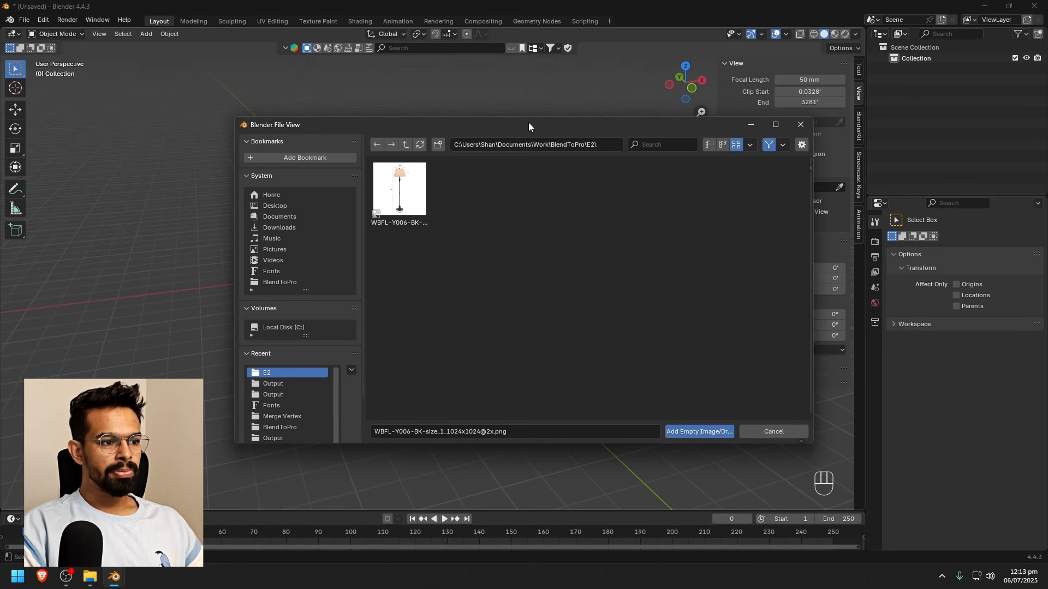
pyautogui.moveTo(529, 124); pyautogui.dragTo(452, 127)
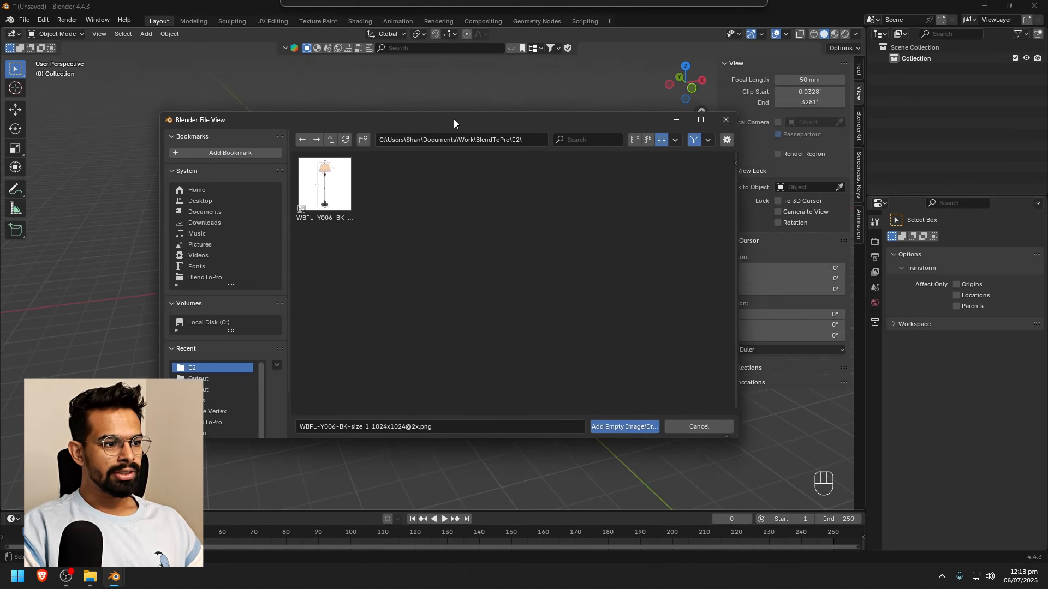
pyautogui.doubleClick(327, 202)
pyautogui.moveTo(424, 295); pyautogui.dragTo(672, 263, button='middle')
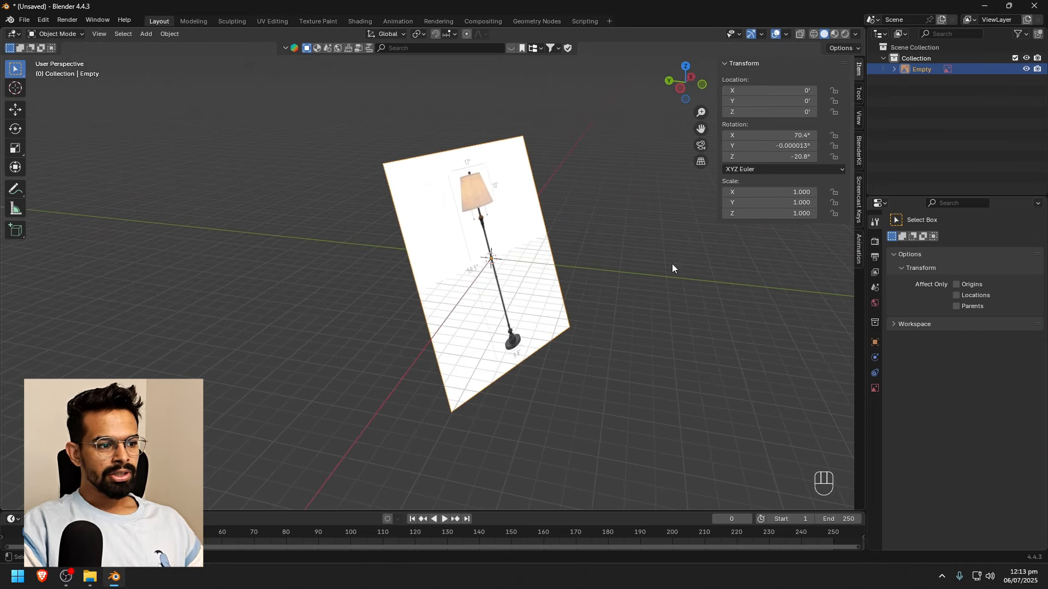
# Reset the reference image's X, Y and Z rotation to 0° together in its transform values
pyautogui.click(612, 210)
pyautogui.click(437, 209)
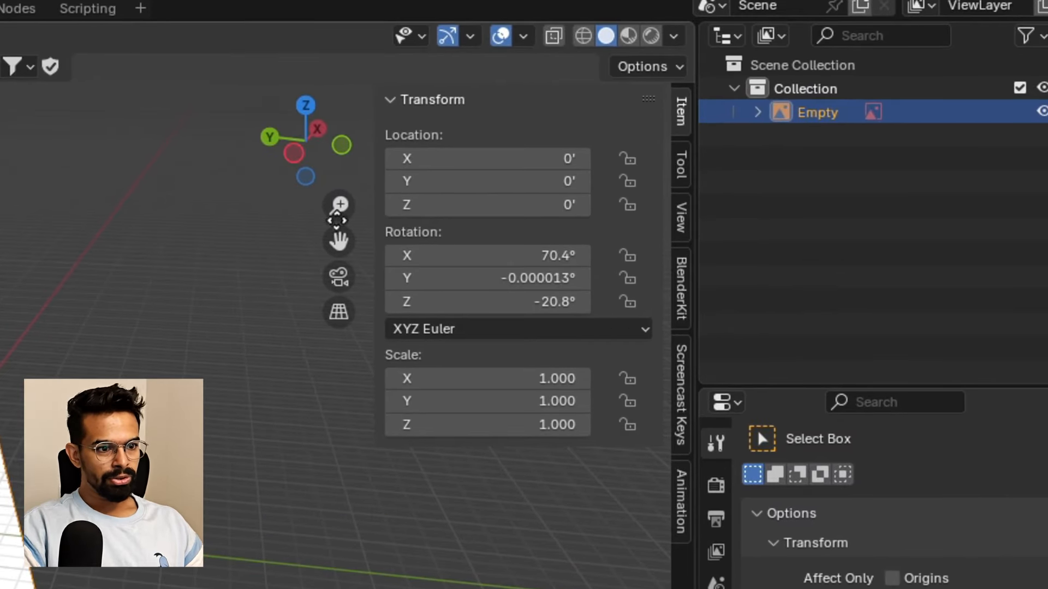
pyautogui.press('n')
pyautogui.press('n')
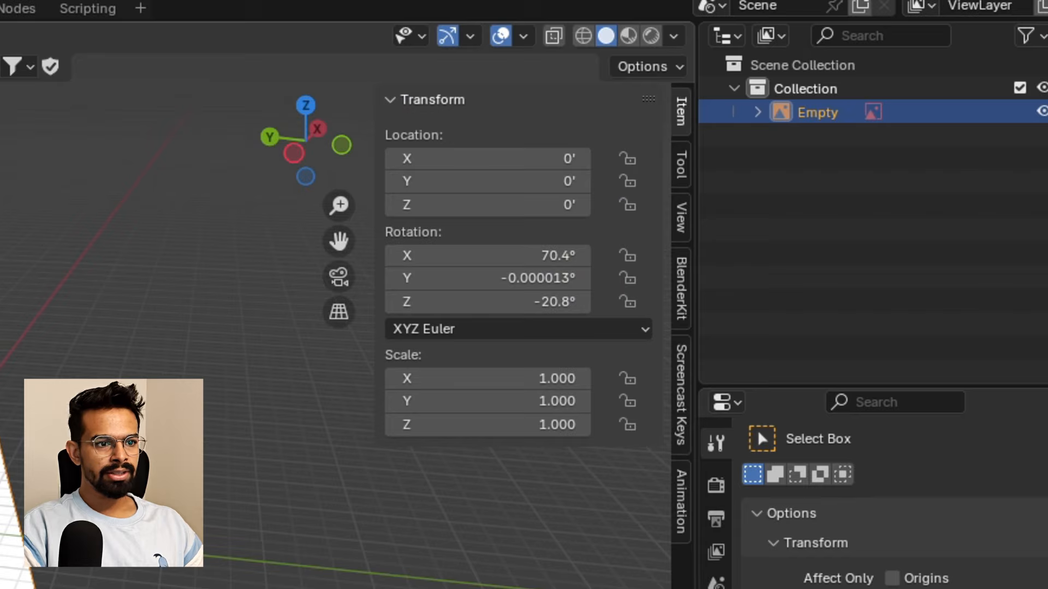
pyautogui.press('n')
pyautogui.press('n')
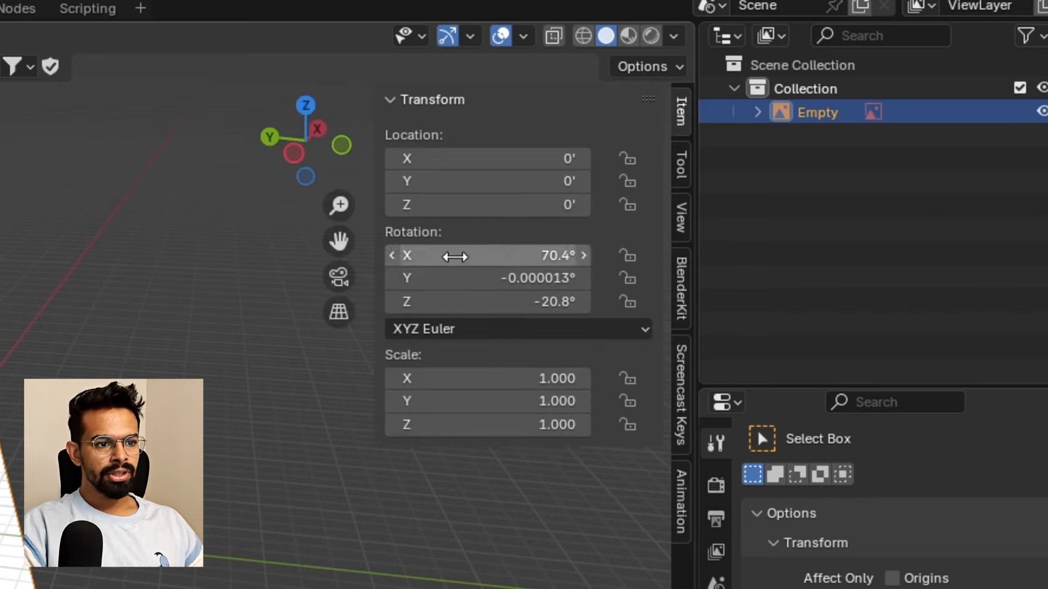
pyautogui.moveTo(455, 257); pyautogui.dragTo(455, 303)
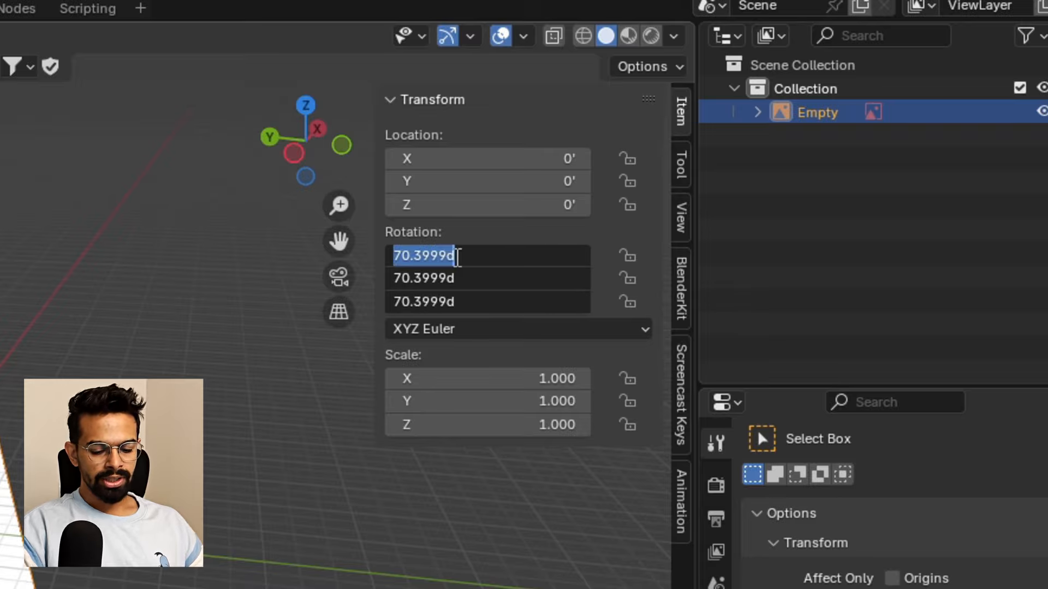
pyautogui.write('0')
pyautogui.press('Return')
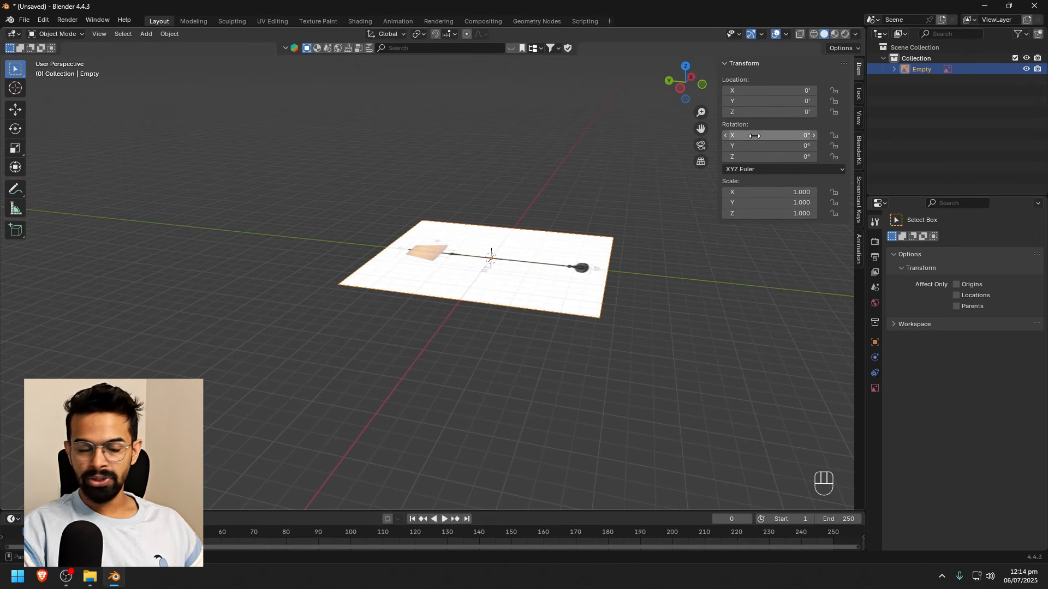
# Set the reference image's X rotation to 90° so that the lamp stands upright
pyautogui.click(601, 177)
pyautogui.moveTo(600, 177); pyautogui.dragTo(601, 312, button='middle')
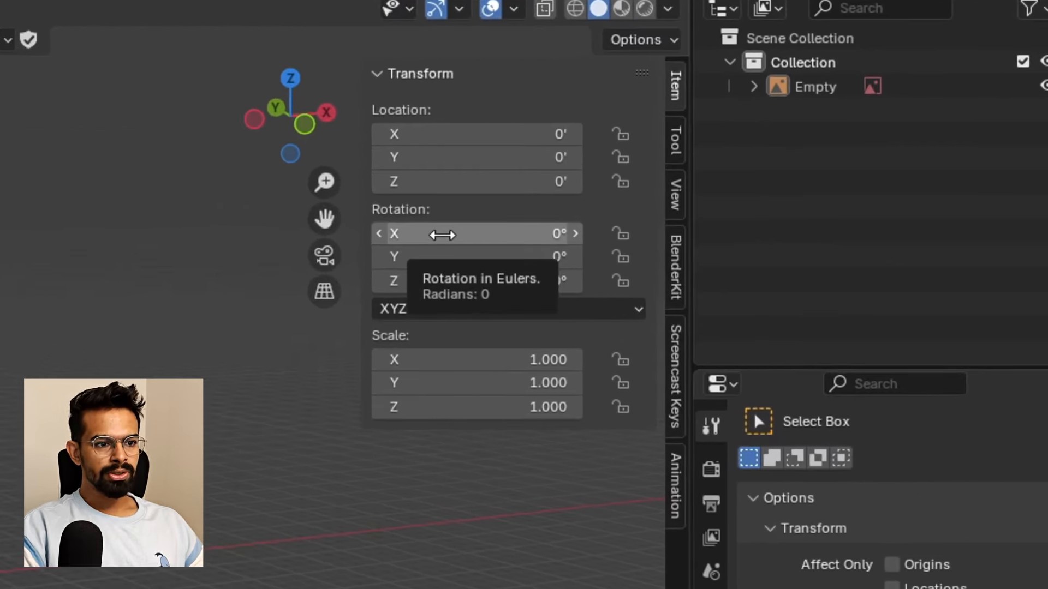
pyautogui.click(442, 235)
pyautogui.write('90')
pyautogui.press('Return')
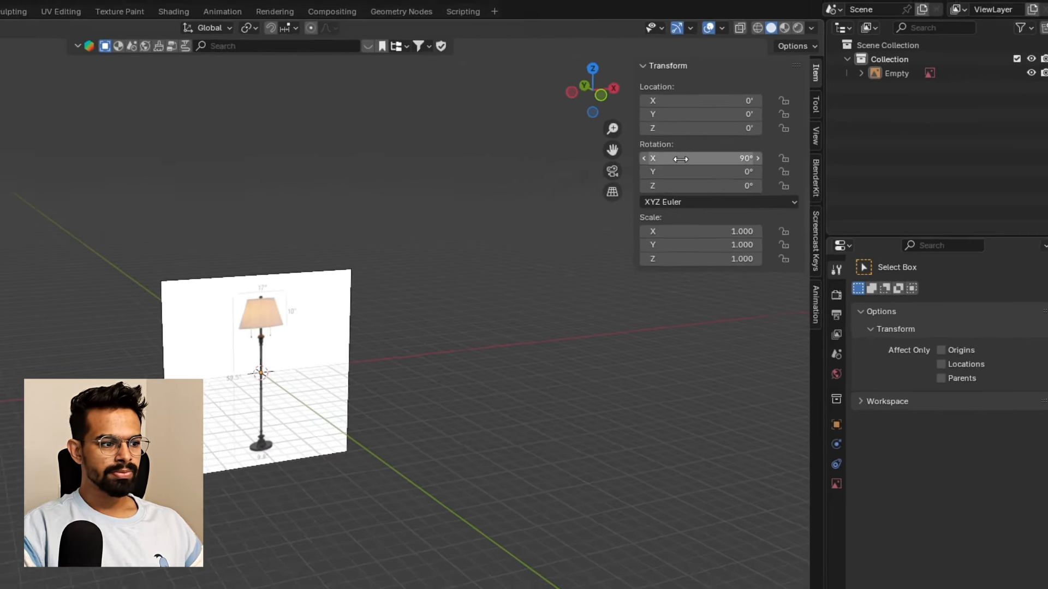
# In the front orthographic view, raise the reference image along Z by about 6.95 ft so the lamp base rests on the ground line
pyautogui.scroll(1, 496, 258)
pyautogui.keyDown('shift'); pyautogui.moveTo(507, 310); pyautogui.dragTo(563, 231, button='middle'); pyautogui.keyUp('shift')
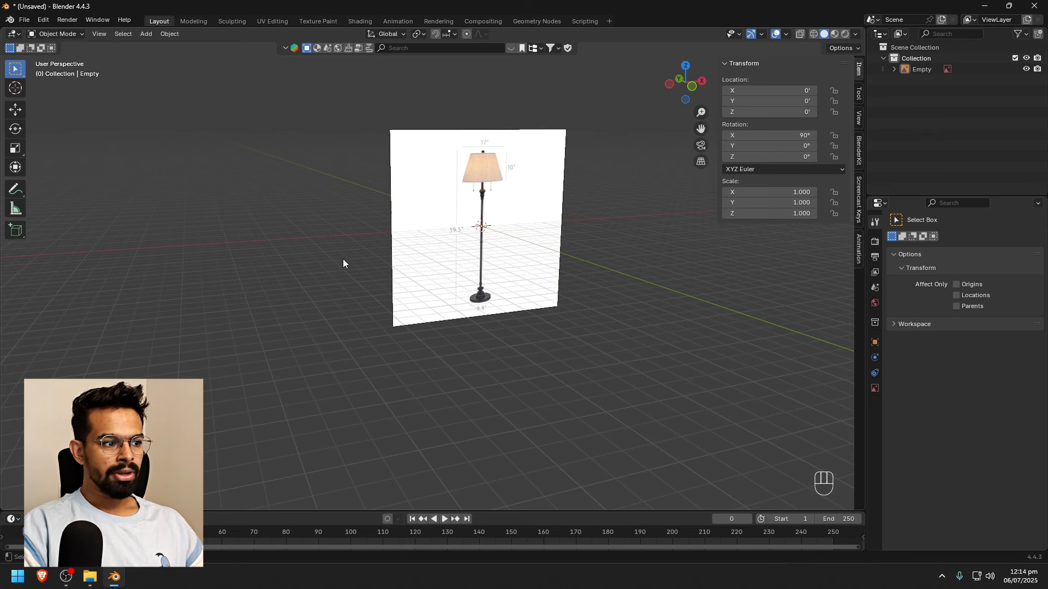
pyautogui.scroll(3, 526, 300)
pyautogui.keyDown('shift'); pyautogui.moveTo(539, 272); pyautogui.dragTo(513, 354, button='middle'); pyautogui.keyUp('shift')
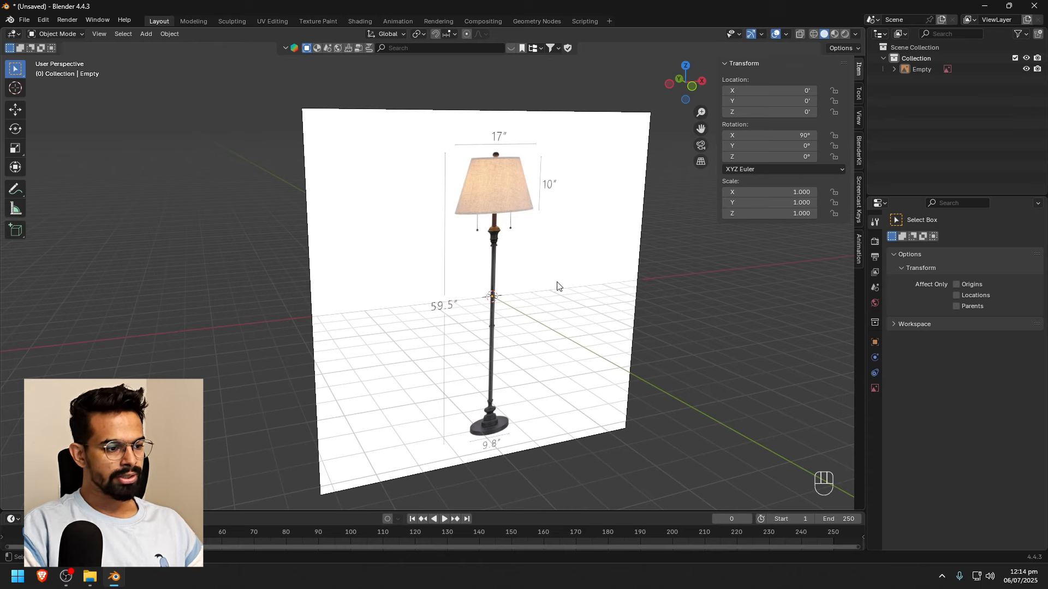
pyautogui.click(557, 247)
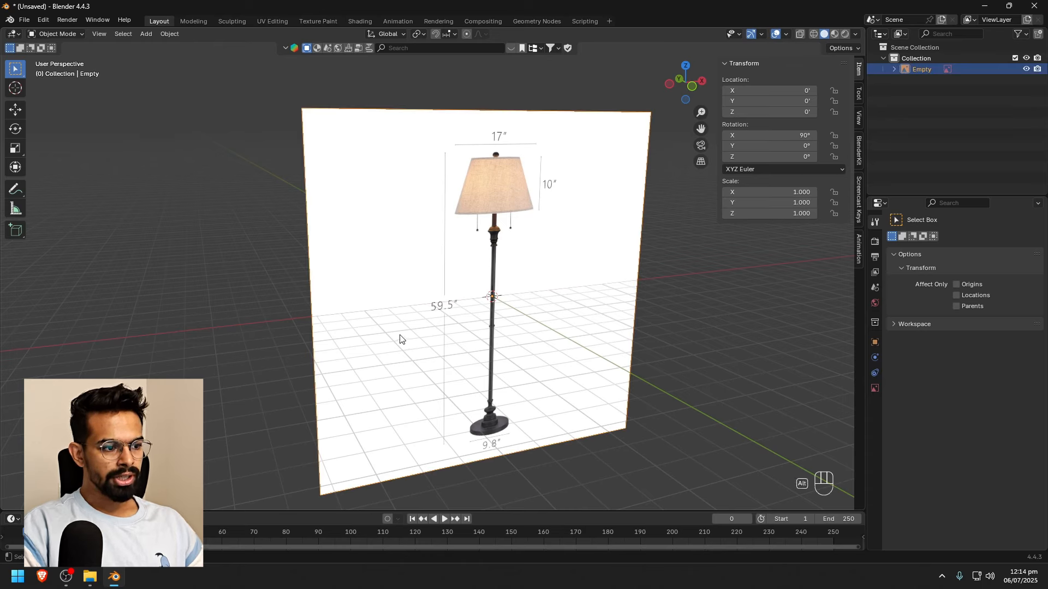
pyautogui.keyDown('alt'); pyautogui.moveTo(431, 328); pyautogui.dragTo(581, 316, button='middle'); pyautogui.keyUp('alt')
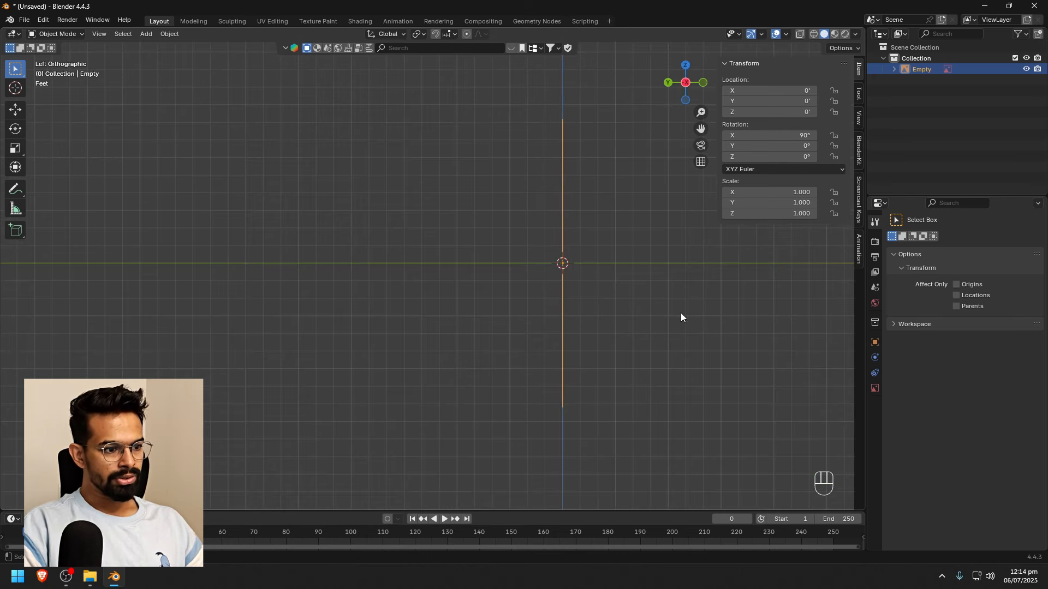
pyautogui.keyDown('alt'); pyautogui.moveTo(680, 312); pyautogui.dragTo(584, 303, button='middle'); pyautogui.keyUp('alt')
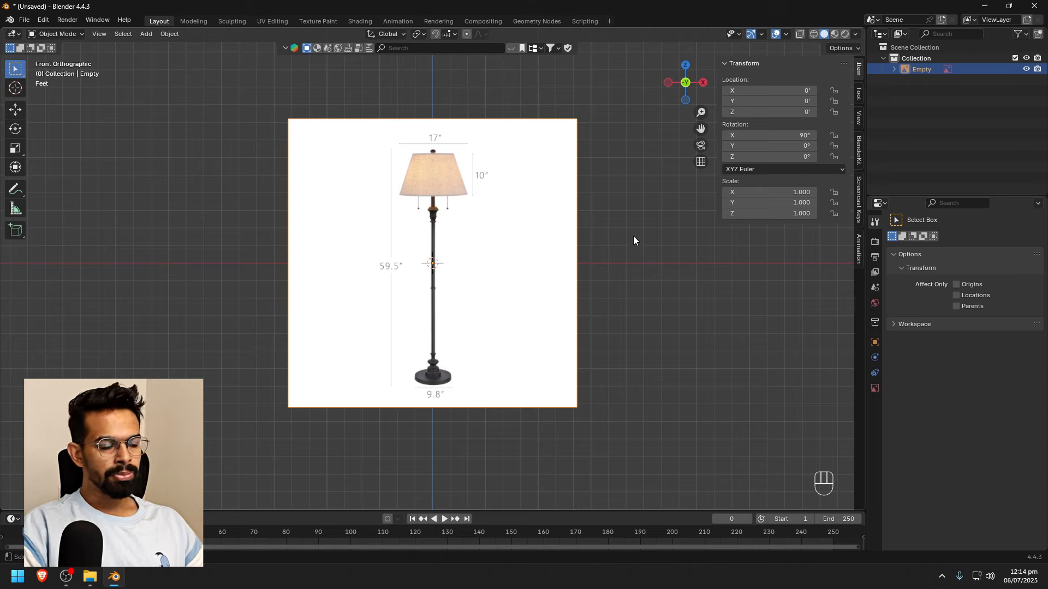
pyautogui.press('g')
pyautogui.press('z')
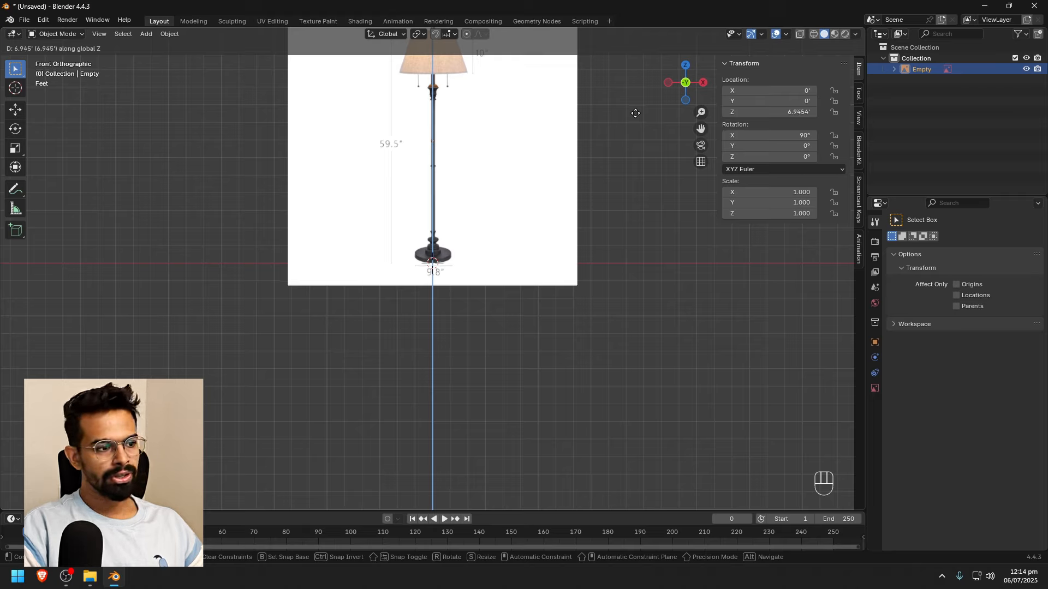
pyautogui.click(636, 113)
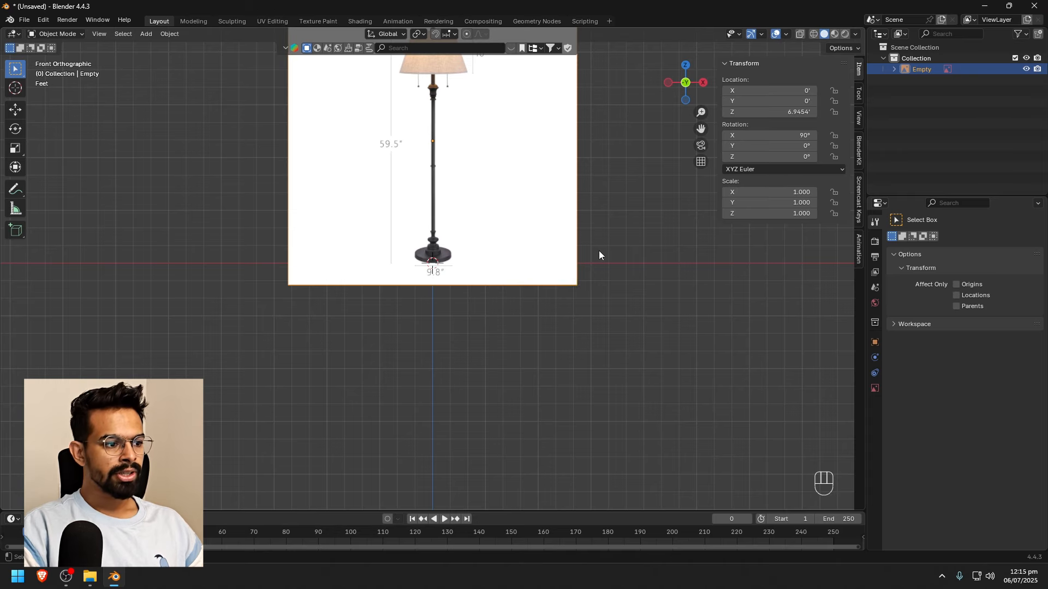
# Push the reference image back along the Y axis by about 17.04 ft, clear of the world origin
pyautogui.moveTo(598, 250); pyautogui.dragTo(596, 314, button='middle')
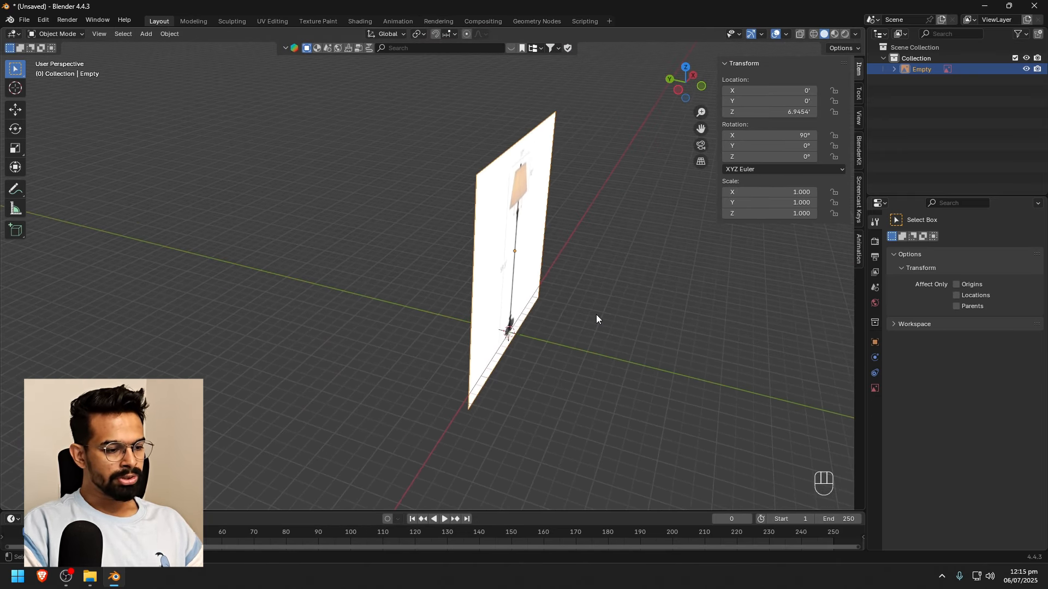
pyautogui.press('g')
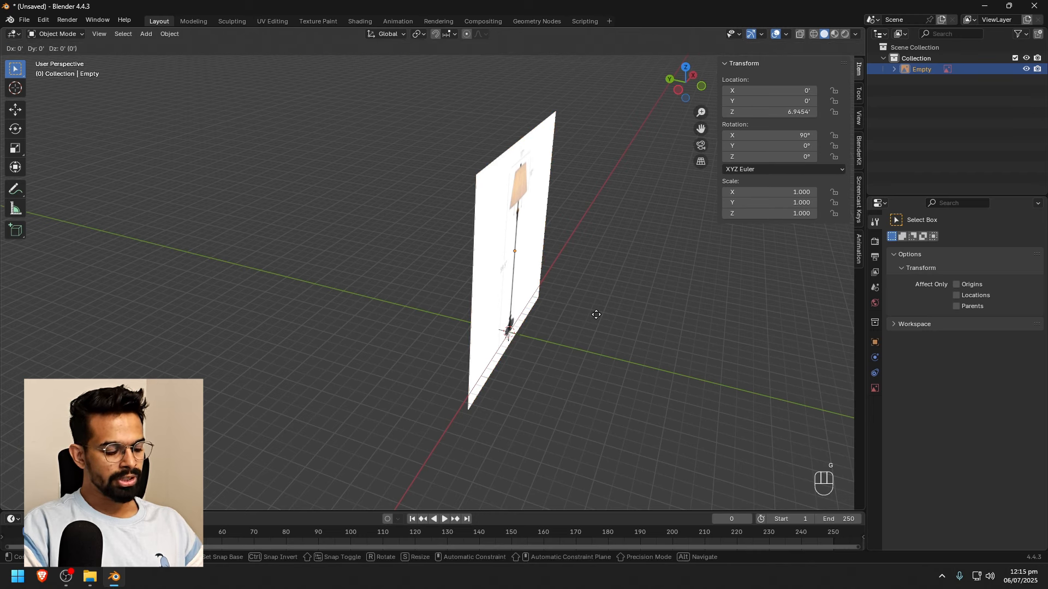
pyautogui.press('y')
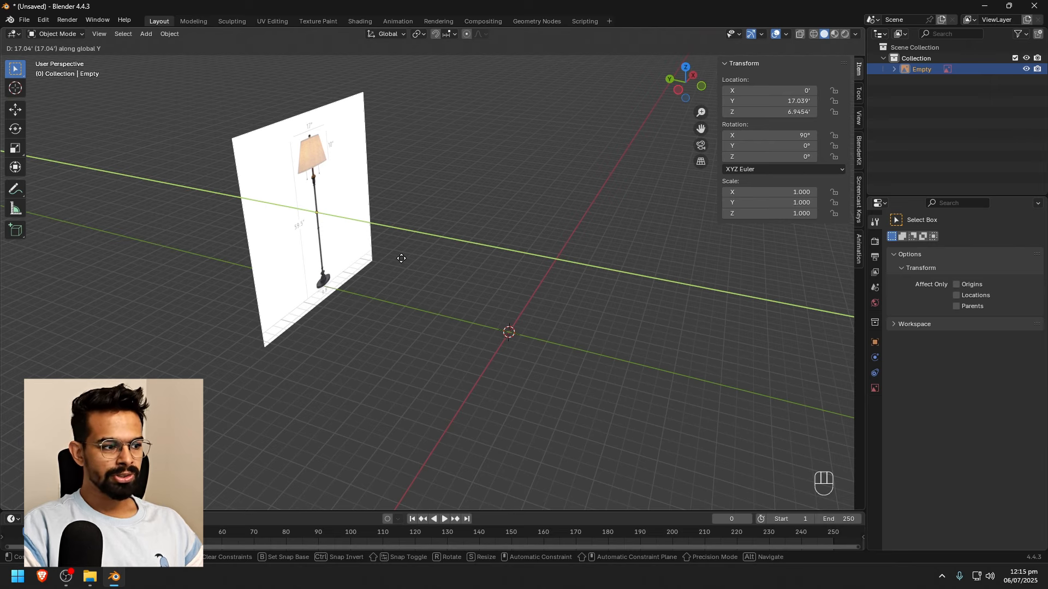
pyautogui.click(401, 258)
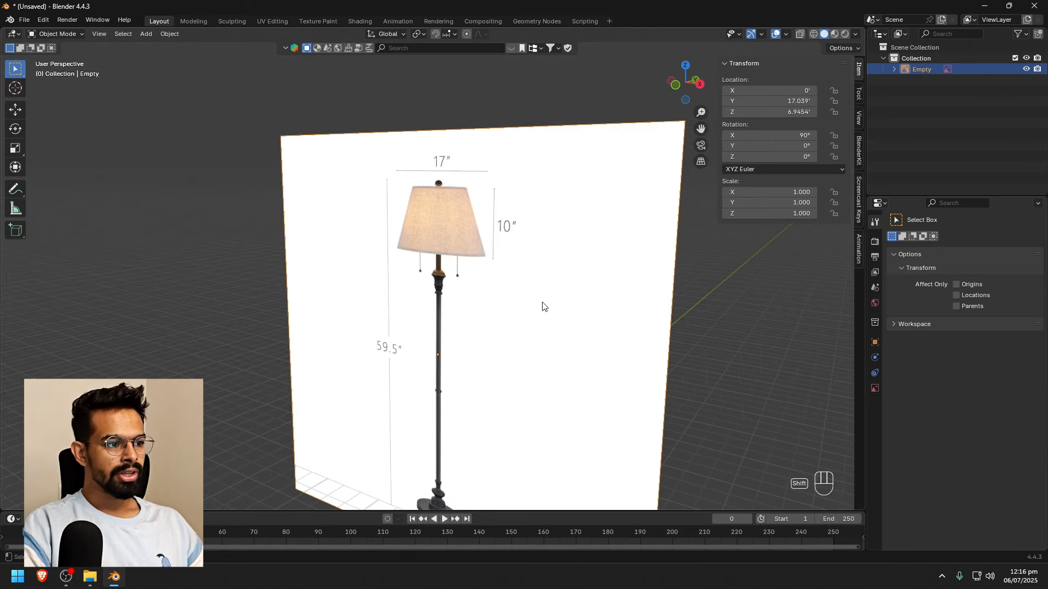
# Examine the lamp reference in the front view, checking its marked dimensions against the ground line
pyautogui.keyDown('shift'); pyautogui.moveTo(542, 306); pyautogui.dragTo(568, 304, button='middle'); pyautogui.keyUp('shift')
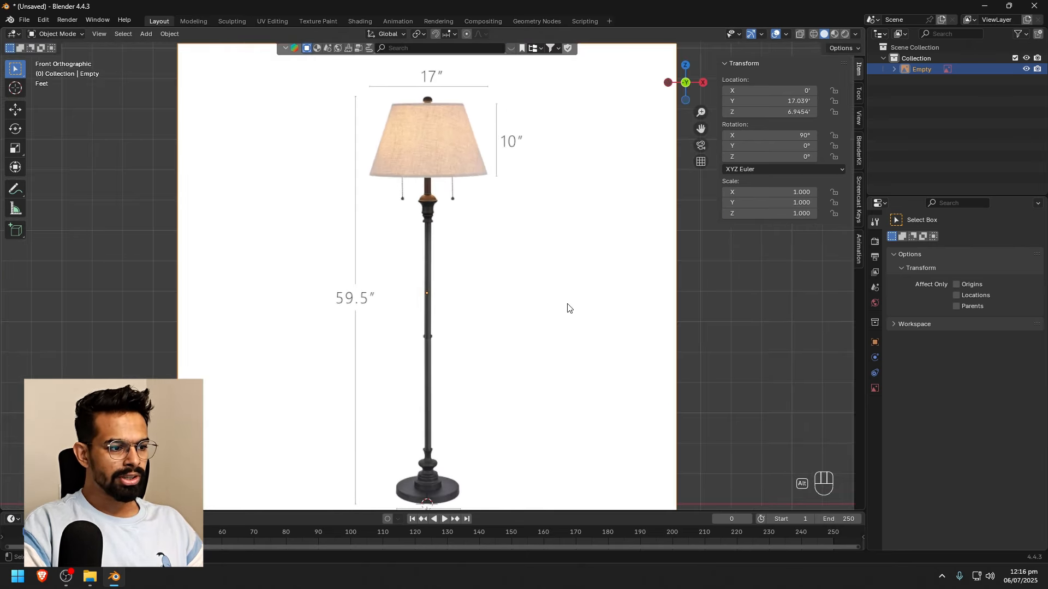
pyautogui.scroll(-2, 472, 284)
pyautogui.moveTo(396, 410)
pyautogui.keyDown('shift'); pyautogui.mouseDown(button='middle')
pyautogui.moveTo(444, 355)
pyautogui.moveTo(414, 403)
pyautogui.mouseUp(button='middle'); pyautogui.keyUp('shift')
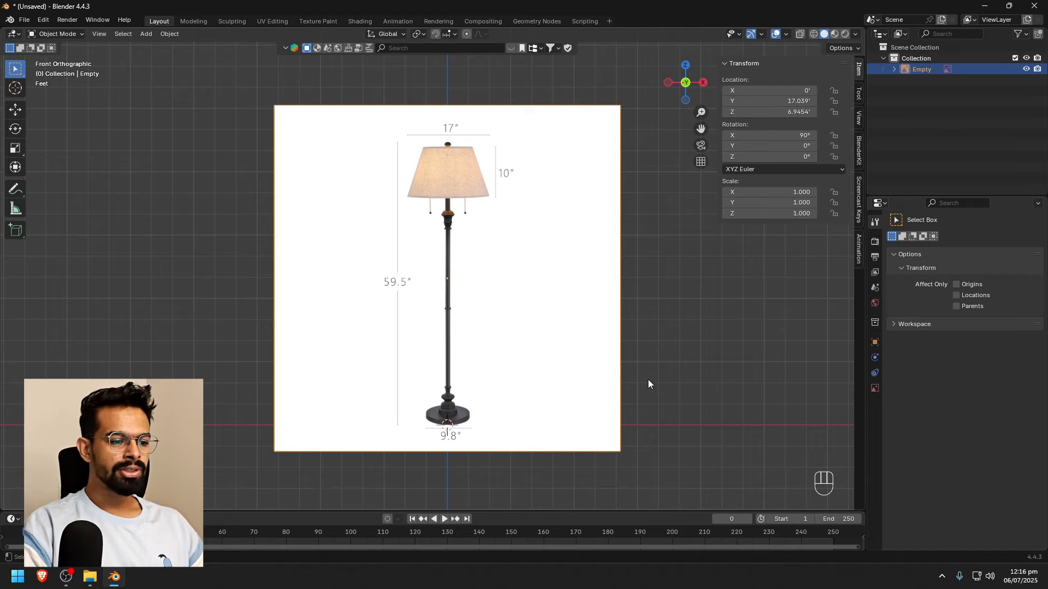
pyautogui.keyDown('shift'); pyautogui.moveTo(685, 397); pyautogui.dragTo(653, 373, button='middle'); pyautogui.keyUp('shift')
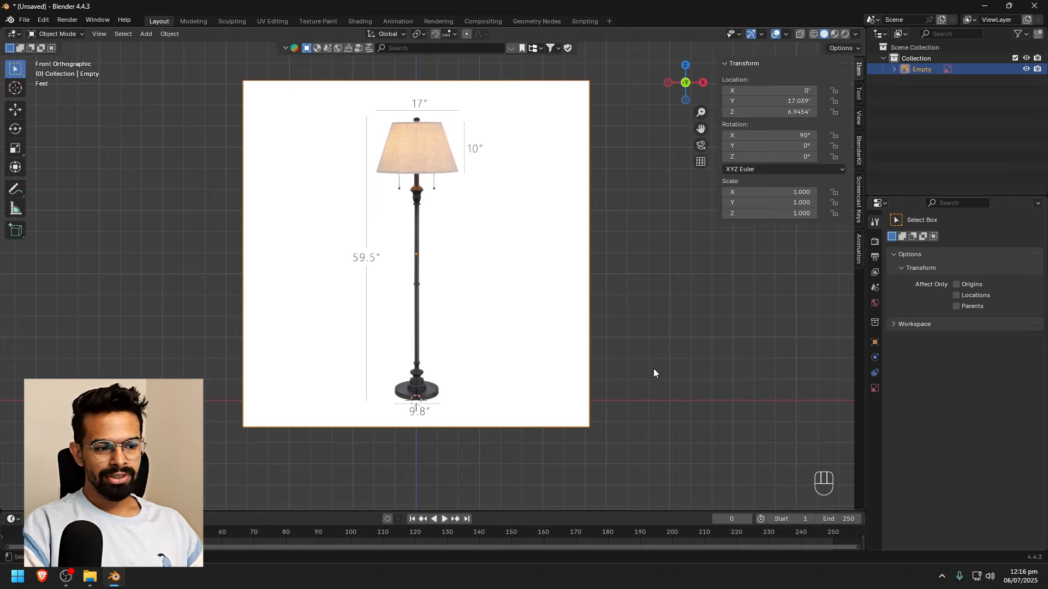
pyautogui.scroll(2, 636, 386)
pyautogui.keyDown('shift'); pyautogui.moveTo(637, 386); pyautogui.dragTo(475, 373, button='middle'); pyautogui.keyUp('shift')
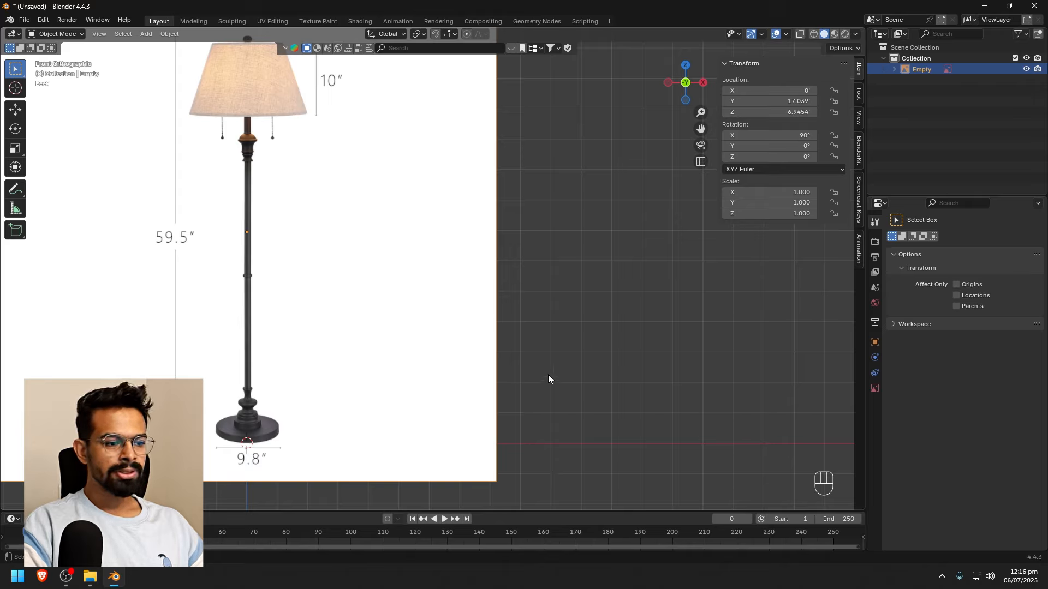
pyautogui.click(563, 436)
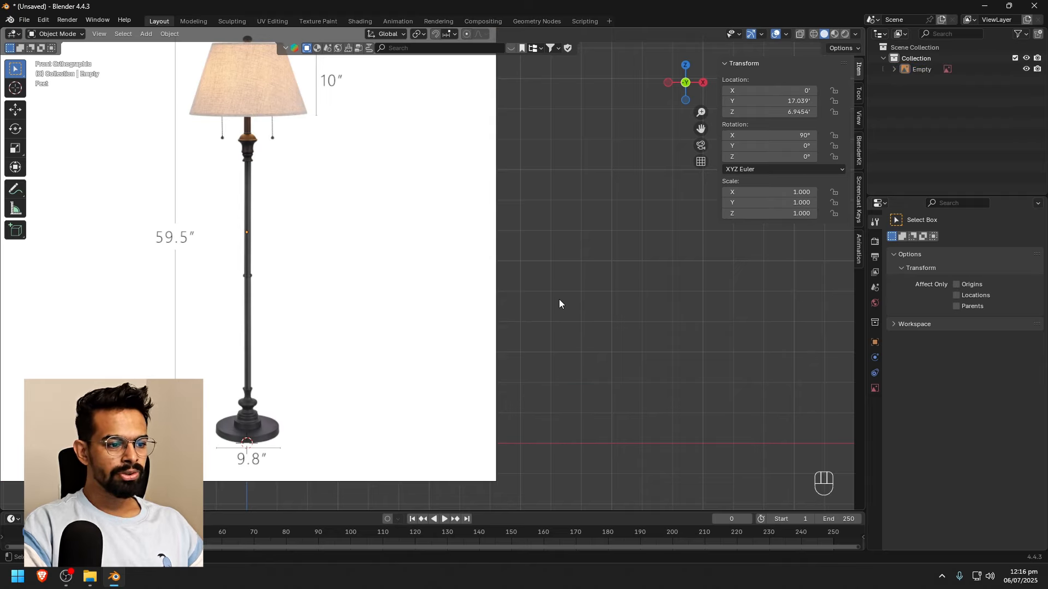
pyautogui.click(458, 306)
pyautogui.scroll(-1, 459, 308)
pyautogui.keyDown('shift'); pyautogui.moveTo(582, 339); pyautogui.dragTo(722, 375, button='middle'); pyautogui.keyUp('shift')
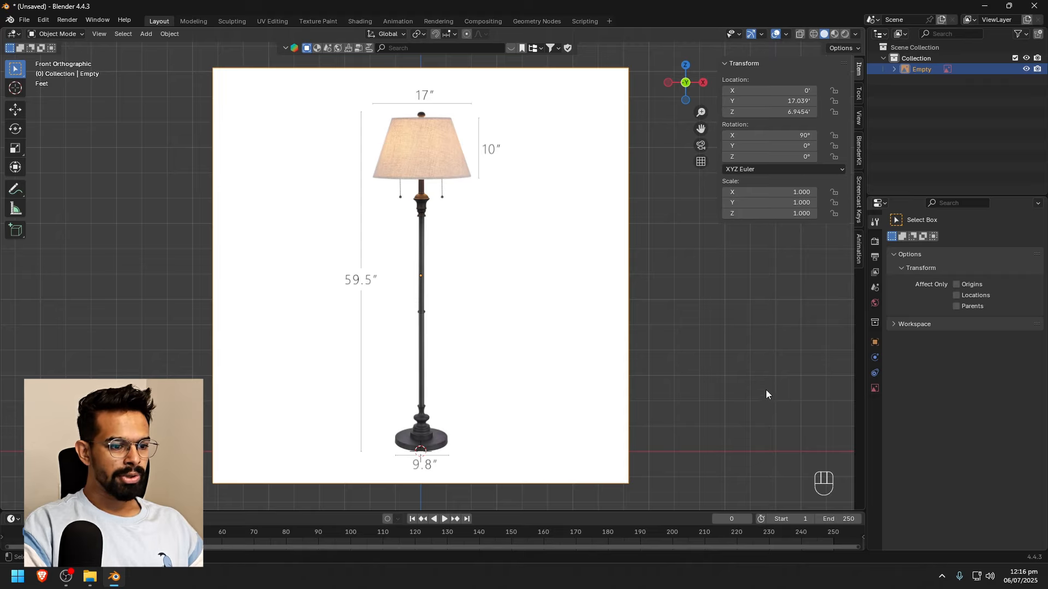
pyautogui.click(677, 436)
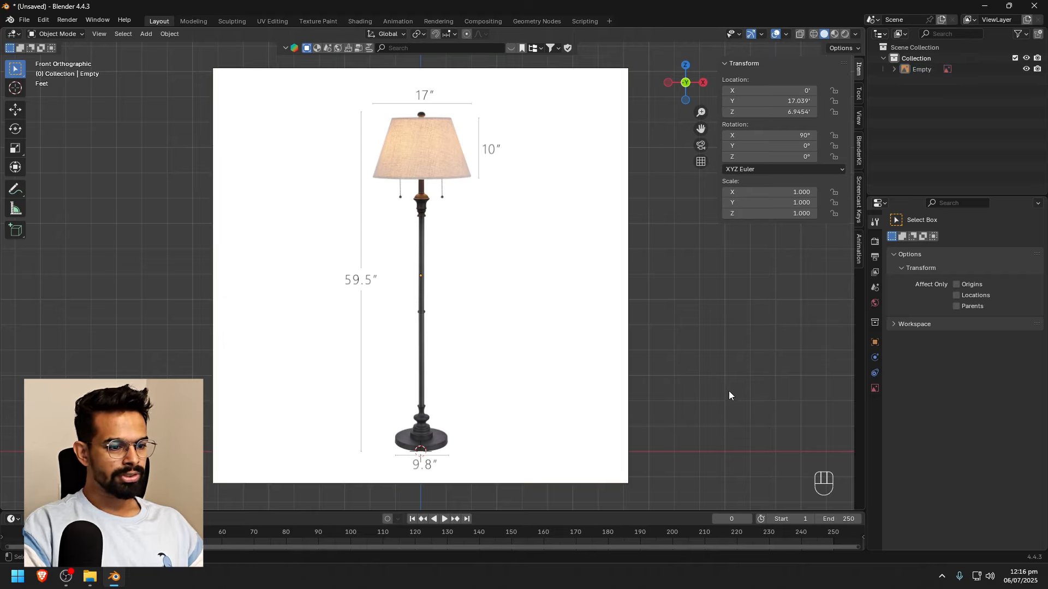
# Scale the lamp reference image down uniformly to about 0.296
pyautogui.click(574, 283)
pyautogui.press('s')
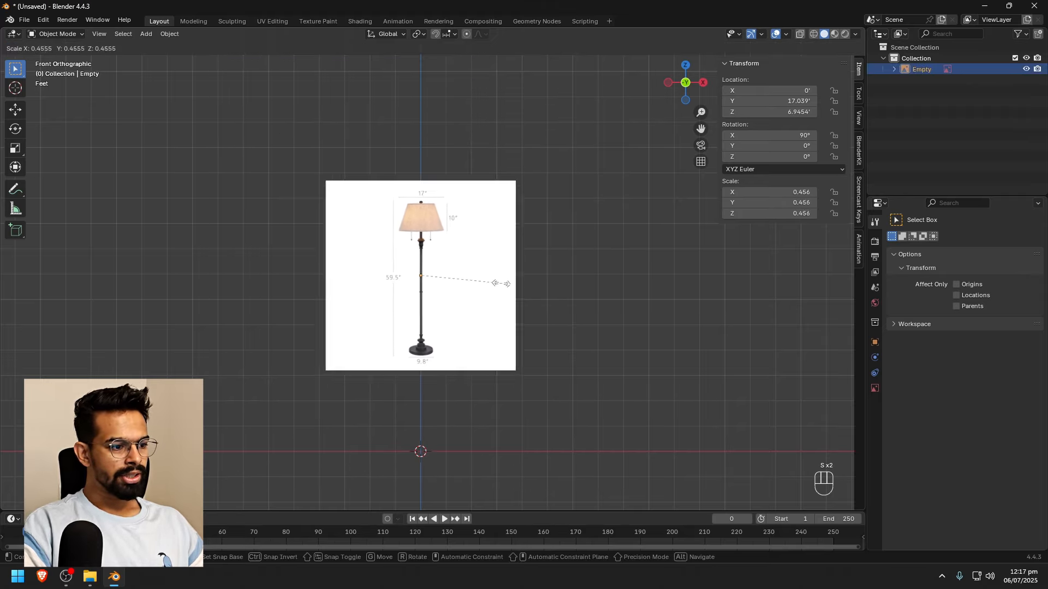
pyautogui.click(471, 283)
# Lower the reference image along Z to about 2.40 ft, near the ground line, and enlarge it to a scale of about 0.348
pyautogui.press('g')
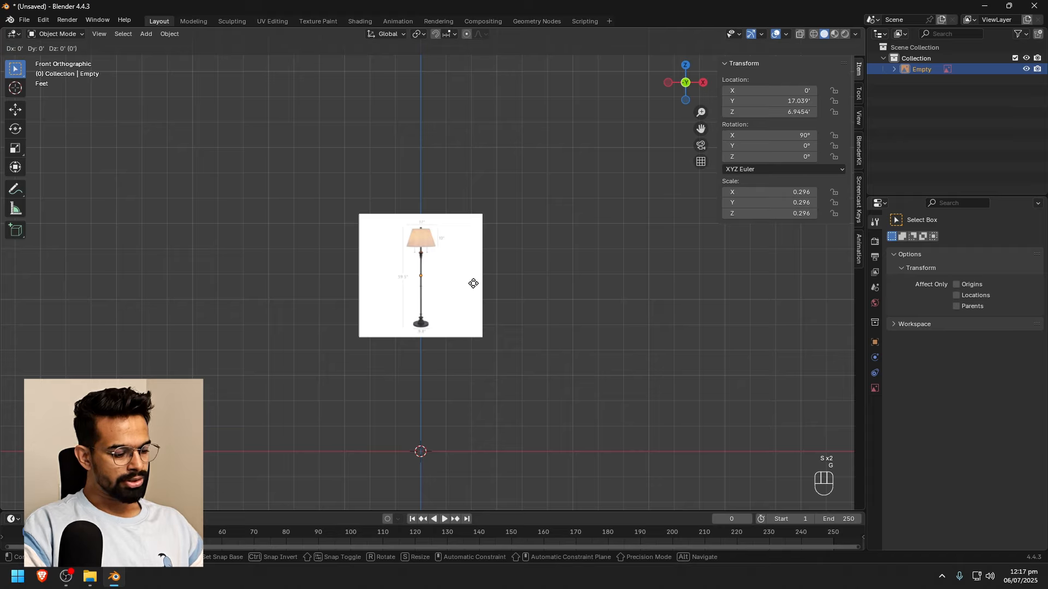
pyautogui.press('z')
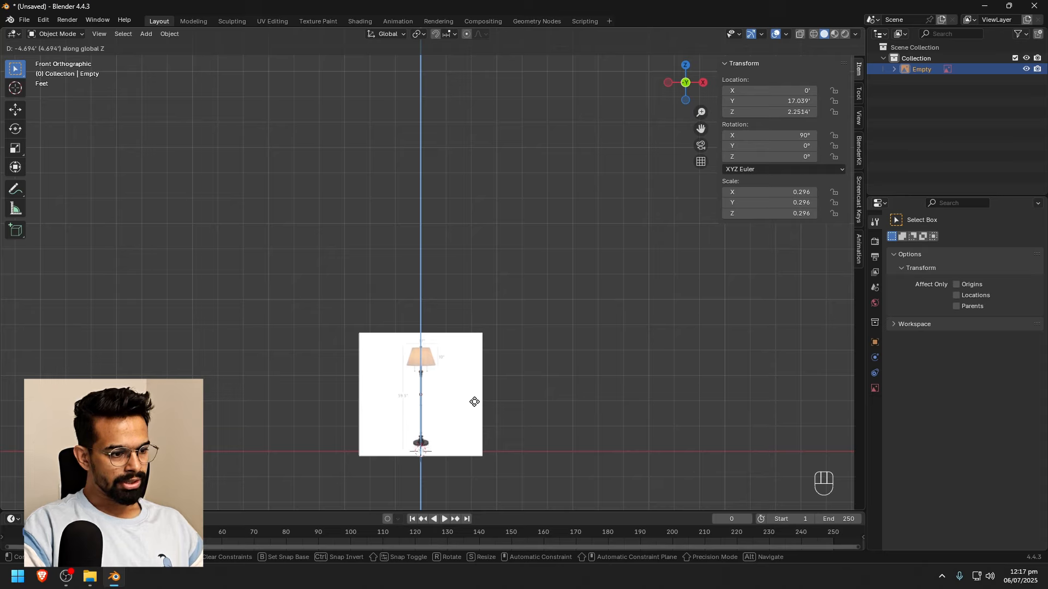
pyautogui.click(472, 398)
pyautogui.press('s')
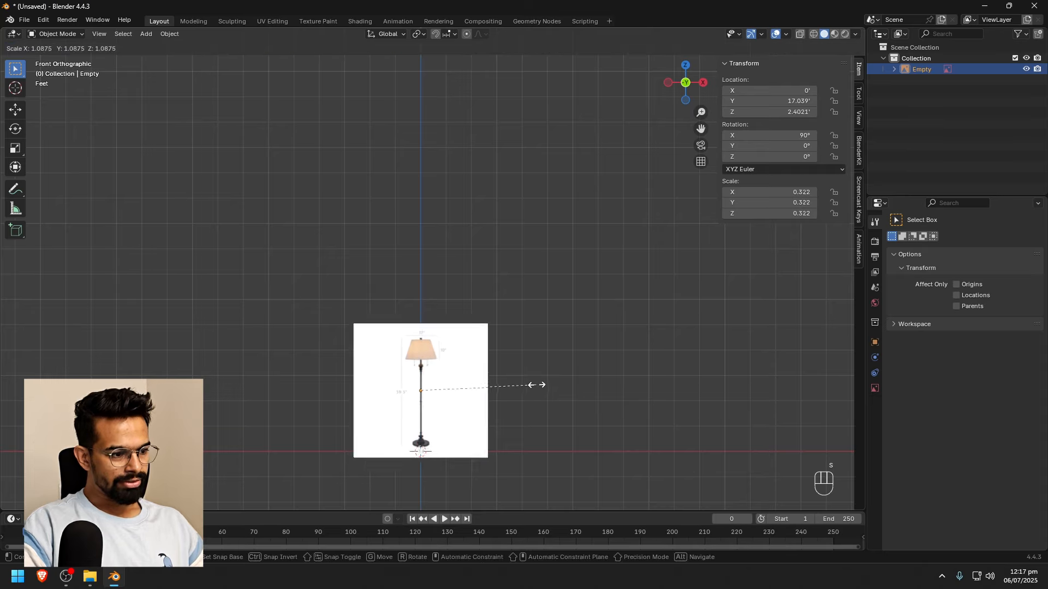
pyautogui.click(542, 375)
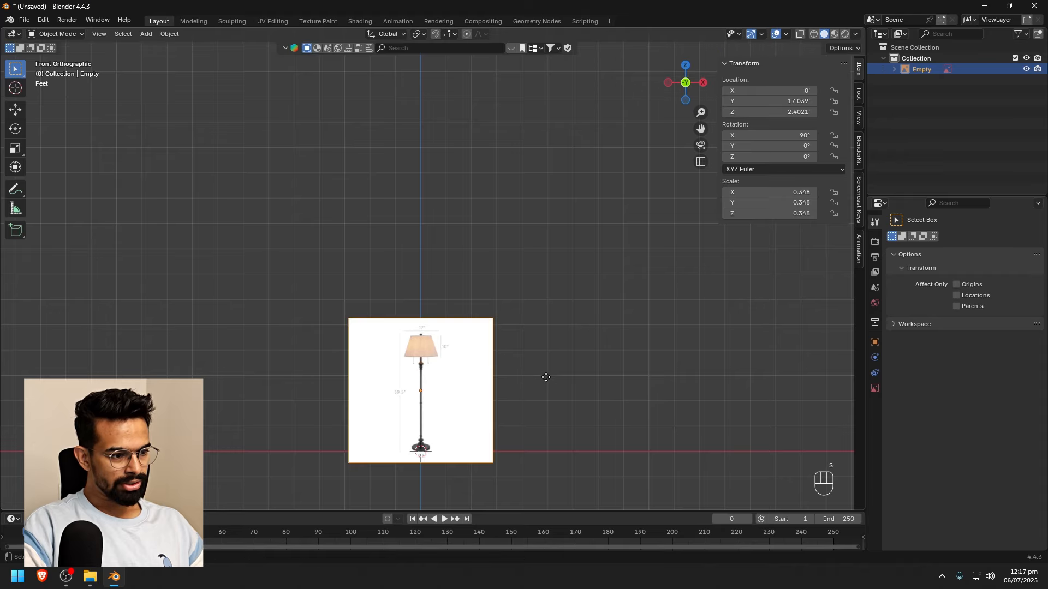
# Add a mesh cylinder at the world origin with 32 vertices, a 1 ft radius and a 2 ft depth
pyautogui.moveTo(543, 374); pyautogui.dragTo(511, 350, button='middle')
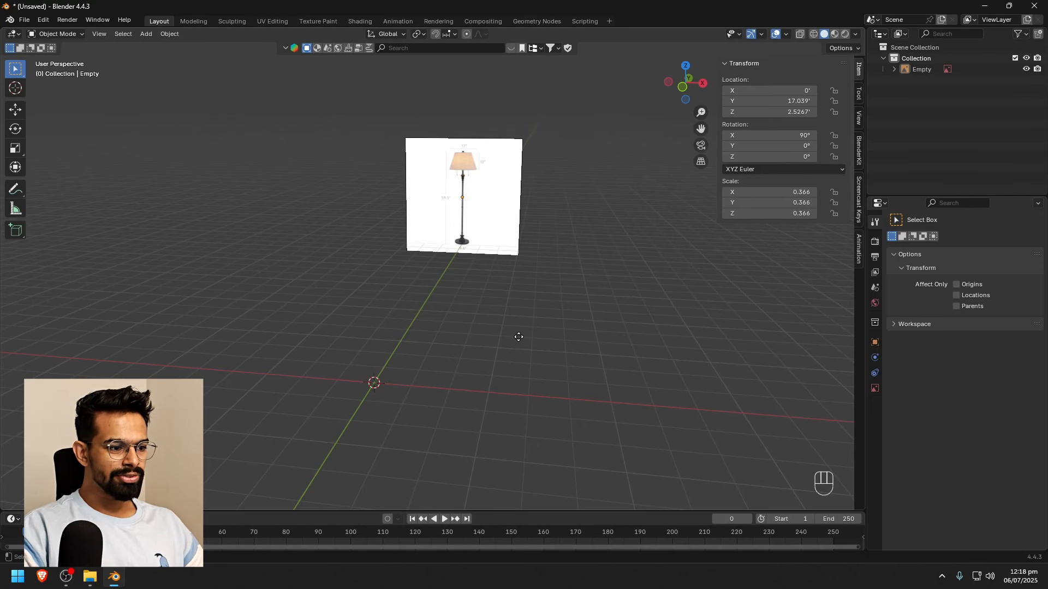
pyautogui.hotkey('shift', 'a')
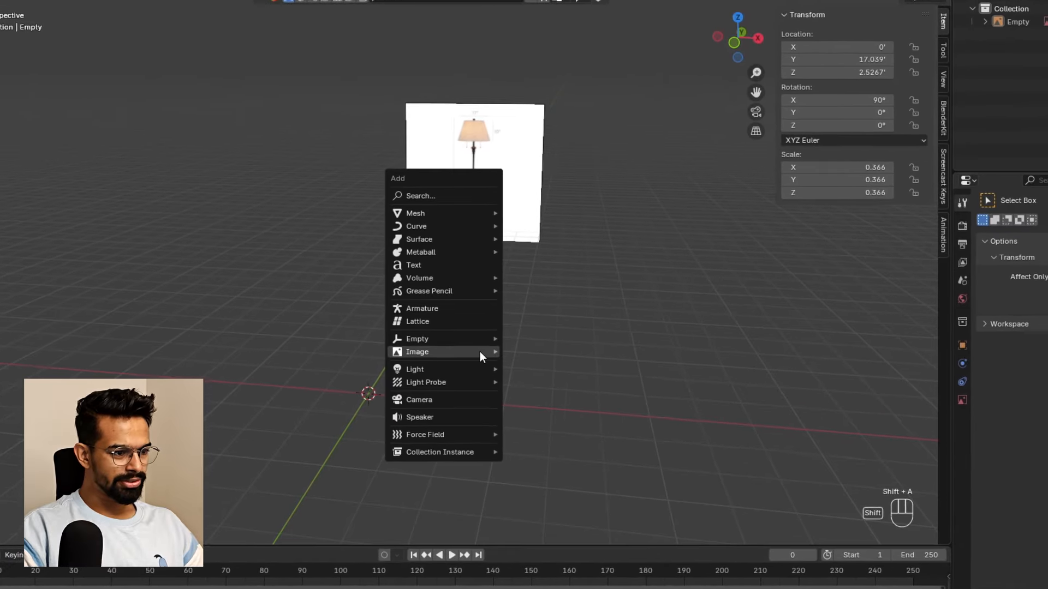
pyautogui.moveTo(415, 230)
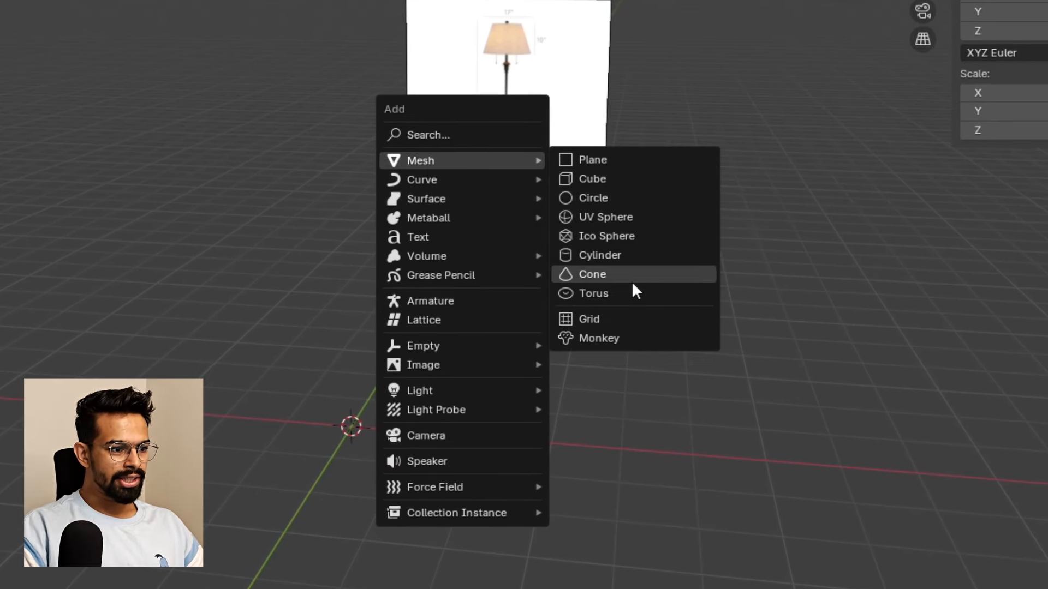
pyautogui.click(630, 254)
pyautogui.moveTo(527, 387)
pyautogui.mouseDown(button='middle')
pyautogui.moveTo(584, 404)
pyautogui.moveTo(522, 406)
pyautogui.mouseUp(button='middle')
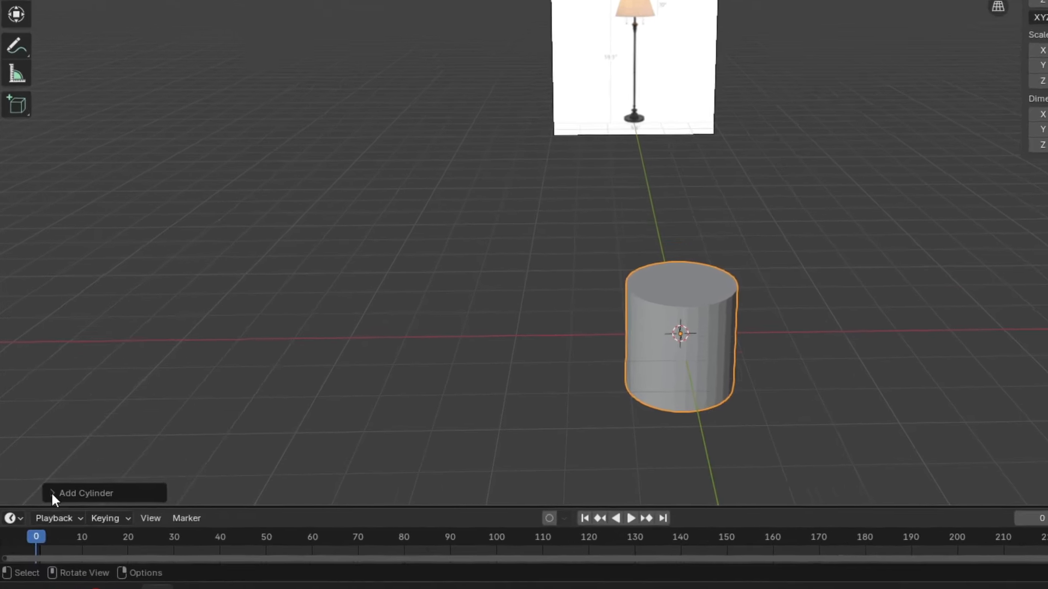
pyautogui.click(40, 502)
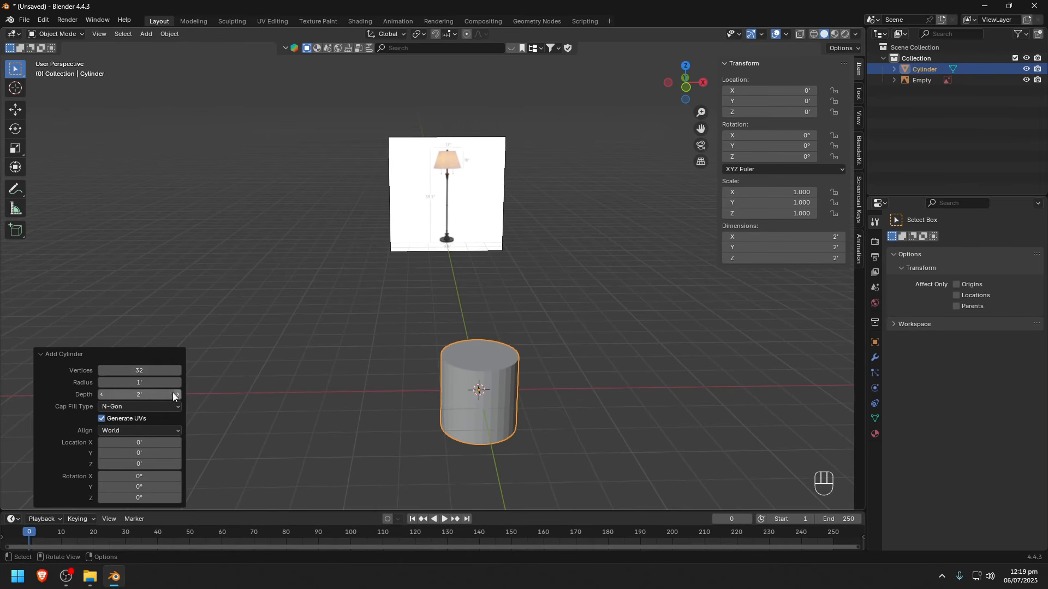
pyautogui.click(582, 378)
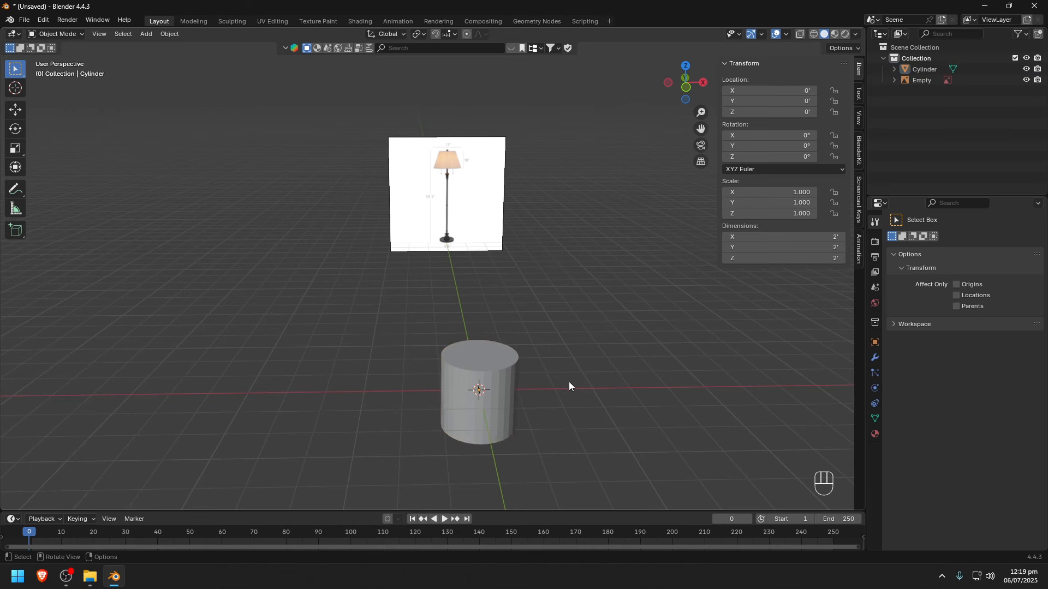
# Scale the cylinder down uniformly to about 0.366, close to the width of the lamp's base in the front view
pyautogui.moveTo(569, 384); pyautogui.dragTo(552, 357, button='middle')
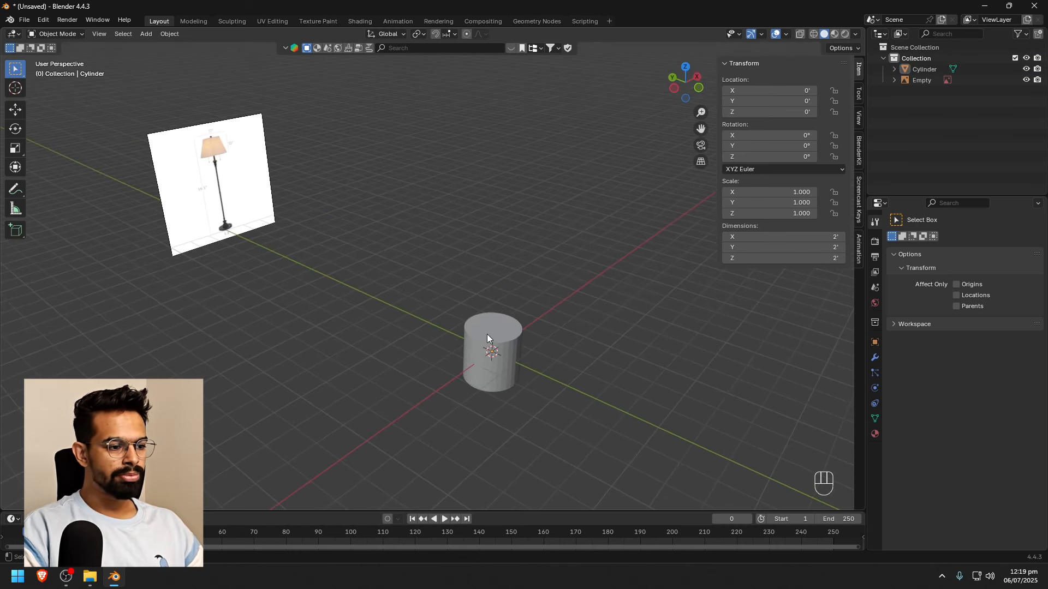
pyautogui.scroll(-5, 533, 316)
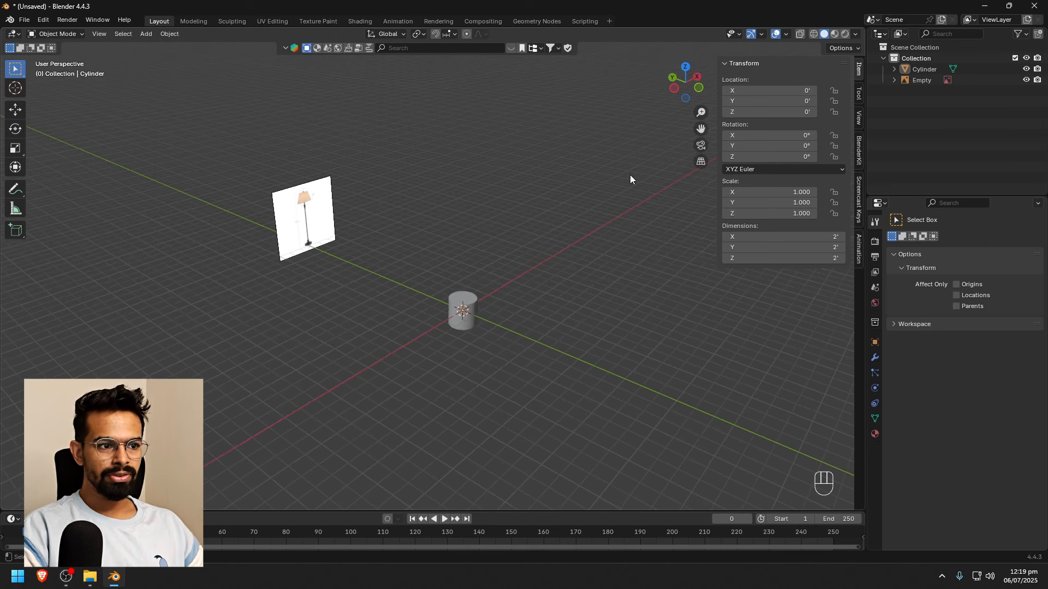
pyautogui.moveTo(630, 179); pyautogui.dragTo(487, 176, button='middle')
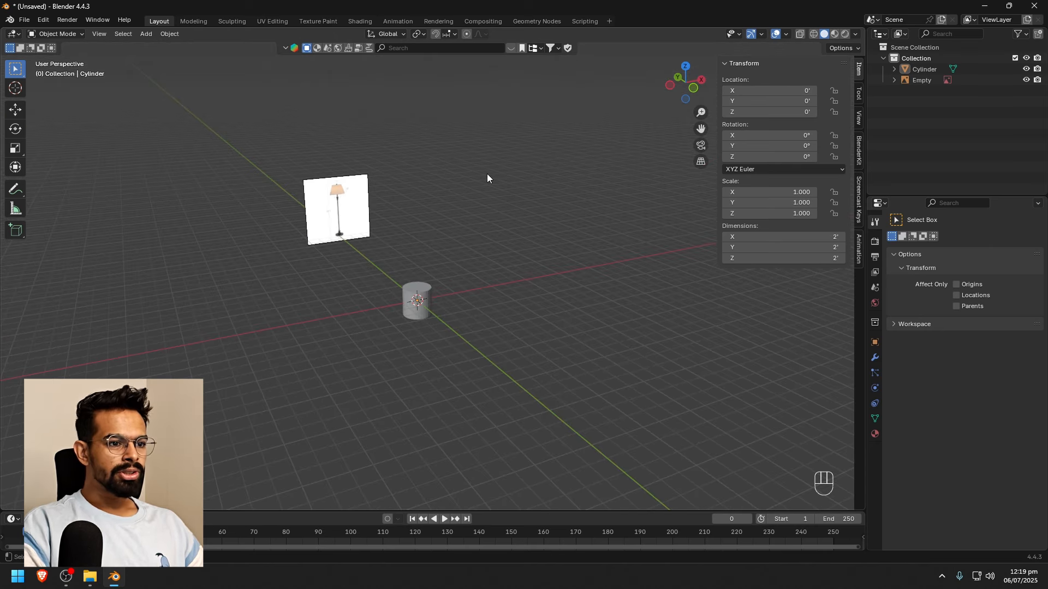
pyautogui.click(693, 88)
pyautogui.scroll(6, 386, 218)
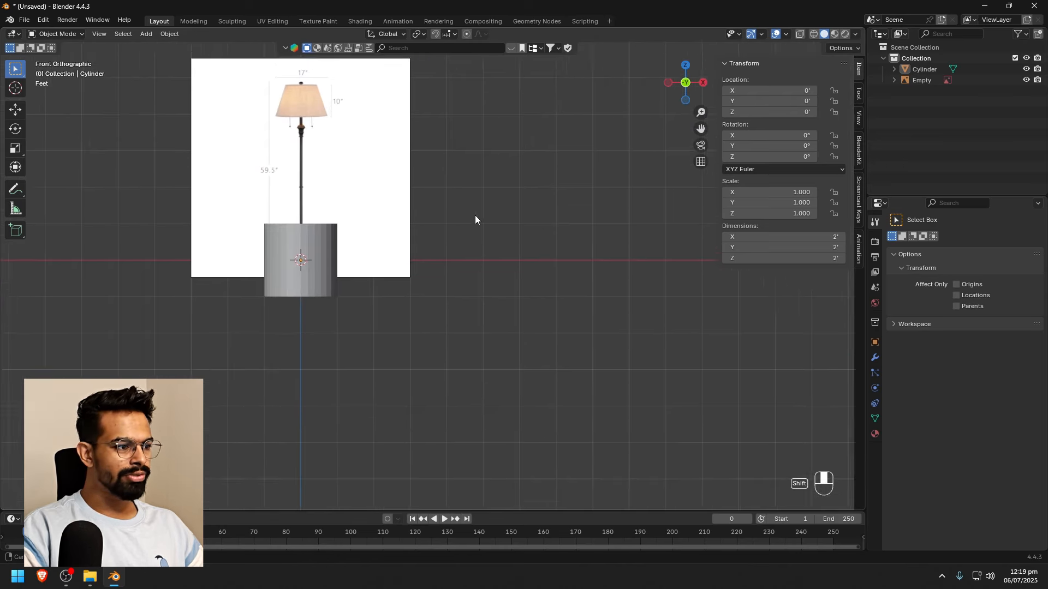
pyautogui.keyDown('shift'); pyautogui.moveTo(474, 219); pyautogui.dragTo(566, 288, button='middle'); pyautogui.keyUp('shift')
pyautogui.scroll(1, 491, 274)
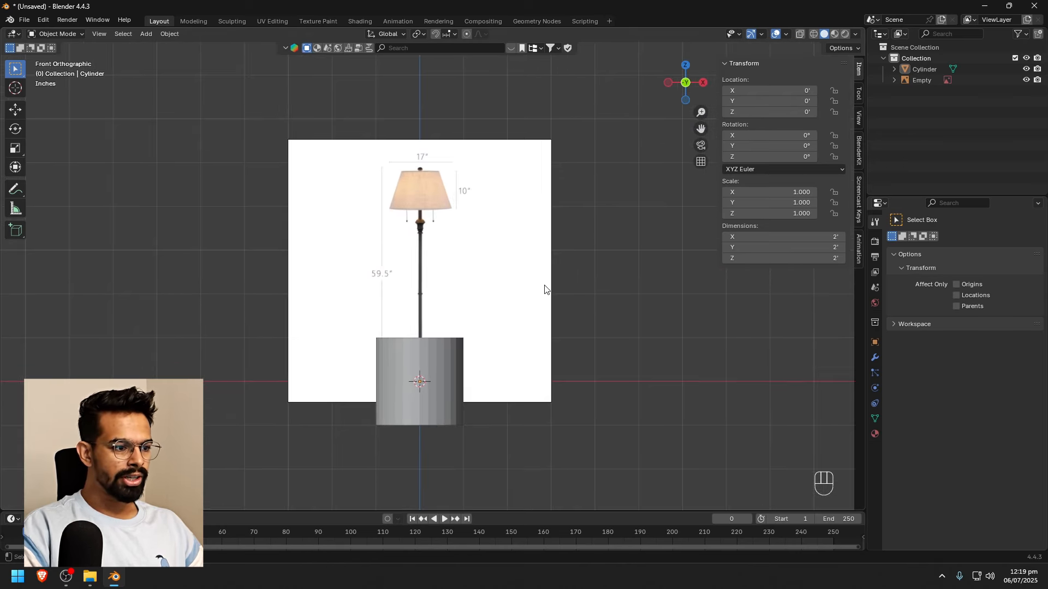
pyautogui.scroll(1, 475, 358)
pyautogui.click(445, 363)
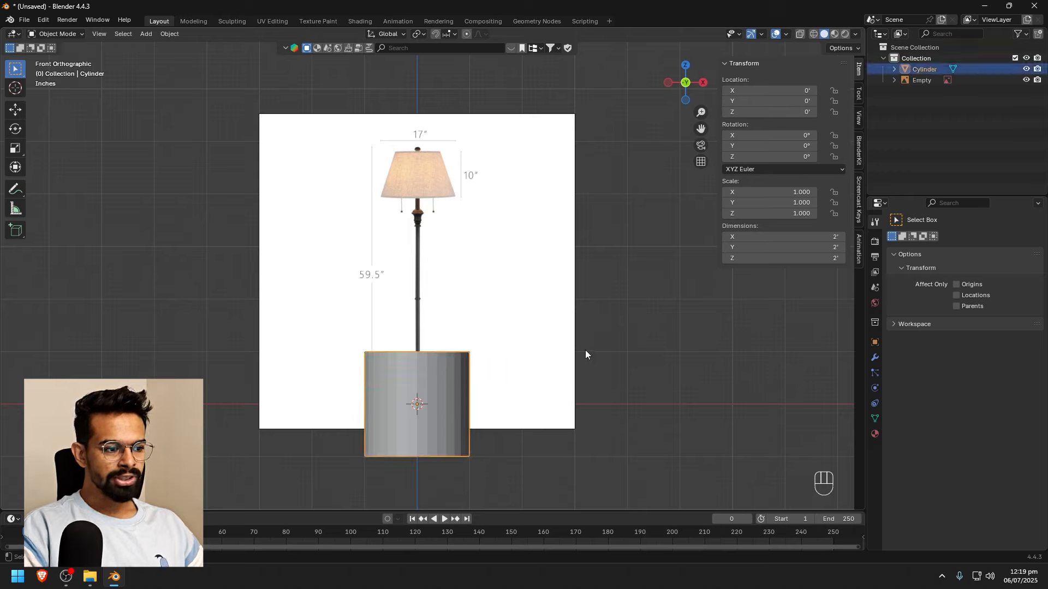
pyautogui.scroll(1, 486, 374)
pyautogui.keyDown('shift'); pyautogui.moveTo(516, 377); pyautogui.dragTo(516, 353); pyautogui.keyUp('shift')
pyautogui.keyDown('shift'); pyautogui.moveTo(516, 354); pyautogui.dragTo(515, 349, button='middle'); pyautogui.keyUp('shift')
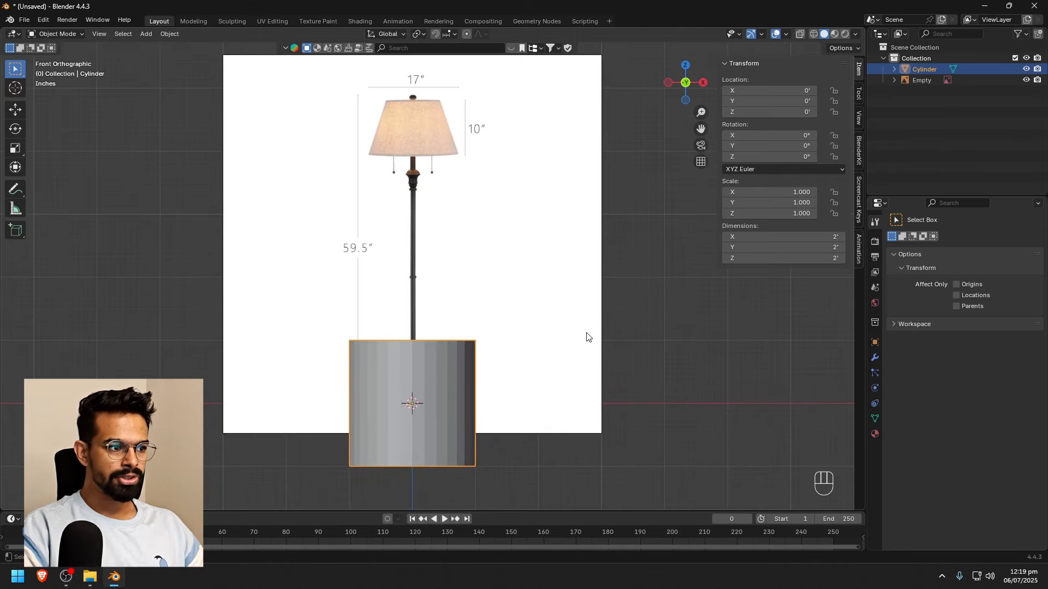
pyautogui.press('s')
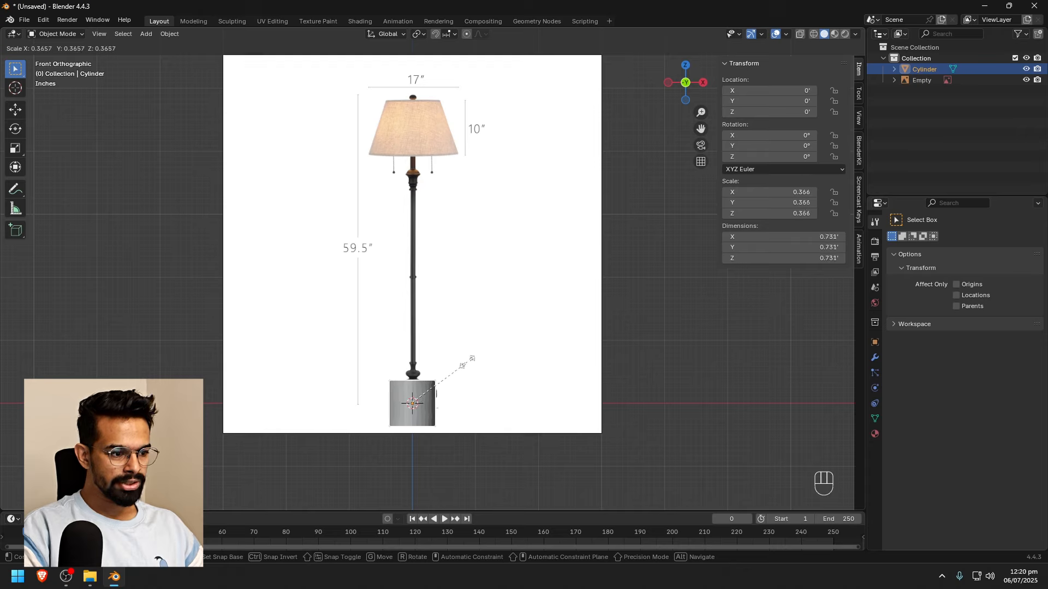
pyautogui.click(471, 361)
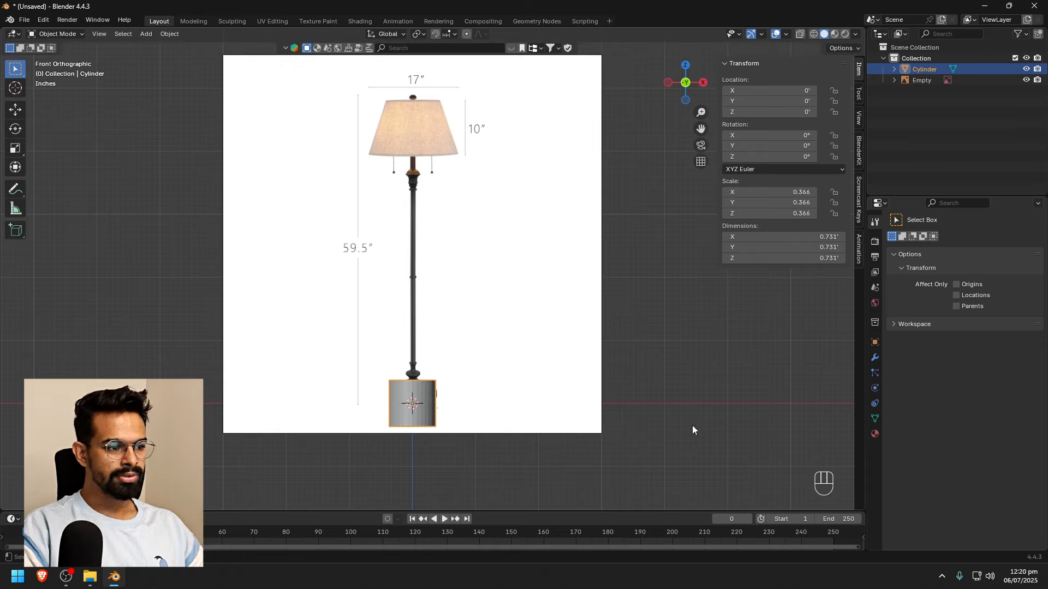
# Shift the lamp reference image along X to about -0.009 ft to centre the pole on the cylinder
pyautogui.click(528, 332)
pyautogui.click(510, 315)
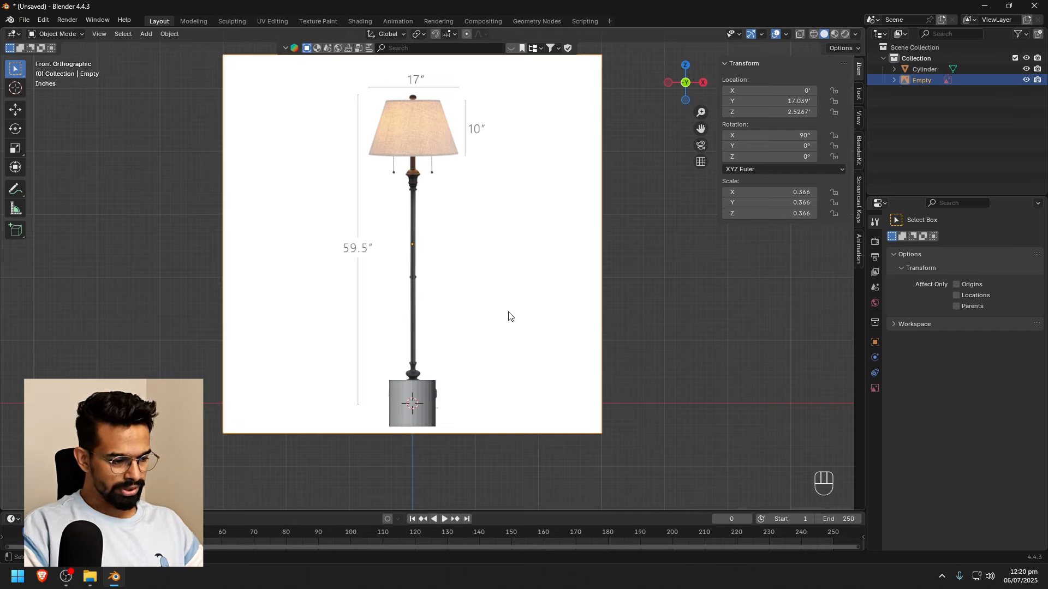
pyautogui.press('g')
pyautogui.press('x')
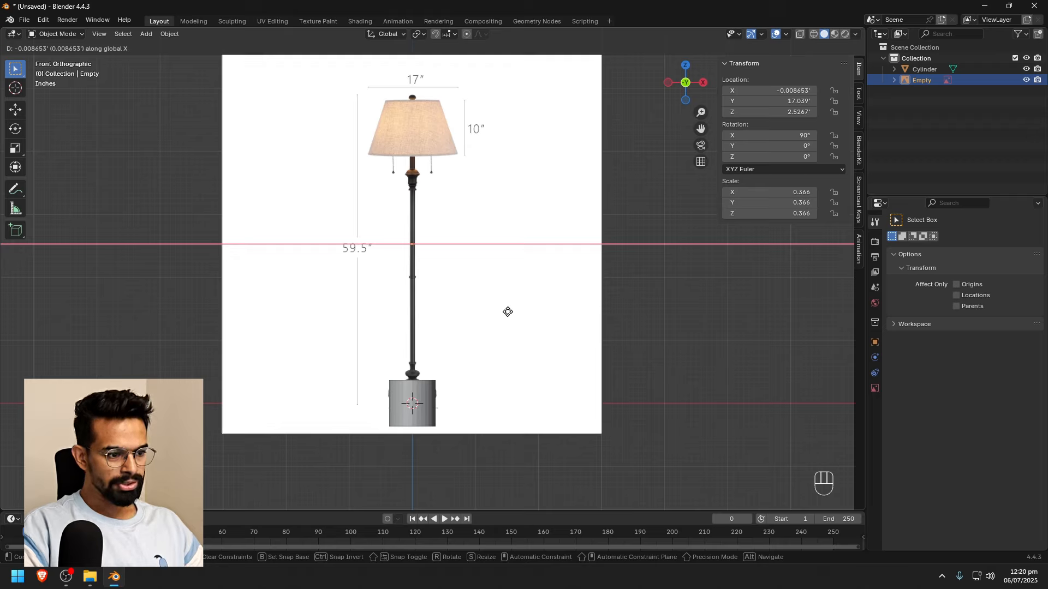
pyautogui.click(508, 312)
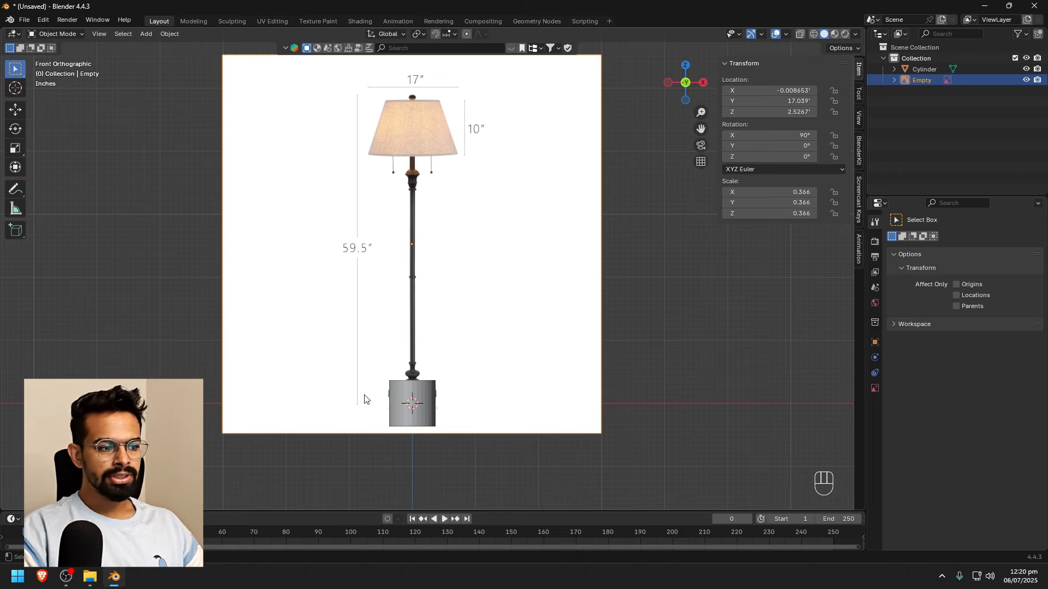
# Flatten the cylinder along Z into a disc about 0.11 ft thick for the lamp's base
pyautogui.scroll(1, 404, 415)
pyautogui.keyDown('shift'); pyautogui.moveTo(404, 416); pyautogui.dragTo(458, 366, button='middle'); pyautogui.keyUp('shift')
pyautogui.click(460, 365)
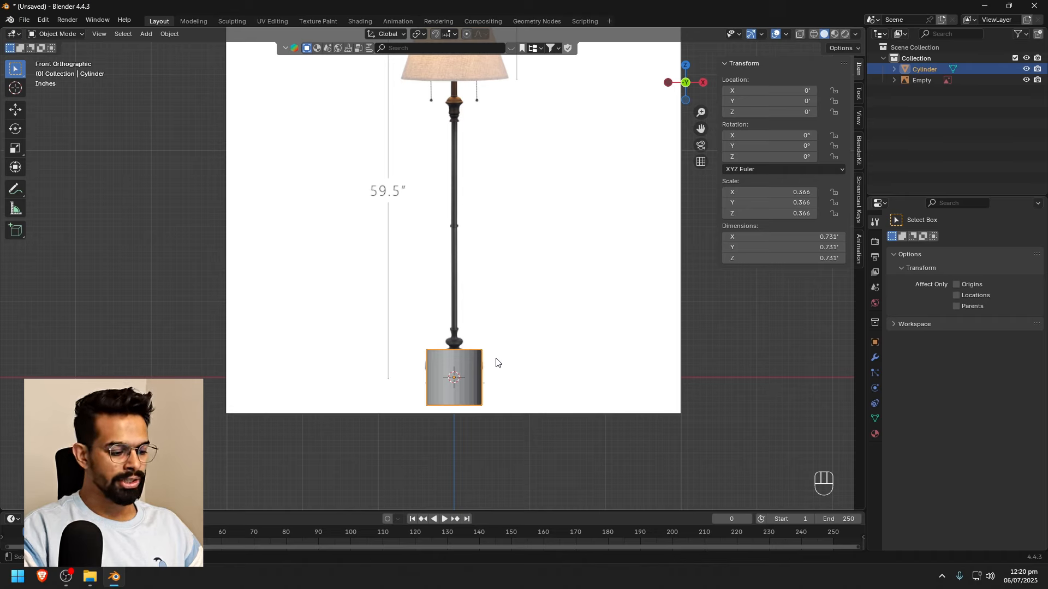
pyautogui.press('s')
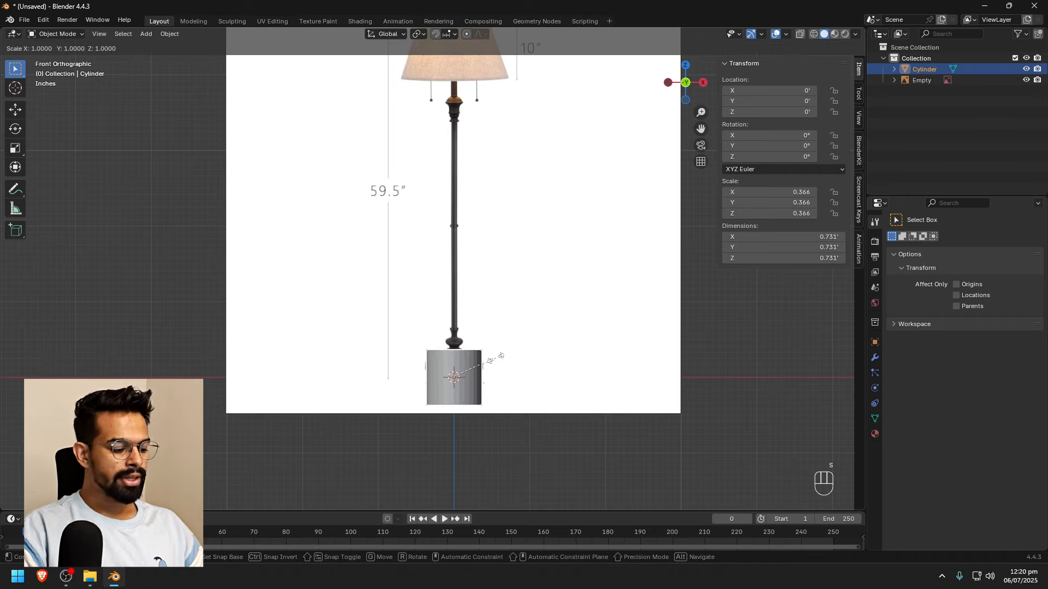
pyautogui.press('z')
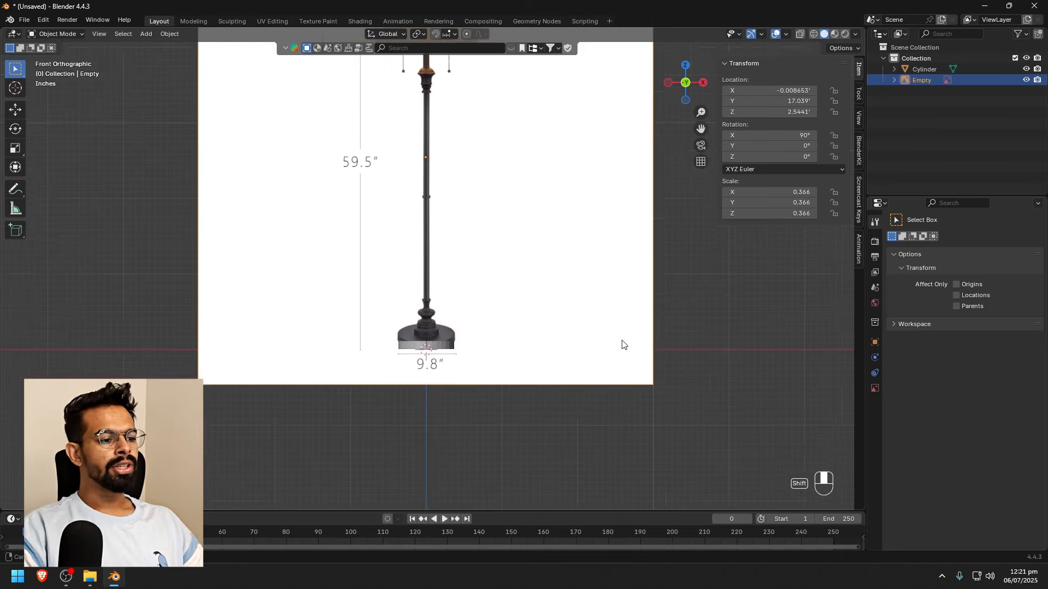
# Set the base cylinder's X and Y dimensions to 9.8 inches
pyautogui.keyDown('shift'); pyautogui.moveTo(619, 341); pyautogui.dragTo(577, 373, button='middle'); pyautogui.keyUp('shift')
pyautogui.click(551, 359)
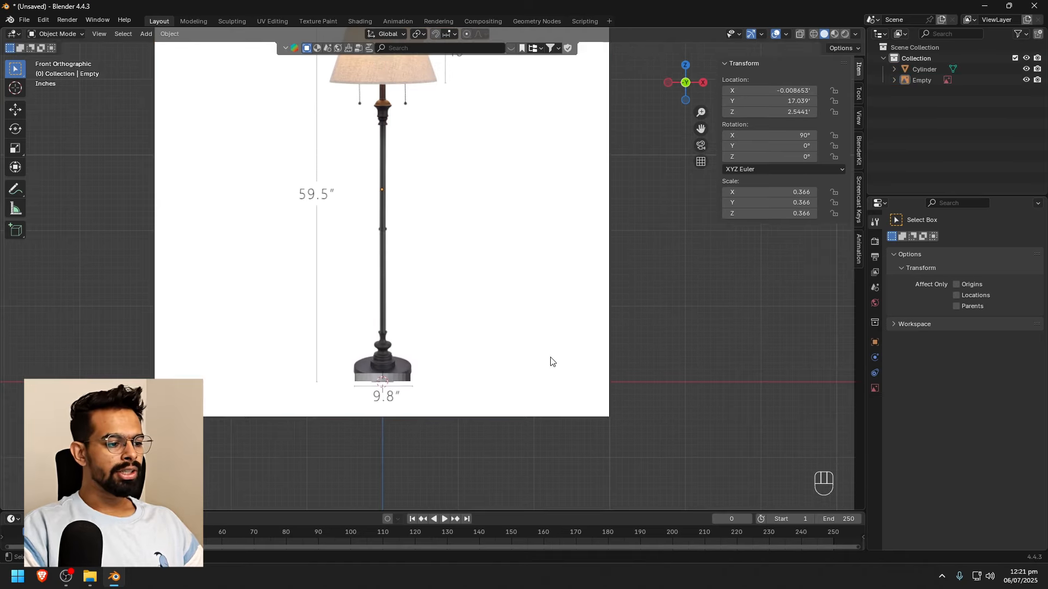
pyautogui.click(399, 381)
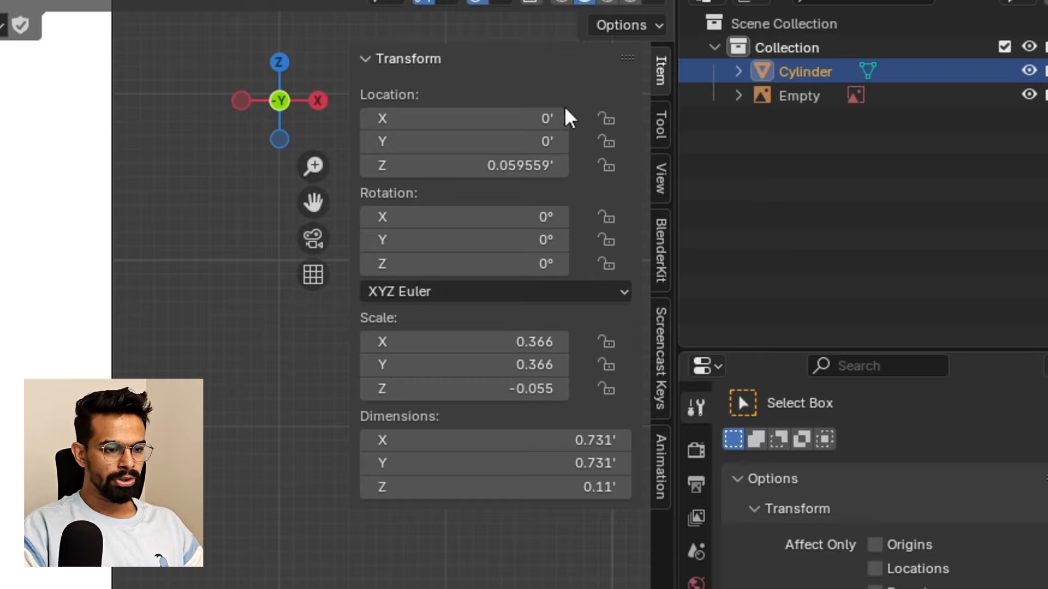
pyautogui.press('n')
pyautogui.press('n')
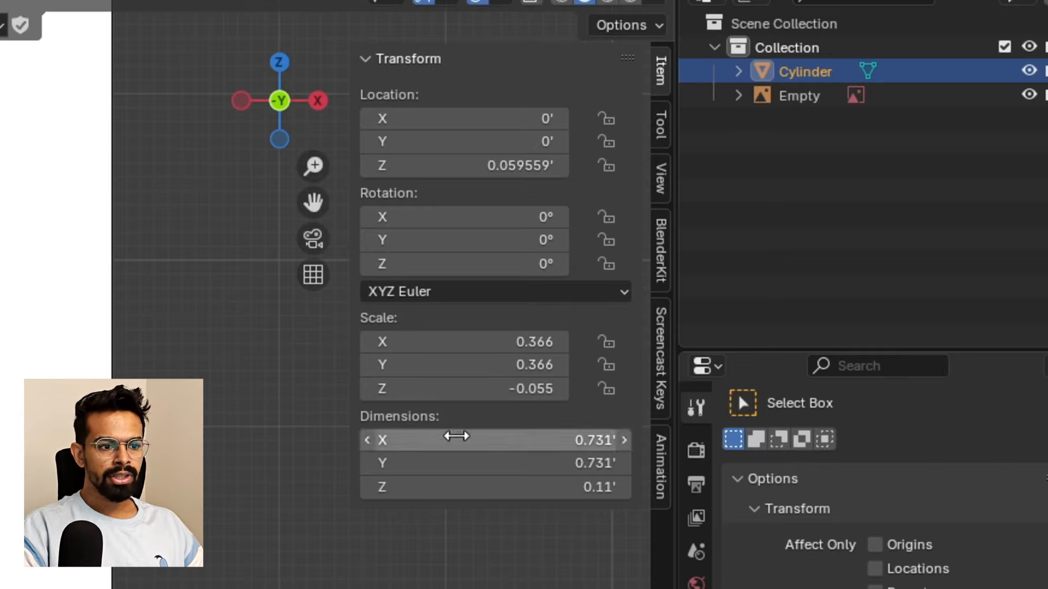
pyautogui.moveTo(456, 436); pyautogui.dragTo(456, 463)
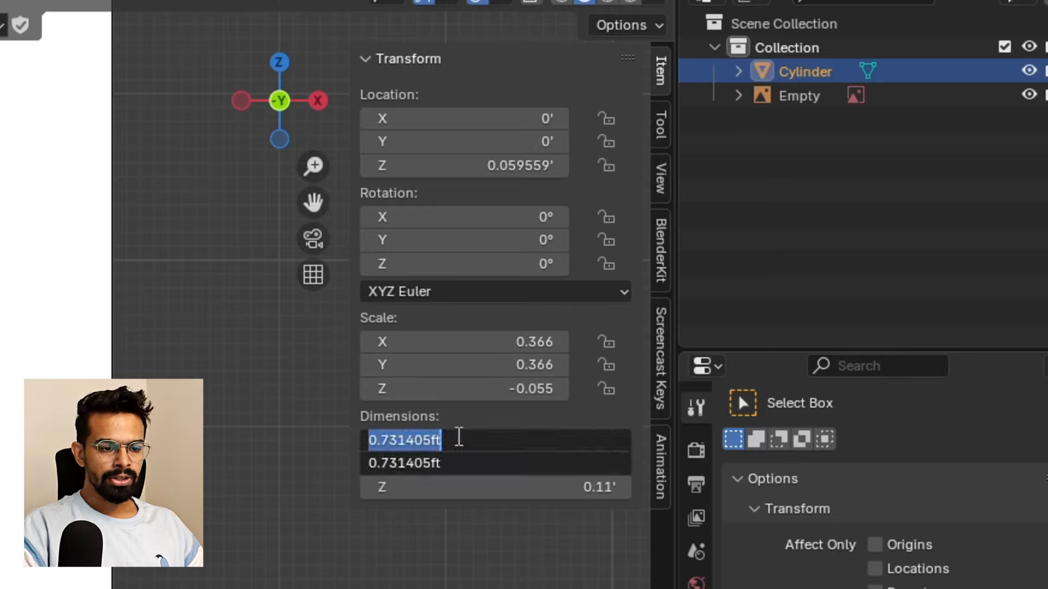
pyautogui.write('9.8')
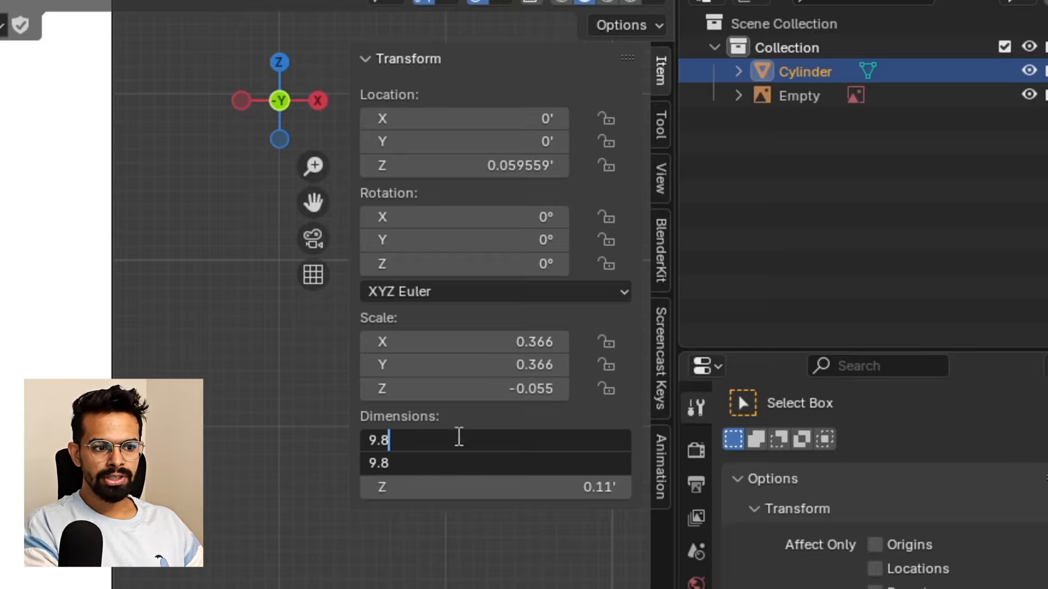
pyautogui.write('"')
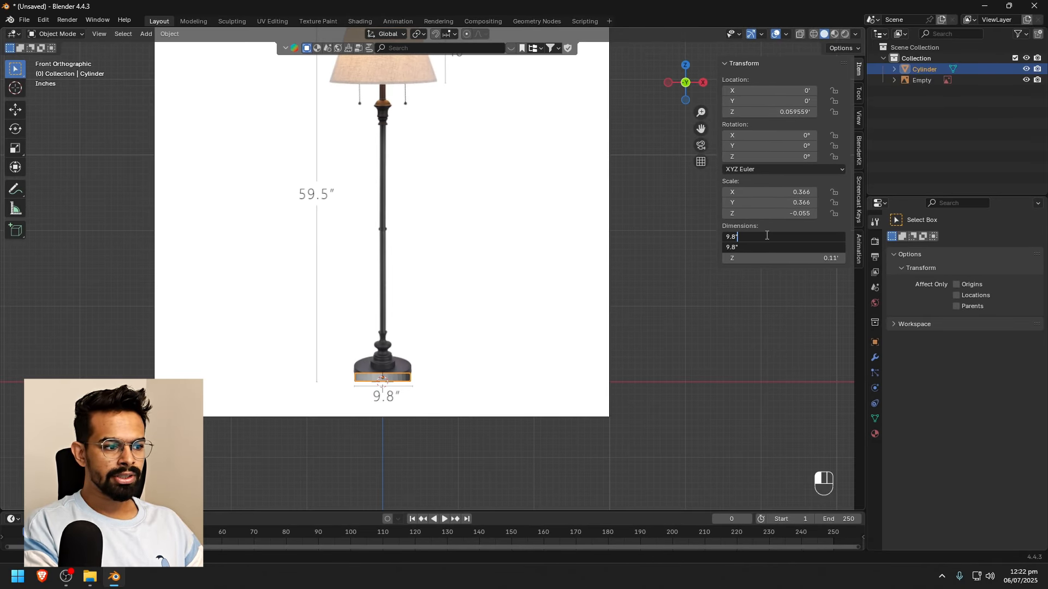
pyautogui.press('Return')
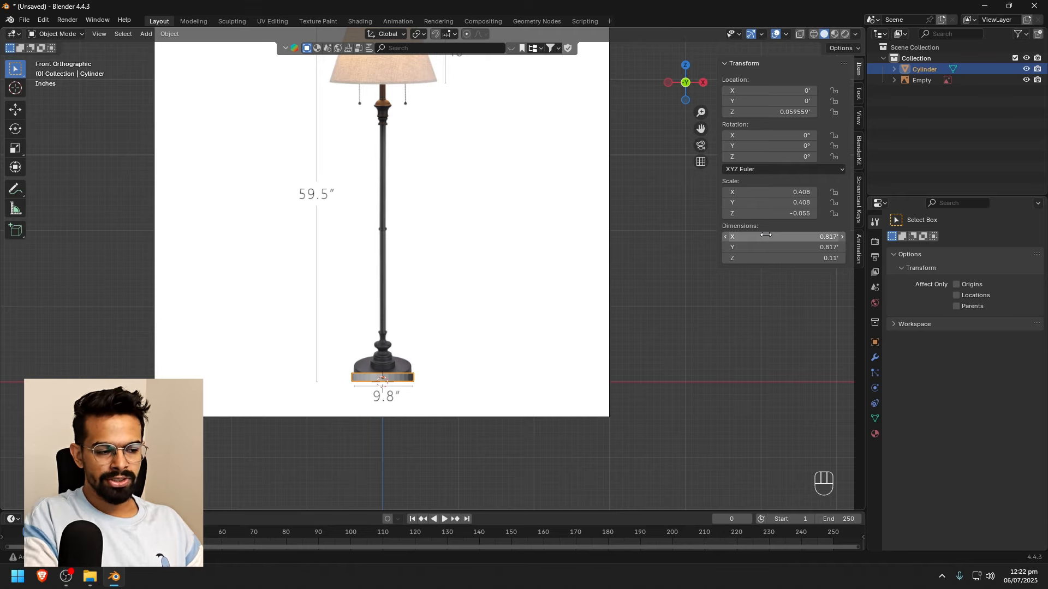
# Examine the base disc in perspective, and compare it up close with the reference lamp's base profile in the front view
pyautogui.scroll(-1, 483, 249)
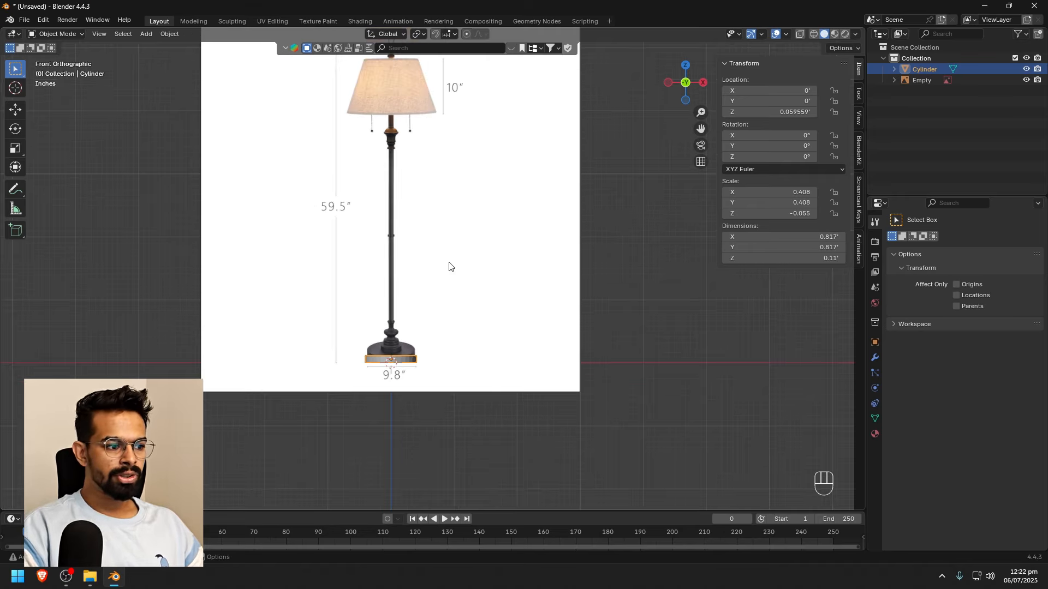
pyautogui.moveTo(467, 281)
pyautogui.mouseDown(button='middle')
pyautogui.moveTo(513, 304)
pyautogui.moveTo(505, 315)
pyautogui.moveTo(587, 373)
pyautogui.moveTo(458, 270)
pyautogui.mouseUp(button='middle')
pyautogui.scroll(2, 469, 322)
pyautogui.click(419, 352)
pyautogui.keyDown('shift'); pyautogui.moveTo(414, 352); pyautogui.dragTo(522, 352, button='middle'); pyautogui.keyUp('shift')
pyautogui.scroll(3, 522, 351)
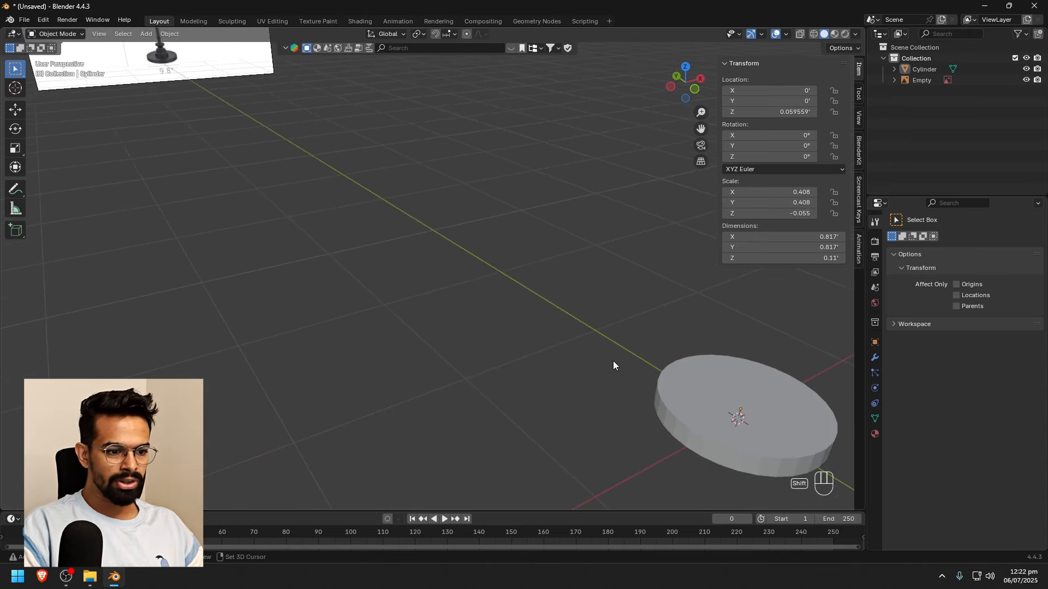
pyautogui.scroll(-5, 590, 333)
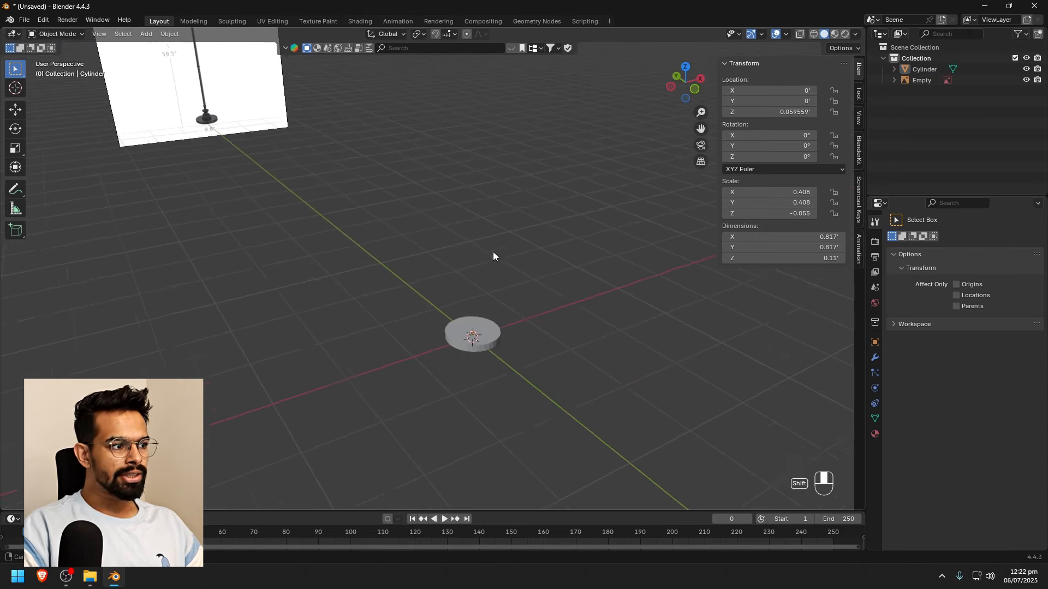
pyautogui.scroll(2, 600, 355)
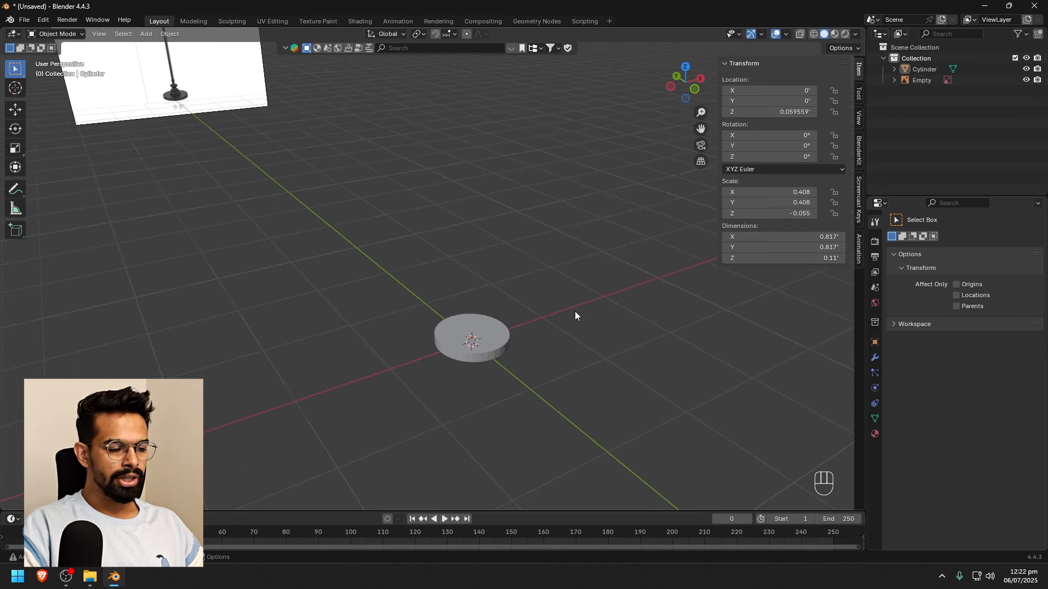
pyautogui.press('KP_1')
pyautogui.keyDown('shift'); pyautogui.moveTo(419, 283); pyautogui.dragTo(535, 325, button='middle'); pyautogui.keyUp('shift')
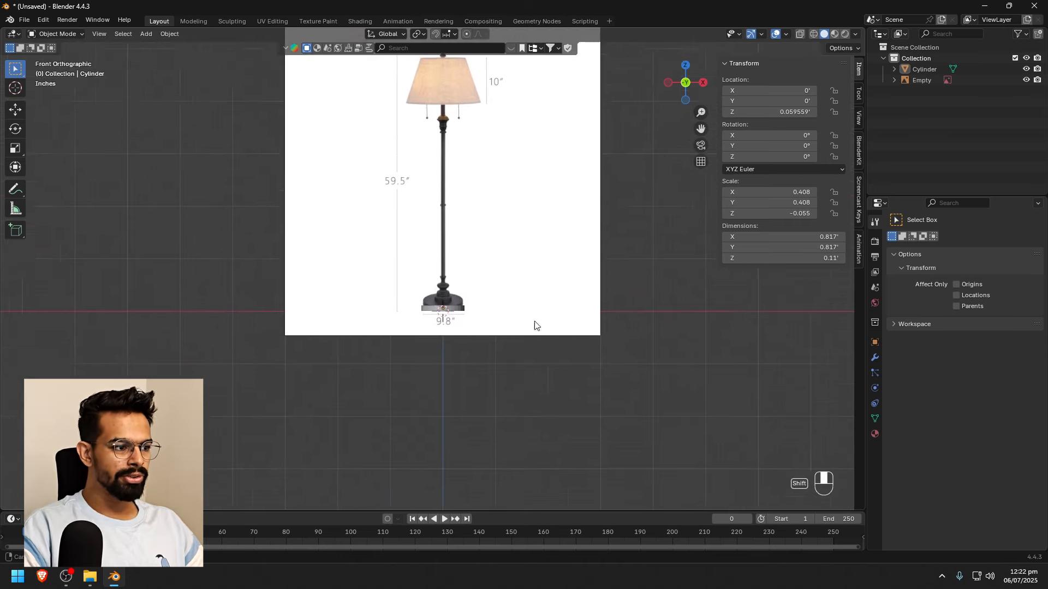
pyautogui.scroll(10, 464, 338)
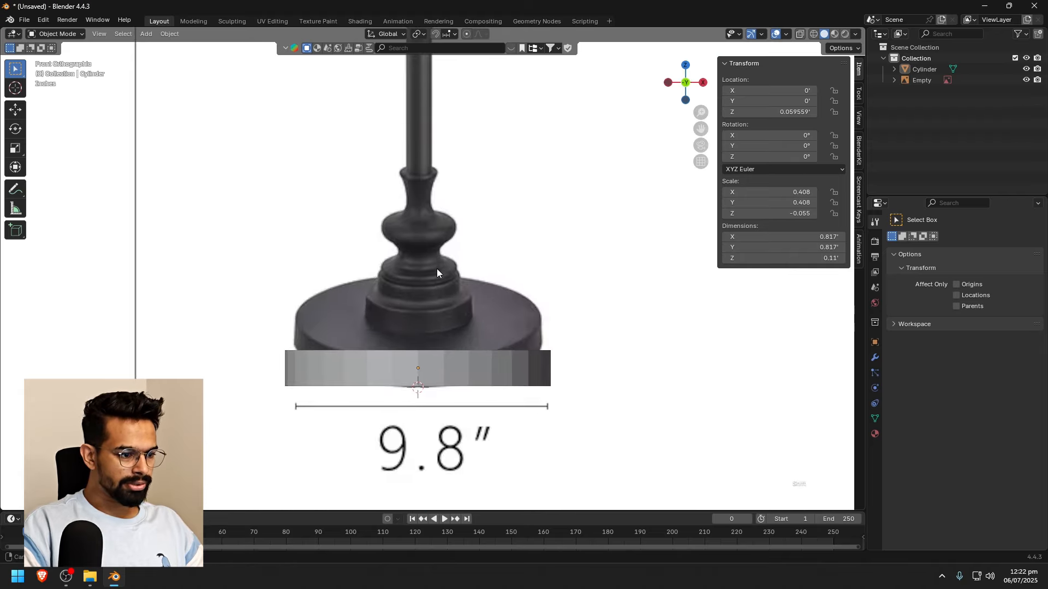
pyautogui.keyDown('shift'); pyautogui.moveTo(437, 269); pyautogui.dragTo(436, 265, button='middle'); pyautogui.keyUp('shift')
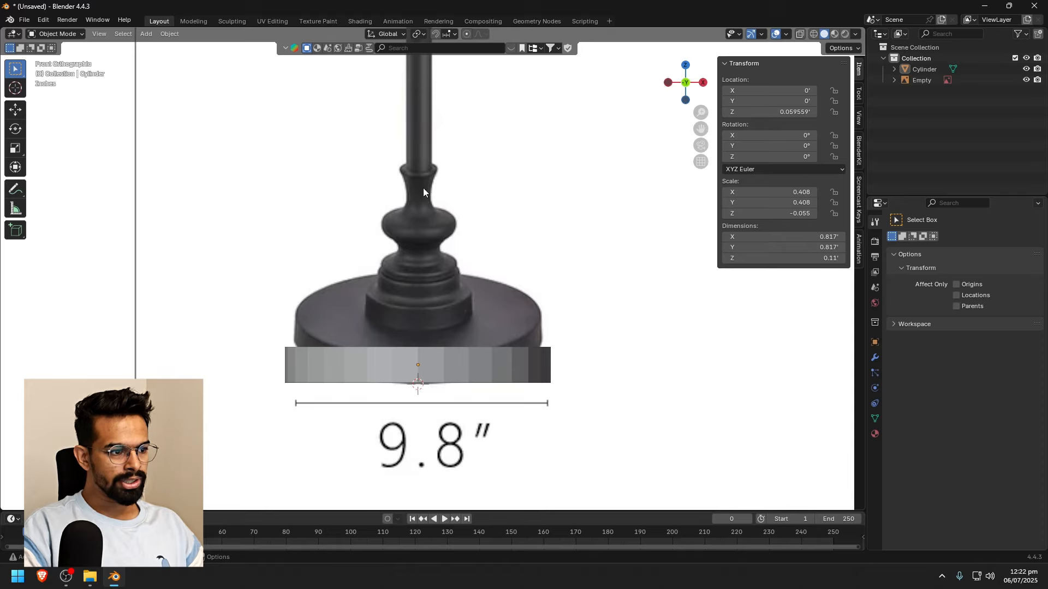
# Add a mesh plane and rotate it 90° about its local X axis to stand parallel to the reference image
pyautogui.scroll(3, 466, 250)
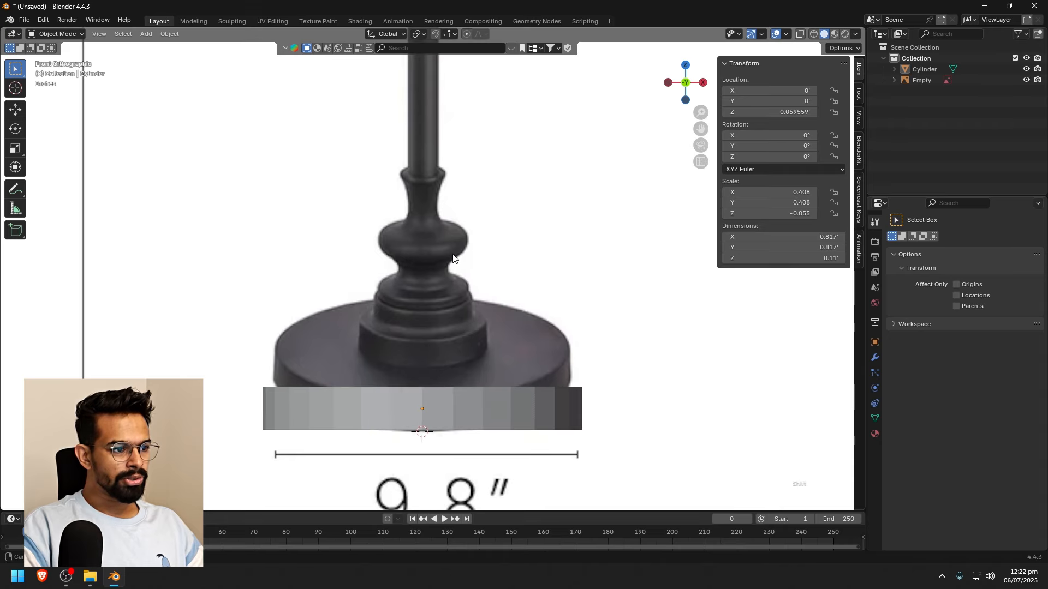
pyautogui.hotkey('shift', 'a')
pyautogui.moveTo(468, 247)
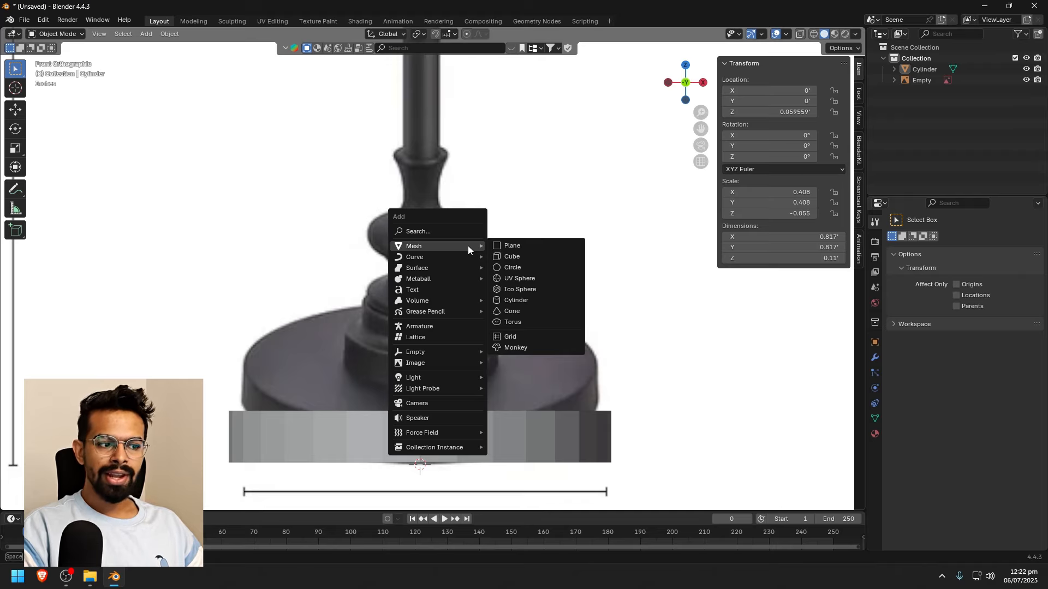
pyautogui.click(523, 247)
pyautogui.scroll(-5, 524, 251)
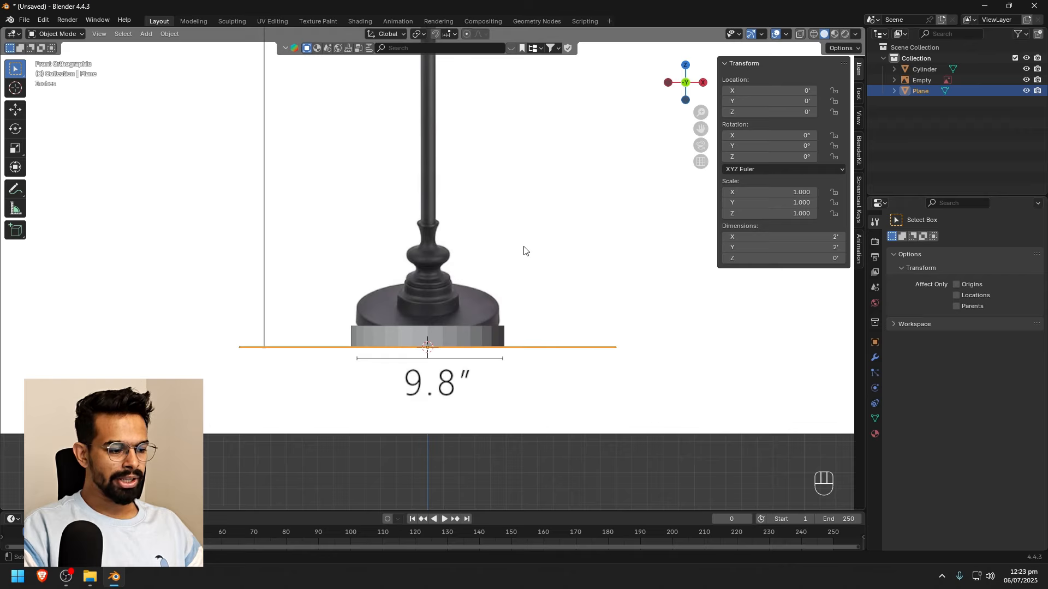
pyautogui.write('rx')
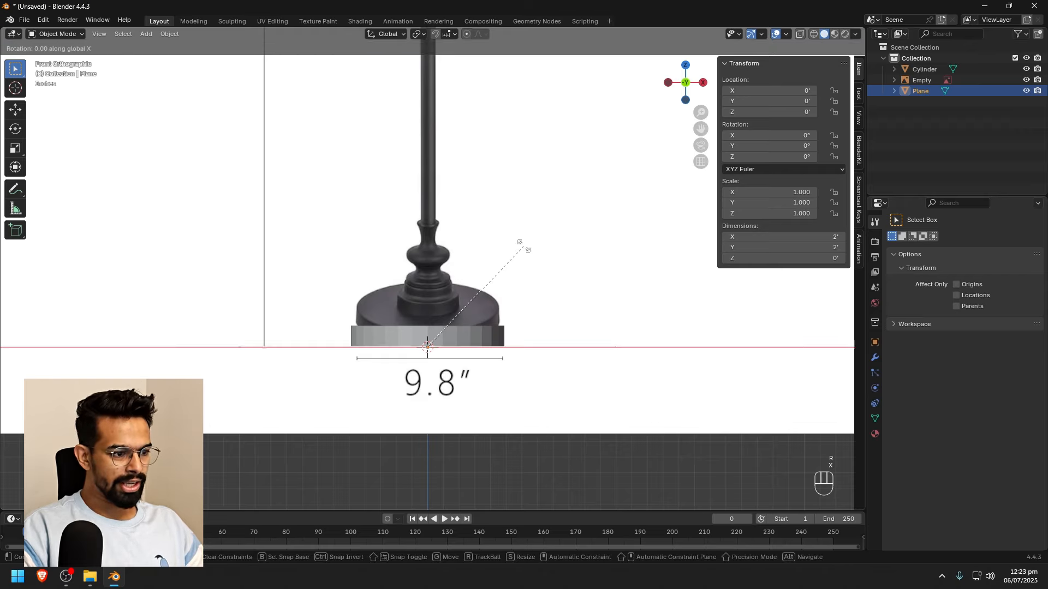
pyautogui.write('x90')
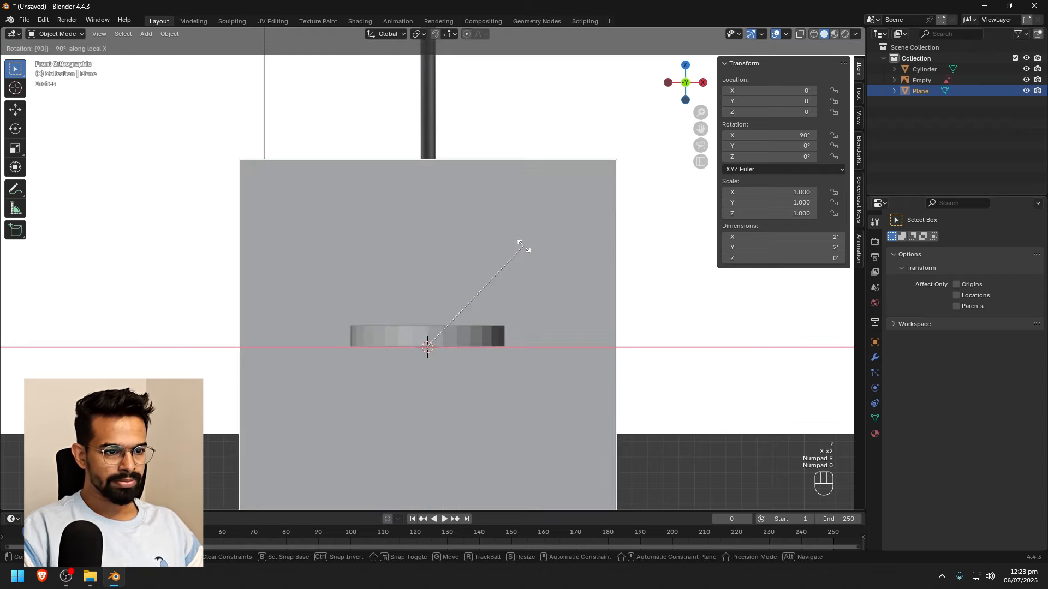
pyautogui.press('KP_Enter')
# Scale the plane to about 0.46 ft square and move it up over the reference's turned stem, at about 0.51 ft in Z
pyautogui.press('s')
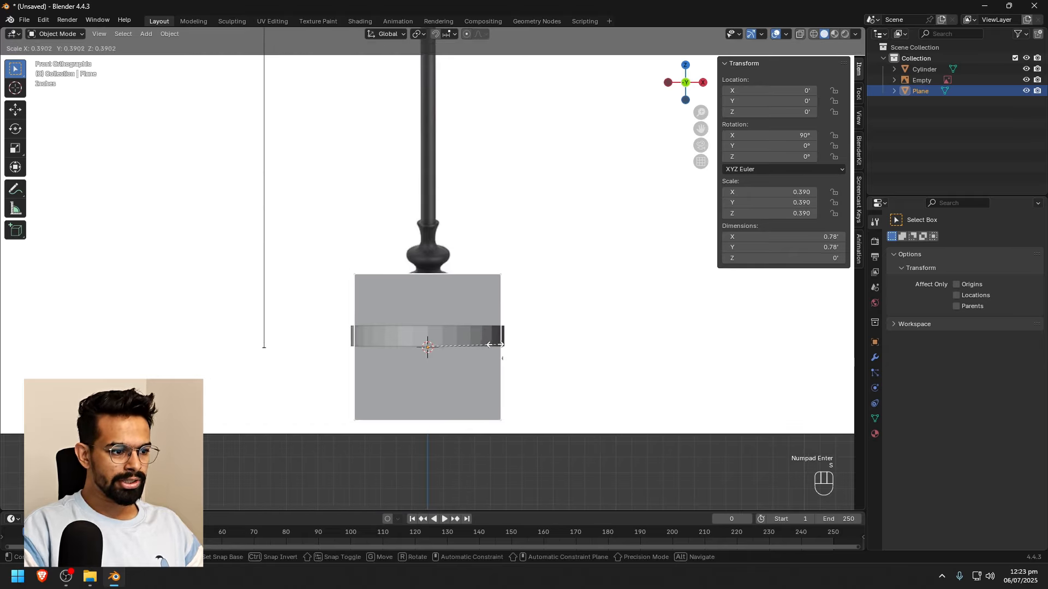
pyautogui.click(465, 348)
pyautogui.press('g')
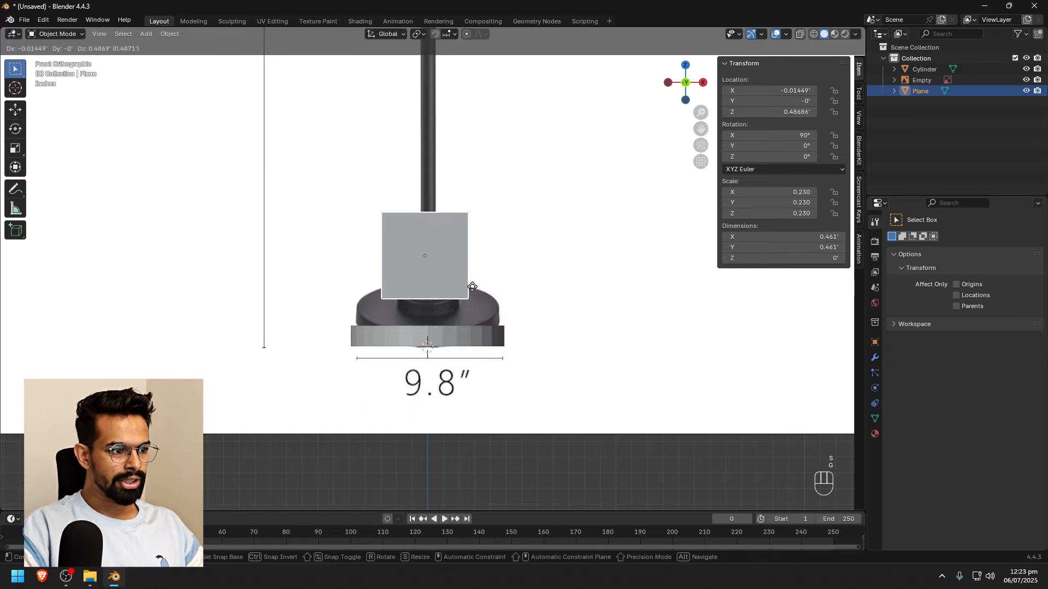
pyautogui.click(474, 283)
pyautogui.scroll(6, 425, 249)
pyautogui.keyDown('shift'); pyautogui.moveTo(429, 218); pyautogui.dragTo(444, 273, button='middle'); pyautogui.keyUp('shift')
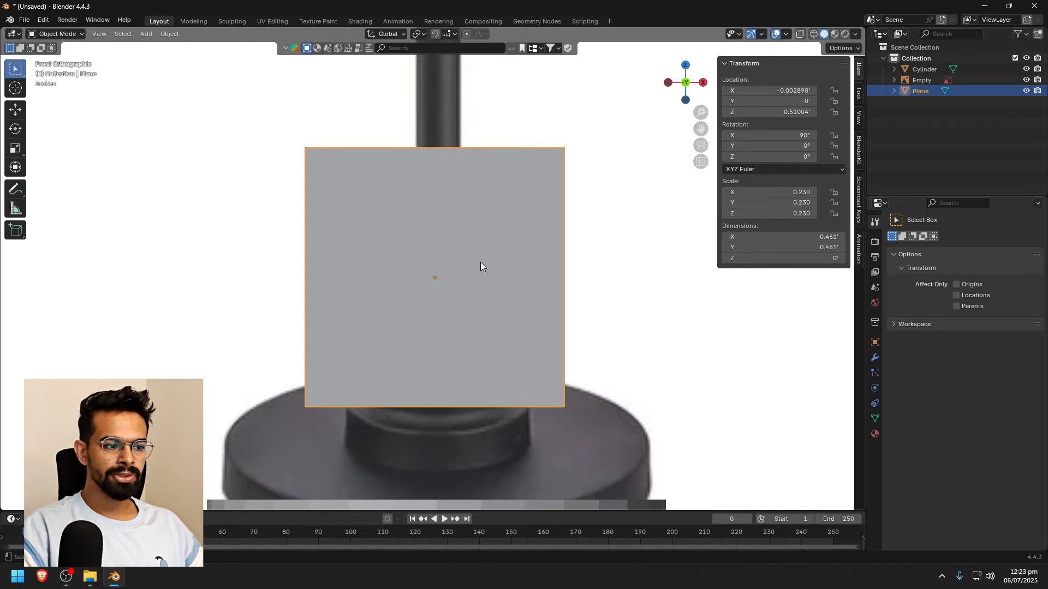
# Merge all of the plane's vertices at their center into a single vertex
pyautogui.press('Tab')
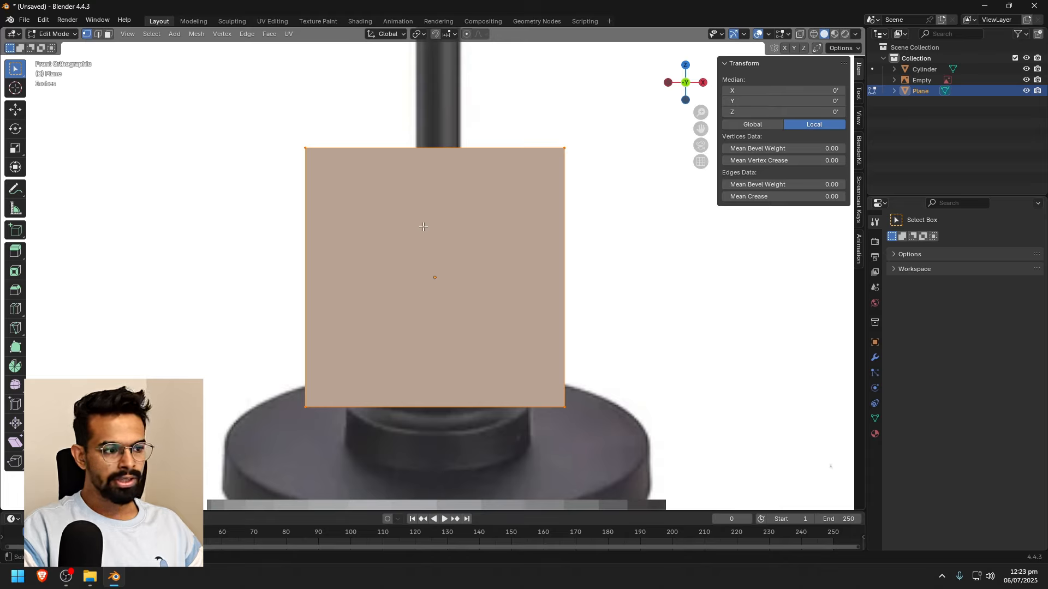
pyautogui.moveTo(287, 124); pyautogui.dragTo(603, 444)
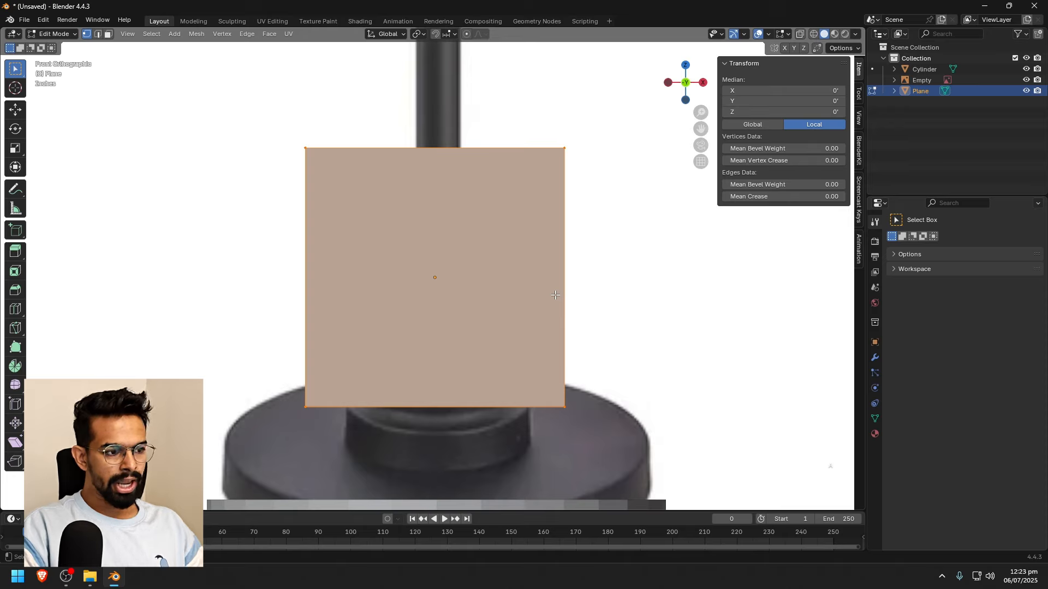
pyautogui.press('m')
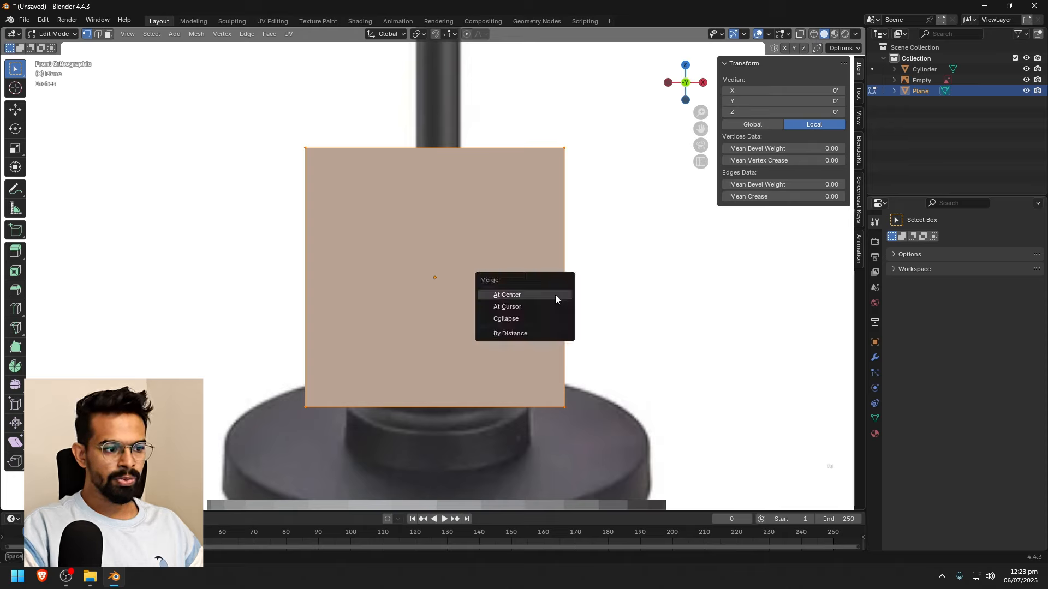
pyautogui.click(555, 296)
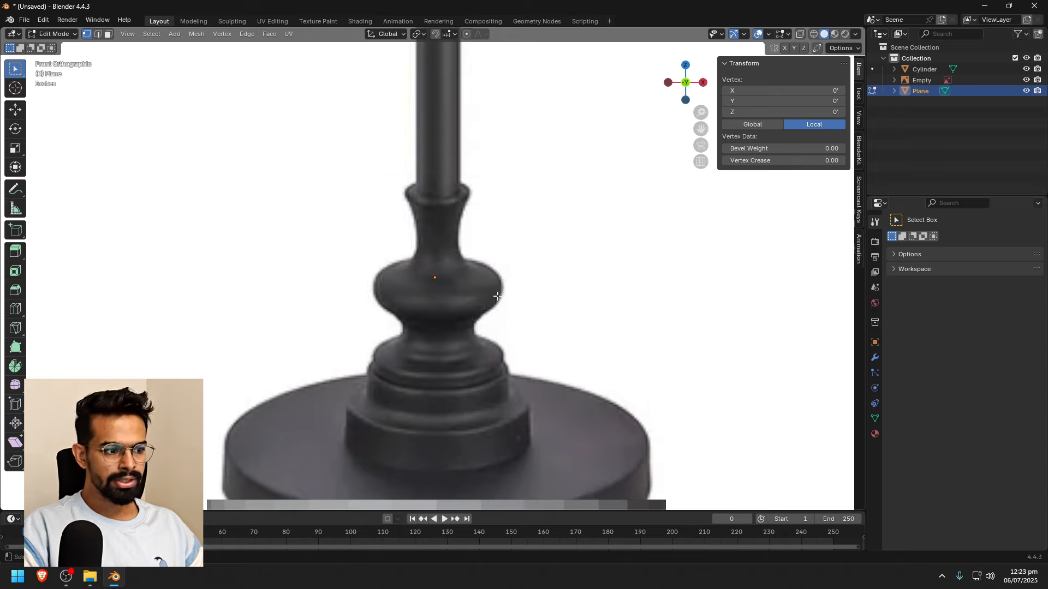
# Place the vertex on the right edge of the stem's collar and extrude it down the reference outline as a profile about 0.47 ft tall
pyautogui.press('g')
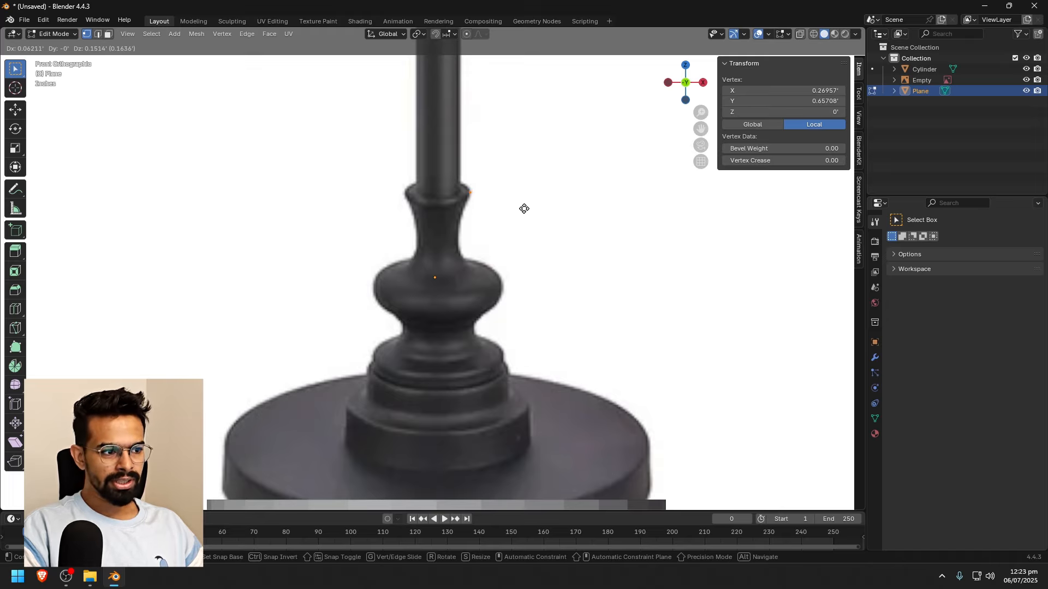
pyautogui.click(524, 209)
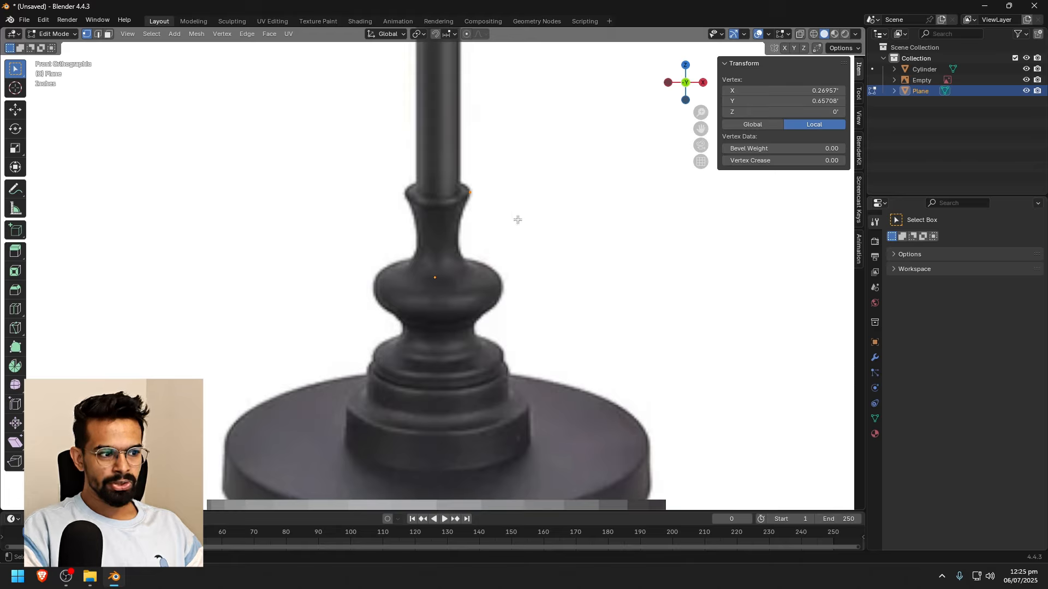
pyautogui.press('e')
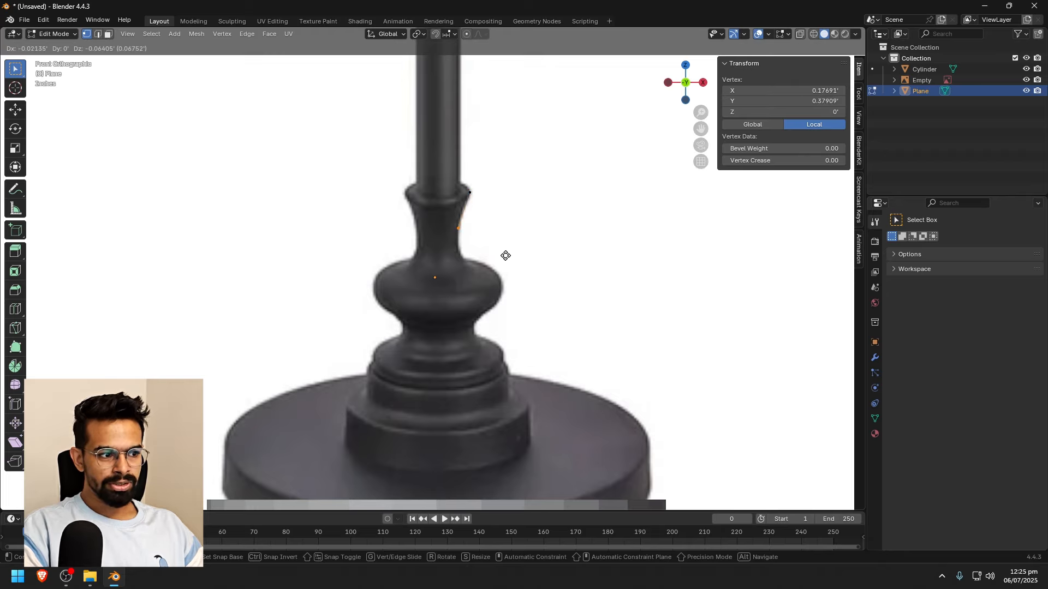
pyautogui.click(505, 255)
pyautogui.press('e')
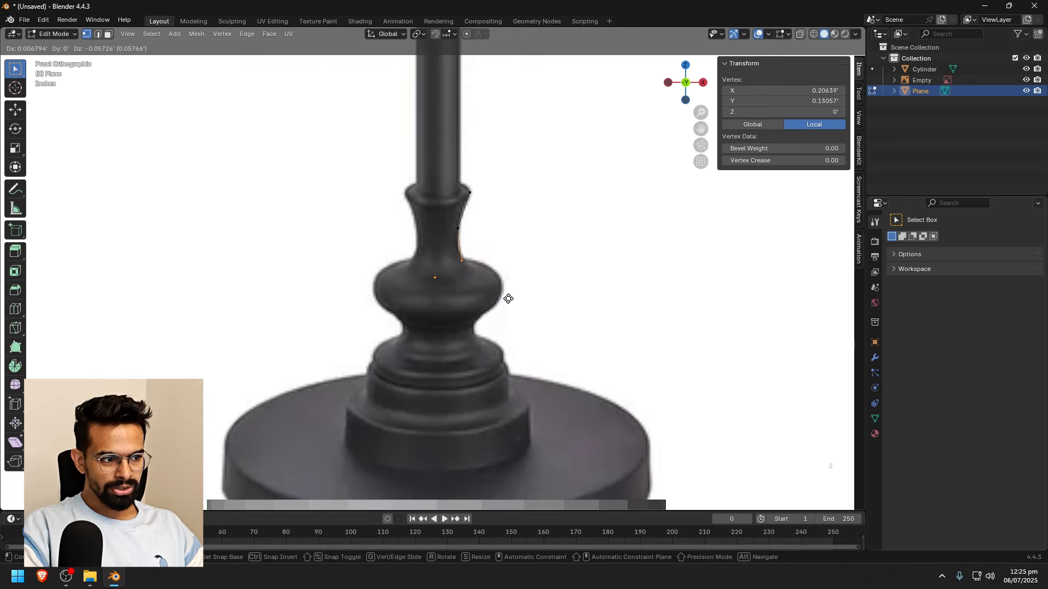
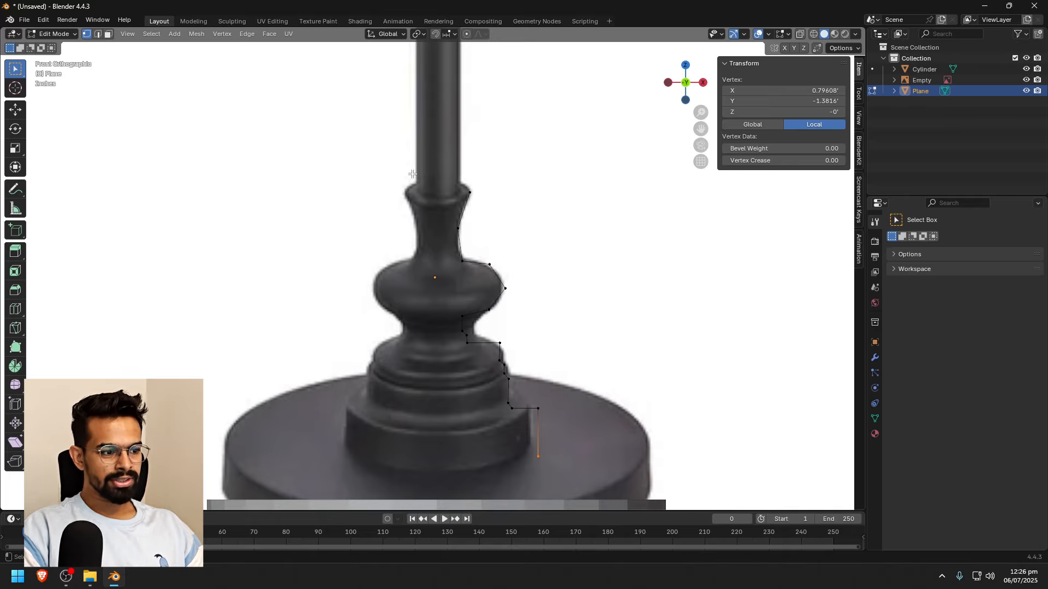
pyautogui.press('Tab')
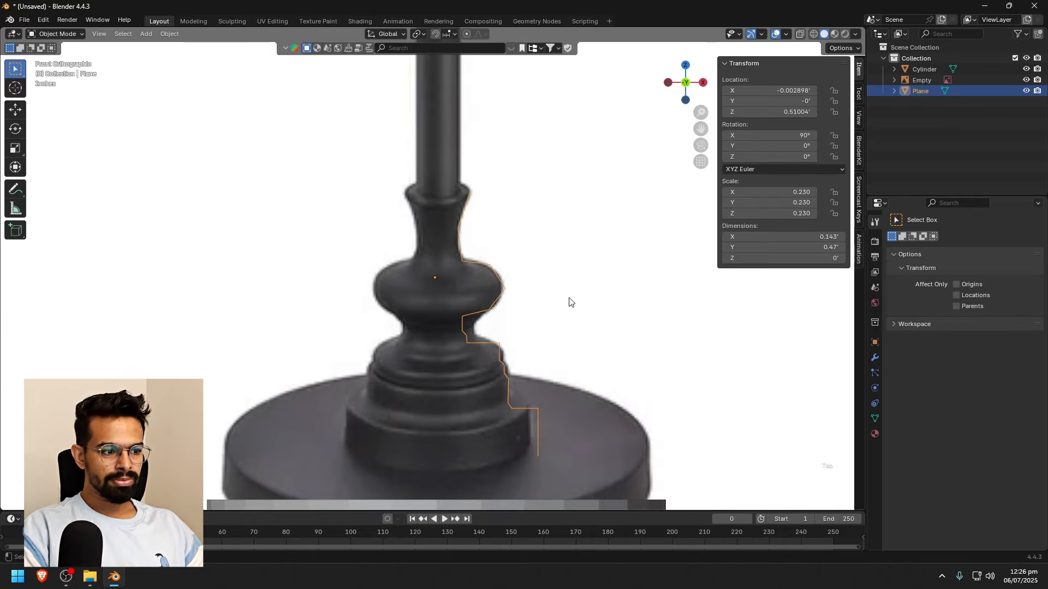
# Add a Screw modifier to the stem profile
pyautogui.moveTo(568, 299); pyautogui.dragTo(611, 319, button='middle')
pyautogui.scroll(2, 643, 284)
pyautogui.scroll(-1, 637, 333)
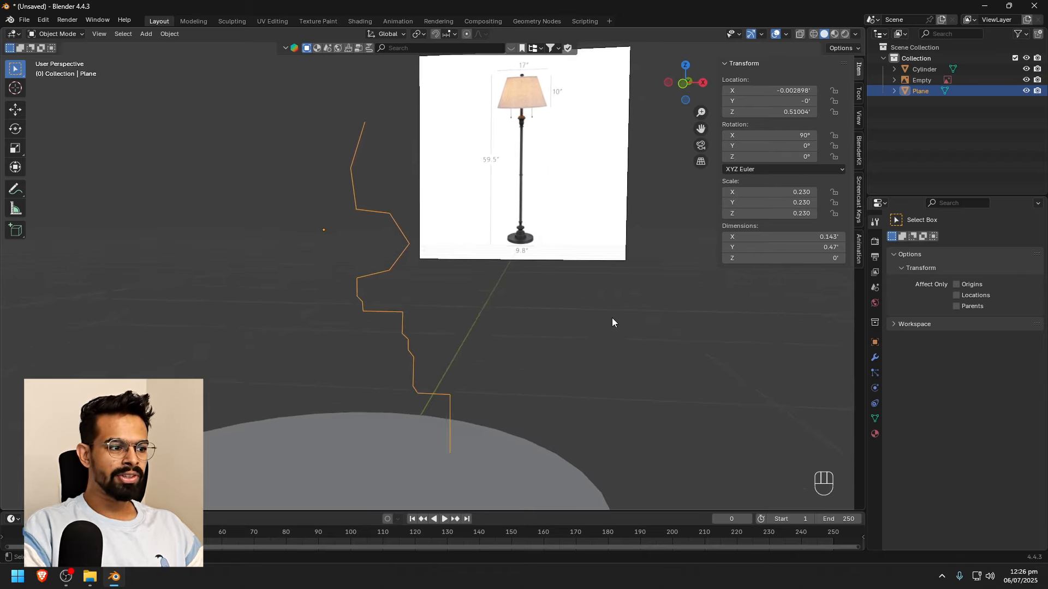
pyautogui.click(875, 358)
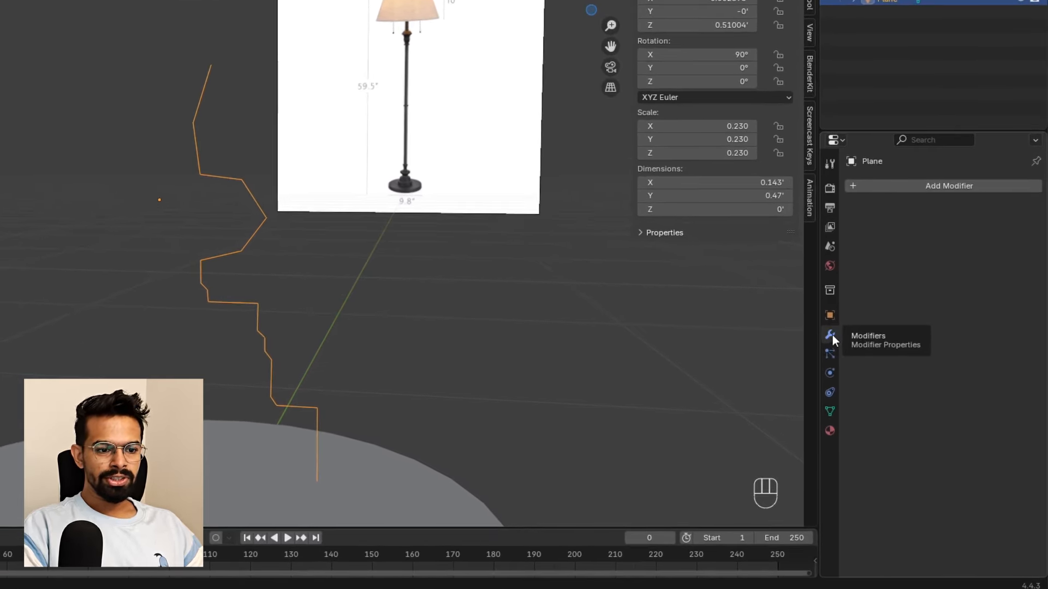
pyautogui.click(937, 186)
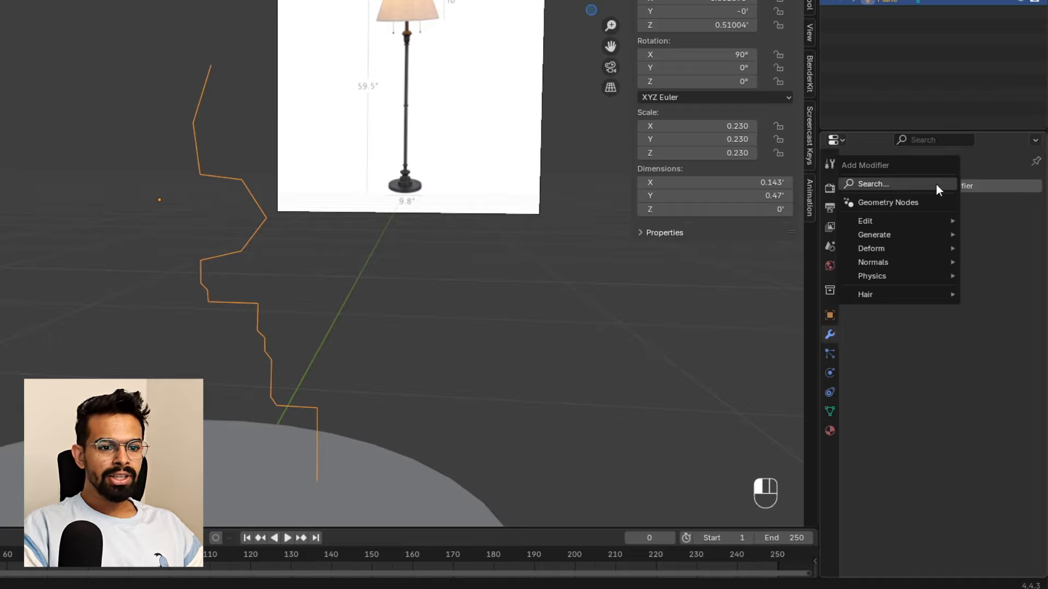
pyautogui.write('scr')
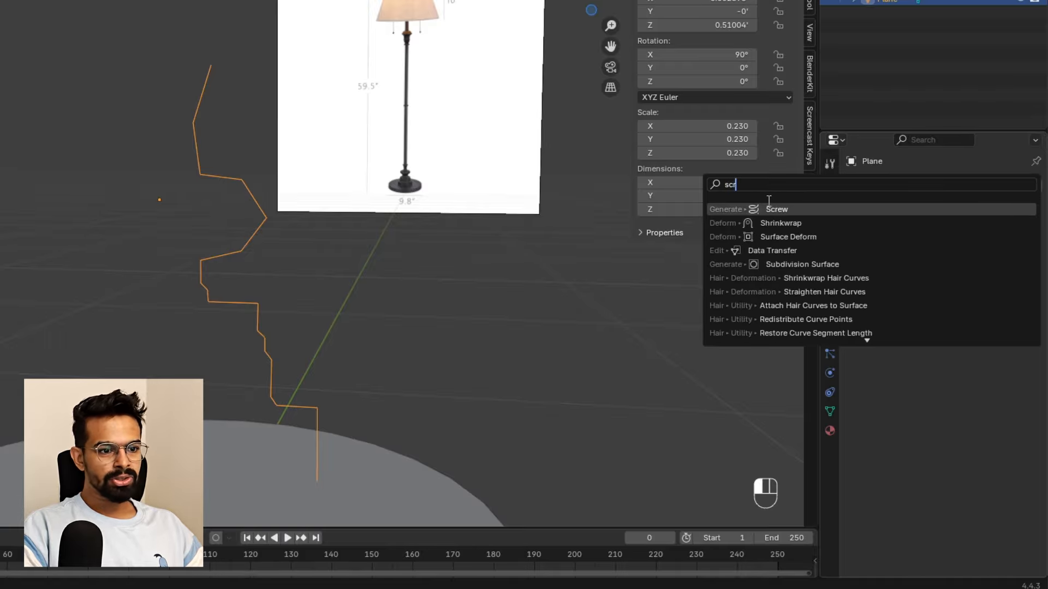
pyautogui.click(770, 209)
pyautogui.scroll(-3, 496, 265)
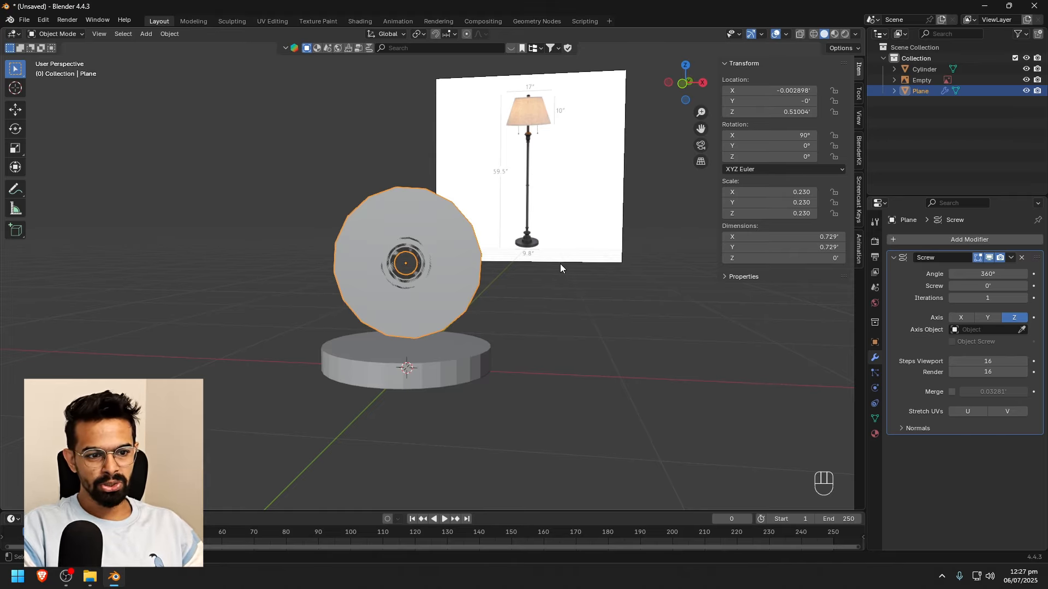
# Set the Screw modifier's axis to Y so the profile revolves upright around the lamp's pole
pyautogui.scroll(1, 499, 271)
pyautogui.moveTo(568, 270); pyautogui.dragTo(572, 271, button='middle')
pyautogui.click(958, 318)
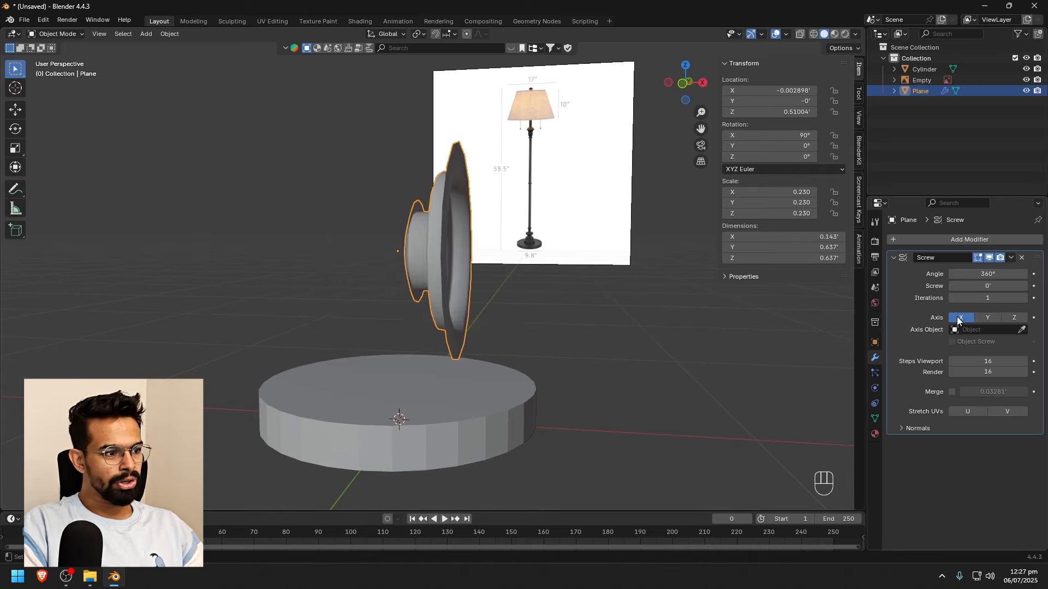
pyautogui.click(988, 319)
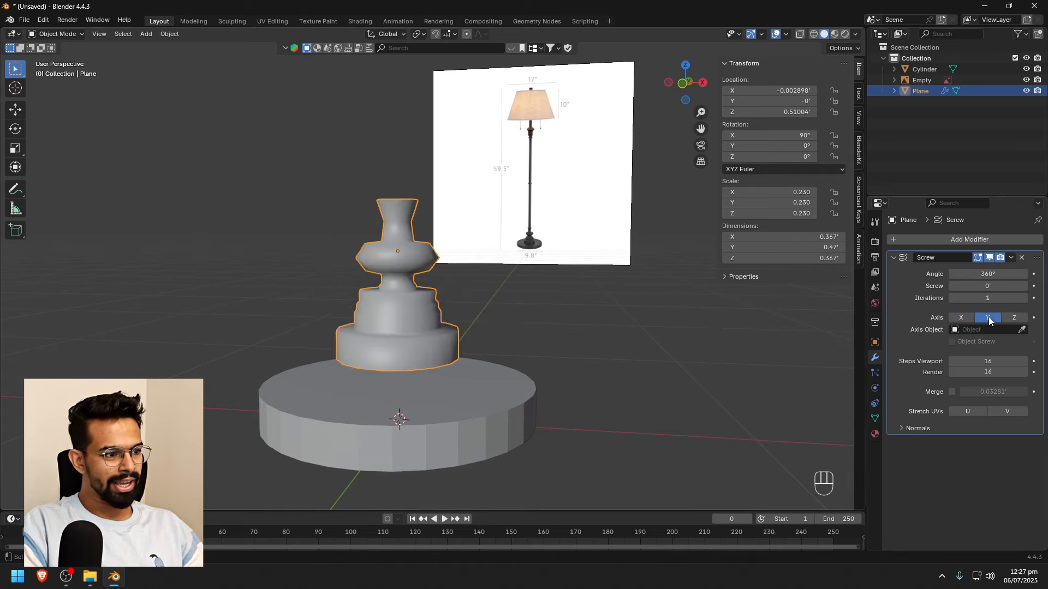
# Examine the revolved stem and its source profile in perspective, and compare its silhouette with the reference in the front view
pyautogui.moveTo(622, 310); pyautogui.dragTo(656, 310, button='middle')
pyautogui.press('Tab')
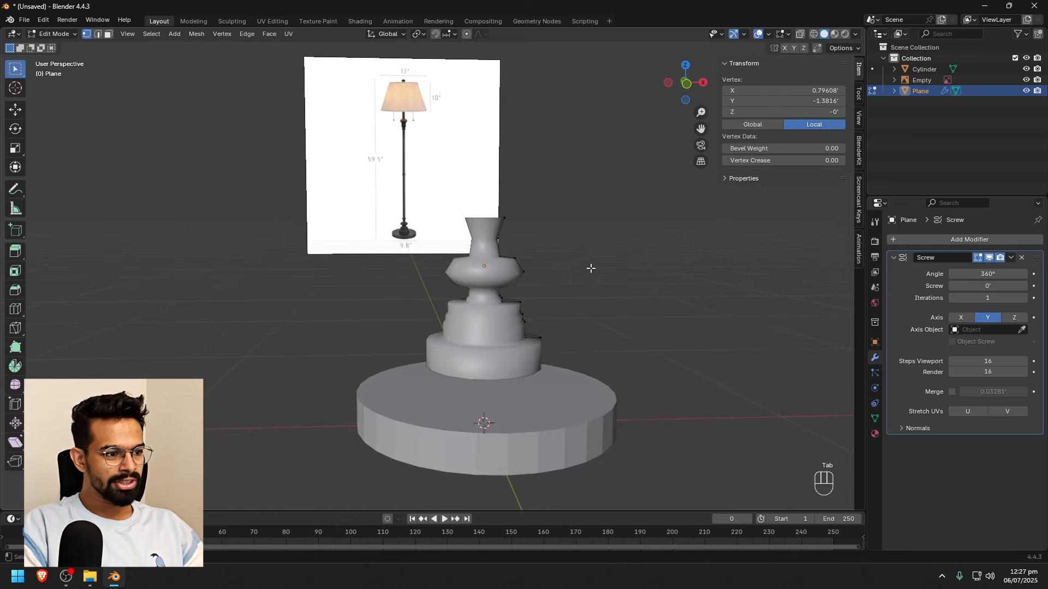
pyautogui.moveTo(590, 268); pyautogui.dragTo(603, 279, button='middle')
pyautogui.press('Tab')
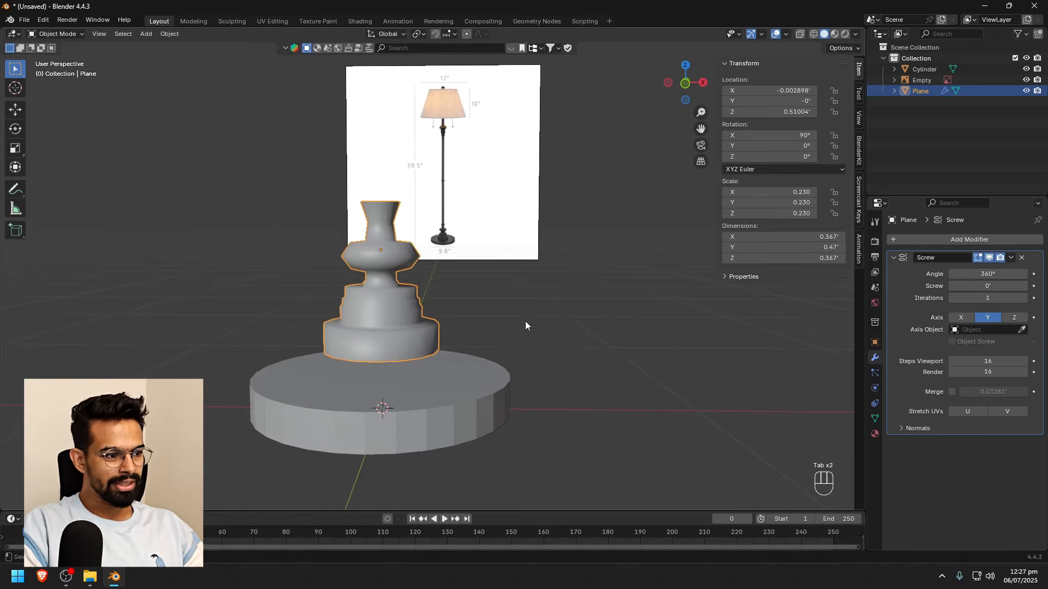
pyautogui.scroll(3, 525, 322)
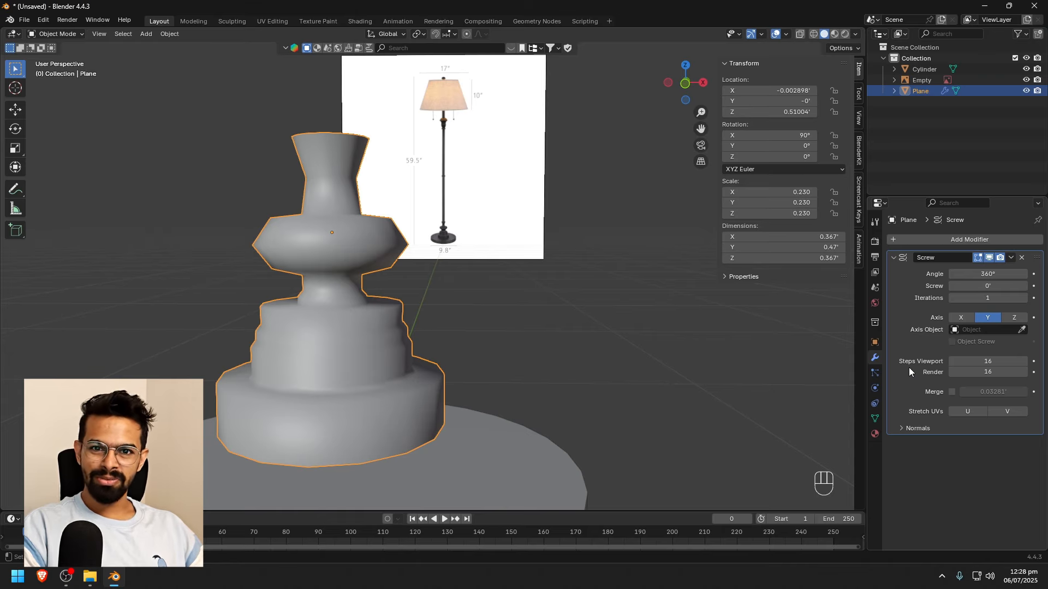
pyautogui.moveTo(494, 339)
pyautogui.keyDown('shift'); pyautogui.mouseDown(button='middle')
pyautogui.moveTo(497, 321)
pyautogui.moveTo(483, 331)
pyautogui.mouseUp(button='middle'); pyautogui.keyUp('shift')
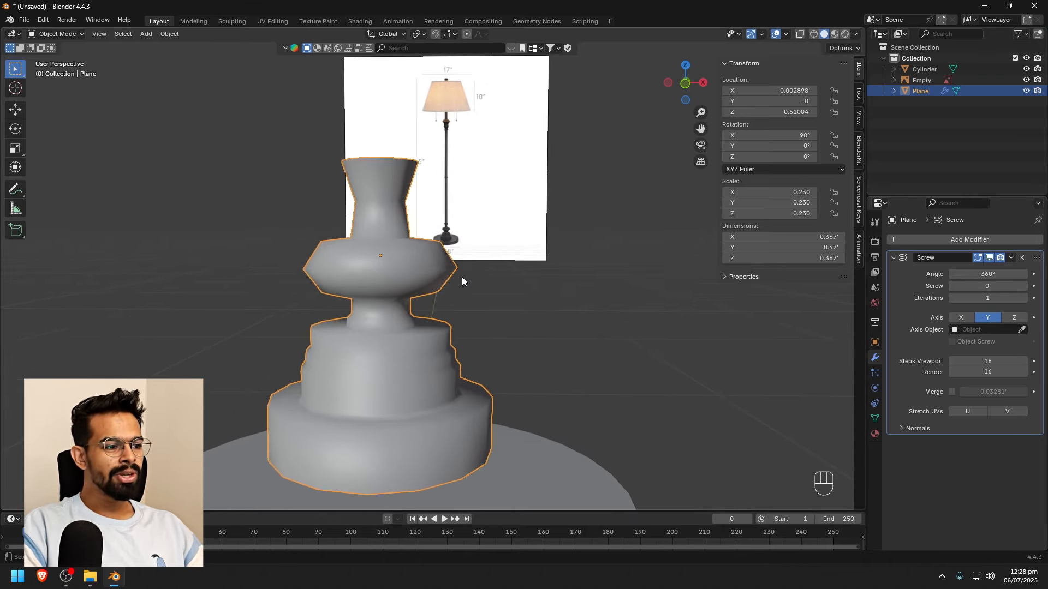
pyautogui.scroll(-3, 461, 276)
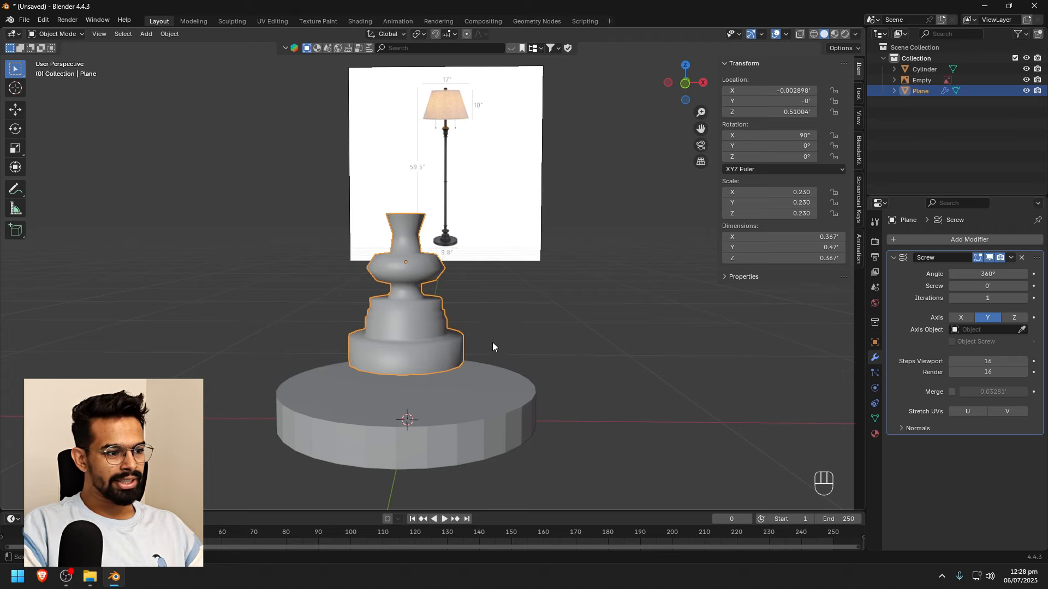
pyautogui.press('KP_1')
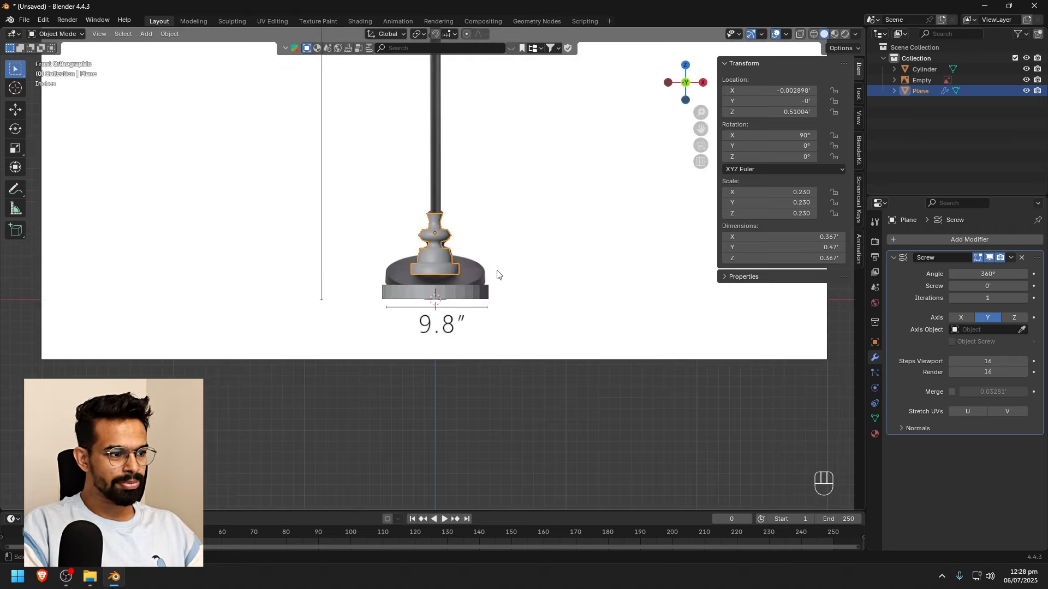
pyautogui.scroll(5, 497, 274)
pyautogui.scroll(4, 485, 180)
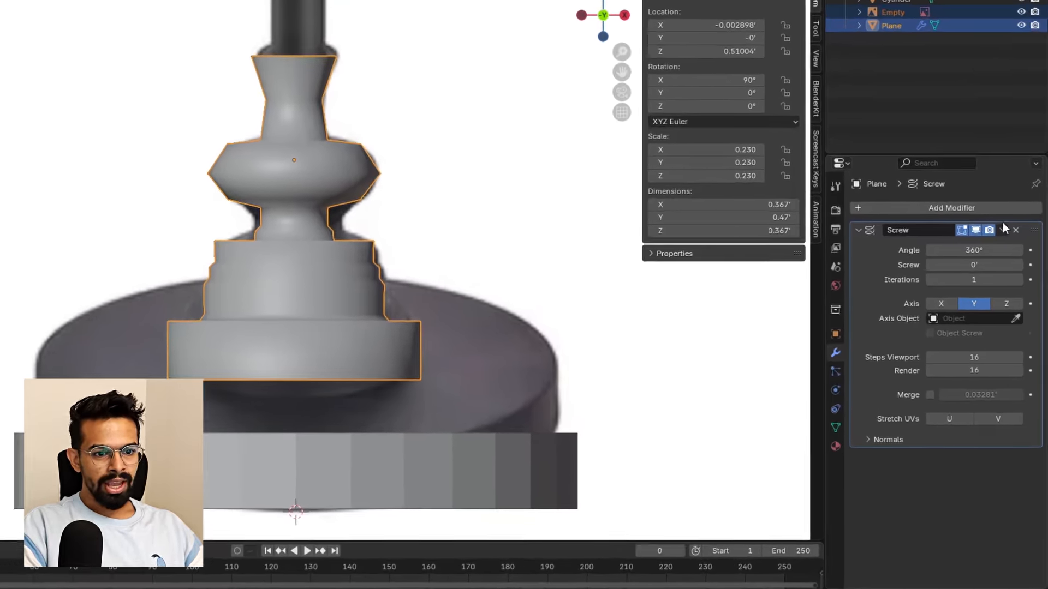
# Add a Subdivision Surface modifier to the revolved stem to smooth its shape
pyautogui.click(982, 239)
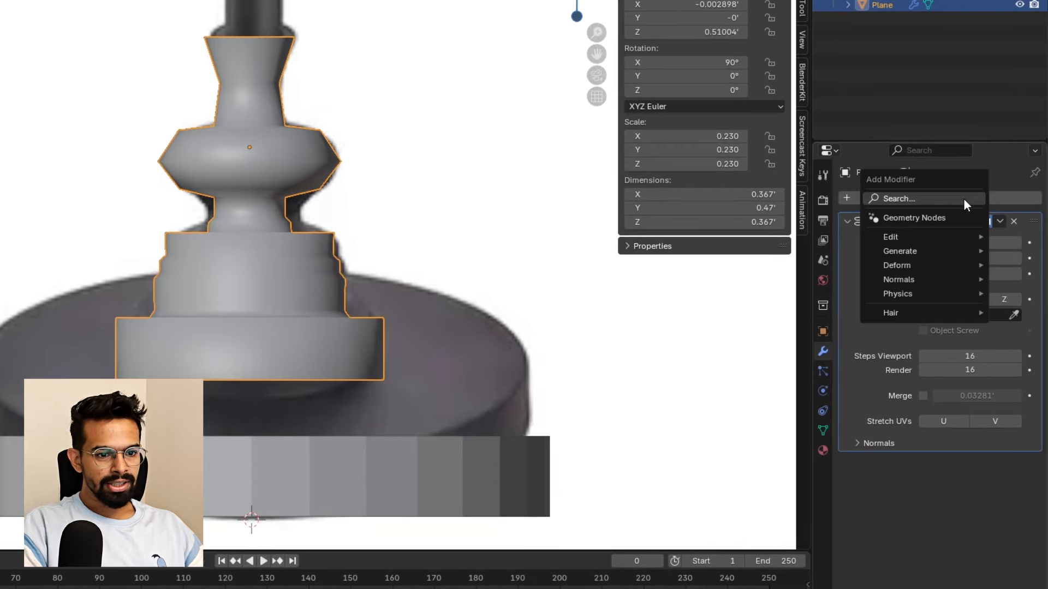
pyautogui.write('sub')
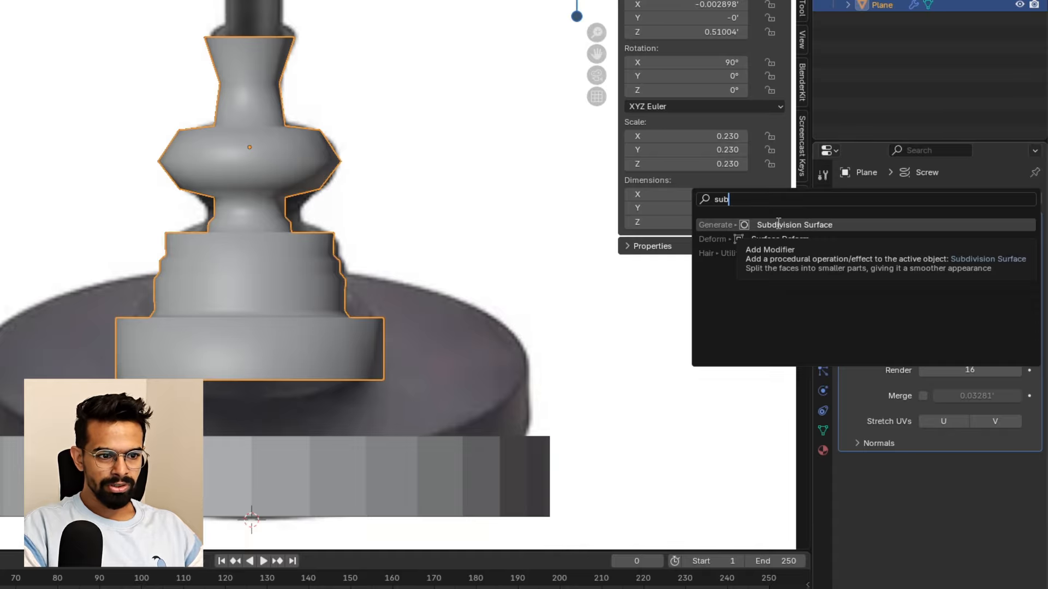
pyautogui.click(809, 224)
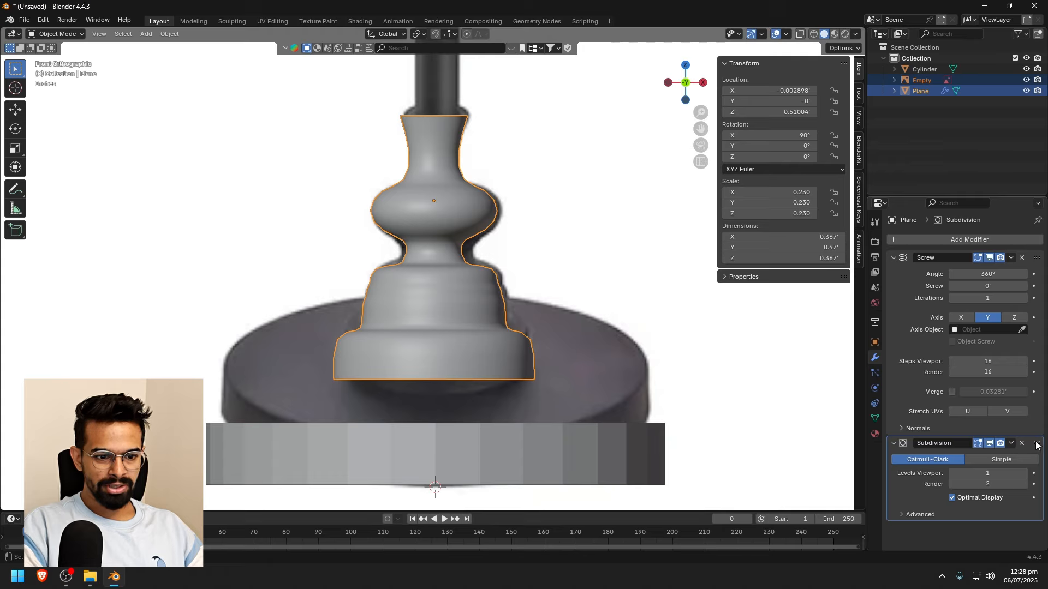
# Try evaluating the stem's Subdivision modifier before its Screw modifier, and restore the original modifier order
pyautogui.moveTo(1036, 445); pyautogui.dragTo(1028, 250)
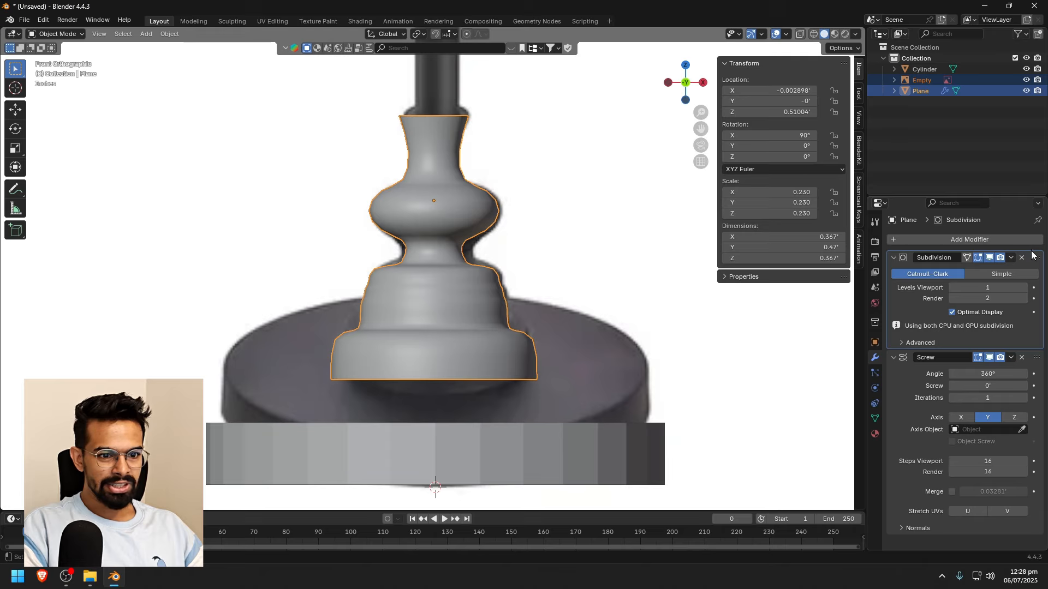
pyautogui.moveTo(1037, 264); pyautogui.dragTo(1026, 435)
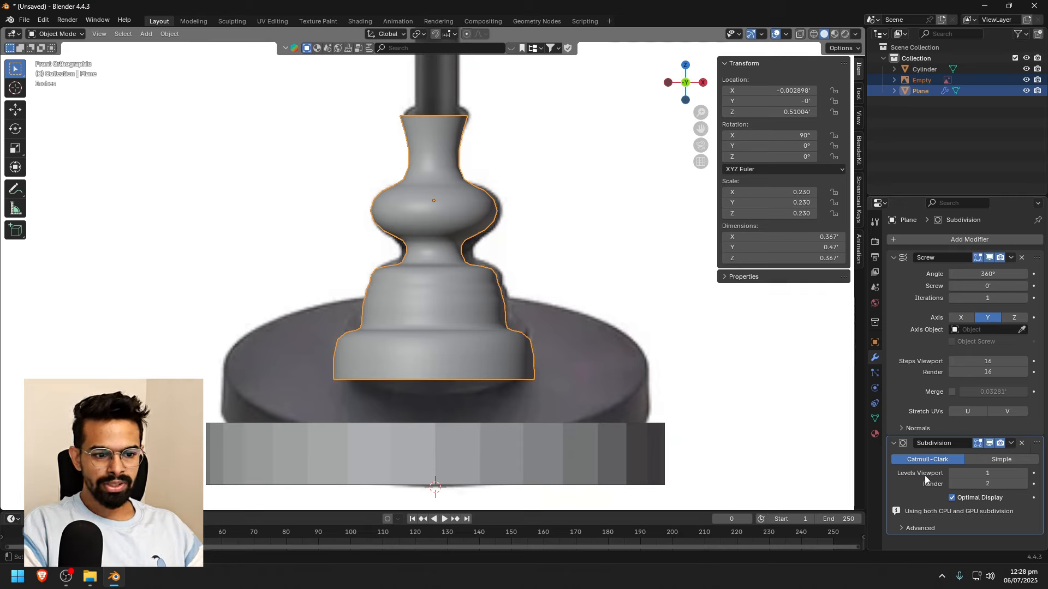
# Raise the stem's Subdivision viewport level to 2 and check the smoothed shape in perspective
pyautogui.click(1025, 473)
pyautogui.moveTo(639, 307); pyautogui.dragTo(551, 297, button='middle')
pyautogui.scroll(1, 549, 317)
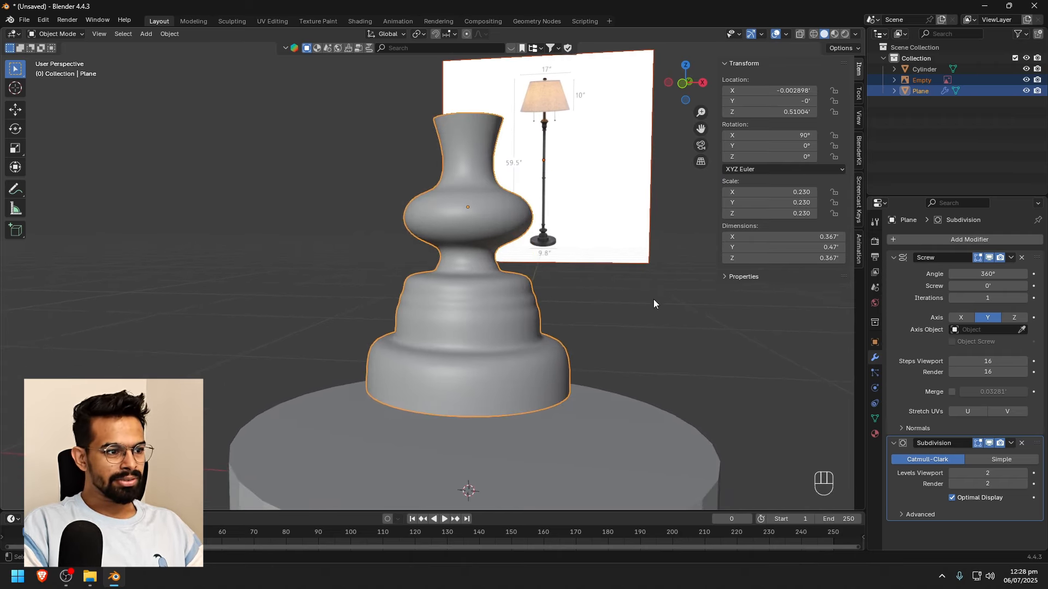
pyautogui.scroll(-3, 665, 299)
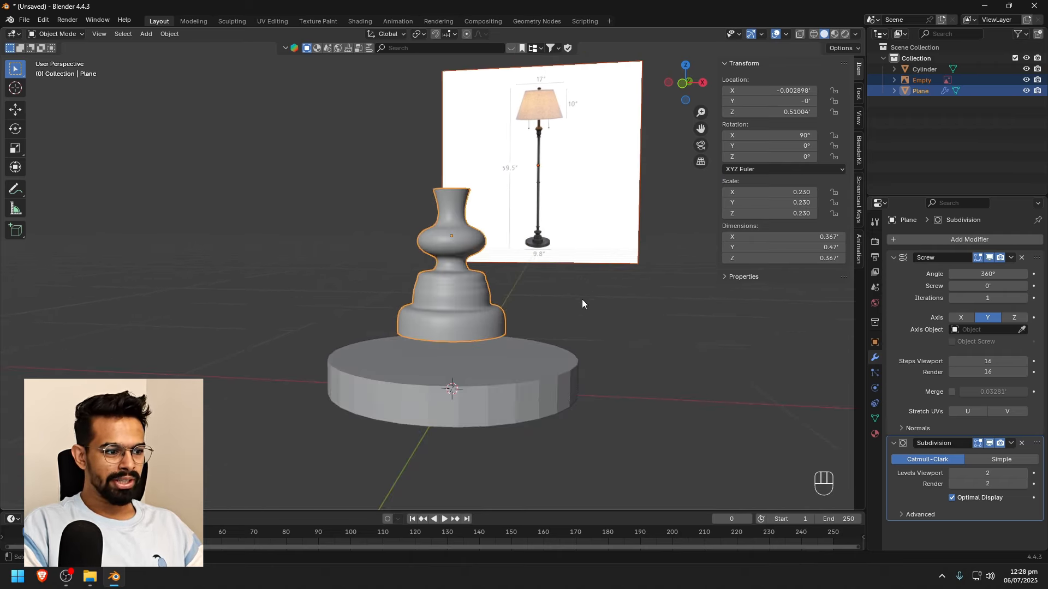
# Add a Subdivision Surface modifier to the base disc and set its viewport level to 2
pyautogui.scroll(1, 507, 304)
pyautogui.keyDown('shift'); pyautogui.moveTo(606, 337); pyautogui.dragTo(599, 304, button='middle'); pyautogui.keyUp('shift')
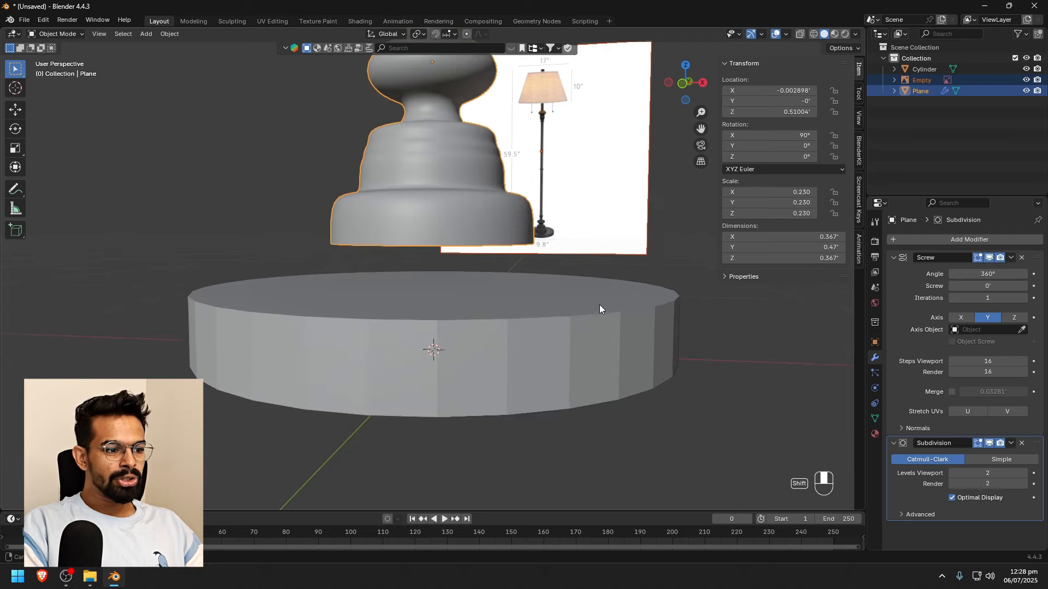
pyautogui.click(532, 359)
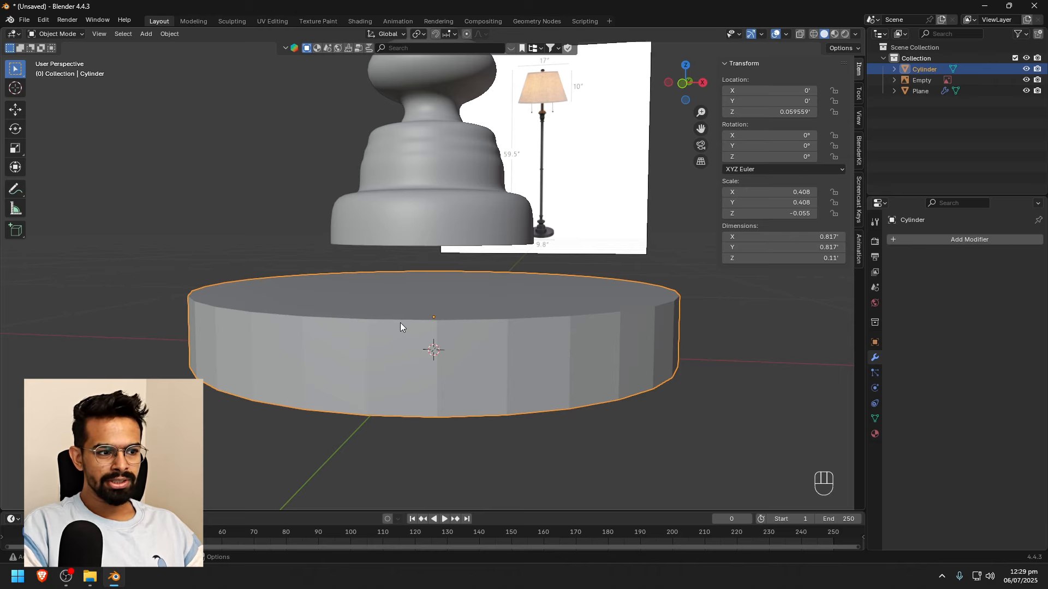
pyautogui.press('Tab')
pyautogui.press('Tab')
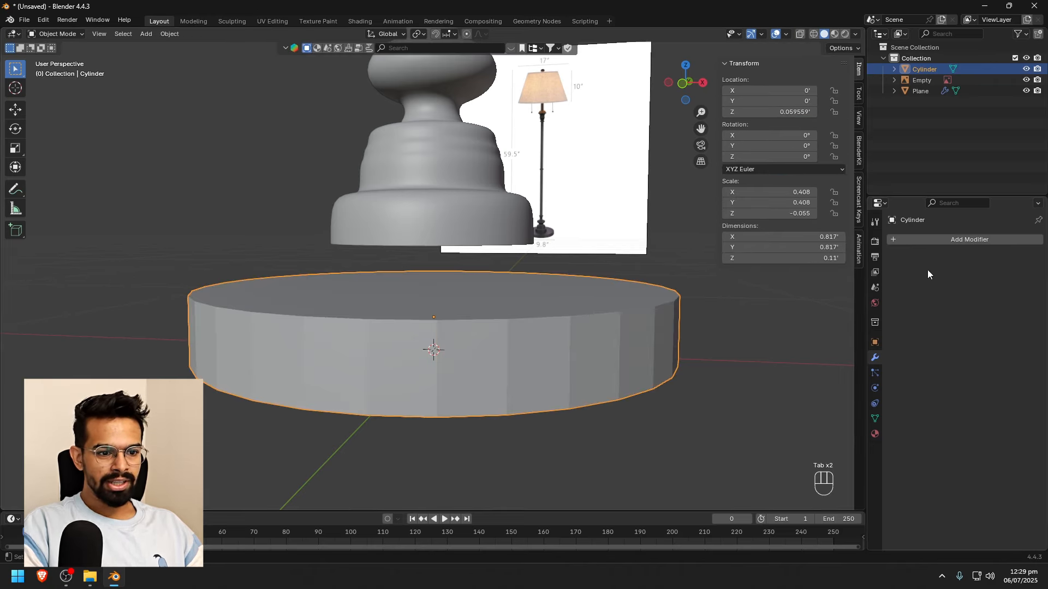
pyautogui.click(935, 241)
pyautogui.write('sub')
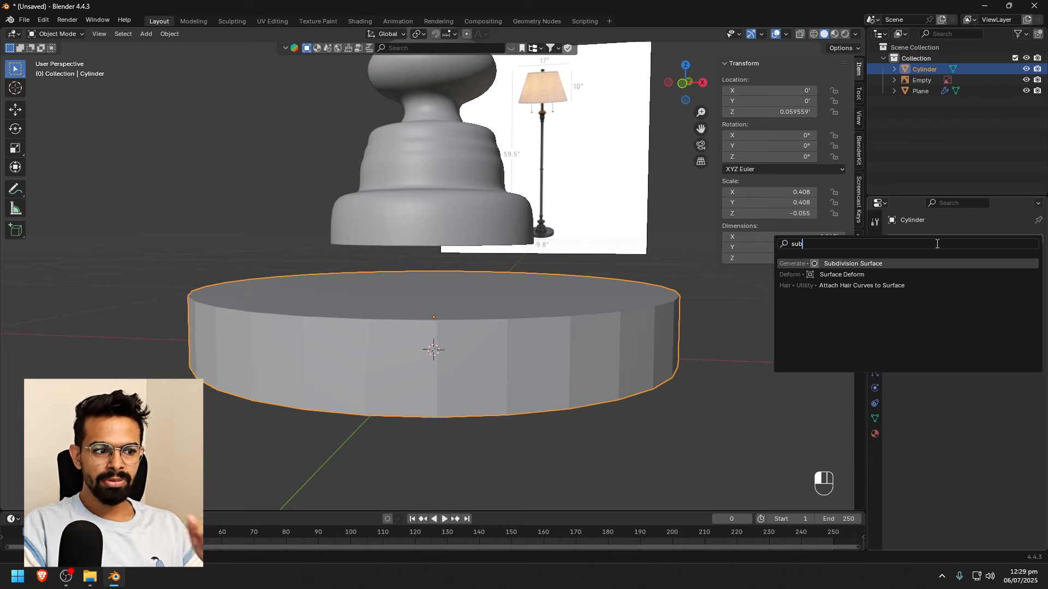
pyautogui.click(917, 265)
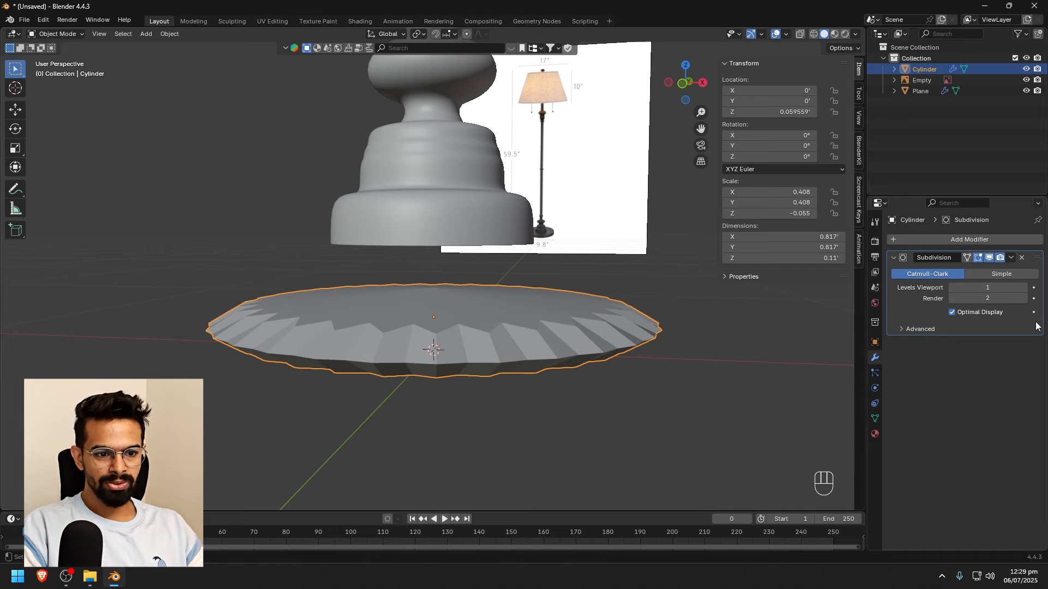
pyautogui.click(1022, 288)
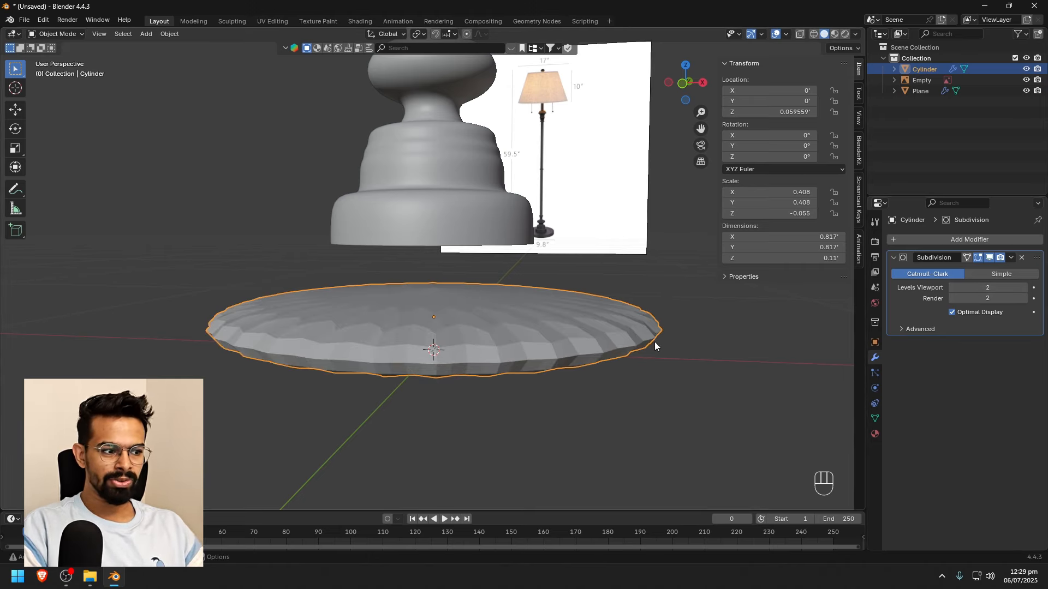
# Try adding two supporting edge loops around the base disc's side, one close to the top rim and one close to the bottom rim
pyautogui.press('Tab')
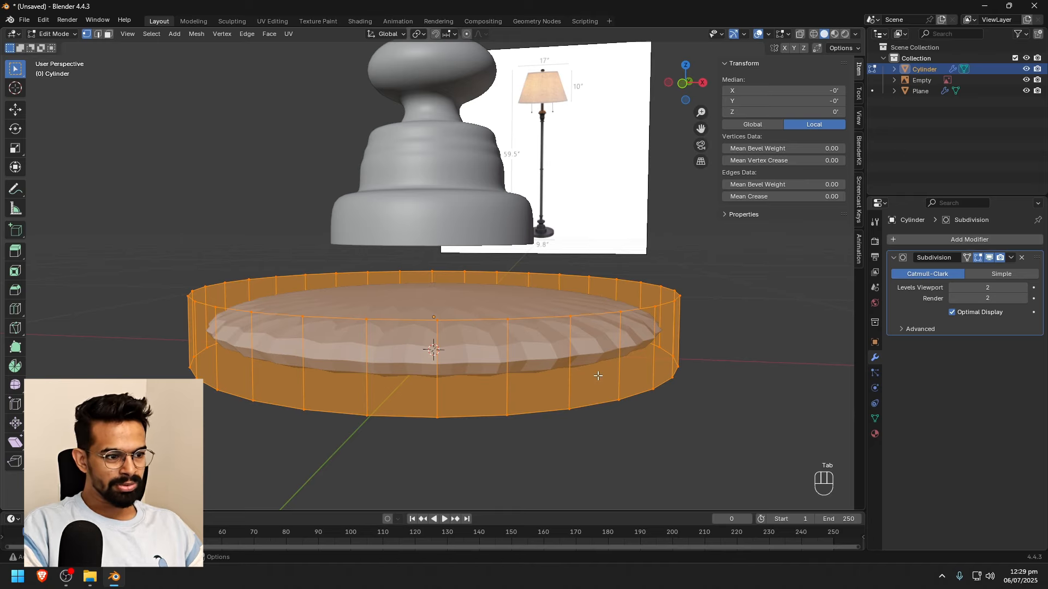
pyautogui.press('Tab')
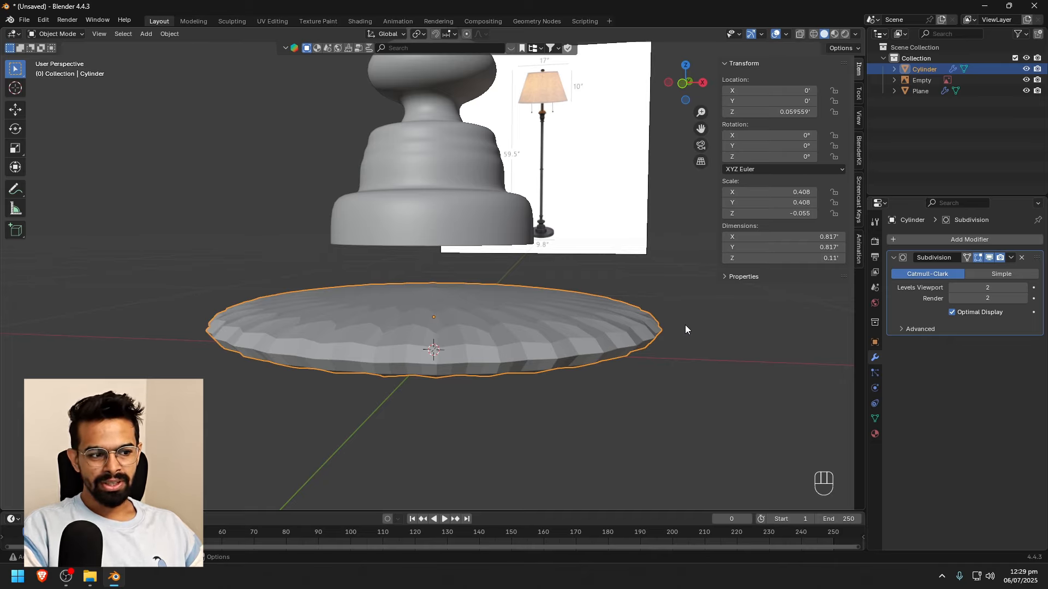
pyautogui.press('Tab')
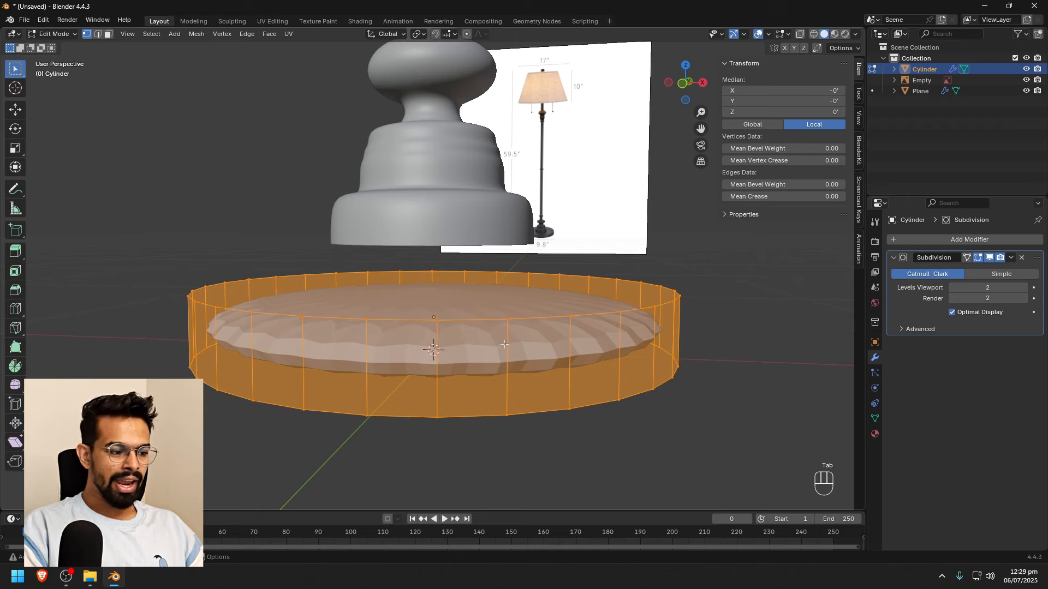
pyautogui.hotkey('ctrl', 'r')
pyautogui.click(437, 377)
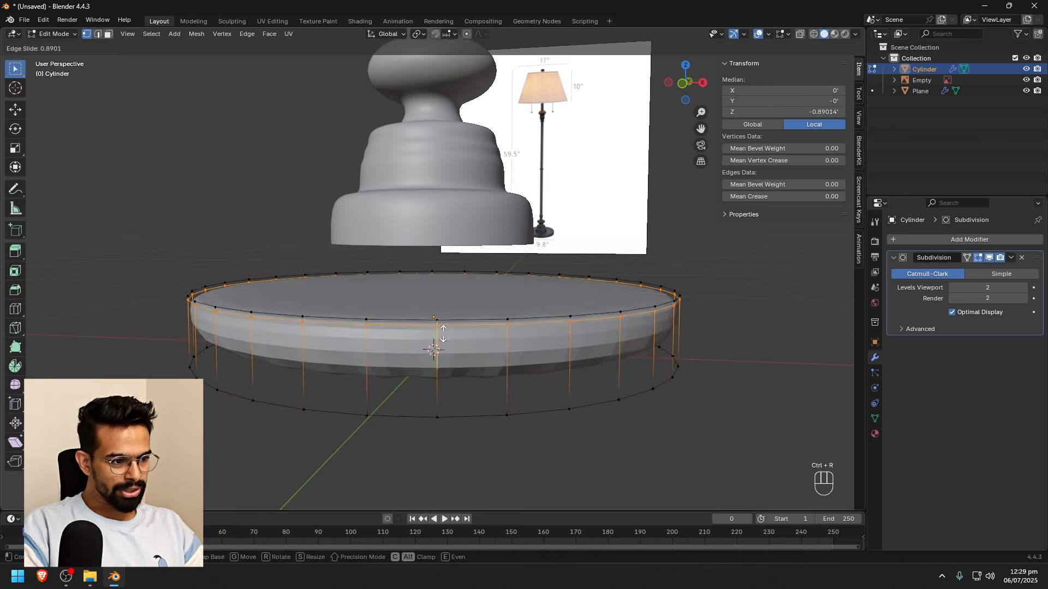
pyautogui.click(442, 334)
pyautogui.hotkey('ctrl', 'r')
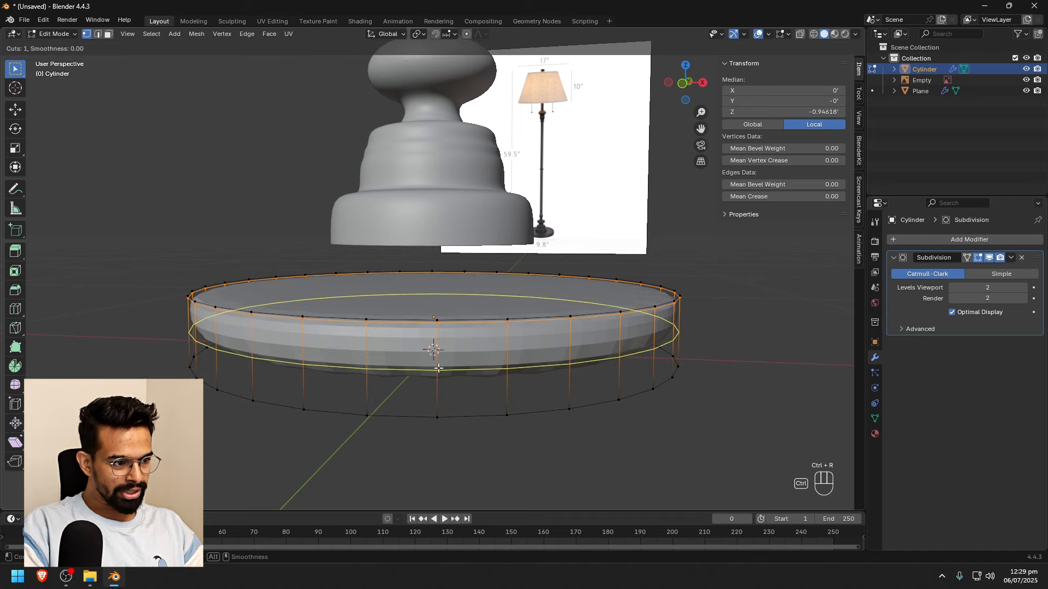
pyautogui.click(439, 369)
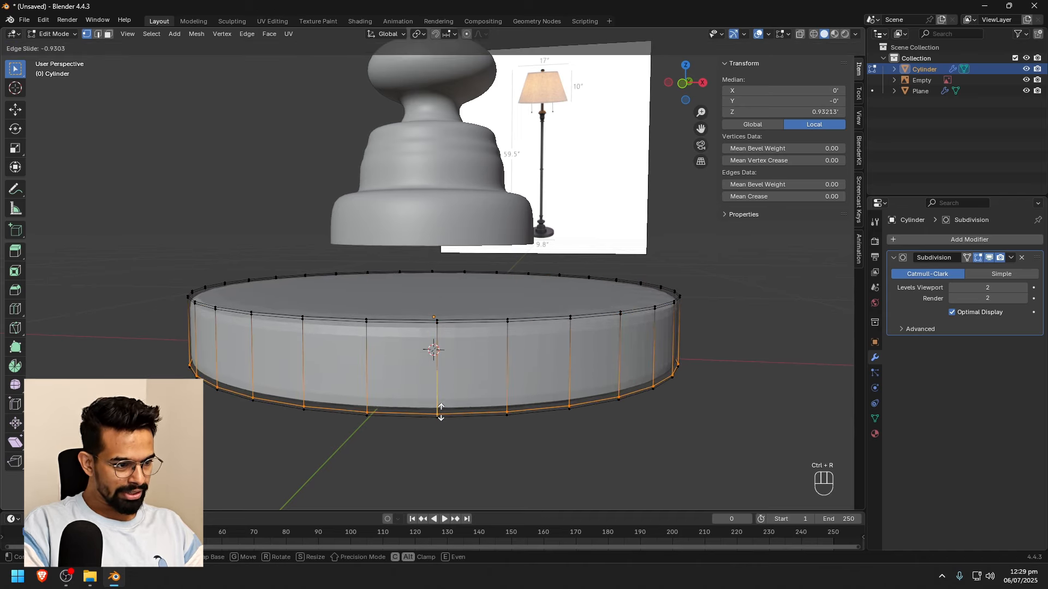
pyautogui.click(441, 412)
pyautogui.press('Tab')
# Inspect the disc's edges and undo both supporting edge loops
pyautogui.scroll(-3, 600, 404)
pyautogui.moveTo(566, 394); pyautogui.dragTo(503, 387, button='middle')
pyautogui.scroll(3, 501, 387)
pyautogui.keyDown('shift'); pyautogui.moveTo(388, 374); pyautogui.dragTo(453, 362, button='middle'); pyautogui.keyUp('shift')
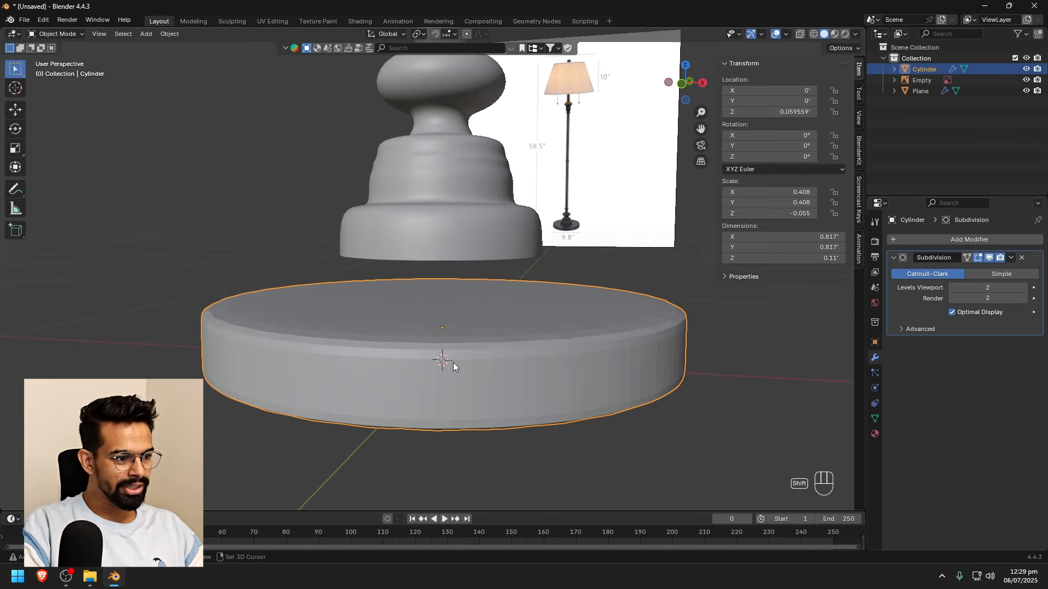
pyautogui.press('Tab')
pyautogui.hotkey('ctrl', 'z')
pyautogui.hotkey('ctrl', 'z')
pyautogui.hotkey('ctrl', 'z')
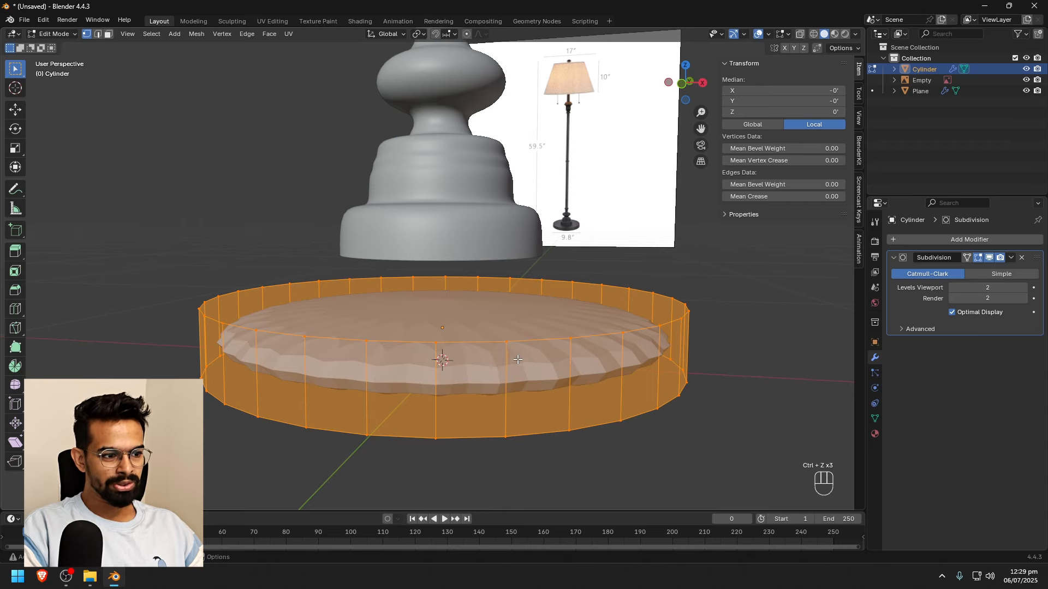
# Set the mean crease of the base disc's top and bottom rim edge loops to 1.00
pyautogui.press('2')
pyautogui.keyDown('alt'); pyautogui.click(474, 342); pyautogui.keyUp('alt')
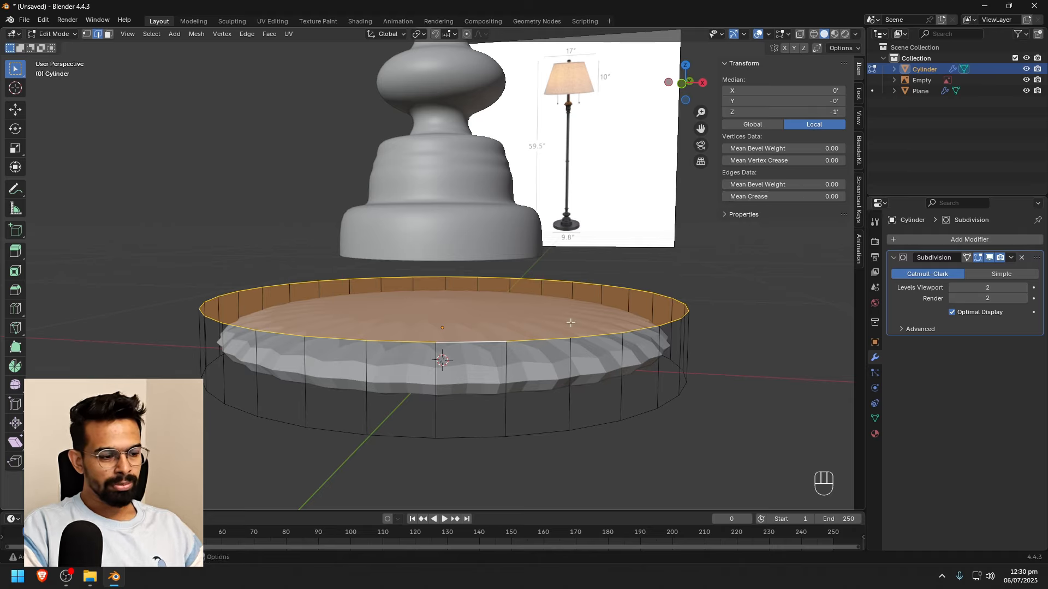
pyautogui.keyDown('alt'); pyautogui.click(495, 367); pyautogui.keyUp('alt')
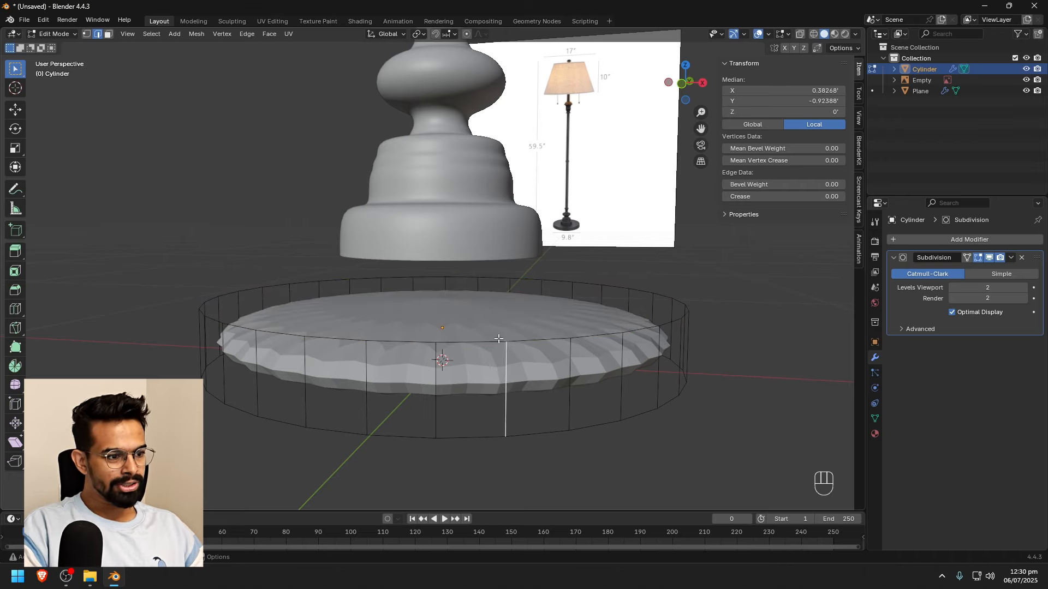
pyautogui.keyDown('alt'); pyautogui.click(462, 342); pyautogui.keyUp('alt')
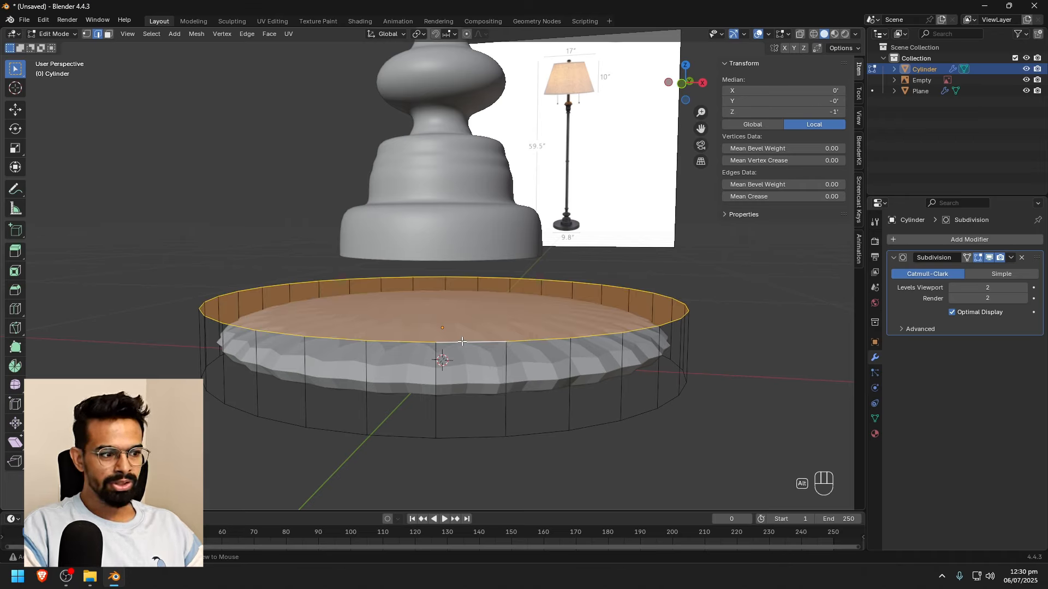
pyautogui.moveTo(762, 197); pyautogui.dragTo(883, 197)
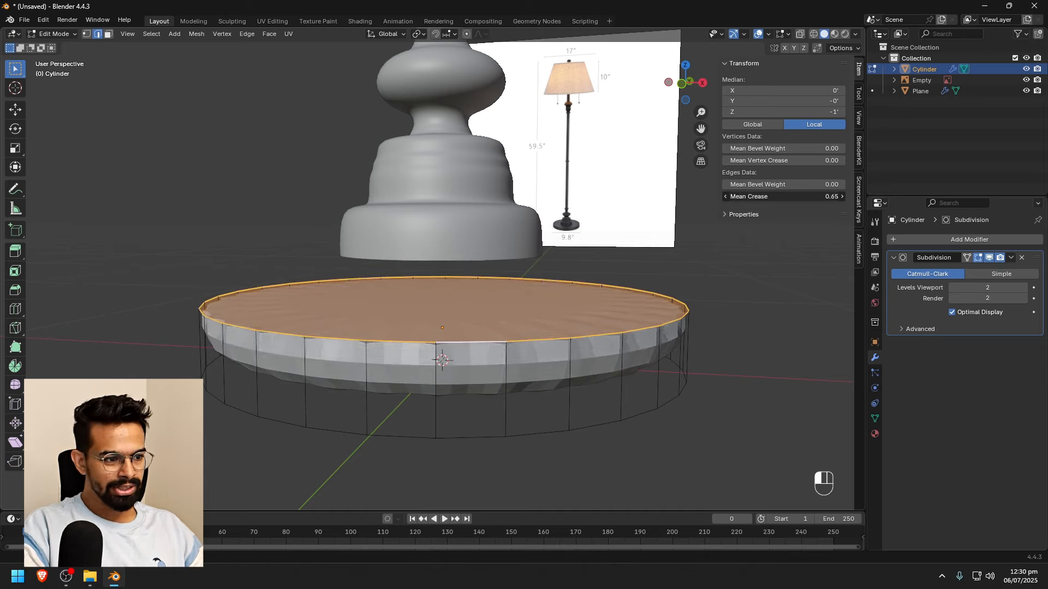
pyautogui.moveTo(784, 197); pyautogui.dragTo(824, 196)
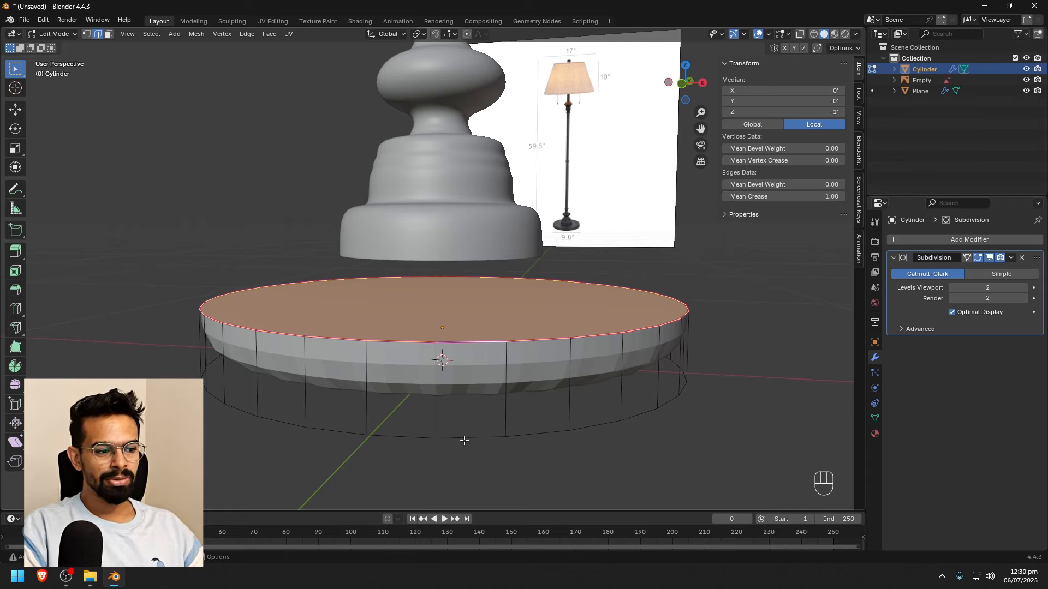
pyautogui.keyDown('alt'); pyautogui.click(398, 436); pyautogui.keyUp('alt')
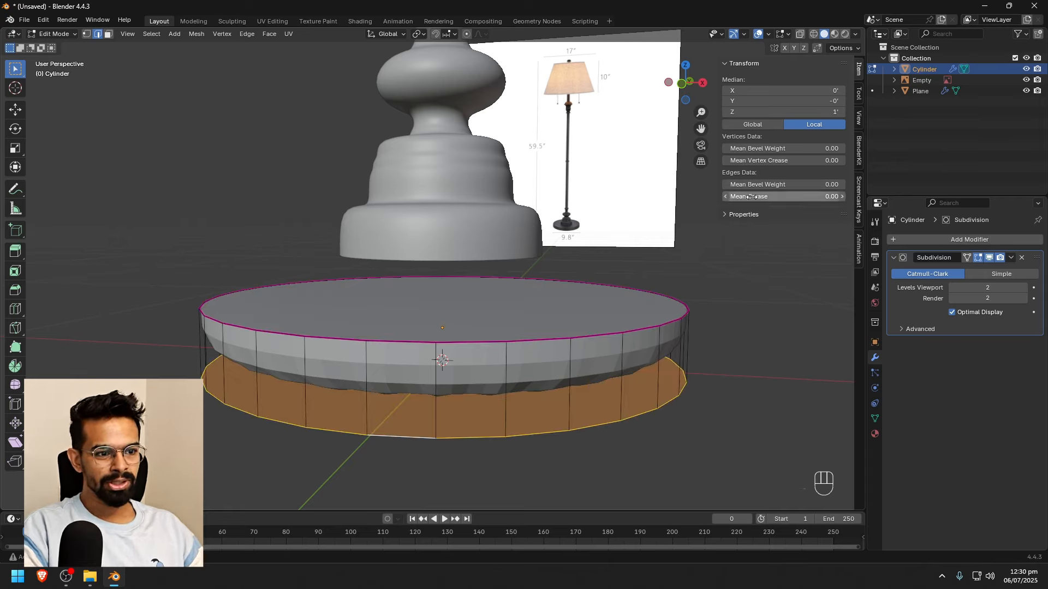
pyautogui.moveTo(764, 197); pyautogui.dragTo(808, 196)
pyautogui.press('Tab')
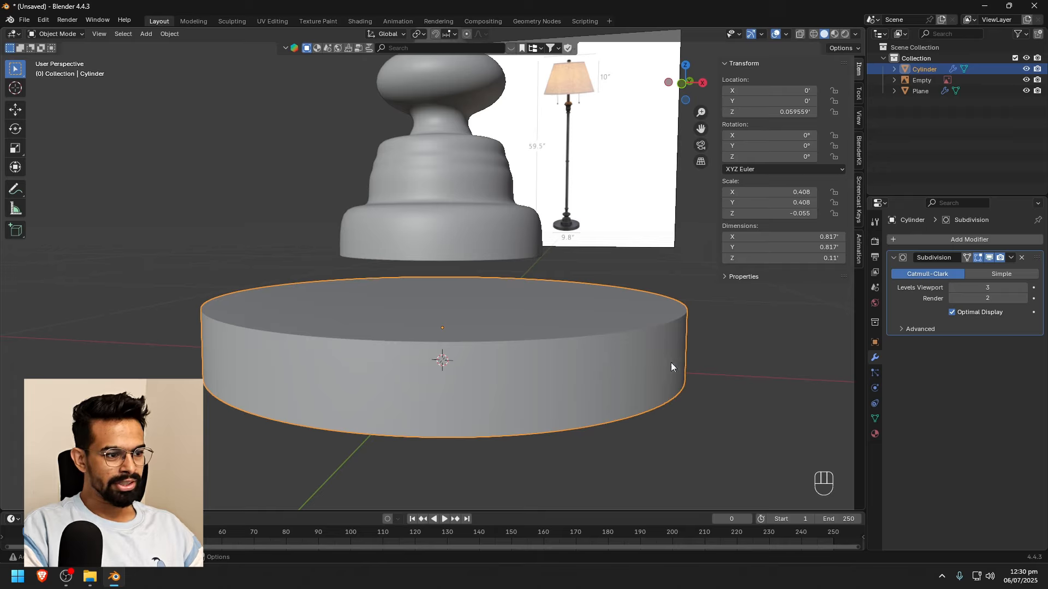
# Set the base disc's Subdivision viewport level to 3 and check its rim smoothness
pyautogui.click(952, 288)
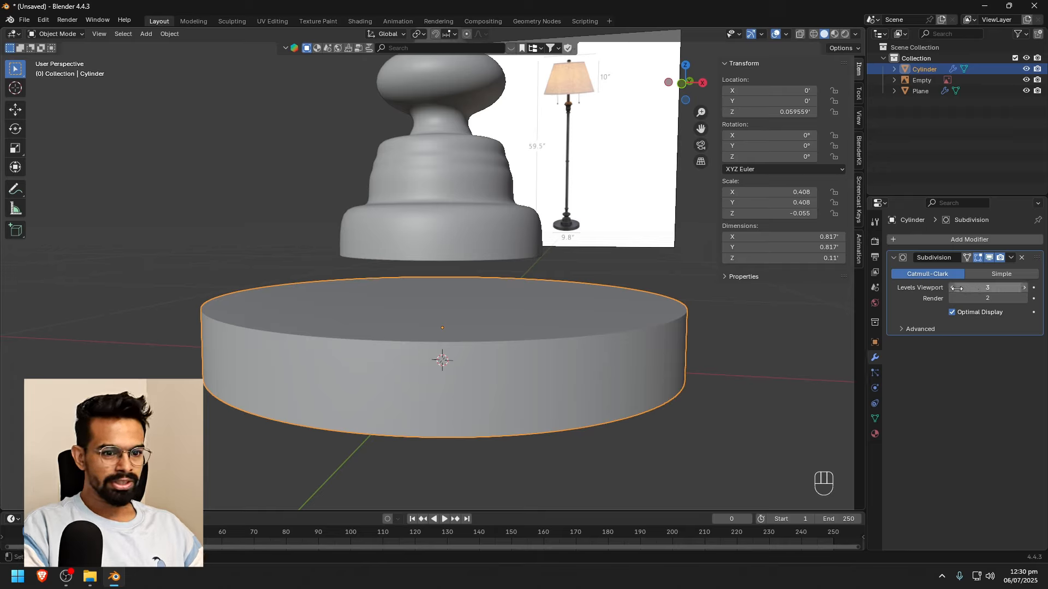
pyautogui.click(1024, 288)
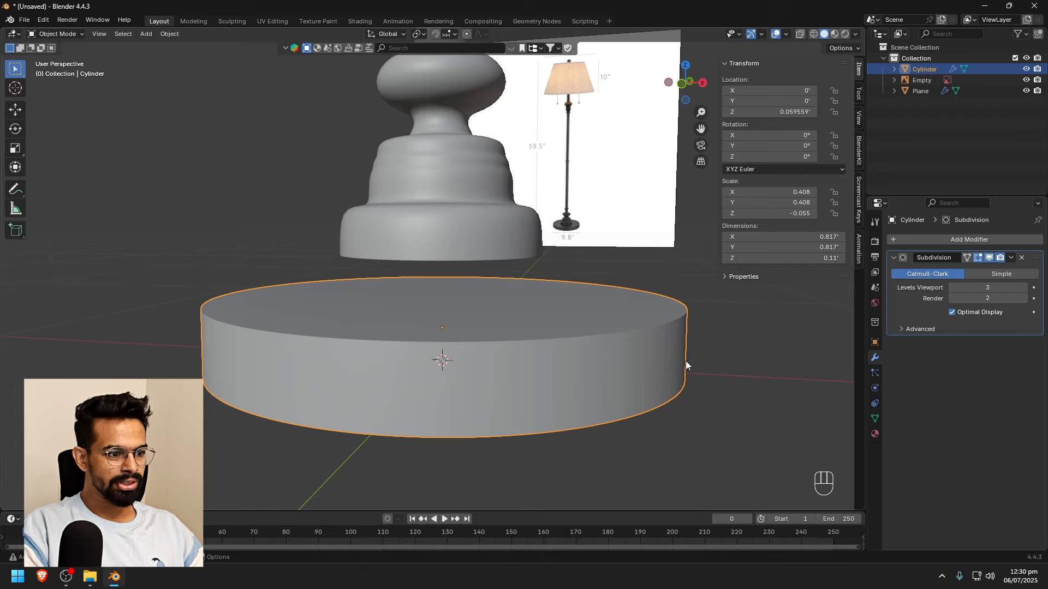
pyautogui.scroll(-4, 591, 360)
pyautogui.moveTo(499, 364); pyautogui.dragTo(519, 372, button='middle')
pyautogui.keyDown('shift'); pyautogui.moveTo(612, 391); pyautogui.dragTo(634, 354, button='middle'); pyautogui.keyUp('shift')
pyautogui.scroll(3, 551, 384)
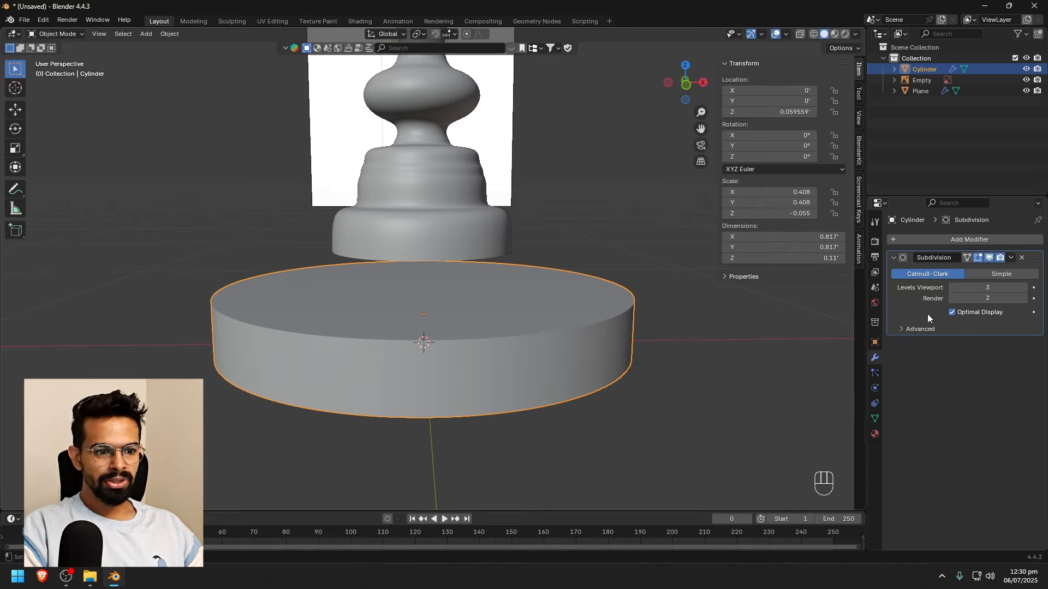
# Clear the crease from all of the base disc's edges and remove its Subdivision modifier
pyautogui.press('Tab')
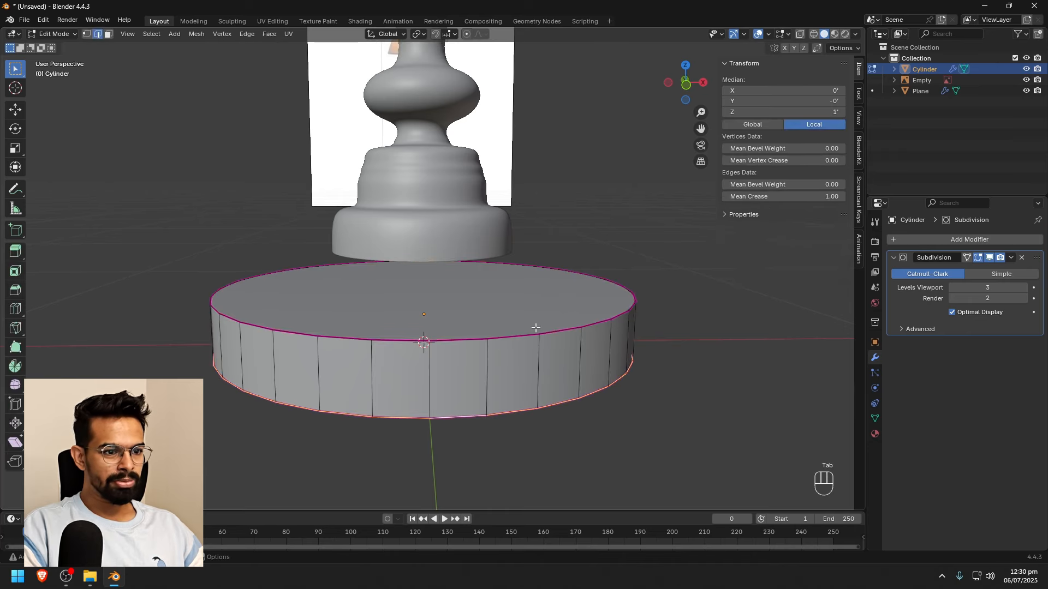
pyautogui.keyDown('alt'); pyautogui.click(520, 337); pyautogui.keyUp('alt')
pyautogui.press('f')
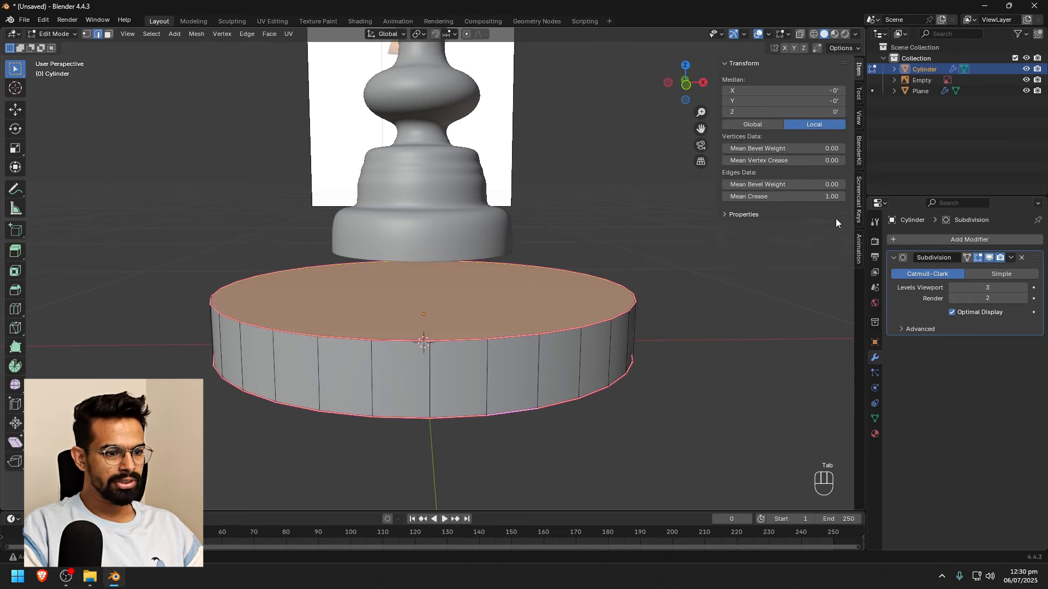
pyautogui.press('a')
pyautogui.press('Tab')
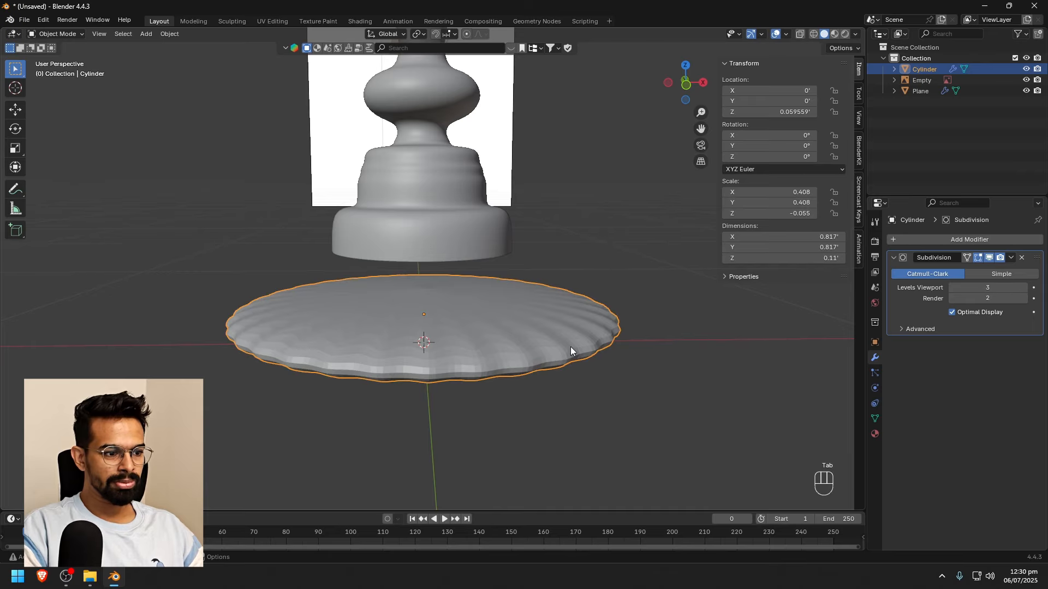
pyautogui.click(1021, 259)
# Add a Bevel modifier to the base disc and apply all of the disc's transforms
pyautogui.click(940, 242)
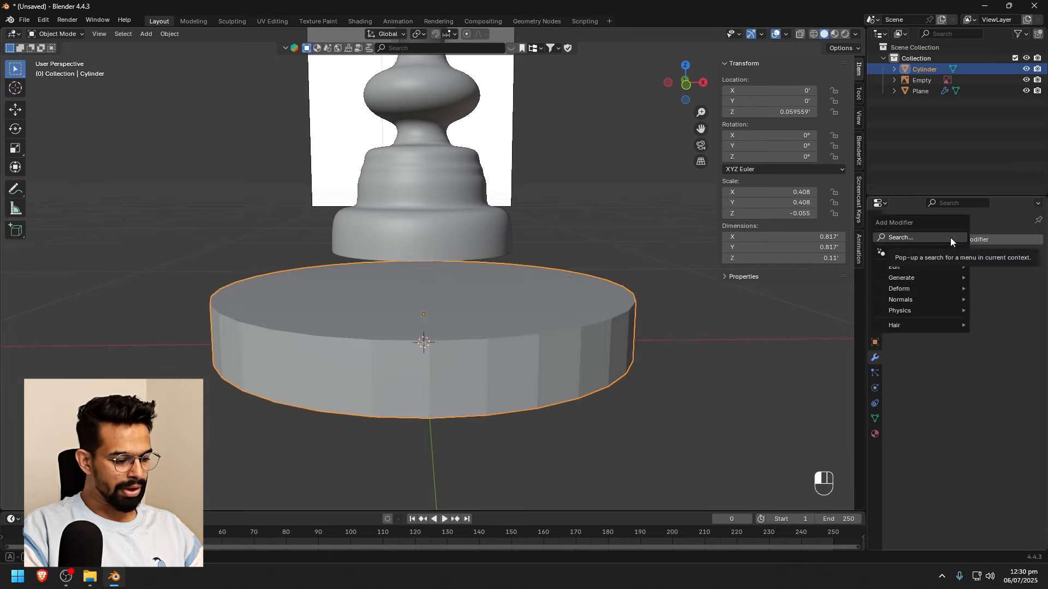
pyautogui.click(951, 239)
pyautogui.write('beve')
pyautogui.click(862, 258)
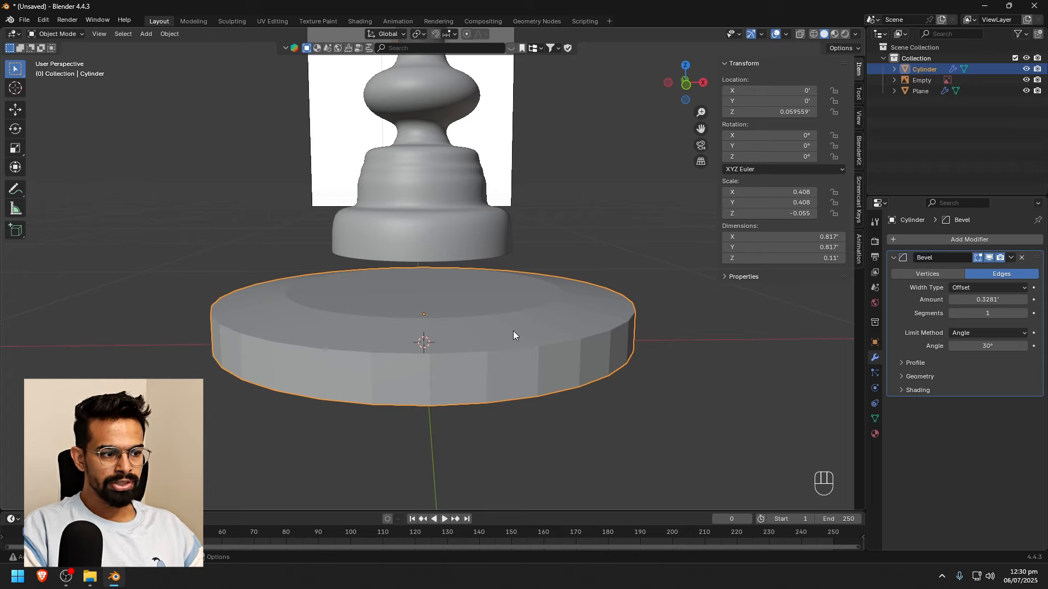
pyautogui.hotkey('ctrl', 'a')
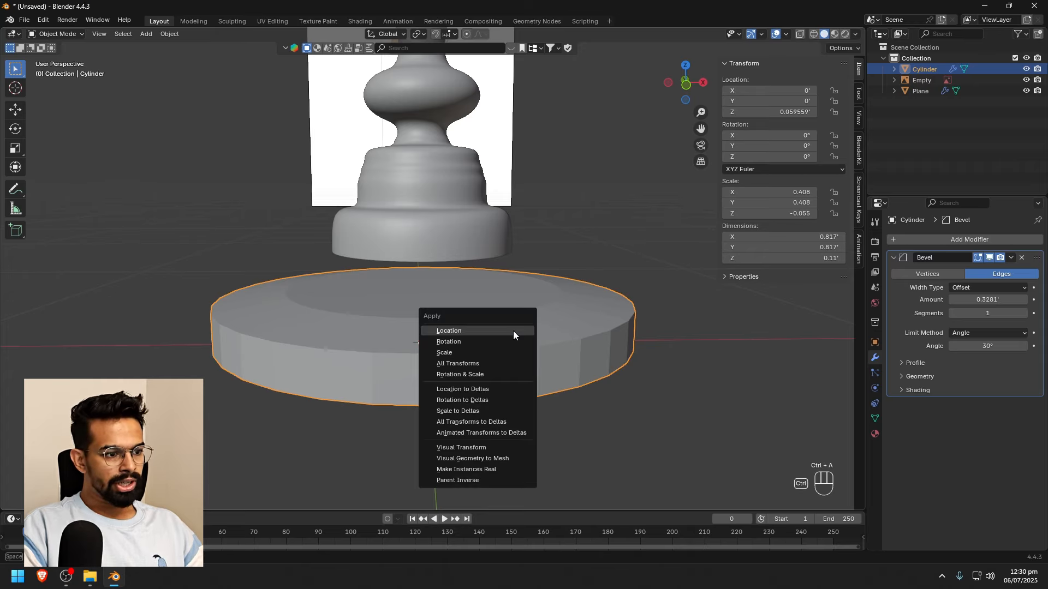
pyautogui.click(450, 363)
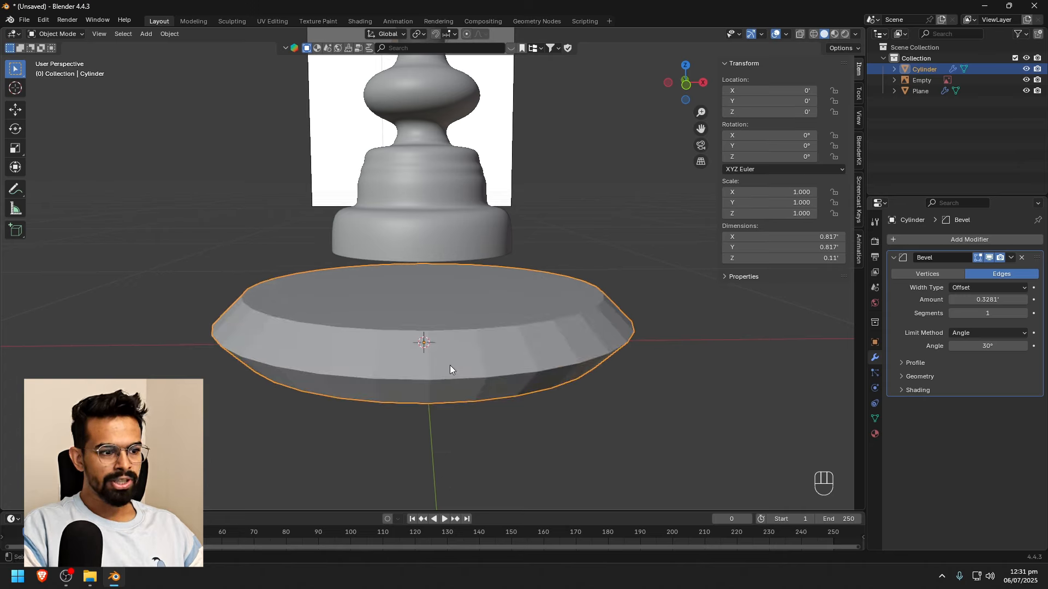
# Set the base disc's bevel amount to 0.004001' and add a Subdivision Surface modifier with viewport level 2
pyautogui.moveTo(988, 300); pyautogui.dragTo(957, 300)
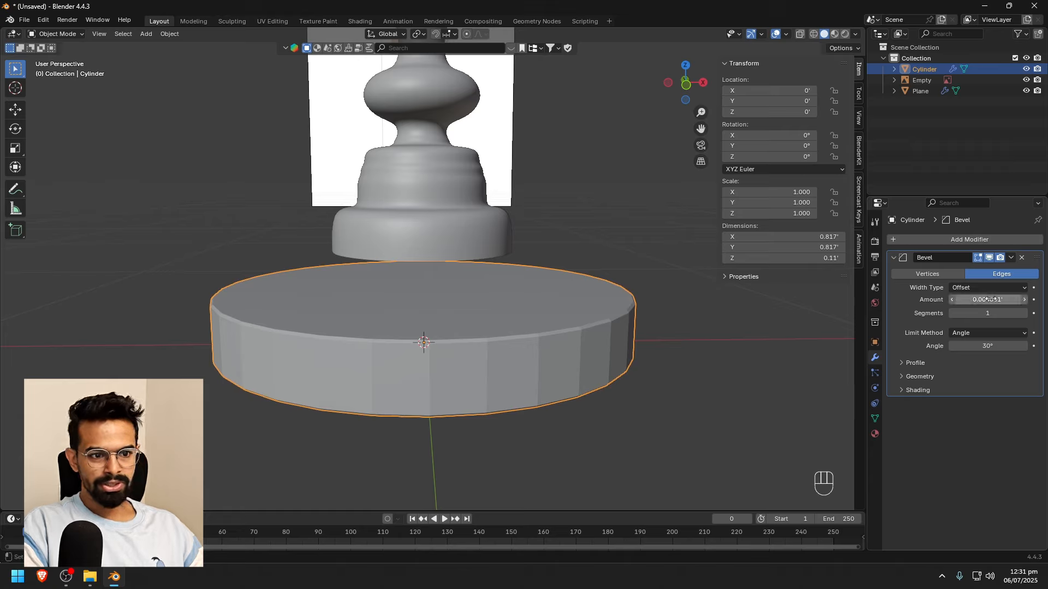
pyautogui.click(943, 239)
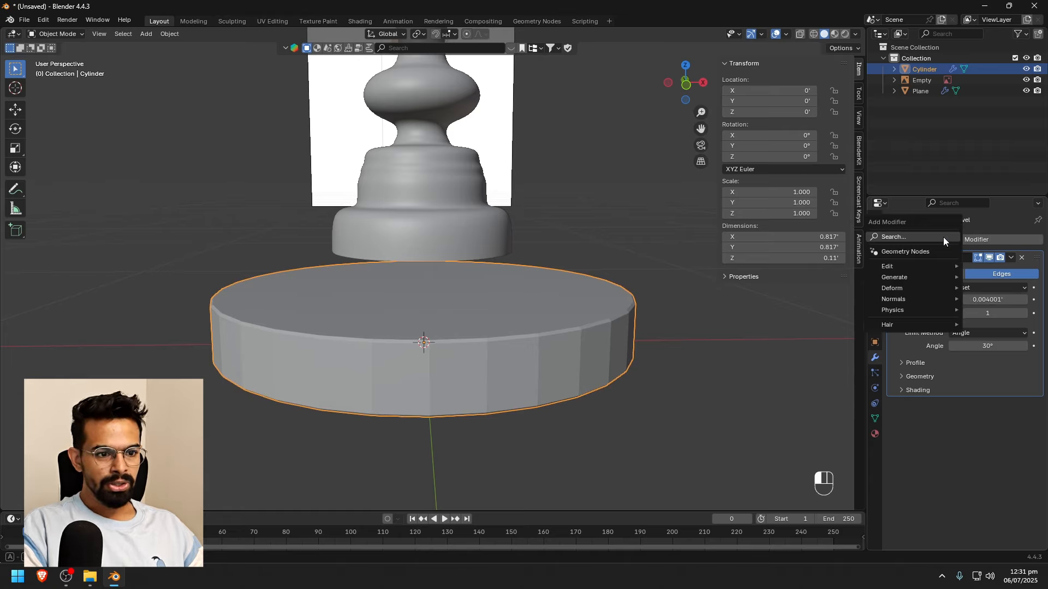
pyautogui.write('s')
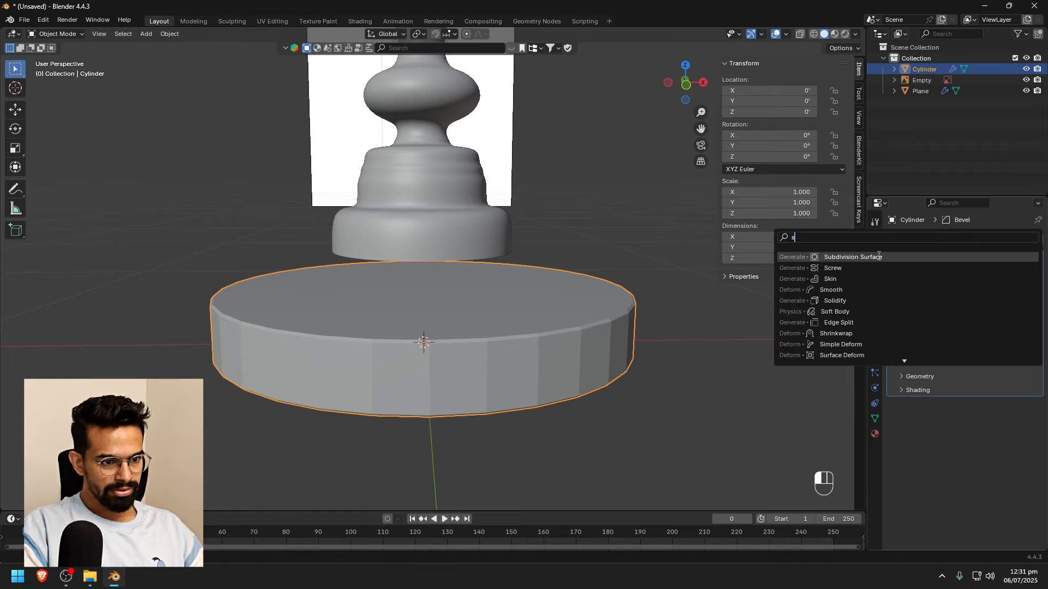
pyautogui.click(877, 256)
pyautogui.moveTo(986, 437); pyautogui.dragTo(999, 436)
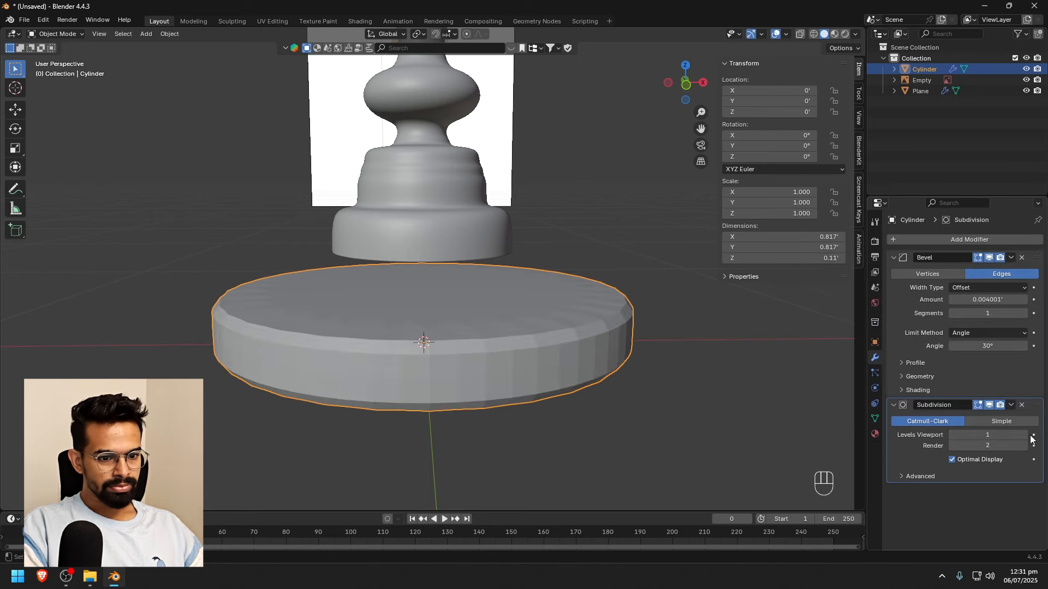
# Reduce the base disc's bevel amount to 0.000584' and inspect the rim from another angle
pyautogui.moveTo(995, 297)
pyautogui.mouseDown()
pyautogui.moveTo(1037, 297)
pyautogui.moveTo(988, 298)
pyautogui.mouseUp()
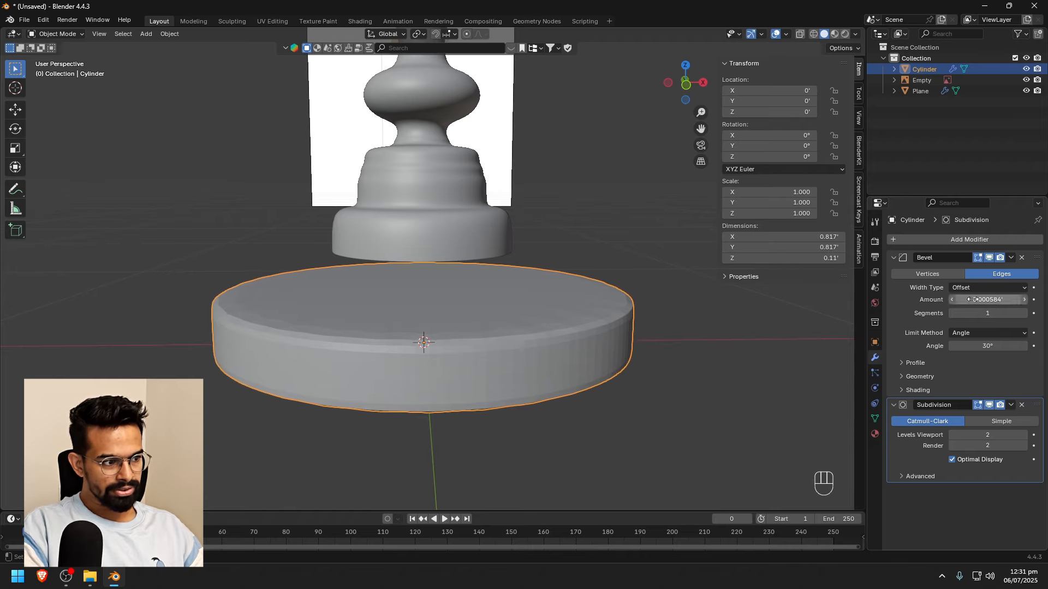
pyautogui.click(693, 324)
pyautogui.scroll(-2, 692, 323)
pyautogui.scroll(1, 541, 282)
pyautogui.moveTo(541, 282); pyautogui.dragTo(616, 282, button='middle')
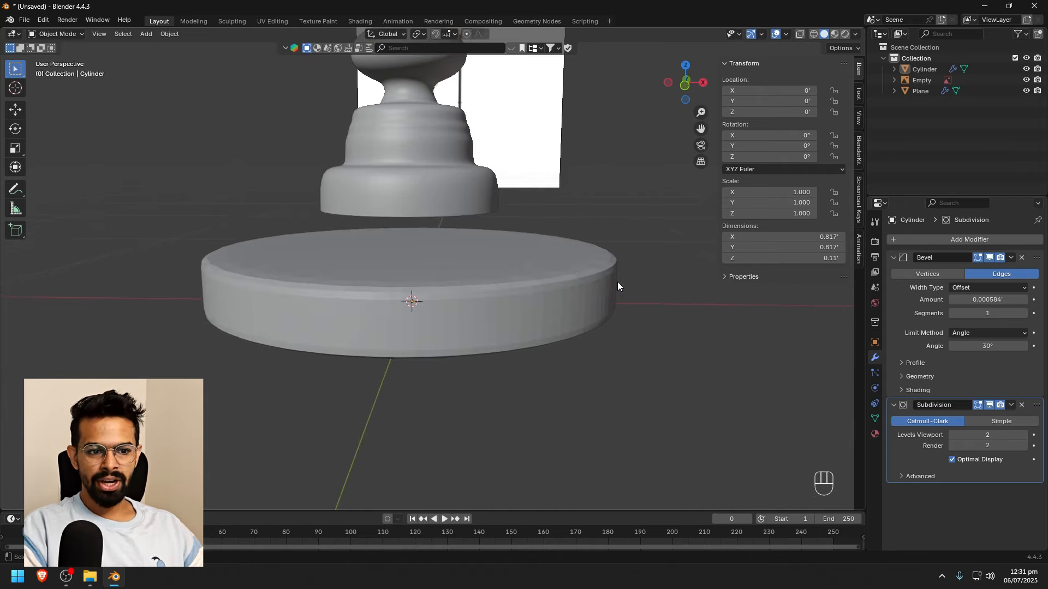
# Raise the base disc's Subdivision viewport level to 3 and inspect the disc together with the stem
pyautogui.click(512, 290)
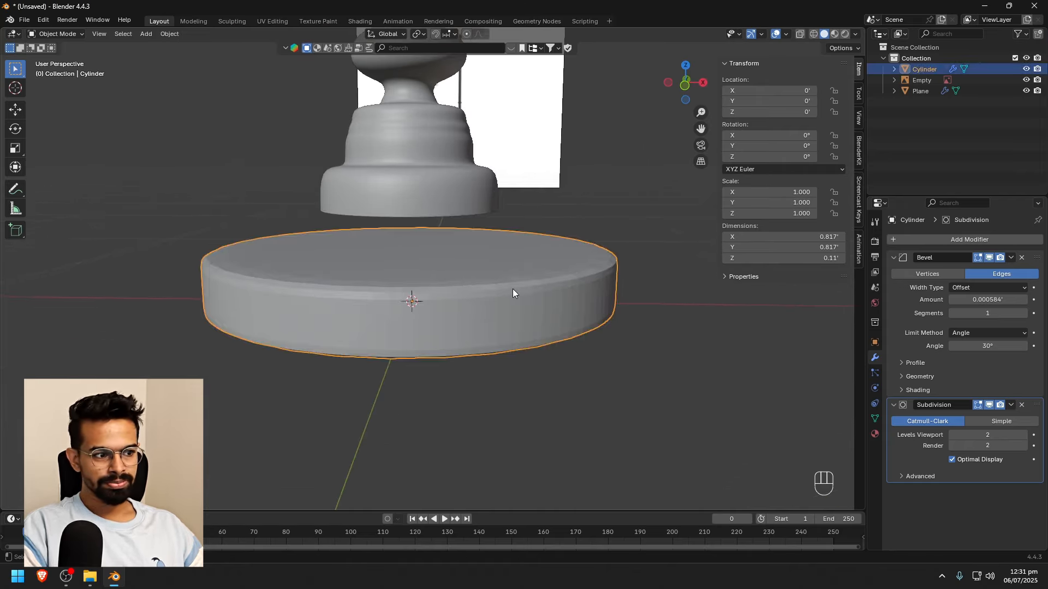
pyautogui.click(1024, 436)
pyautogui.scroll(-2, 685, 367)
pyautogui.moveTo(701, 369); pyautogui.dragTo(517, 294, button='middle')
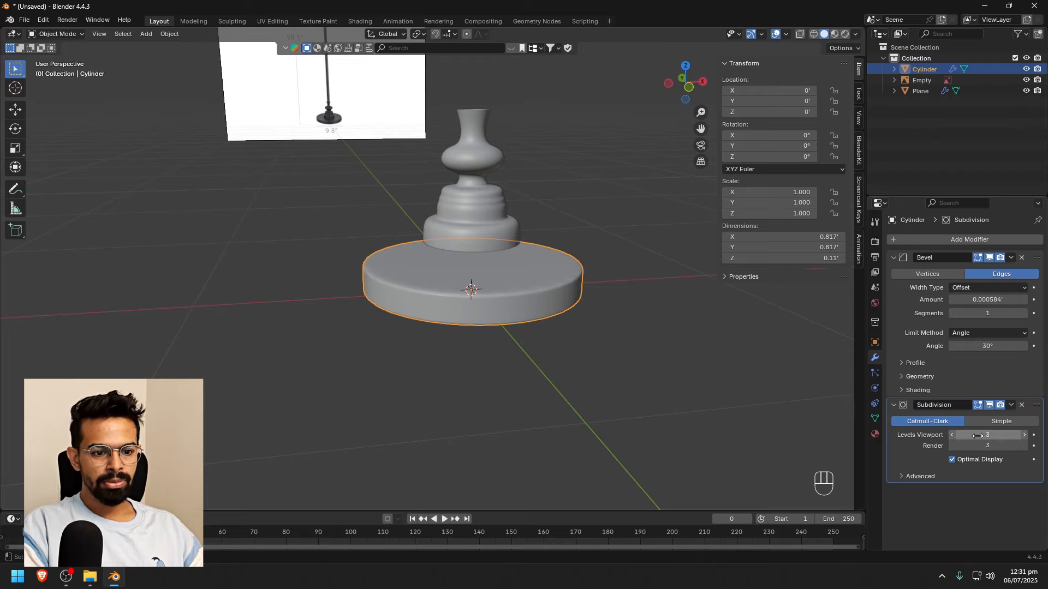
pyautogui.scroll(1, 590, 312)
pyautogui.keyDown('shift'); pyautogui.moveTo(590, 312); pyautogui.dragTo(580, 317, button='middle'); pyautogui.keyUp('shift')
pyautogui.scroll(-4, 580, 317)
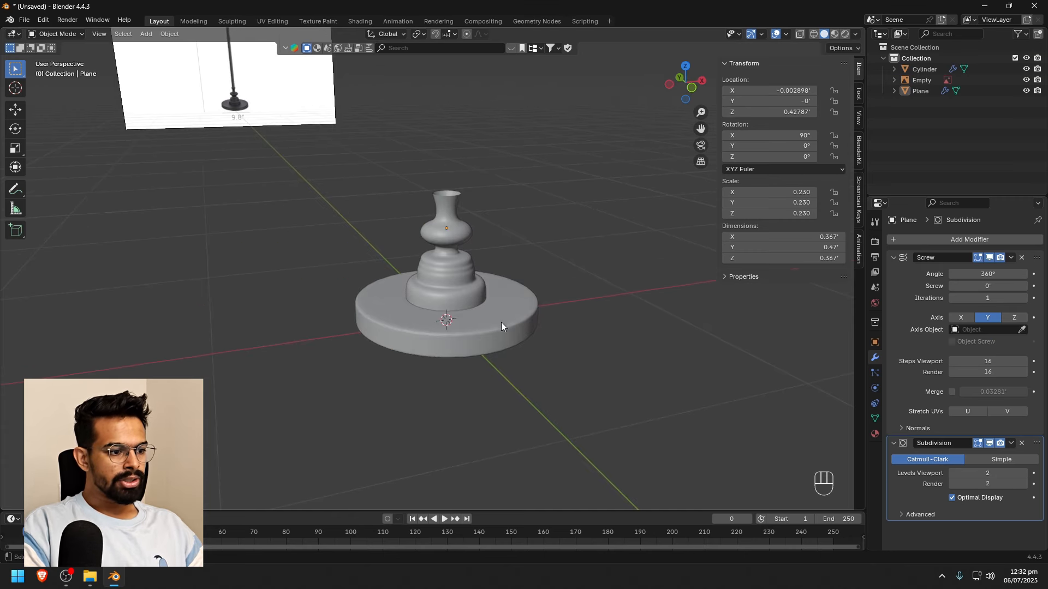
# Remove the base disc's Bevel modifier and set the mean crease of its top and bottom rim edge loops to 1.00
pyautogui.press('Tab')
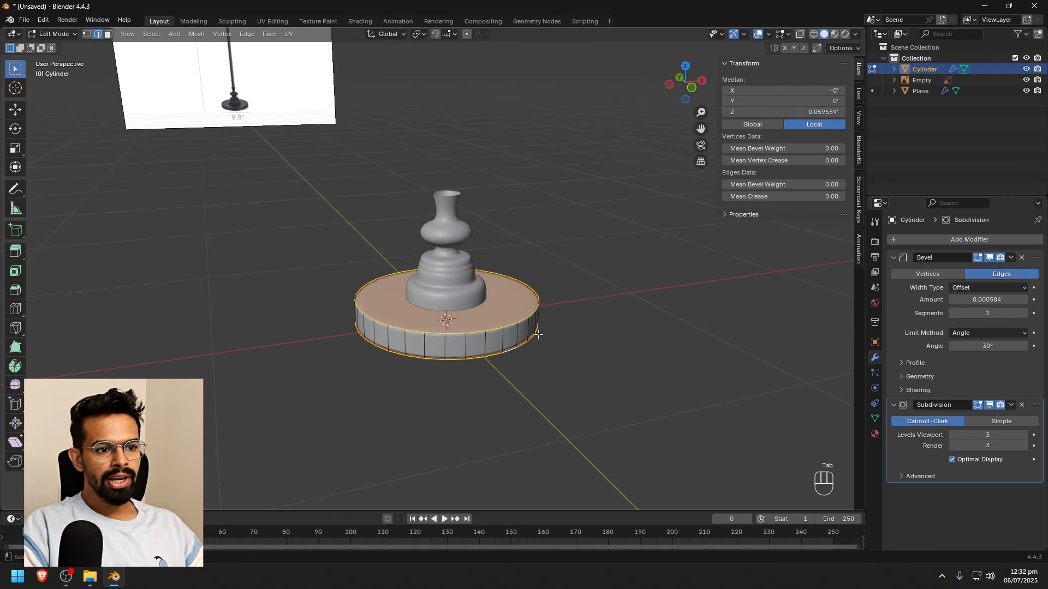
pyautogui.click(1022, 260)
pyautogui.scroll(1, 648, 292)
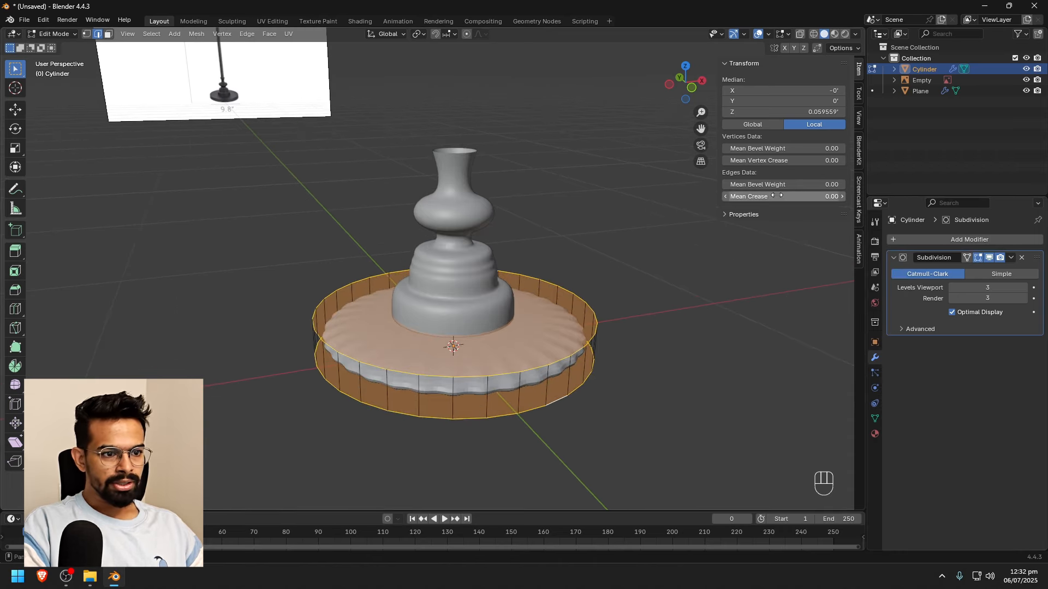
pyautogui.moveTo(777, 196); pyautogui.dragTo(818, 196)
pyautogui.click(702, 344)
pyautogui.scroll(-2, 690, 344)
pyautogui.moveTo(690, 343); pyautogui.dragTo(538, 295, button='middle')
pyautogui.press('Tab')
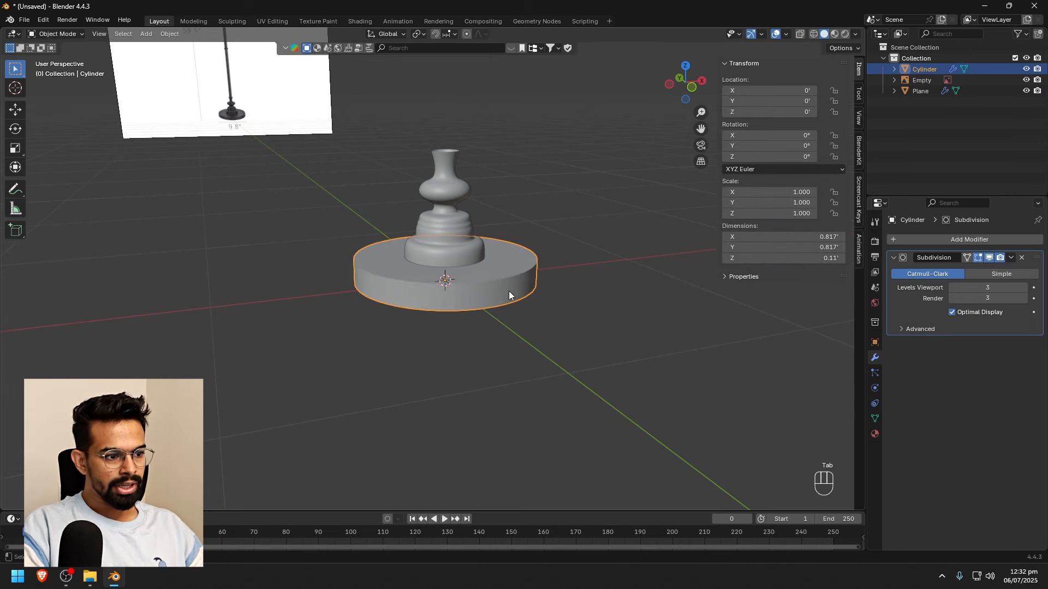
# Add a Bevel modifier after the base disc's Subdivision, with an amount of 0.004917' and 19 segments
pyautogui.click(975, 238)
pyautogui.write('bev')
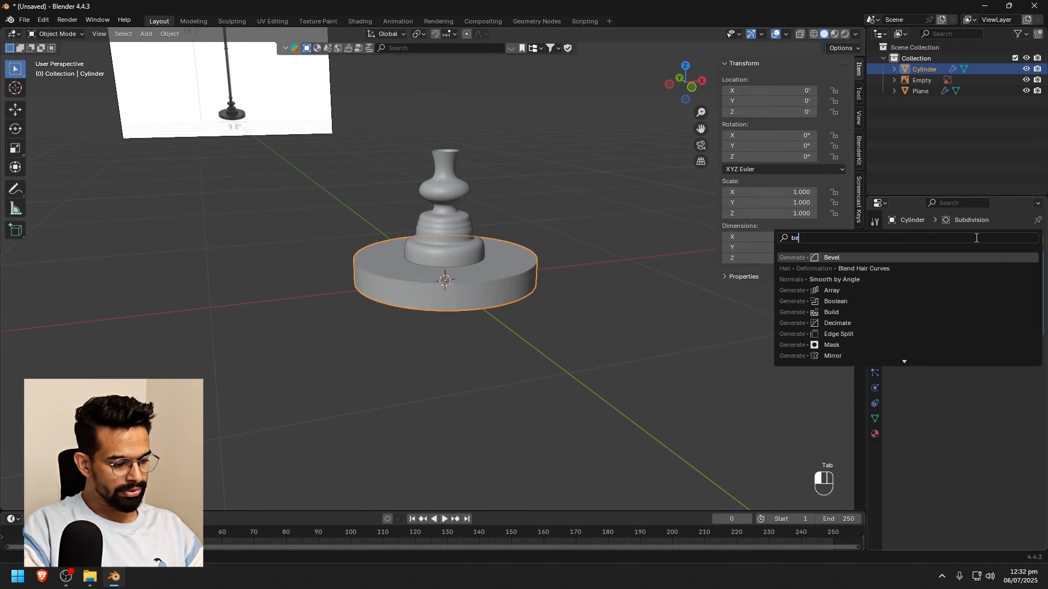
pyautogui.click(913, 259)
pyautogui.scroll(3, 660, 266)
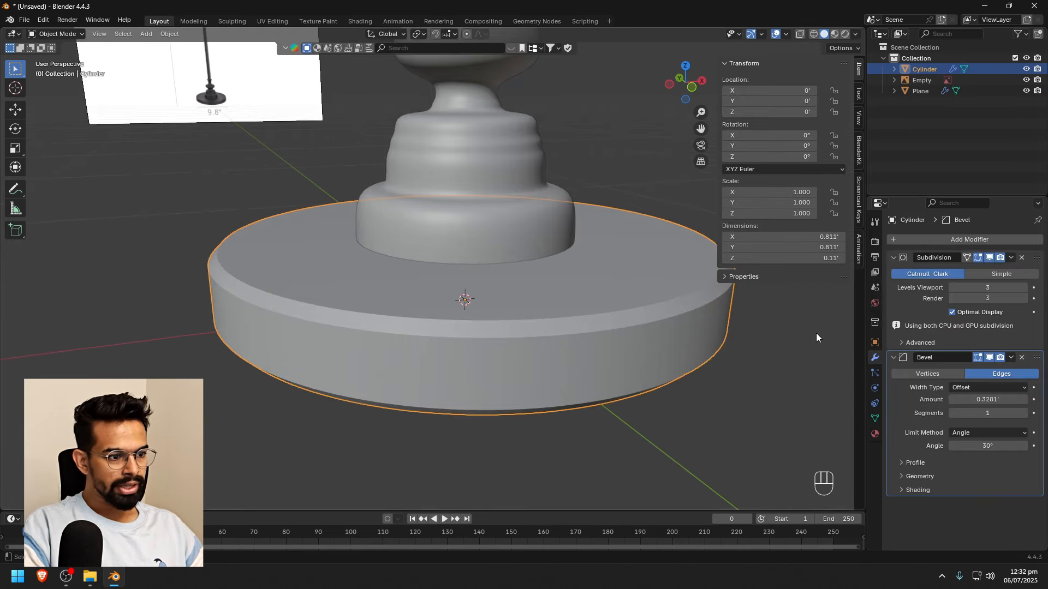
pyautogui.moveTo(1019, 400)
pyautogui.mouseDown()
pyautogui.moveTo(983, 386)
pyautogui.moveTo(1002, 401)
pyautogui.mouseUp()
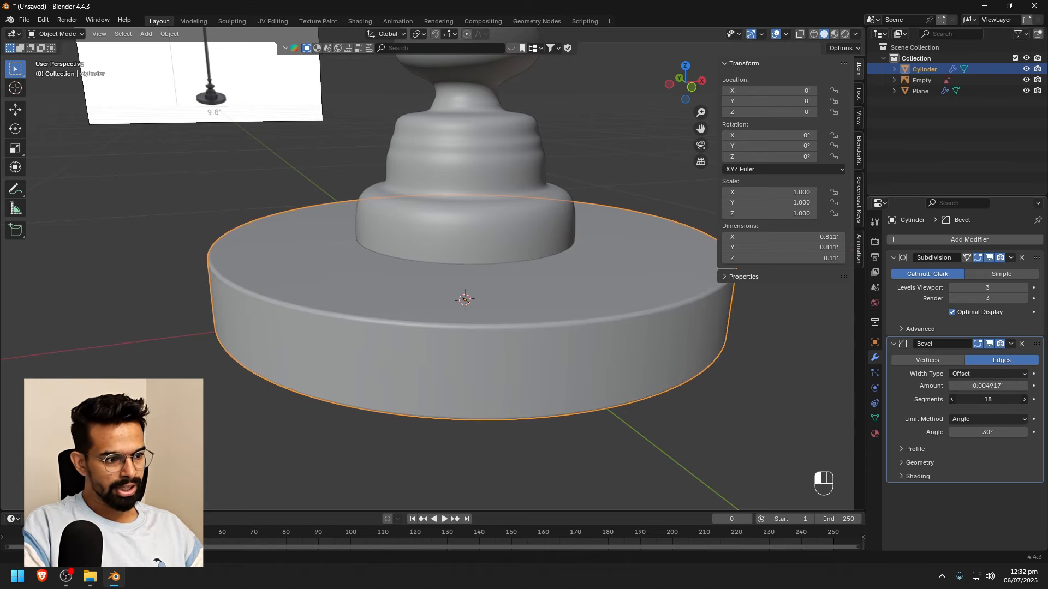
pyautogui.scroll(-3, 738, 375)
pyautogui.click(622, 372)
pyautogui.press('Tab')
pyautogui.press('Tab')
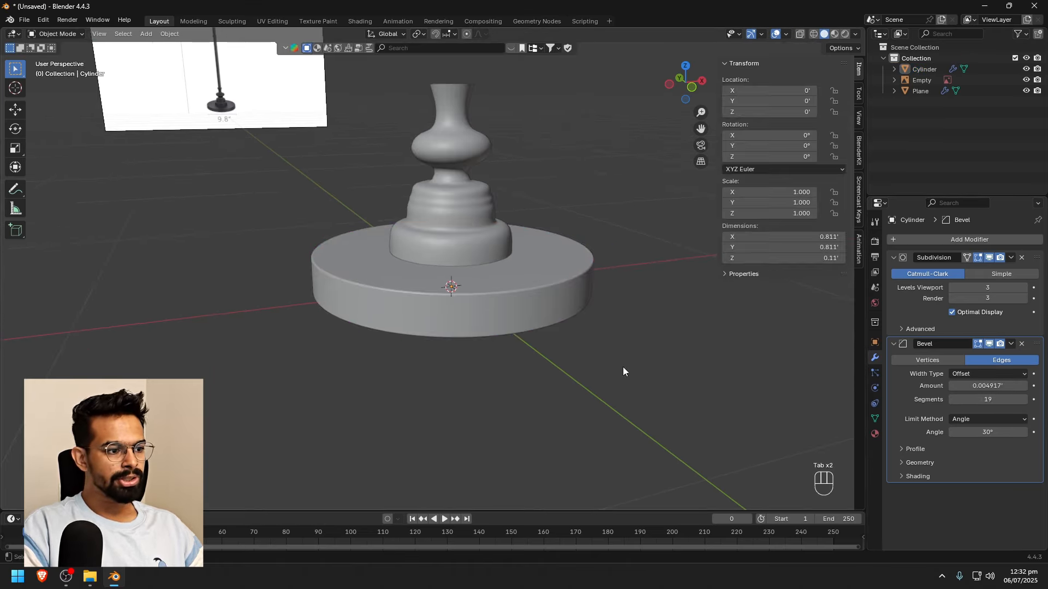
pyautogui.moveTo(648, 352); pyautogui.dragTo(517, 390, button='middle')
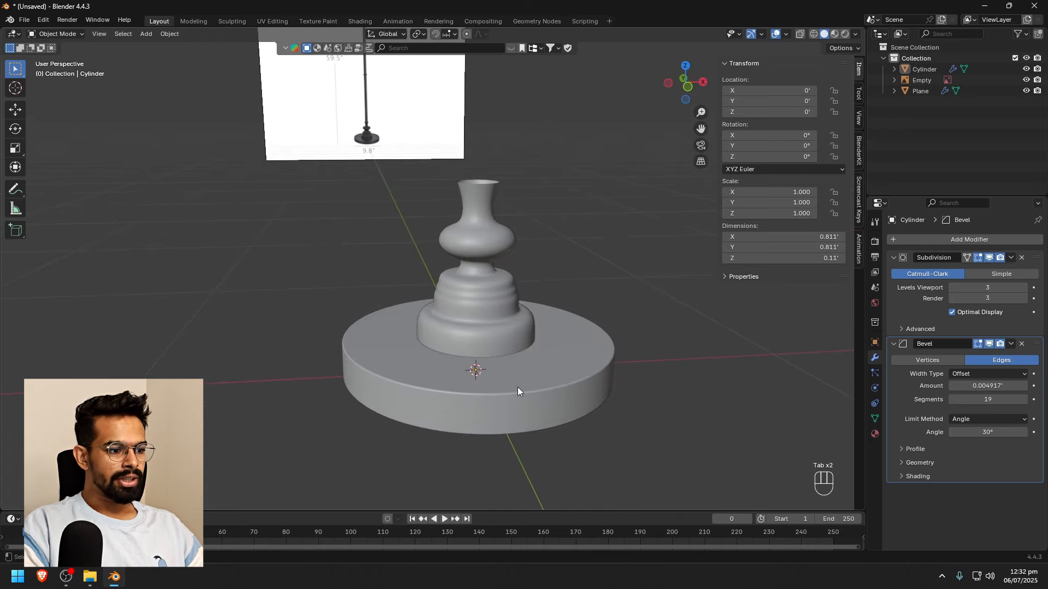
# Increase the base disc's bevel amount to 0.01425' and inspect the rounded rim
pyautogui.click(565, 385)
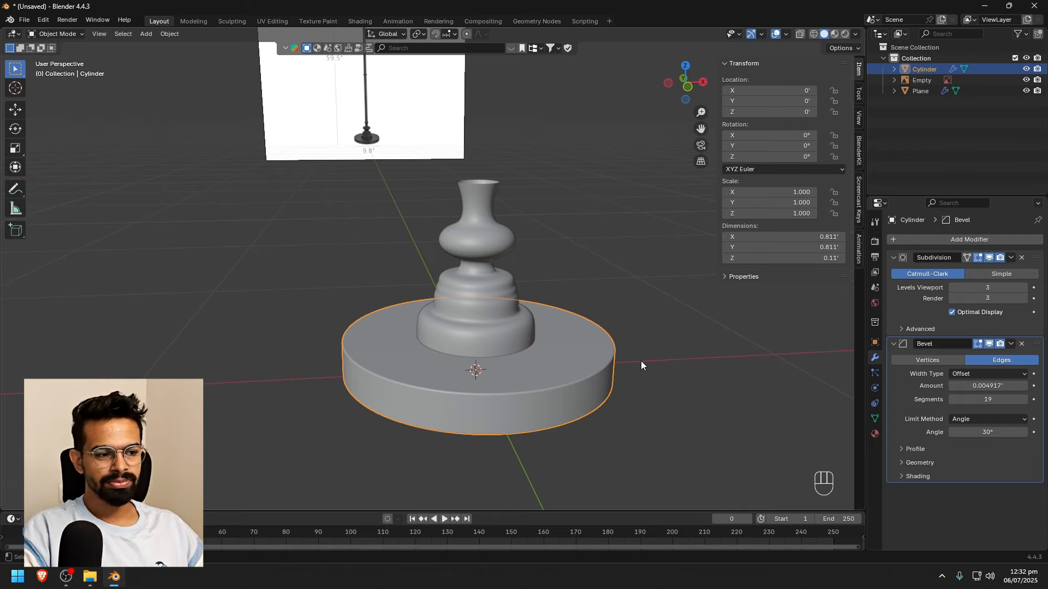
pyautogui.scroll(-2, 640, 361)
pyautogui.click(586, 306)
pyautogui.keyDown('shift'); pyautogui.moveTo(566, 293); pyautogui.dragTo(558, 361, button='middle'); pyautogui.keyUp('shift')
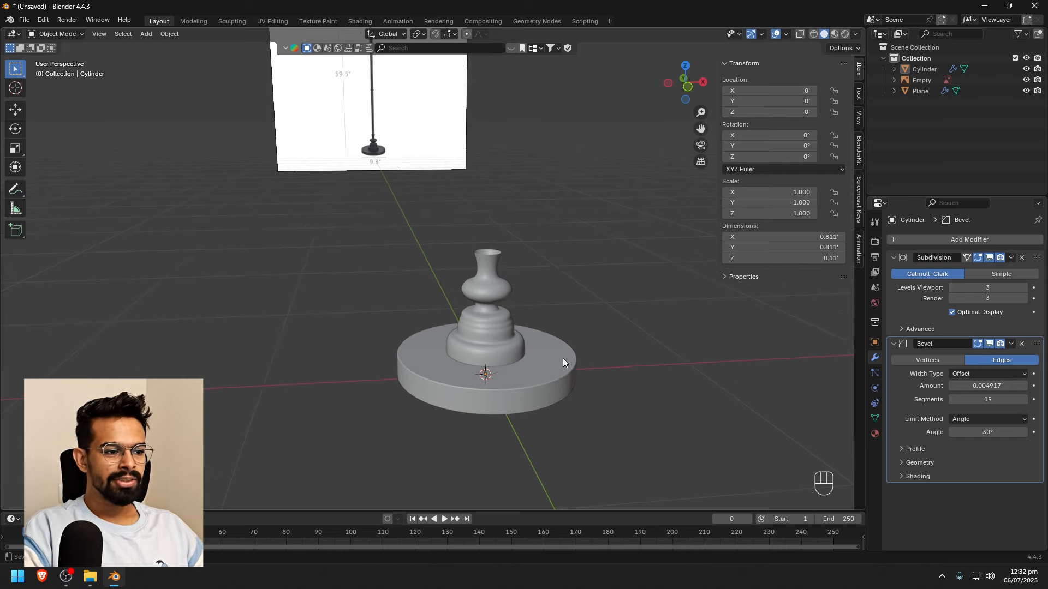
pyautogui.click(558, 387)
pyautogui.scroll(5, 539, 375)
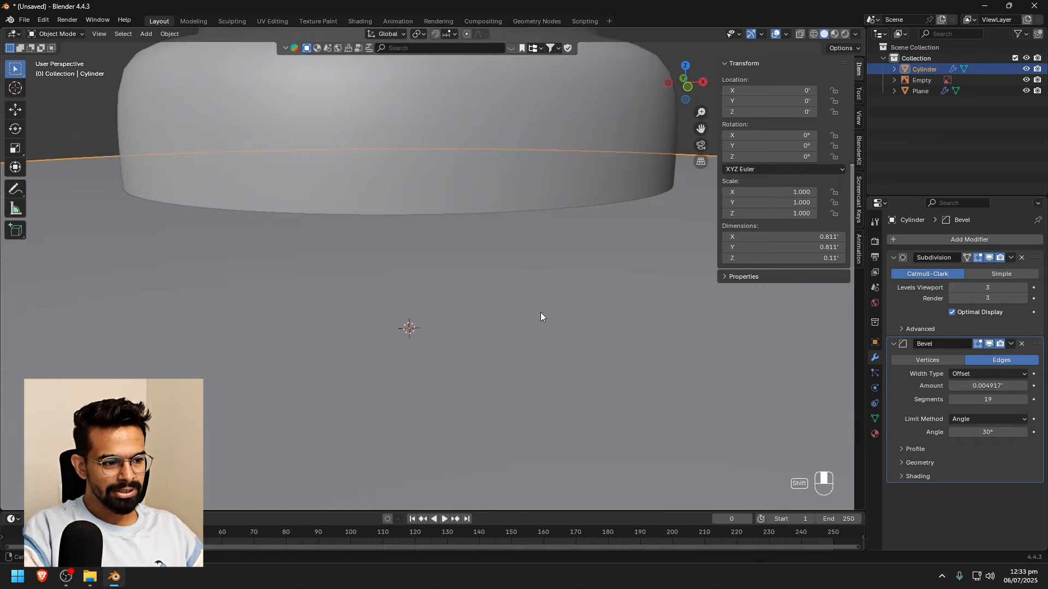
pyautogui.scroll(-2, 540, 312)
pyautogui.moveTo(988, 386); pyautogui.dragTo(1018, 386)
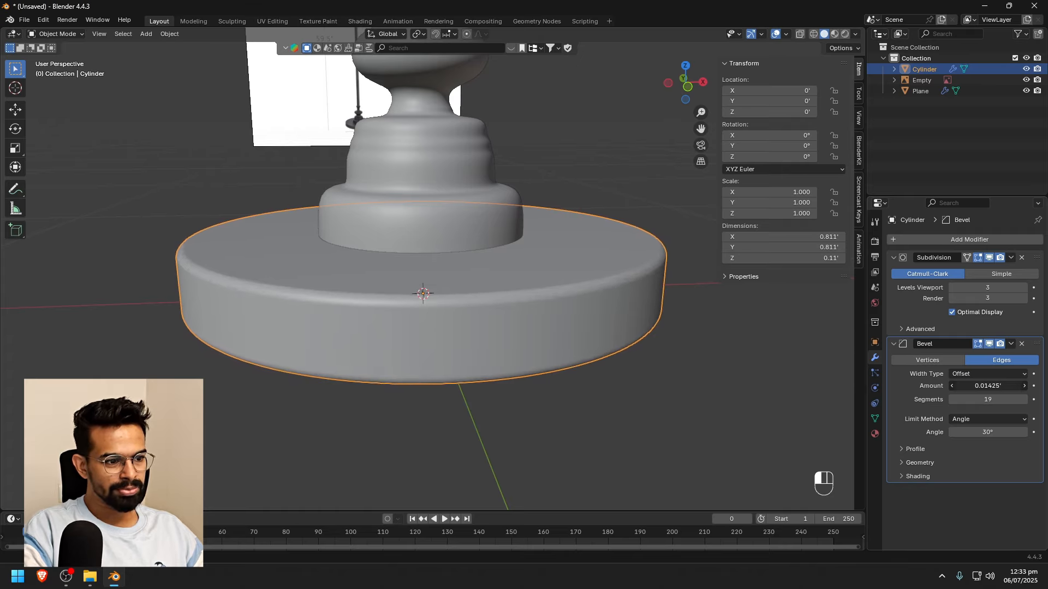
pyautogui.keyDown('shift'); pyautogui.moveTo(573, 344); pyautogui.dragTo(448, 328, button='middle'); pyautogui.keyUp('shift')
pyautogui.keyDown('shift'); pyautogui.moveTo(431, 328); pyautogui.dragTo(455, 326, button='middle'); pyautogui.keyUp('shift')
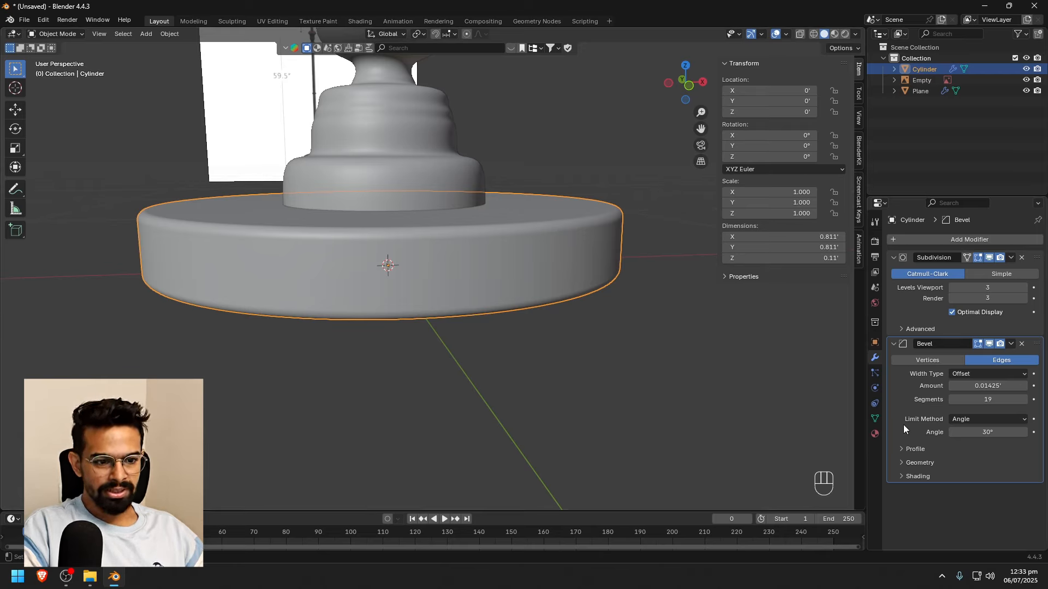
# Limit the base disc's bevel by weight and set the mean bevel weight of its top rim edge loop to 1.00
pyautogui.click(978, 421)
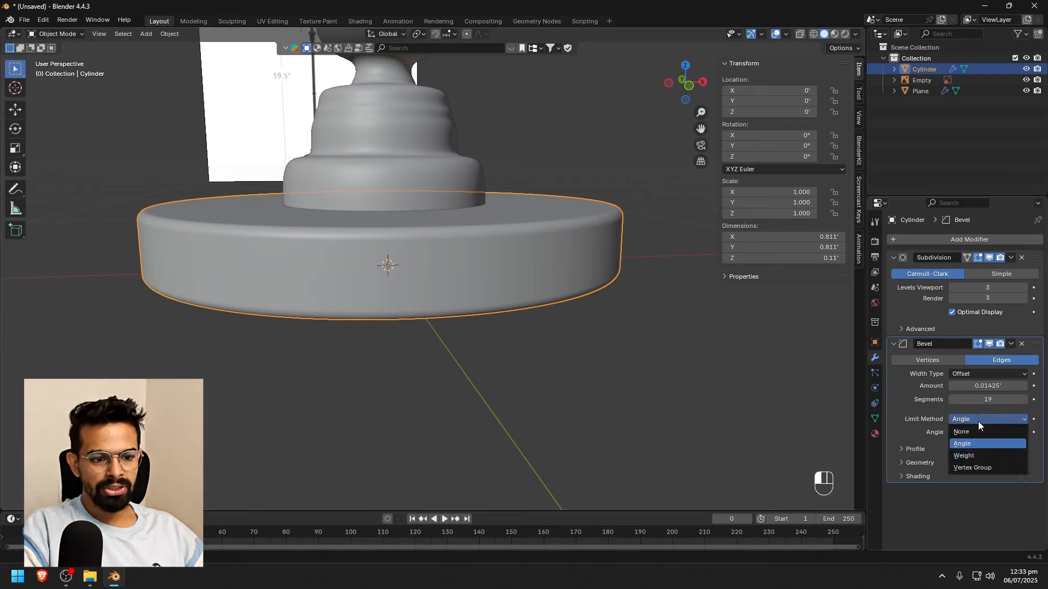
pyautogui.click(970, 457)
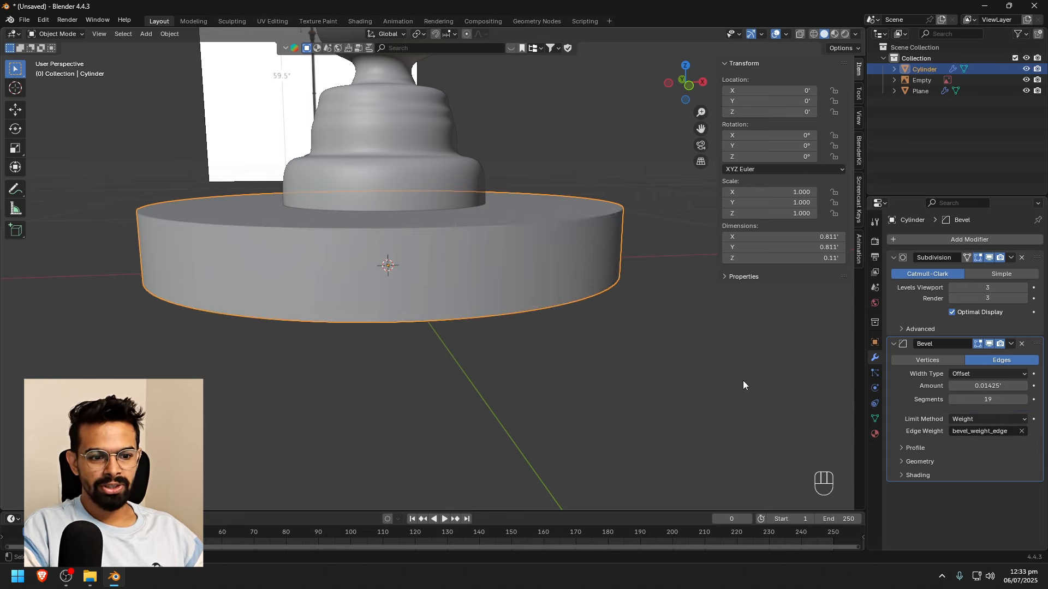
pyautogui.press('Tab')
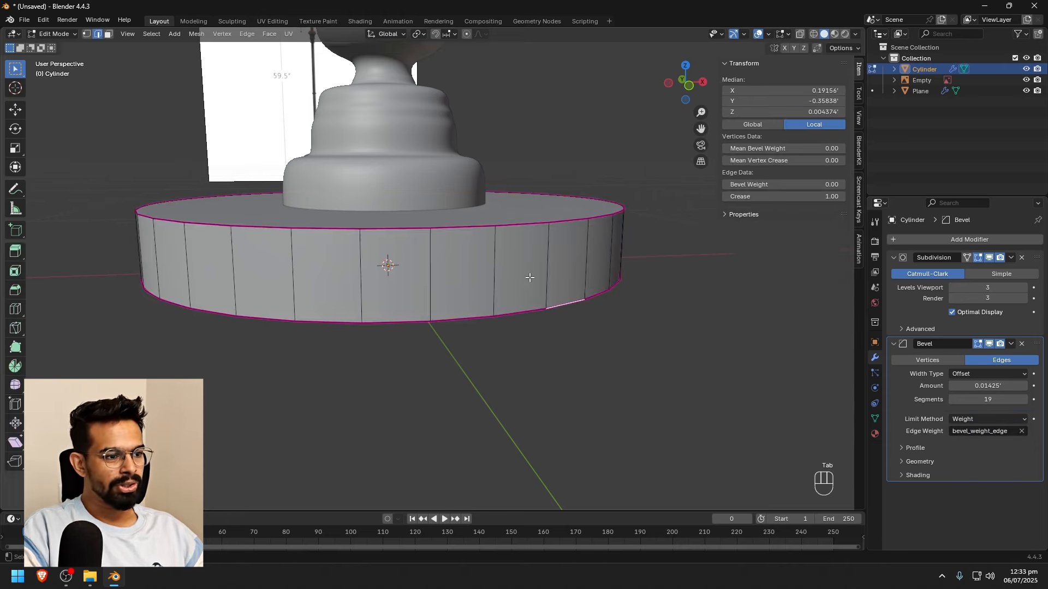
pyautogui.keyDown('alt'); pyautogui.click(509, 225); pyautogui.keyUp('alt')
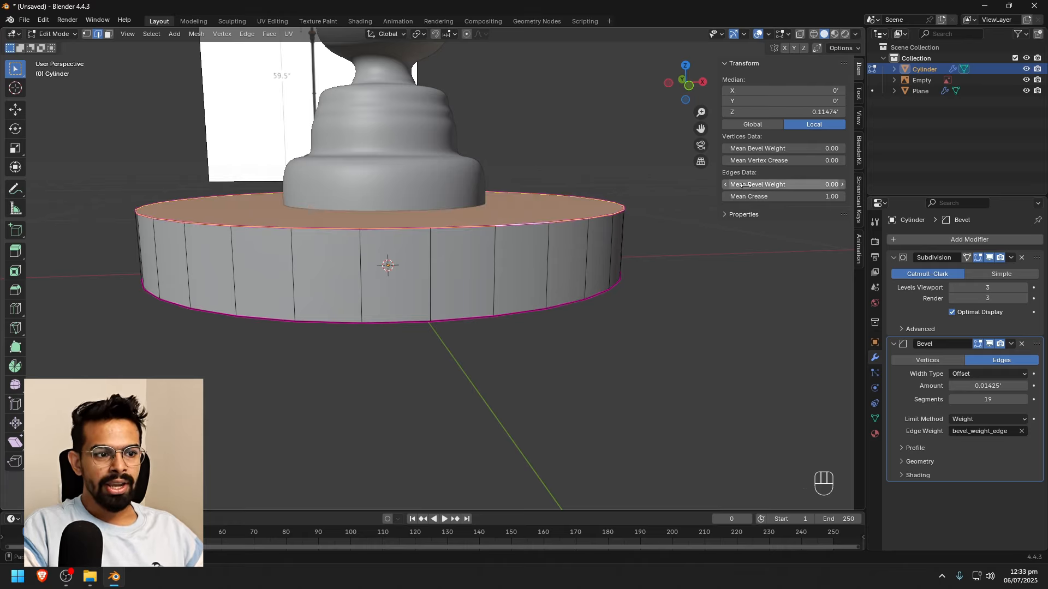
pyautogui.moveTo(755, 186); pyautogui.dragTo(851, 187)
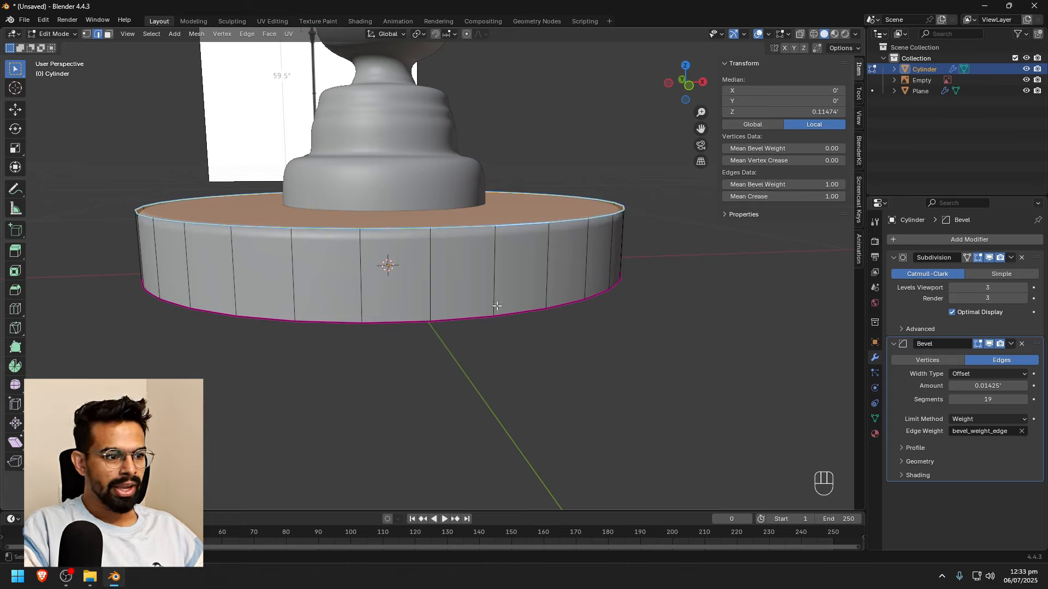
# Select the base disc's bottom rim edge loop, leave mesh editing and review the whole lamp base
pyautogui.keyDown('alt'); pyautogui.click(514, 314); pyautogui.keyUp('alt')
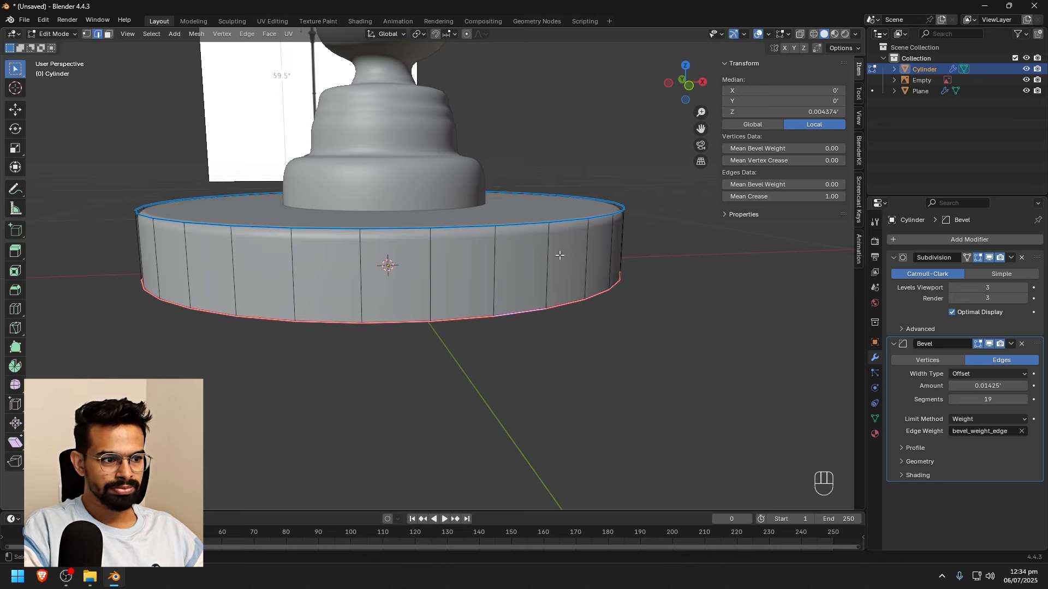
pyautogui.press('Tab')
pyautogui.click(645, 330)
pyautogui.scroll(-6, 511, 279)
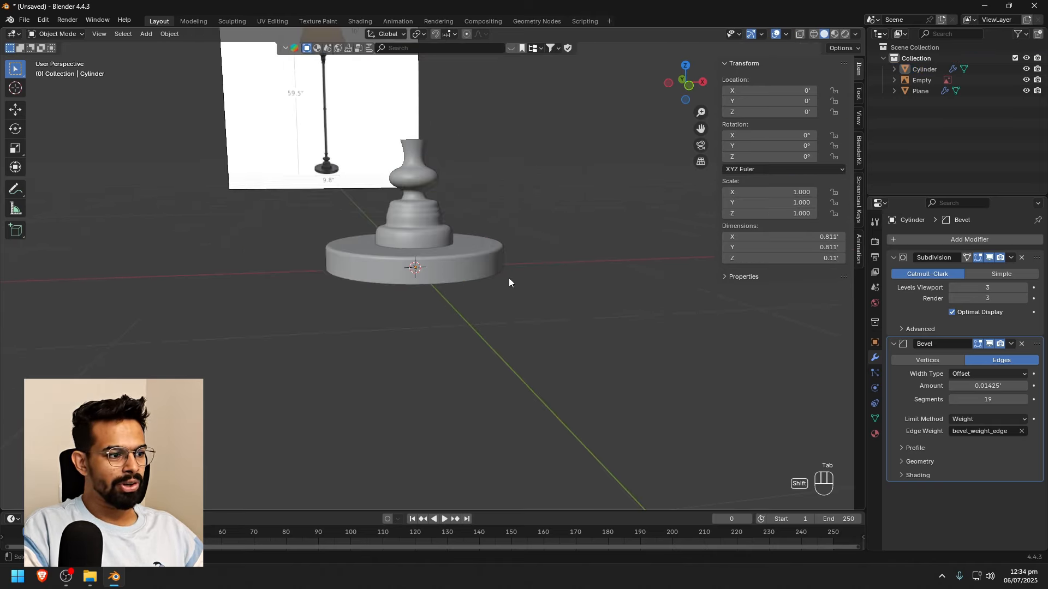
pyautogui.keyDown('shift'); pyautogui.moveTo(444, 278); pyautogui.dragTo(478, 358, button='middle'); pyautogui.keyUp('shift')
pyautogui.scroll(2, 549, 382)
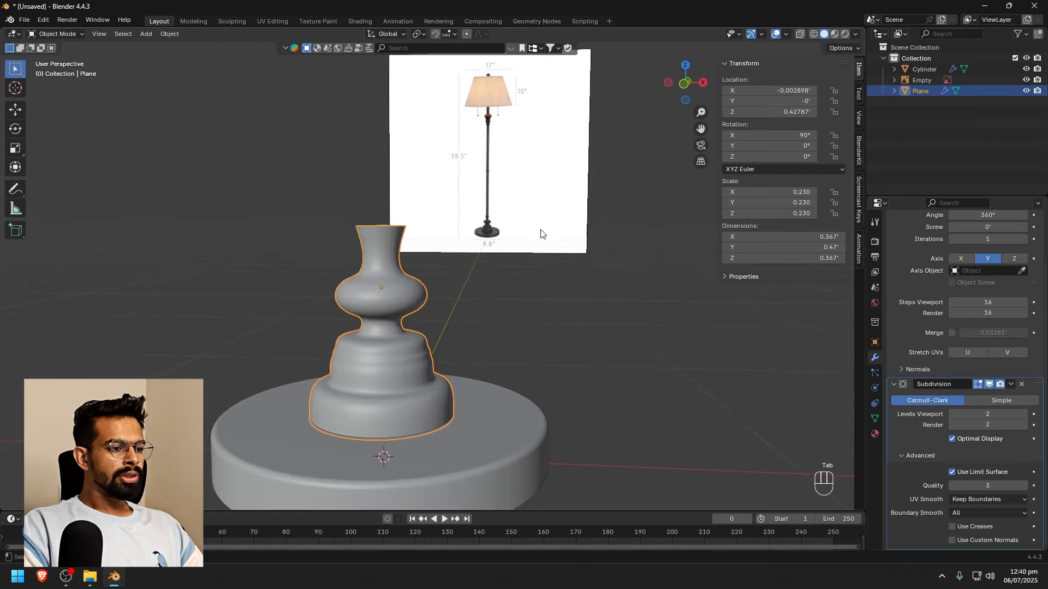
# Open the stem profile for mesh editing in front view and turn off the Screw modifier's viewport display
pyautogui.scroll(-5, 543, 278)
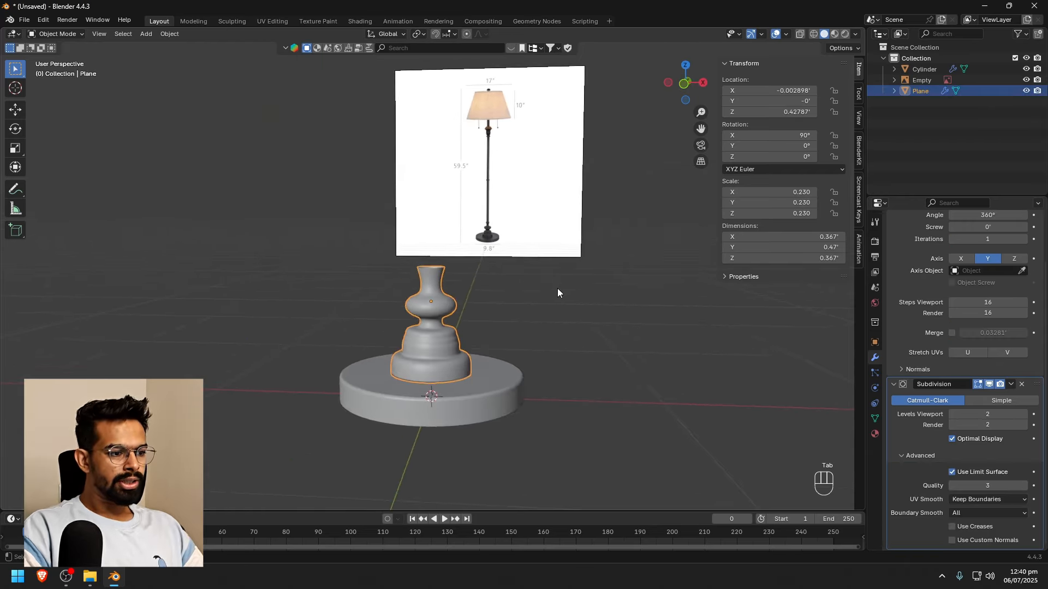
pyautogui.press('KP_1')
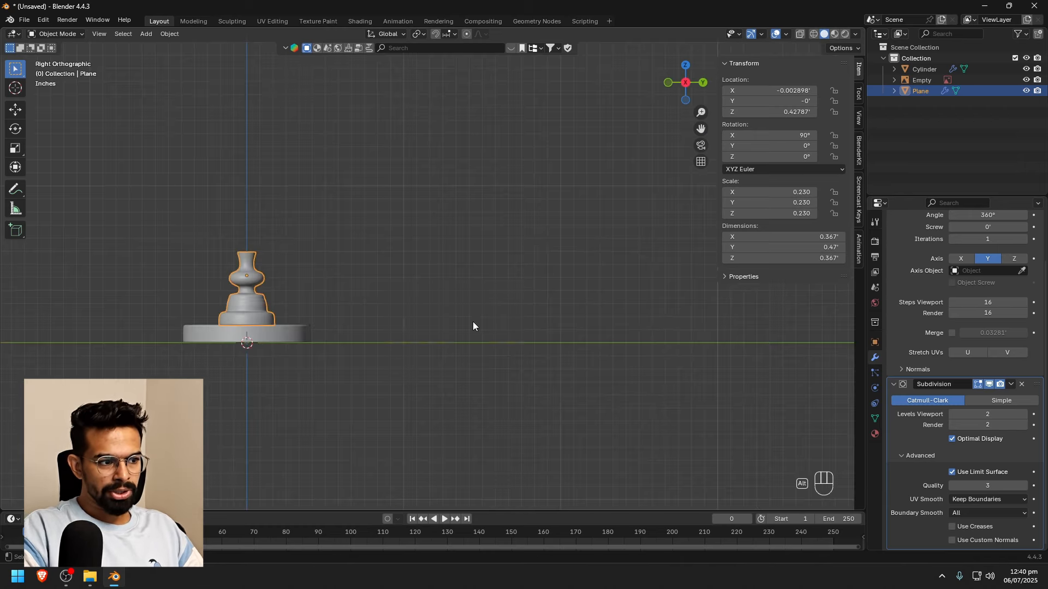
pyautogui.scroll(10, 491, 306)
pyautogui.keyDown('shift'); pyautogui.moveTo(476, 243); pyautogui.dragTo(470, 198, button='middle'); pyautogui.keyUp('shift')
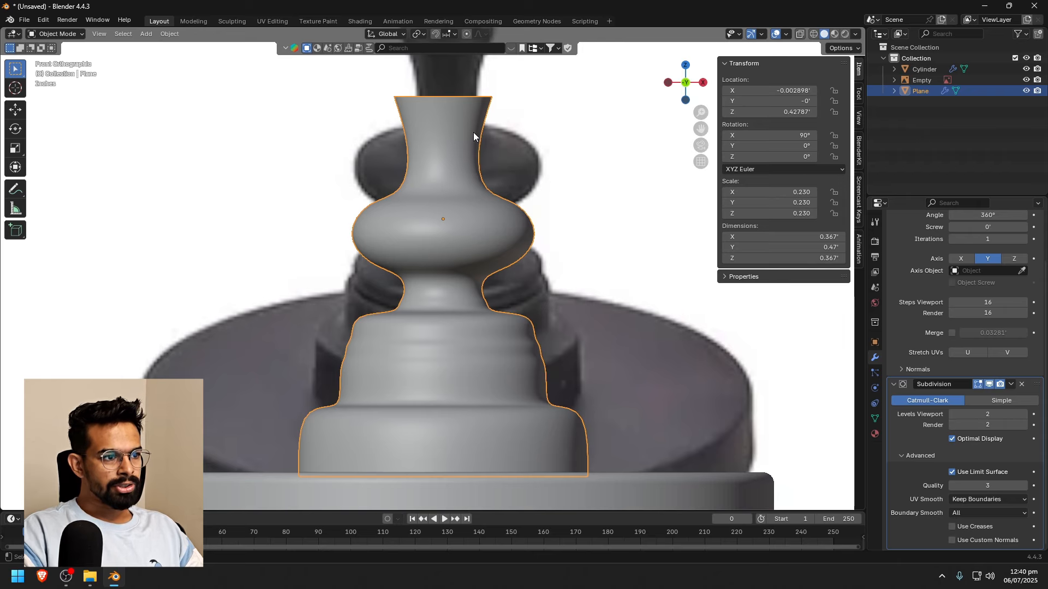
pyautogui.press('Tab')
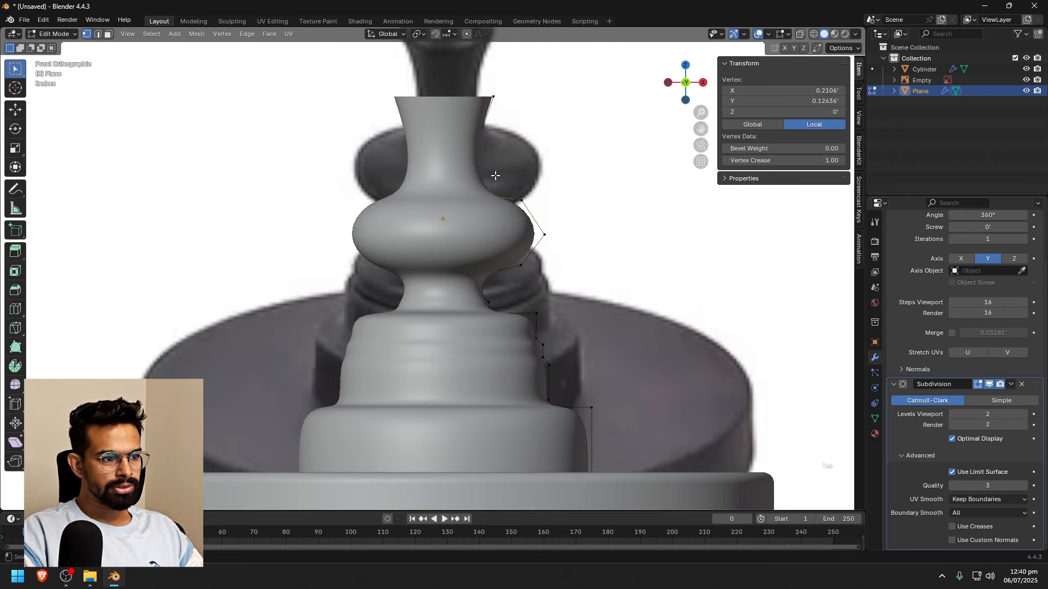
pyautogui.scroll(1, 487, 173)
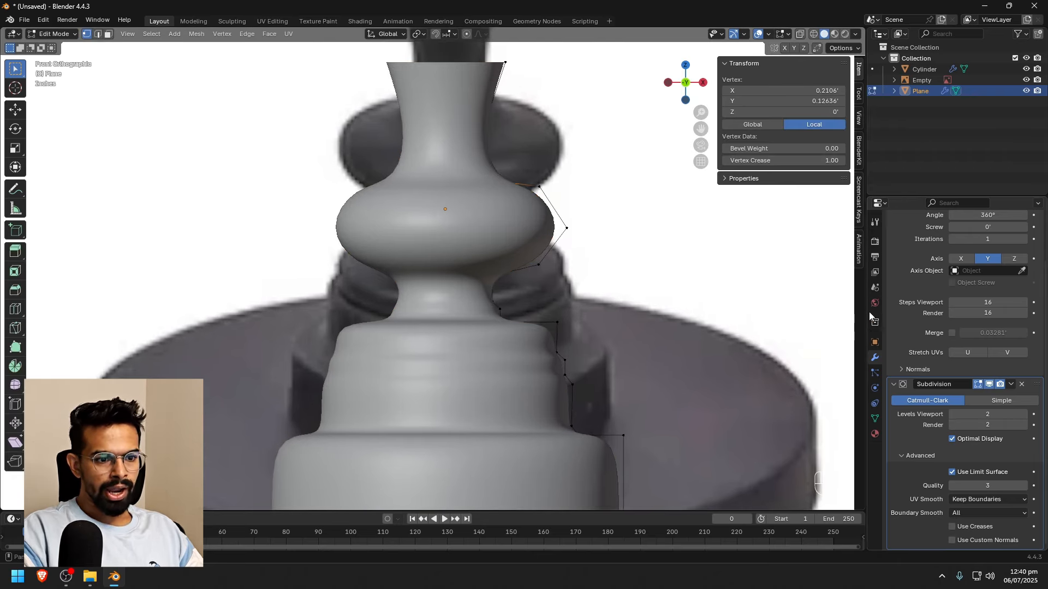
pyautogui.click(874, 274)
pyautogui.click(875, 358)
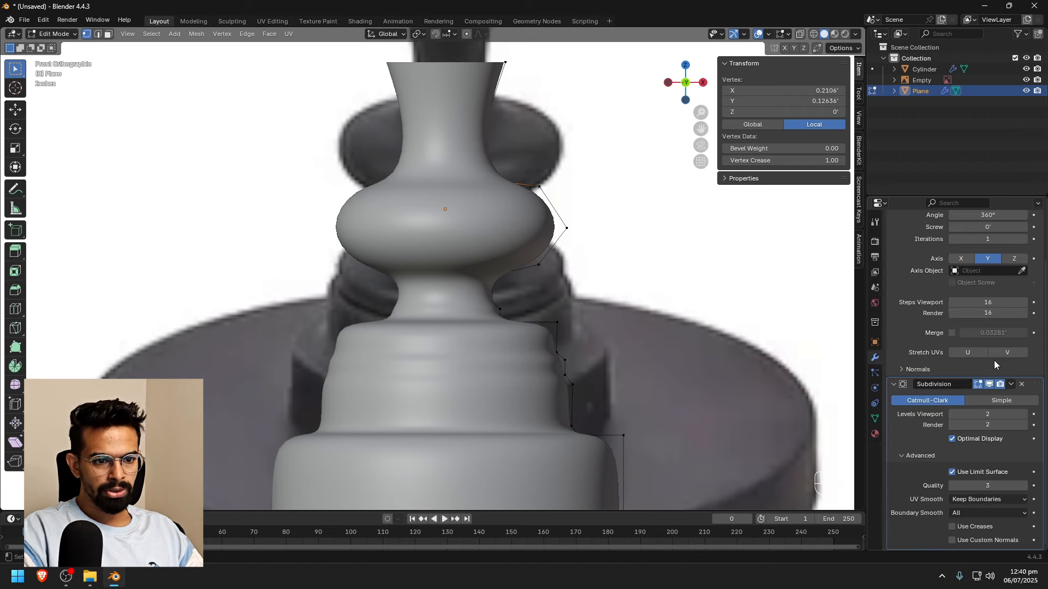
pyautogui.scroll(2, 536, 177)
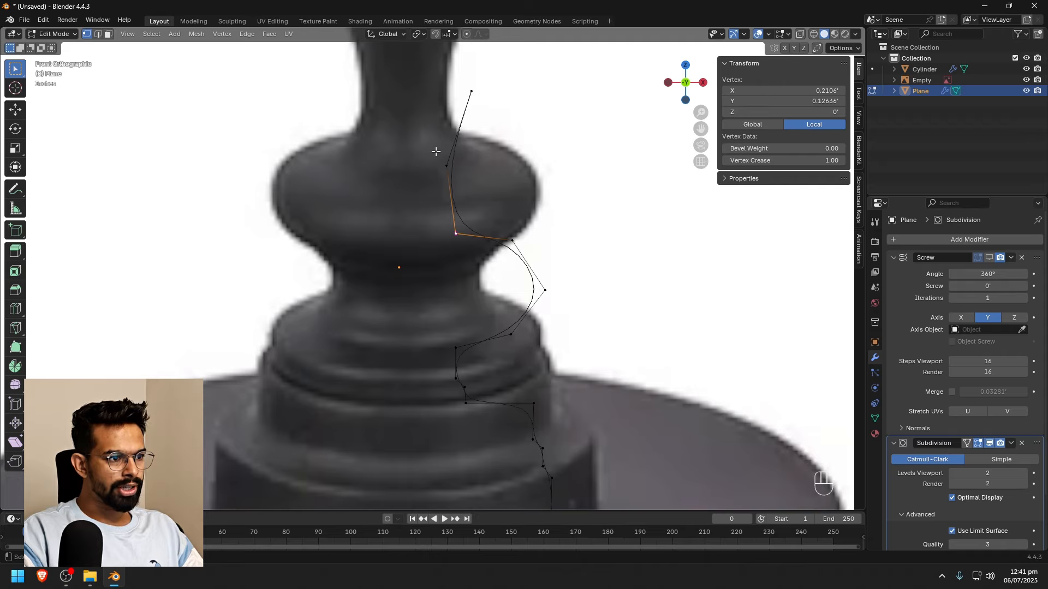
# Add a supporting vertex on the middle tier's upper vertical segment and slide it near the lower corner, at about local Y -0.627'
pyautogui.keyDown('shift'); pyautogui.moveTo(568, 263); pyautogui.dragTo(554, 116, button='middle'); pyautogui.keyUp('shift')
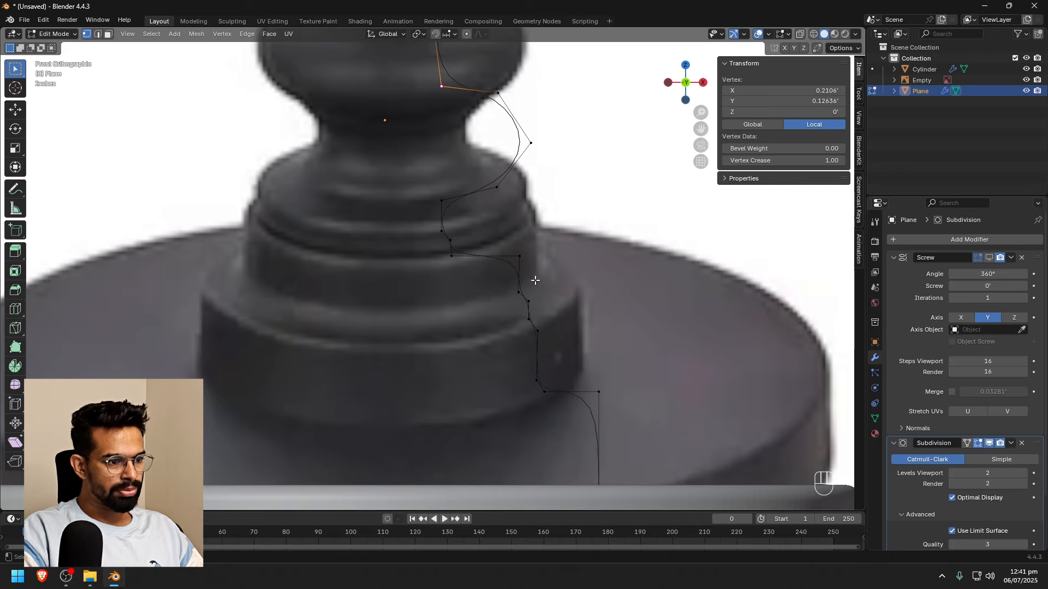
pyautogui.scroll(1, 506, 267)
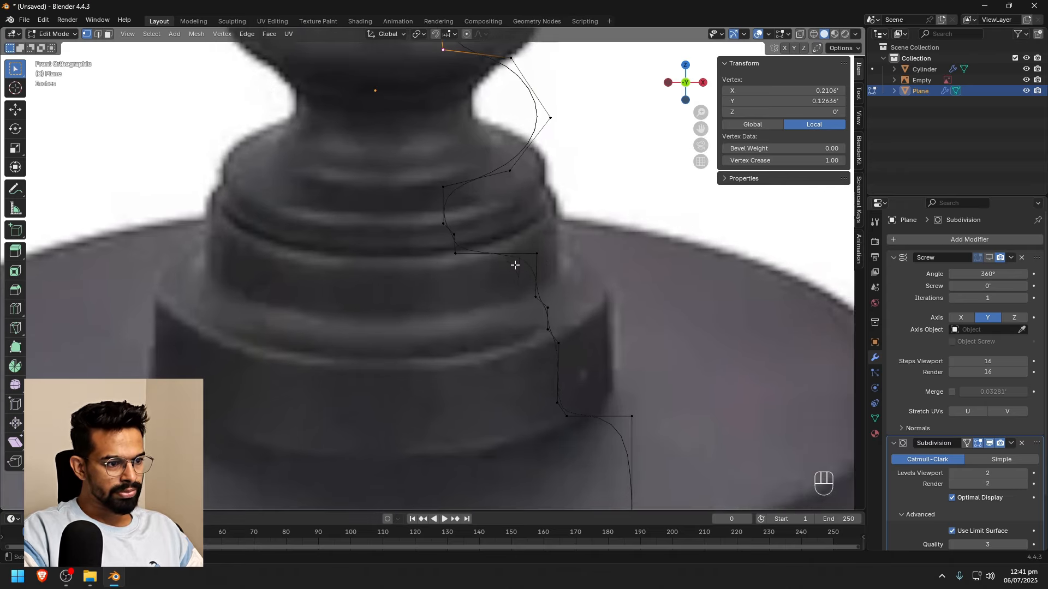
pyautogui.keyDown('shift'); pyautogui.moveTo(535, 272); pyautogui.dragTo(478, 211, button='middle'); pyautogui.keyUp('shift')
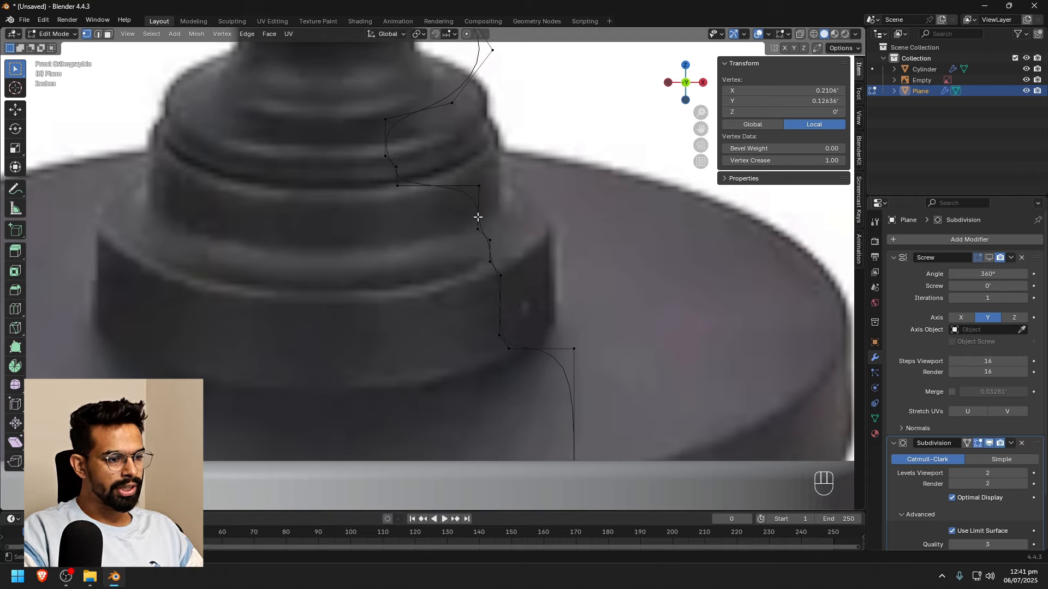
pyautogui.hotkey('ctrl', 'r')
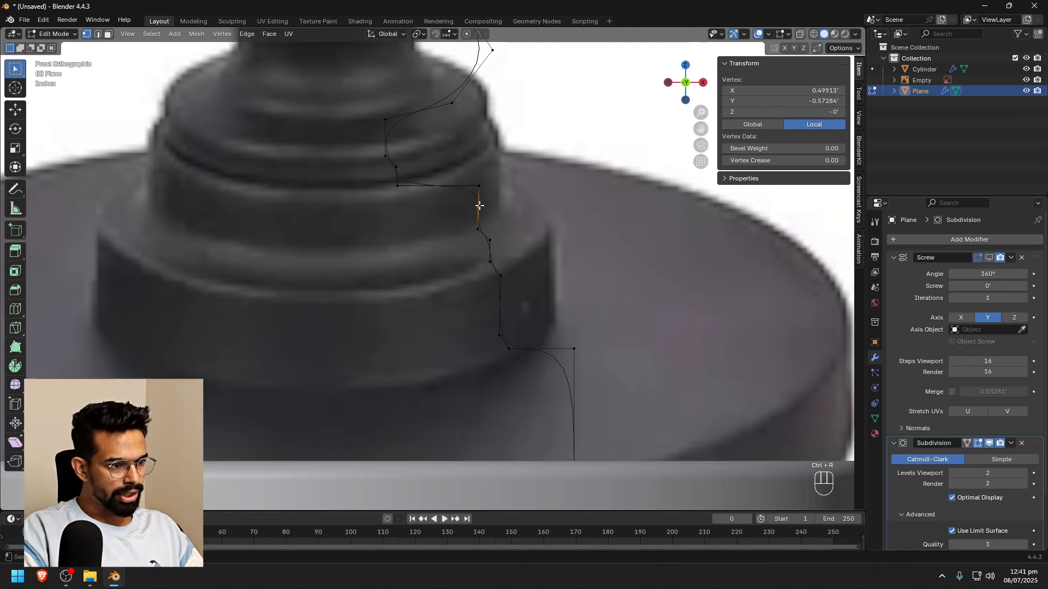
pyautogui.click(503, 204)
pyautogui.press('g')
pyautogui.press('g')
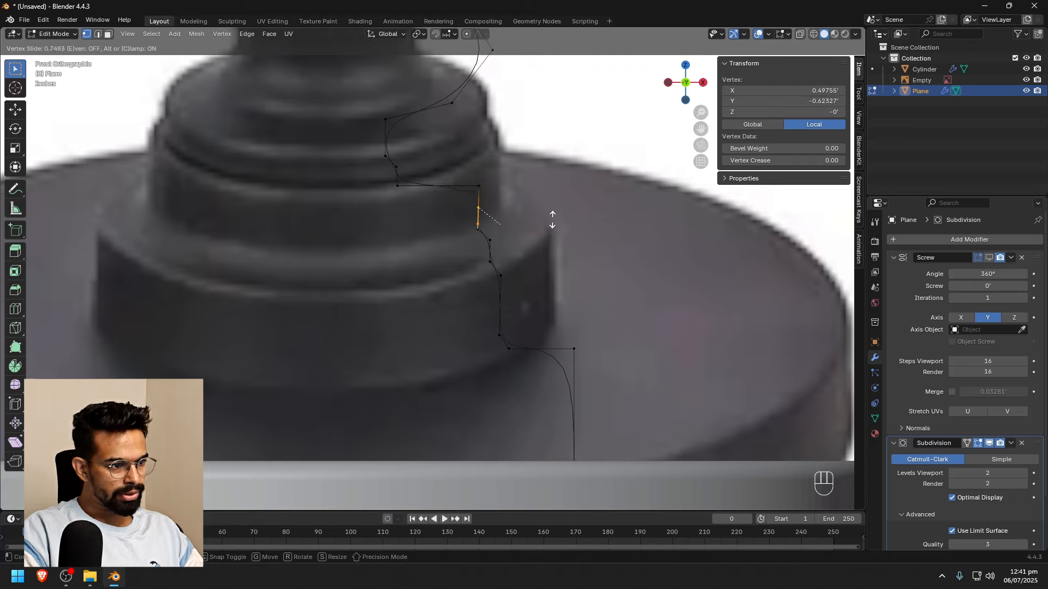
pyautogui.click(551, 221)
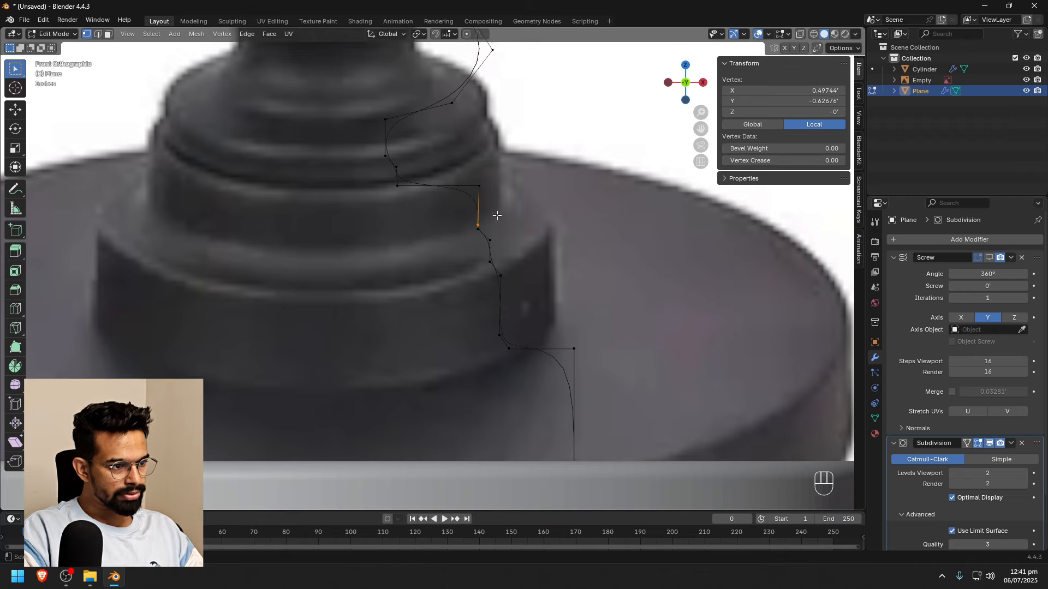
# Add a second supporting vertex near that segment's upper corner, at about local Y -0.520', and check the smoothed profile outside mesh editing
pyautogui.hotkey('ctrl', 'r')
pyautogui.click(480, 206)
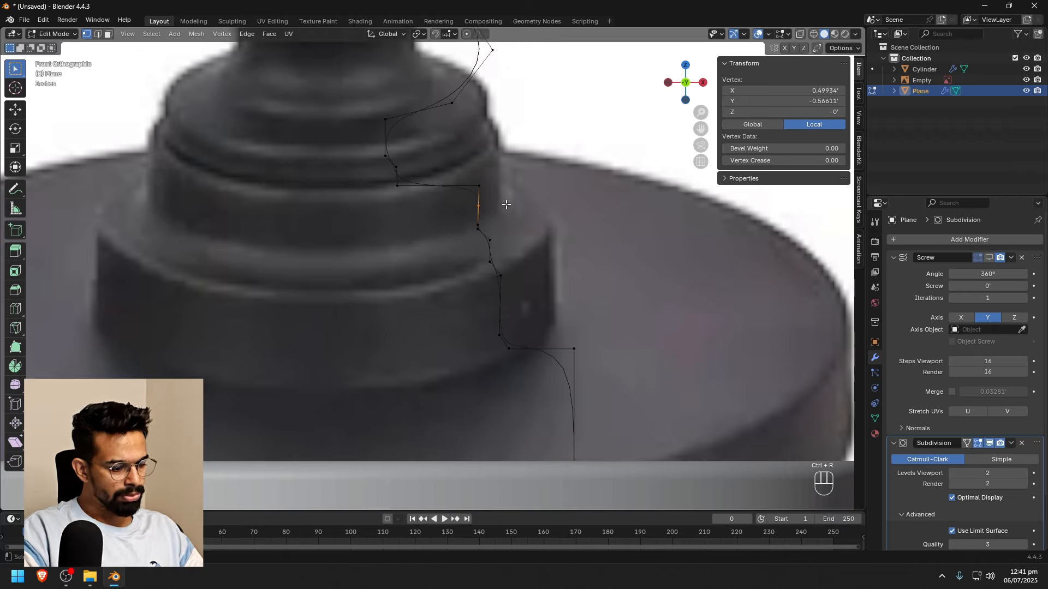
pyautogui.press('g')
pyautogui.press('g')
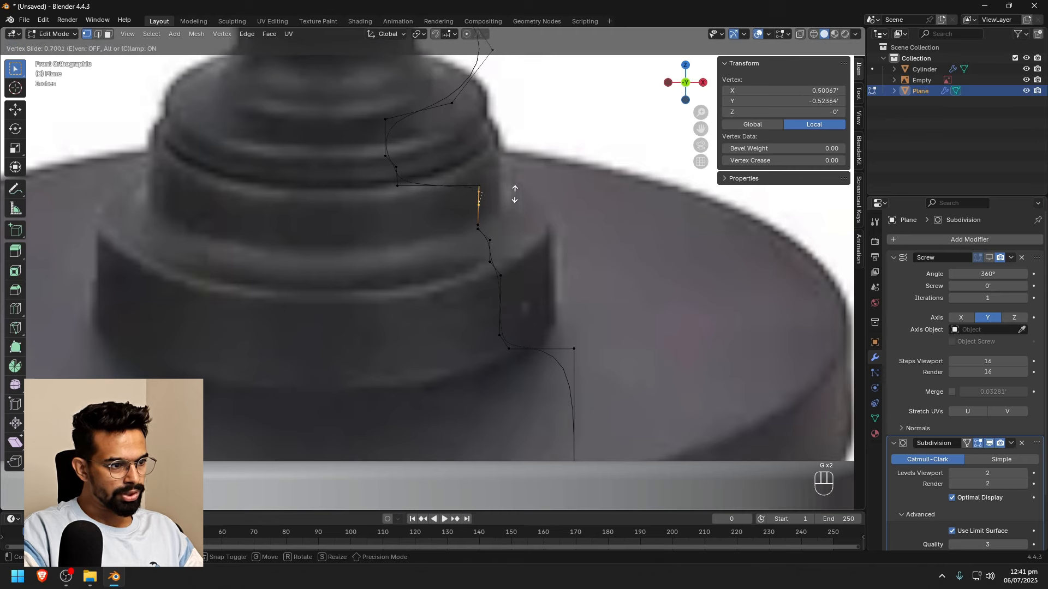
pyautogui.click(514, 192)
pyautogui.press('Tab')
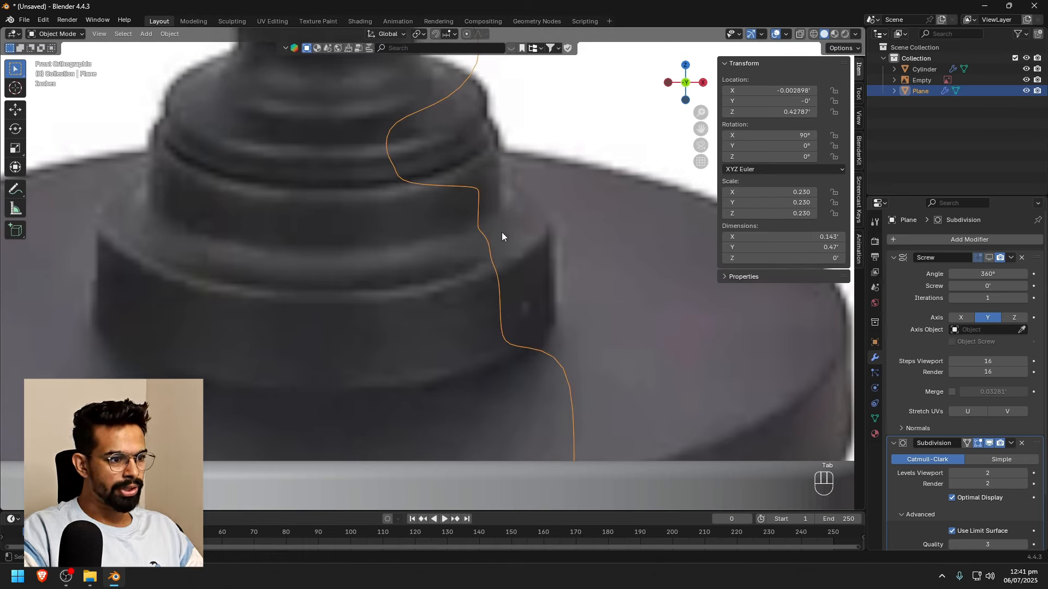
pyautogui.press('Tab')
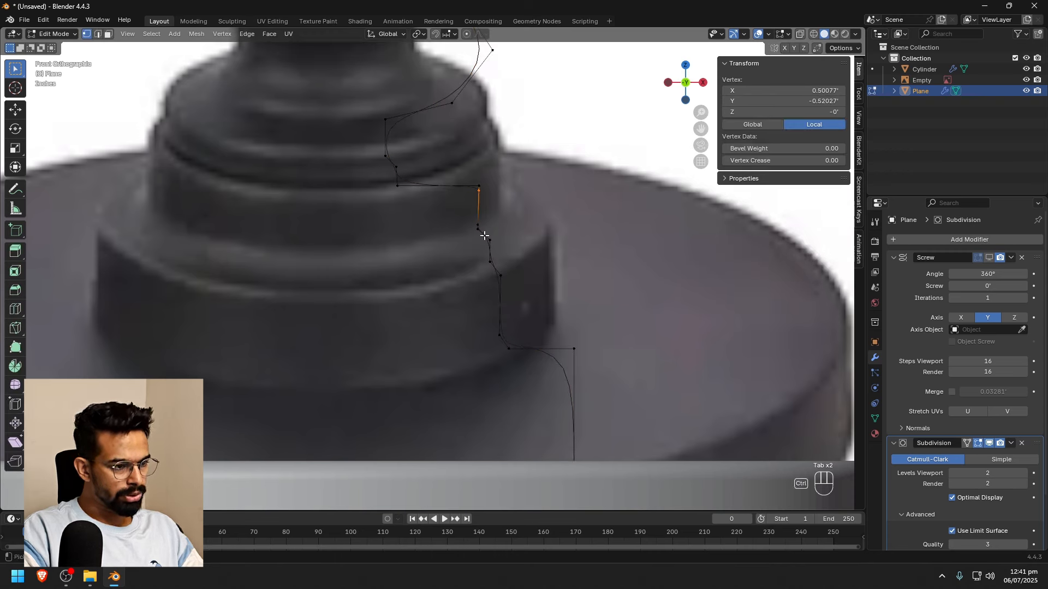
# Add a supporting vertex on the first sloped segment below that tier and slide it near the lower end, at about Y -0.667'
pyautogui.hotkey('ctrl', 'r')
pyautogui.click(485, 231)
pyautogui.press('g')
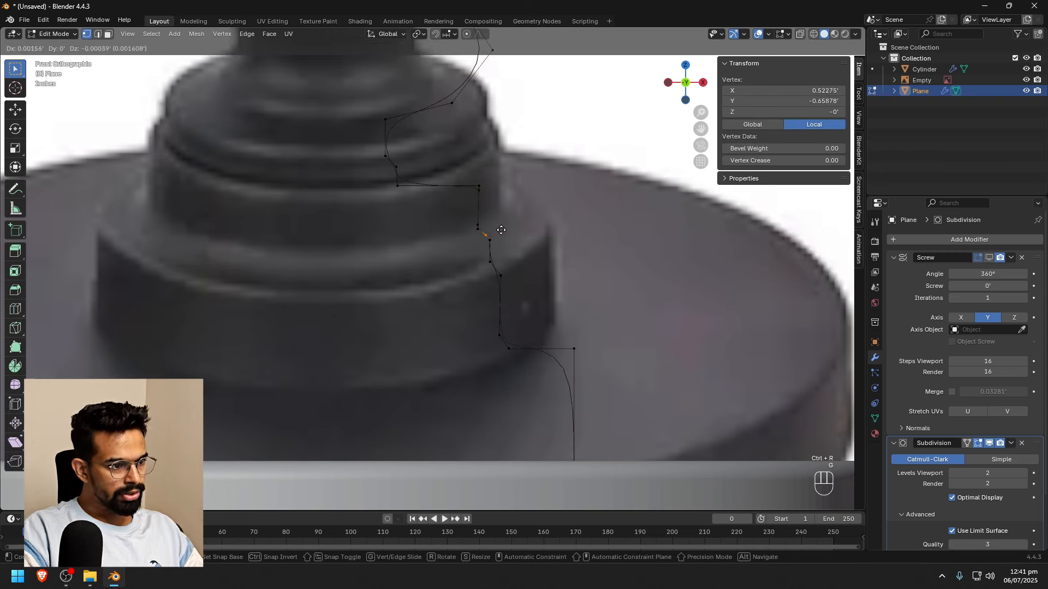
pyautogui.press('g')
pyautogui.click(502, 241)
# Add a supporting vertex on the short vertical segment below the first slope and slide it near the lower end, at about Y -0.731'
pyautogui.hotkey('ctrl', 'r')
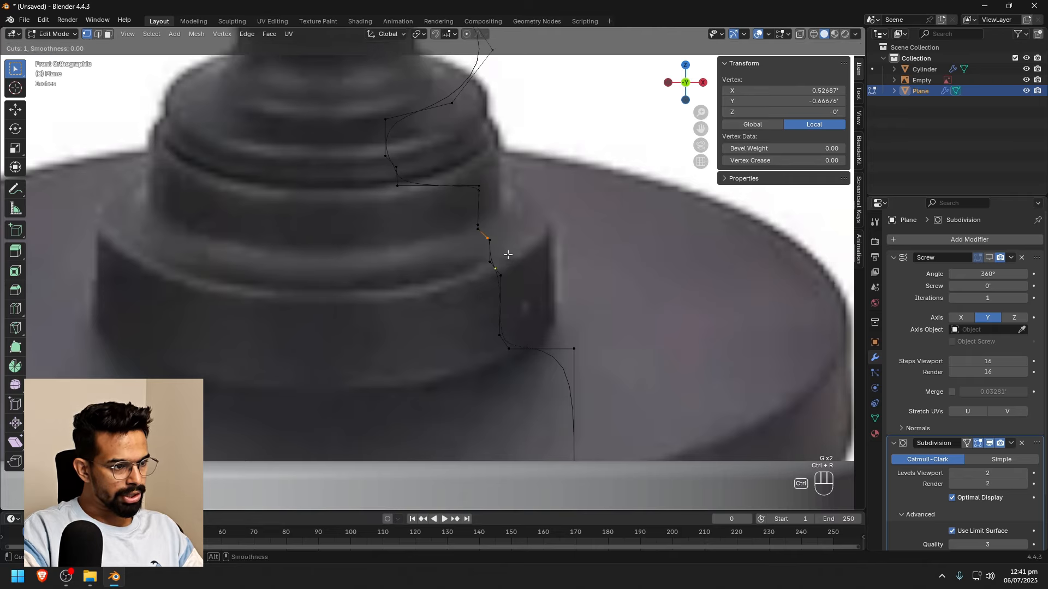
pyautogui.click(497, 248)
pyautogui.press('g')
pyautogui.press('g')
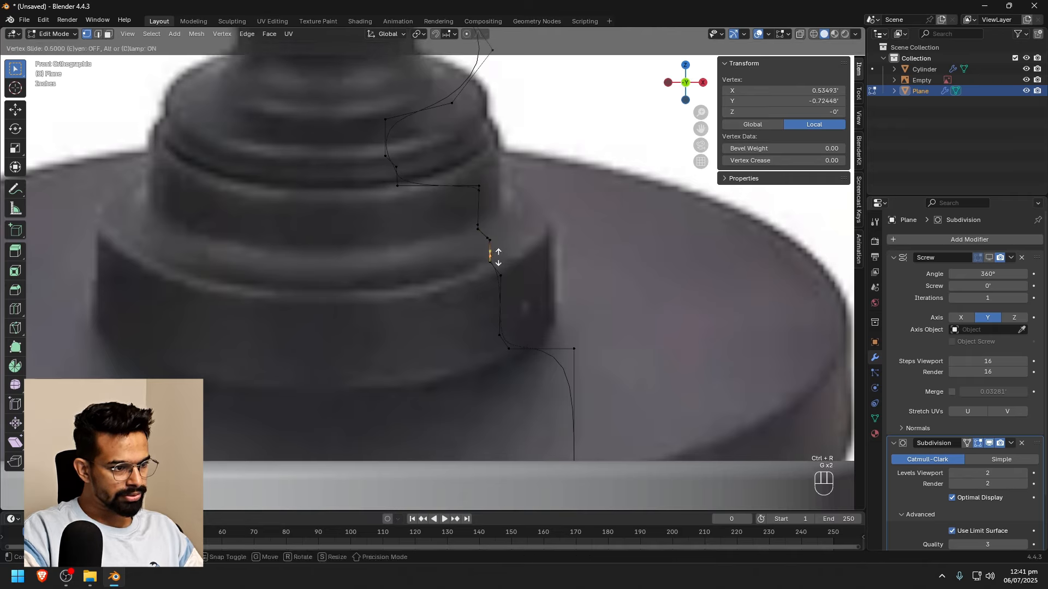
pyautogui.click(510, 260)
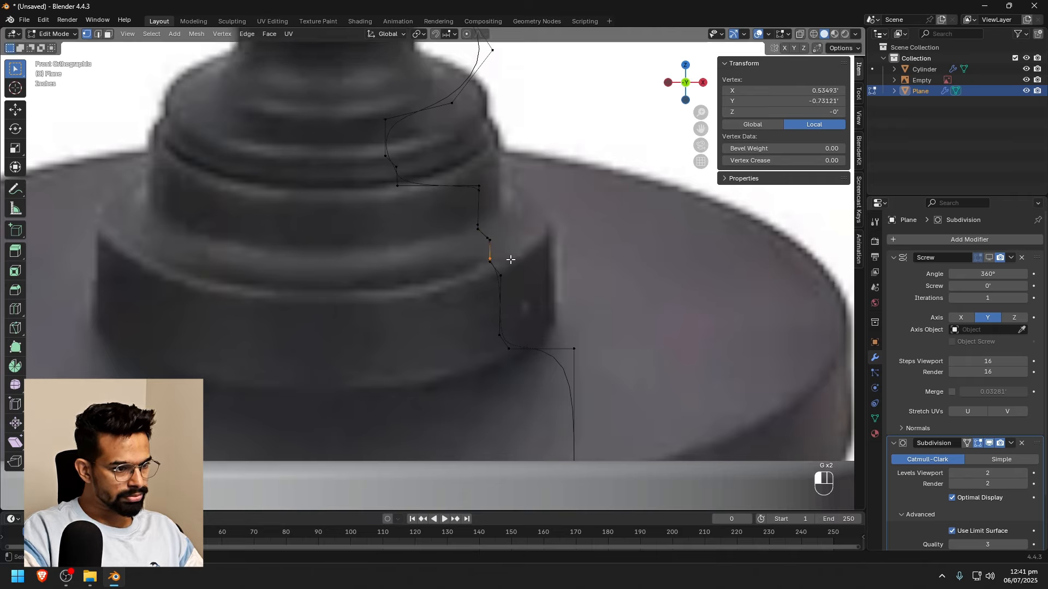
# Add a supporting vertex on the second sloped segment and slide it near the lower end, at about X 0.562', Y -0.775'
pyautogui.hotkey('ctrl', 'r')
pyautogui.click(499, 264)
pyautogui.press('g')
pyautogui.press('g')
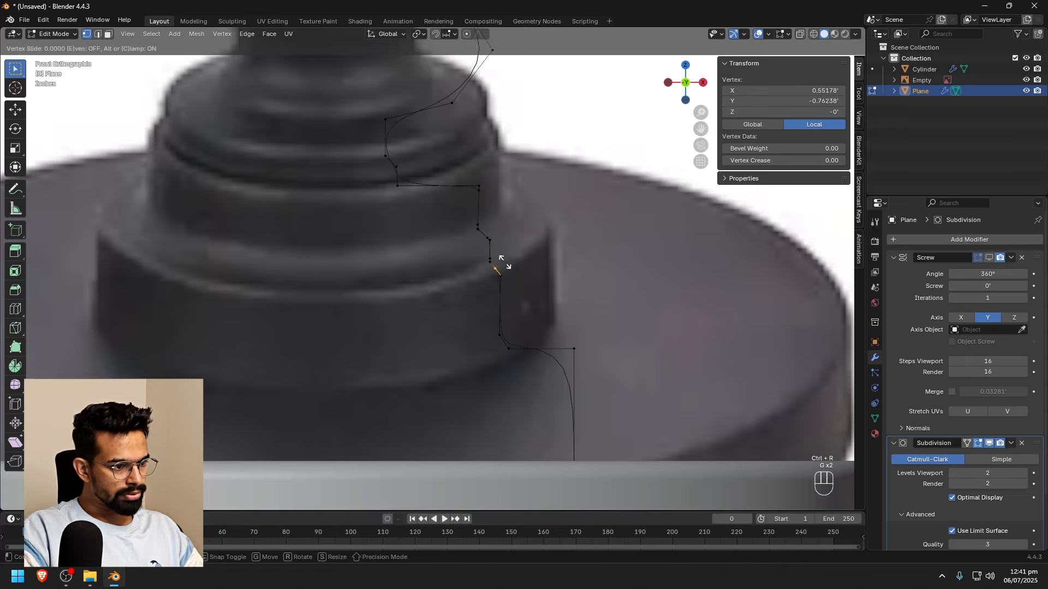
pyautogui.click(508, 266)
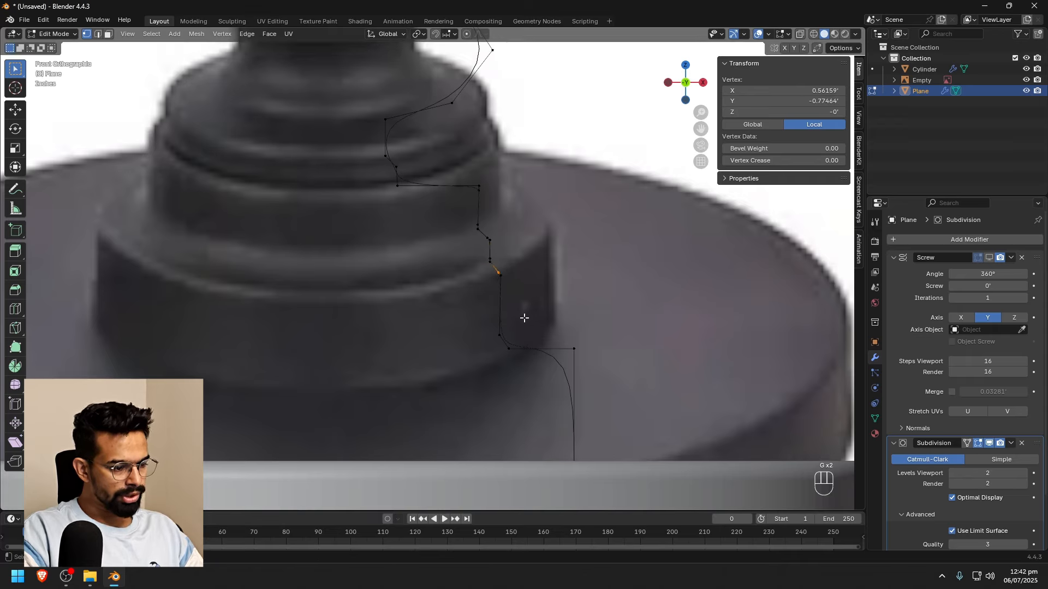
# Add a supporting vertex on the long vertical segment above the bottom tier and slide it near its lower corner, at about Y -0.957'
pyautogui.hotkey('ctrl', 'r')
pyautogui.click(510, 305)
pyautogui.click(509, 305)
pyautogui.press('g')
pyautogui.press('g')
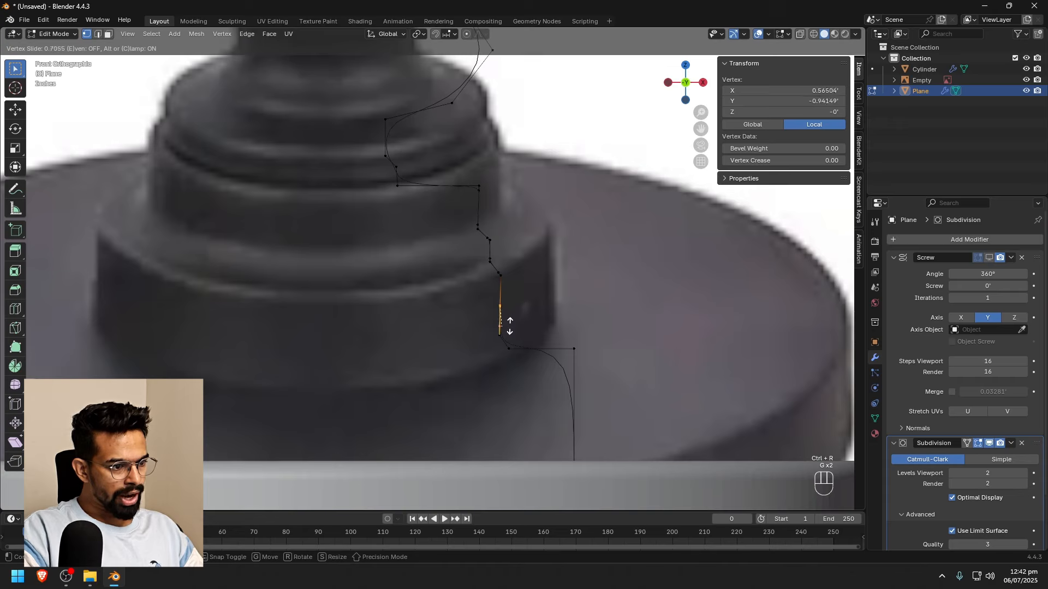
pyautogui.click(510, 331)
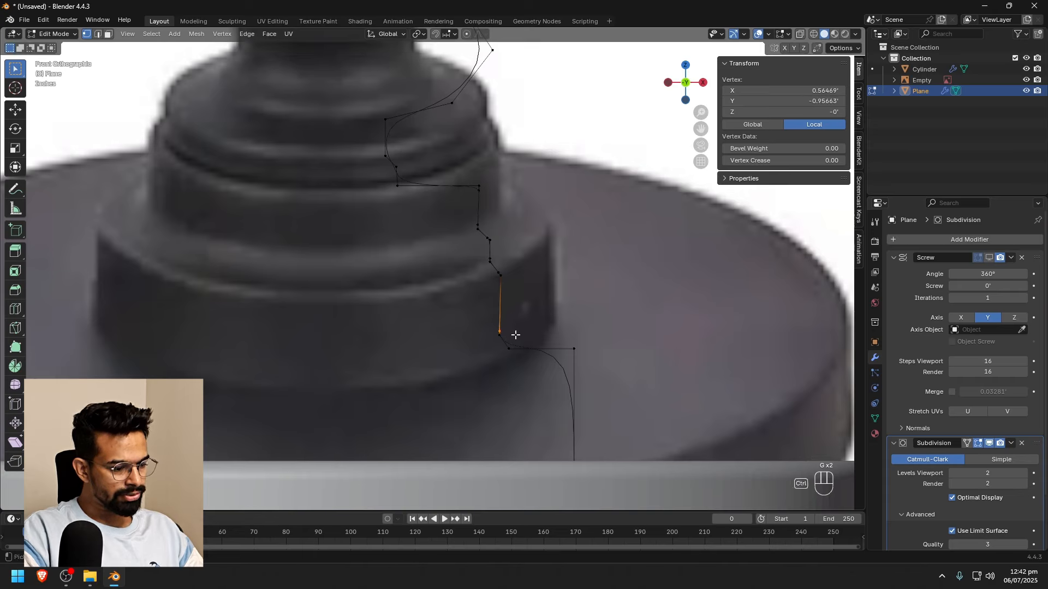
# Add a supporting vertex on the small slanted segment meeting the bottom tier's ledge and slide it close to its lower end
pyautogui.hotkey('ctrl', 'r')
pyautogui.click(505, 339)
pyautogui.press('g')
pyautogui.press('g')
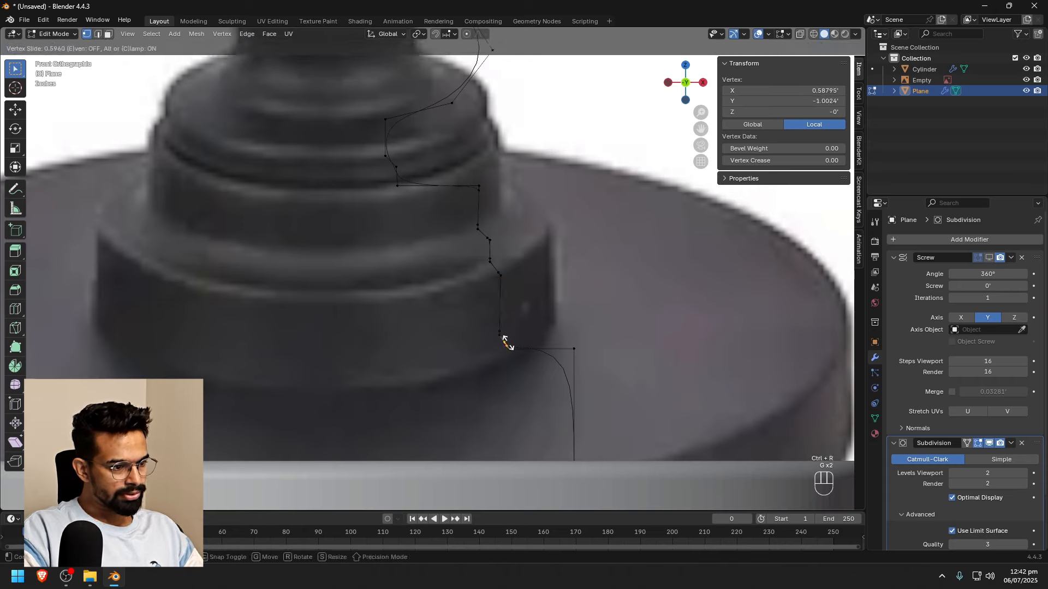
pyautogui.click(509, 345)
# Add a supporting vertex on the bottom tier's horizontal ledge and slide it close to the outer corner, at about X 0.781'
pyautogui.hotkey('ctrl', 'r')
pyautogui.click(530, 342)
pyautogui.press('g')
pyautogui.press('g')
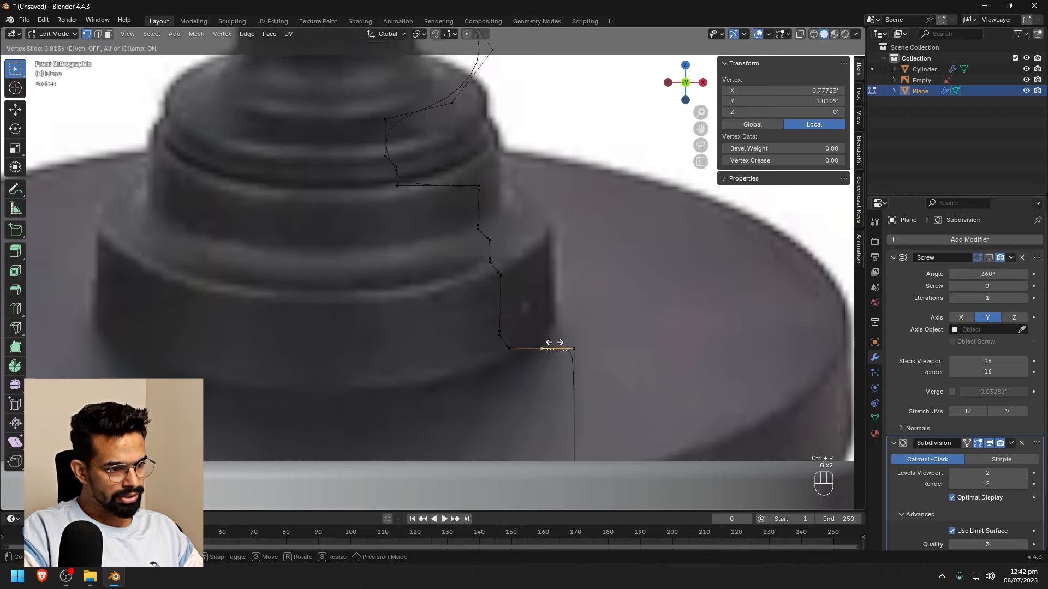
pyautogui.click(556, 342)
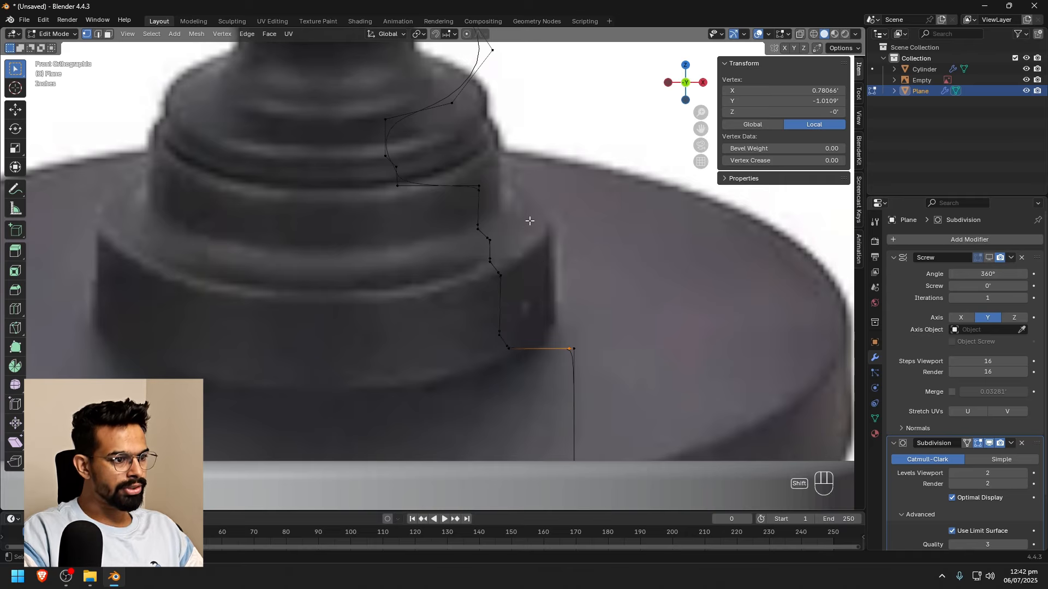
# Add a supporting vertex on the sloped segment under the bulb and slide it close to the narrow neck's upper corner
pyautogui.keyDown('shift'); pyautogui.moveTo(531, 221); pyautogui.dragTo(548, 308, button='middle'); pyautogui.keyUp('shift')
pyautogui.scroll(2, 503, 284)
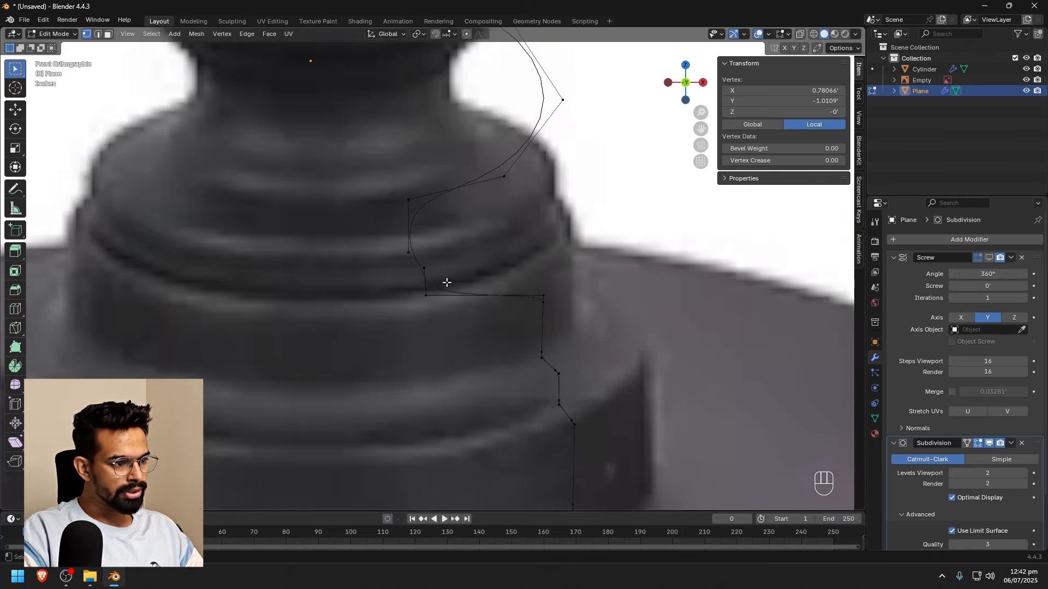
pyautogui.hotkey('ctrl', 'r')
pyautogui.click(431, 175)
pyautogui.press('g')
pyautogui.press('g')
pyautogui.press('g')
pyautogui.press('g')
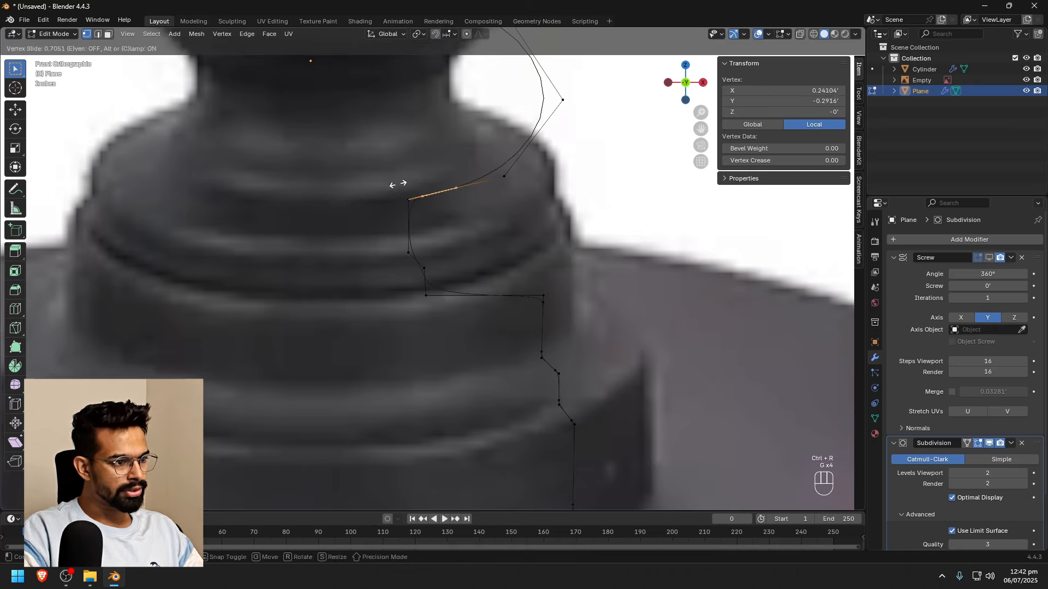
pyautogui.click(391, 186)
# Add a supporting vertex on the narrow neck's vertical segment and slide it close to the neck's lower corner
pyautogui.hotkey('ctrl', 'r')
pyautogui.click(411, 223)
pyautogui.press('g')
pyautogui.press('g')
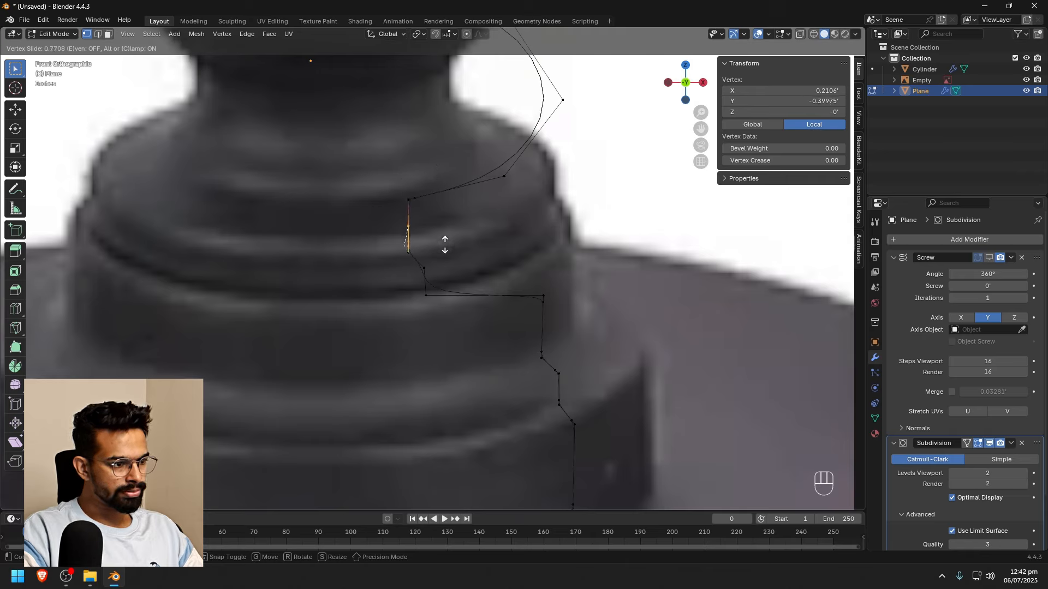
pyautogui.click(444, 242)
# Add a supporting vertex on the slanted segment just below the neck and slide it close to that segment's lower end
pyautogui.hotkey('ctrl', 'r')
pyautogui.click(423, 260)
pyautogui.click(434, 258)
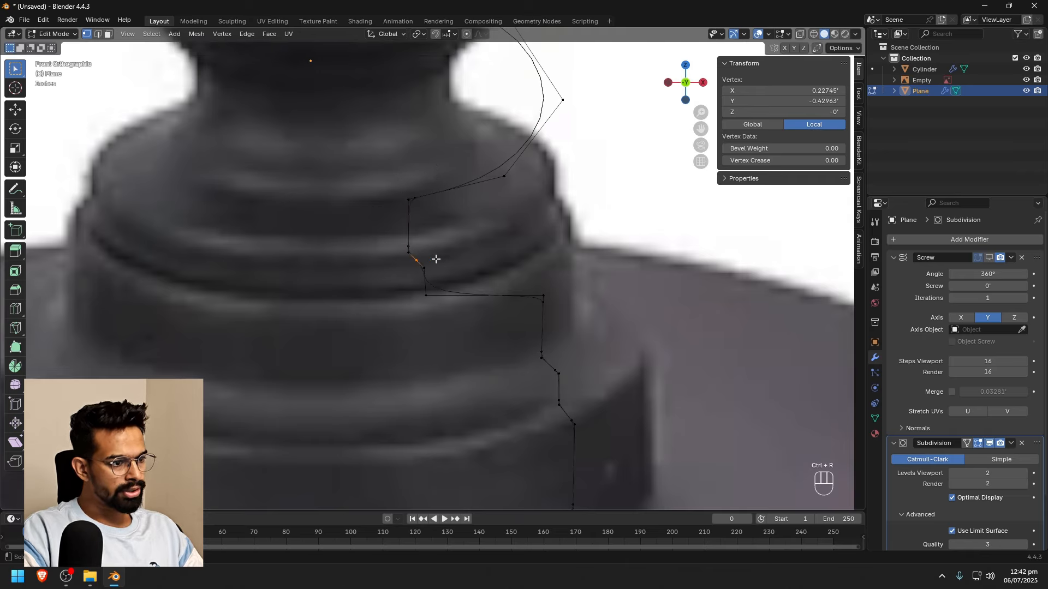
pyautogui.press('g')
pyautogui.press('g')
pyautogui.click(431, 276)
# Add a supporting vertex on the short vertical segment above the middle tier's top ledge and slide it down to about Y -0.493'
pyautogui.hotkey('ctrl', 'r')
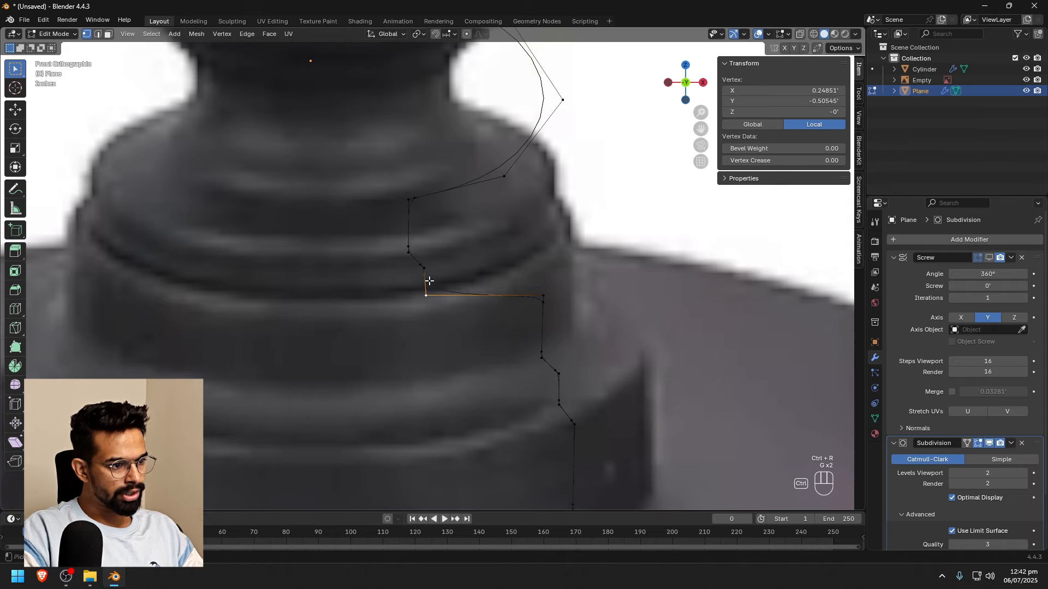
pyautogui.click(429, 281)
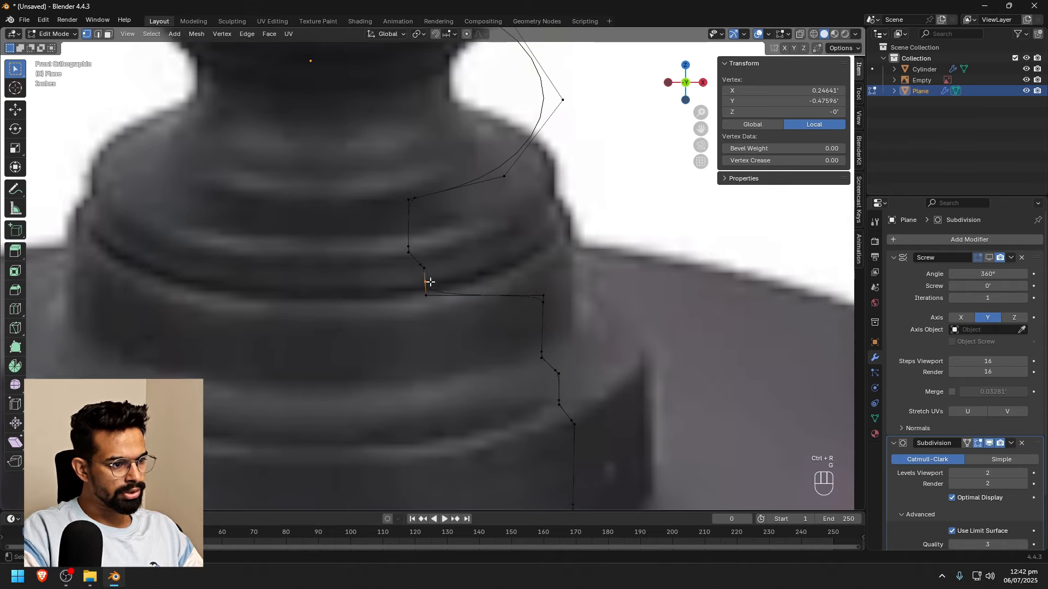
pyautogui.click(429, 282)
pyautogui.press('g')
pyautogui.press('g')
pyautogui.click(435, 289)
pyautogui.scroll(-2, 519, 269)
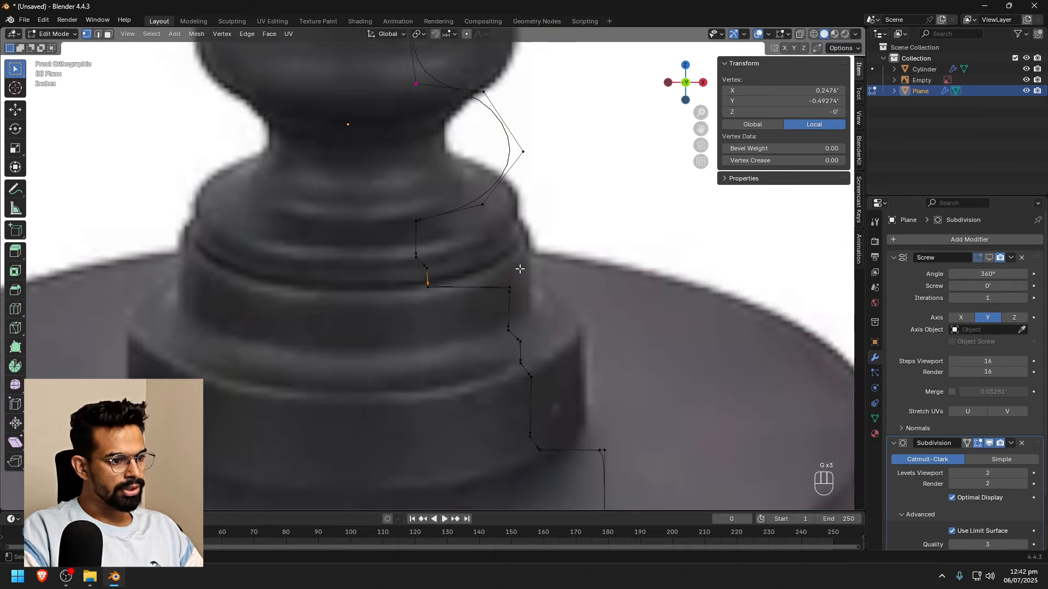
# Add a supporting vertex on the neck segment just above the bulb and slide it down close to the creased corner, about Y 0.141'
pyautogui.scroll(-1, 526, 206)
pyautogui.keyDown('shift'); pyautogui.moveTo(526, 206); pyautogui.dragTo(540, 332, button='middle'); pyautogui.keyUp('shift')
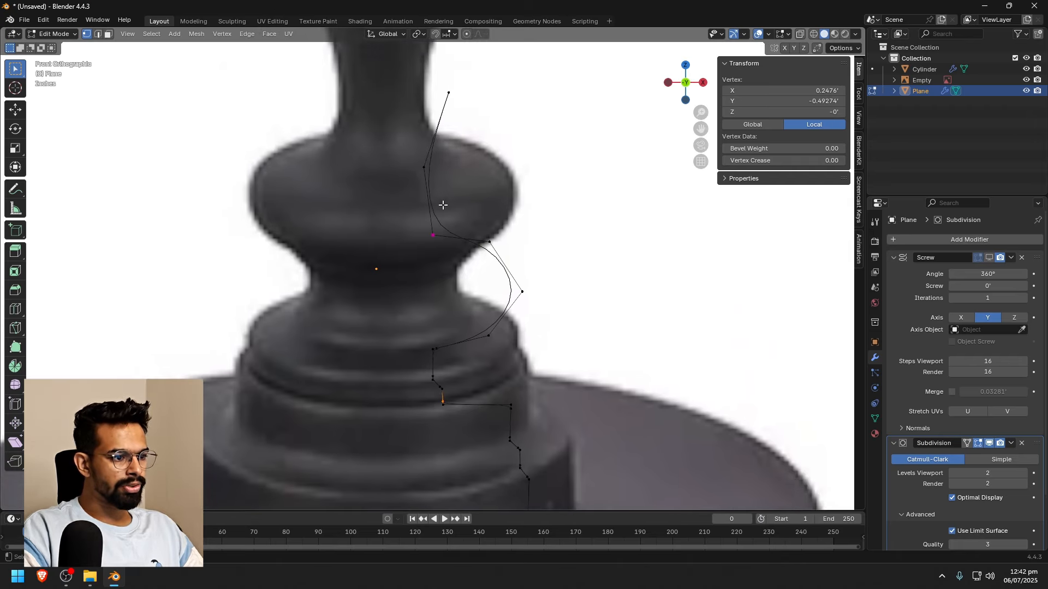
pyautogui.scroll(1, 448, 206)
pyautogui.hotkey('ctrl', 'r')
pyautogui.click(430, 197)
pyautogui.click(431, 197)
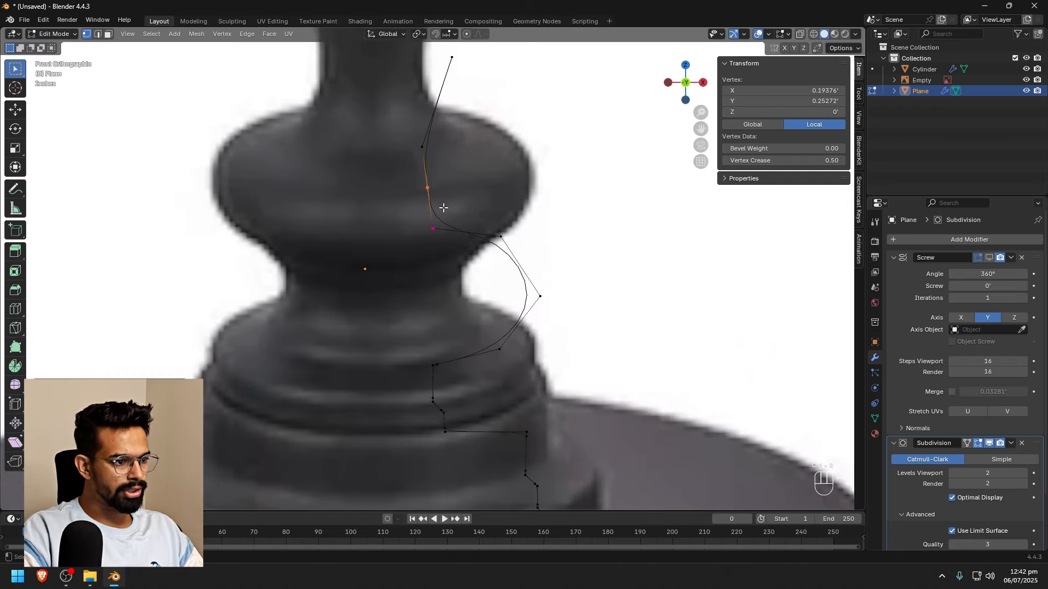
pyautogui.press('g')
pyautogui.press('g')
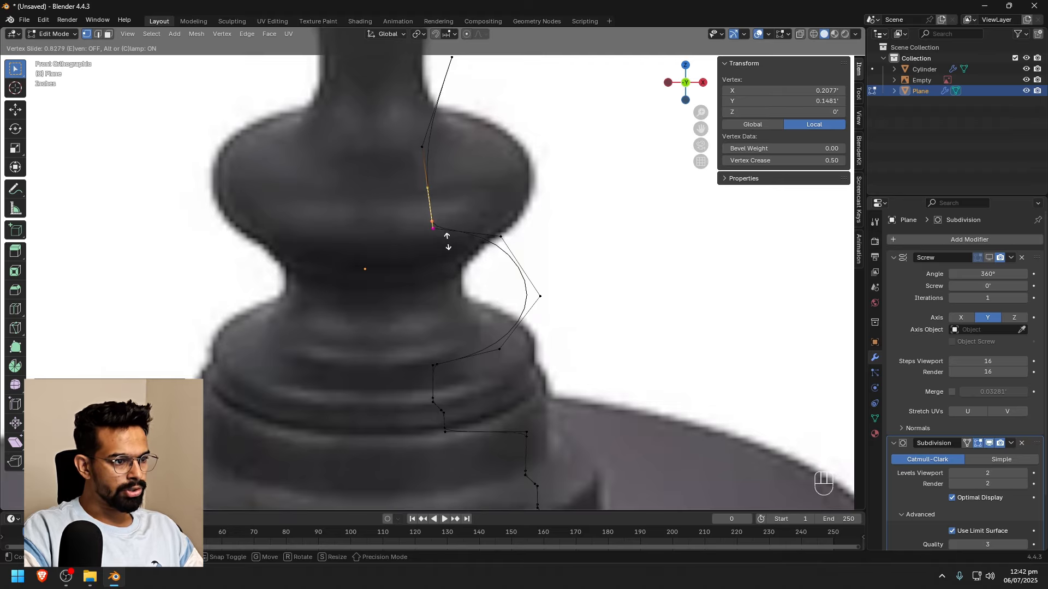
pyautogui.click(446, 242)
pyautogui.keyDown('shift'); pyautogui.moveTo(466, 185); pyautogui.dragTo(475, 221, button='middle'); pyautogui.keyUp('shift')
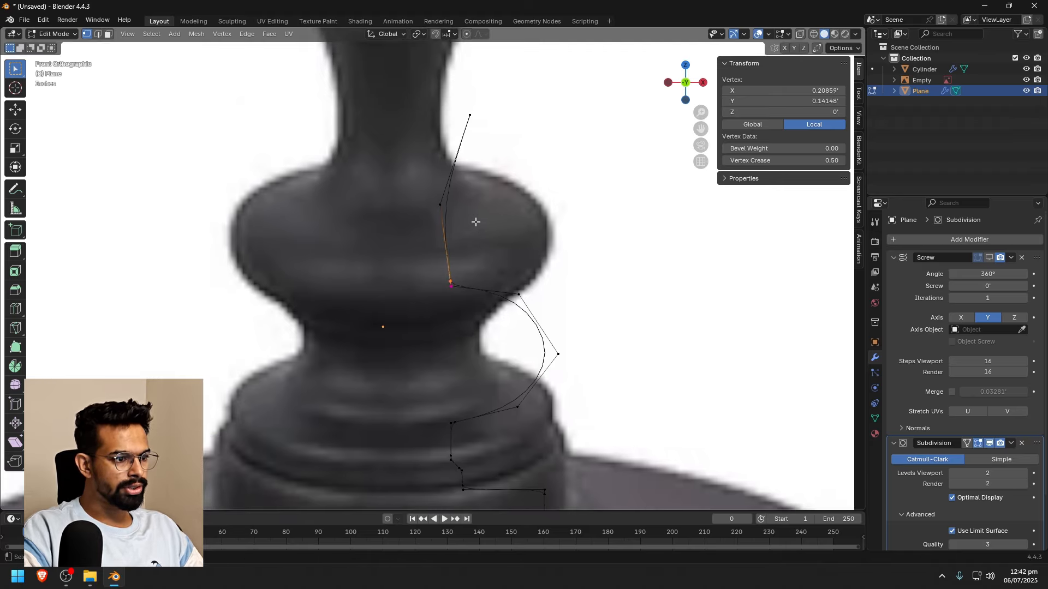
pyautogui.scroll(-3, 479, 224)
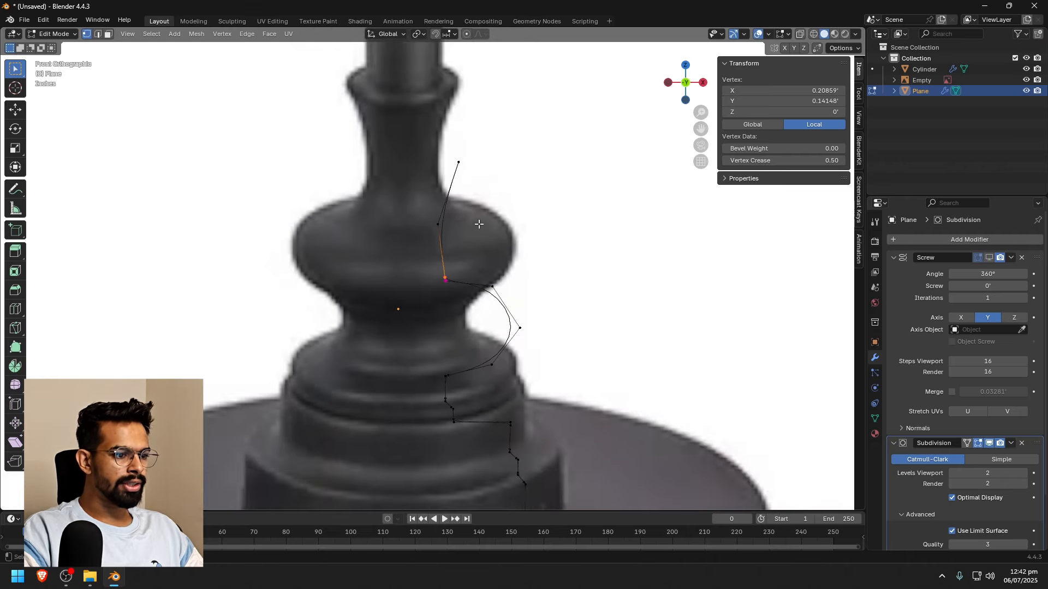
pyautogui.scroll(-1, 517, 239)
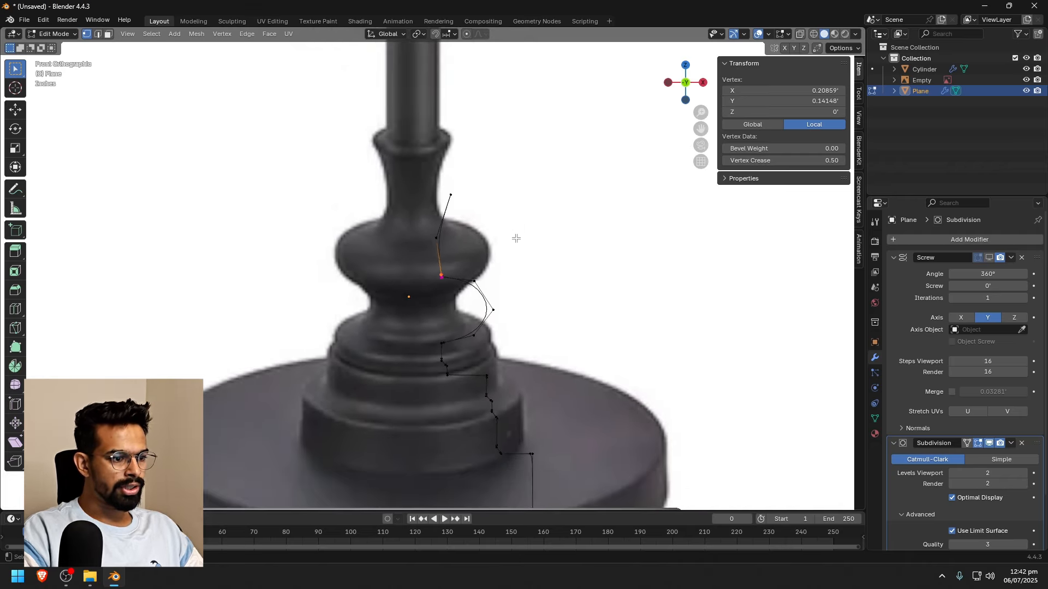
# Finish editing the profile and turn the Screw modifier's viewport display back on
pyautogui.press('Tab')
pyautogui.scroll(-1, 516, 240)
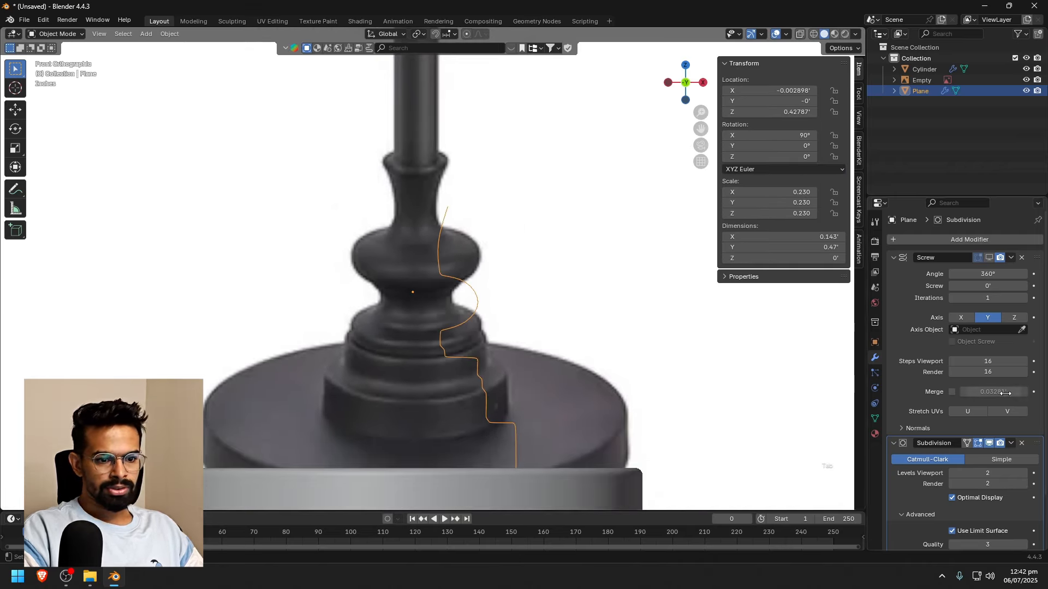
pyautogui.click(990, 258)
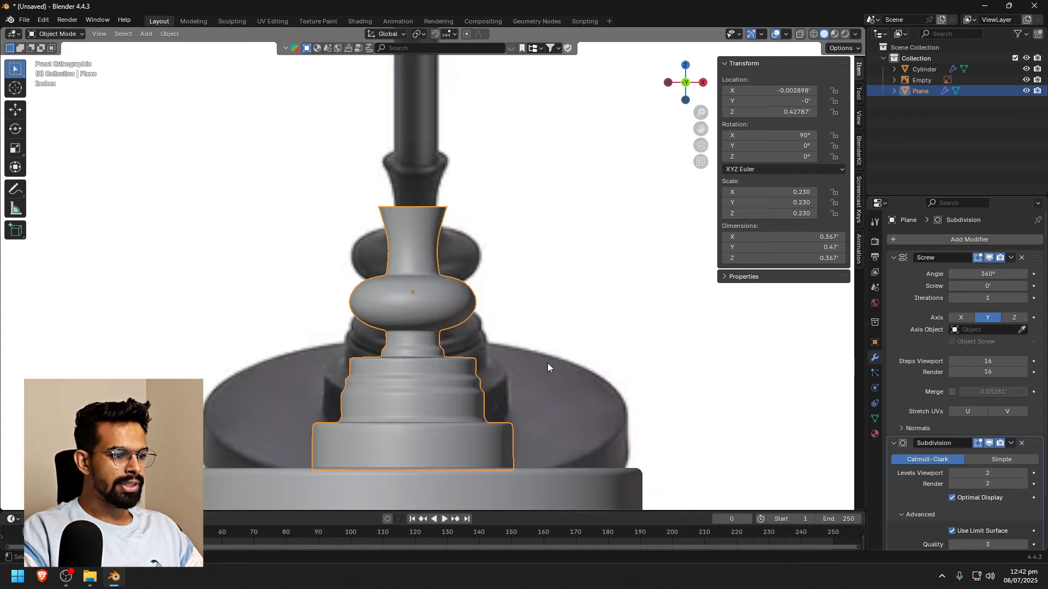
# Examine the revolved stem on the base disc from several angles and compare it with the full reference lamp and its pole
pyautogui.scroll(2, 552, 365)
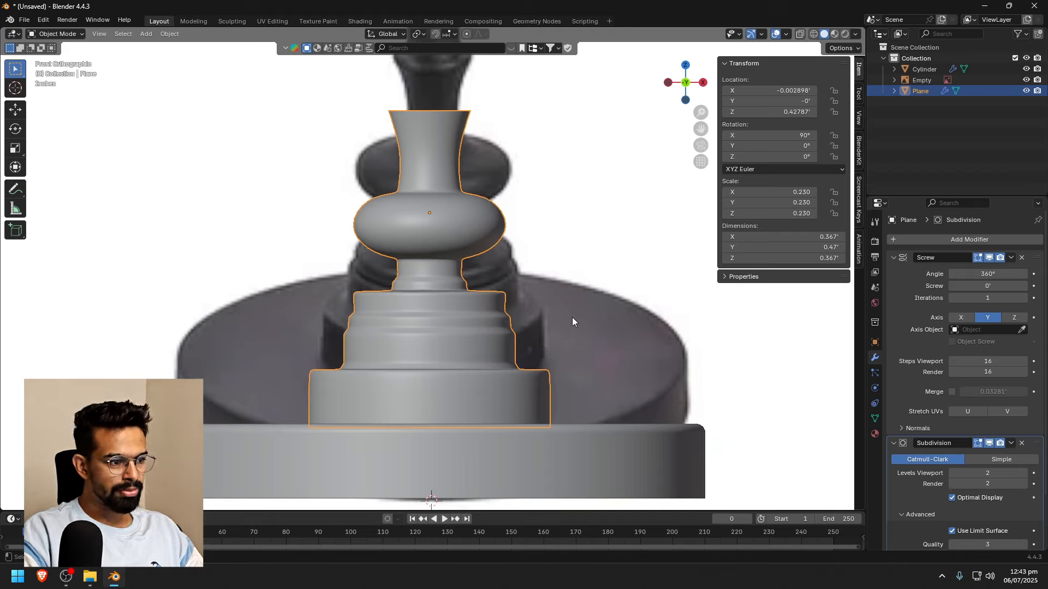
pyautogui.scroll(-3, 533, 273)
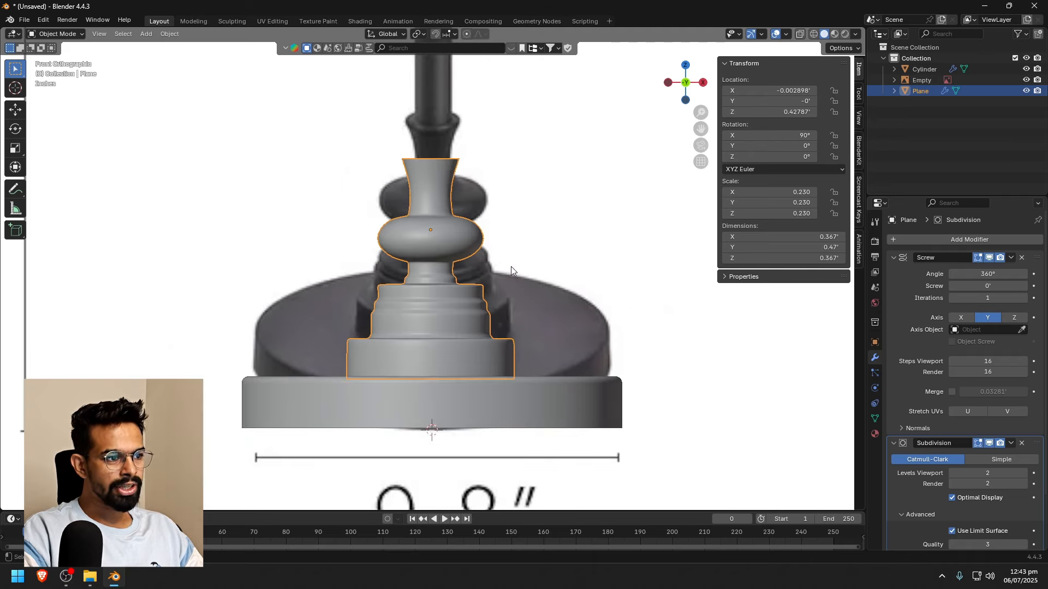
pyautogui.moveTo(511, 266); pyautogui.dragTo(544, 299, button='middle')
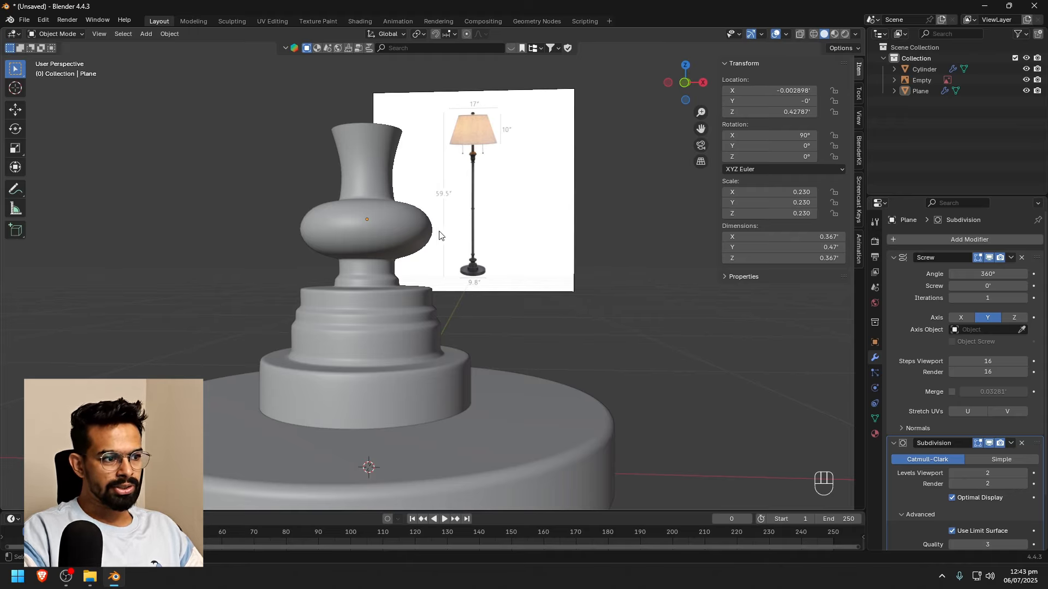
pyautogui.scroll(-3, 512, 338)
pyautogui.moveTo(567, 330); pyautogui.dragTo(591, 338, button='middle')
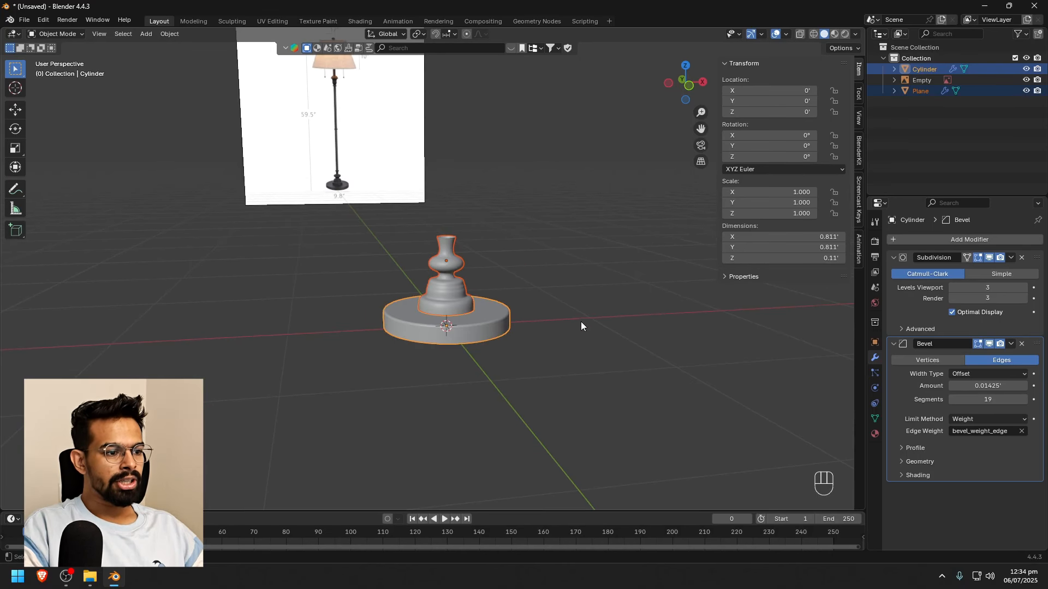
pyautogui.click(581, 322)
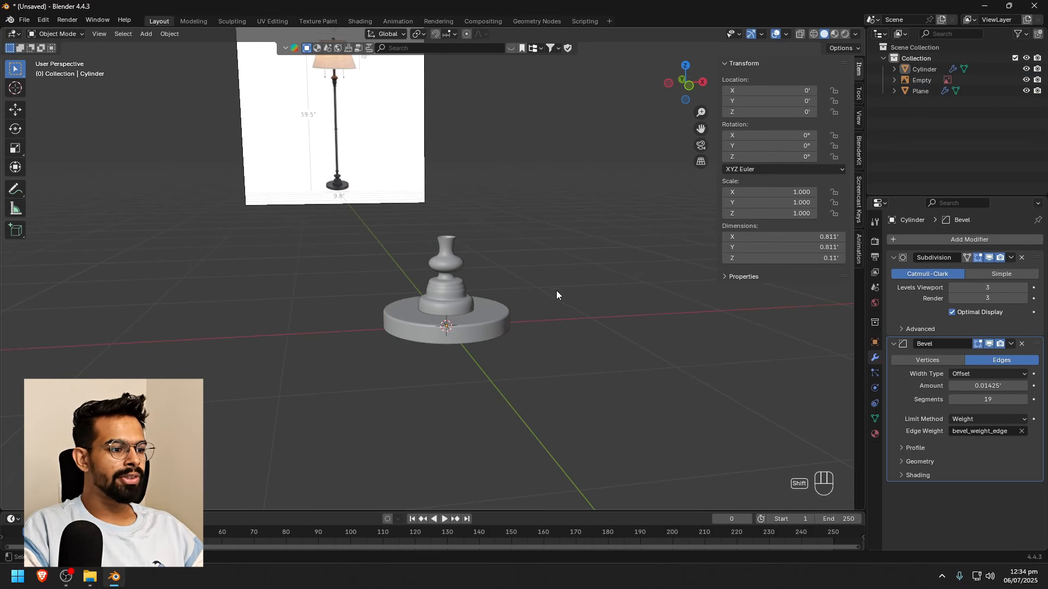
pyautogui.keyDown('shift'); pyautogui.moveTo(554, 293); pyautogui.dragTo(614, 381, button='middle'); pyautogui.keyUp('shift')
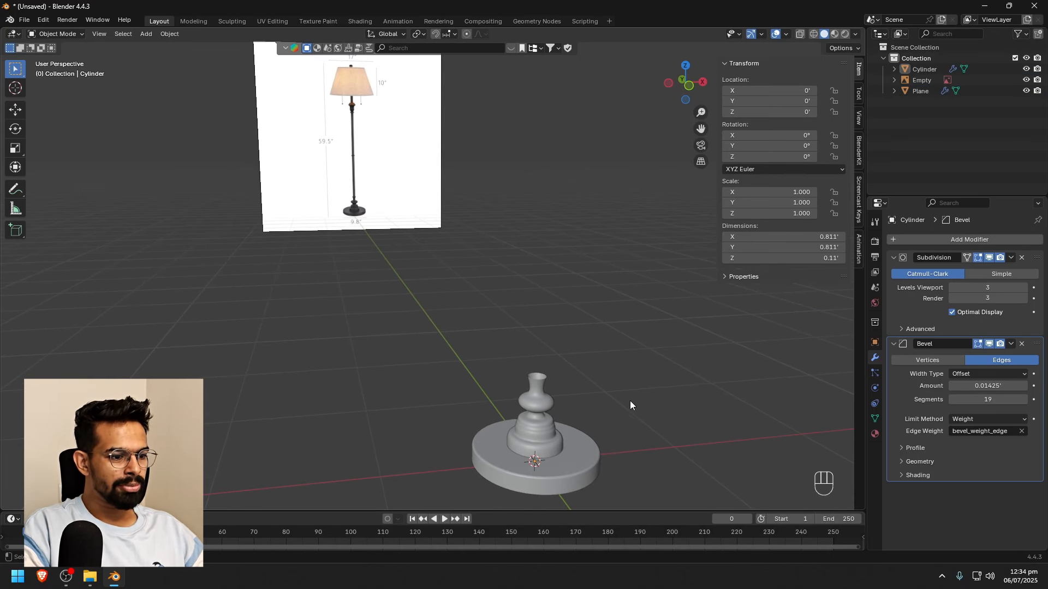
pyautogui.keyDown('alt'); pyautogui.moveTo(639, 396); pyautogui.dragTo(587, 340, button='middle'); pyautogui.keyUp('alt')
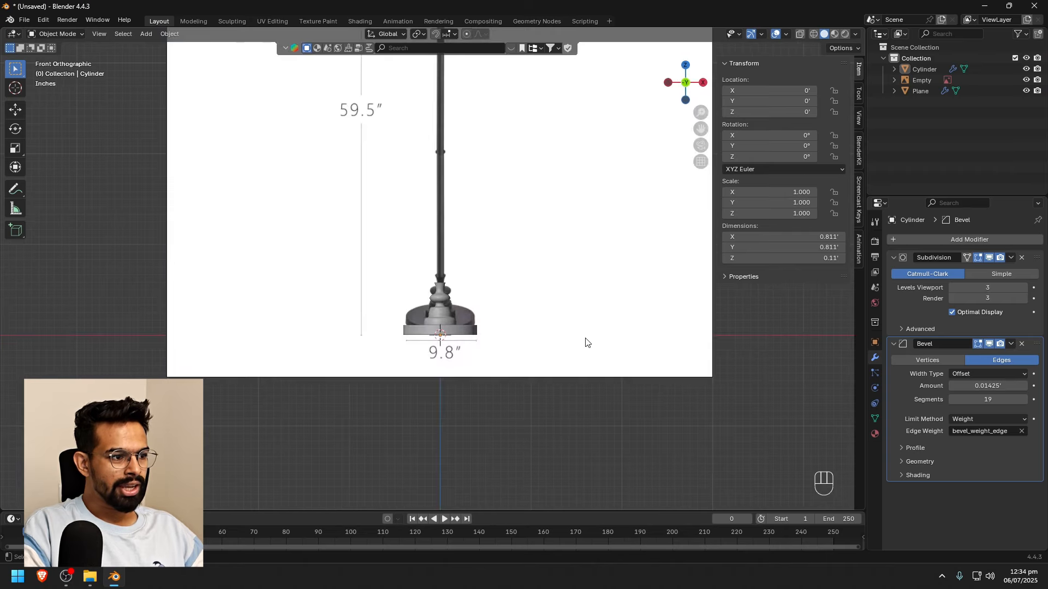
pyautogui.keyDown('shift'); pyautogui.moveTo(535, 297); pyautogui.dragTo(573, 432, button='middle'); pyautogui.keyUp('shift')
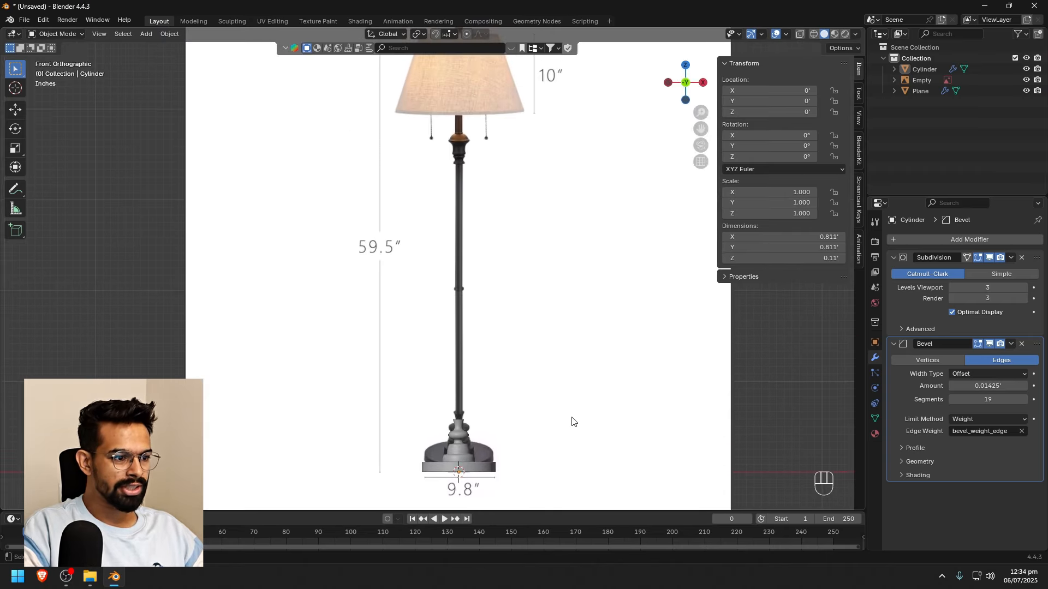
pyautogui.scroll(2, 478, 403)
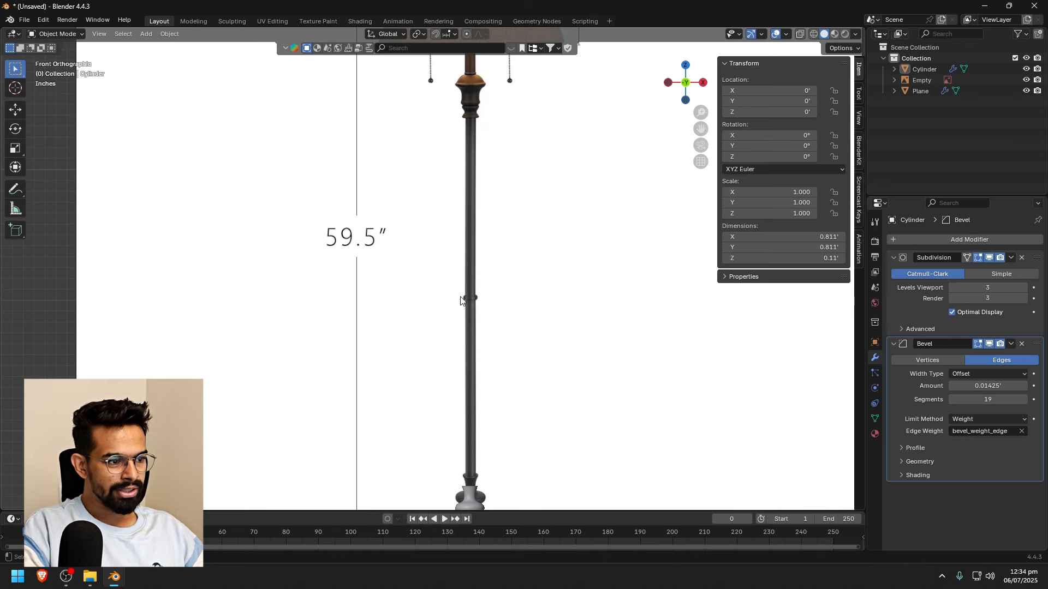
pyautogui.scroll(-3, 521, 339)
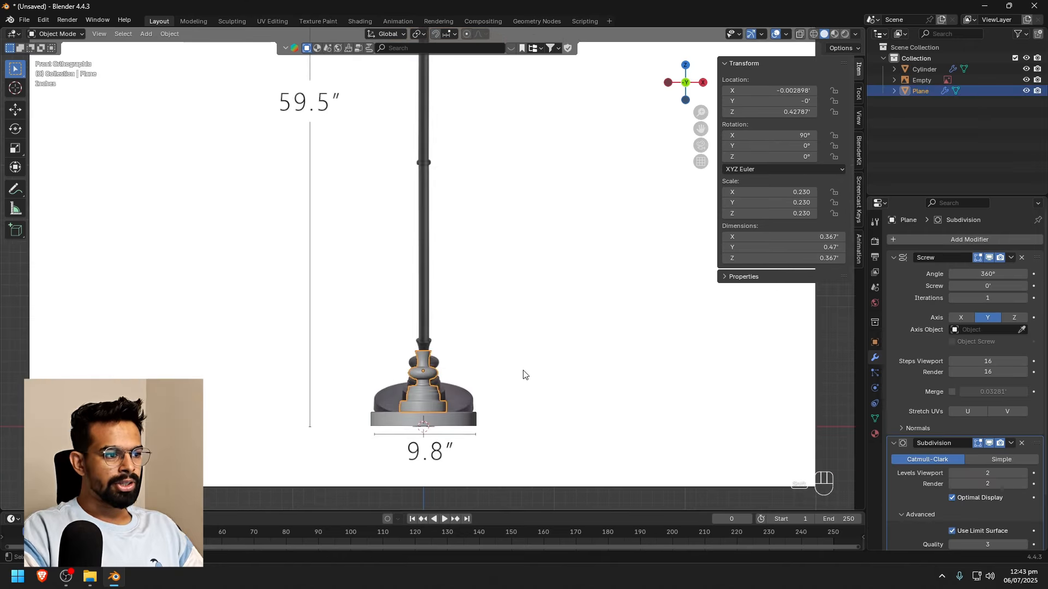
pyautogui.scroll(-1, 507, 339)
pyautogui.scroll(-3, 494, 327)
# Clear the selection, add a cylinder mesh and scale it uniformly down to about 0.115' in size
pyautogui.hotkey('alt', 'a')
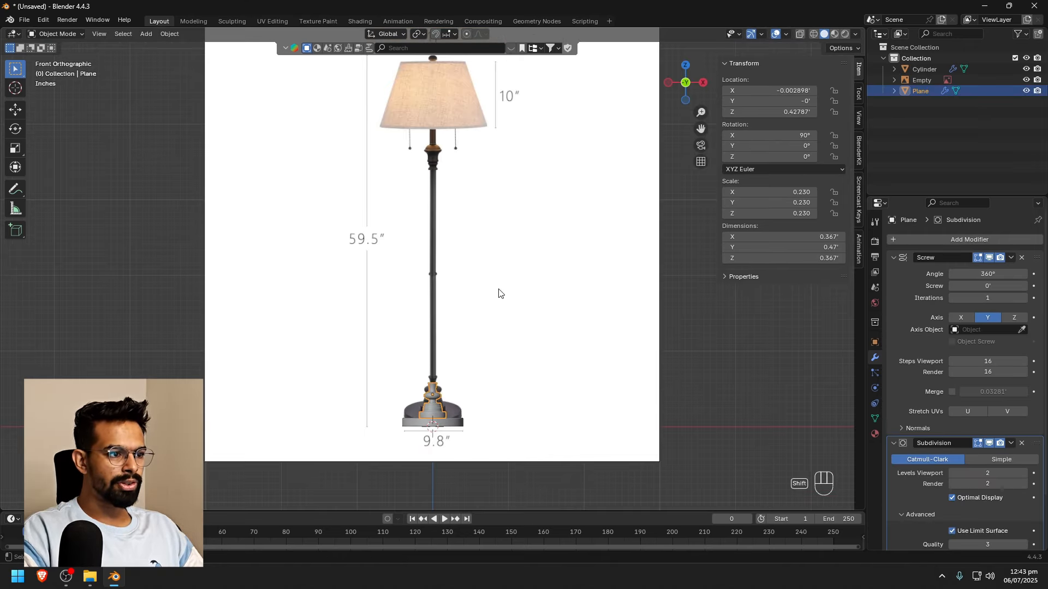
pyautogui.hotkey('shift', 'a')
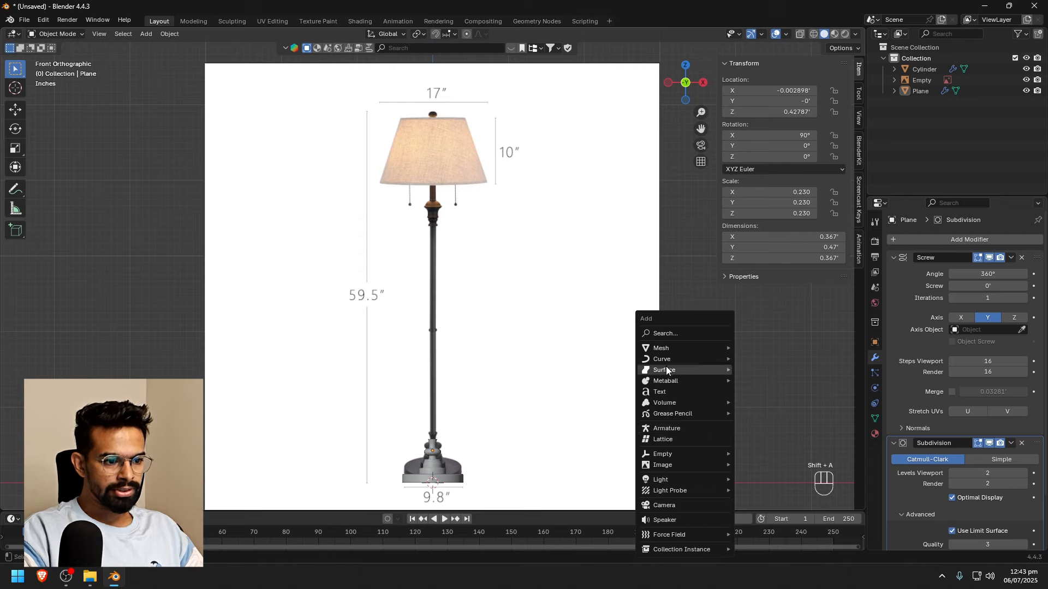
pyautogui.moveTo(666, 381)
pyautogui.moveTo(666, 346)
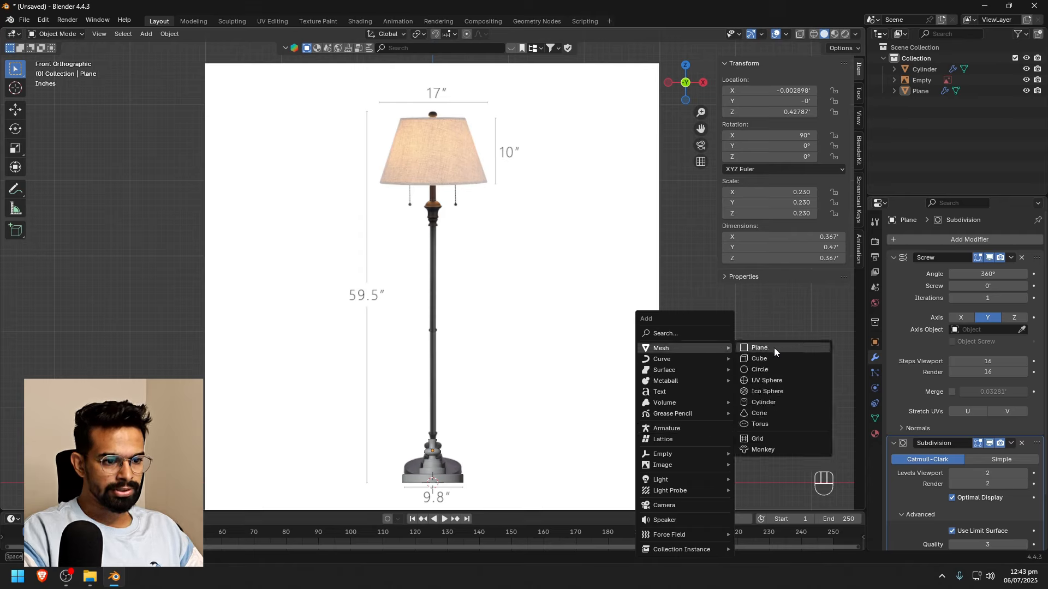
pyautogui.click(768, 403)
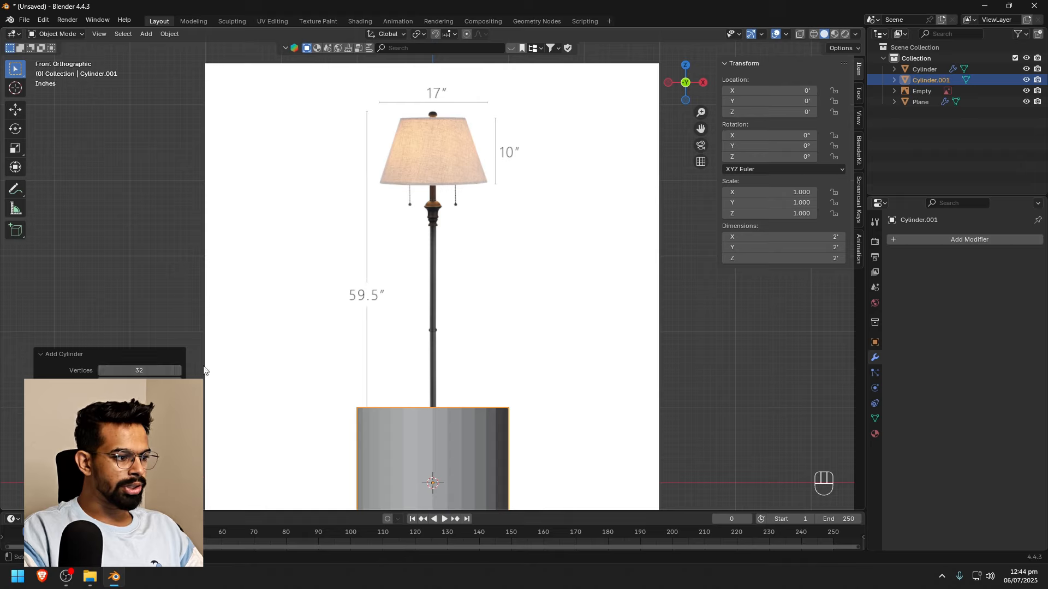
pyautogui.click(732, 371)
pyautogui.click(489, 427)
pyautogui.press('s')
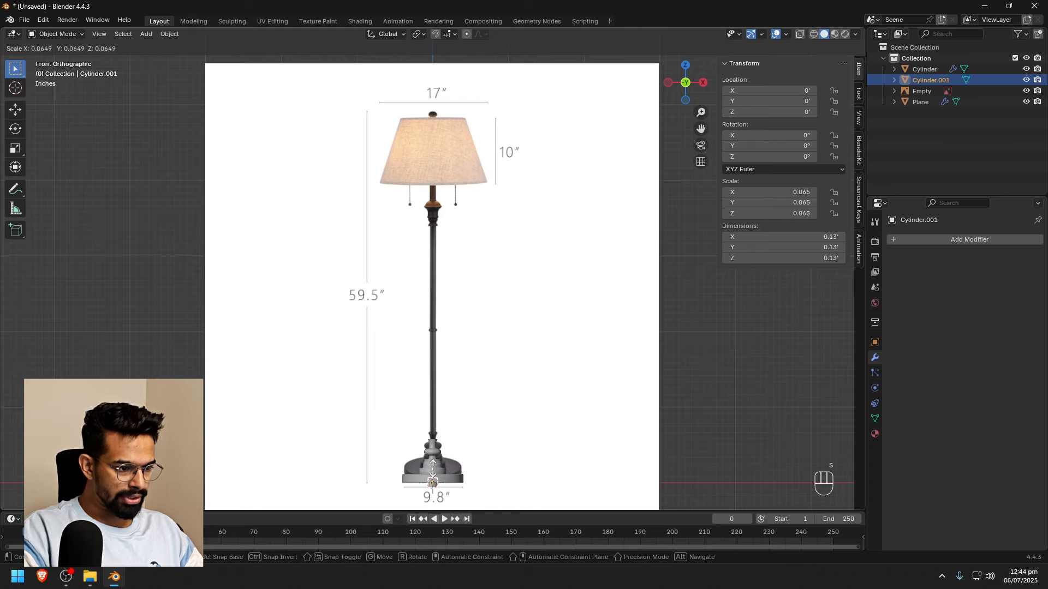
pyautogui.click(432, 475)
# Move the small cylinder up along Z to about 0.613', at the top of the revolved stem
pyautogui.press('g')
pyautogui.press('z')
pyautogui.press('z')
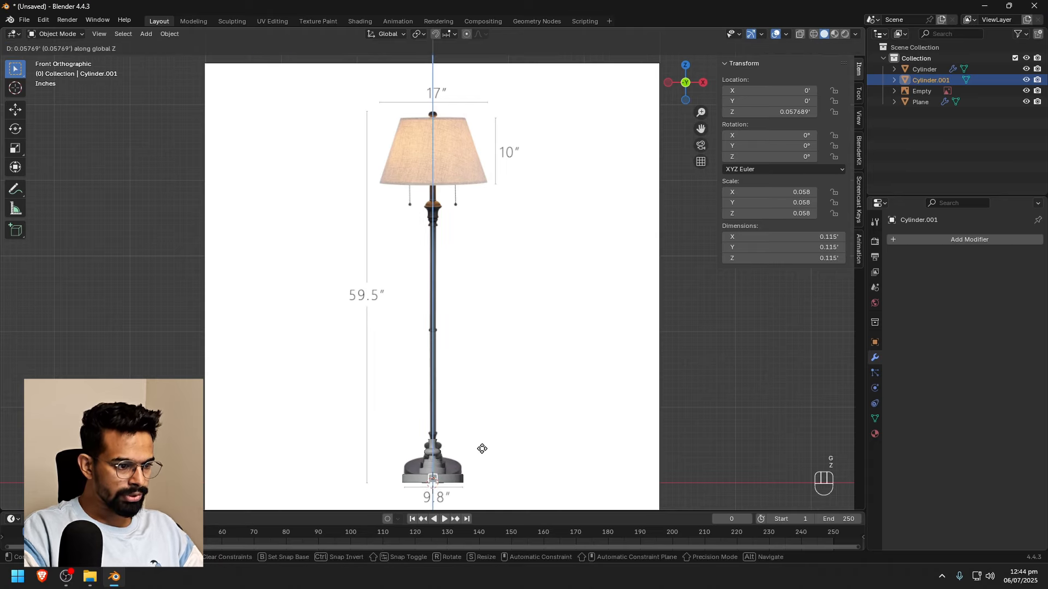
pyautogui.click(471, 412)
# Set the cylinder's X and Y dimensions to 1"
pyautogui.scroll(5, 483, 424)
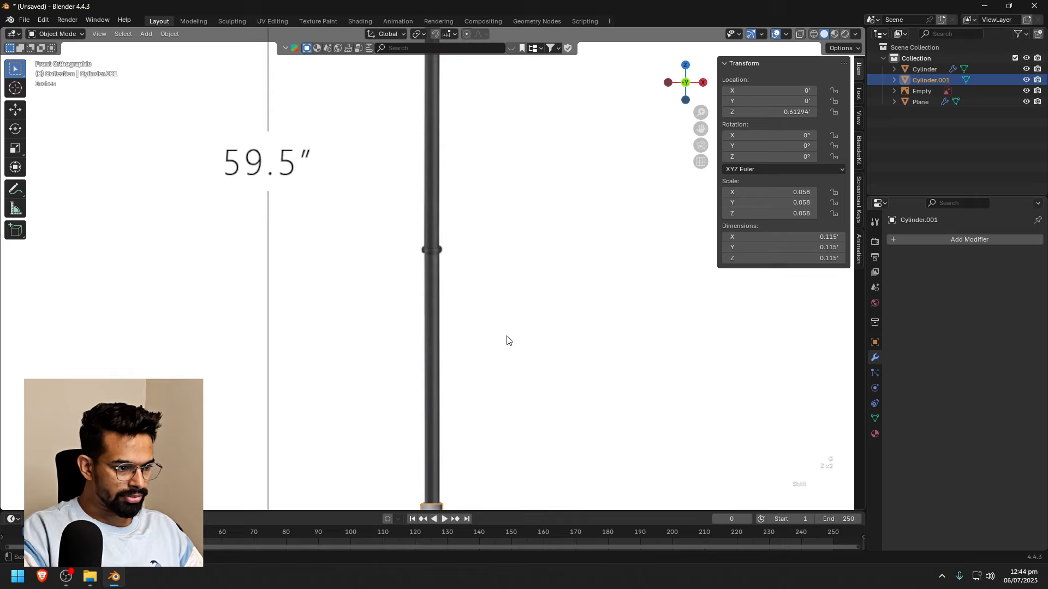
pyautogui.scroll(4, 460, 329)
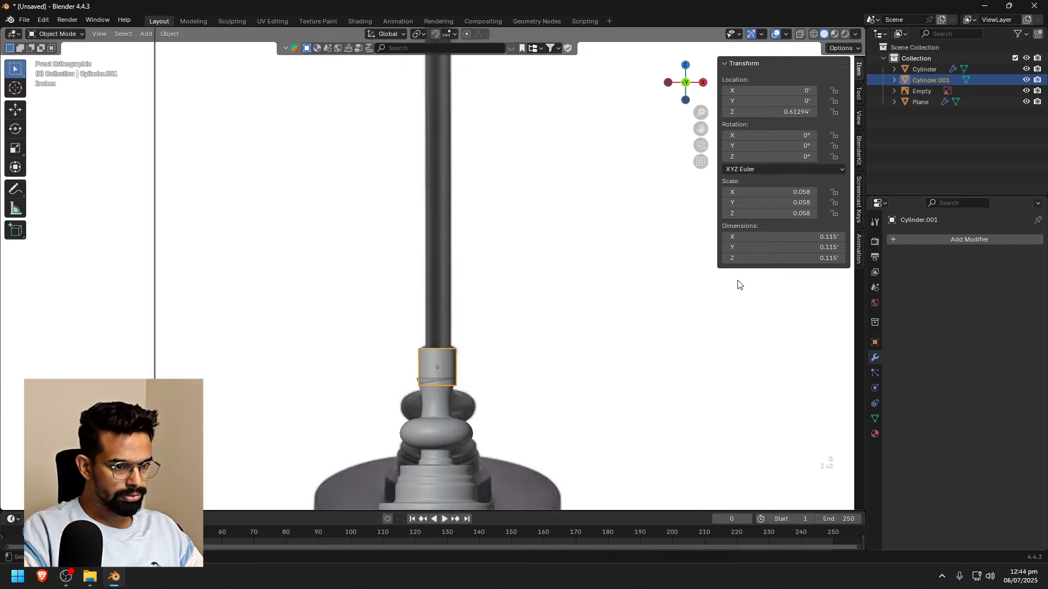
pyautogui.moveTo(765, 235)
pyautogui.mouseDown()
pyautogui.moveTo(766, 248)
pyautogui.moveTo(758, 238)
pyautogui.mouseUp()
pyautogui.write('1')
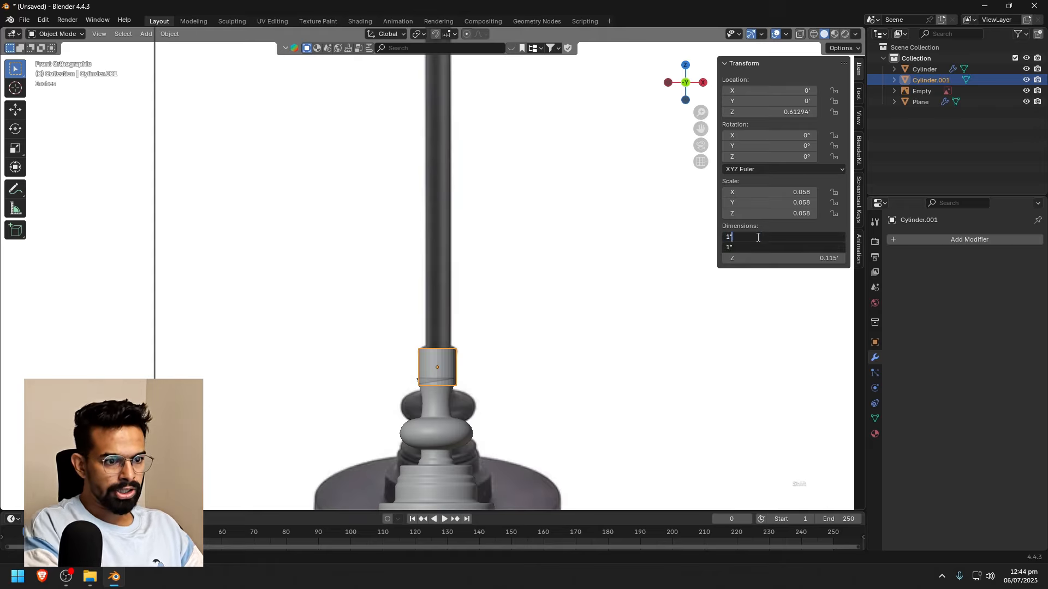
pyautogui.write('"')
pyautogui.press('Return')
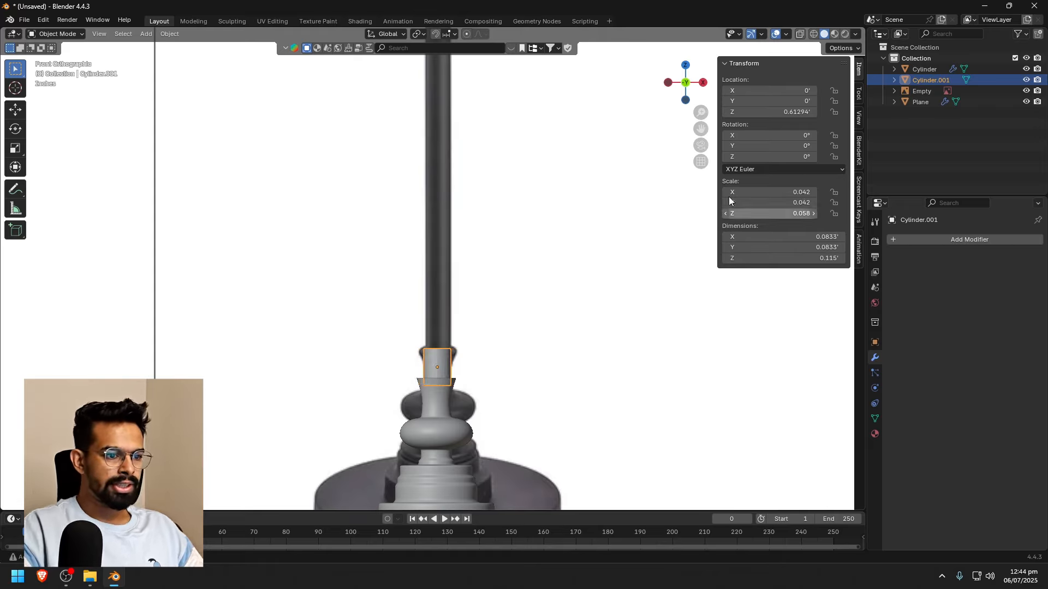
pyautogui.hotkey('ctrl', 'z')
pyautogui.hotkey('ctrl', 'z')
# Lengthen the cylinder to a Z dimension of about 3.36' and raise it along Z to about 2.213' to form the pole
pyautogui.scroll(-8, 518, 329)
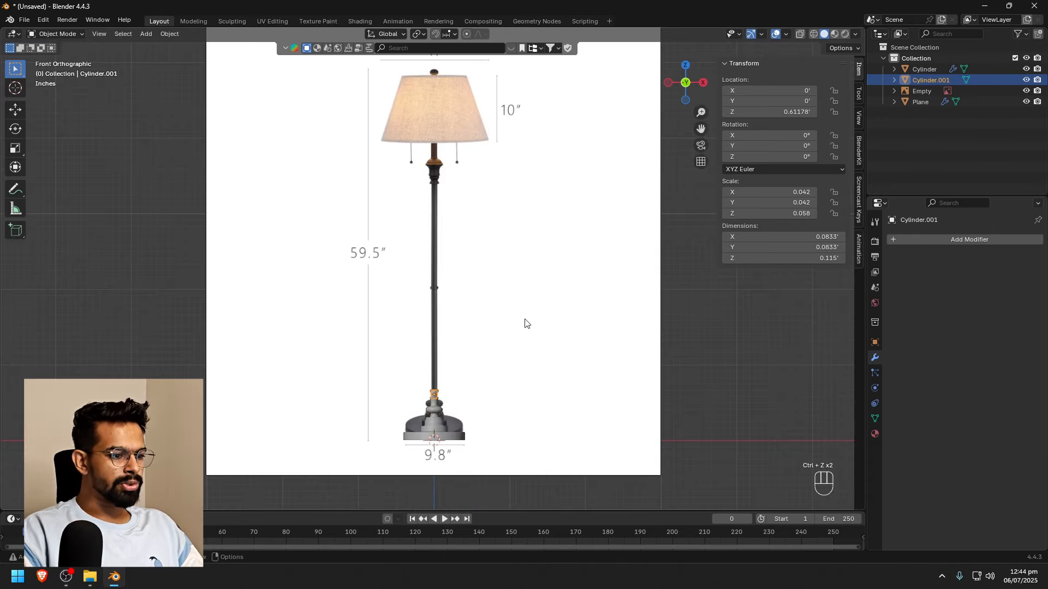
pyautogui.moveTo(755, 256); pyautogui.dragTo(803, 256)
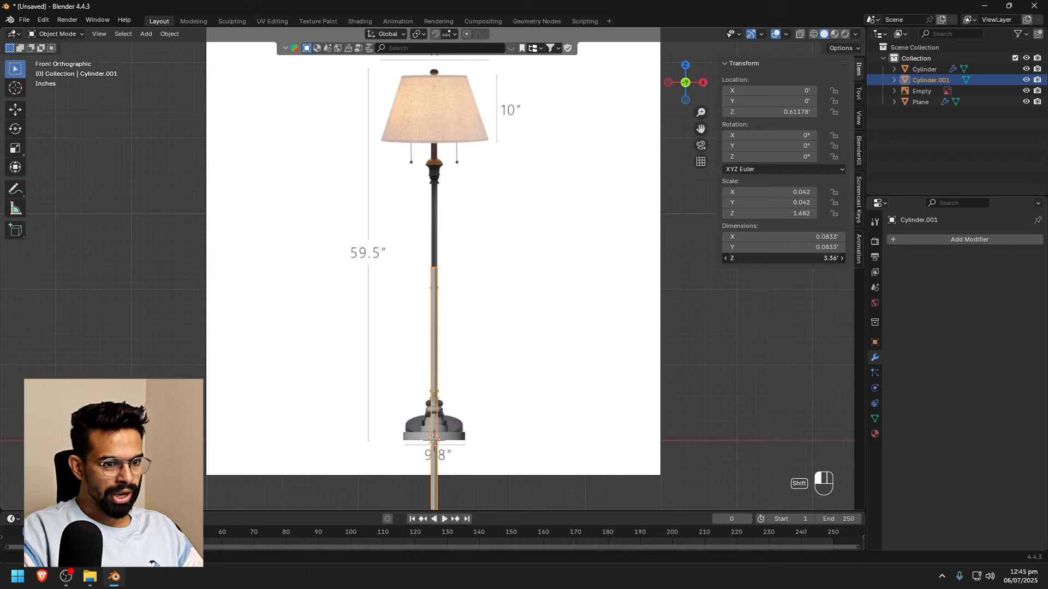
pyautogui.press('g')
pyautogui.press('z')
pyautogui.rightClick(506, 231)
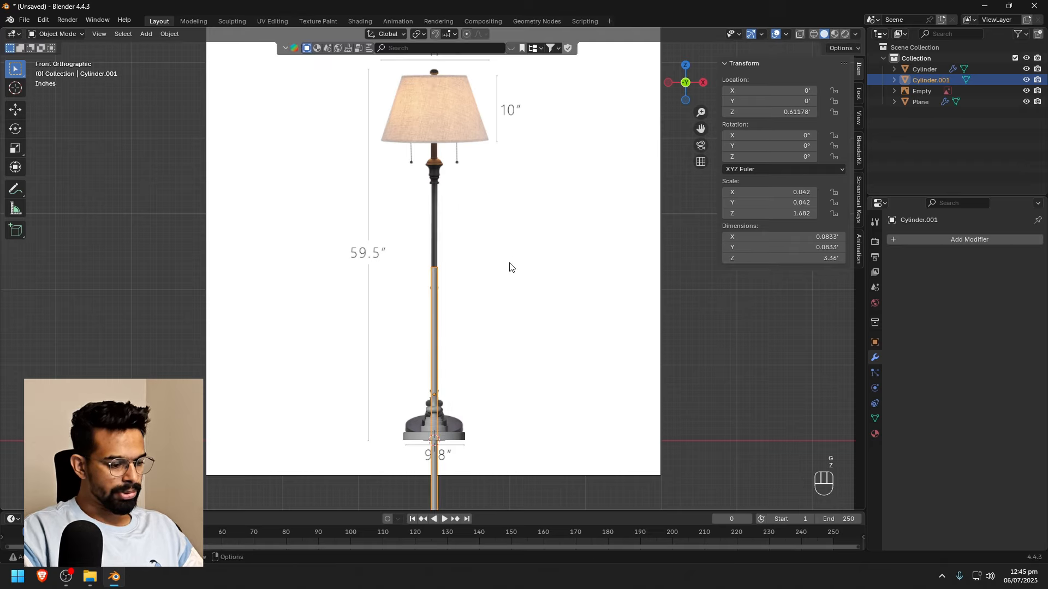
pyautogui.press('g')
pyautogui.press('z')
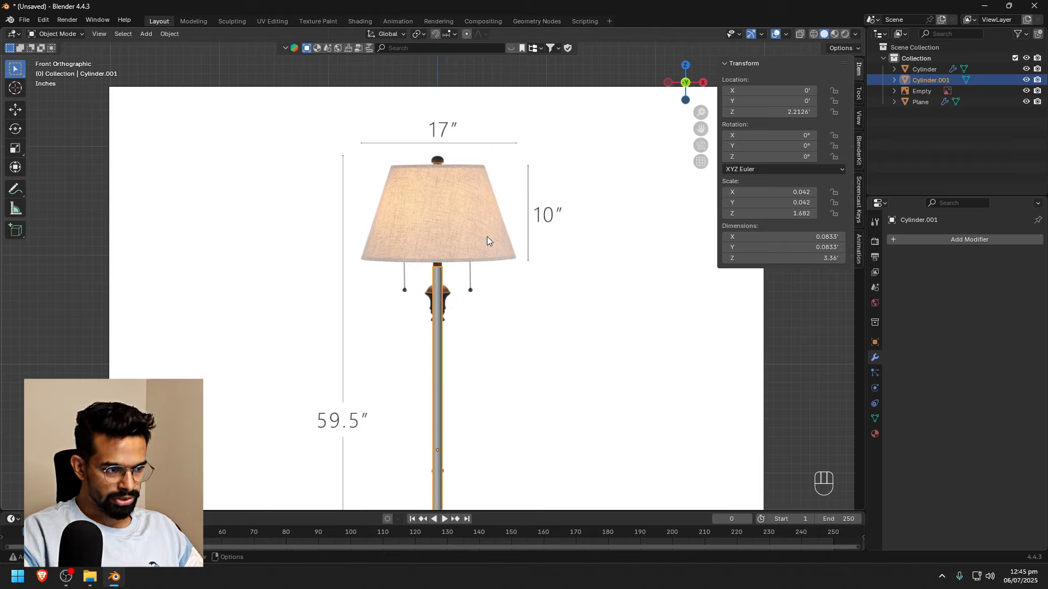
# Enter Edit Mode on the pole, enable X-ray and box-select all vertices at its top end
pyautogui.press('Tab')
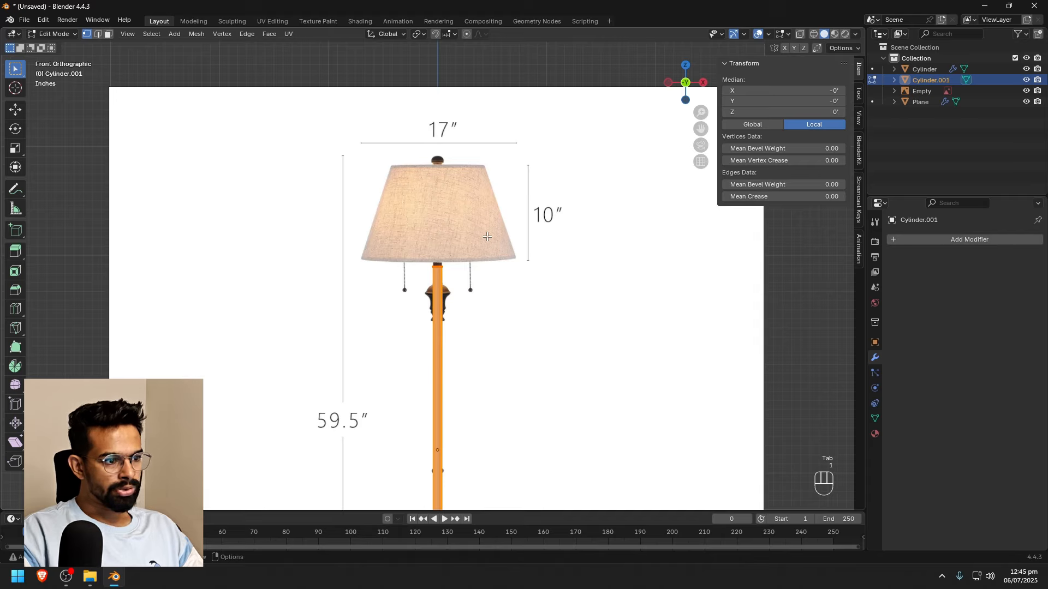
pyautogui.click(798, 34)
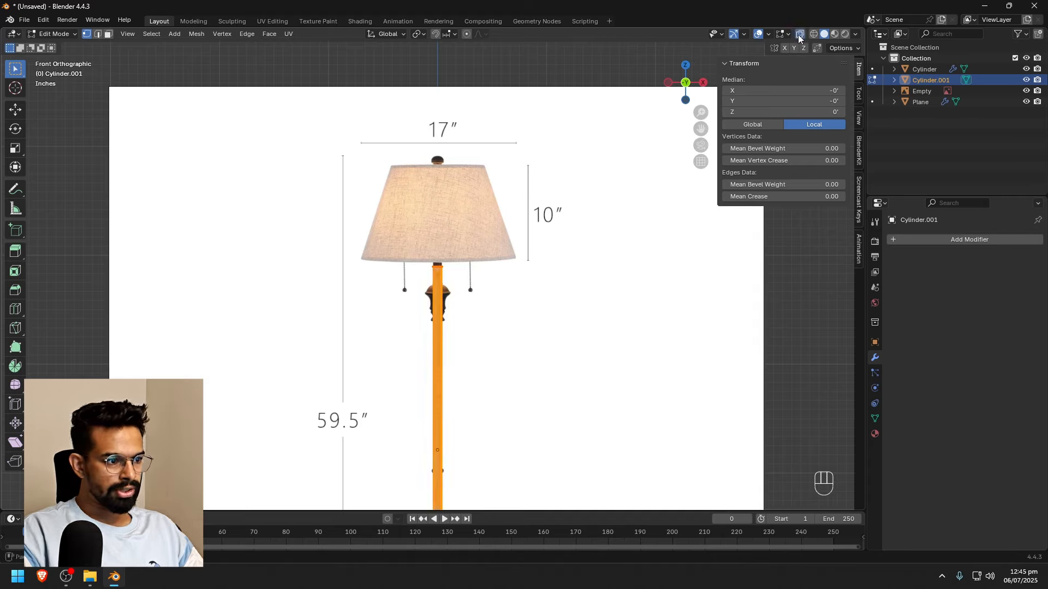
pyautogui.moveTo(394, 233); pyautogui.dragTo(512, 287)
pyautogui.scroll(5, 416, 285)
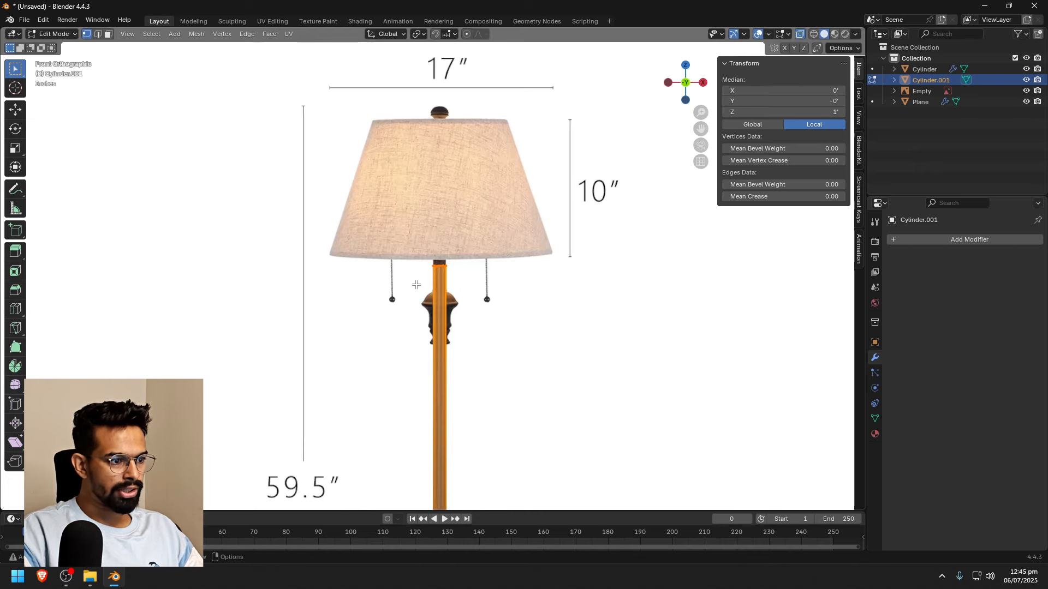
pyautogui.scroll(4, 426, 281)
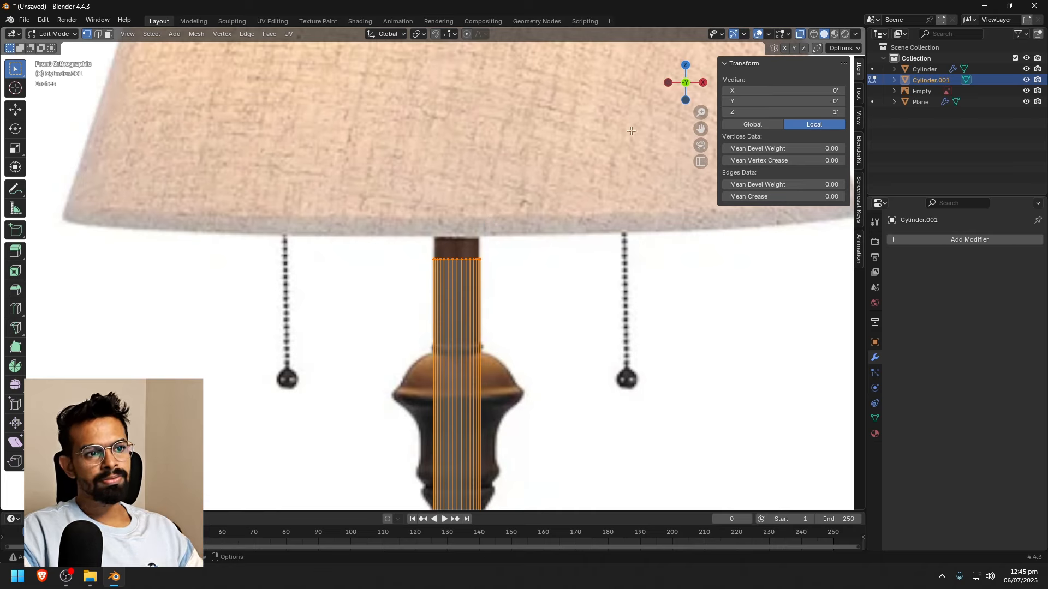
# Try to box-select the pole's top vertices with X-ray off and examine the selection around the rim
pyautogui.click(802, 33)
pyautogui.hotkey('alt', 'a')
pyautogui.moveTo(332, 197); pyautogui.dragTo(553, 292)
pyautogui.moveTo(547, 268); pyautogui.dragTo(667, 294, button='middle')
pyautogui.press('KP_Decimal')
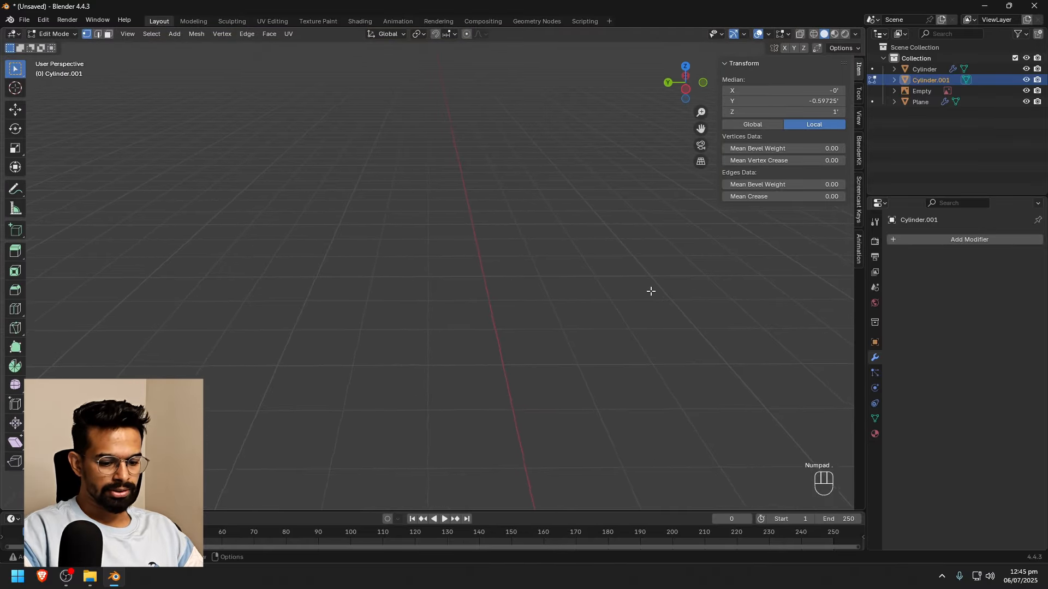
pyautogui.scroll(-2, 489, 322)
pyautogui.moveTo(540, 293); pyautogui.dragTo(456, 282, button='middle')
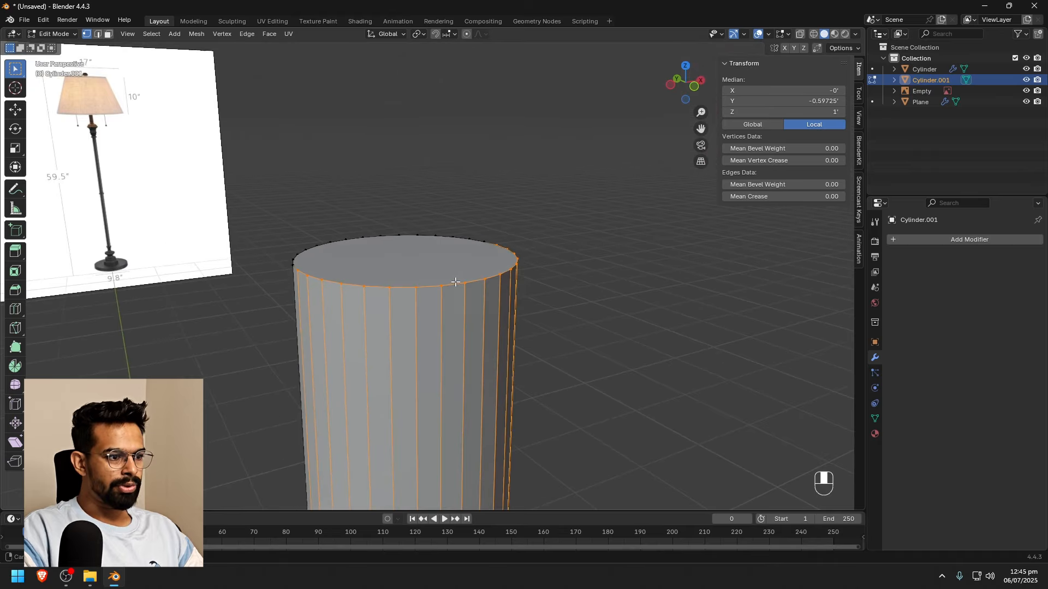
# Enable X-ray and box-select the full ring of vertices at the top of the pole
pyautogui.click(800, 34)
pyautogui.keyDown('alt'); pyautogui.moveTo(533, 293); pyautogui.dragTo(559, 266, button='middle'); pyautogui.keyUp('alt')
pyautogui.moveTo(194, 196); pyautogui.dragTo(609, 317)
pyautogui.moveTo(512, 248); pyautogui.dragTo(610, 285, button='middle')
pyautogui.scroll(-3, 548, 270)
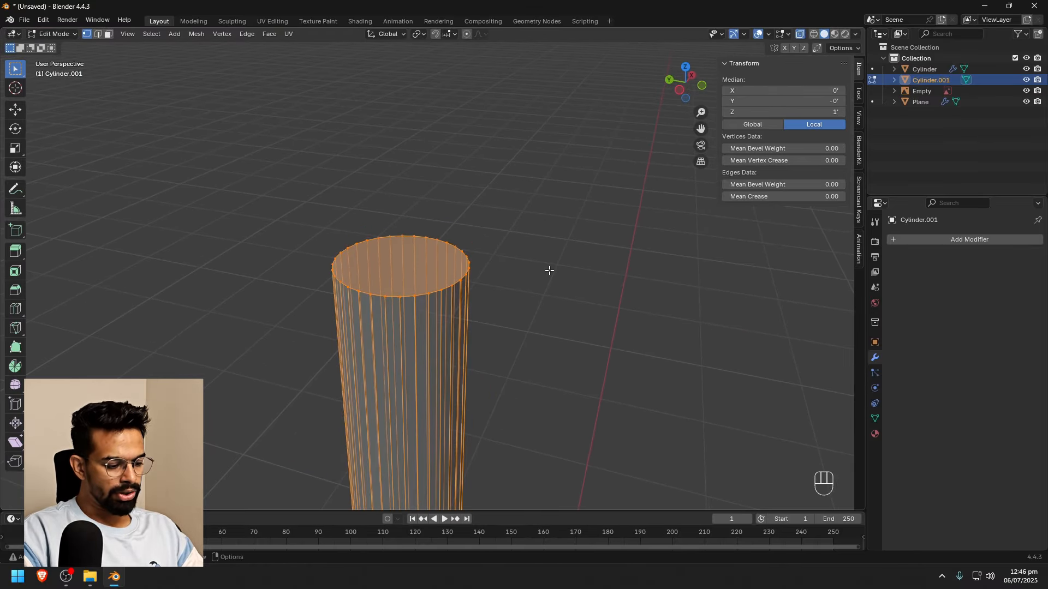
# Raise the pole's top vertices along Z in front view, bringing the pole to about 4.3' long
pyautogui.scroll(-3, 549, 270)
pyautogui.keyDown('alt'); pyautogui.moveTo(548, 271); pyautogui.dragTo(498, 270, button='middle'); pyautogui.keyUp('alt')
pyautogui.scroll(-14, 499, 270)
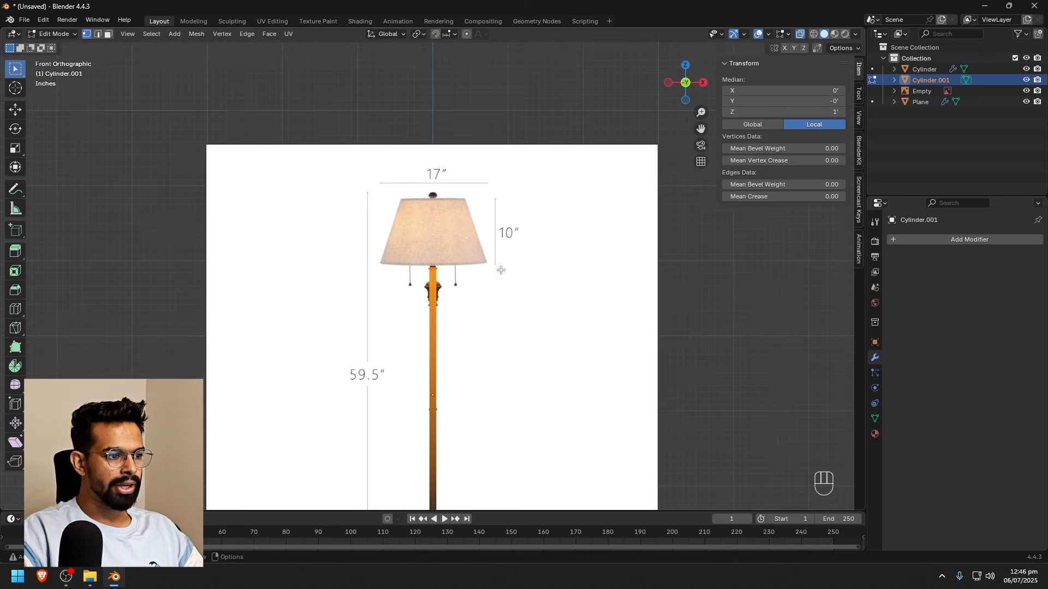
pyautogui.scroll(6, 501, 270)
pyautogui.keyDown('shift'); pyautogui.moveTo(479, 269); pyautogui.dragTo(491, 338, button='middle'); pyautogui.keyUp('shift')
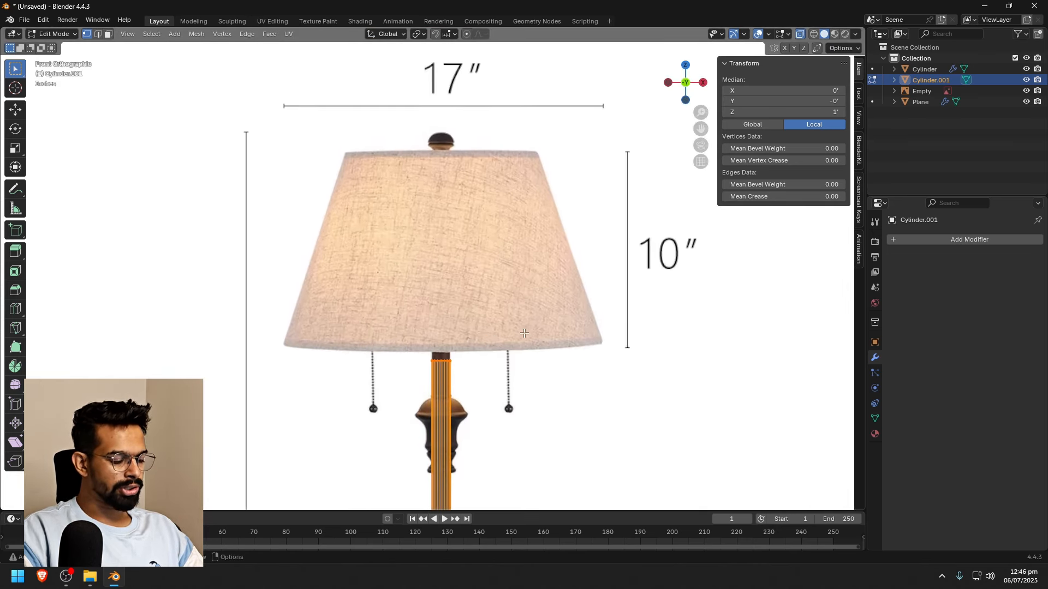
pyautogui.press('g')
pyautogui.press('z')
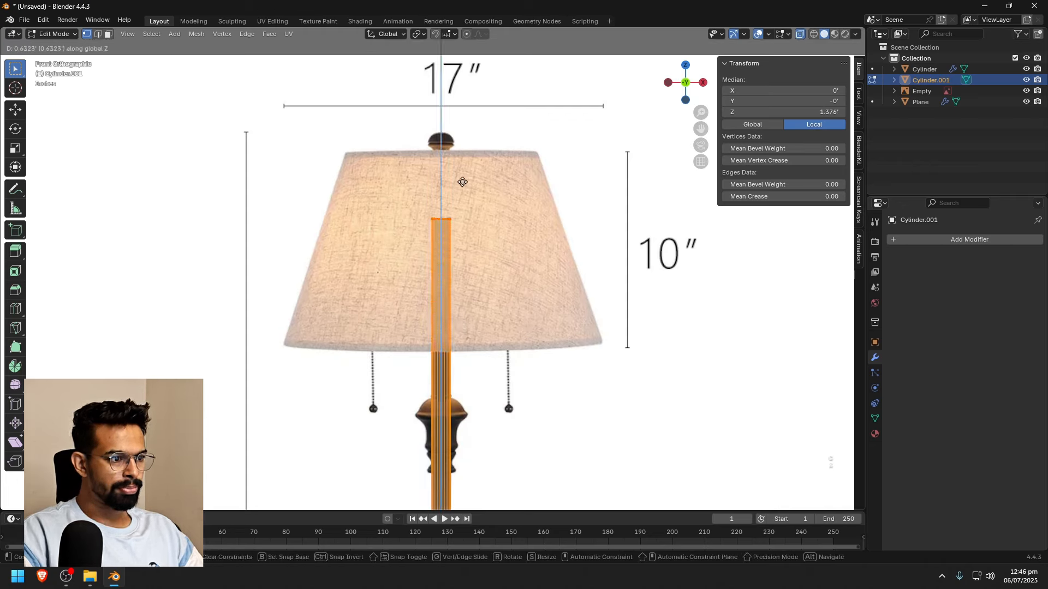
pyautogui.click(469, 115)
pyautogui.scroll(-5, 484, 173)
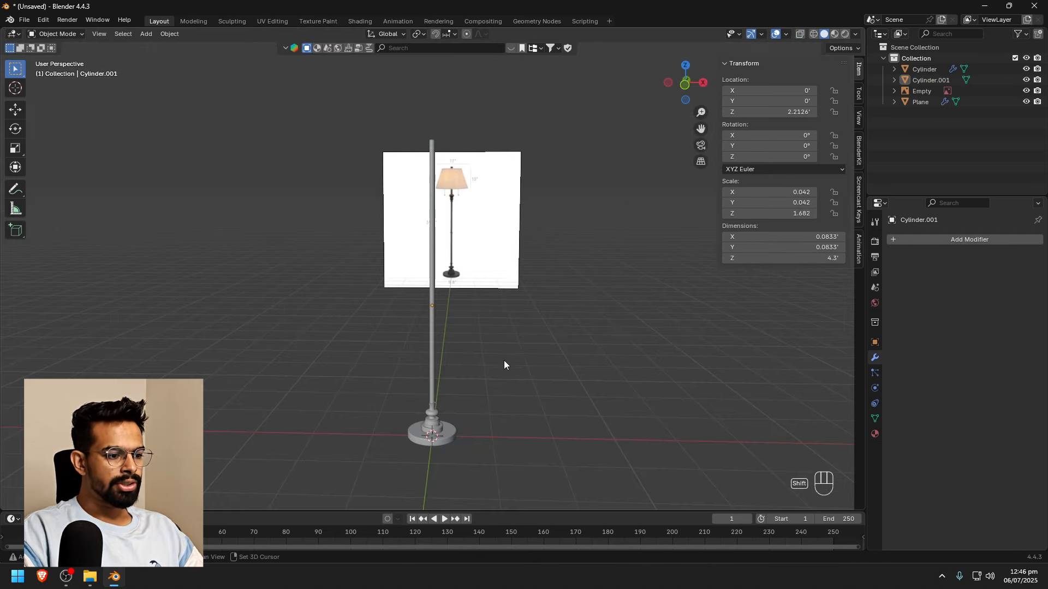
# Add a loop cut around the pole and slide it down to the upper edge of the reference's small mid-pole ring
pyautogui.keyDown('shift'); pyautogui.moveTo(488, 418); pyautogui.dragTo(492, 384, button='middle'); pyautogui.keyUp('shift')
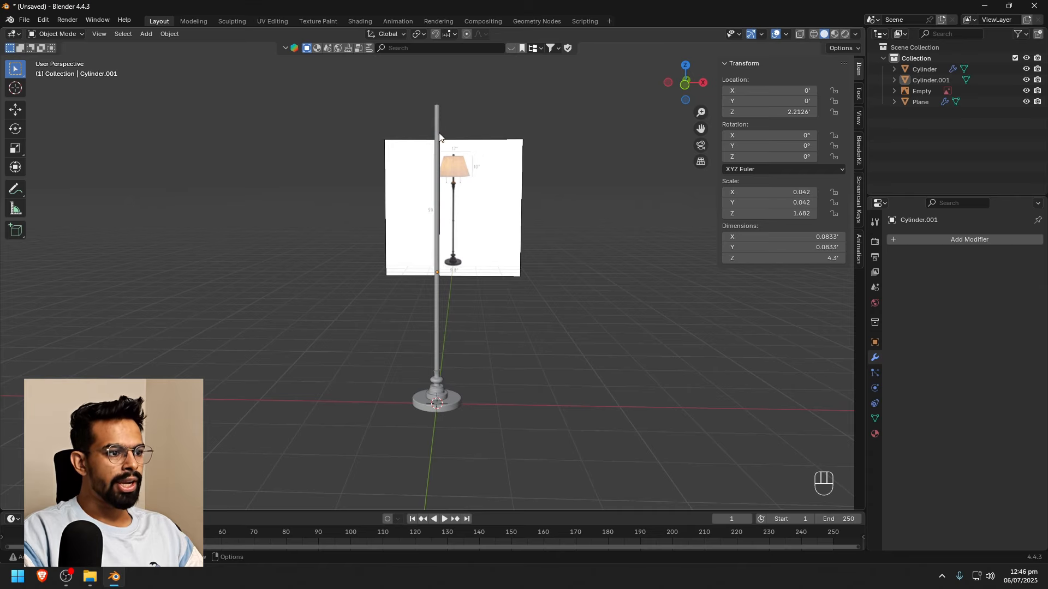
pyautogui.keyDown('shift'); pyautogui.moveTo(493, 330); pyautogui.dragTo(480, 359, button='middle'); pyautogui.keyUp('shift')
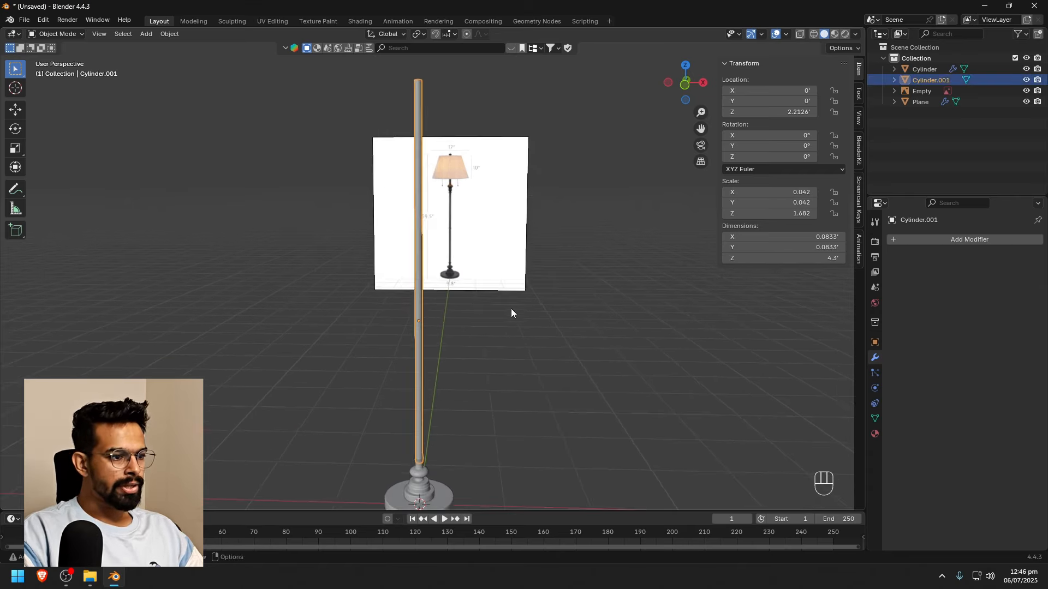
pyautogui.keyDown('alt'); pyautogui.moveTo(511, 309); pyautogui.dragTo(478, 308, button='middle'); pyautogui.keyUp('alt')
pyautogui.scroll(2, 426, 287)
pyautogui.keyDown('shift'); pyautogui.moveTo(437, 373); pyautogui.dragTo(456, 295, button='middle'); pyautogui.keyUp('shift')
pyautogui.scroll(5, 456, 304)
pyautogui.scroll(1, 450, 335)
pyautogui.keyDown('shift'); pyautogui.moveTo(451, 339); pyautogui.dragTo(406, 298, button='middle'); pyautogui.keyUp('shift')
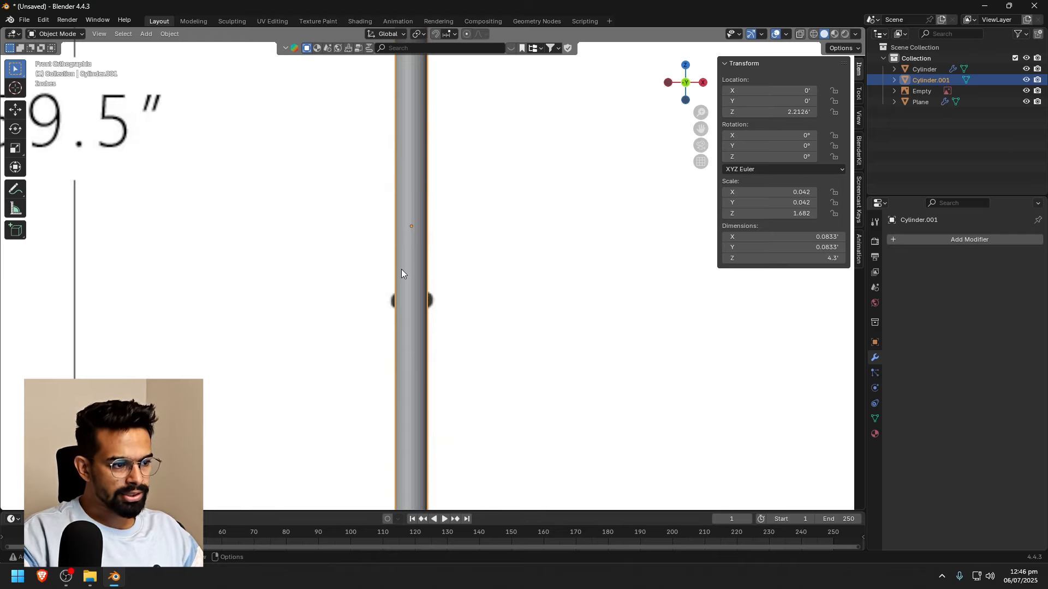
pyautogui.press('Tab')
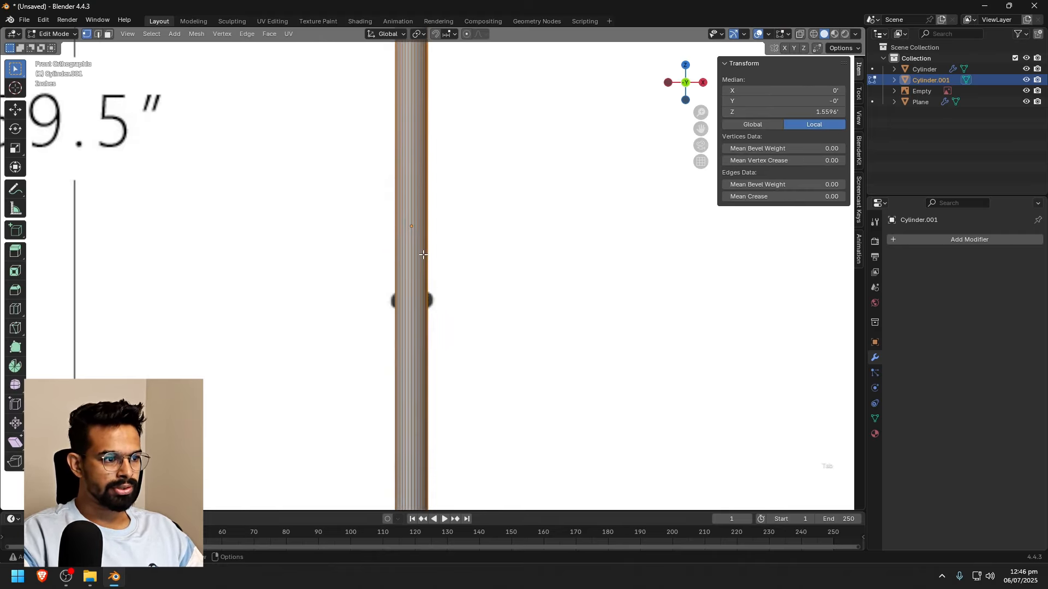
pyautogui.scroll(-3, 423, 255)
pyautogui.scroll(4, 437, 312)
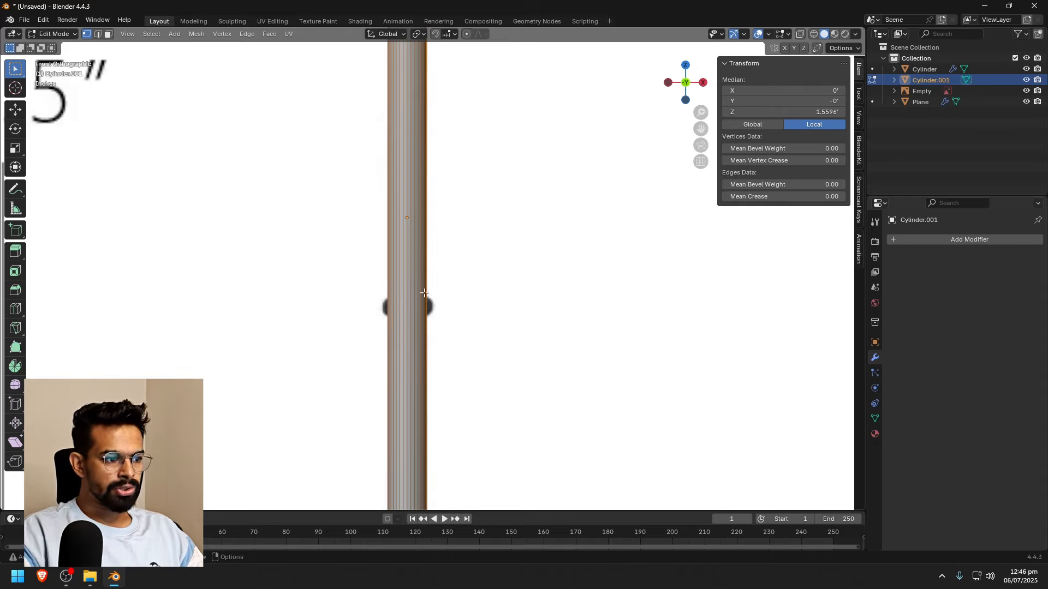
pyautogui.scroll(-4, 426, 233)
pyautogui.scroll(5, 410, 251)
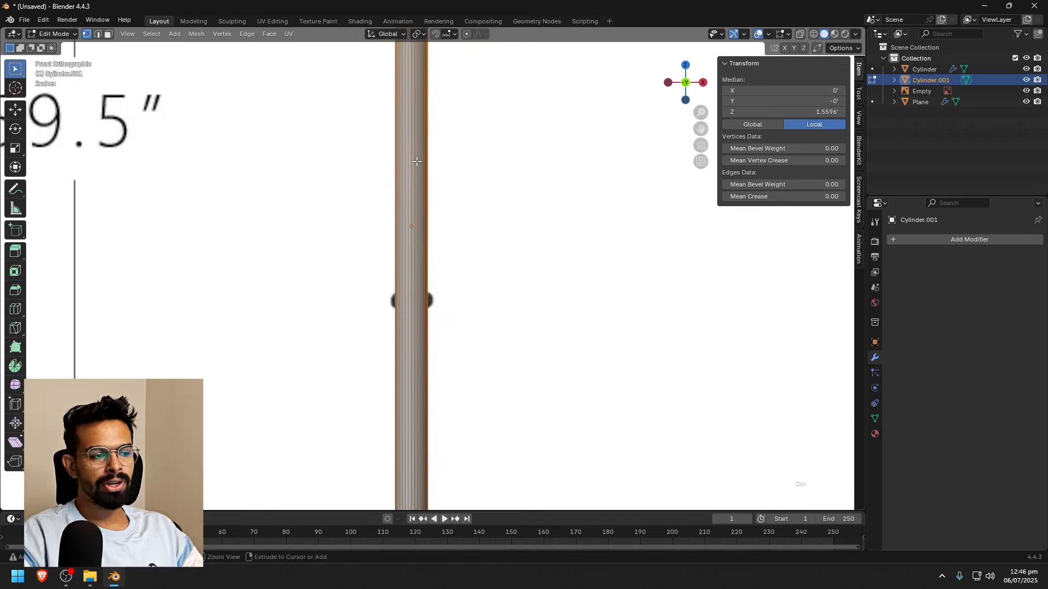
pyautogui.hotkey('ctrl', 'r')
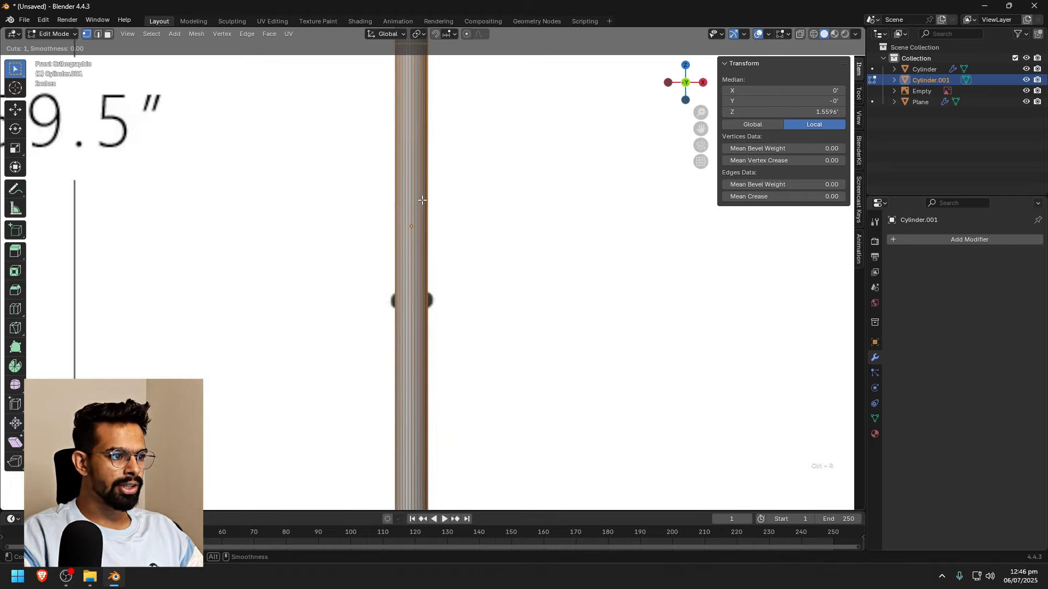
pyautogui.click(418, 150)
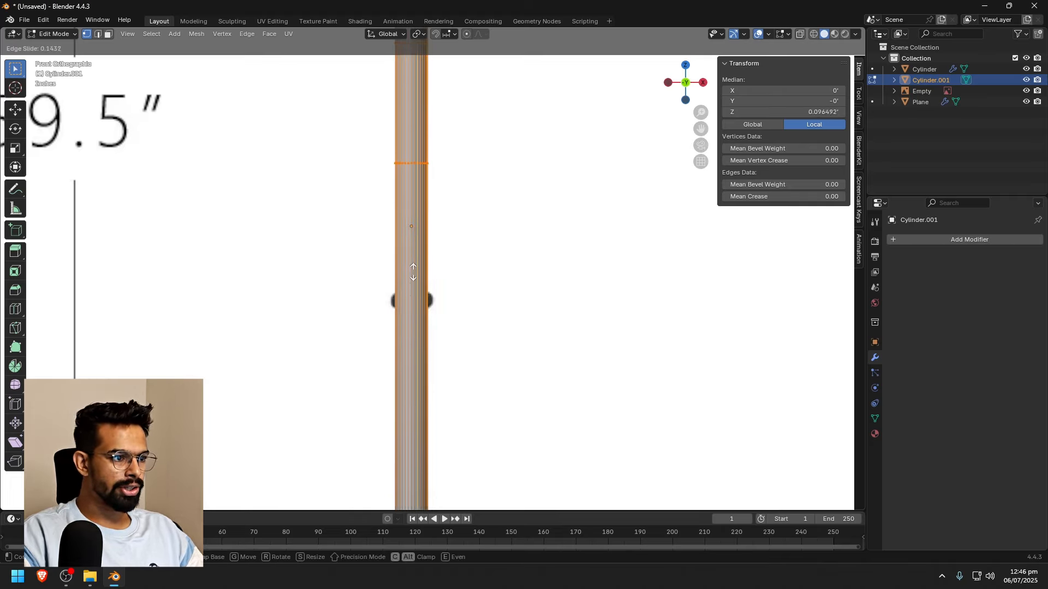
pyautogui.click(403, 400)
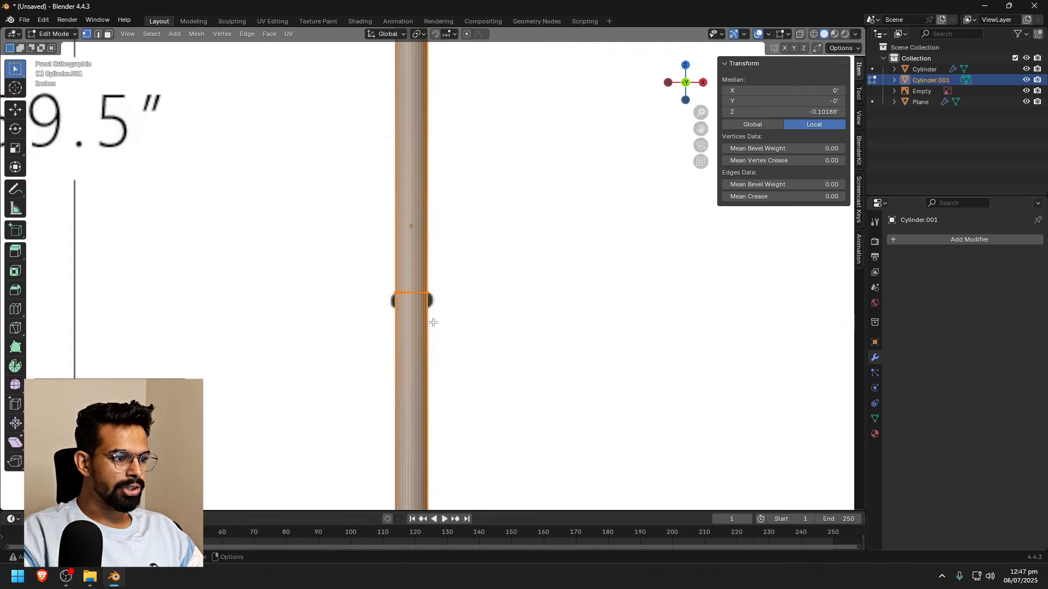
# Add a second loop cut below the first and slide it up to the lower edge of the reference ring
pyautogui.hotkey('ctrl', 'r')
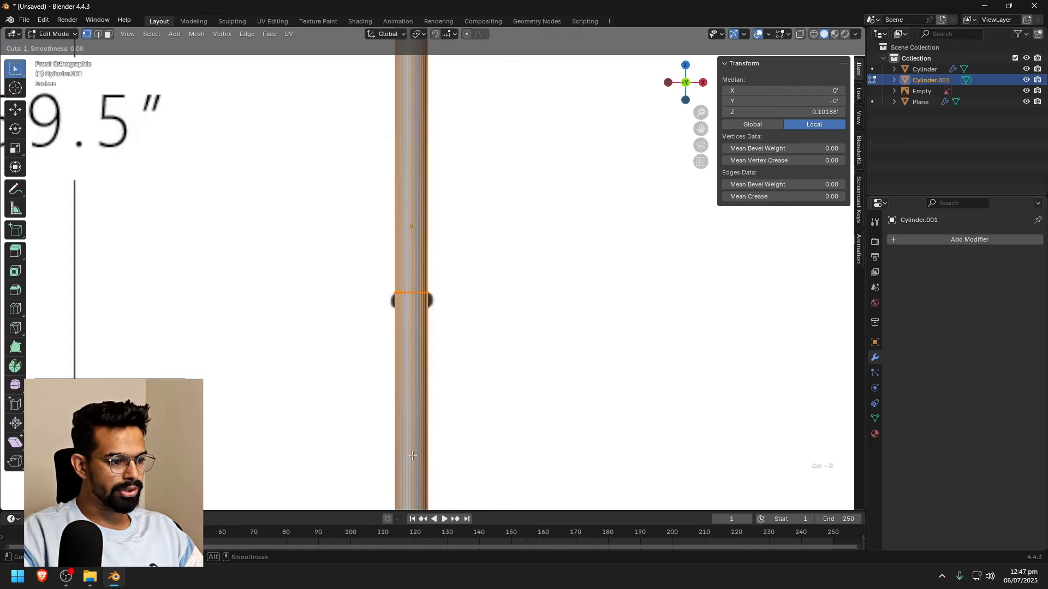
pyautogui.click(413, 453)
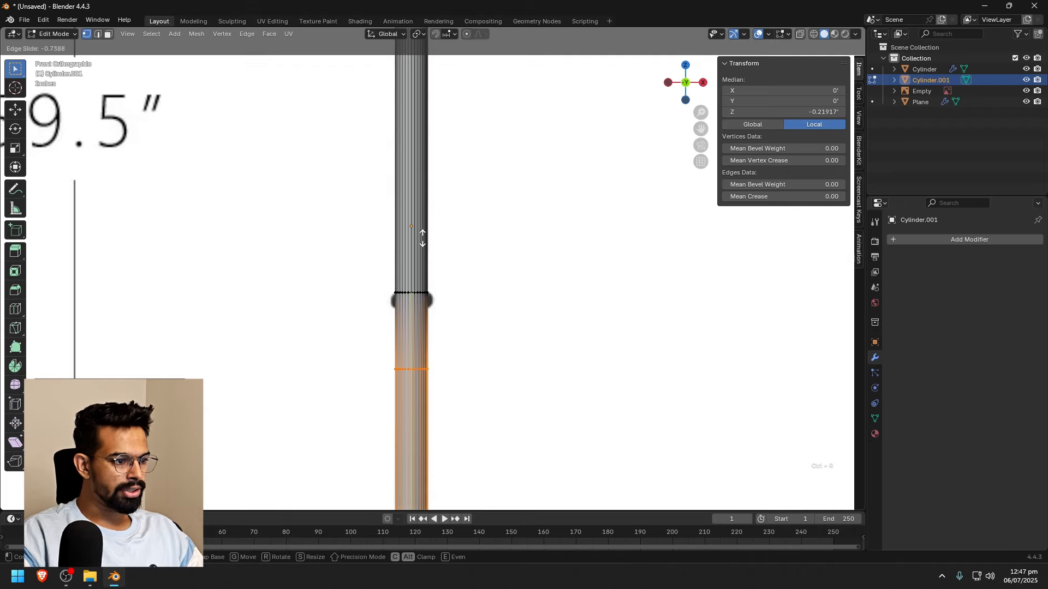
pyautogui.click(428, 177)
pyautogui.scroll(-5, 460, 297)
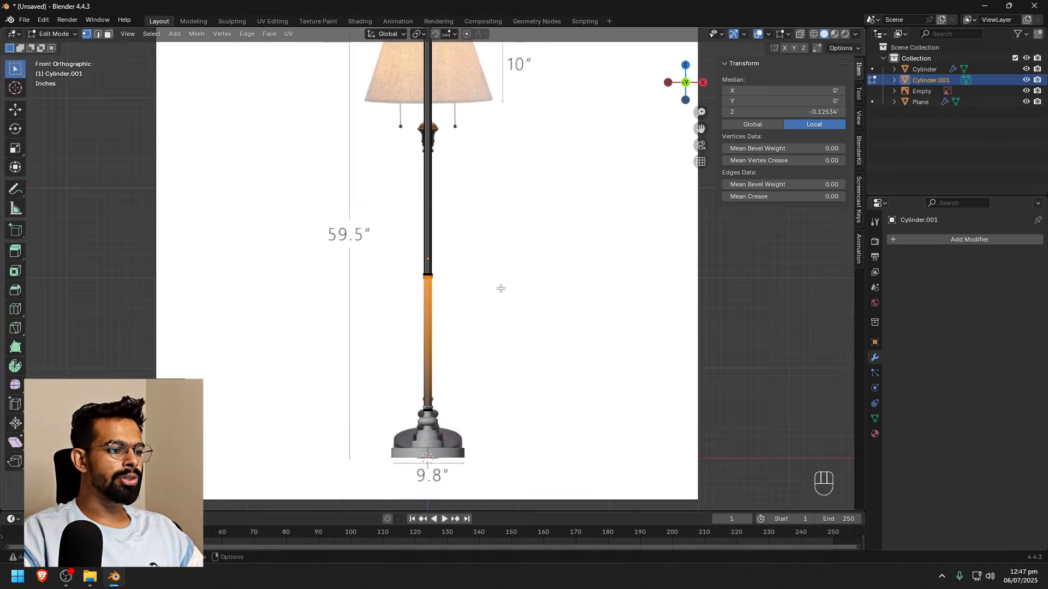
# Clear the selection and select the narrow loop of faces between the two loop cuts in face mode
pyautogui.press('Tab')
pyautogui.scroll(8, 500, 288)
pyautogui.press('Tab')
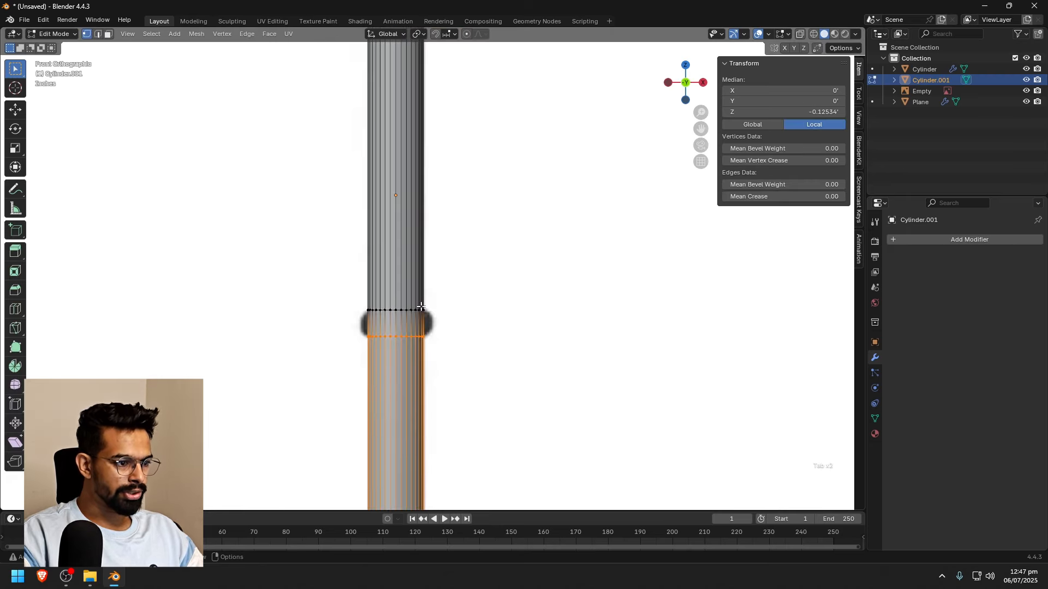
pyautogui.click(461, 334)
pyautogui.press('3')
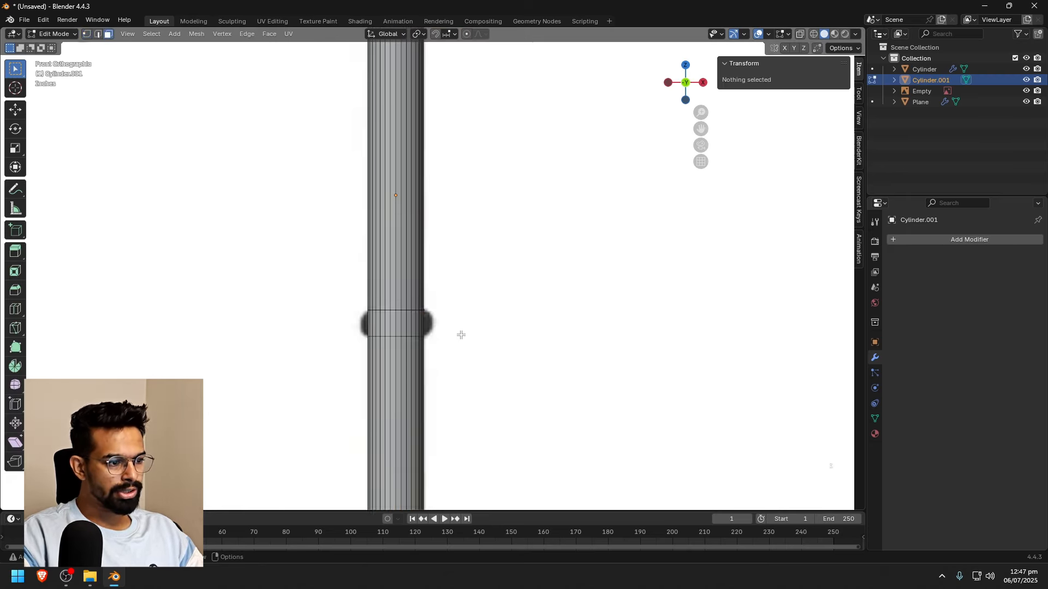
pyautogui.press('alt')
pyautogui.keyDown('alt'); pyautogui.click(396, 321); pyautogui.keyUp('alt')
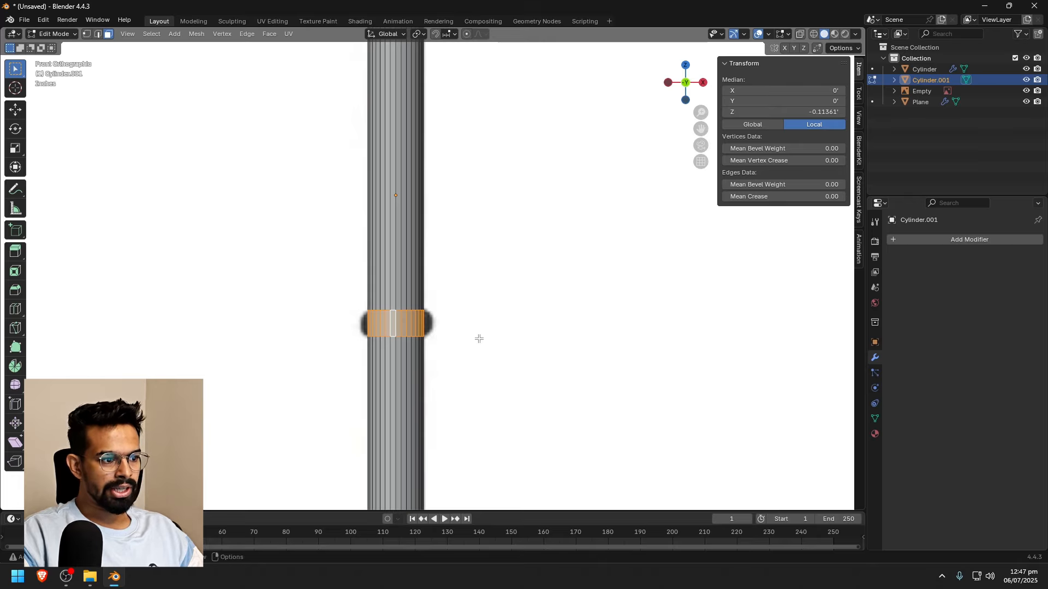
# Add a centered loop cut through the narrow band between the two edge loops on the pole
pyautogui.scroll(-5, 481, 338)
pyautogui.scroll(-3, 480, 337)
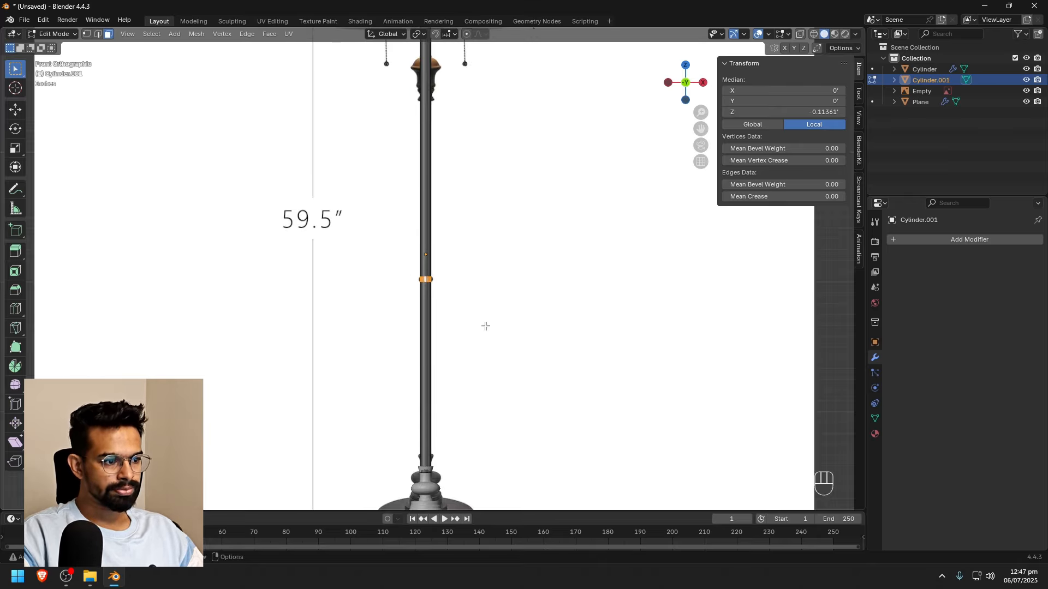
pyautogui.press('KP_5')
pyautogui.moveTo(468, 310); pyautogui.dragTo(557, 311, button='middle')
pyautogui.scroll(8, 436, 299)
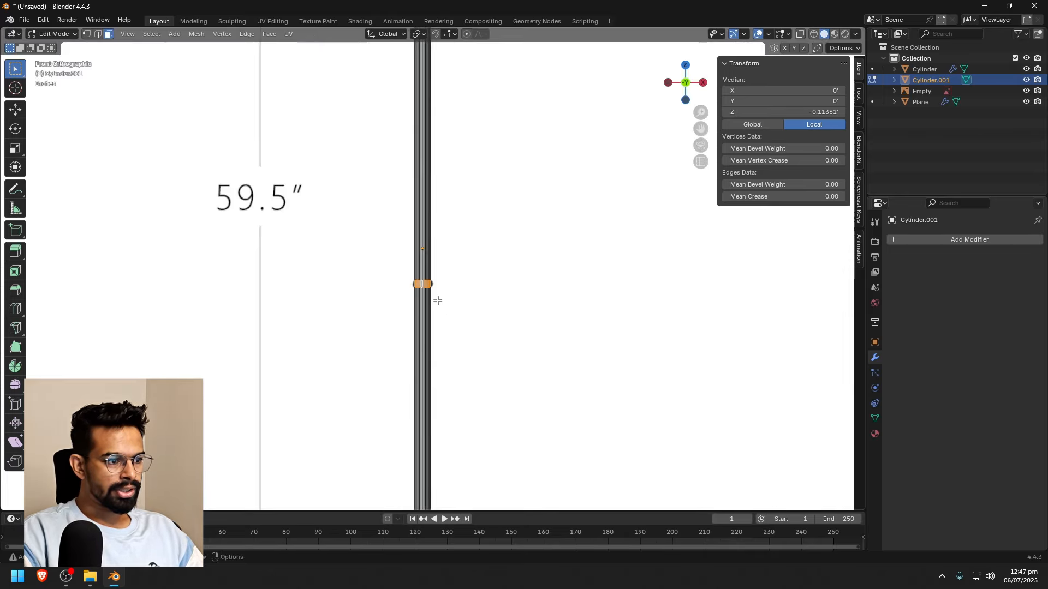
pyautogui.keyDown('shift'); pyautogui.moveTo(428, 350); pyautogui.dragTo(481, 285, button='middle'); pyautogui.keyUp('shift')
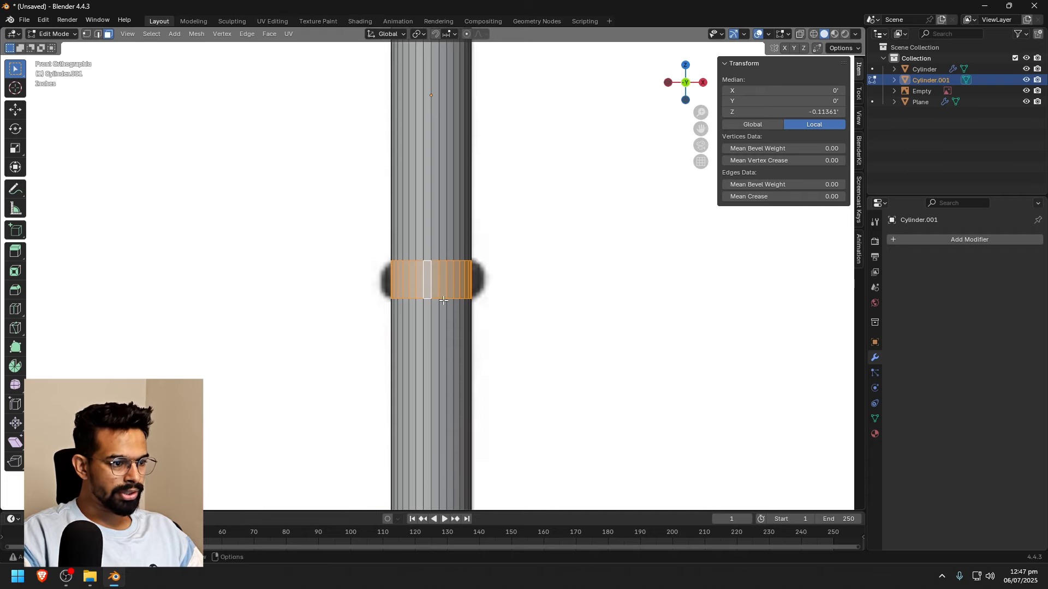
pyautogui.scroll(2, 444, 287)
pyautogui.hotkey('ctrl', 'r')
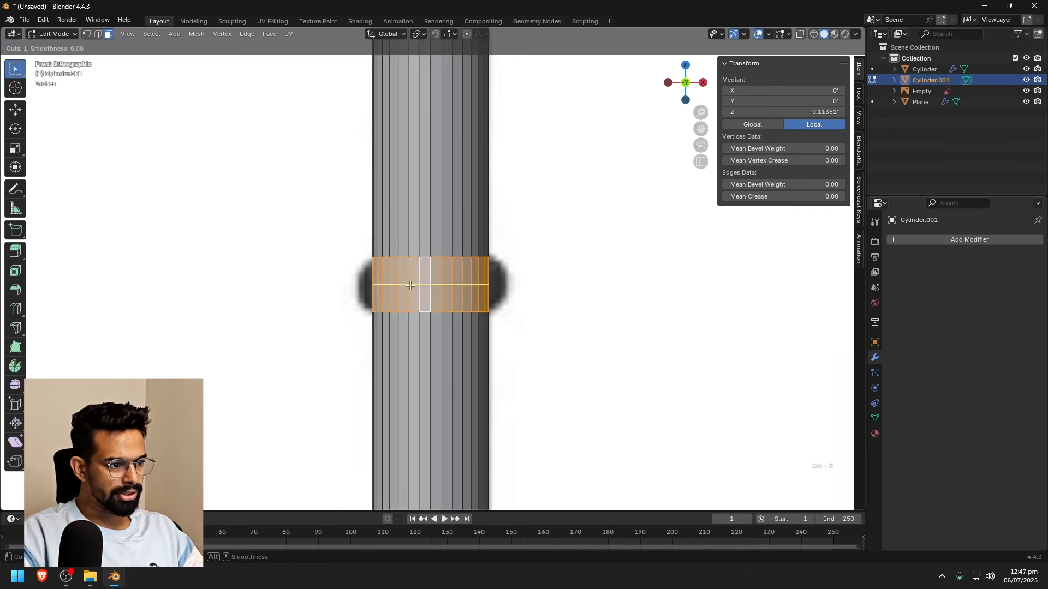
pyautogui.click(406, 285)
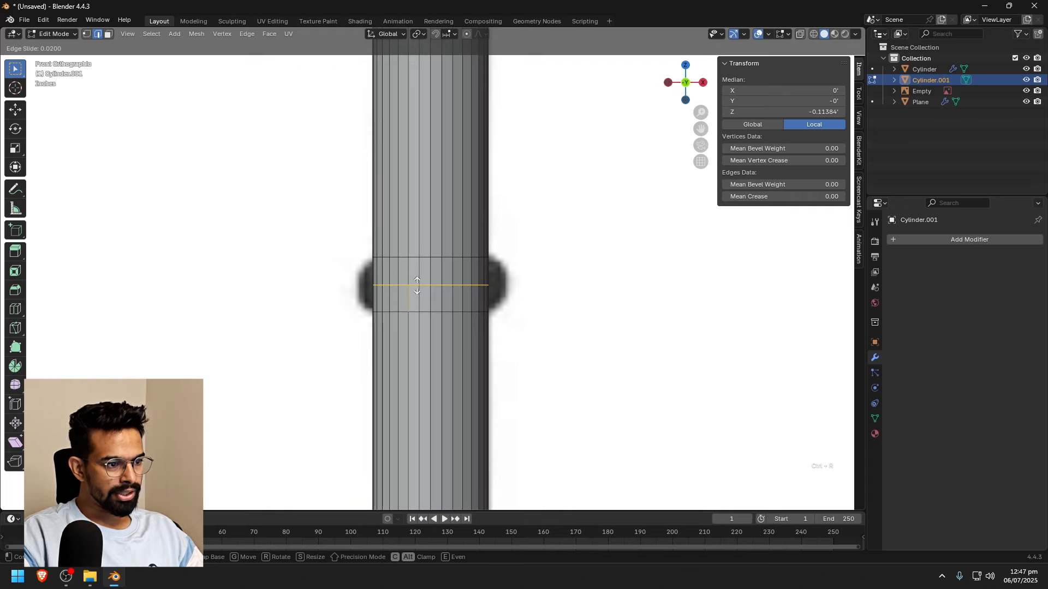
pyautogui.rightClick(418, 289)
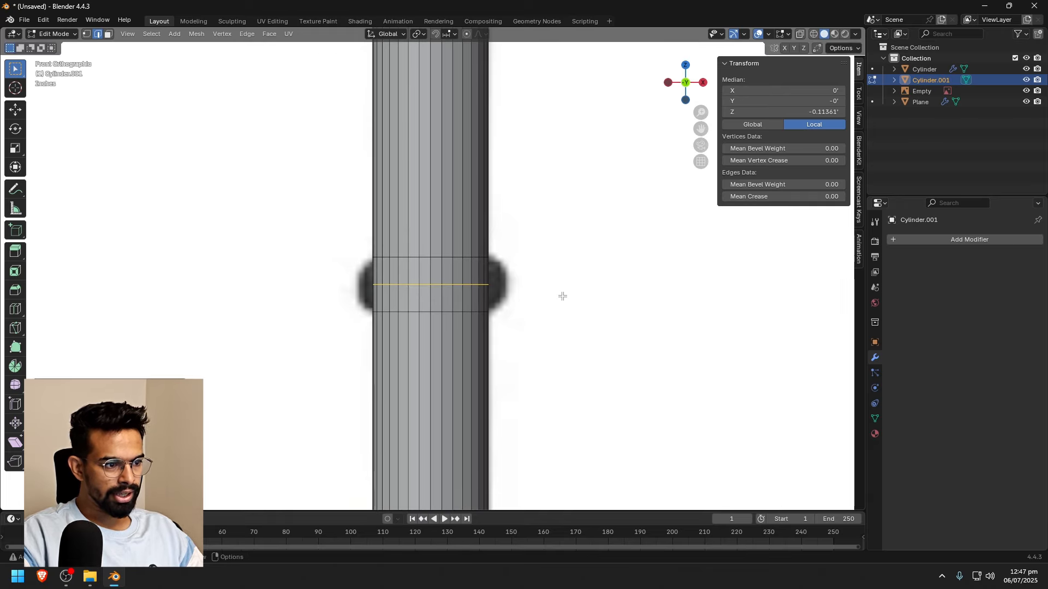
# Scale the band's middle edge loop outward to about 0.125' across to form the ring, and return to Object Mode
pyautogui.press('s')
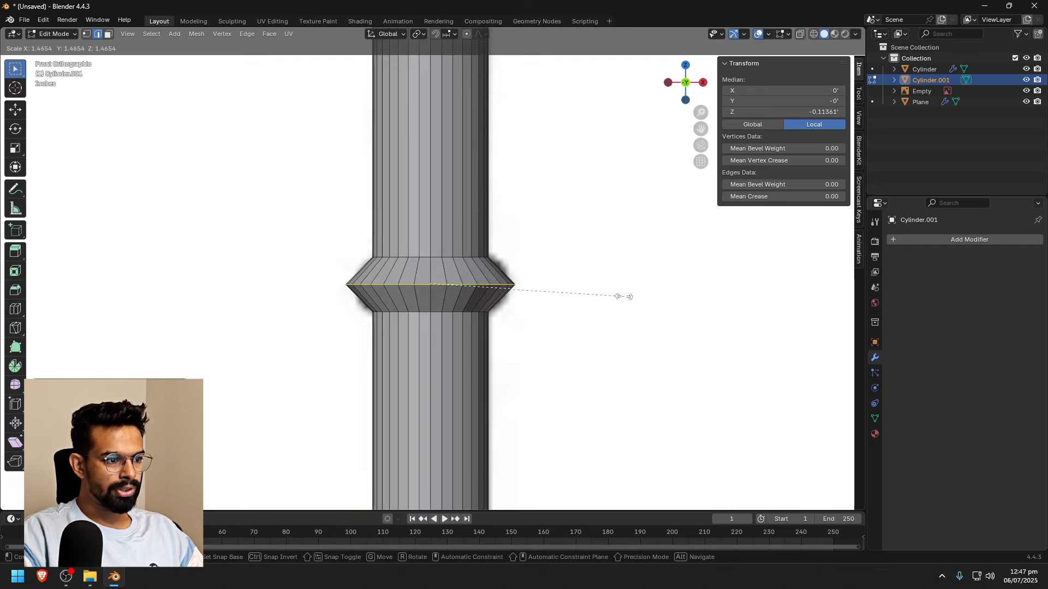
pyautogui.click(626, 295)
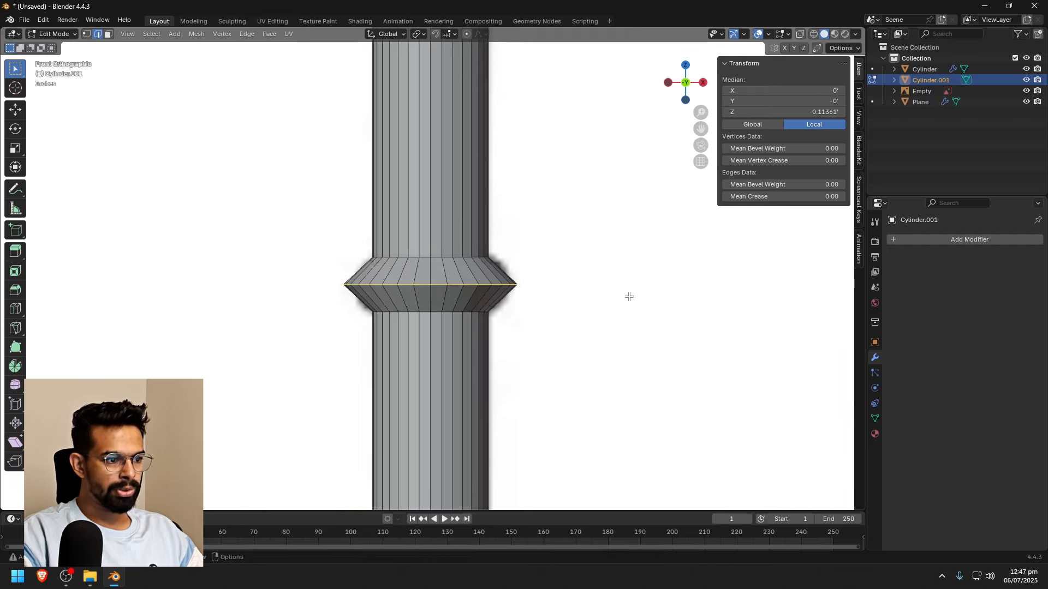
pyautogui.scroll(-5, 548, 286)
pyautogui.press('Tab')
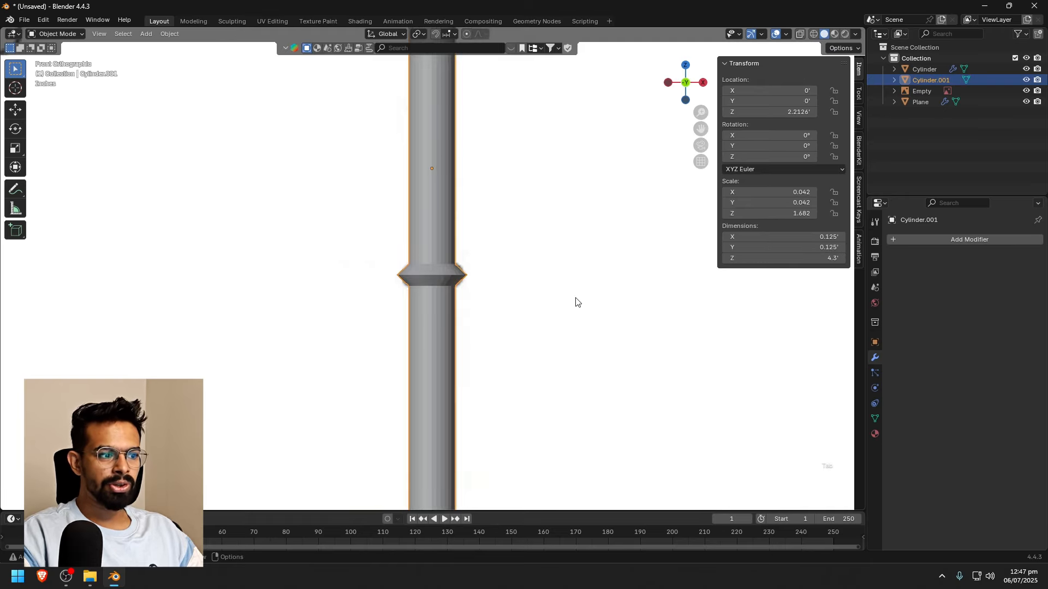
# Add a Subdivision Surface modifier to the pole and check how it affects the ring and both ends
pyautogui.scroll(-8, 522, 304)
pyautogui.scroll(2, 521, 304)
pyautogui.click(944, 239)
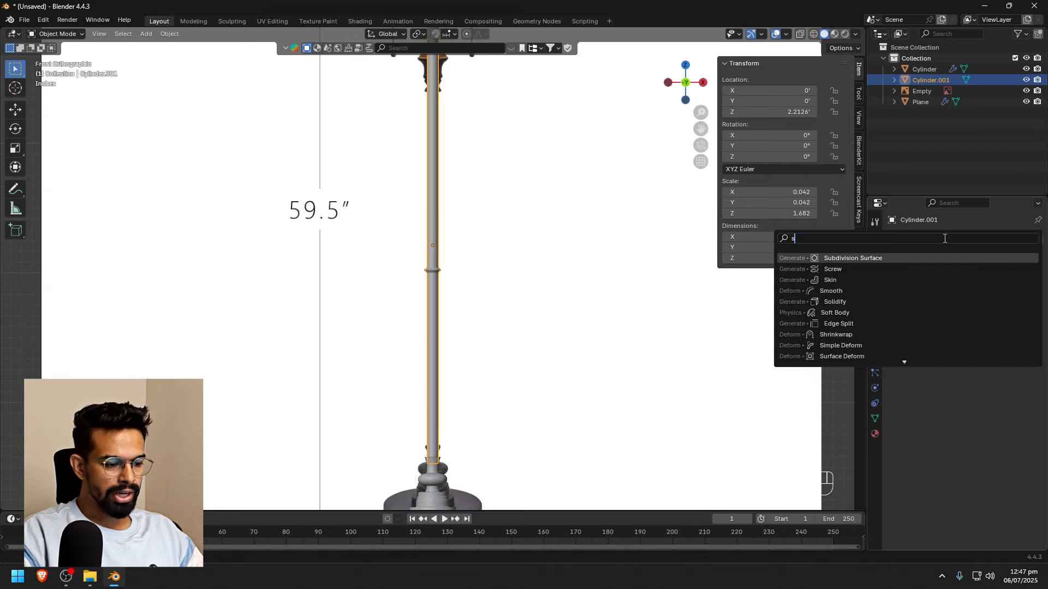
pyautogui.write('sub')
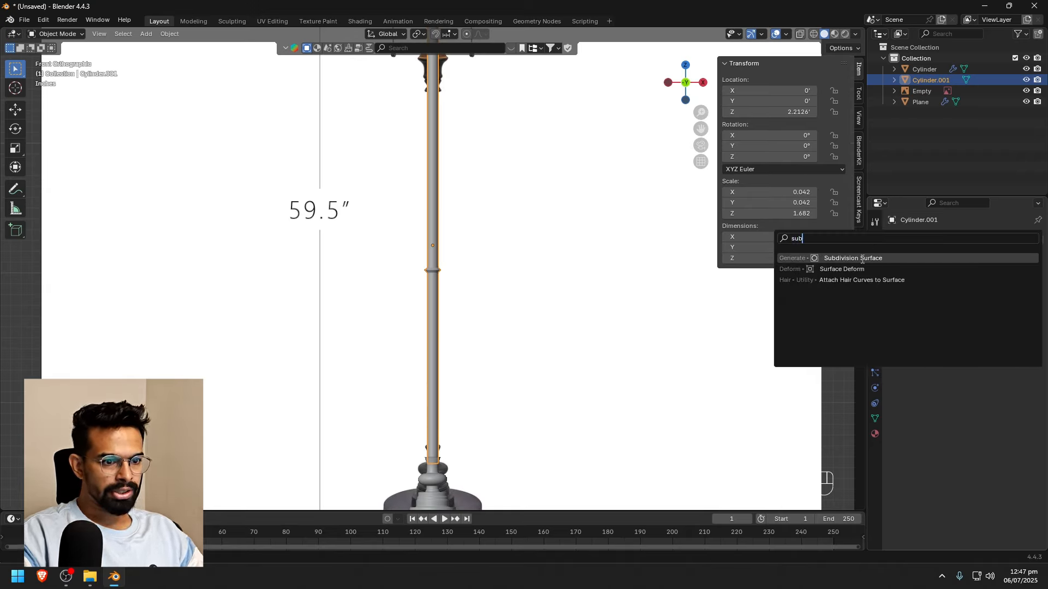
pyautogui.click(862, 259)
pyautogui.scroll(2, 436, 275)
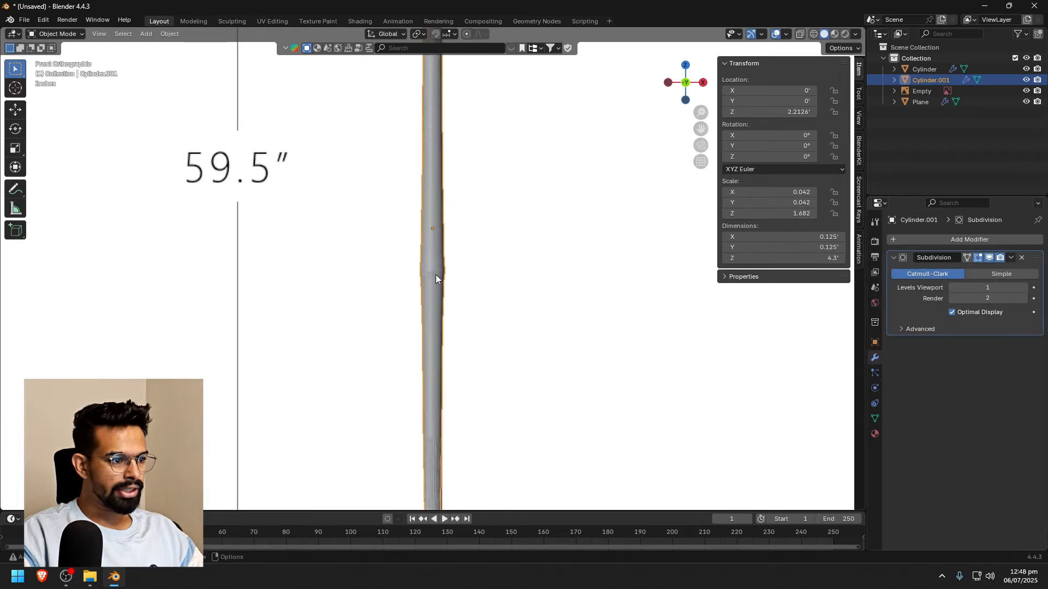
pyautogui.scroll(4, 436, 275)
pyautogui.scroll(-8, 436, 276)
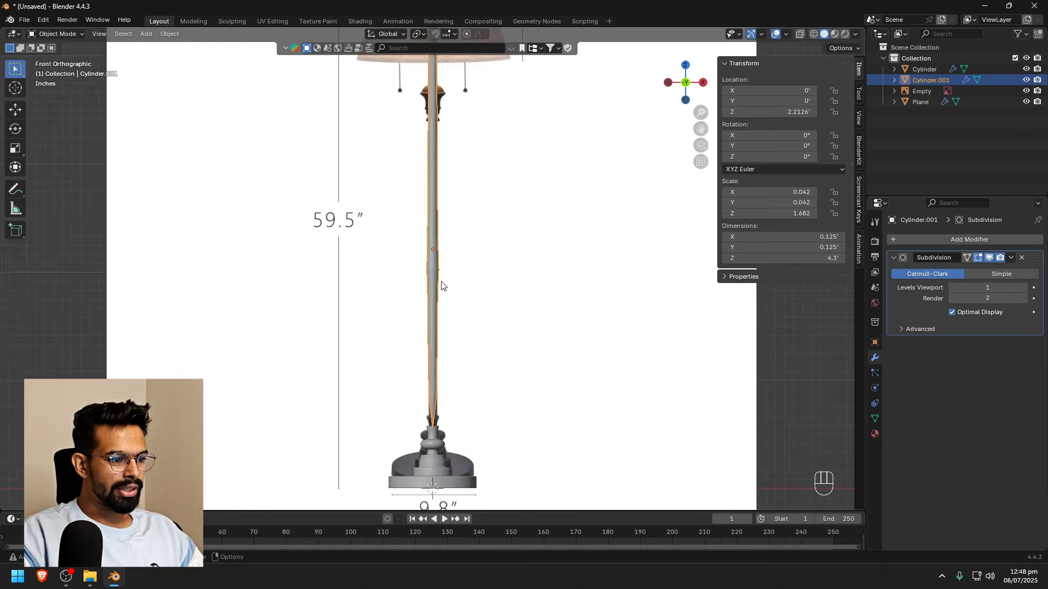
pyautogui.scroll(-5, 439, 284)
pyautogui.scroll(5, 436, 284)
pyautogui.press('Tab')
pyautogui.press('Tab')
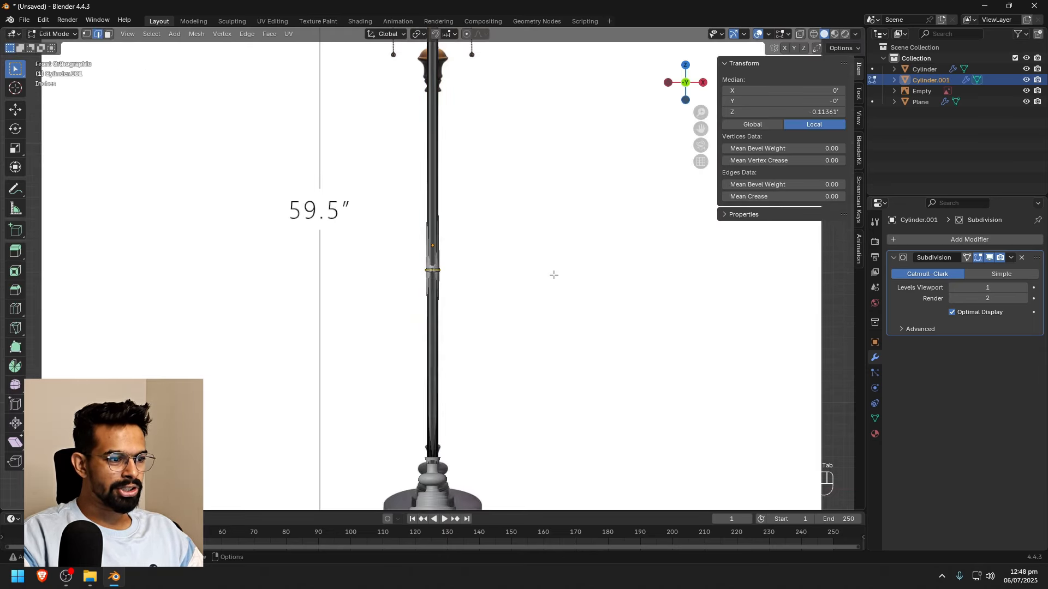
pyautogui.scroll(2, 434, 282)
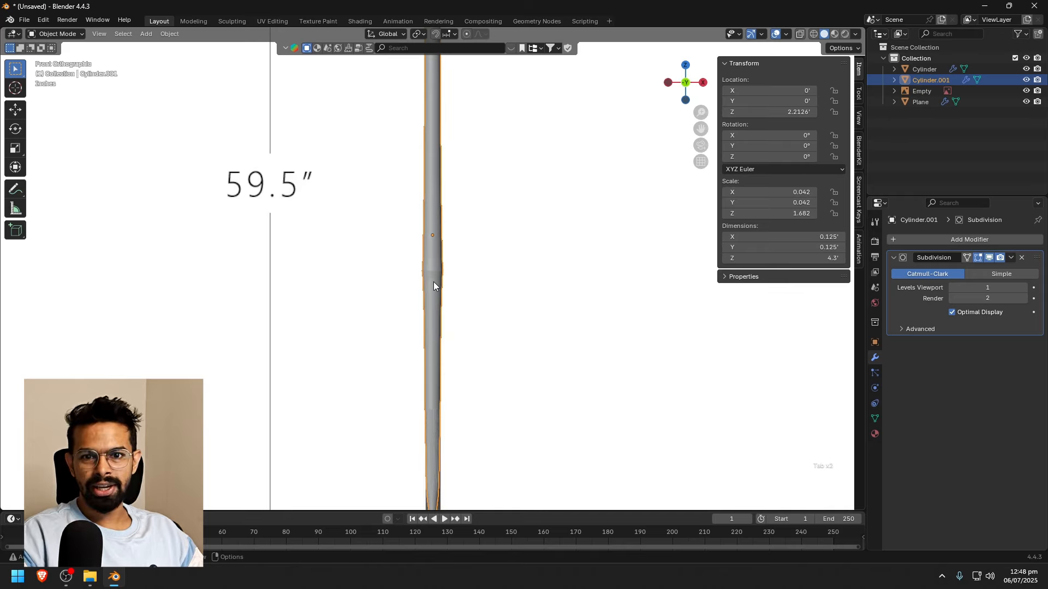
pyautogui.scroll(-4, 496, 400)
# In Edit Mode with X-ray on, select the pole's bottom end edge loop and set its mean crease to 1.00
pyautogui.press('Tab')
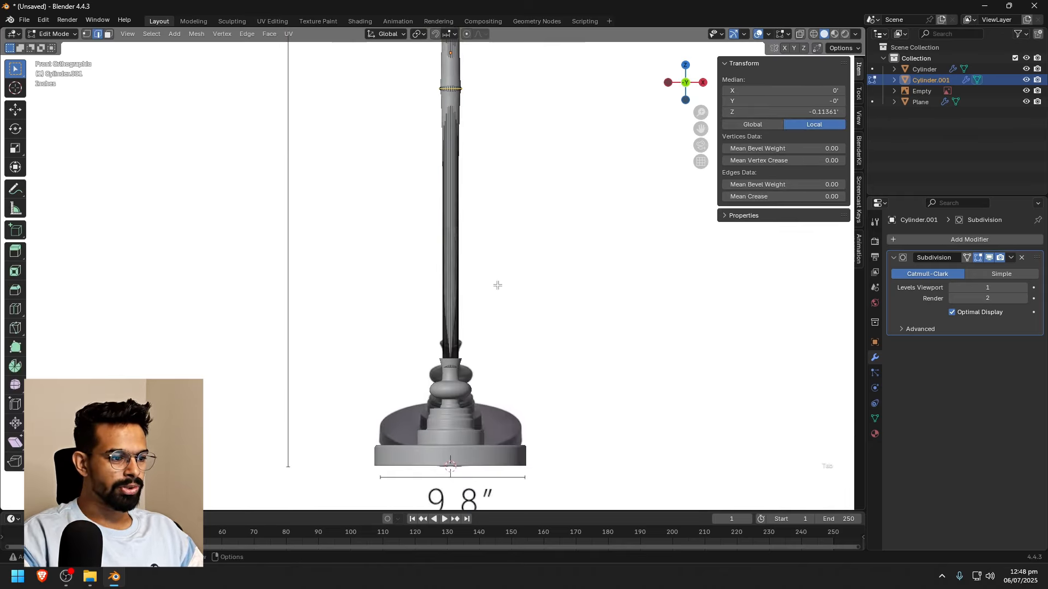
pyautogui.scroll(2, 497, 285)
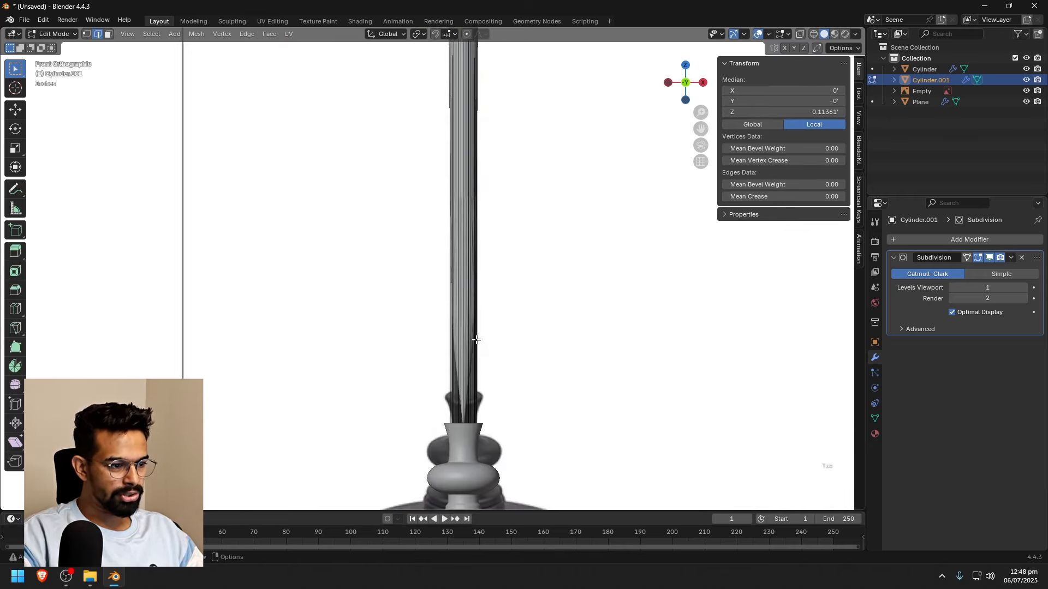
pyautogui.click(800, 35)
pyautogui.moveTo(590, 290); pyautogui.dragTo(555, 264, button='middle')
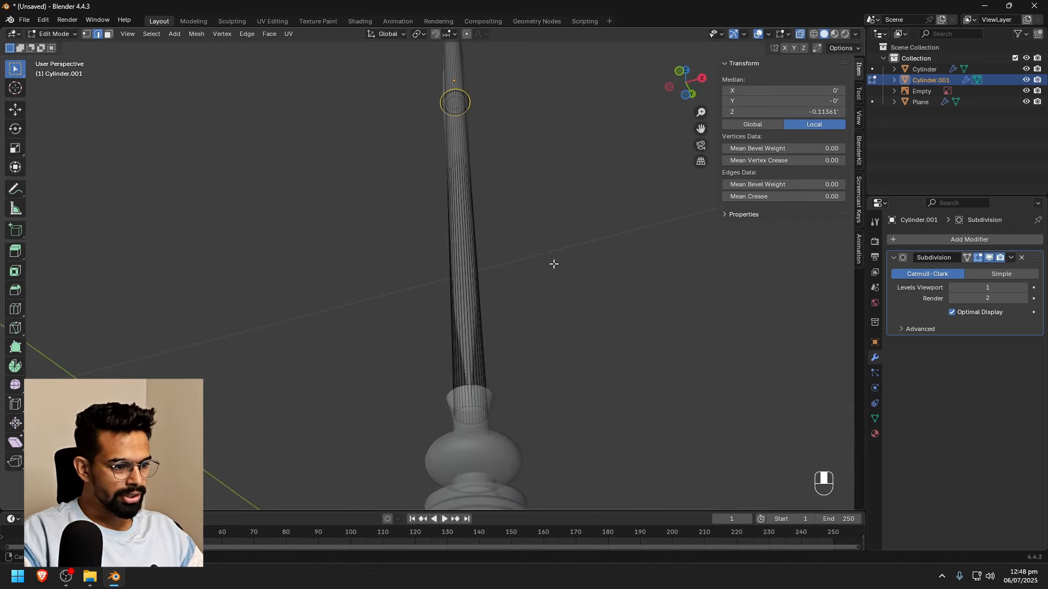
pyautogui.keyDown('alt'); pyautogui.click(477, 408); pyautogui.keyUp('alt')
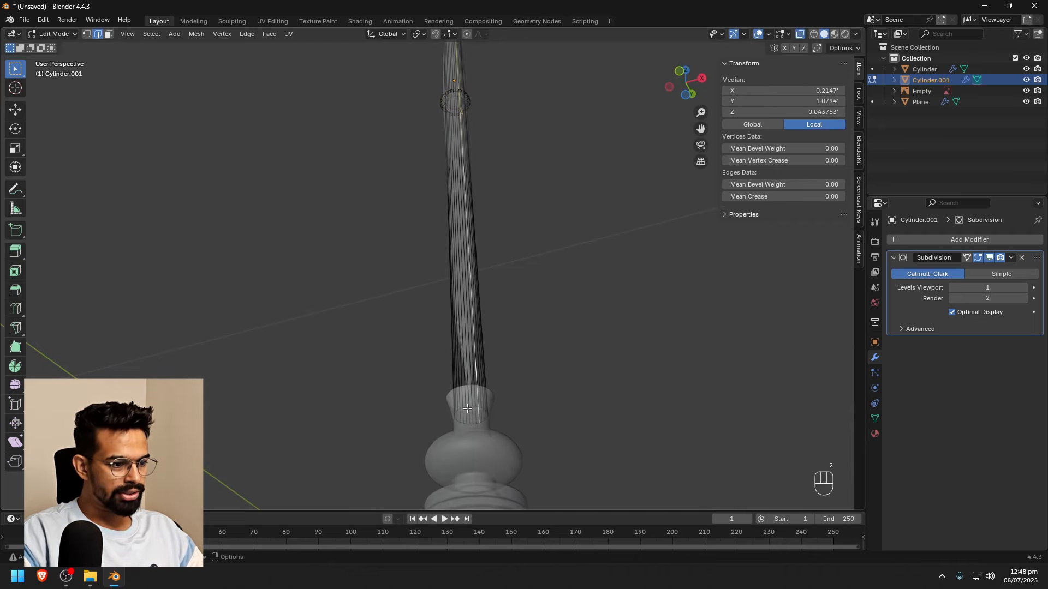
pyautogui.click(511, 407)
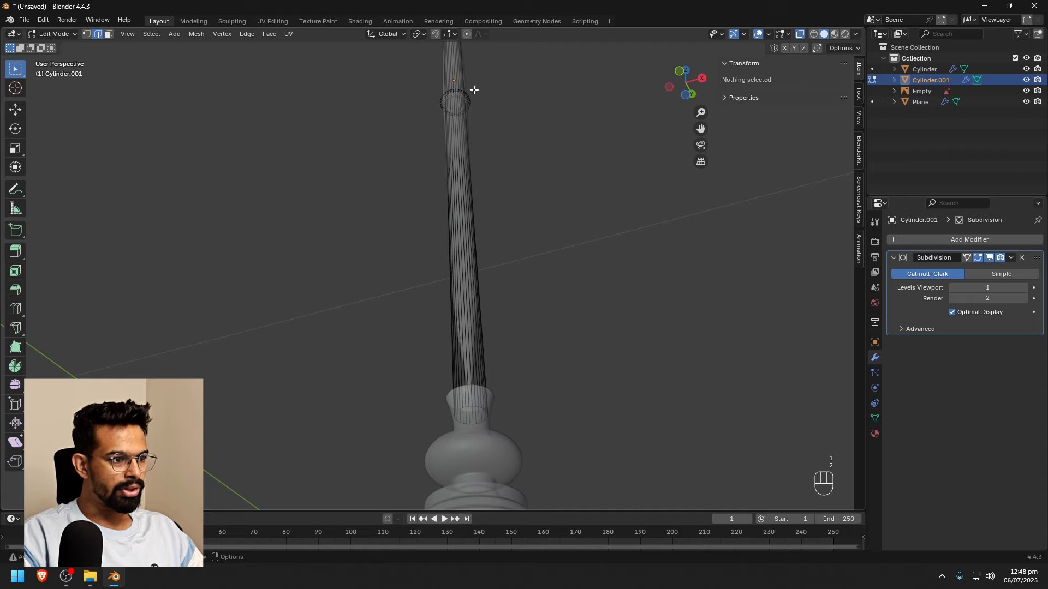
pyautogui.keyDown('alt'); pyautogui.click(471, 410); pyautogui.keyUp('alt')
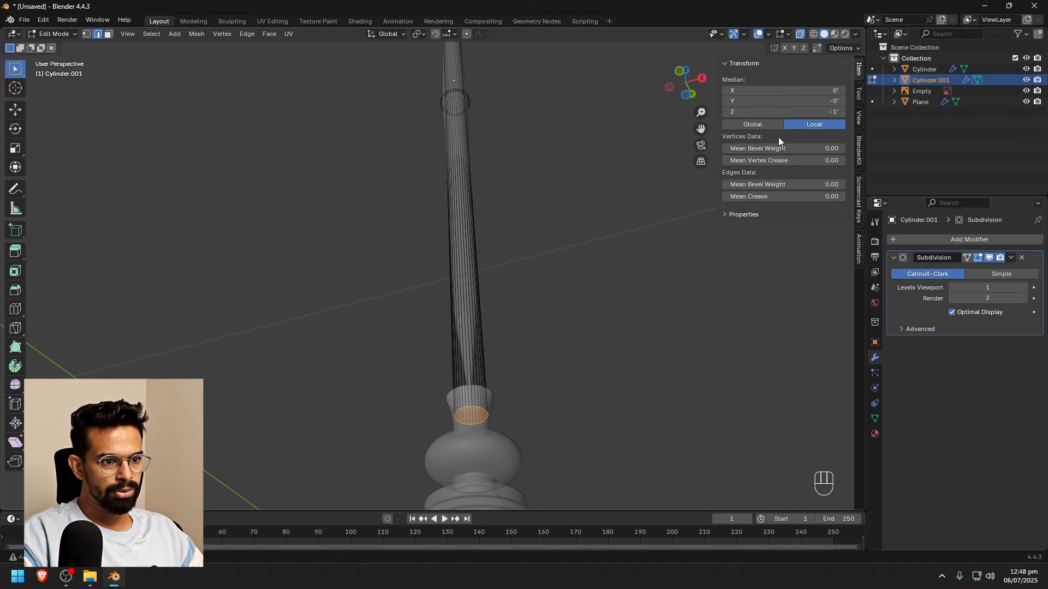
pyautogui.click(747, 197)
pyautogui.moveTo(746, 197); pyautogui.dragTo(802, 197)
# Select the edge loop at the lower edge of the mid-pole ring and set its mean crease to 1.00
pyautogui.moveTo(519, 234)
pyautogui.mouseDown(button='middle')
pyautogui.moveTo(505, 194)
pyautogui.moveTo(523, 246)
pyautogui.mouseUp(button='middle')
pyautogui.keyDown('shift'); pyautogui.moveTo(511, 240); pyautogui.dragTo(493, 404, button='middle'); pyautogui.keyUp('shift')
pyautogui.scroll(2, 475, 267)
pyautogui.scroll(2, 456, 240)
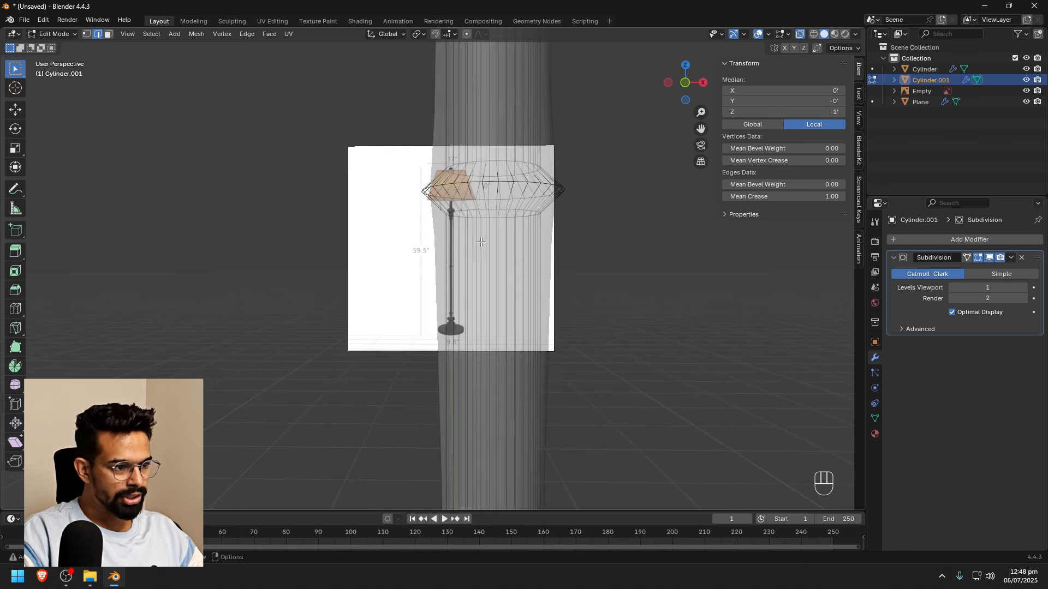
pyautogui.keyDown('shift'); pyautogui.moveTo(483, 217); pyautogui.dragTo(431, 250, button='middle'); pyautogui.keyUp('shift')
pyautogui.keyDown('alt'); pyautogui.click(431, 251); pyautogui.keyUp('alt')
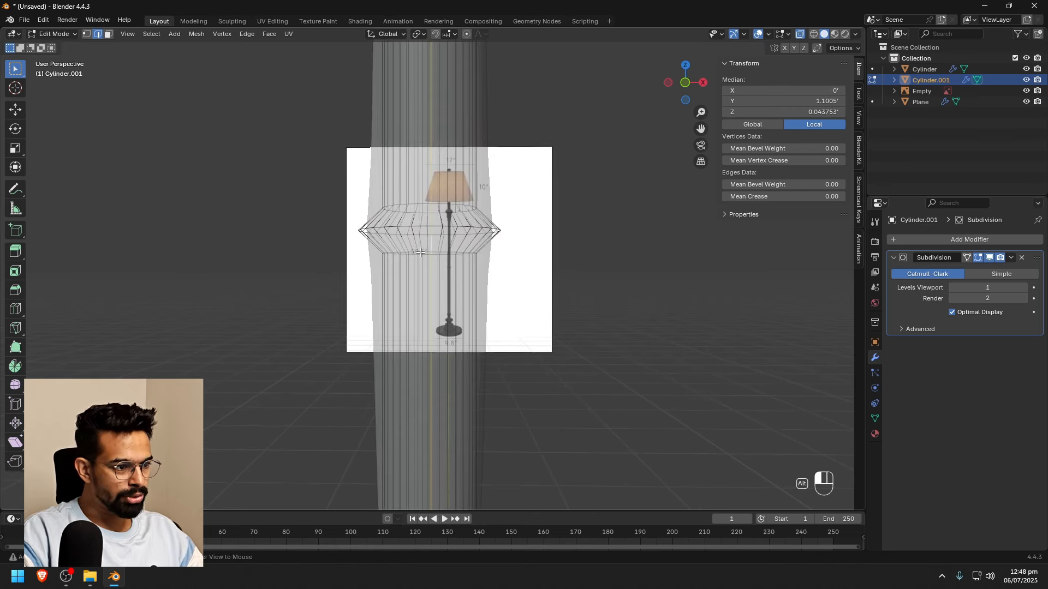
pyautogui.keyDown('alt'); pyautogui.click(424, 252); pyautogui.keyUp('alt')
pyautogui.moveTo(764, 199); pyautogui.dragTo(802, 199)
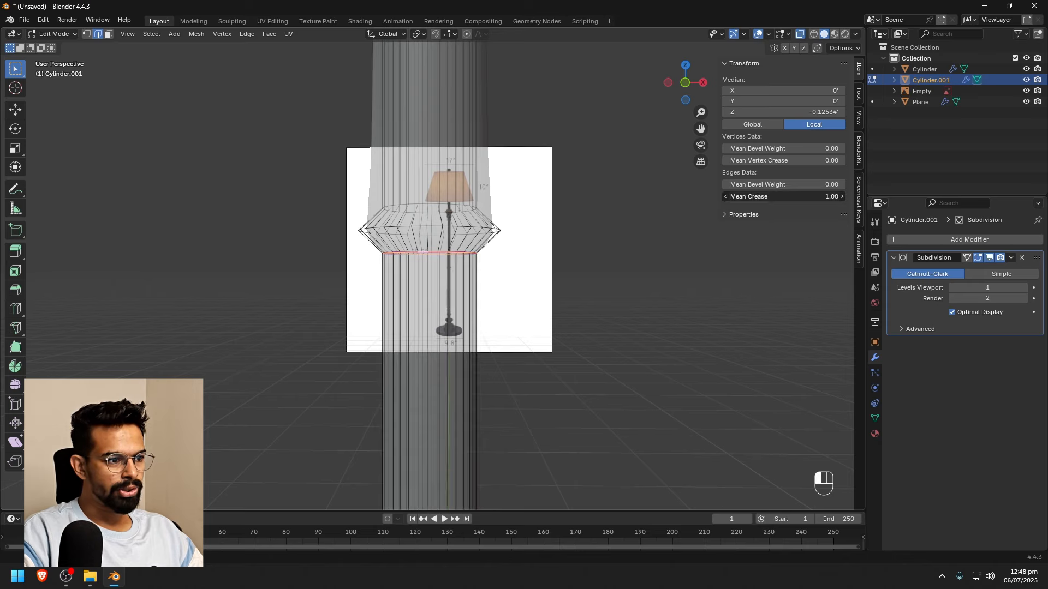
# Select the edge loop at the ring's upper edge and set its mean crease to 1.00
pyautogui.keyDown('alt'); pyautogui.click(414, 205); pyautogui.keyUp('alt')
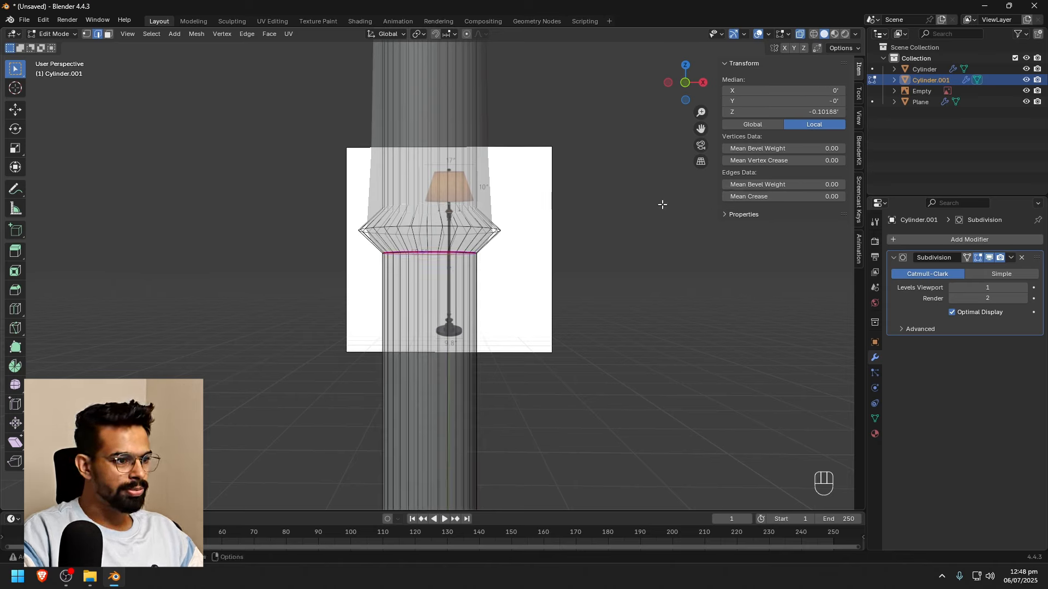
pyautogui.moveTo(582, 211); pyautogui.dragTo(582, 223, button='middle')
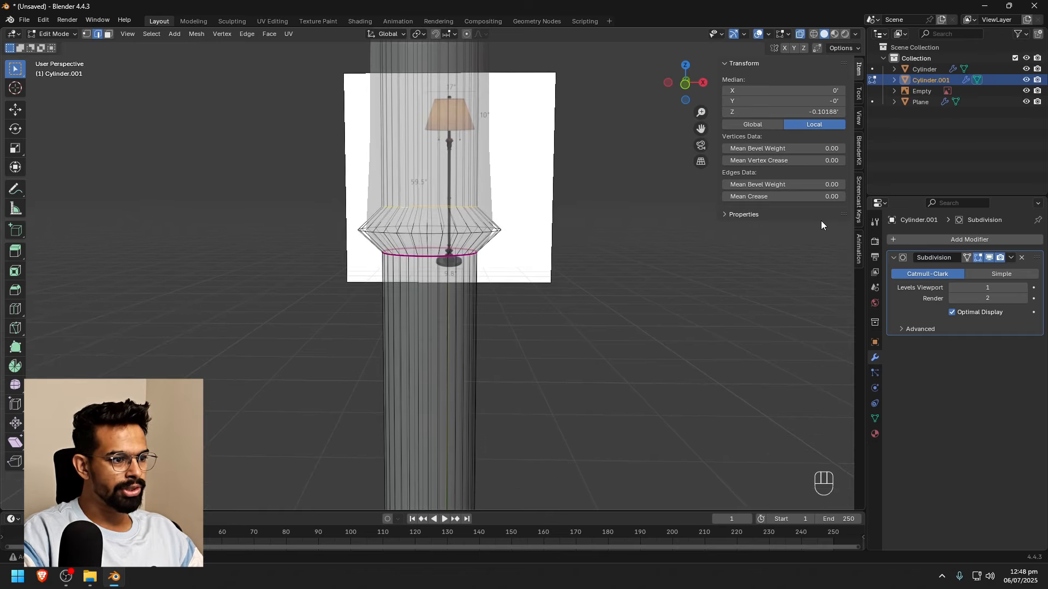
pyautogui.moveTo(765, 198); pyautogui.dragTo(830, 198)
# Select the edge loop at the pole's top end, set its mean crease to 1.00, and return to Object Mode
pyautogui.scroll(-2, 547, 146)
pyautogui.keyDown('shift'); pyautogui.moveTo(548, 142); pyautogui.dragTo(537, 267, button='middle'); pyautogui.keyUp('shift')
pyautogui.keyDown('shift'); pyautogui.moveTo(511, 169); pyautogui.dragTo(503, 333, button='middle'); pyautogui.keyUp('shift')
pyautogui.keyDown('shift'); pyautogui.moveTo(501, 262); pyautogui.dragTo(499, 378, button='middle'); pyautogui.keyUp('shift')
pyautogui.scroll(-3, 502, 227)
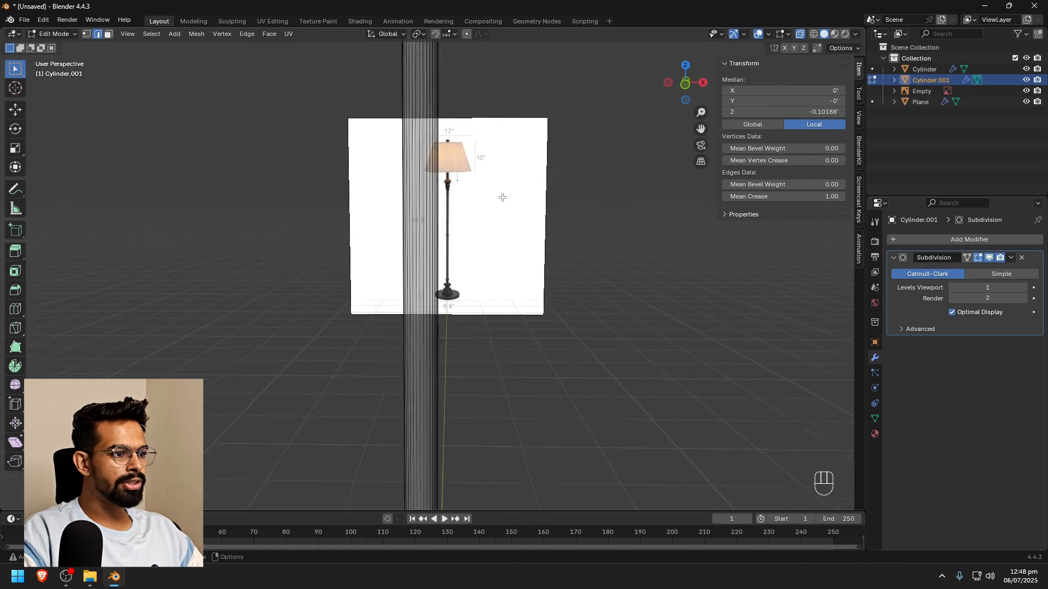
pyautogui.keyDown('shift'); pyautogui.moveTo(509, 93); pyautogui.dragTo(494, 236, button='middle'); pyautogui.keyUp('shift')
pyautogui.scroll(3, 469, 232)
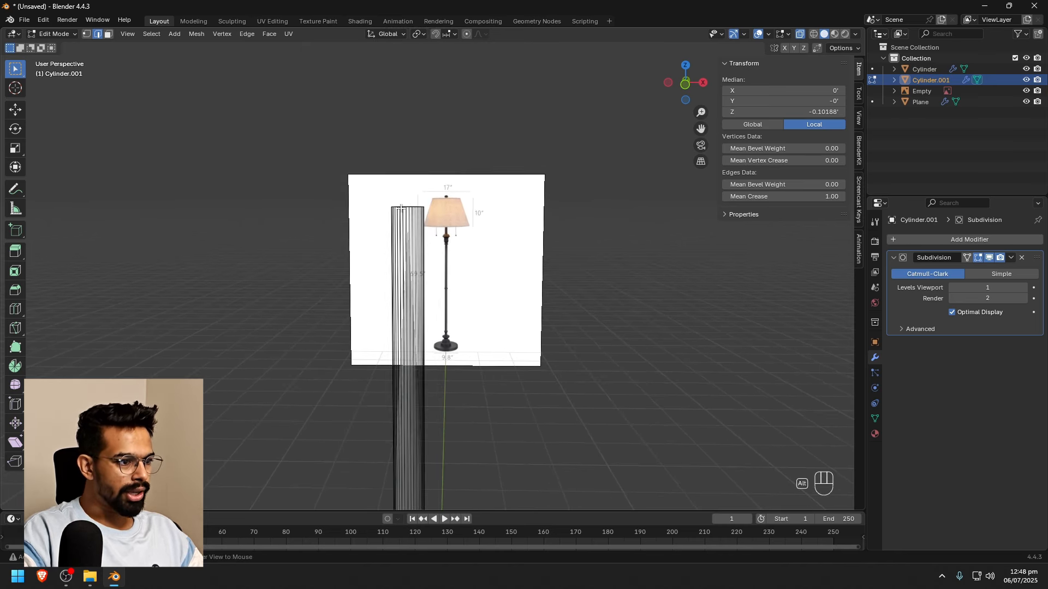
pyautogui.moveTo(402, 207); pyautogui.dragTo(409, 225, button='middle')
pyautogui.keyDown('alt'); pyautogui.click(409, 229); pyautogui.keyUp('alt')
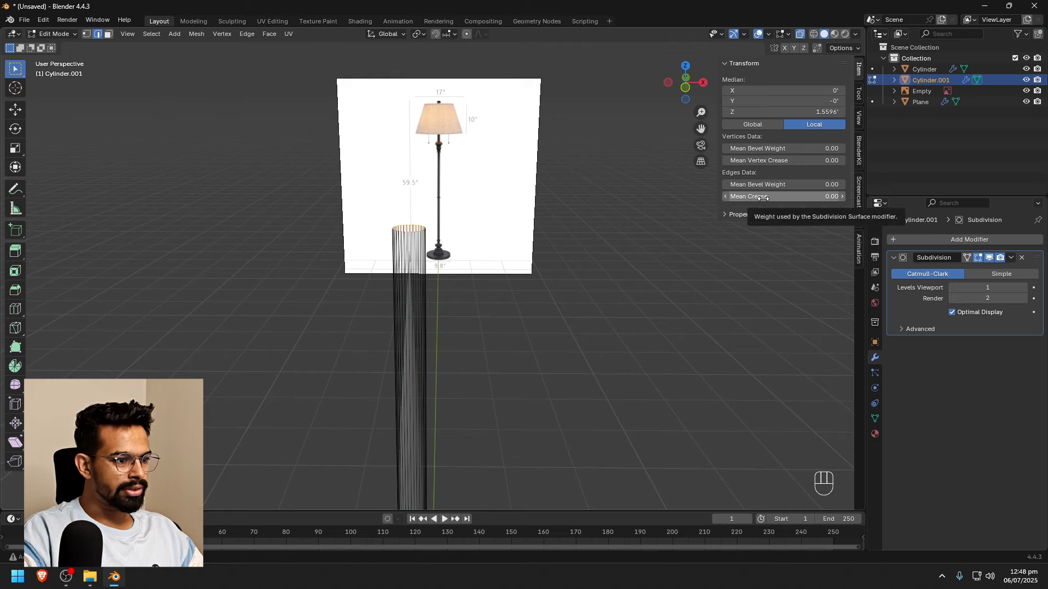
pyautogui.moveTo(755, 199); pyautogui.dragTo(835, 199)
pyautogui.press('Tab')
# Turn off X-ray and raise the pole's viewport subdivision level to 2
pyautogui.scroll(-3, 539, 282)
pyautogui.keyDown('shift'); pyautogui.moveTo(512, 291); pyautogui.dragTo(521, 268, button='middle'); pyautogui.keyUp('shift')
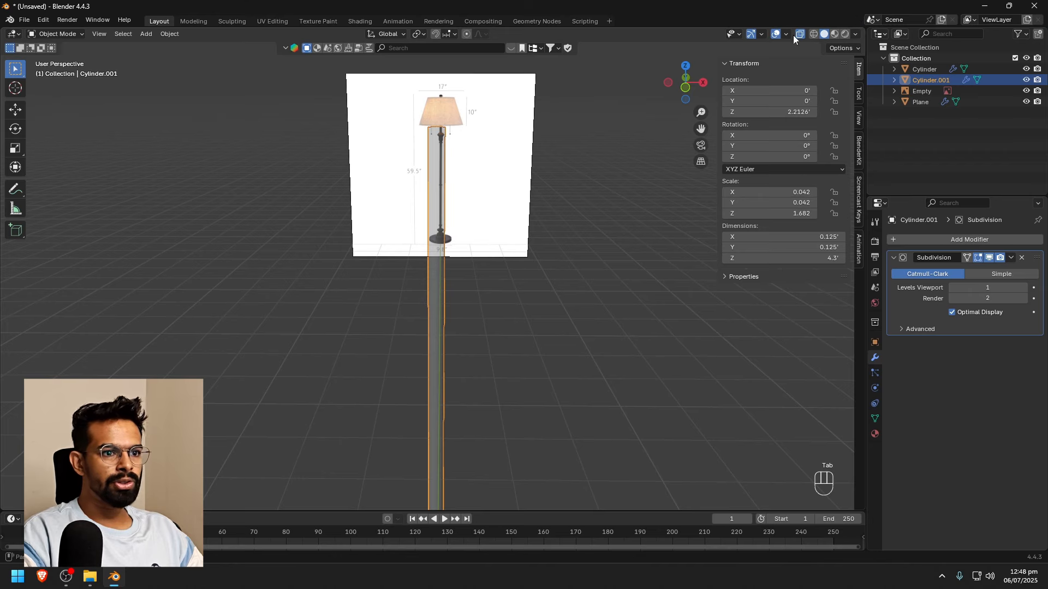
pyautogui.click(799, 34)
pyautogui.scroll(-2, 542, 362)
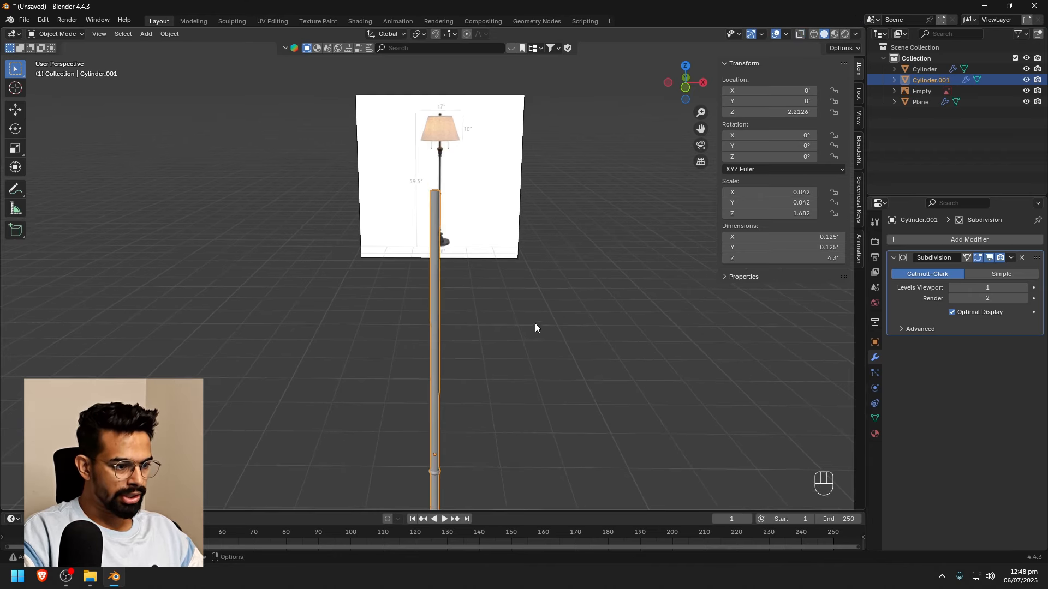
pyautogui.keyDown('alt'); pyautogui.moveTo(532, 413); pyautogui.dragTo(524, 385, button='middle'); pyautogui.keyUp('alt')
pyautogui.scroll(4, 538, 421)
pyautogui.keyDown('shift'); pyautogui.moveTo(538, 421); pyautogui.dragTo(537, 168, button='middle'); pyautogui.keyUp('shift')
pyautogui.scroll(9, 473, 339)
pyautogui.keyDown('shift'); pyautogui.moveTo(536, 356); pyautogui.dragTo(432, 305, button='middle'); pyautogui.keyUp('shift')
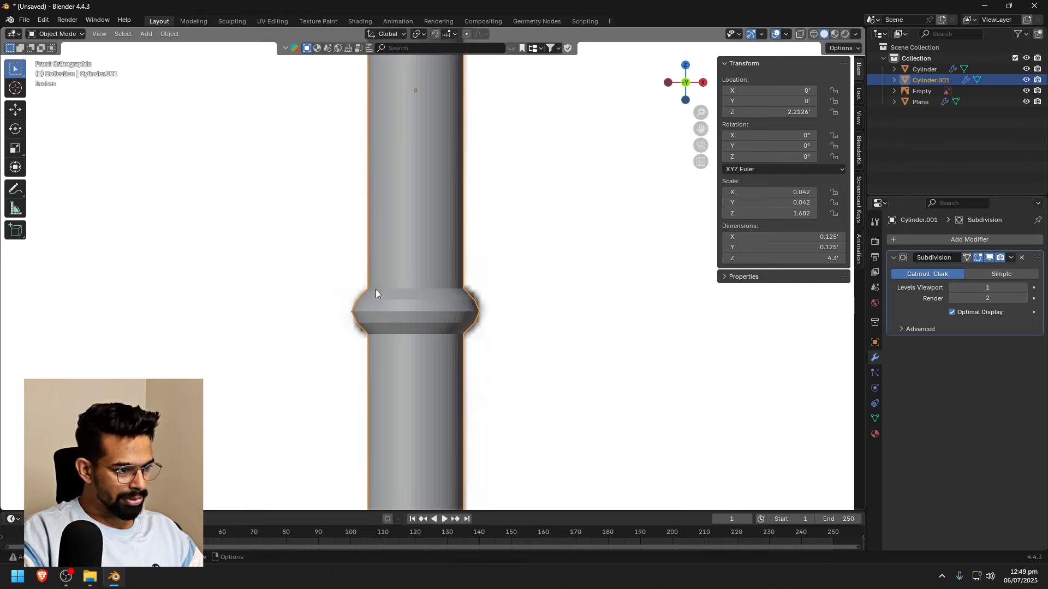
pyautogui.click(1025, 290)
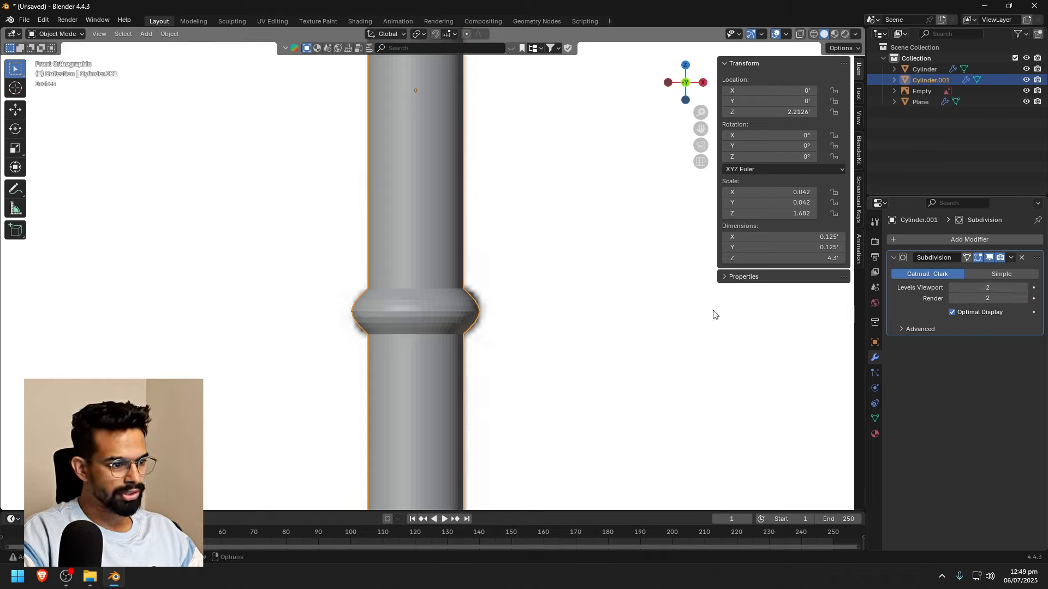
# Apply Shade Auto Smooth to the pole and inspect the ring against the reference
pyautogui.click(578, 294)
pyautogui.click(422, 304)
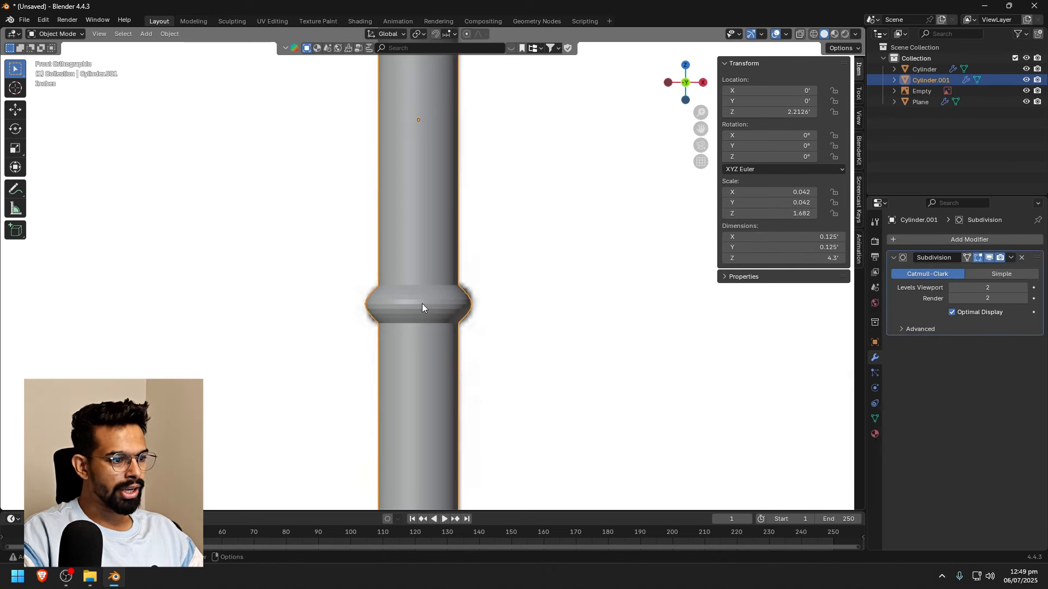
pyautogui.rightClick(422, 303)
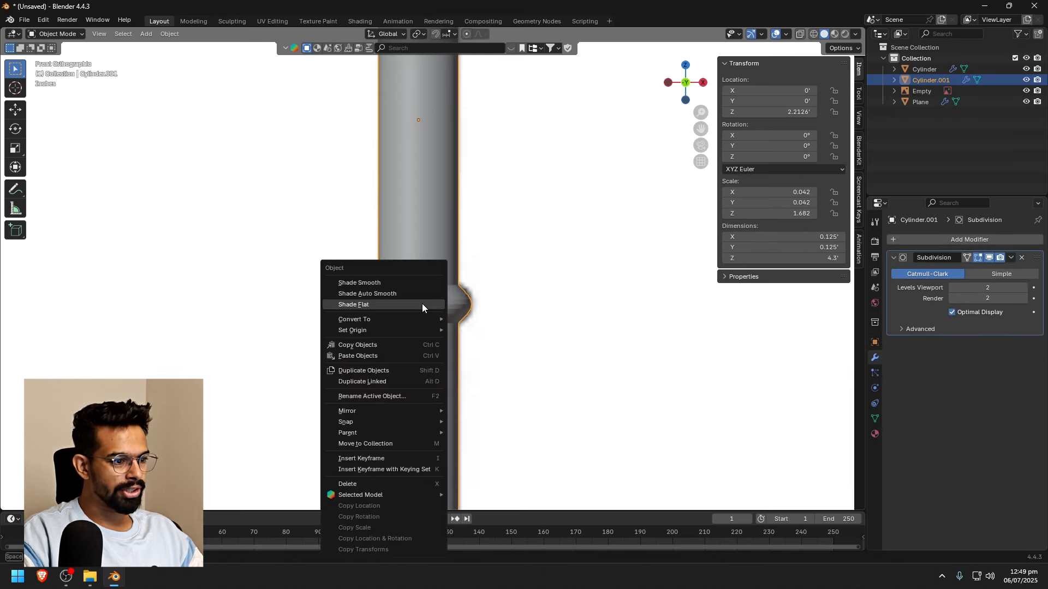
pyautogui.click(370, 293)
pyautogui.click(546, 308)
pyautogui.scroll(2, 434, 311)
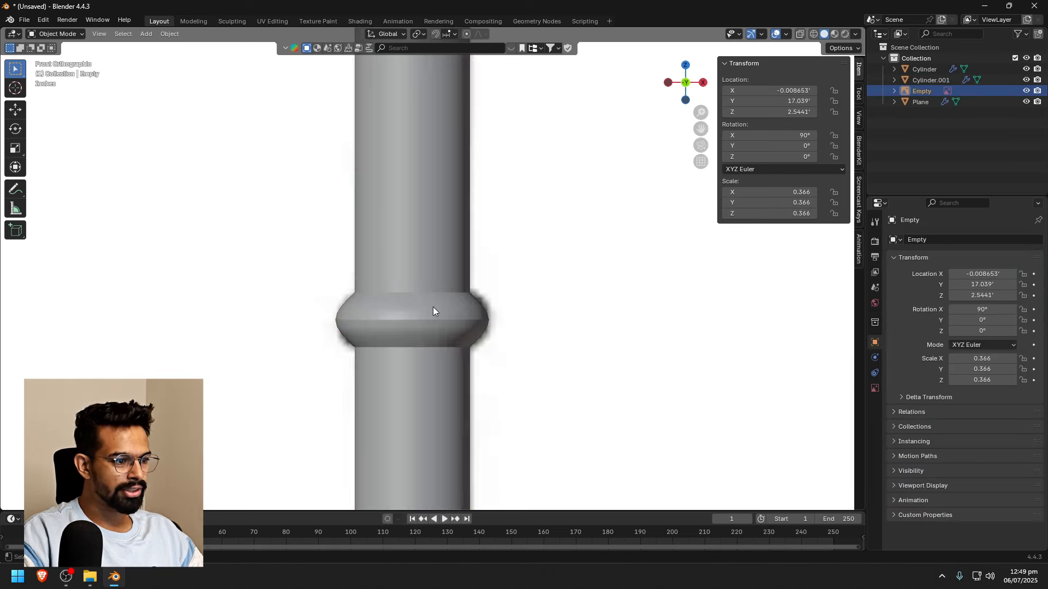
pyautogui.scroll(-12, 408, 338)
pyautogui.moveTo(409, 338); pyautogui.dragTo(511, 341, button='middle')
pyautogui.click(451, 342)
pyautogui.press('g')
pyautogui.rightClick(496, 344)
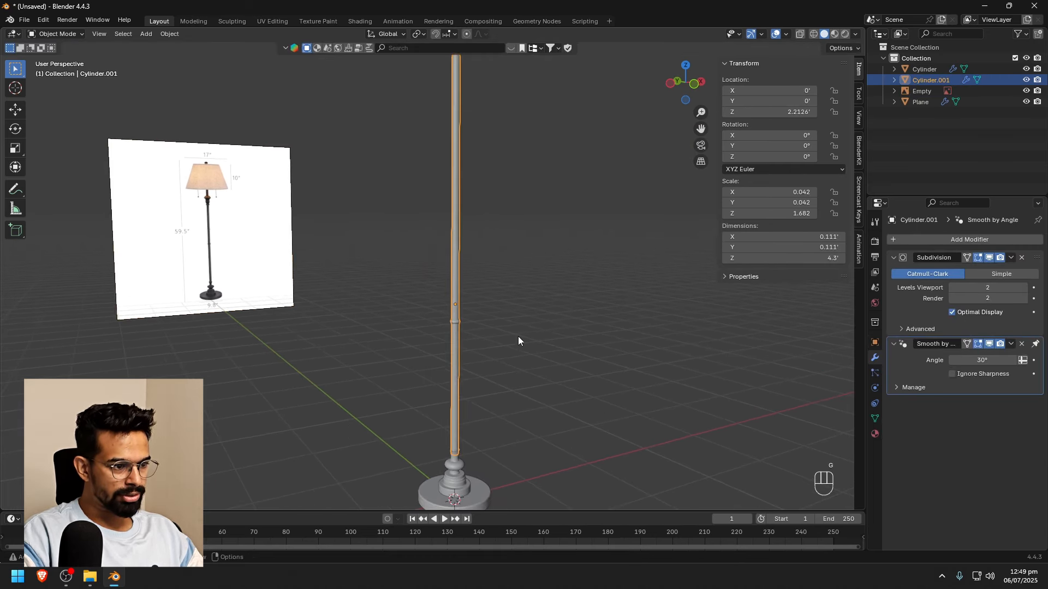
pyautogui.click(518, 336)
# Compare the model with the reference from the front, and add a mesh circle at the base of the lamp
pyautogui.scroll(-1, 546, 333)
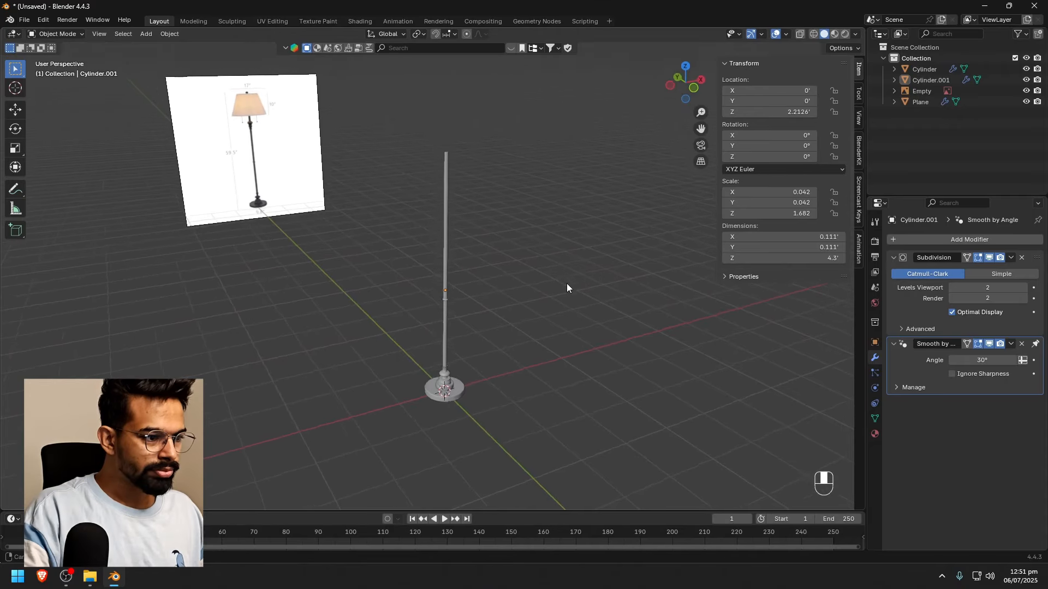
pyautogui.moveTo(566, 283); pyautogui.dragTo(500, 310, button='middle')
pyautogui.scroll(2, 511, 261)
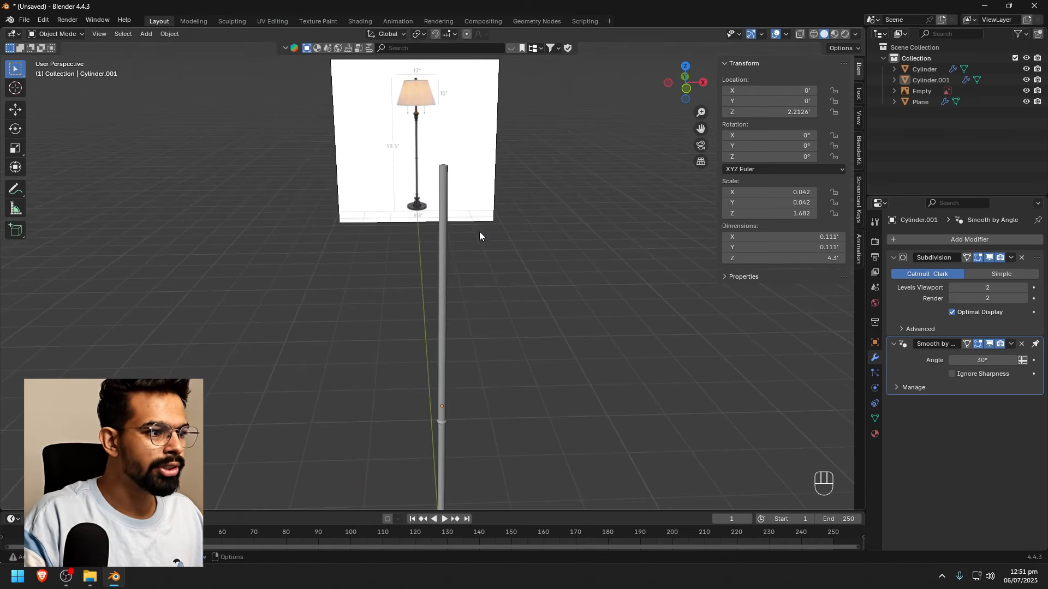
pyautogui.press('KP_1')
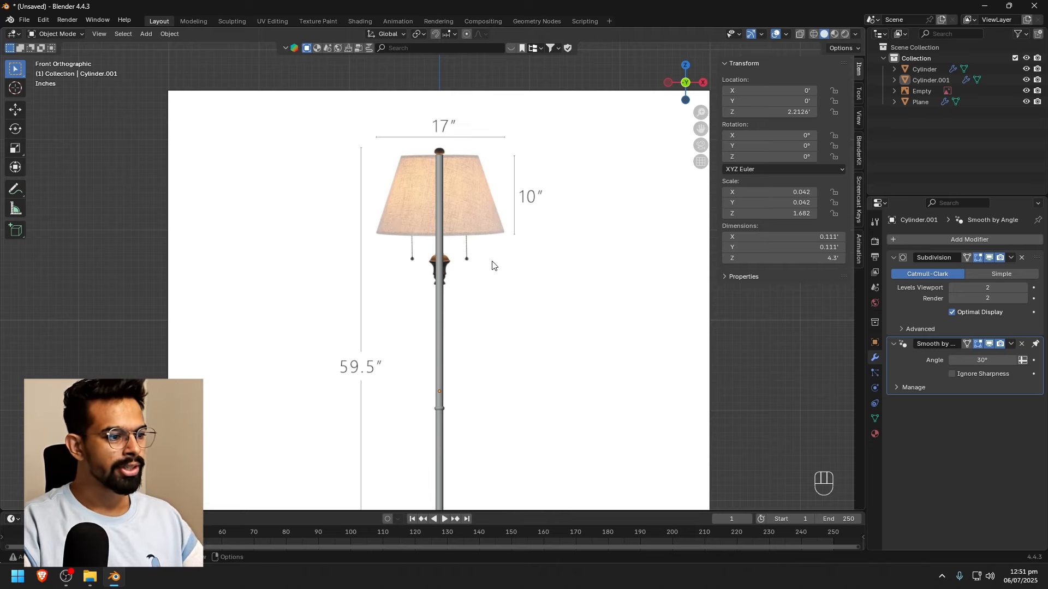
pyautogui.scroll(-3, 520, 244)
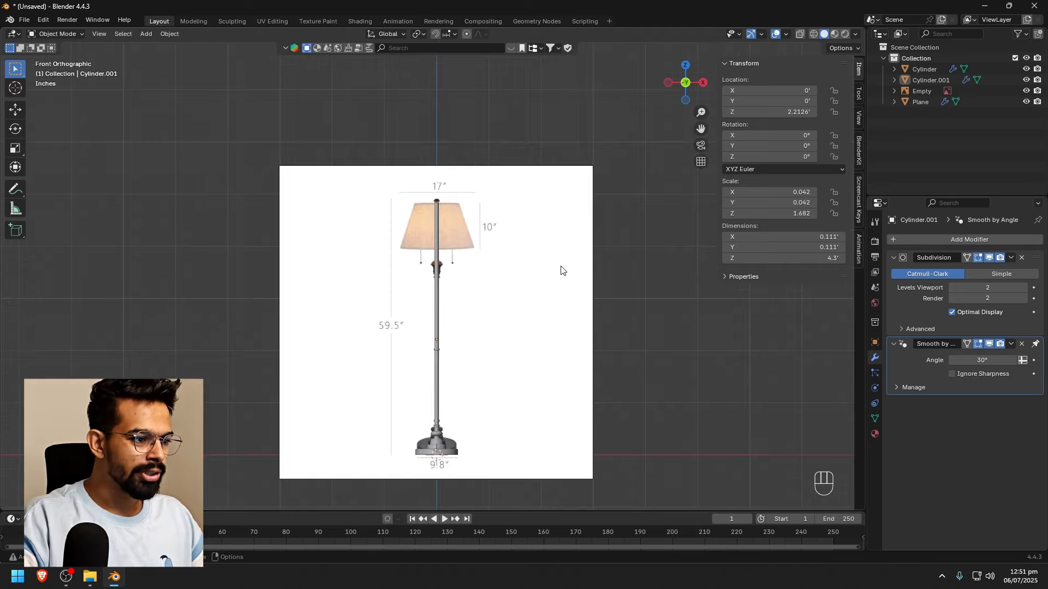
pyautogui.moveTo(561, 270)
pyautogui.mouseDown(button='middle')
pyautogui.moveTo(655, 296)
pyautogui.moveTo(559, 289)
pyautogui.mouseUp(button='middle')
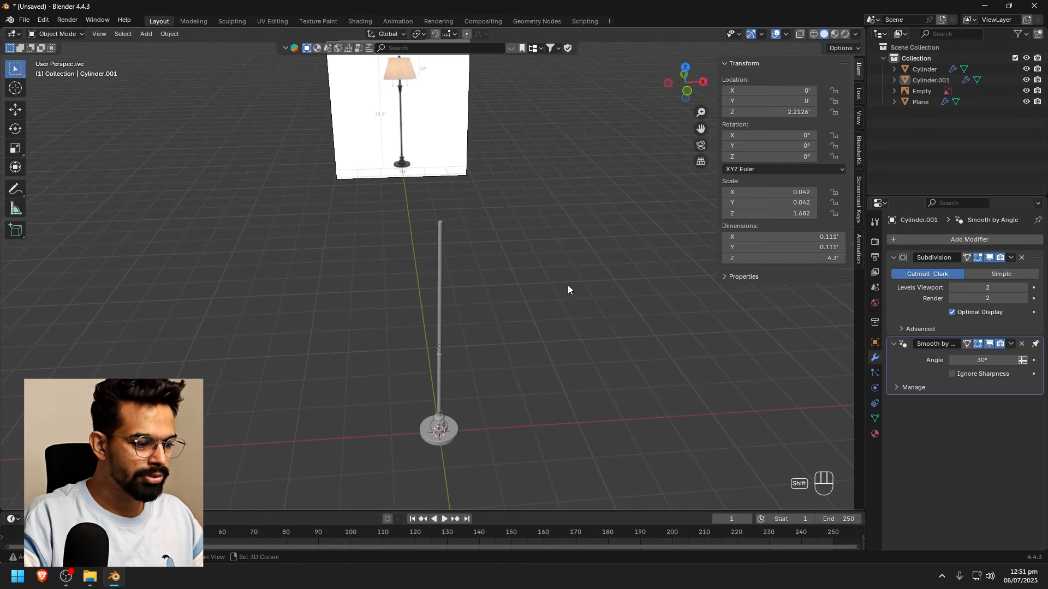
pyautogui.hotkey('shift', 'a')
pyautogui.moveTo(567, 285)
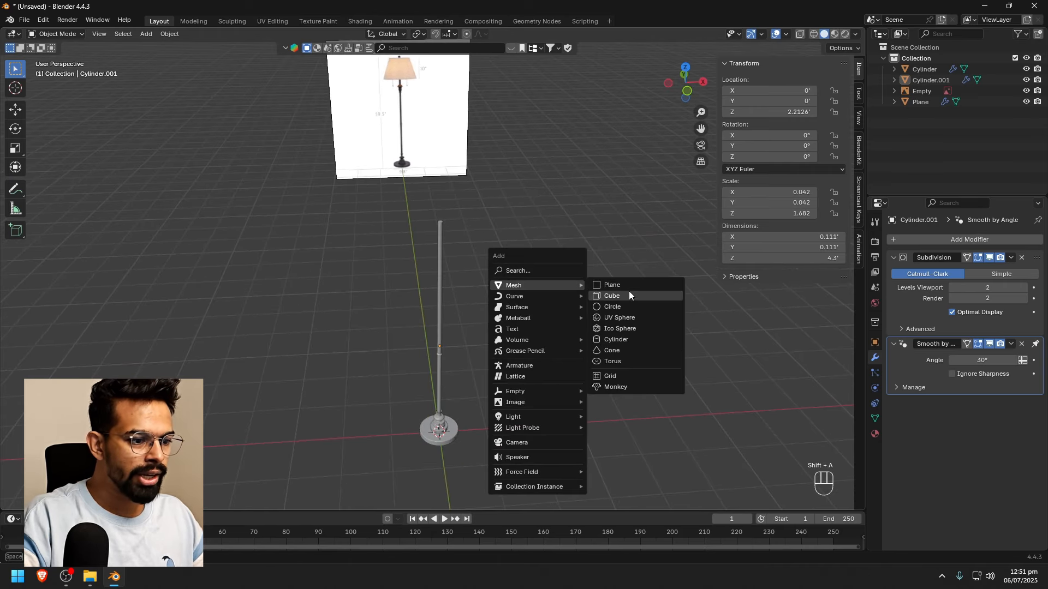
pyautogui.click(624, 306)
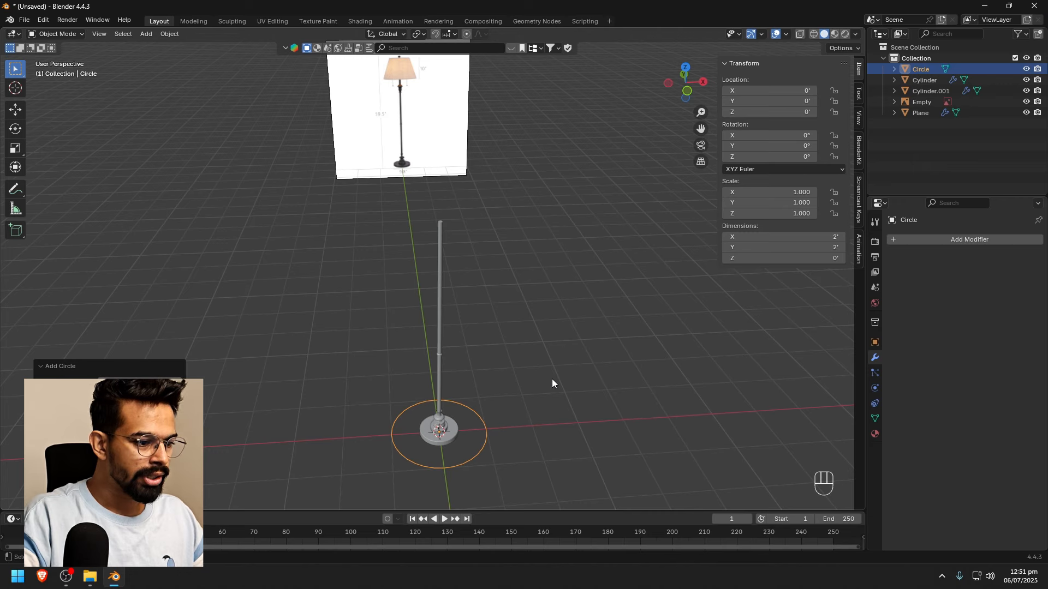
# In front view, move the circle up along Z to the bottom edge of the lampshade in the reference
pyautogui.press('KP_1')
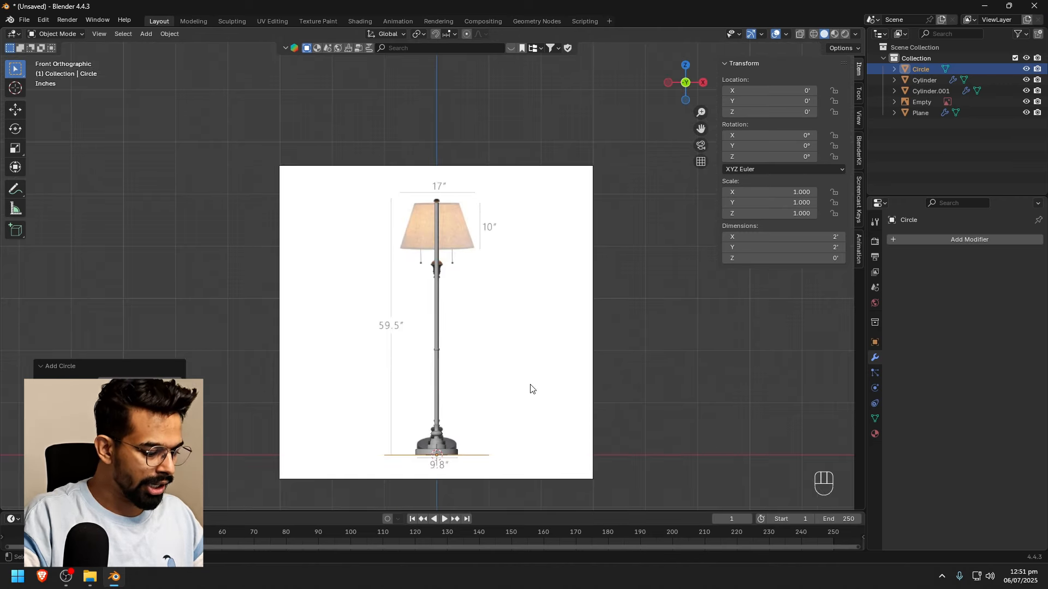
pyautogui.press('g')
pyautogui.press('z')
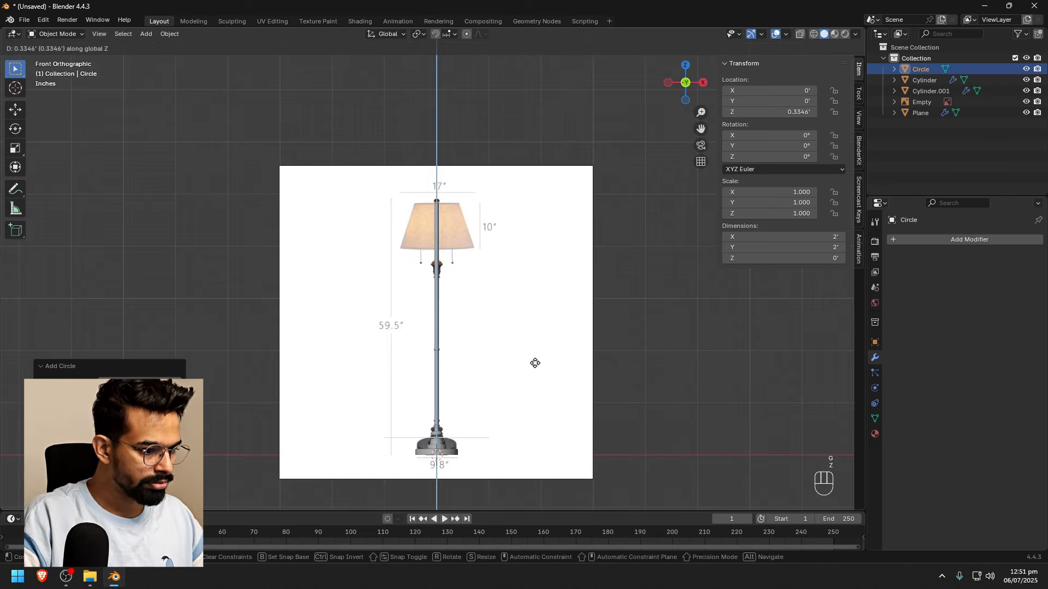
pyautogui.click(582, 181)
pyautogui.scroll(3, 490, 239)
pyautogui.scroll(2, 490, 238)
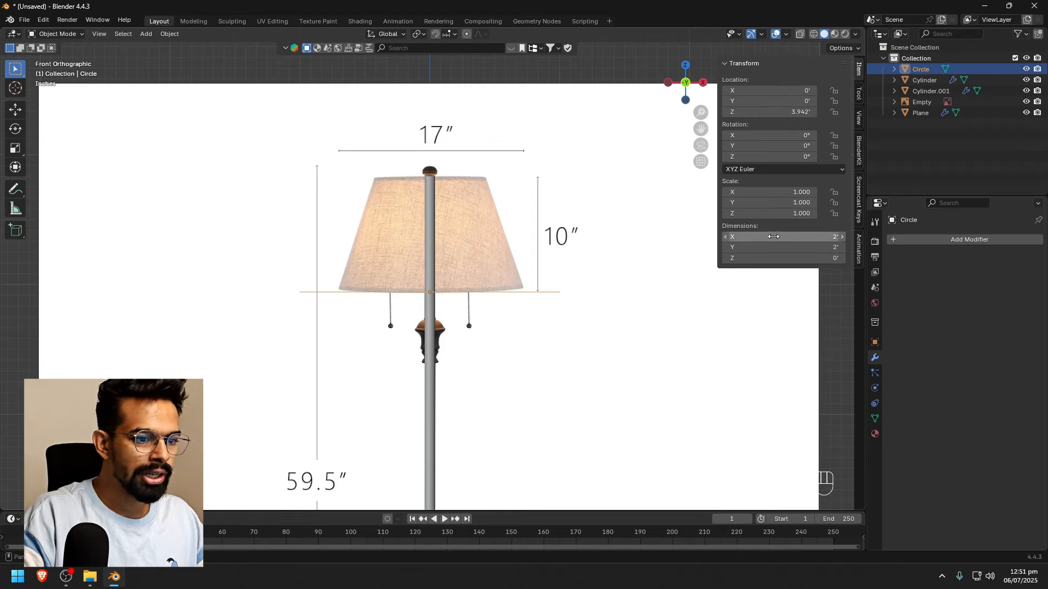
# Set the circle's X and Y dimensions to 17" to match the shade's bottom width
pyautogui.moveTo(773, 236); pyautogui.dragTo(774, 248)
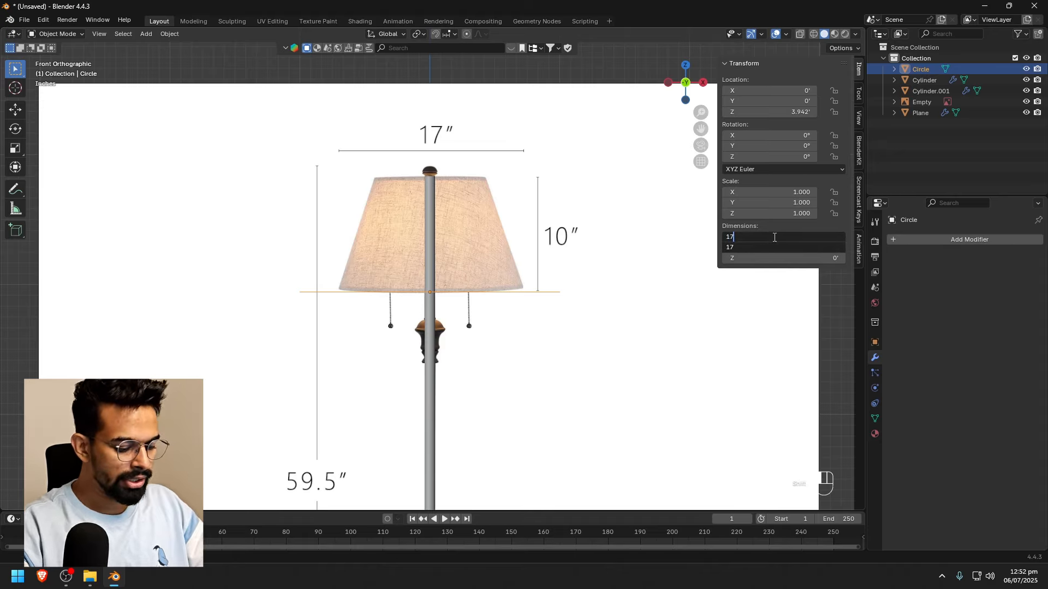
pyautogui.write('17"')
pyautogui.press('Return')
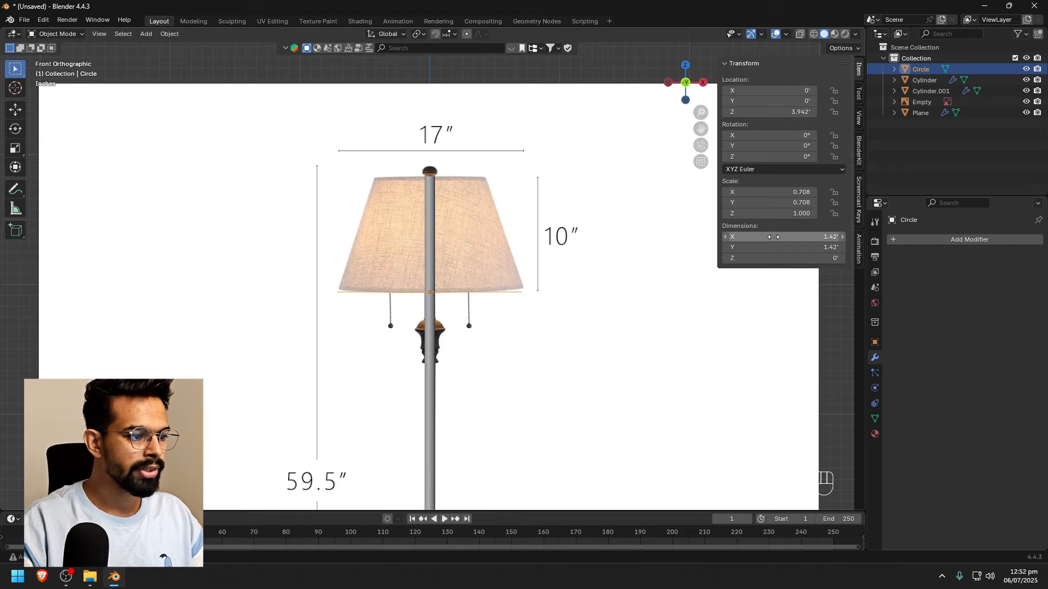
# Delete the circle's vertices on the positive X side in top view, keeping the centerline vertices, and return to Object Mode
pyautogui.moveTo(524, 256); pyautogui.dragTo(562, 268, button='middle')
pyautogui.press('Tab')
pyautogui.click(87, 35)
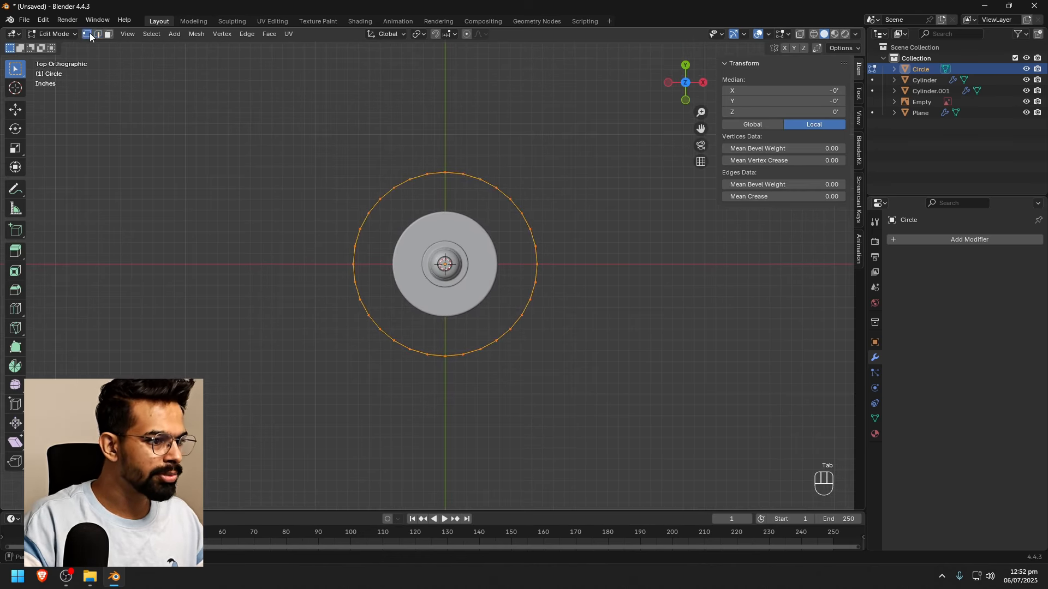
pyautogui.moveTo(448, 148); pyautogui.dragTo(586, 398)
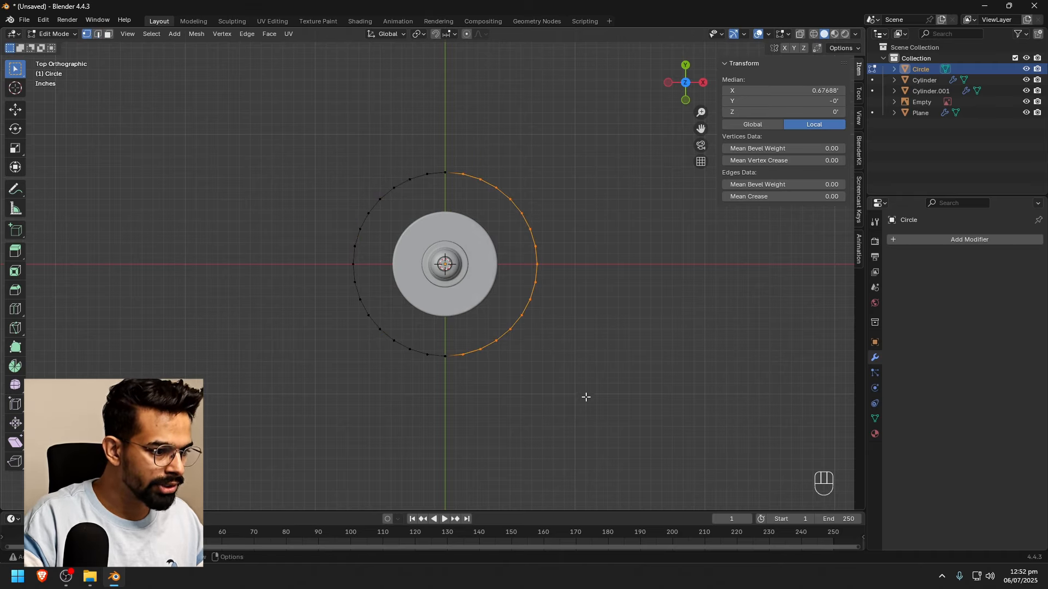
pyautogui.press('x')
pyautogui.click(599, 320)
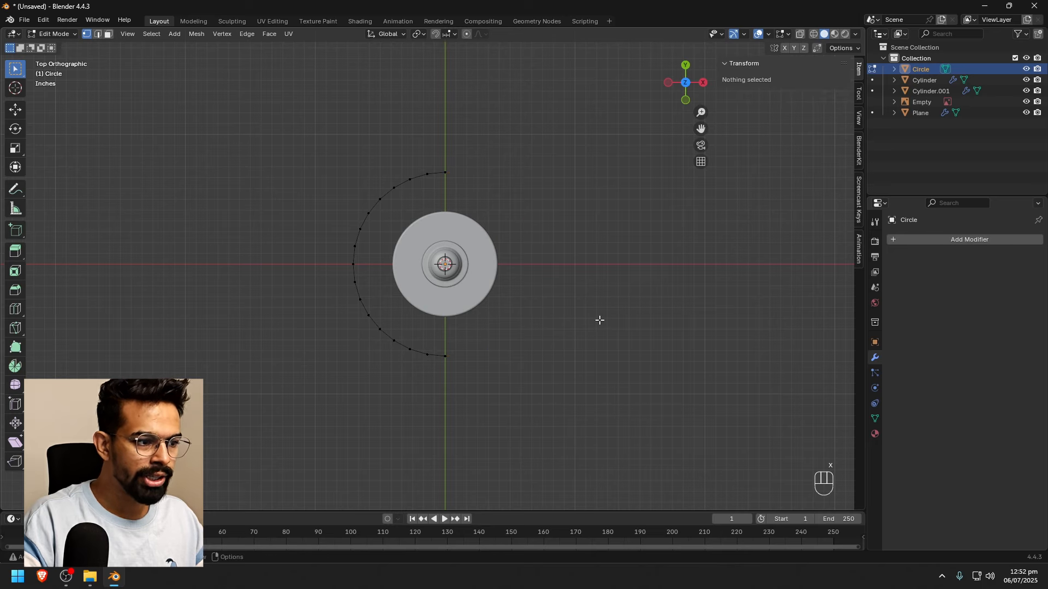
pyautogui.press('Tab')
# Add a Mirror modifier on the X axis to the half circle
pyautogui.moveTo(615, 356); pyautogui.dragTo(603, 285, button='middle')
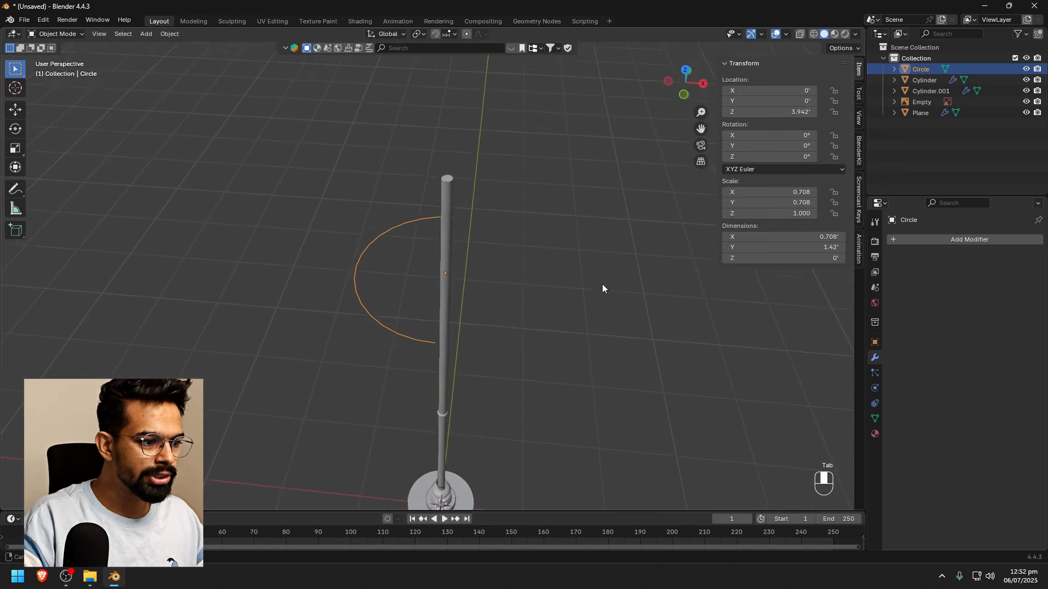
pyautogui.click(918, 240)
pyautogui.write('mi')
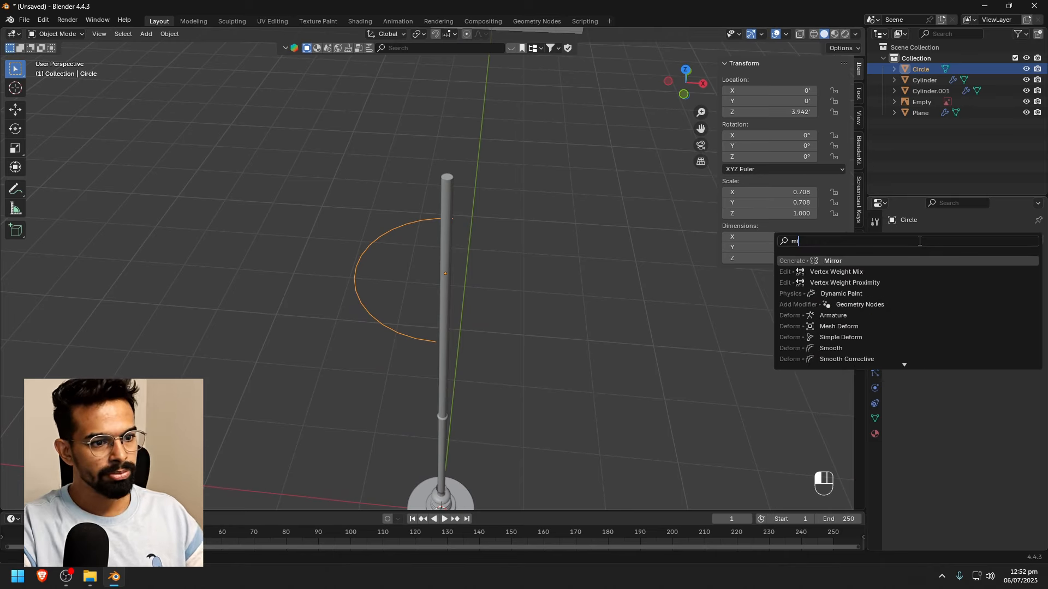
pyautogui.click(900, 260)
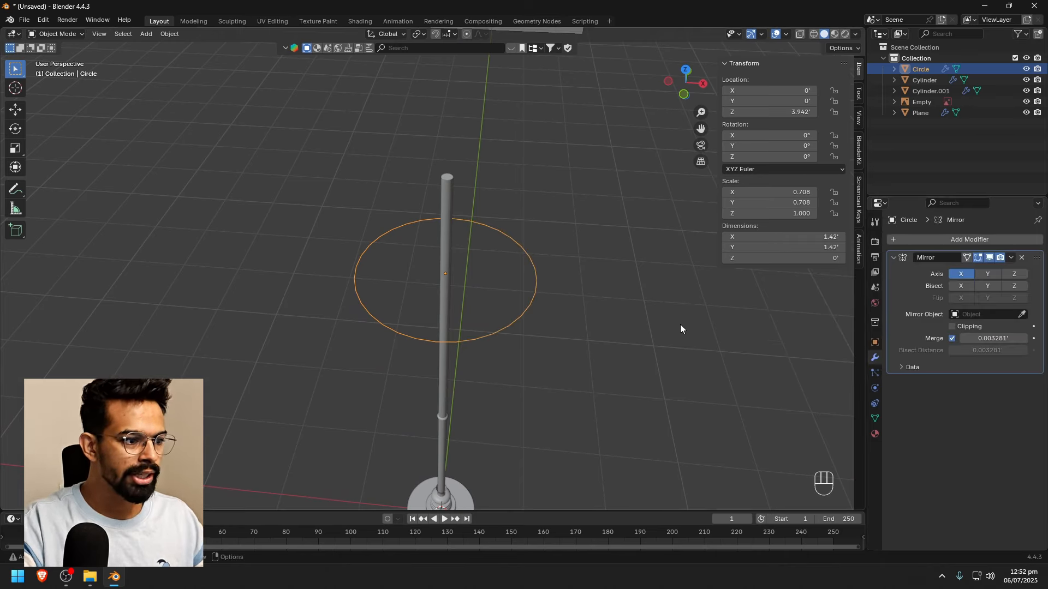
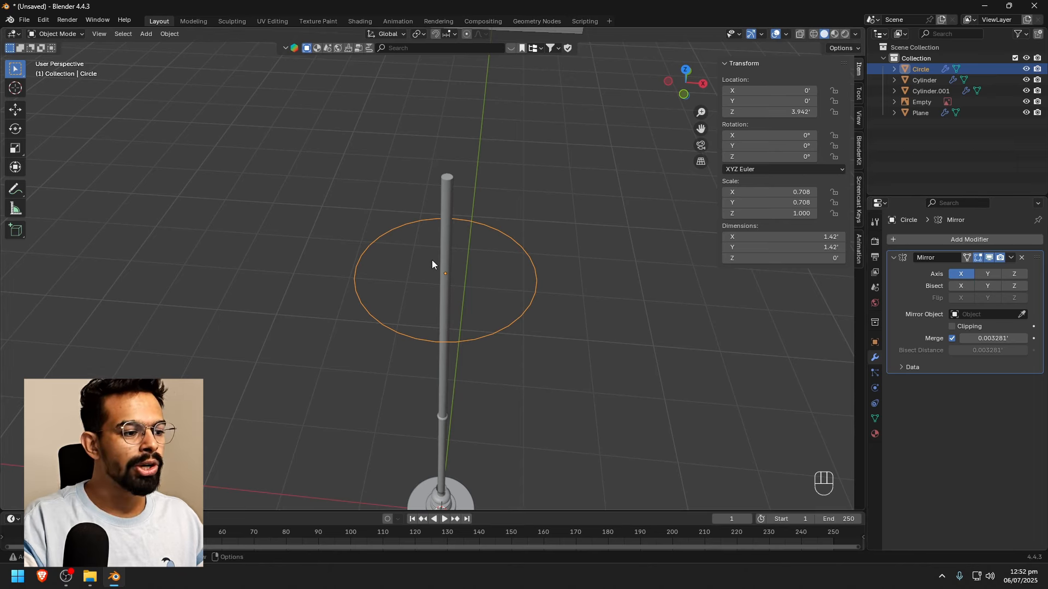
# Try moving a vertex on the remaining half of the circle to test the mirroring
pyautogui.press('Tab')
pyautogui.click(358, 268)
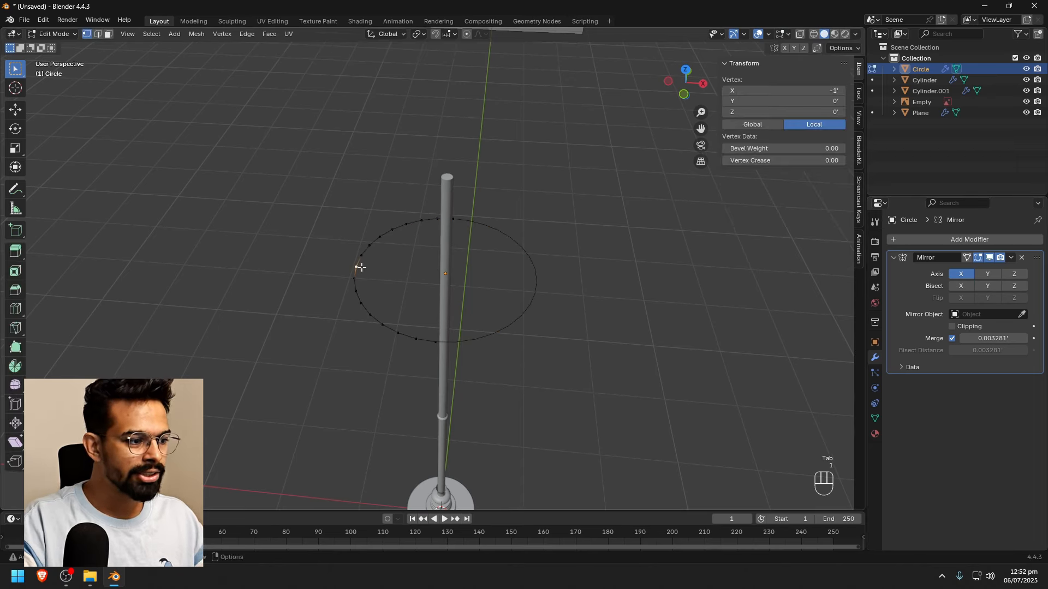
pyautogui.press('f')
pyautogui.press('g')
pyautogui.click(316, 233)
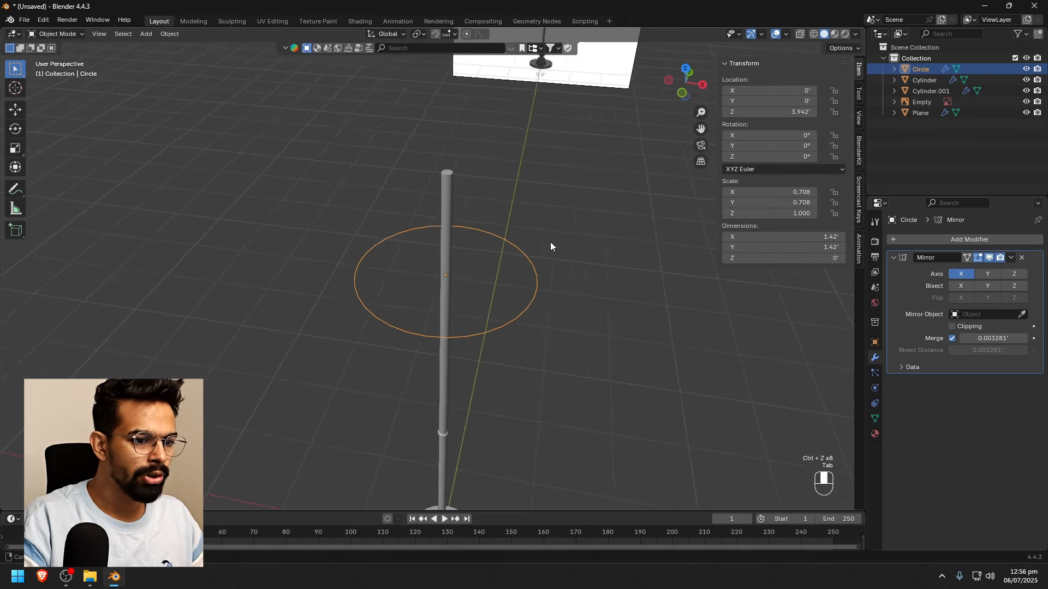
# Enable Clipping on the circle's Mirror modifier
pyautogui.moveTo(550, 242); pyautogui.dragTo(541, 242, button='middle')
pyautogui.scroll(-1, 565, 267)
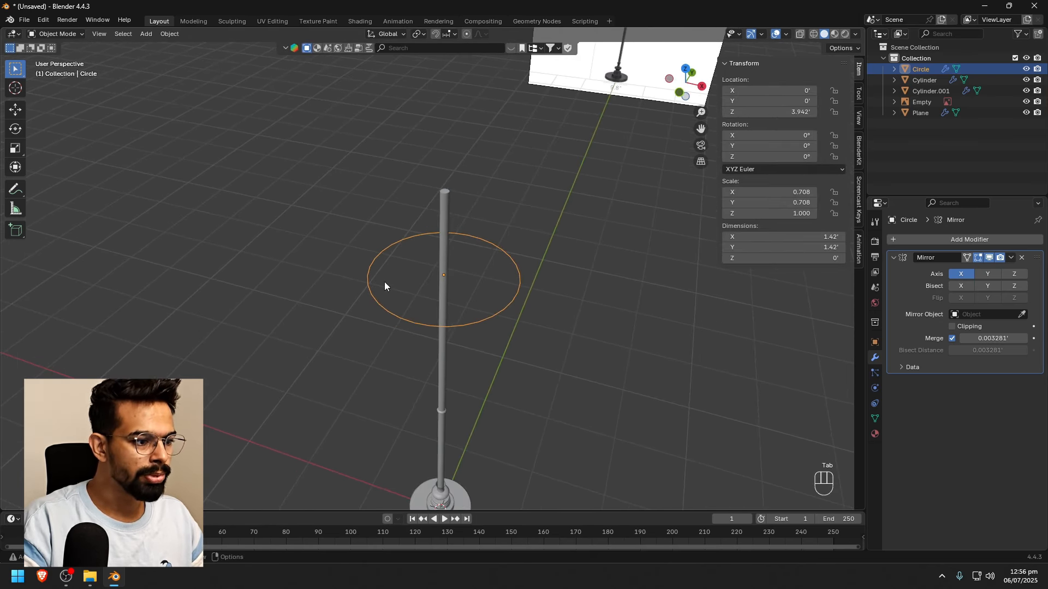
pyautogui.moveTo(528, 314); pyautogui.dragTo(561, 309, button='middle')
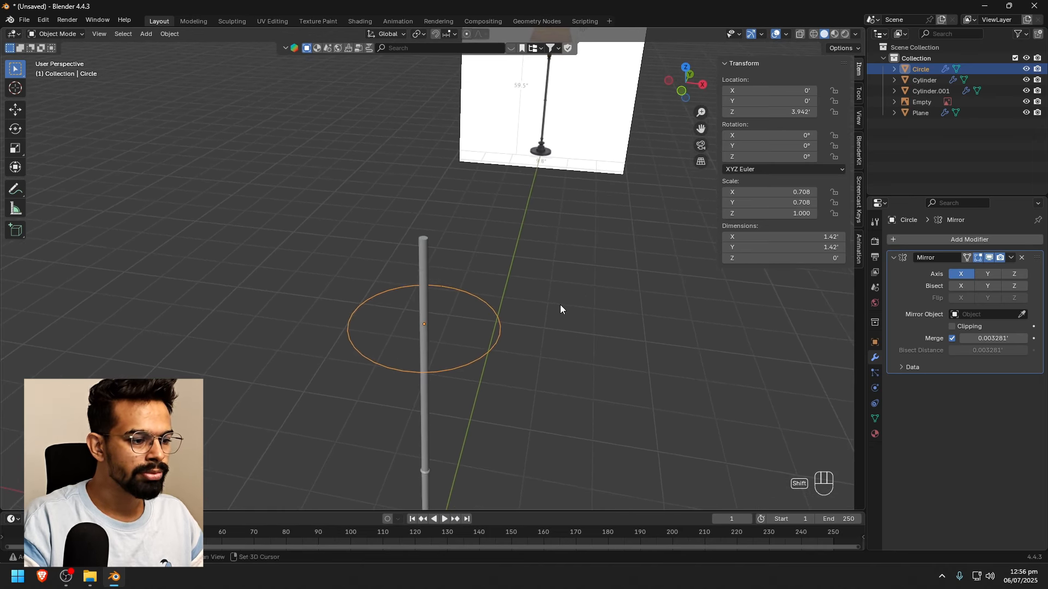
pyautogui.click(952, 327)
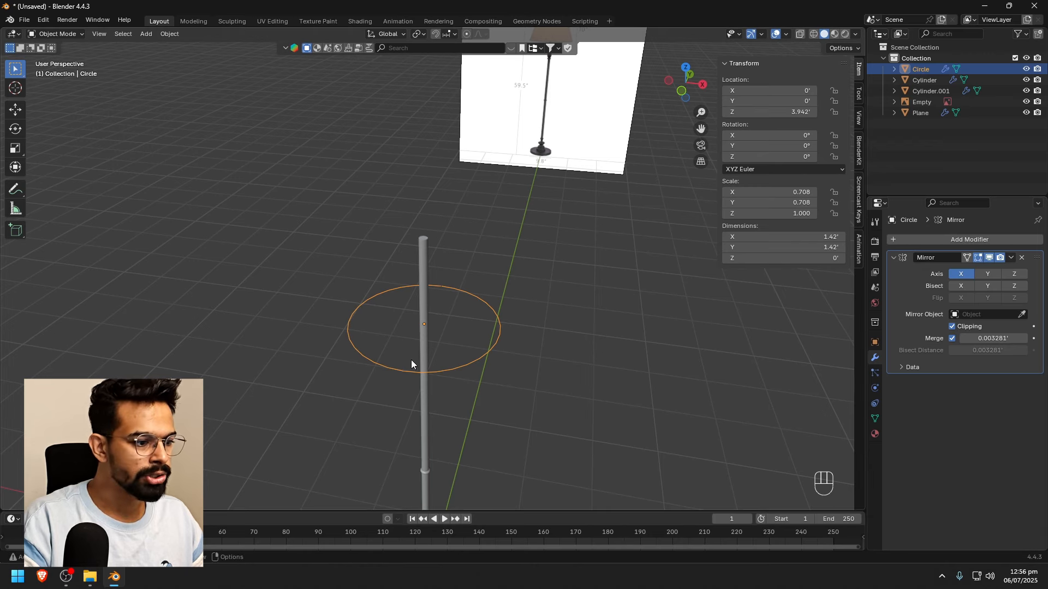
# Test moving the front seam vertex with Mirror clipping on and off, undo the move, and restore clipping
pyautogui.press('Tab')
pyautogui.press('g')
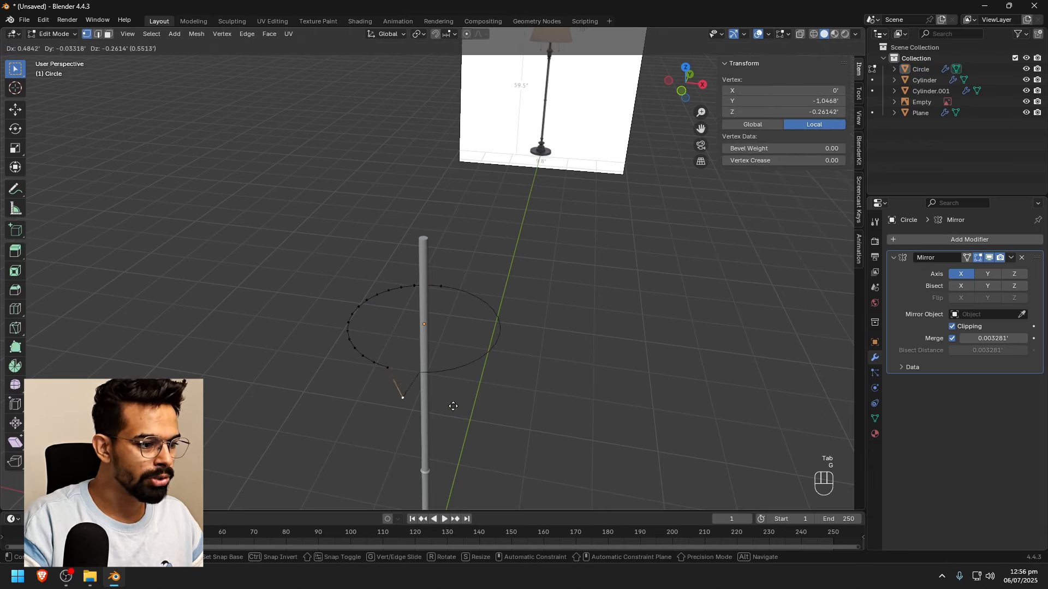
pyautogui.click(532, 389)
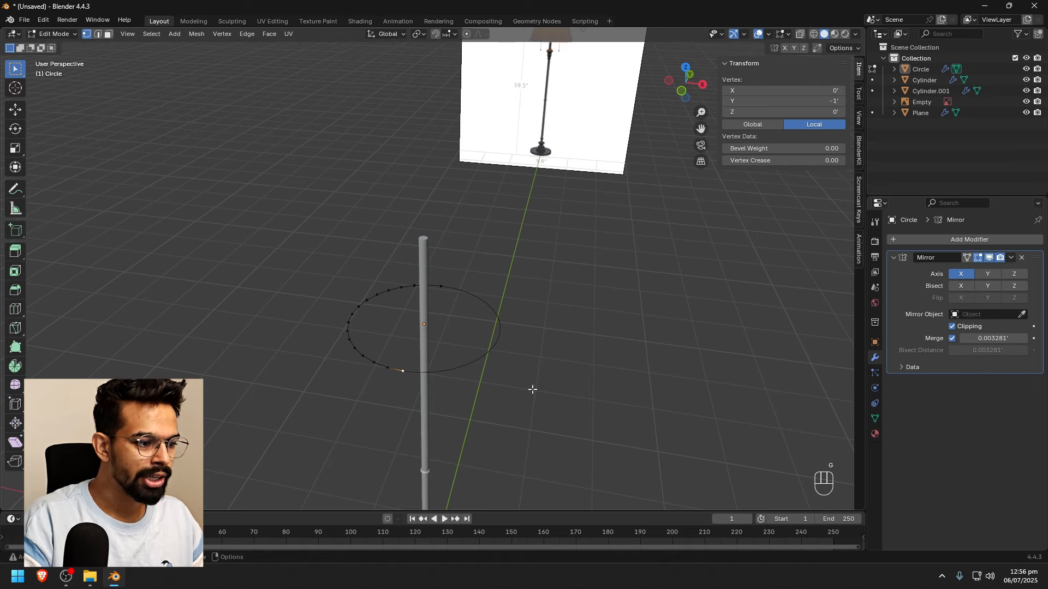
pyautogui.click(952, 326)
pyautogui.press('g')
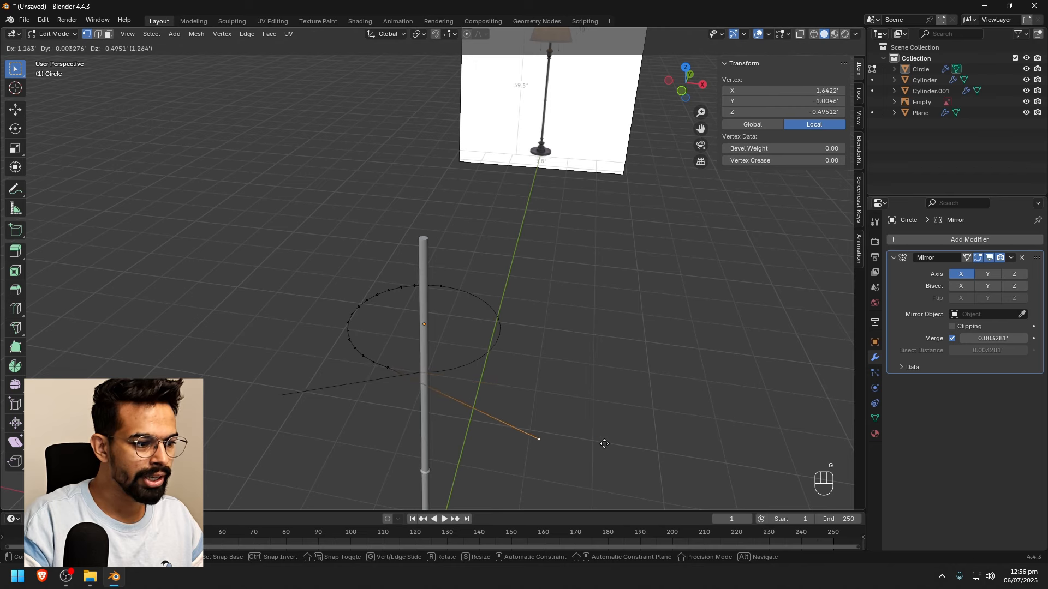
pyautogui.click(585, 438)
pyautogui.hotkey('ctrl', 'z')
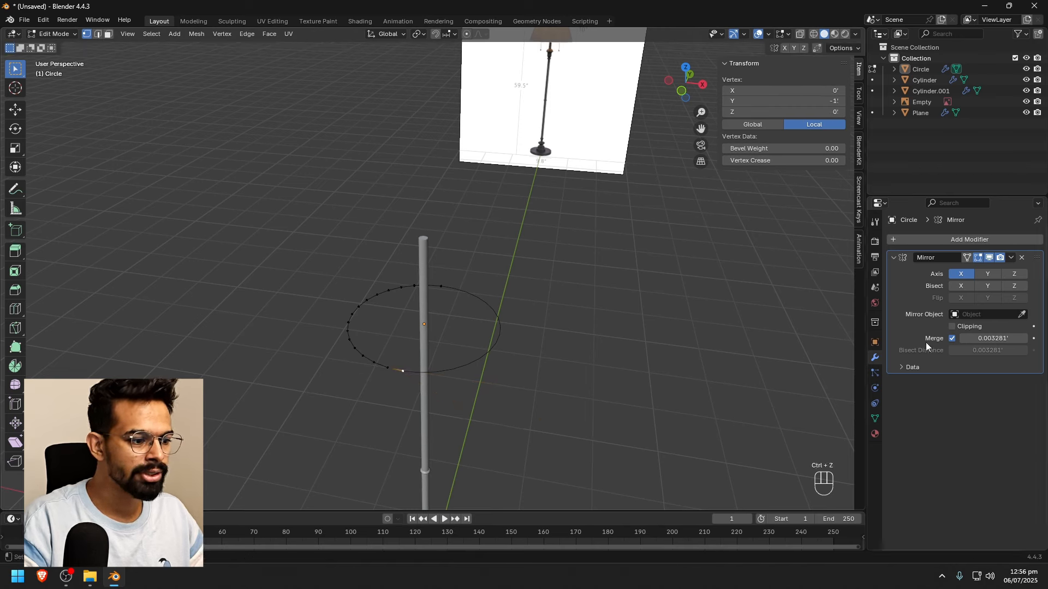
pyautogui.click(952, 326)
pyautogui.click(571, 365)
pyautogui.press('Tab')
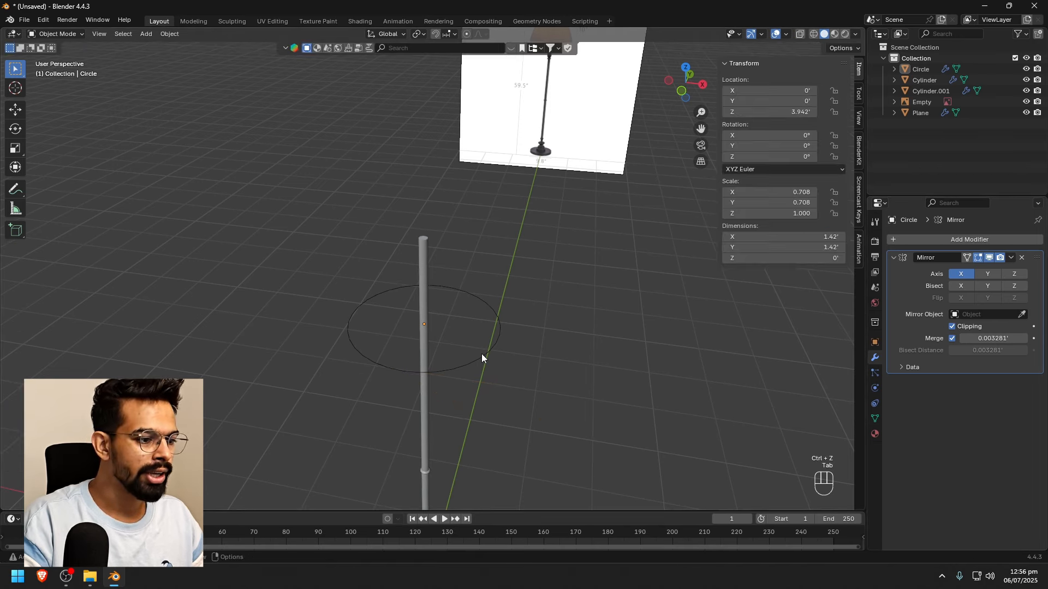
# Duplicate the circle and move the copy about 0.88' up along Z to the lampshade's top edge
pyautogui.click(489, 356)
pyautogui.keyDown('alt'); pyautogui.moveTo(489, 355); pyautogui.dragTo(542, 351, button='middle'); pyautogui.keyUp('alt')
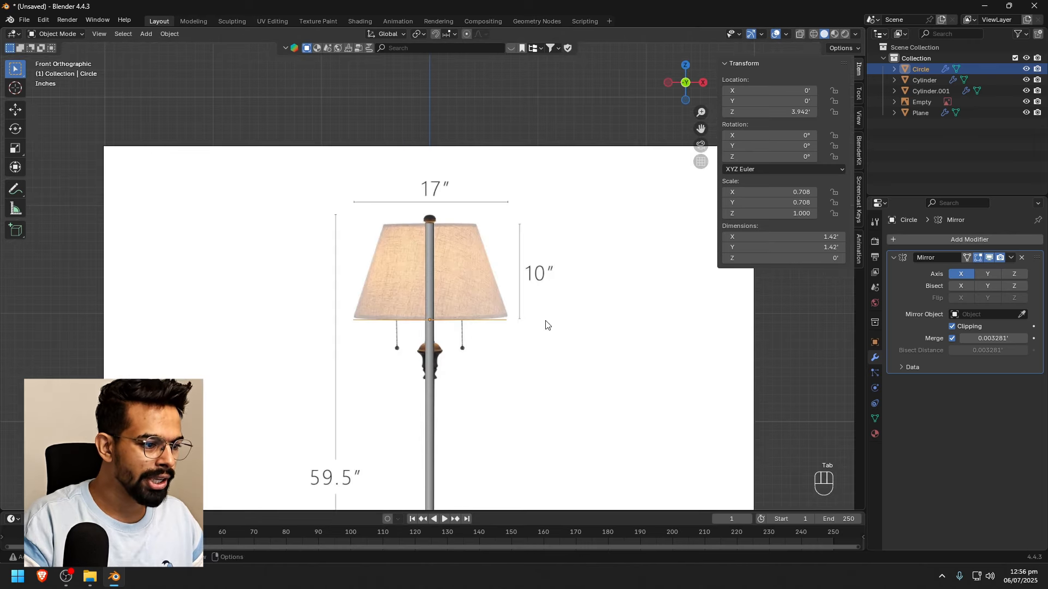
pyautogui.hotkey('shift', 'd')
pyautogui.press('z')
pyautogui.press('z')
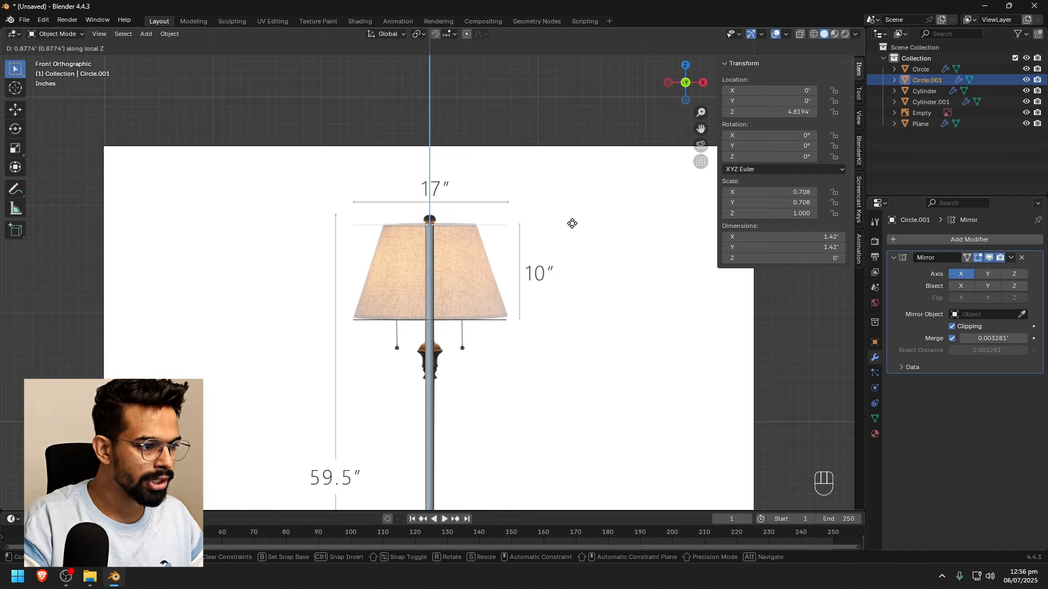
pyautogui.click(572, 224)
# Scale the duplicated circle down to about 0.82' in diameter to match the shade's top width
pyautogui.press('s')
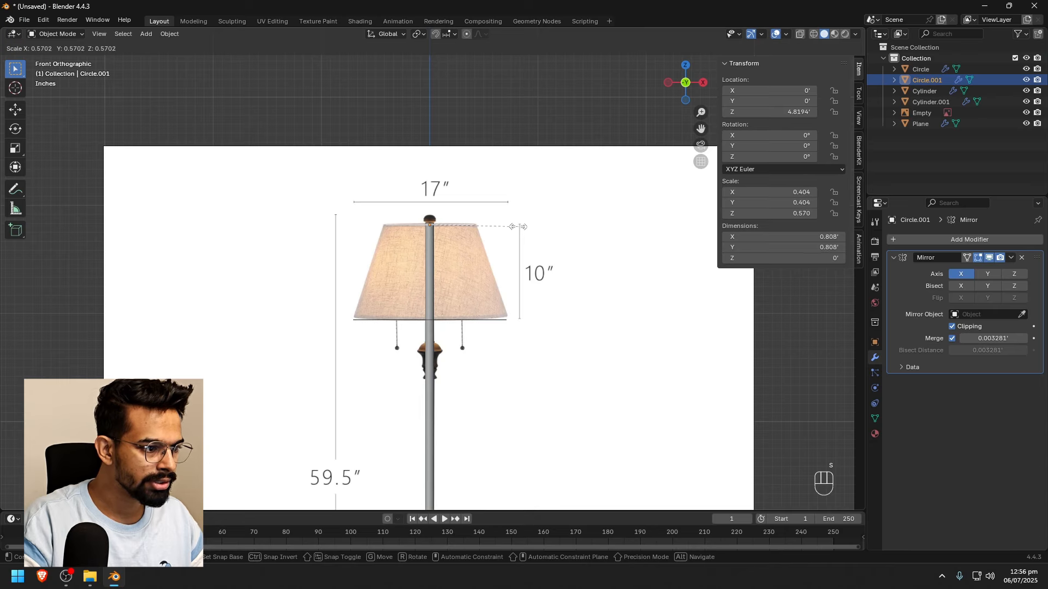
pyautogui.click(517, 227)
pyautogui.moveTo(527, 146); pyautogui.dragTo(509, 156, button='middle')
pyautogui.click(501, 379)
pyautogui.moveTo(486, 369); pyautogui.dragTo(514, 366, button='middle')
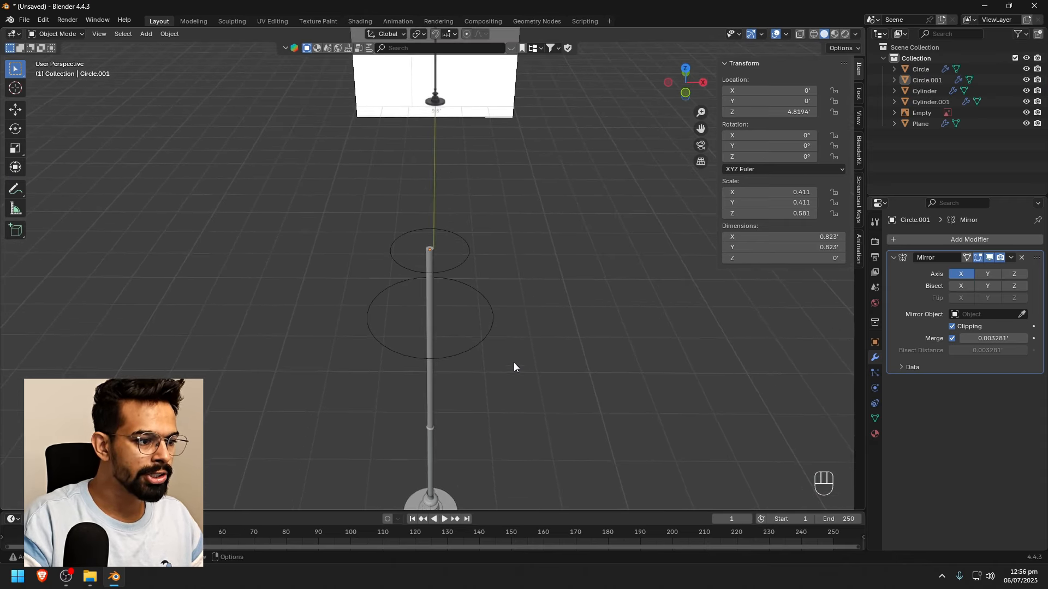
# Select the small upper circle and the large lower circle and join them into one object
pyautogui.click(400, 264)
pyautogui.press('Tab')
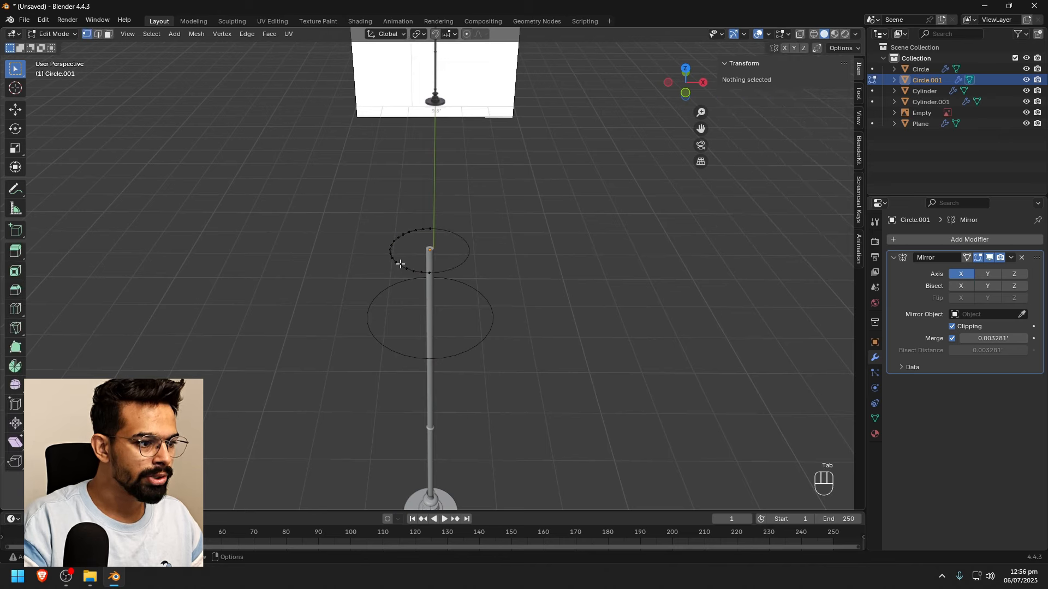
pyautogui.press('Tab')
pyautogui.keyDown('shift'); pyautogui.click(380, 342); pyautogui.keyUp('shift')
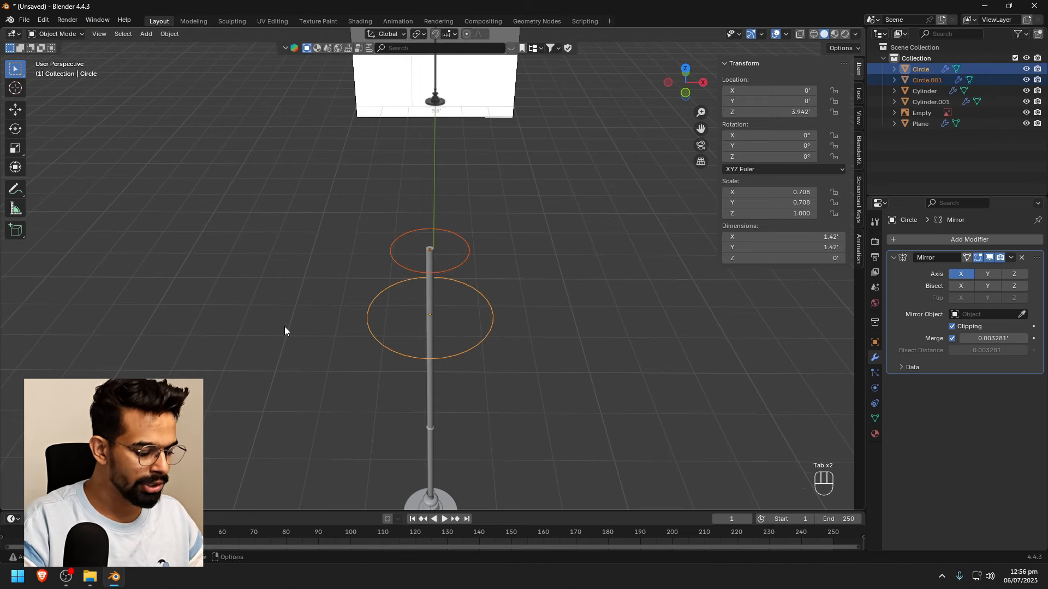
pyautogui.hotkey('ctrl', 'j')
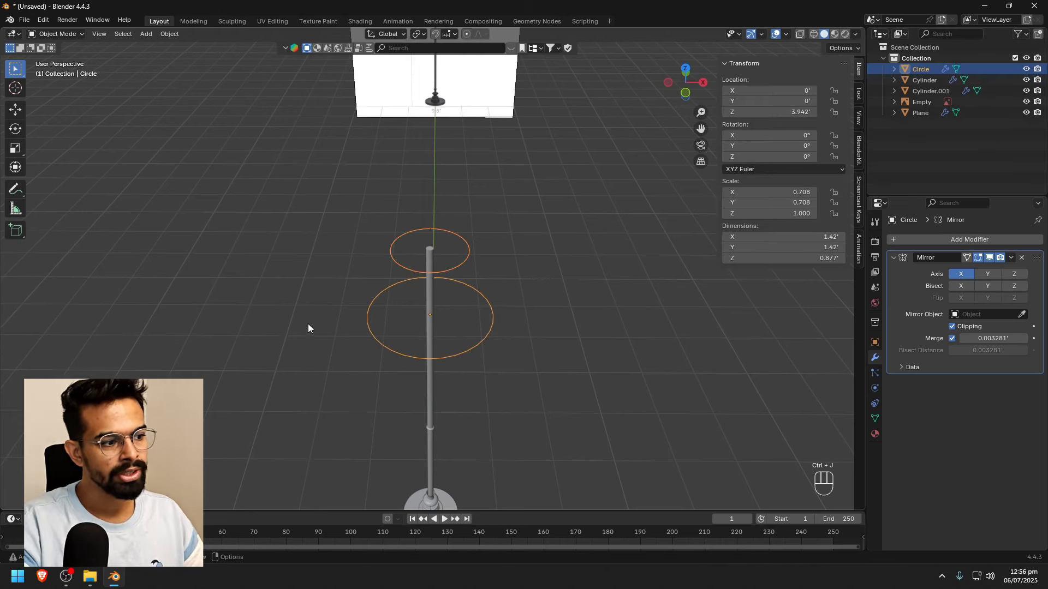
# Select the outermost negative X vertex of each circle and connect the two with an edge
pyautogui.press('Tab')
pyautogui.moveTo(308, 304); pyautogui.dragTo(430, 304, button='middle')
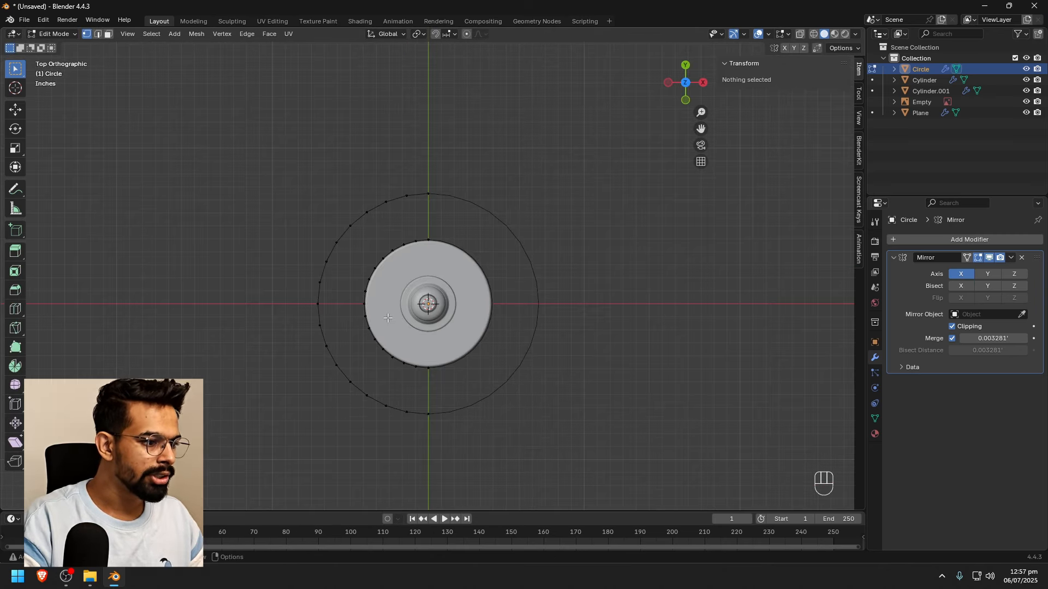
pyautogui.click(360, 304)
pyautogui.keyDown('shift'); pyautogui.click(318, 304); pyautogui.keyUp('shift')
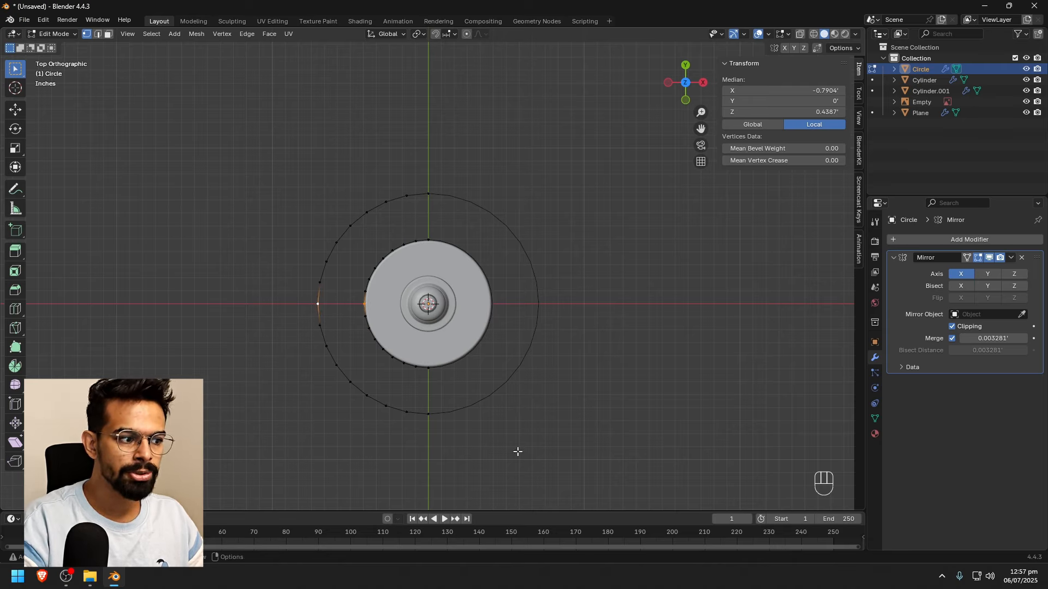
pyautogui.scroll(-3, 525, 426)
pyautogui.moveTo(528, 409); pyautogui.dragTo(561, 310, button='middle')
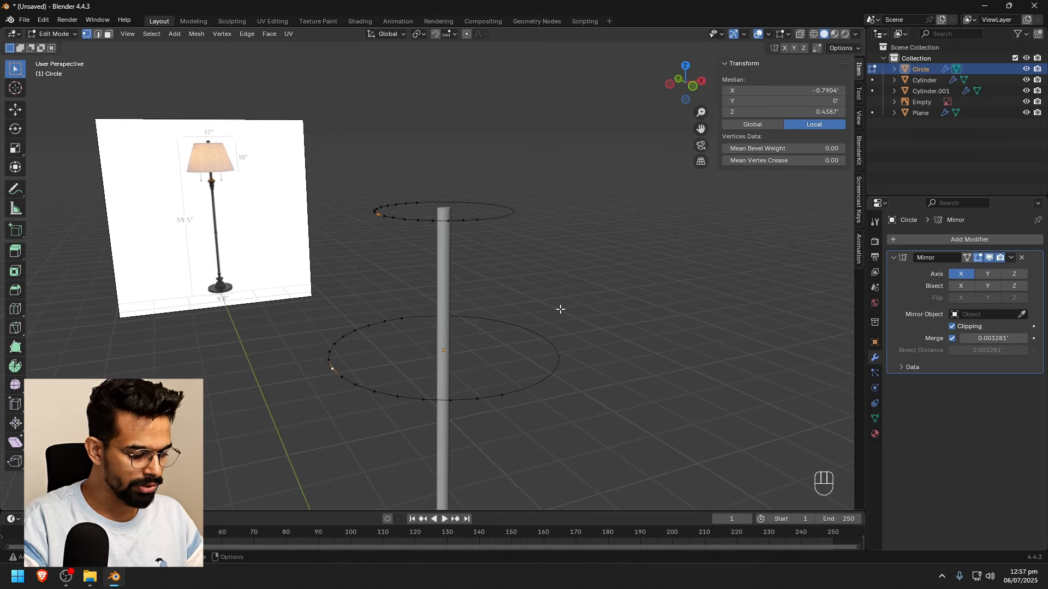
pyautogui.press('f')
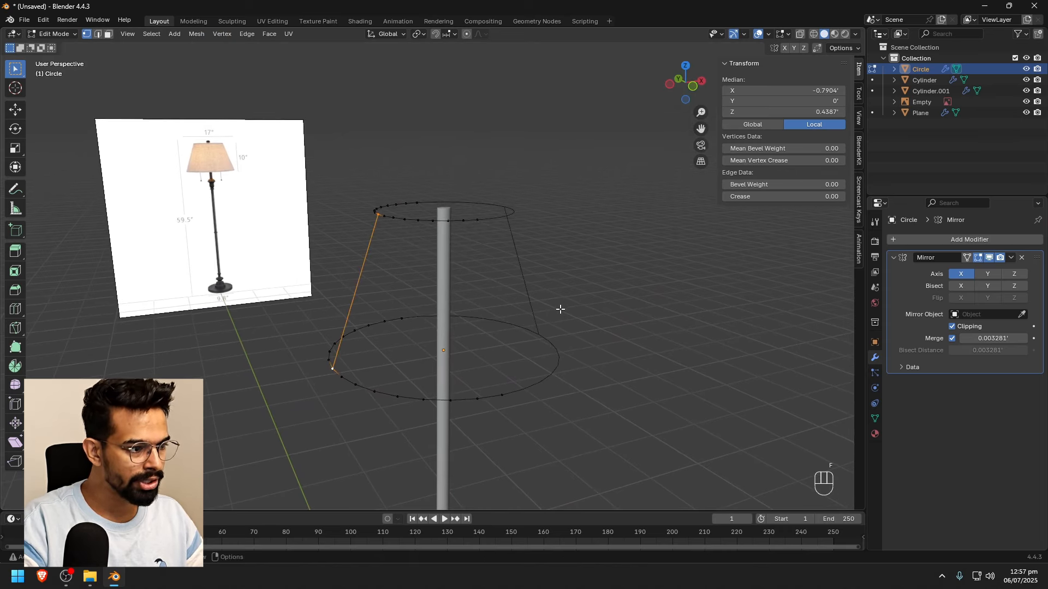
# Inspect the lampshade frame in perspective and from above, keeping the connecting edge selected in Edit Mode
pyautogui.press('Tab')
pyautogui.click(618, 279)
pyautogui.scroll(-2, 531, 308)
pyautogui.moveTo(529, 309); pyautogui.dragTo(388, 306, button='middle')
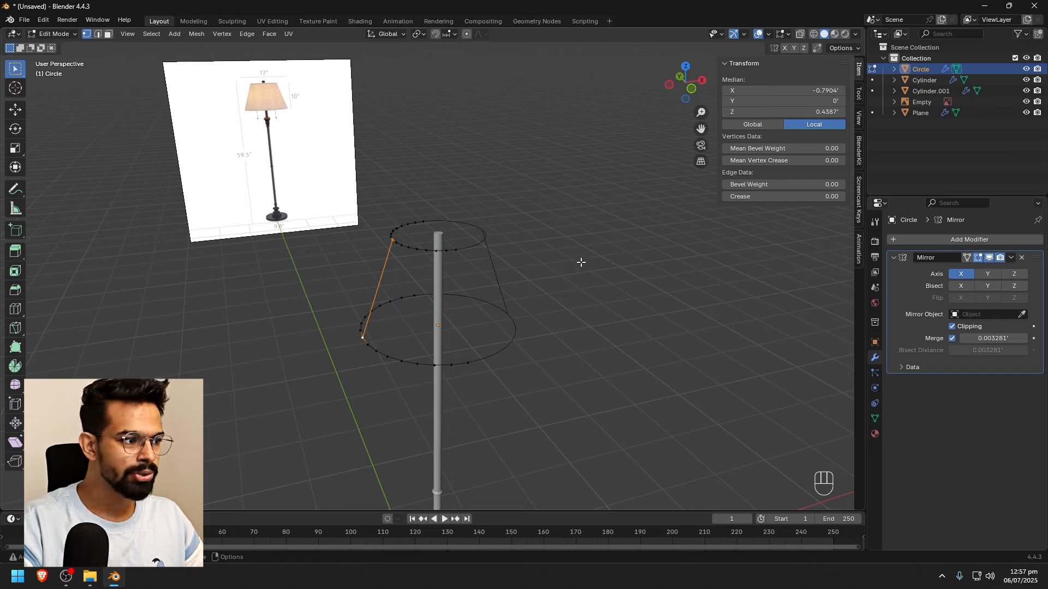
pyautogui.keyDown('alt'); pyautogui.moveTo(582, 264); pyautogui.dragTo(506, 279, button='middle'); pyautogui.keyUp('alt')
pyautogui.scroll(2, 290, 241)
pyautogui.keyDown('shift'); pyautogui.moveTo(300, 250); pyautogui.dragTo(312, 169, button='middle'); pyautogui.keyUp('shift')
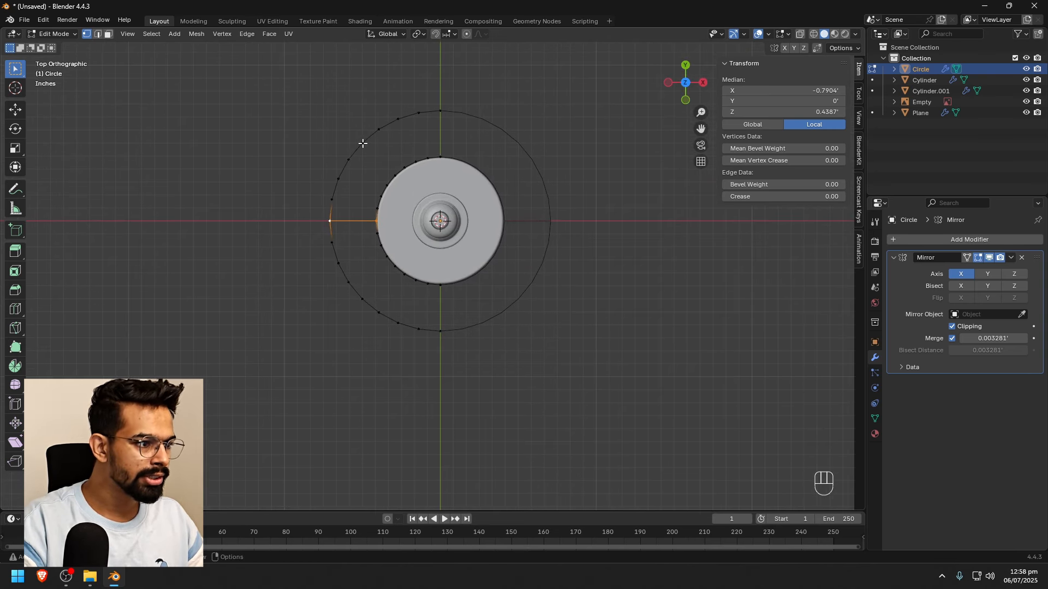
# Extrude the two diagonal vertices on the large lower circle's negative X half inward to the pole's center
pyautogui.click(363, 142)
pyautogui.keyDown('shift'); pyautogui.click(363, 299); pyautogui.keyUp('shift')
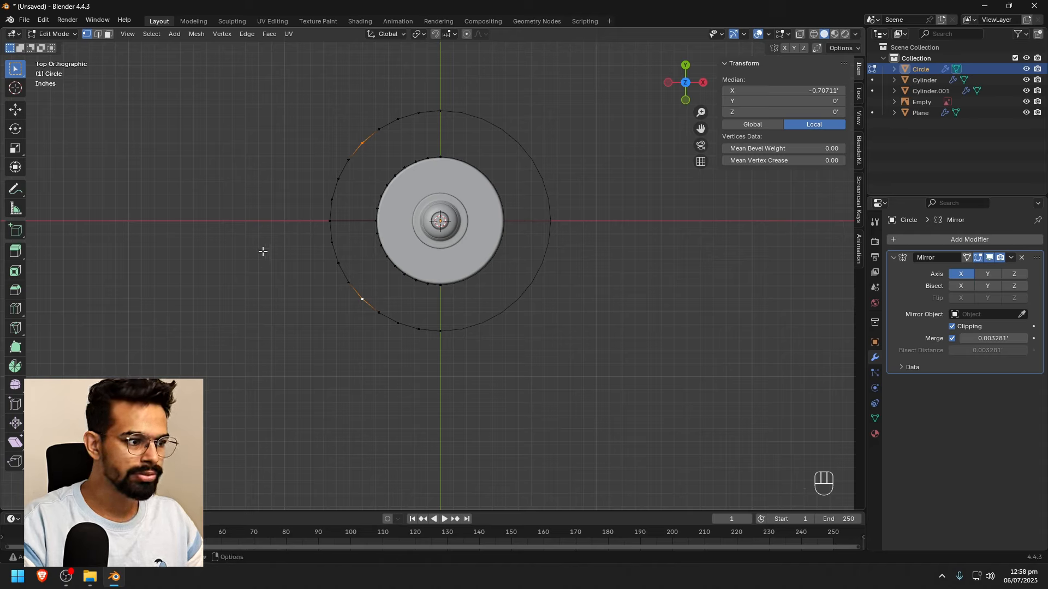
pyautogui.click(267, 230)
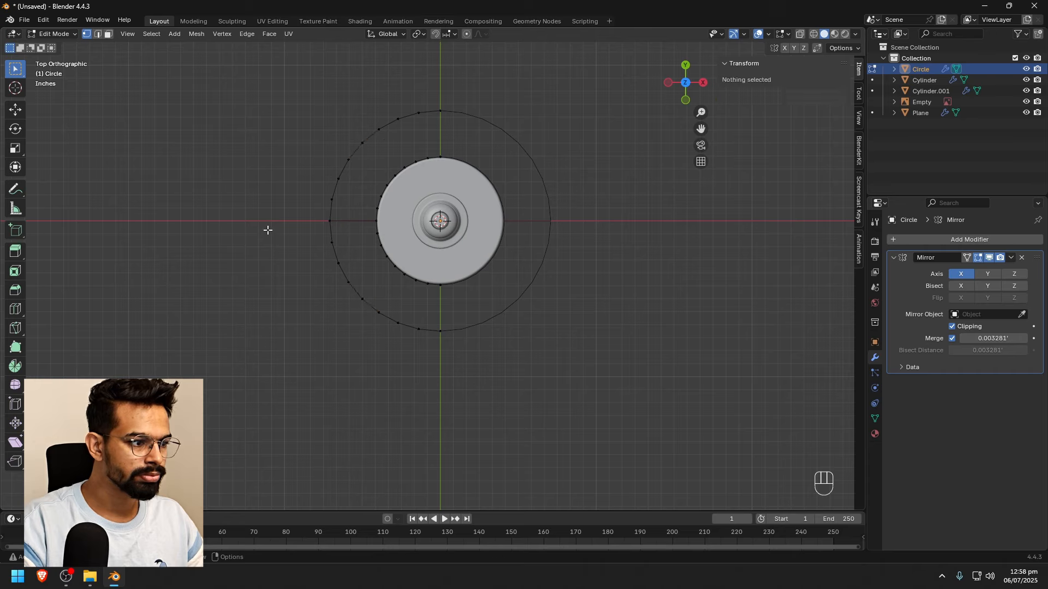
pyautogui.click(363, 144)
pyautogui.press('e')
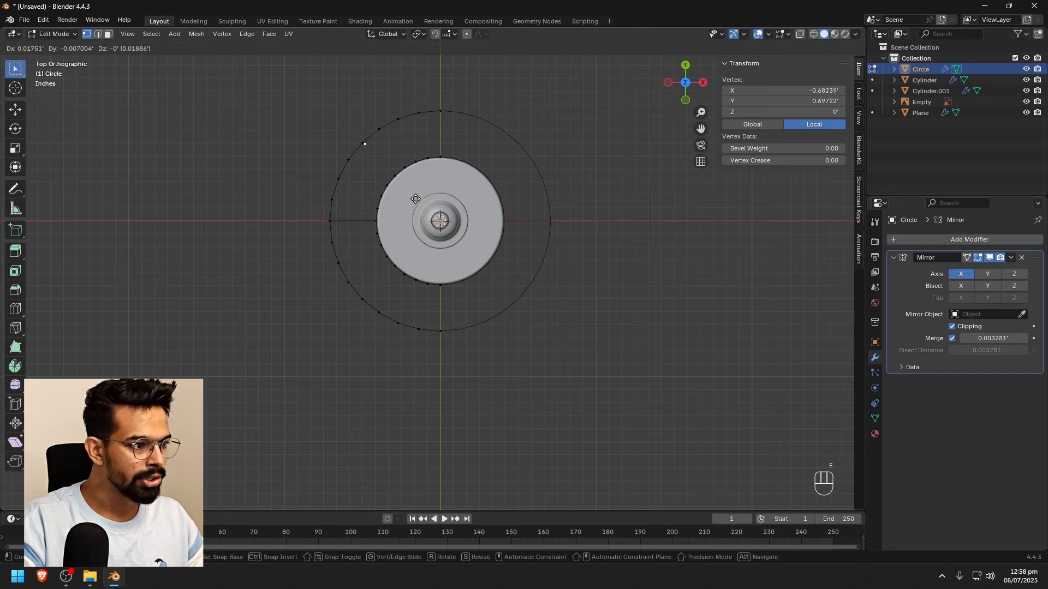
pyautogui.click(488, 274)
pyautogui.click(362, 300)
pyautogui.press('e')
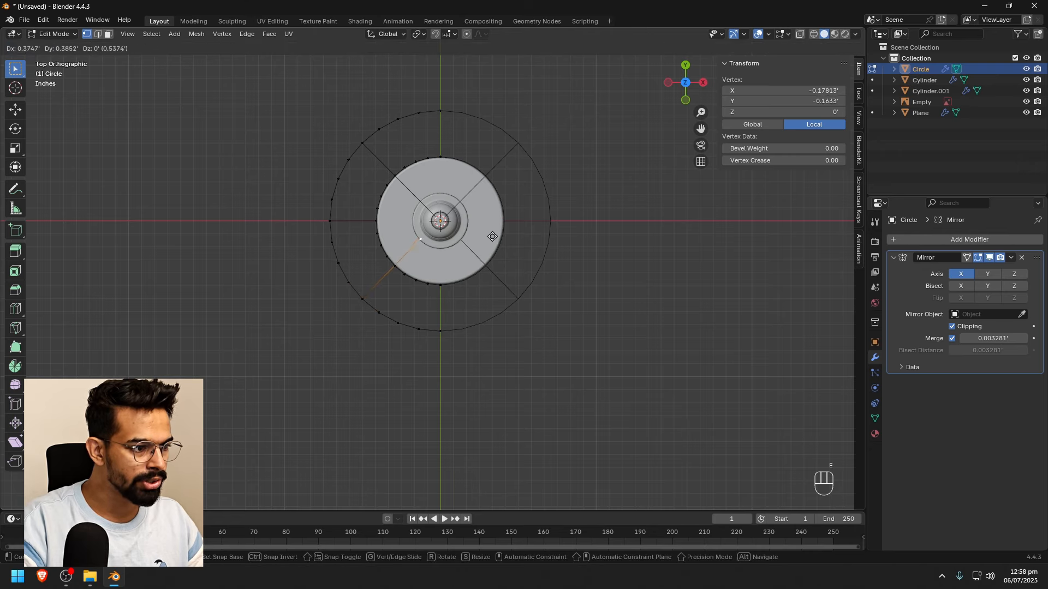
pyautogui.click(509, 221)
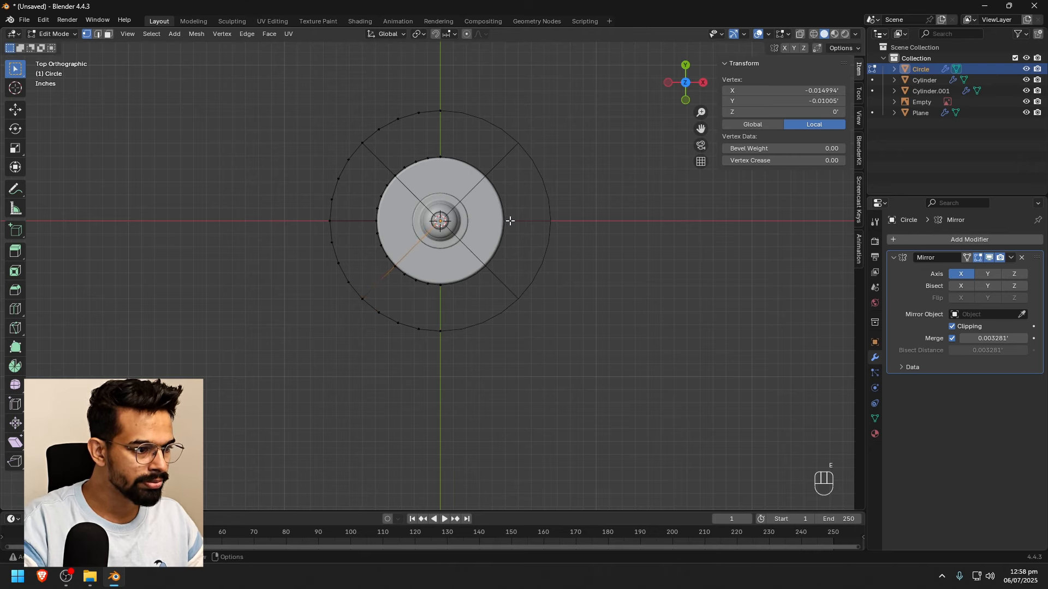
# Merge the two inner spoke ends of the lower circle at their center, leave Edit Mode and deselect the frame
pyautogui.moveTo(510, 222); pyautogui.dragTo(578, 267, button='middle')
pyautogui.scroll(2, 426, 257)
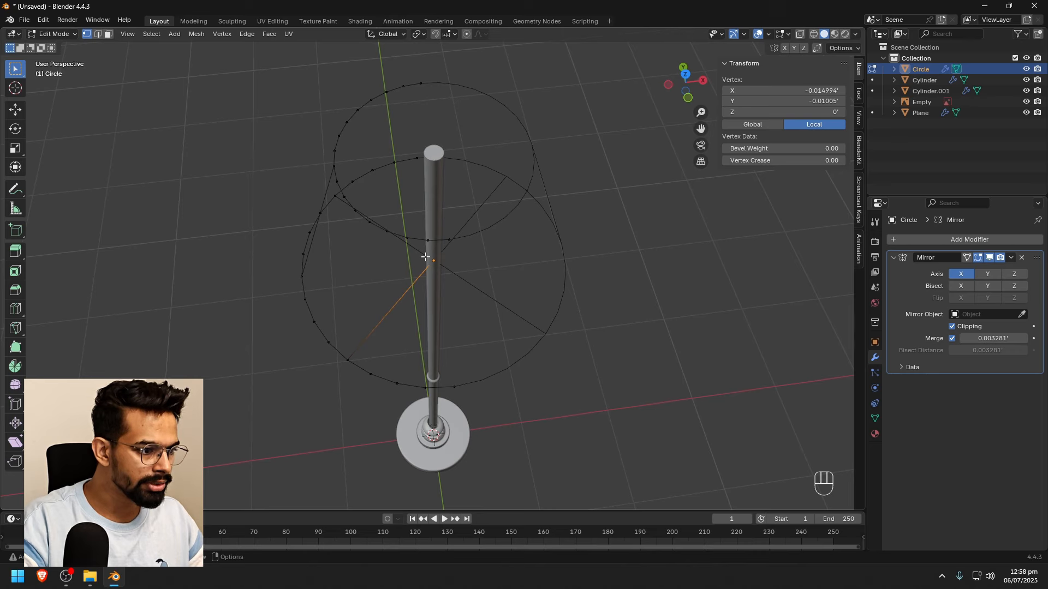
pyautogui.press('Tab')
pyautogui.press('Tab')
pyautogui.press('Tab')
pyautogui.press('Tab')
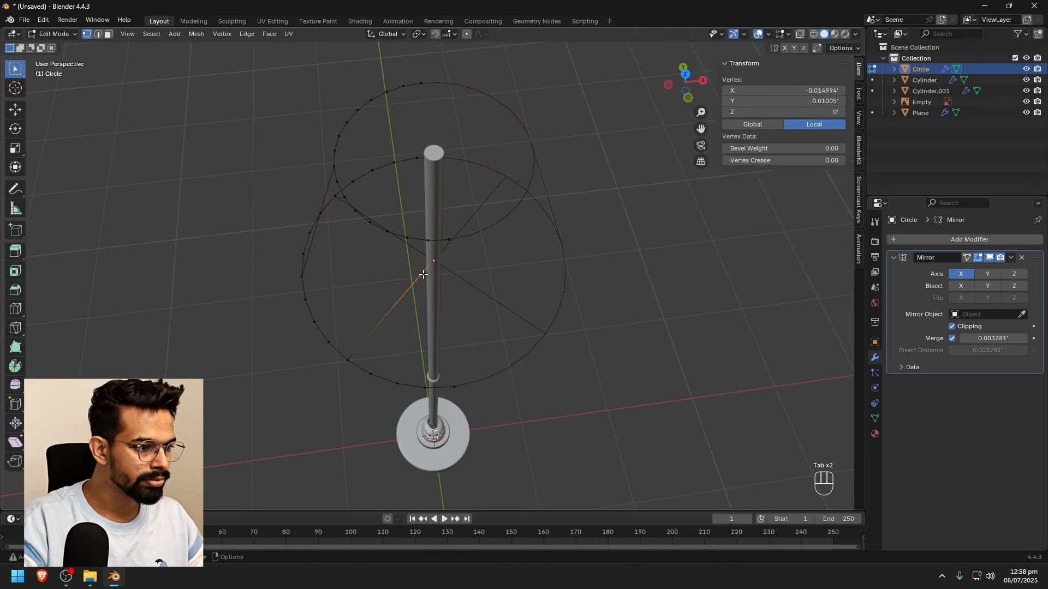
pyautogui.click(431, 259)
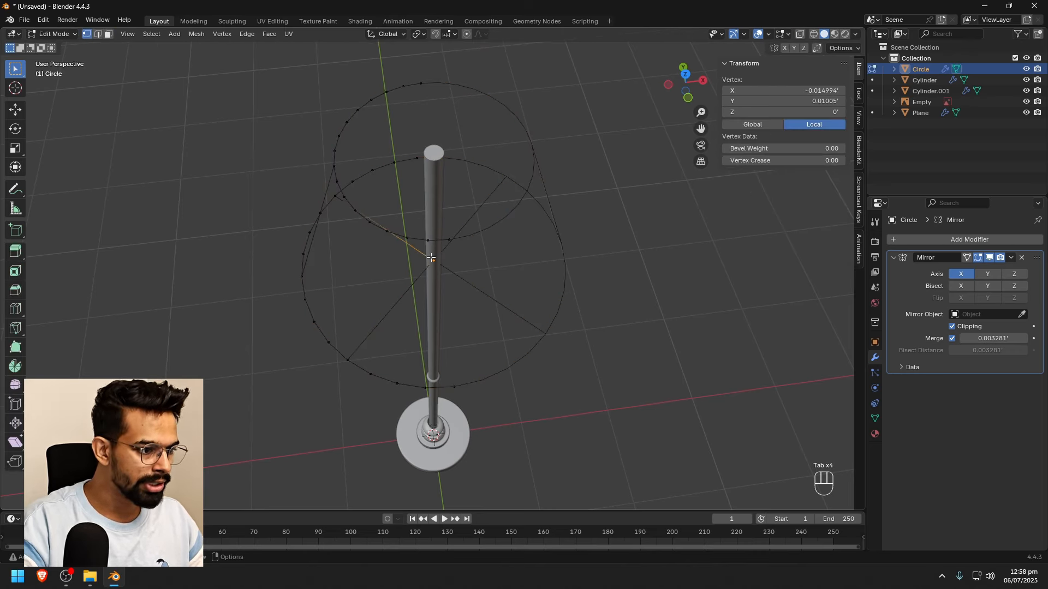
pyautogui.keyDown('shift'); pyautogui.click(432, 262); pyautogui.keyUp('shift')
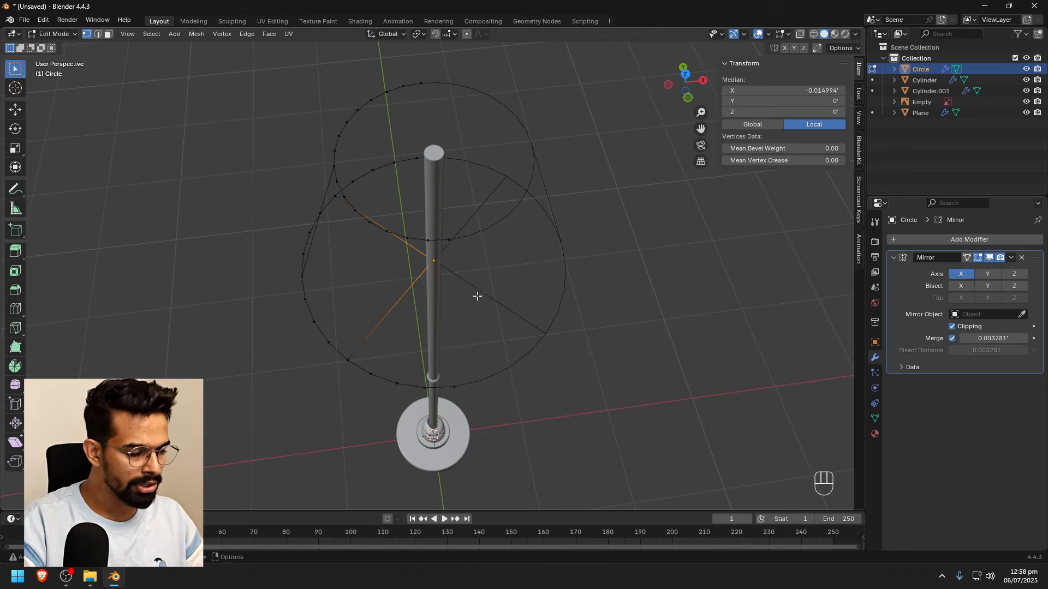
pyautogui.press('m')
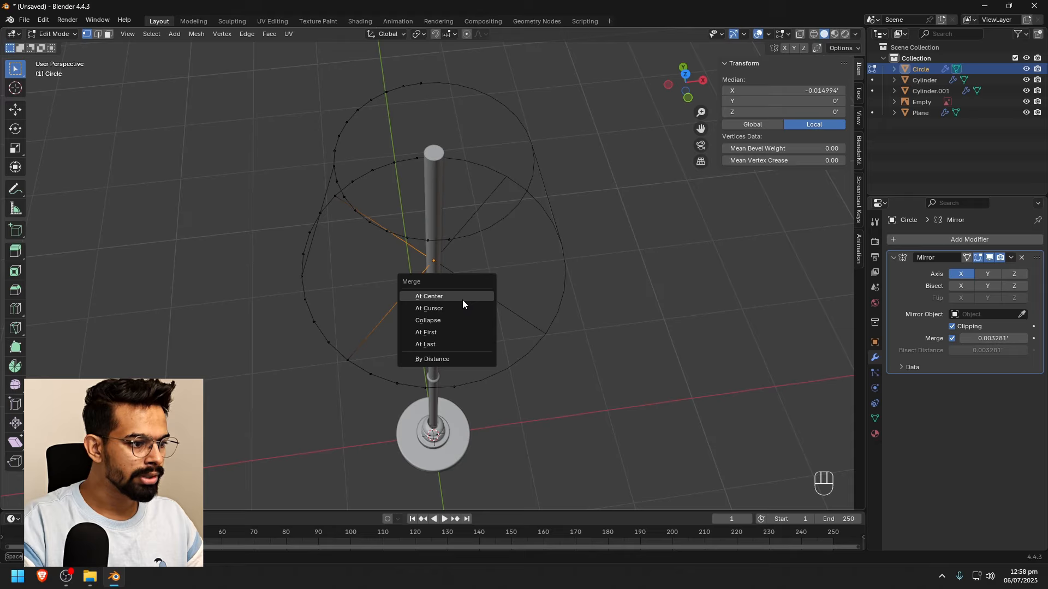
pyautogui.click(463, 299)
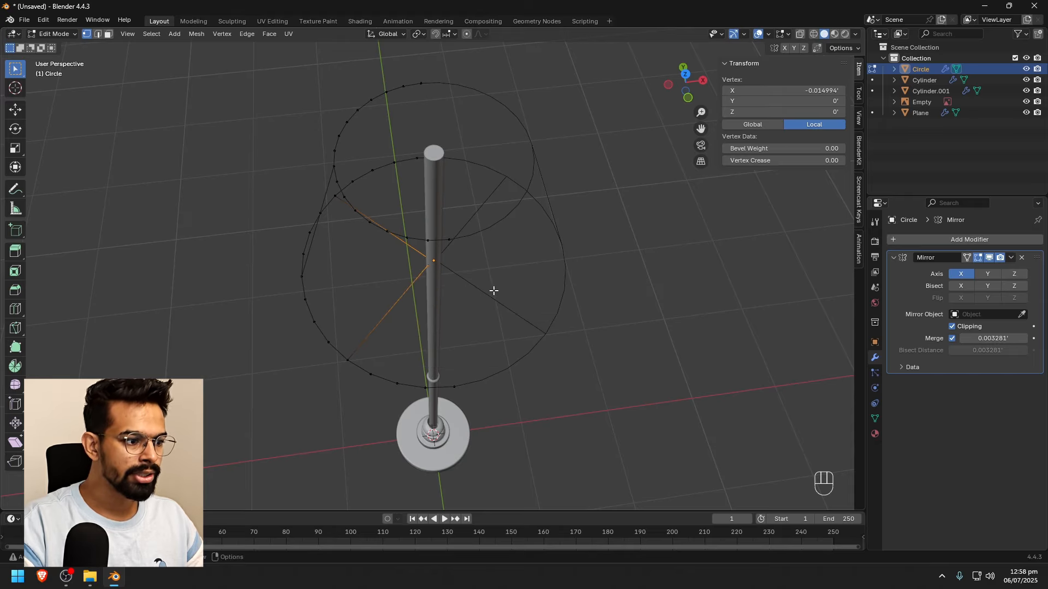
pyautogui.moveTo(493, 288); pyautogui.dragTo(463, 251, button='middle')
pyautogui.press('Tab')
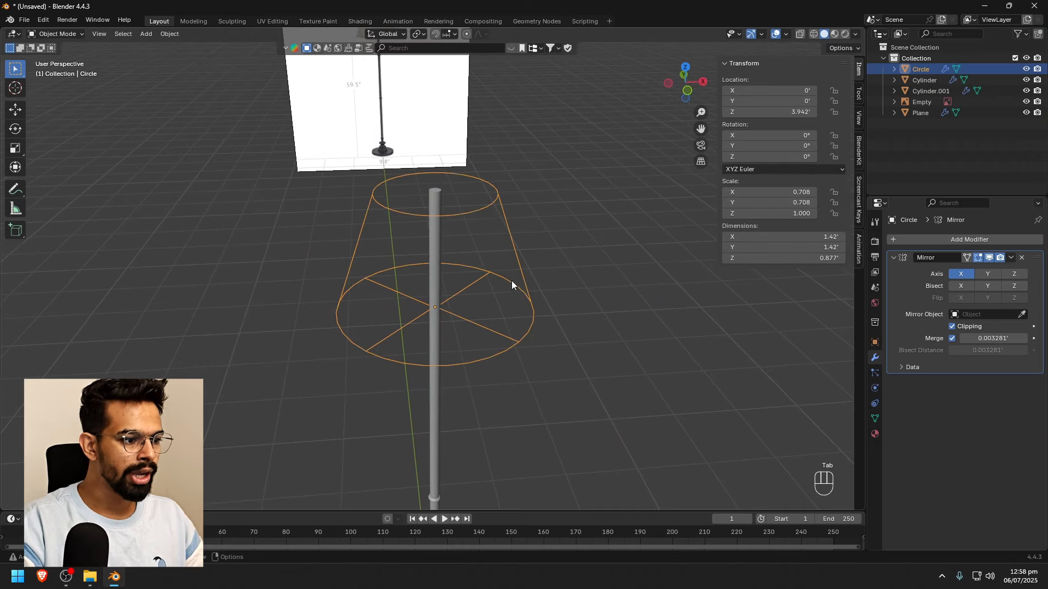
pyautogui.click(572, 309)
# Extrude the two diagonal vertices on the small upper circle's negative X half inward to the frame's center
pyautogui.moveTo(548, 331); pyautogui.dragTo(461, 278, button='middle')
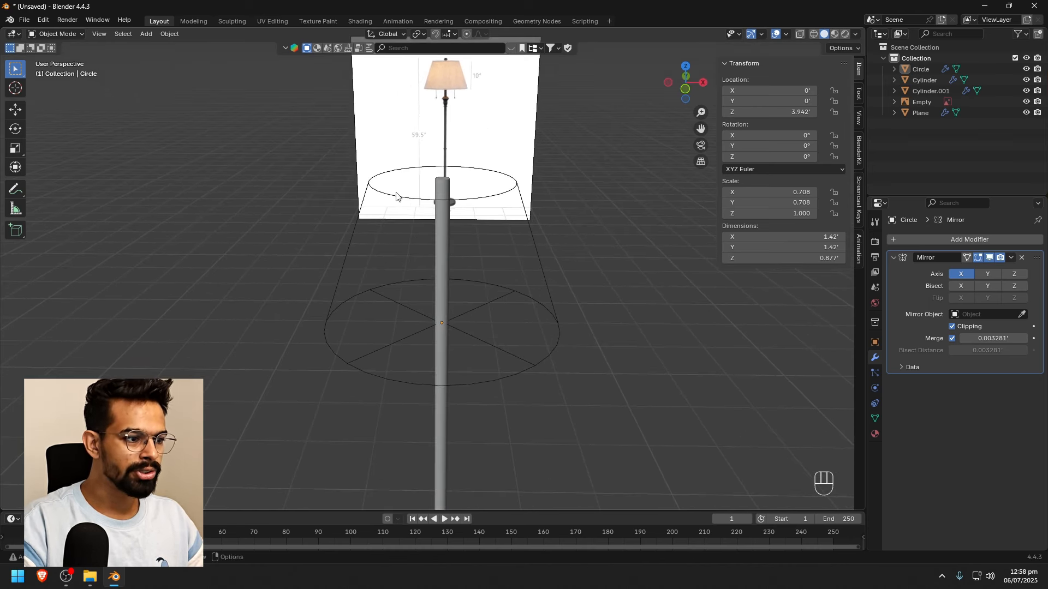
pyautogui.moveTo(493, 237); pyautogui.dragTo(487, 293, button='middle')
pyautogui.press('Tab')
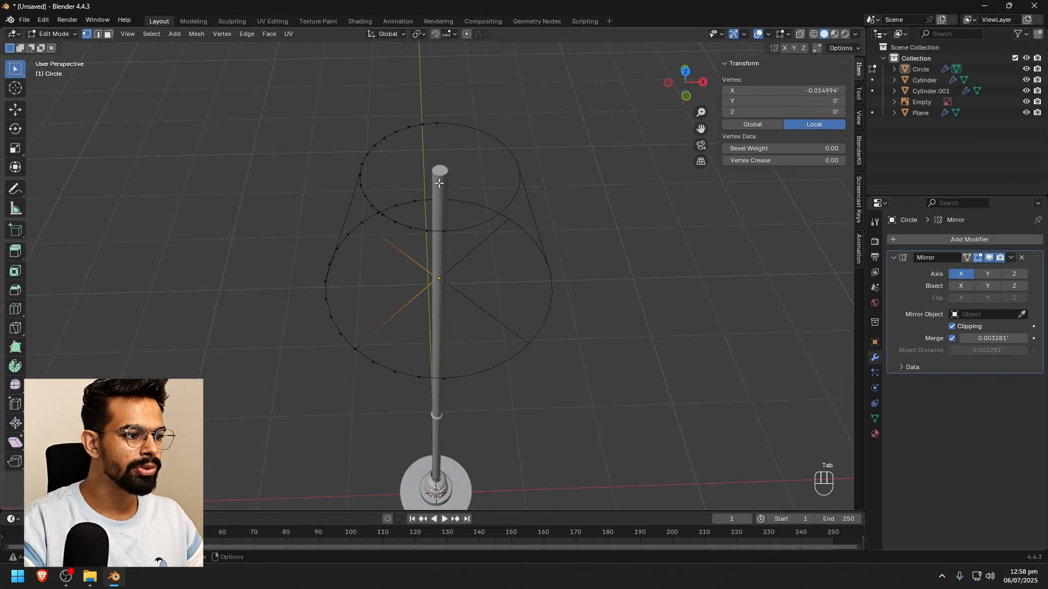
pyautogui.keyDown('alt'); pyautogui.moveTo(486, 211); pyautogui.dragTo(438, 170, button='middle'); pyautogui.keyUp('alt')
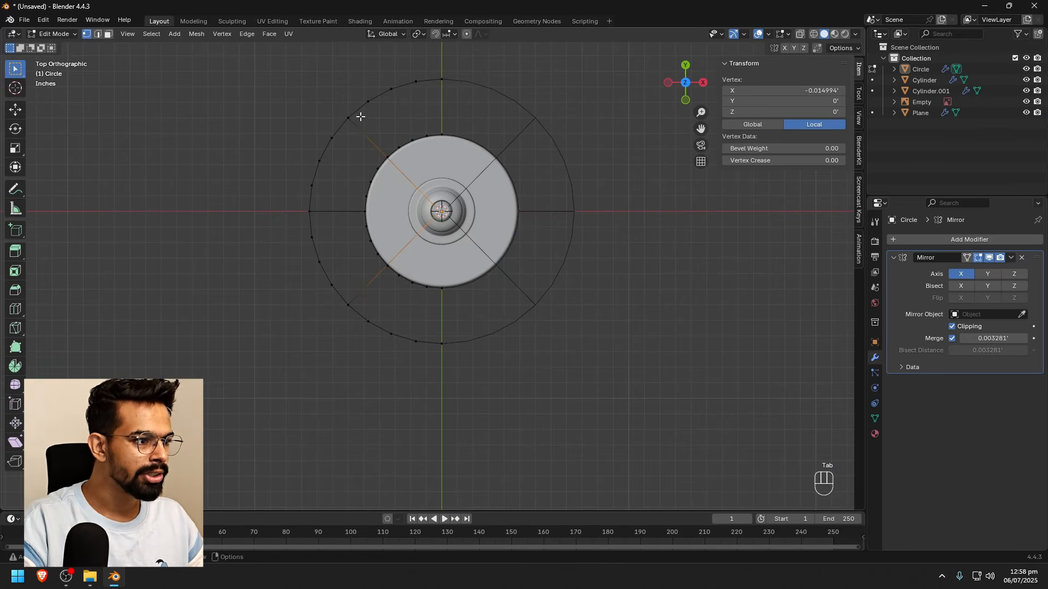
pyautogui.click(390, 162)
pyautogui.press('e')
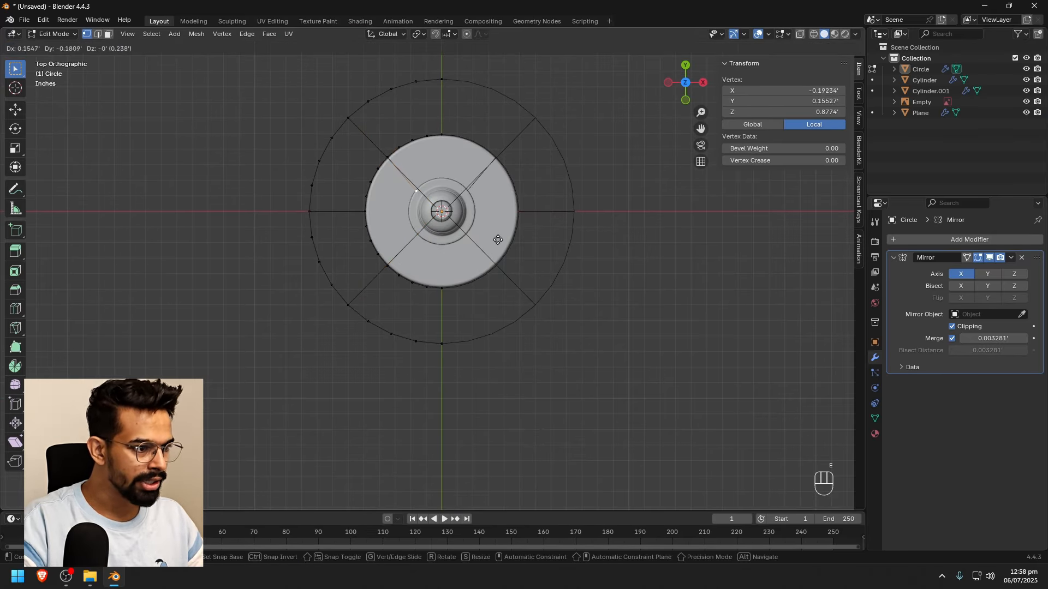
pyautogui.click(519, 257)
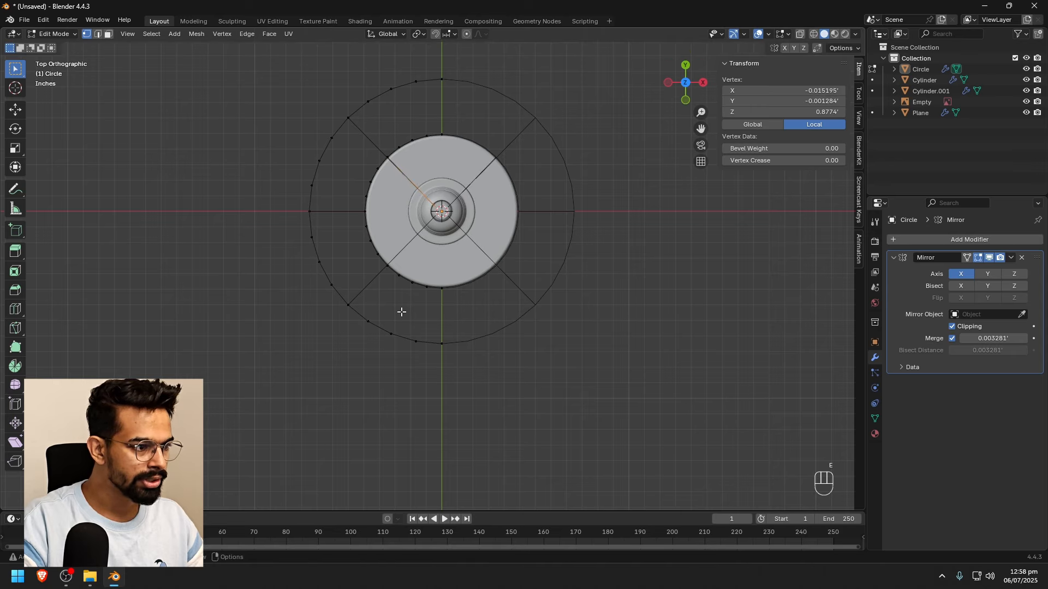
pyautogui.click(388, 265)
pyautogui.press('e')
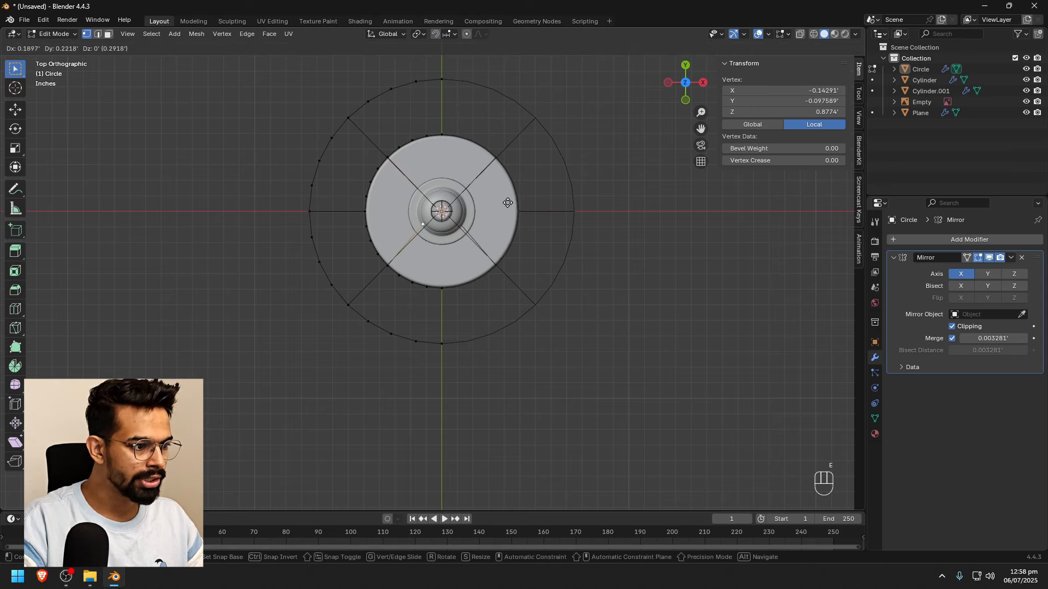
pyautogui.click(526, 188)
# Merge the two inner spoke ends of the upper circle at their center and return to Object Mode
pyautogui.moveTo(517, 240); pyautogui.dragTo(460, 190, button='middle')
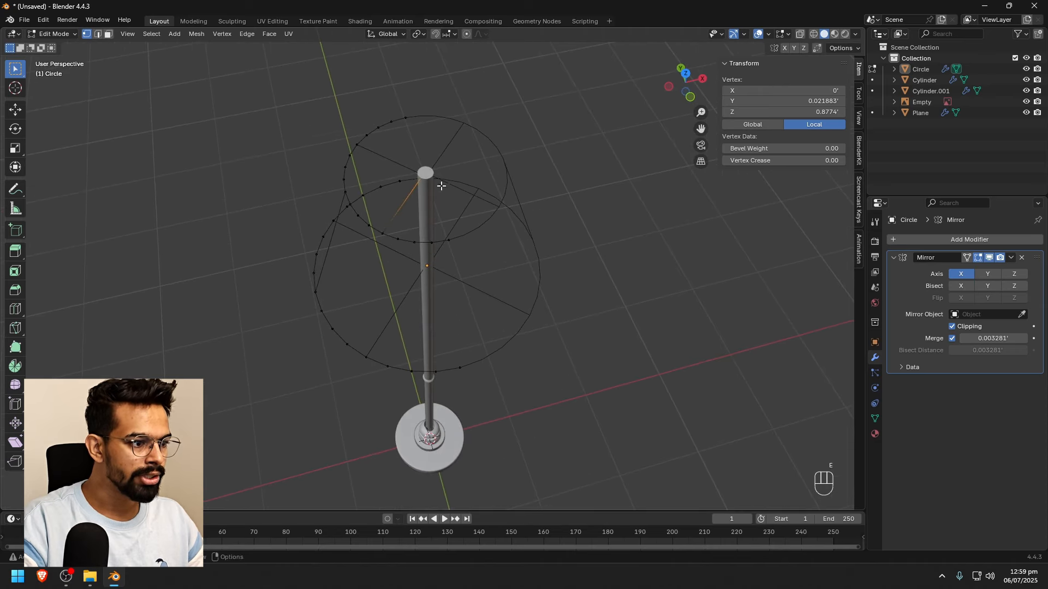
pyautogui.keyDown('shift'); pyautogui.click(414, 168); pyautogui.keyUp('shift')
pyautogui.press('m')
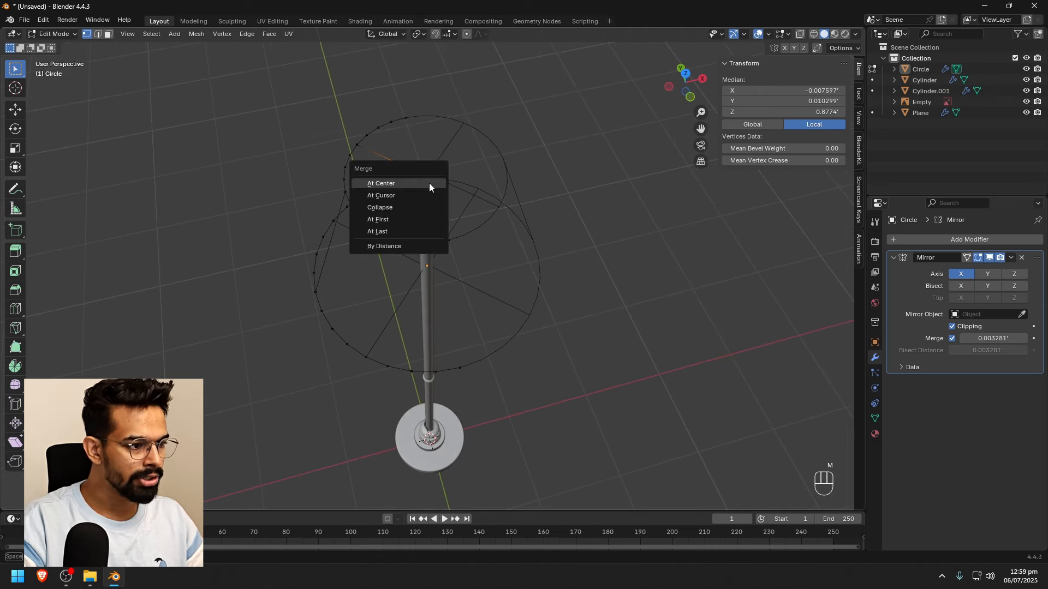
pyautogui.click(429, 184)
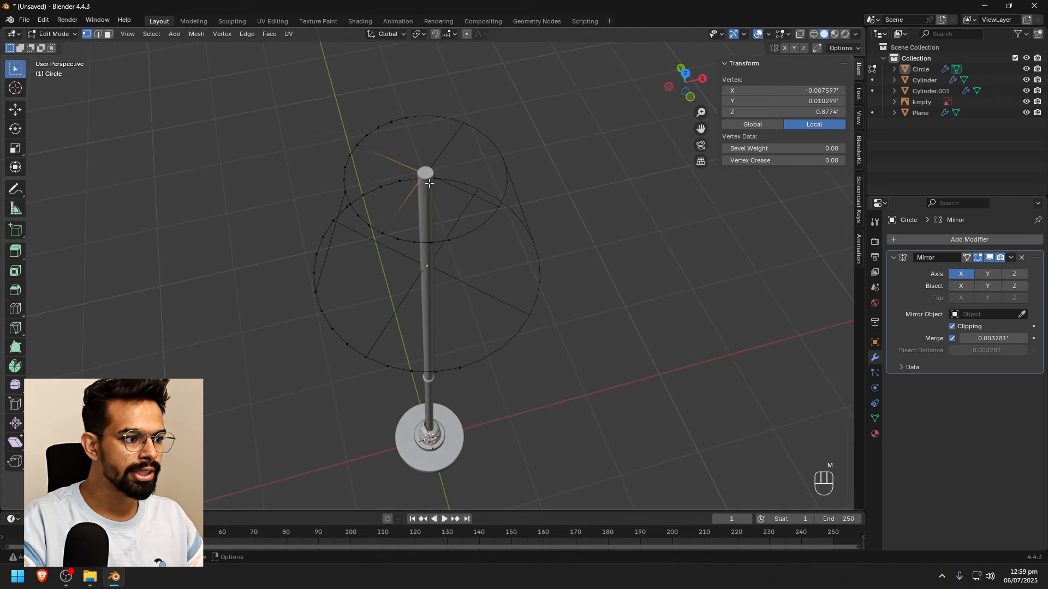
pyautogui.press('Tab')
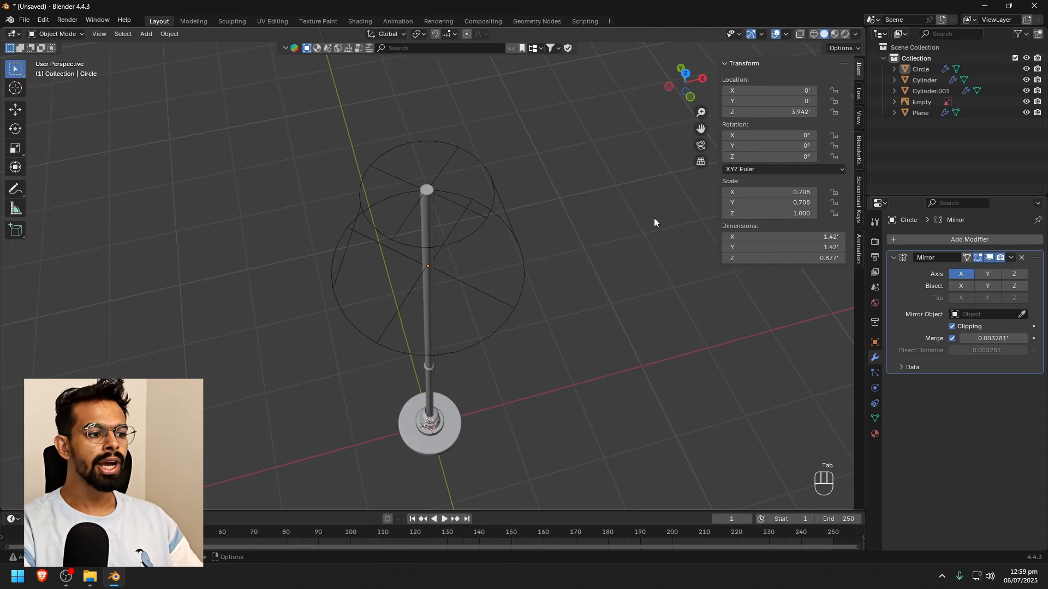
# Turn on X-ray and lower the upper pole's top vertices about 0.68' along local Z, so the pole ends just inside the lampshade
pyautogui.moveTo(623, 244); pyautogui.dragTo(511, 267, button='middle')
pyautogui.click(451, 234)
pyautogui.click(434, 277)
pyautogui.press('1')
pyautogui.press('Tab')
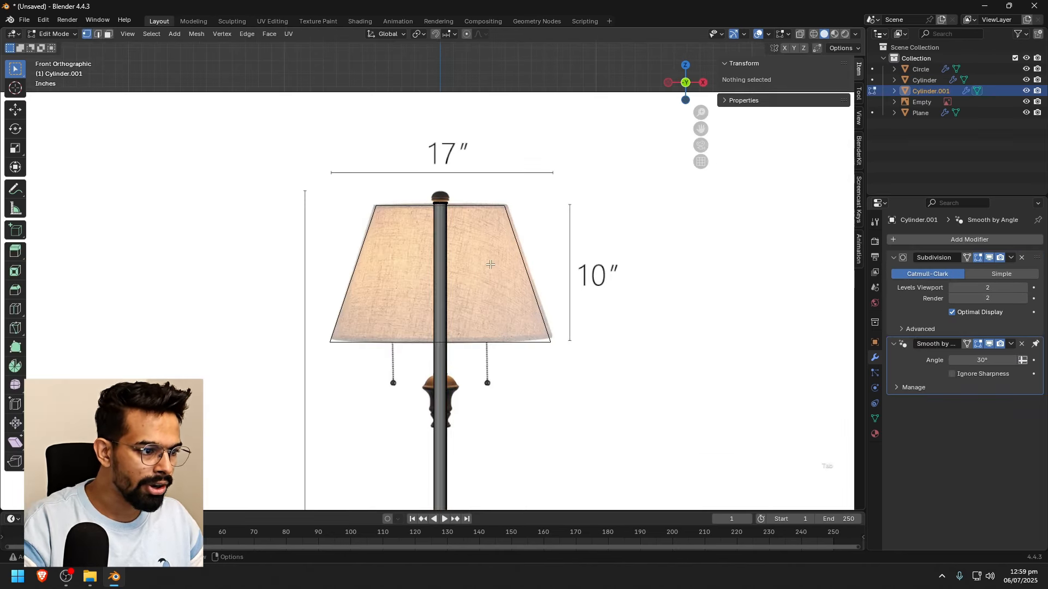
pyautogui.press('a')
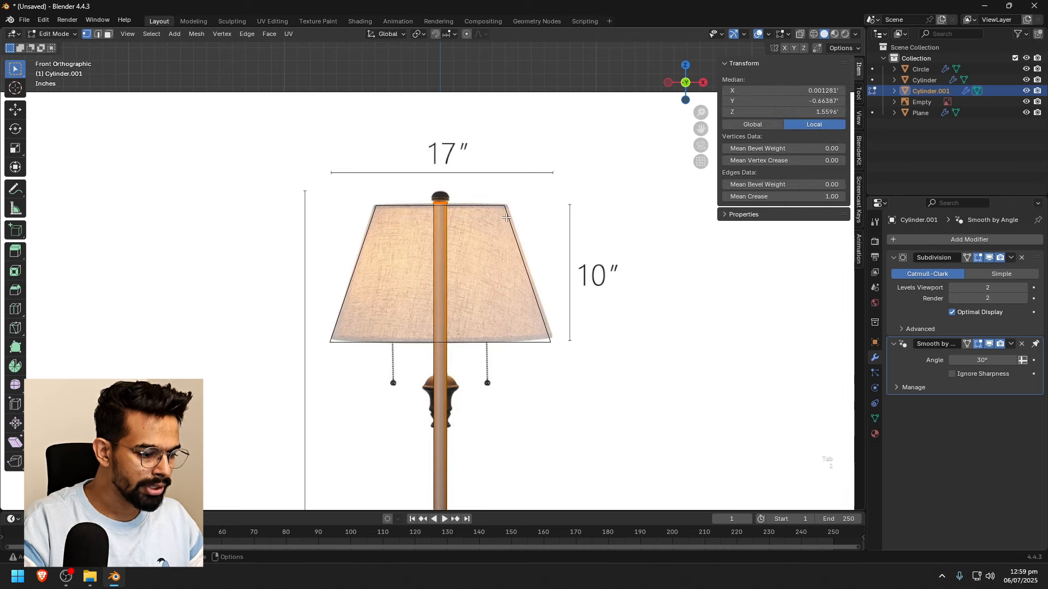
pyautogui.click(800, 34)
pyautogui.press('g')
pyautogui.press('z')
pyautogui.press('z')
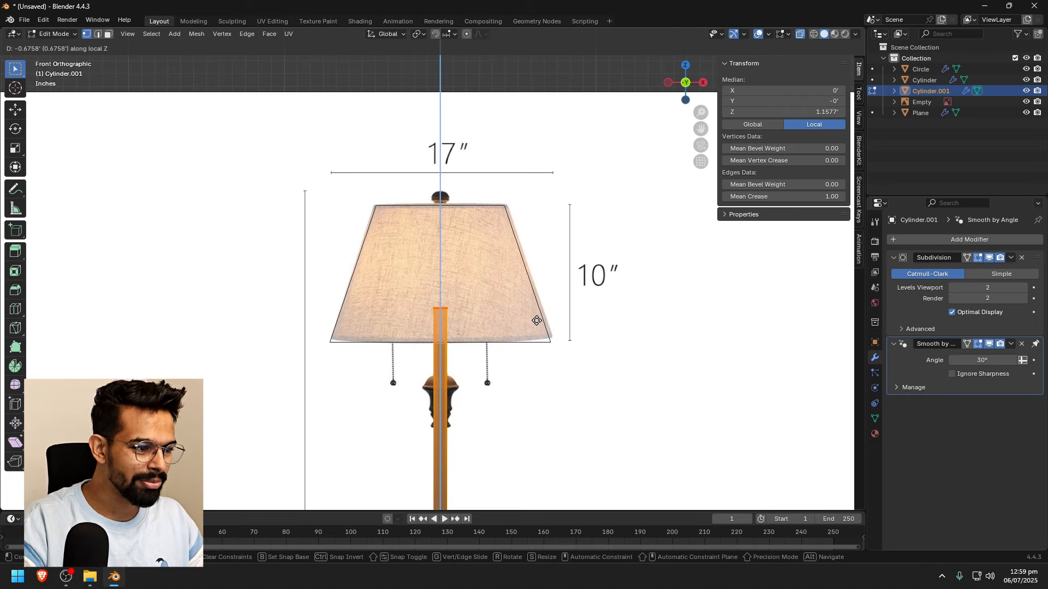
pyautogui.click(536, 321)
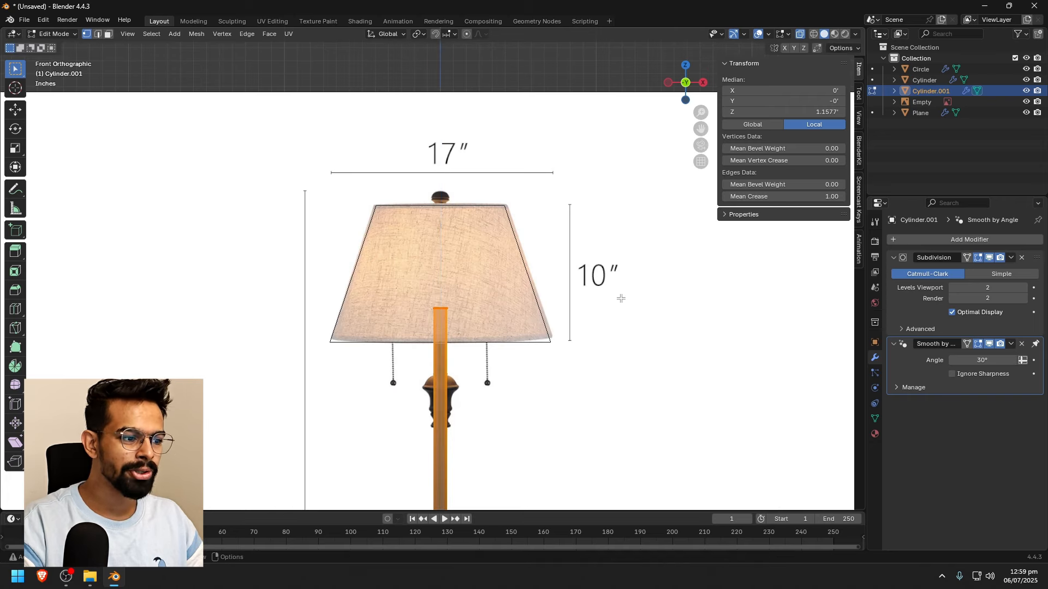
pyautogui.press('Tab')
# Examine the lampshade, finial and pole top in the reference image and compare them with the modeled frame
pyautogui.scroll(-3, 630, 316)
pyautogui.click(477, 299)
pyautogui.moveTo(477, 299); pyautogui.dragTo(422, 284, button='middle')
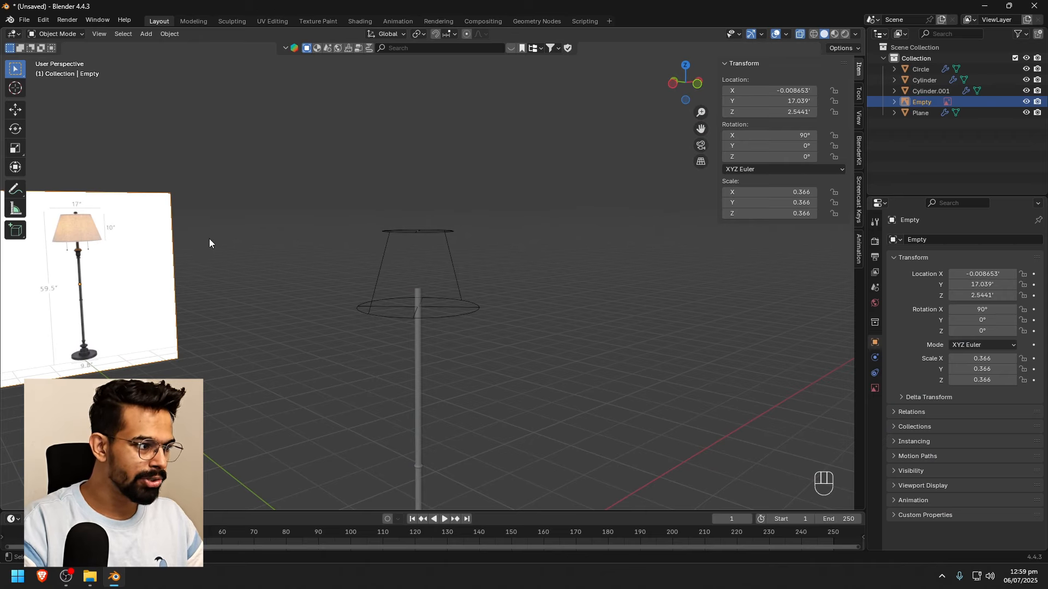
pyautogui.scroll(1, 409, 238)
pyautogui.keyDown('shift'); pyautogui.moveTo(408, 238); pyautogui.dragTo(601, 262, button='middle'); pyautogui.keyUp('shift')
pyautogui.scroll(2, 601, 262)
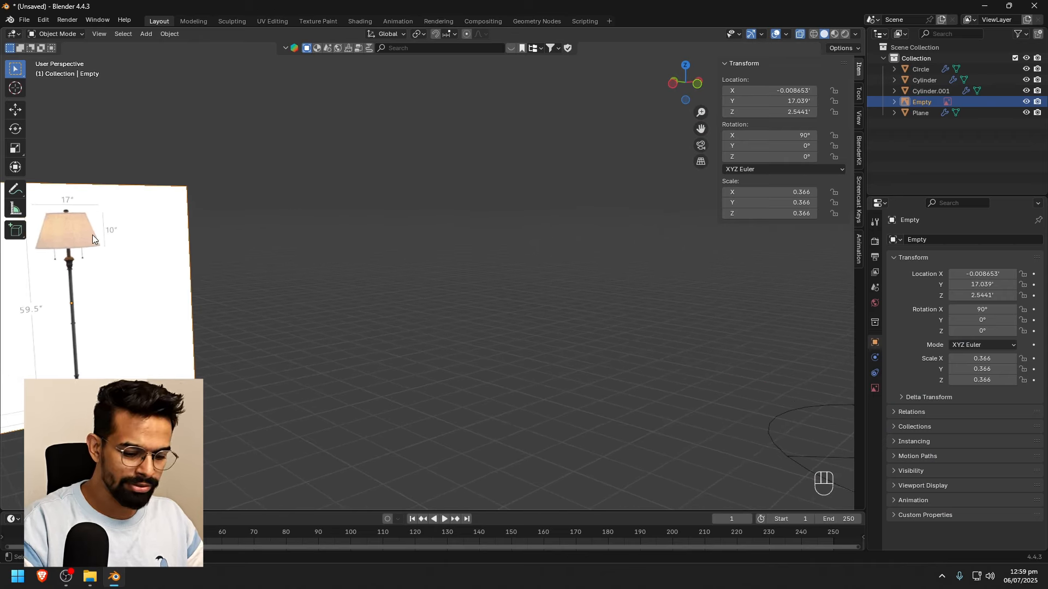
pyautogui.press('KP_Decimal')
pyautogui.scroll(6, 413, 178)
pyautogui.keyDown('shift'); pyautogui.moveTo(413, 179); pyautogui.dragTo(437, 297, button='middle'); pyautogui.keyUp('shift')
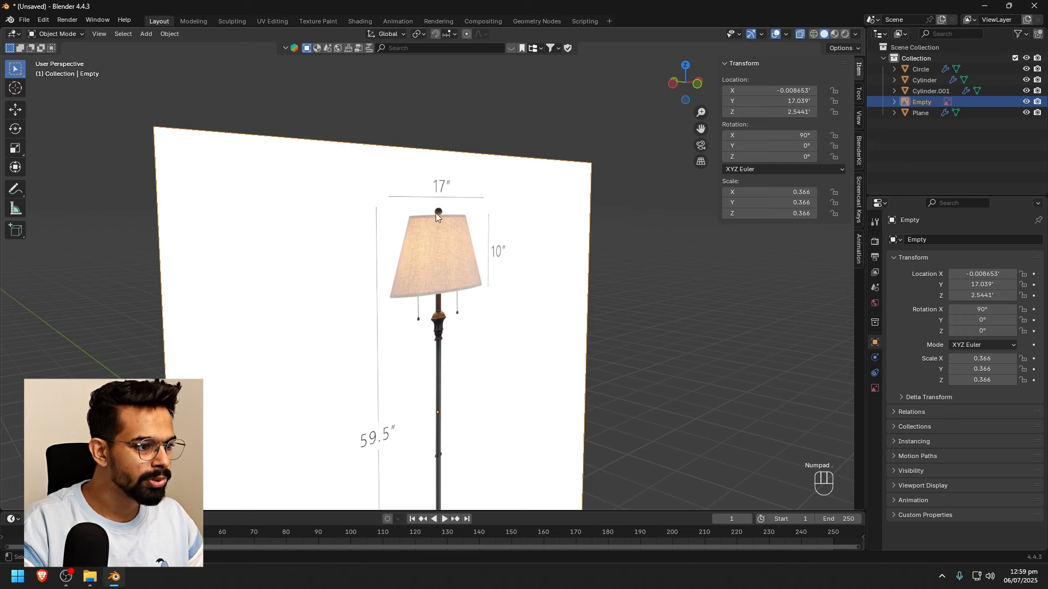
pyautogui.scroll(-10, 440, 210)
pyautogui.keyDown('shift'); pyautogui.moveTo(649, 322); pyautogui.dragTo(473, 362, button='middle'); pyautogui.keyUp('shift')
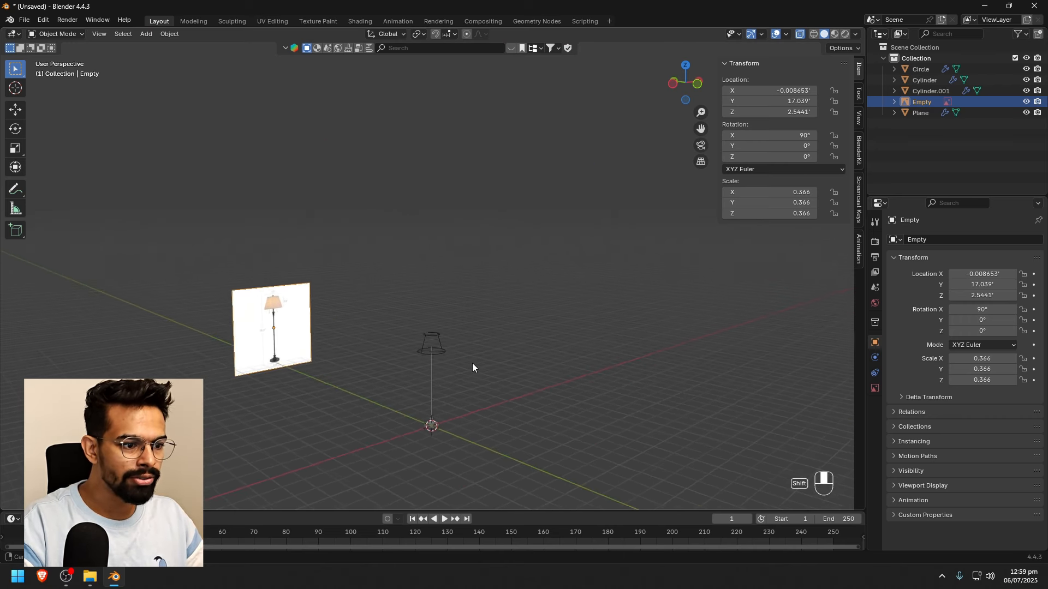
pyautogui.moveTo(631, 300); pyautogui.dragTo(606, 333, button='middle')
pyautogui.scroll(6, 606, 332)
pyautogui.click(600, 332)
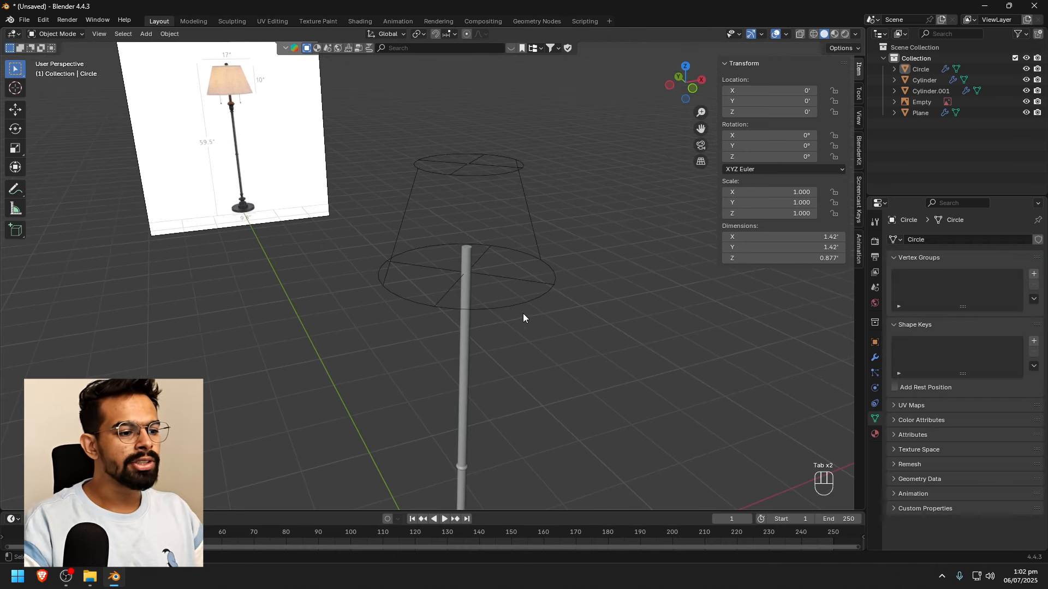
# Select the lampshade wire frame and apply all its transforms
pyautogui.click(524, 304)
pyautogui.keyDown('shift'); pyautogui.moveTo(562, 309); pyautogui.dragTo(481, 346, button='middle'); pyautogui.keyUp('shift')
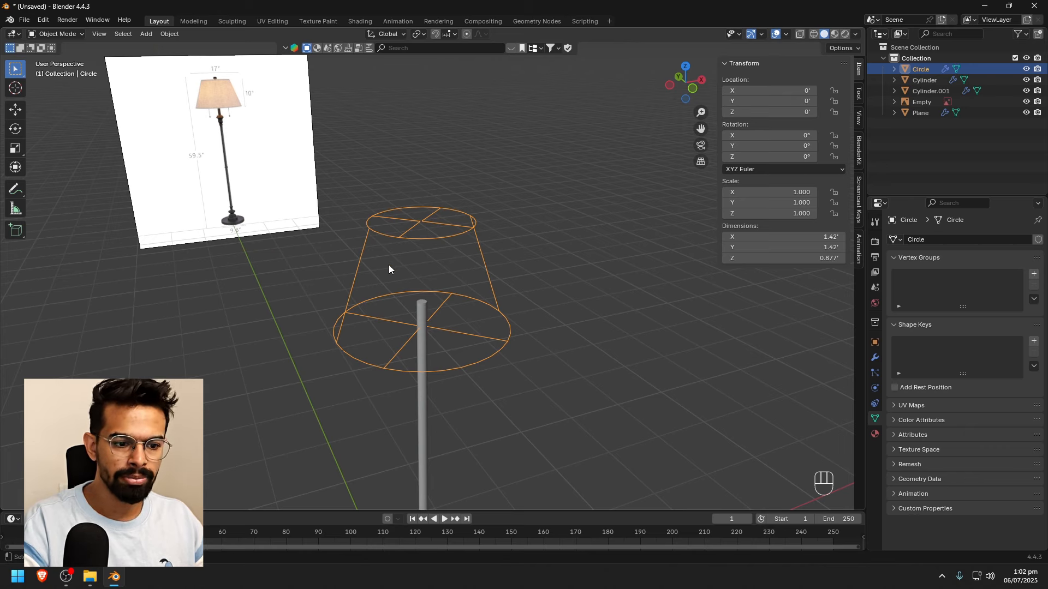
pyautogui.scroll(4, 444, 286)
pyautogui.scroll(-4, 444, 286)
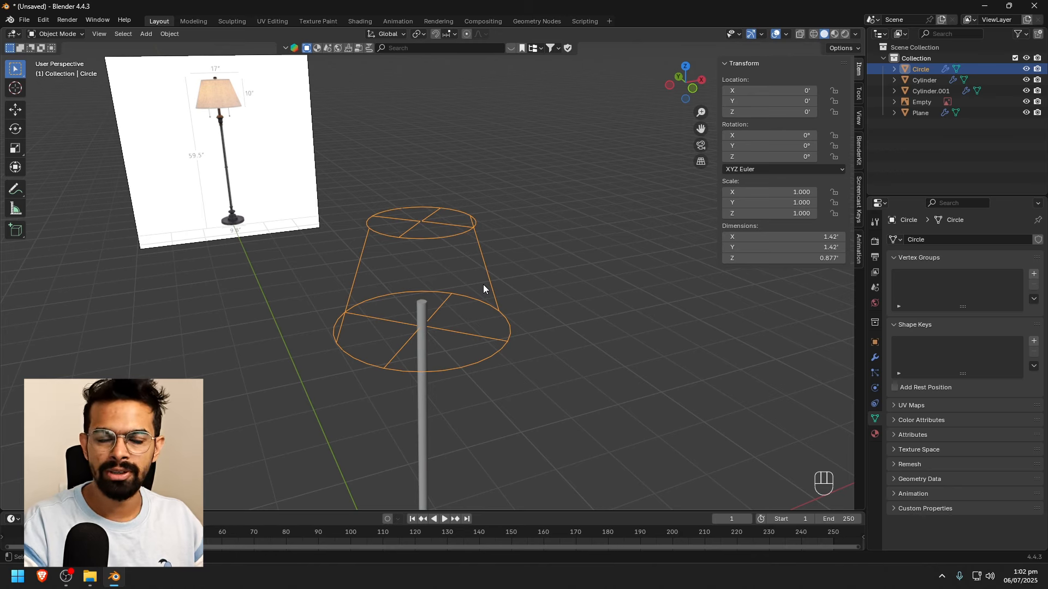
pyautogui.scroll(3, 483, 288)
pyautogui.moveTo(526, 310)
pyautogui.mouseDown(button='middle')
pyautogui.moveTo(529, 280)
pyautogui.moveTo(518, 290)
pyautogui.mouseUp(button='middle')
pyautogui.hotkey('ctrl', 'a')
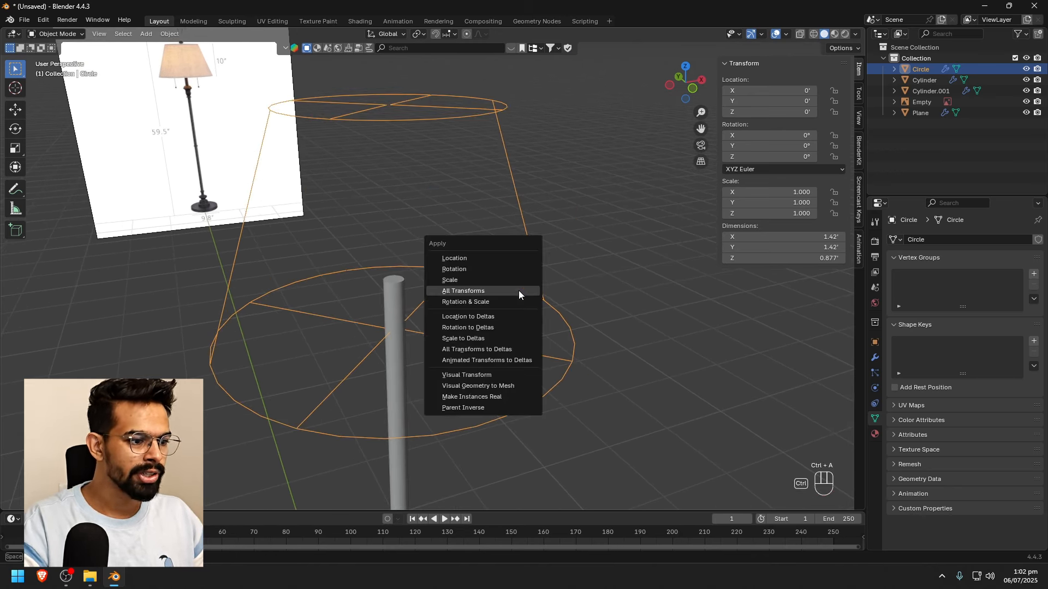
pyautogui.click(462, 291)
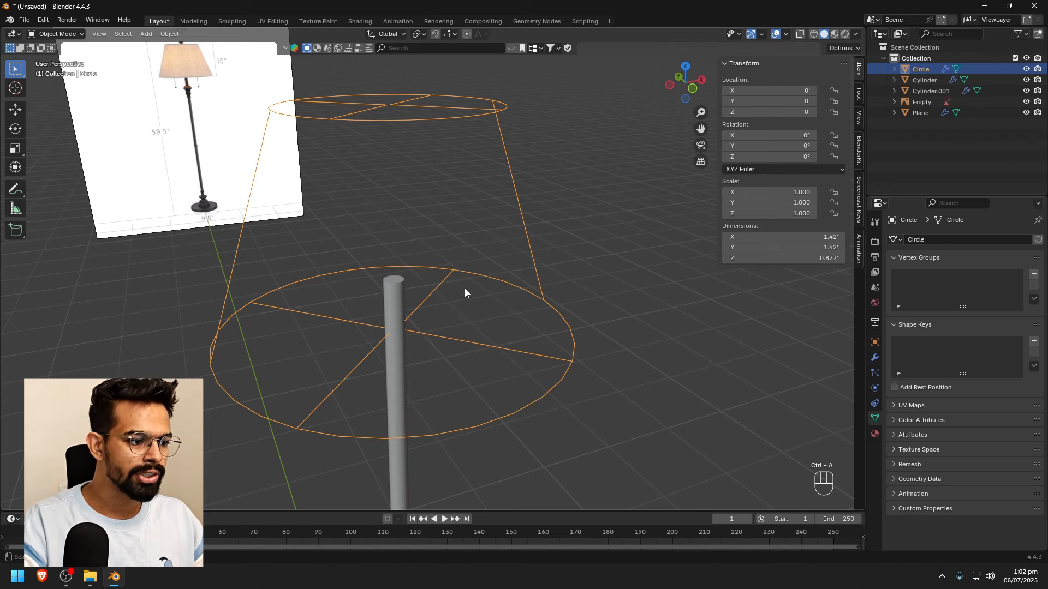
# Apply the Mirror modifier on the lampshade wire frame
pyautogui.scroll(-4, 467, 287)
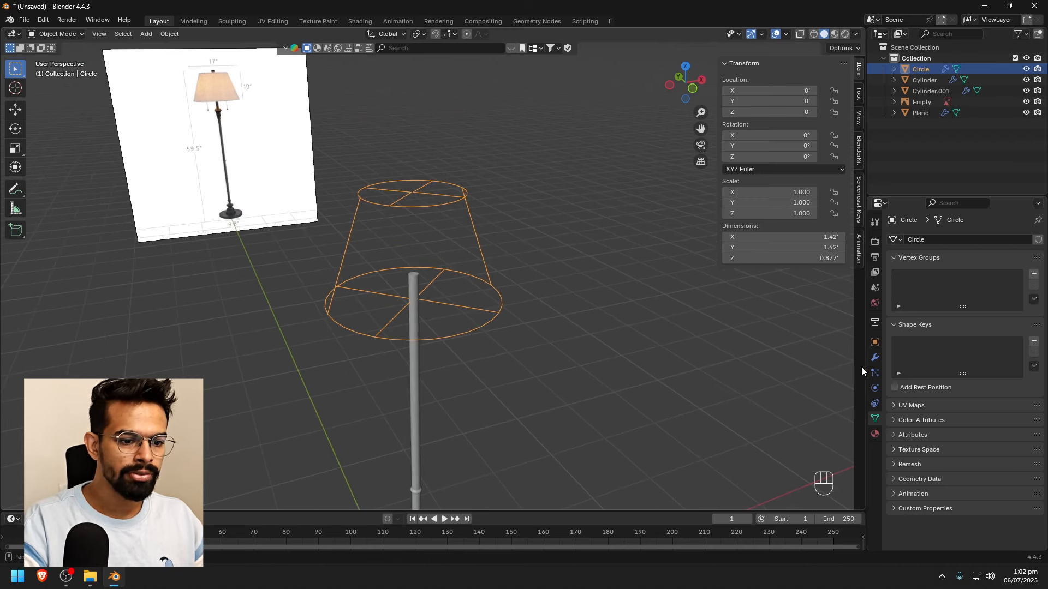
pyautogui.click(874, 357)
pyautogui.click(1012, 257)
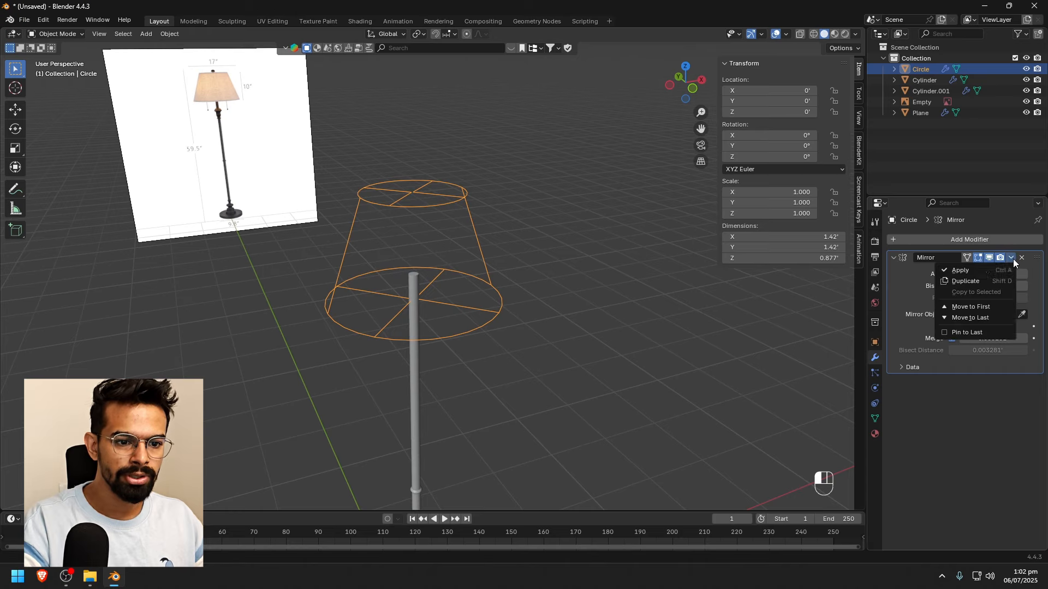
pyautogui.click(960, 271)
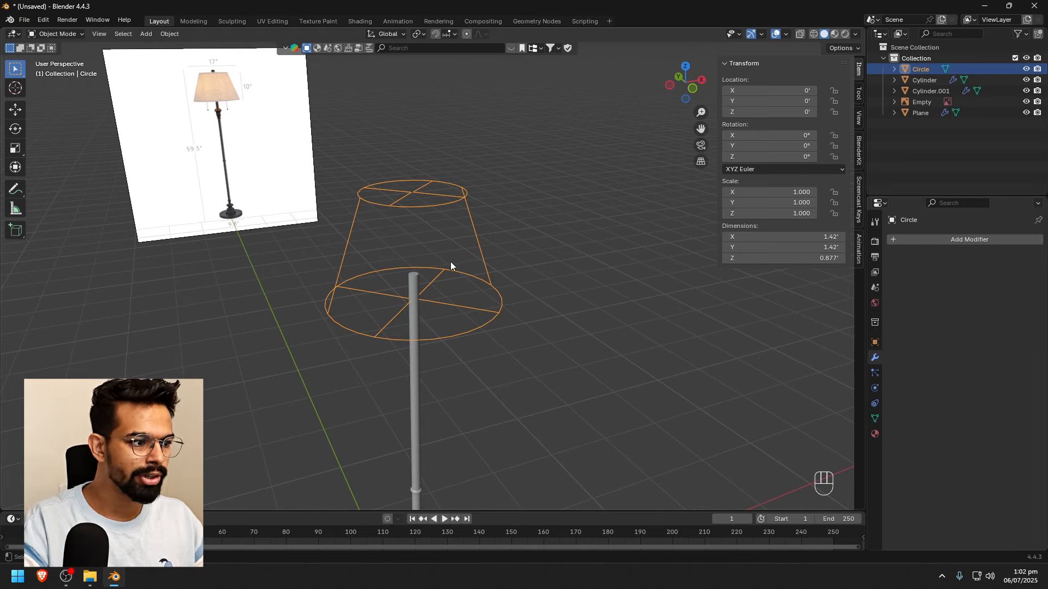
# In Edit Mode, merge the inner spoke ends of the lampshade's upper circle at their center
pyautogui.moveTo(512, 201); pyautogui.dragTo(496, 220, button='middle')
pyautogui.keyDown('shift'); pyautogui.moveTo(371, 348); pyautogui.dragTo(450, 286, button='middle'); pyautogui.keyUp('shift')
pyautogui.press('Tab')
pyautogui.scroll(2, 442, 251)
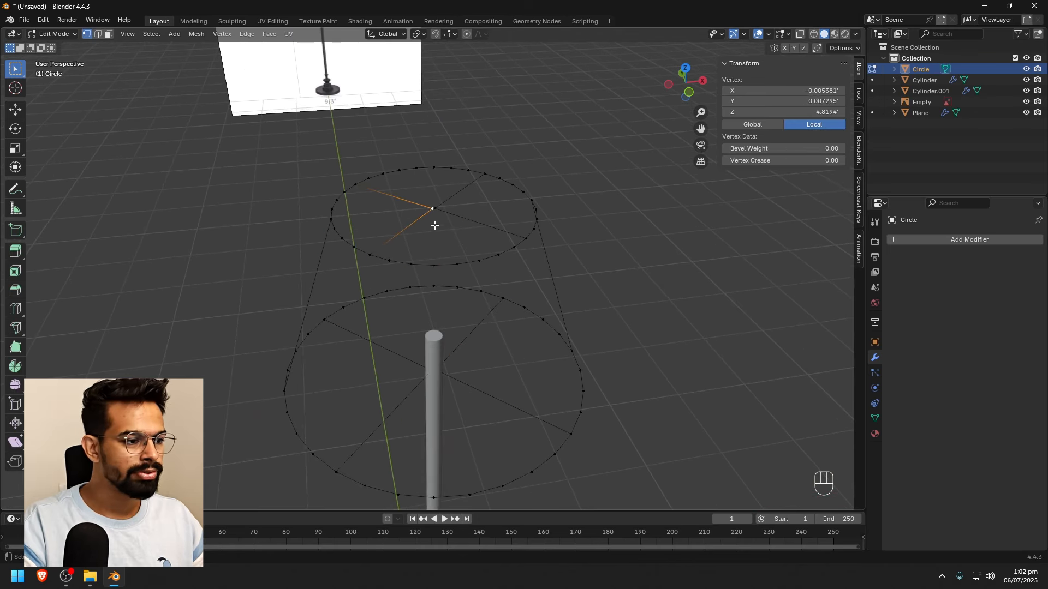
pyautogui.moveTo(445, 222); pyautogui.dragTo(419, 200)
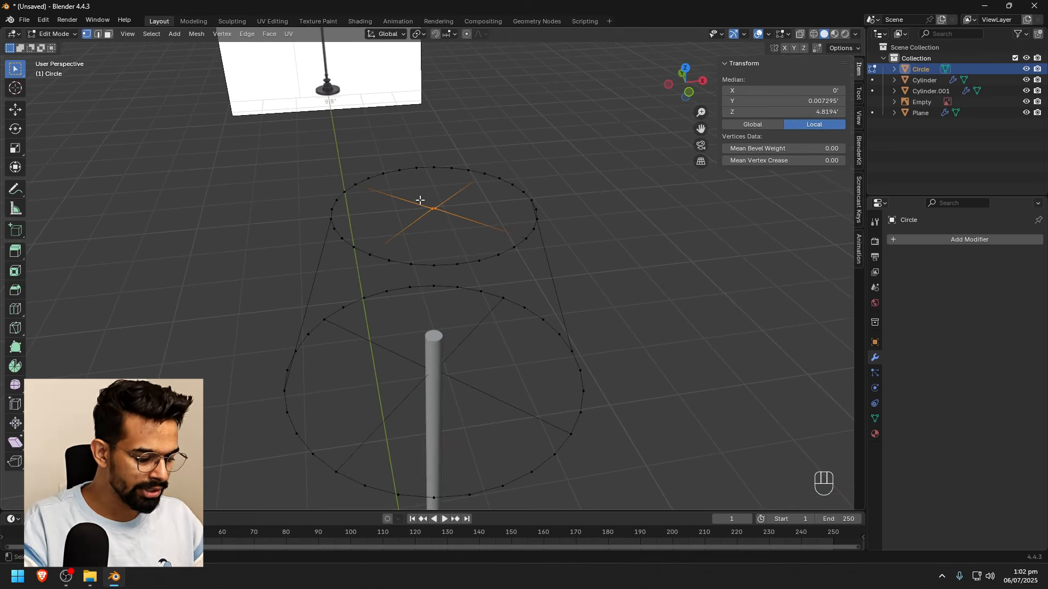
pyautogui.press('m')
pyautogui.click(420, 201)
# Merge the inner spoke ends of the lampshade's lower circle at their center and return to Object Mode
pyautogui.moveTo(459, 384); pyautogui.dragTo(413, 349)
pyautogui.press('m')
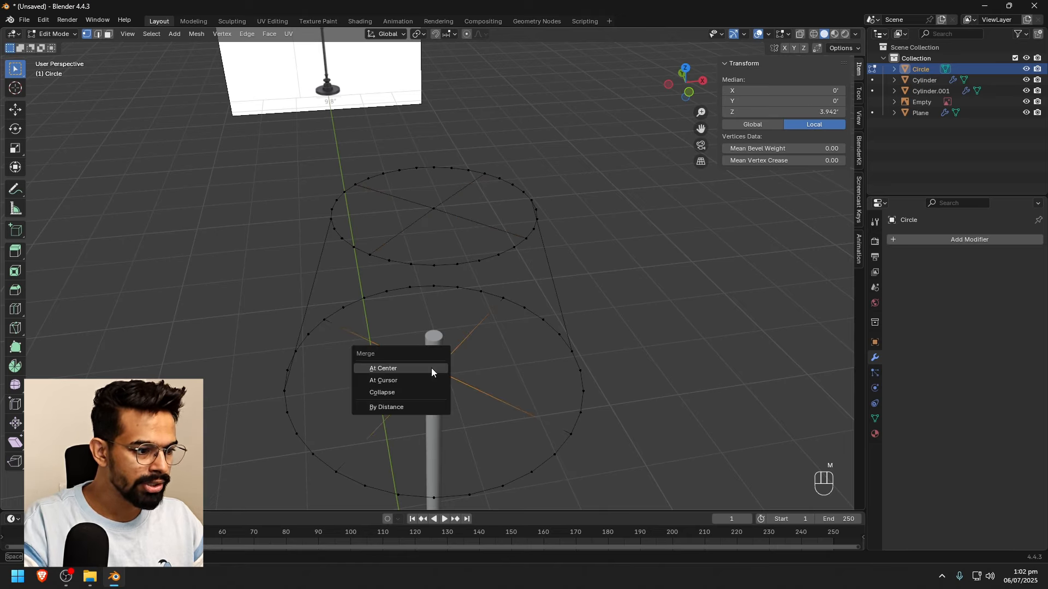
pyautogui.click(431, 369)
pyautogui.hotkey('ctrl', 'z')
pyautogui.hotkey('ctrl', 'z')
pyautogui.hotkey('ctrl', 'z')
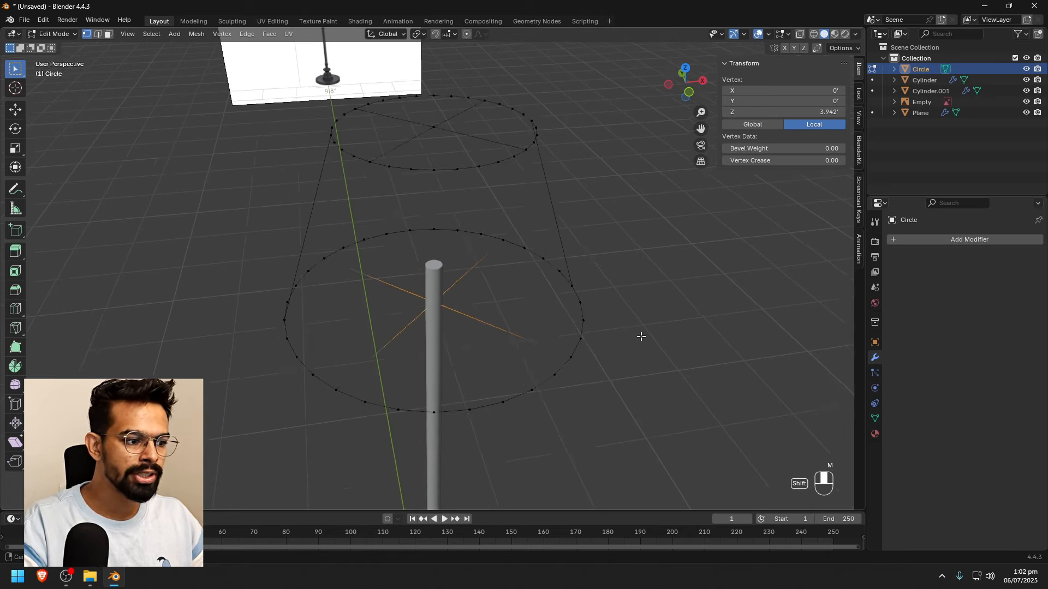
pyautogui.press('Tab')
# Add a Subdivision Surface modifier with viewport level 1 to the lampshade wire frame and apply it
pyautogui.click(922, 240)
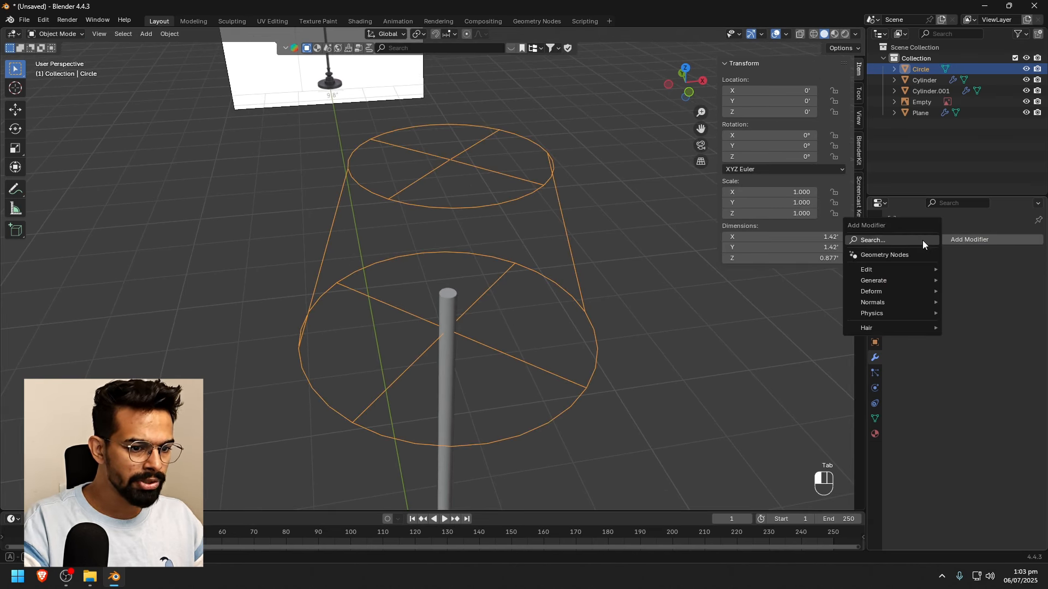
pyautogui.write('sub')
pyautogui.click(861, 260)
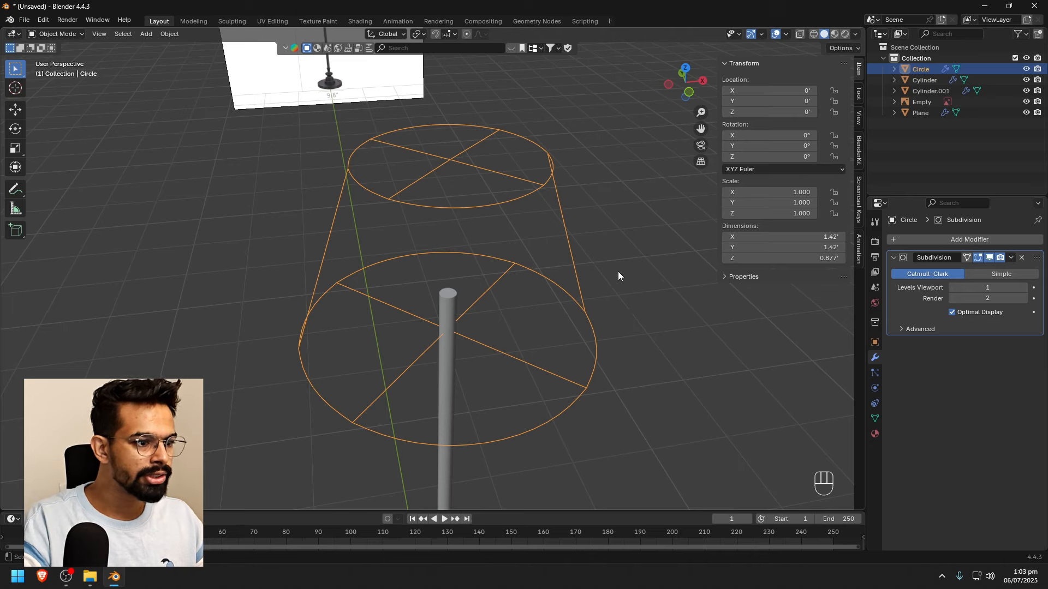
pyautogui.click(1012, 257)
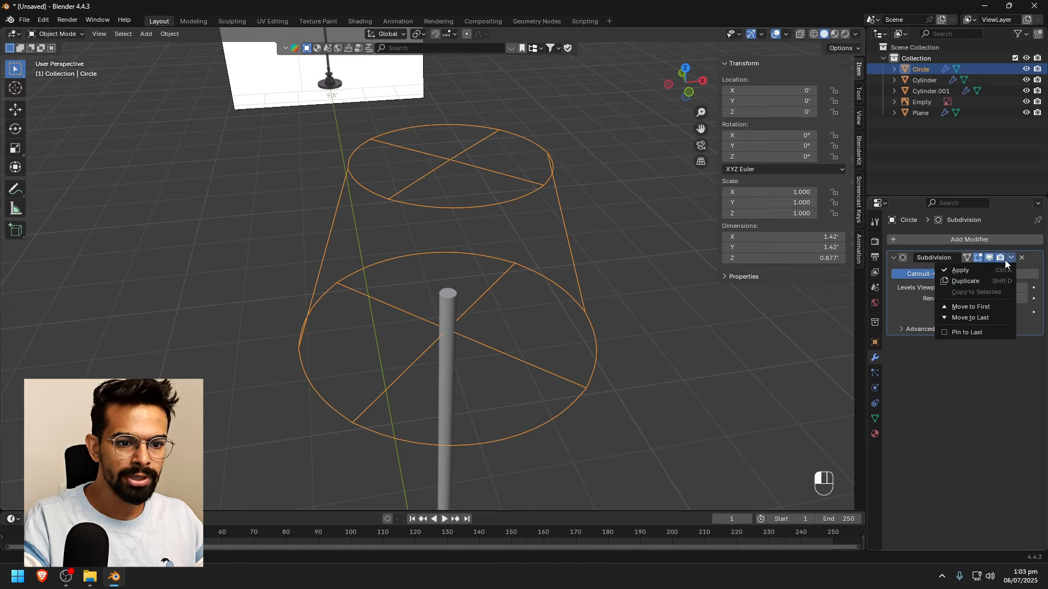
pyautogui.click(974, 269)
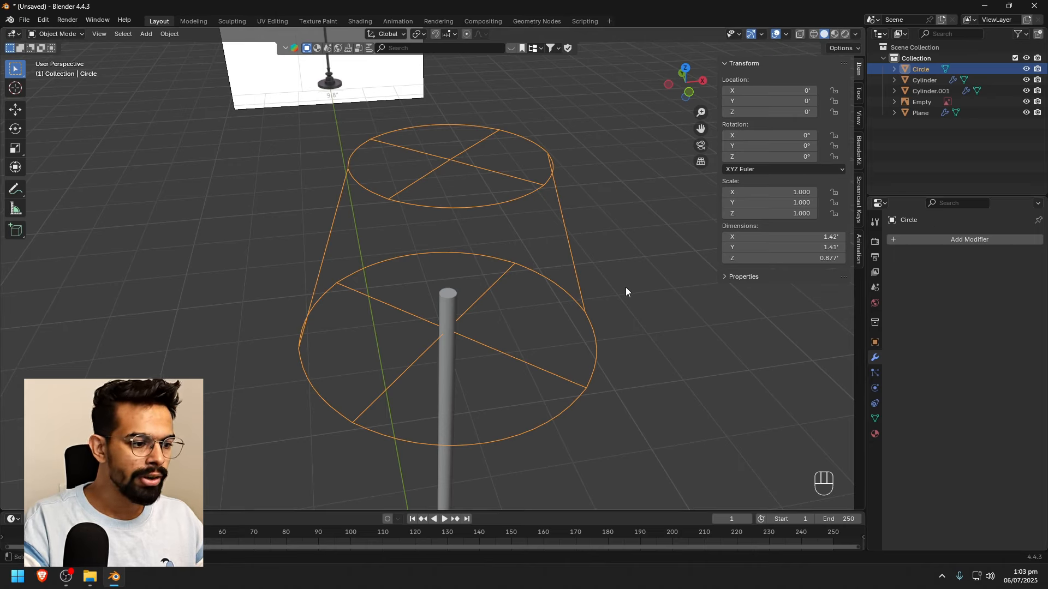
# Convert the lampshade wire frame from a mesh to a curve and check its control points in Edit Mode
pyautogui.rightClick(568, 272)
pyautogui.moveTo(567, 271)
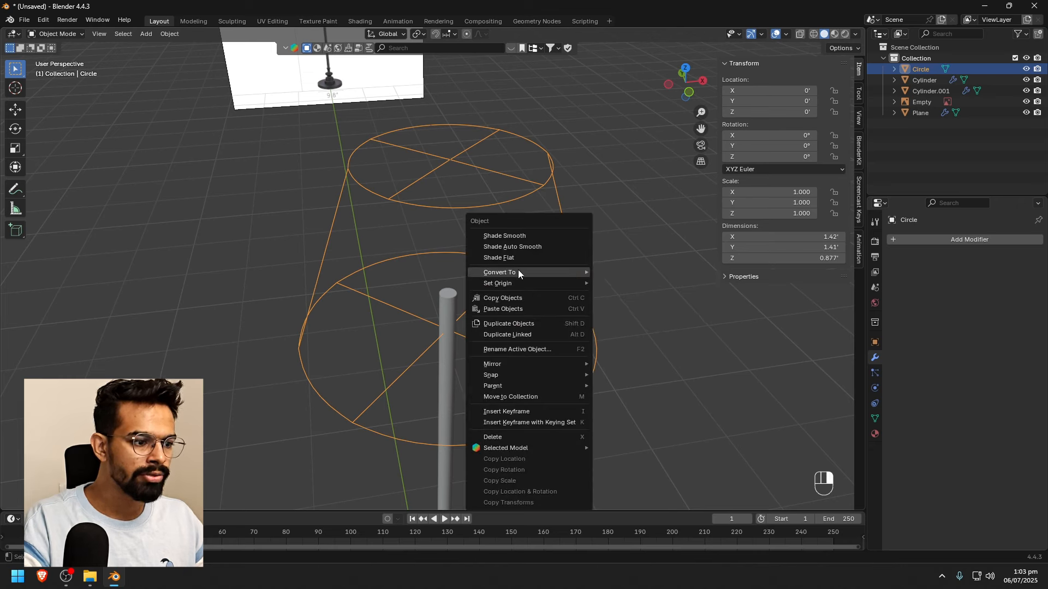
pyautogui.click(633, 284)
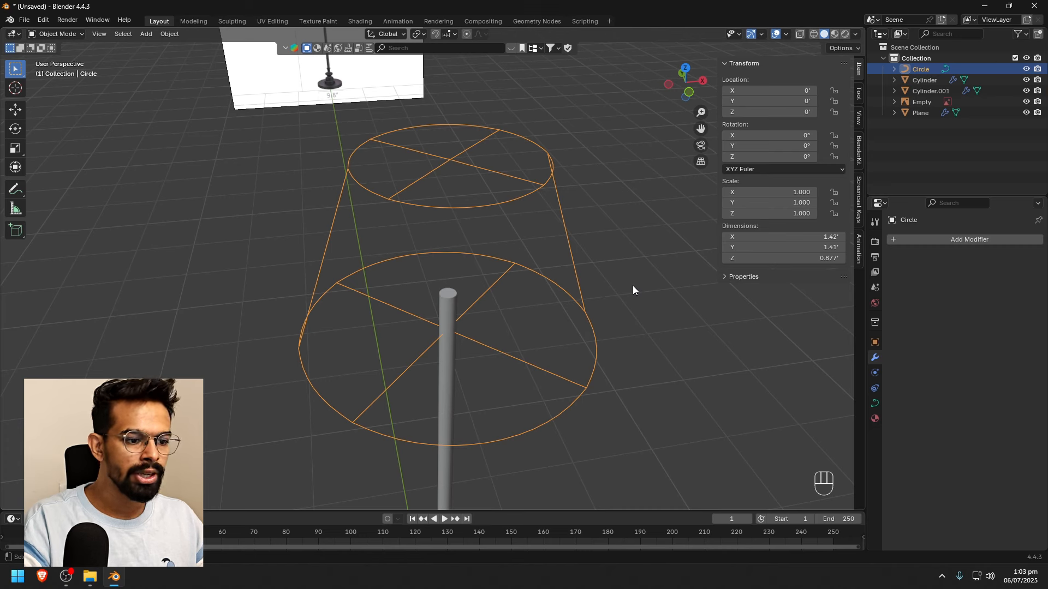
pyautogui.press('Tab')
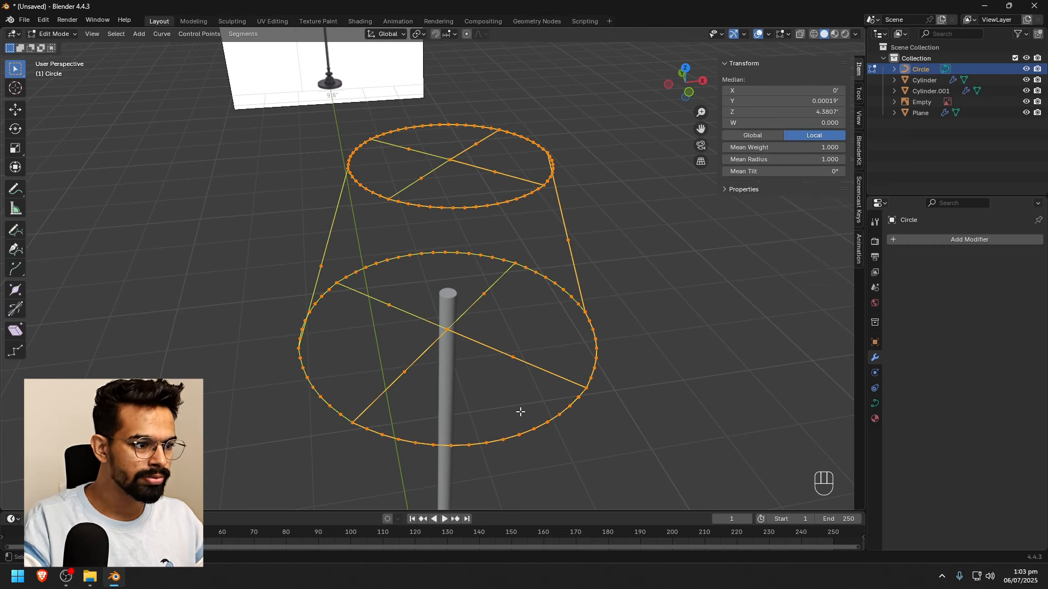
pyautogui.press('Tab')
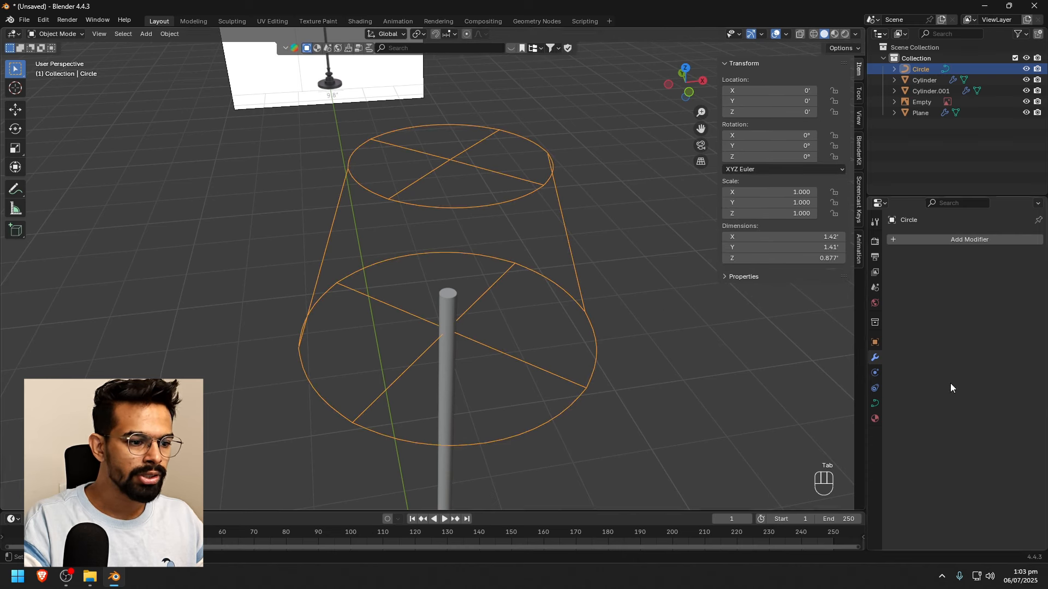
# Give the lampshade curve a round bevel with a depth of 0.01' to thicken its wires, and deselect it
pyautogui.click(875, 405)
pyautogui.scroll(-2, 907, 397)
pyautogui.click(895, 375)
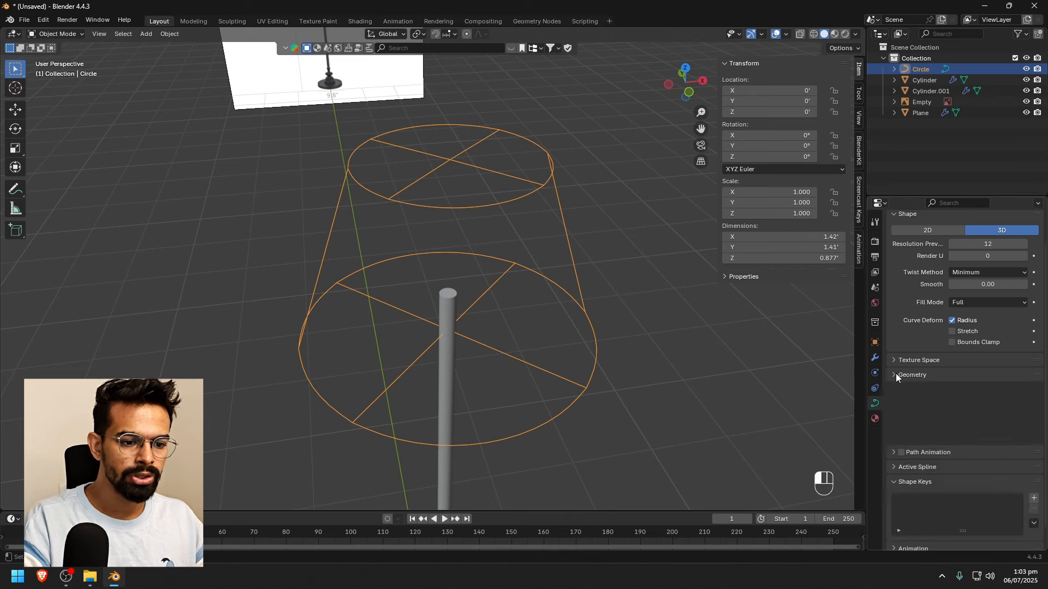
pyautogui.click(891, 418)
pyautogui.scroll(-3, 903, 384)
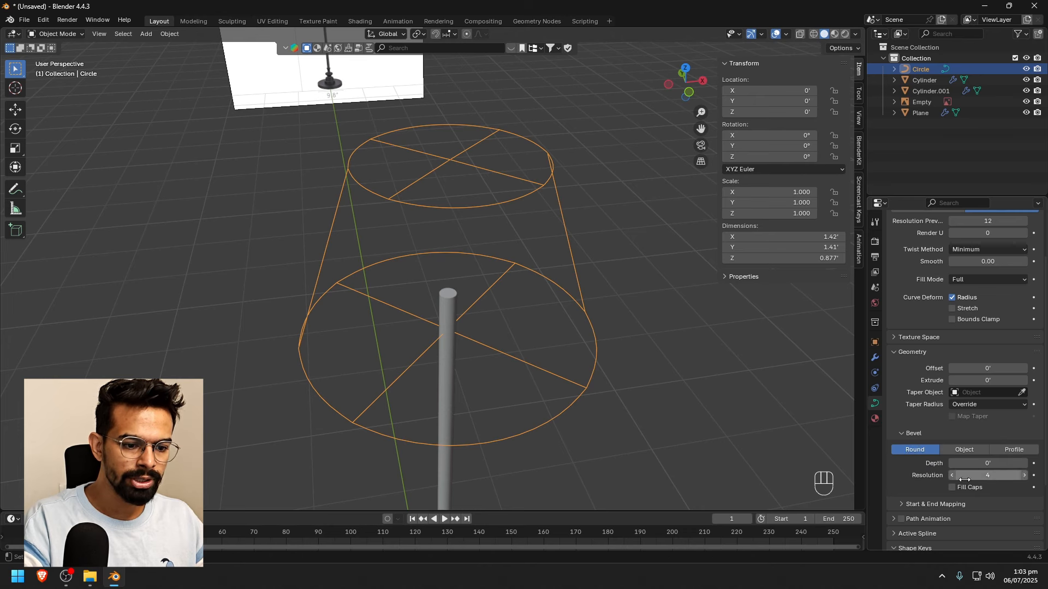
pyautogui.moveTo(985, 463); pyautogui.dragTo(990, 463)
pyautogui.hotkey('ctrl', 'z')
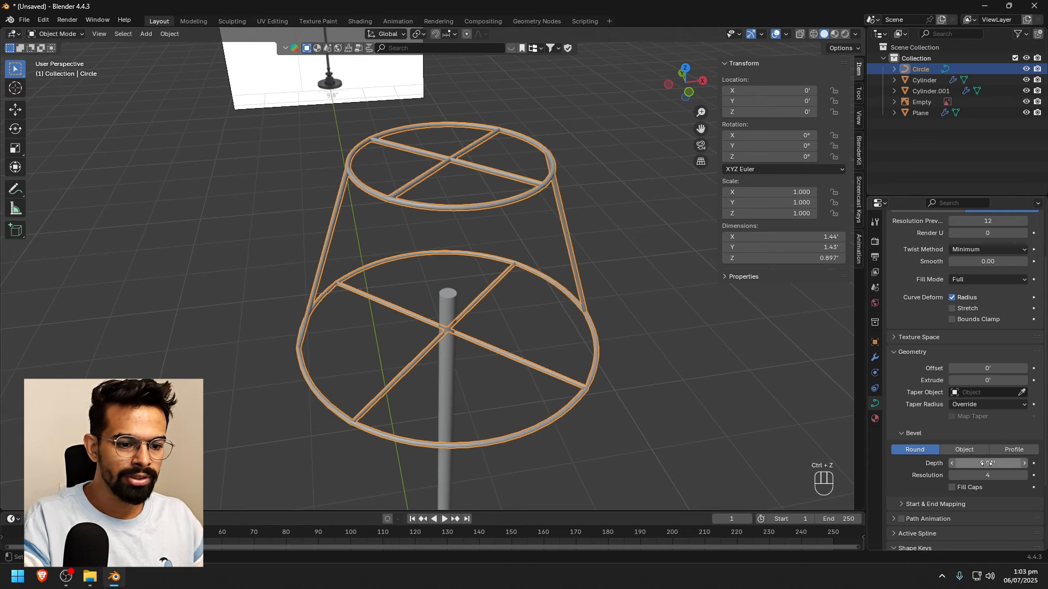
pyautogui.moveTo(537, 350); pyautogui.dragTo(571, 339, button='middle')
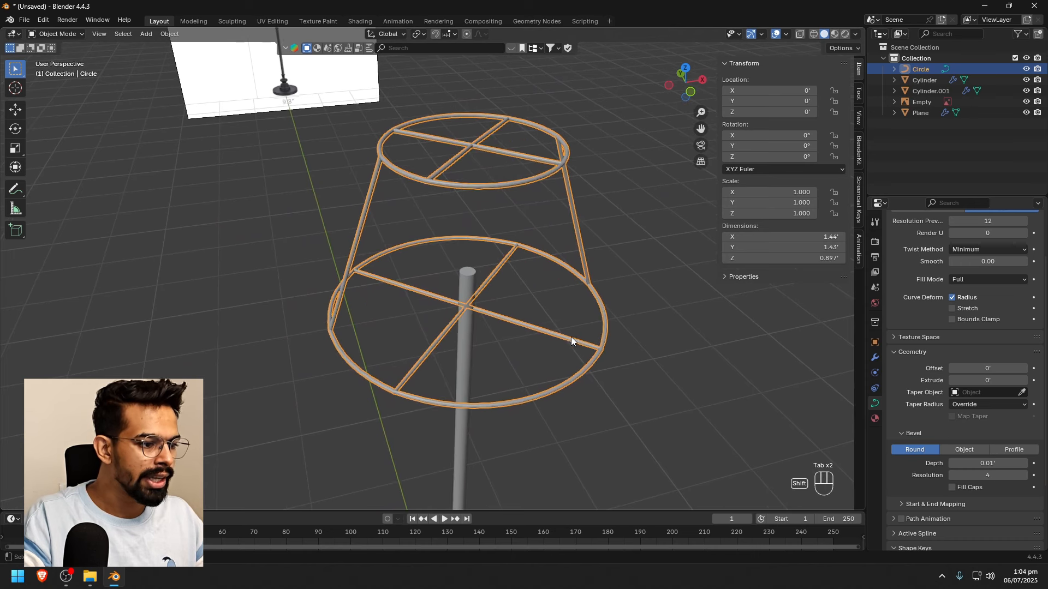
pyautogui.click(671, 330)
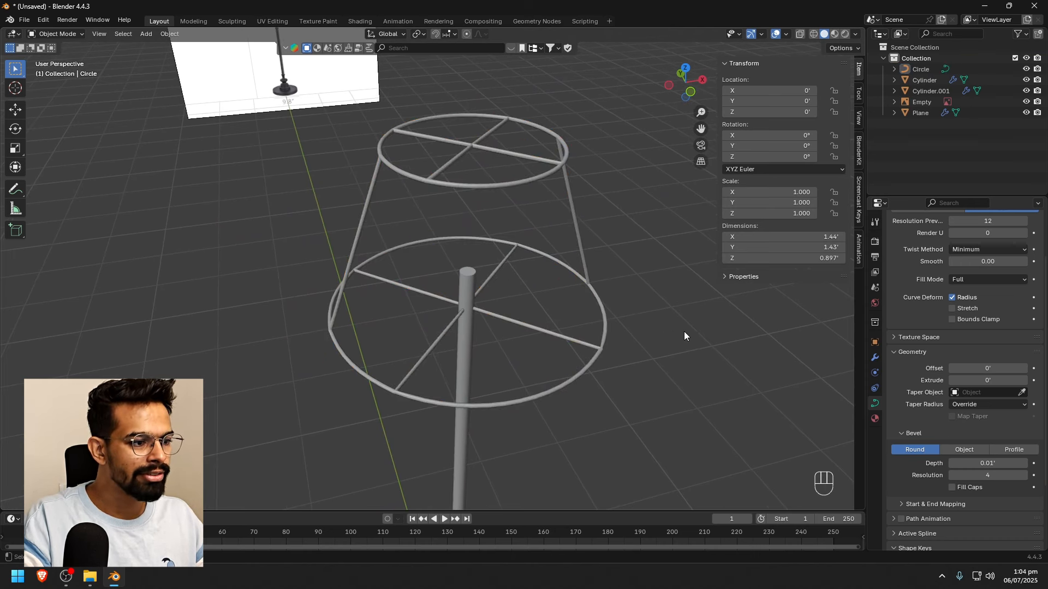
# Shade the lampshade frame smooth and deselect it
pyautogui.scroll(-2, 665, 326)
pyautogui.scroll(2, 600, 325)
pyautogui.scroll(2, 595, 329)
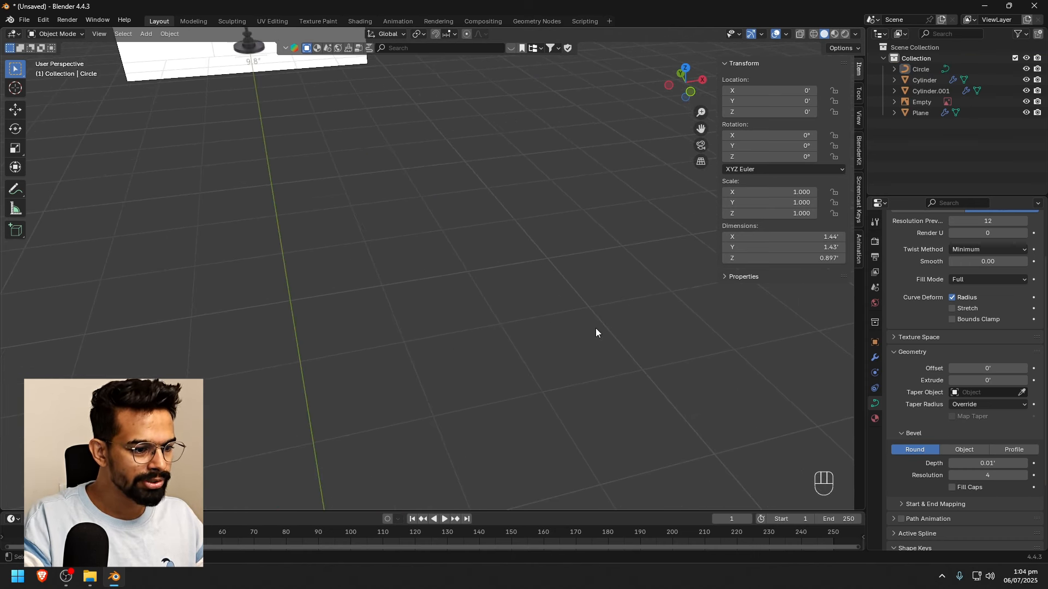
pyautogui.scroll(-2, 595, 328)
pyautogui.scroll(-2, 579, 248)
pyautogui.scroll(2, 519, 219)
pyautogui.click(490, 186)
pyautogui.rightClick(490, 186)
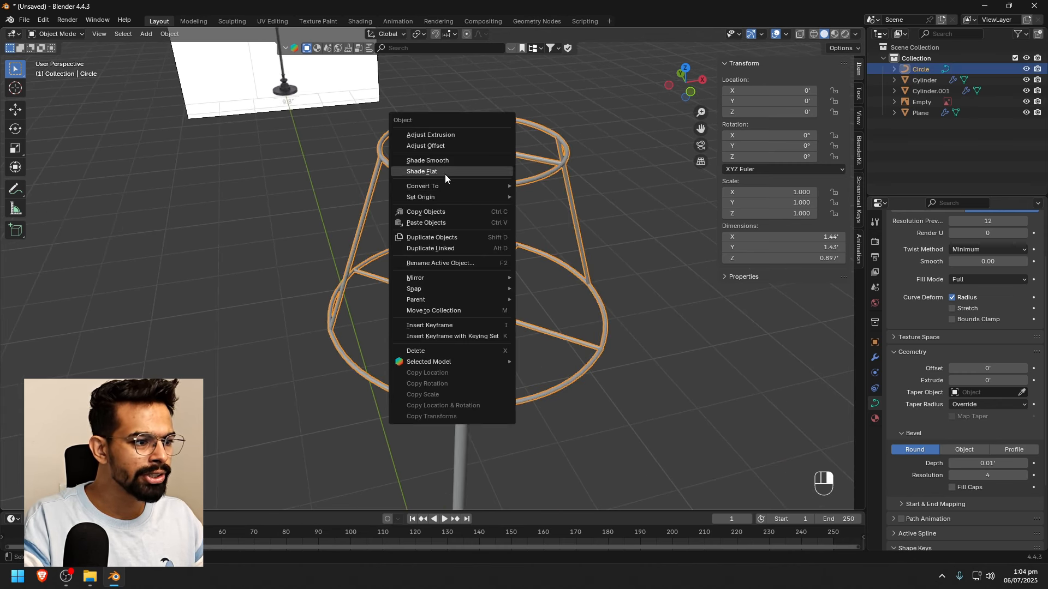
pyautogui.click(433, 165)
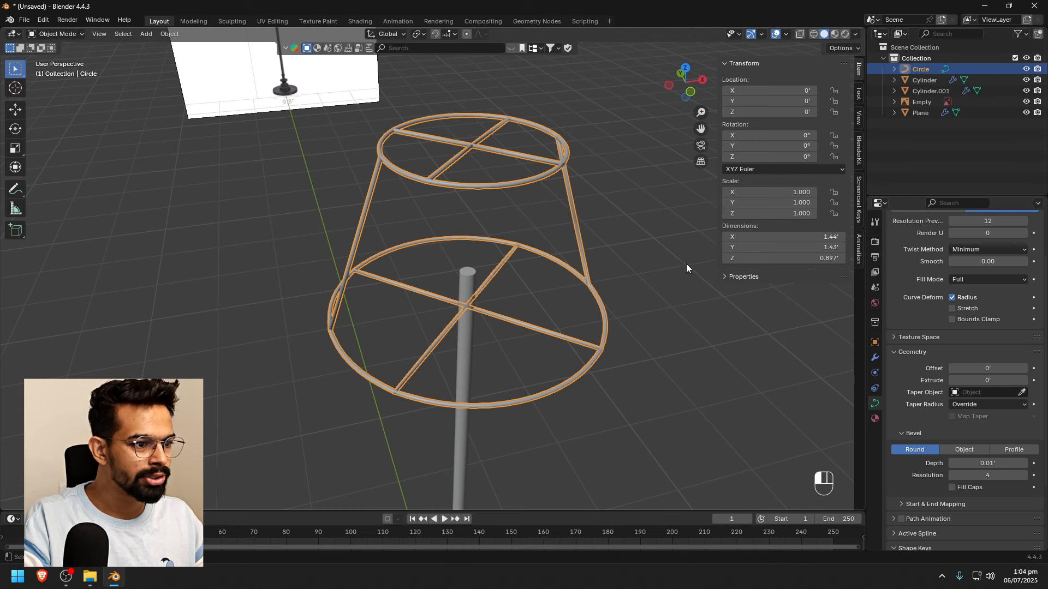
pyautogui.click(686, 264)
# Select the round base disc at the foot of the lamp
pyautogui.scroll(-5, 579, 268)
pyautogui.moveTo(533, 288); pyautogui.dragTo(501, 275, button='middle')
pyautogui.scroll(2, 501, 276)
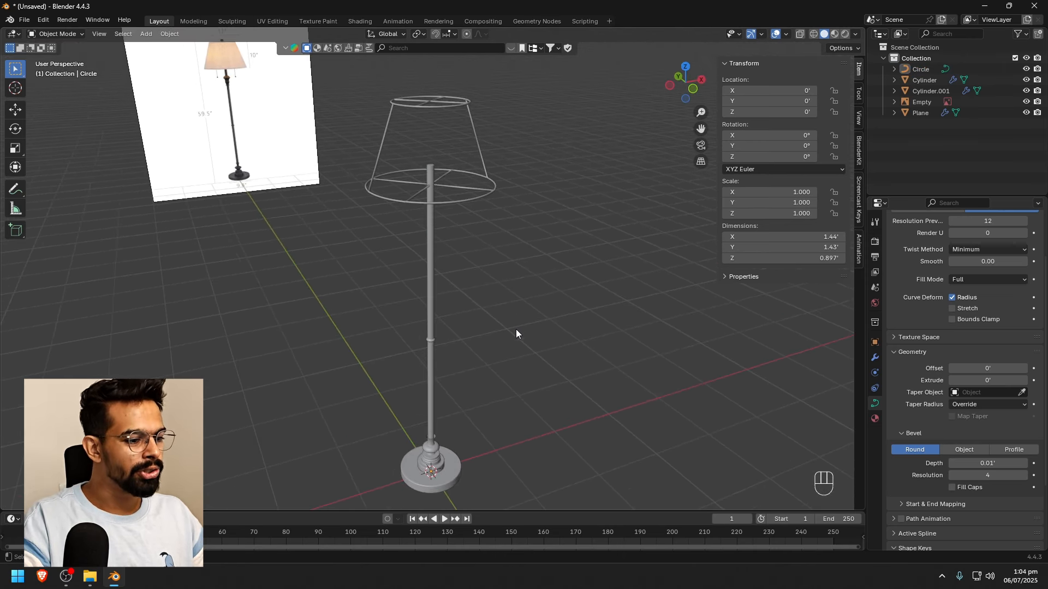
pyautogui.click(447, 483)
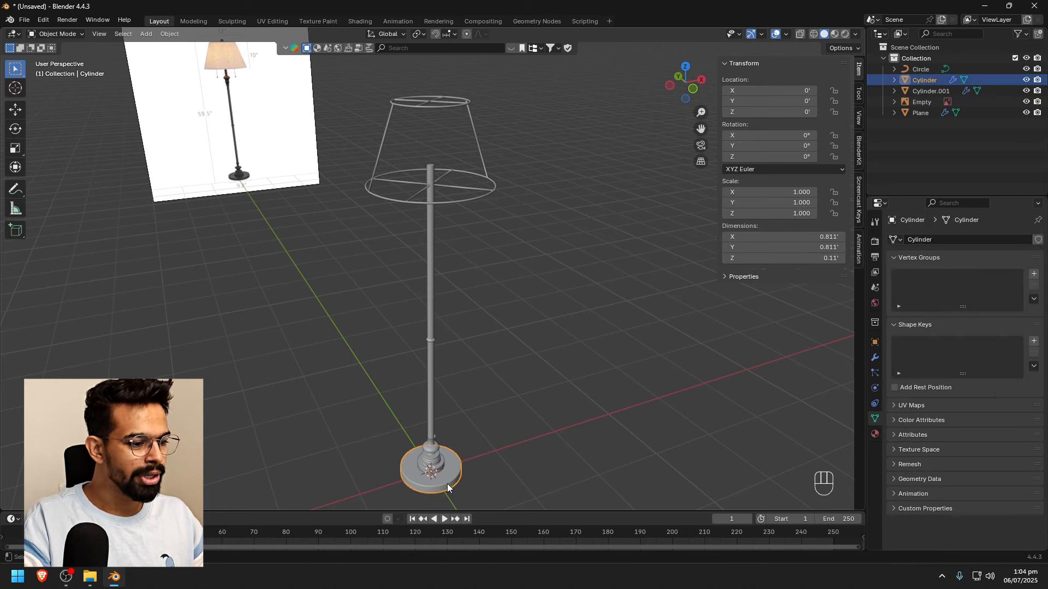
pyautogui.click(431, 460)
pyautogui.click(432, 385)
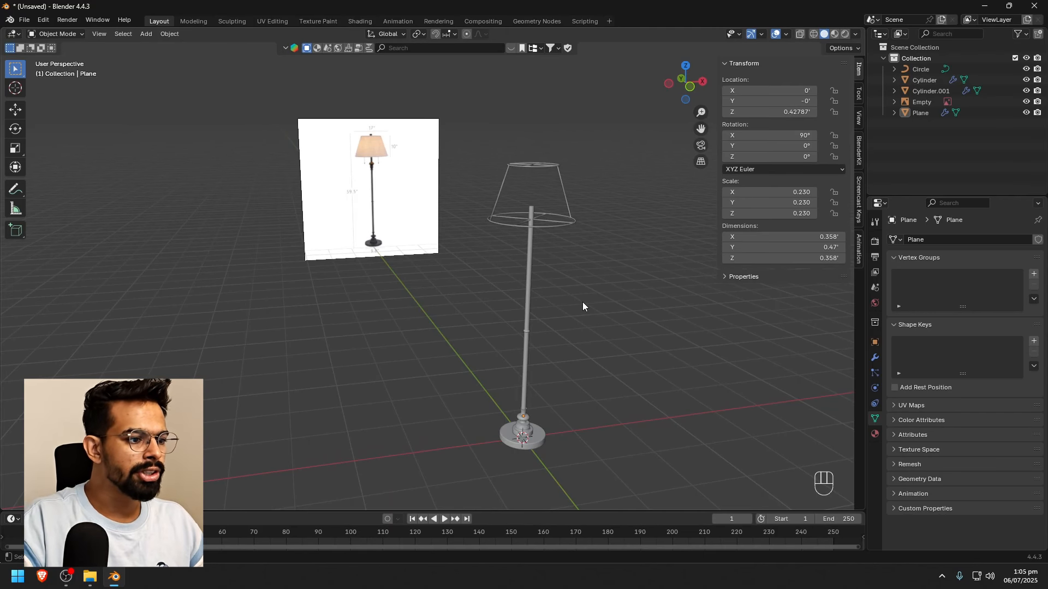
# Add a UV sphere to the floor lamp scene
pyautogui.scroll(2, 582, 302)
pyautogui.keyDown('shift'); pyautogui.moveTo(598, 297); pyautogui.dragTo(503, 355, button='middle'); pyautogui.keyUp('shift')
pyautogui.scroll(2, 493, 288)
pyautogui.scroll(3, 449, 219)
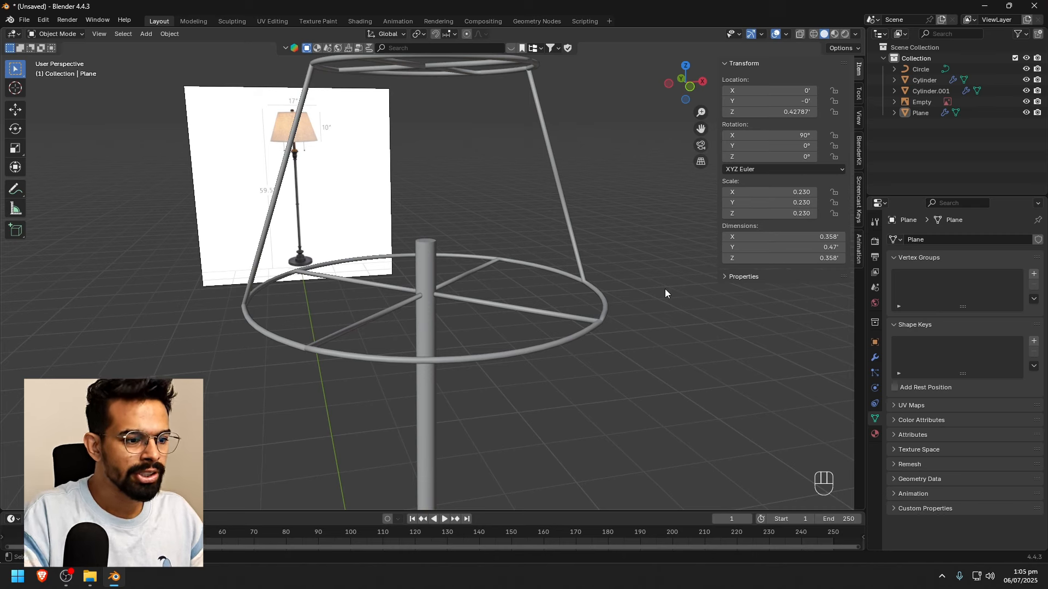
pyautogui.hotkey('shift', 'a')
pyautogui.moveTo(568, 244)
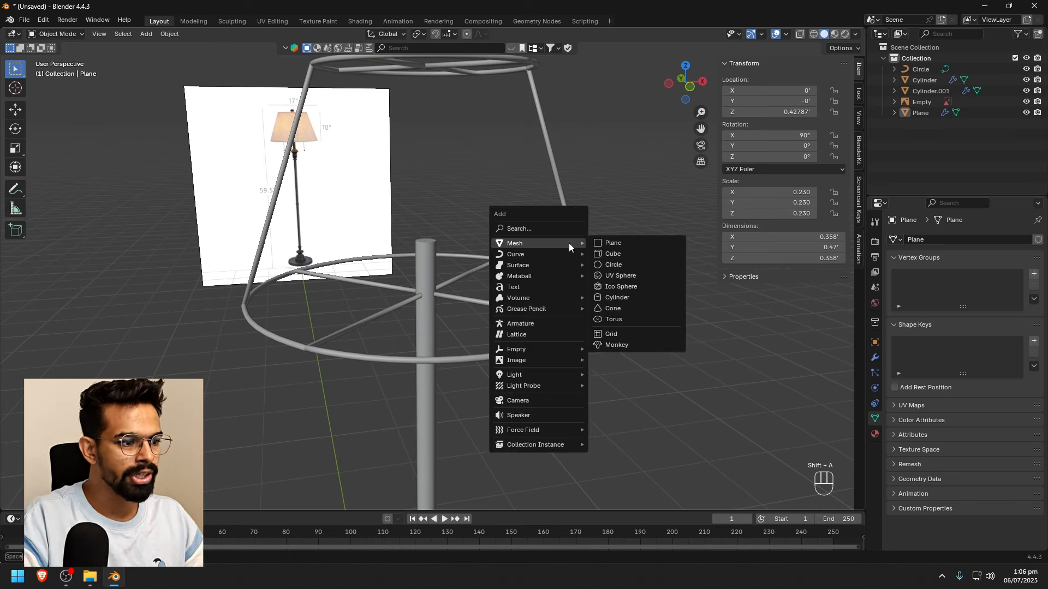
pyautogui.click(623, 275)
# Move the sphere up along Z to about 4.36' so it sits inside the lampshade, working in front view
pyautogui.scroll(-5, 450, 299)
pyautogui.moveTo(448, 299)
pyautogui.keyDown('alt'); pyautogui.mouseDown(button='middle')
pyautogui.moveTo(431, 333)
pyautogui.moveTo(458, 309)
pyautogui.mouseUp(button='middle'); pyautogui.keyUp('alt')
pyautogui.scroll(4, 458, 309)
pyautogui.press('g')
pyautogui.press('z')
pyautogui.press('z')
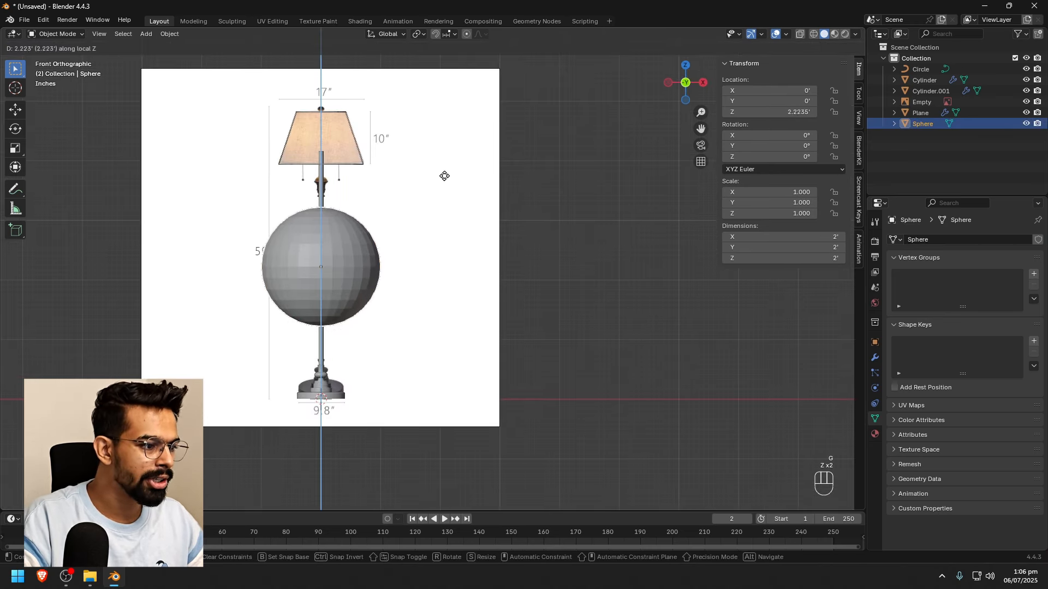
pyautogui.click(438, 50)
# Scale the sphere down uniformly to about 0.095, roughly 0.19' across
pyautogui.scroll(3, 394, 199)
pyautogui.keyDown('shift'); pyautogui.moveTo(420, 240); pyautogui.dragTo(620, 398, button='middle'); pyautogui.keyUp('shift')
pyautogui.press('s')
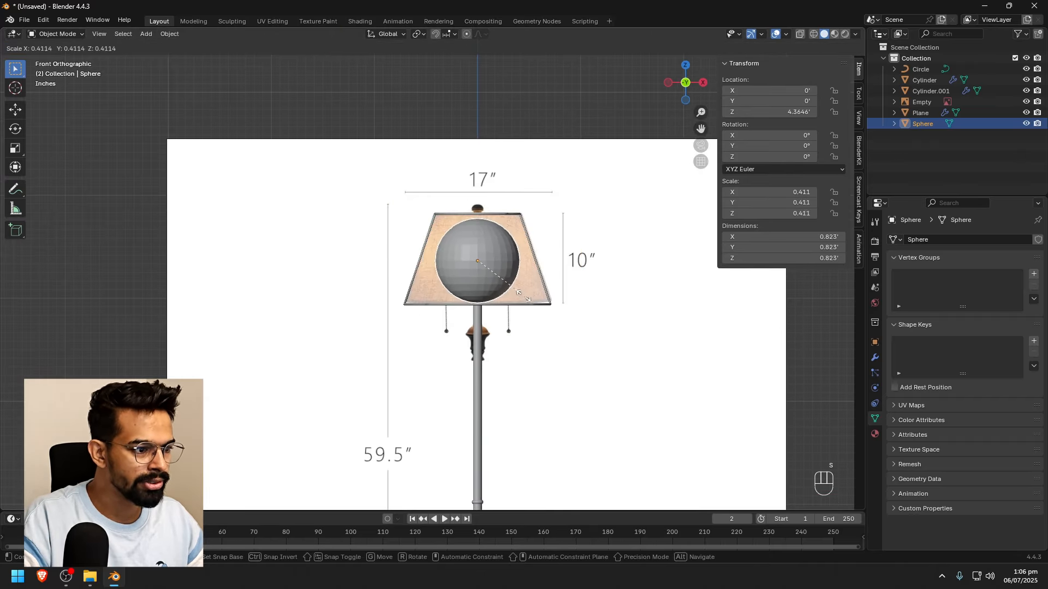
pyautogui.click(483, 273)
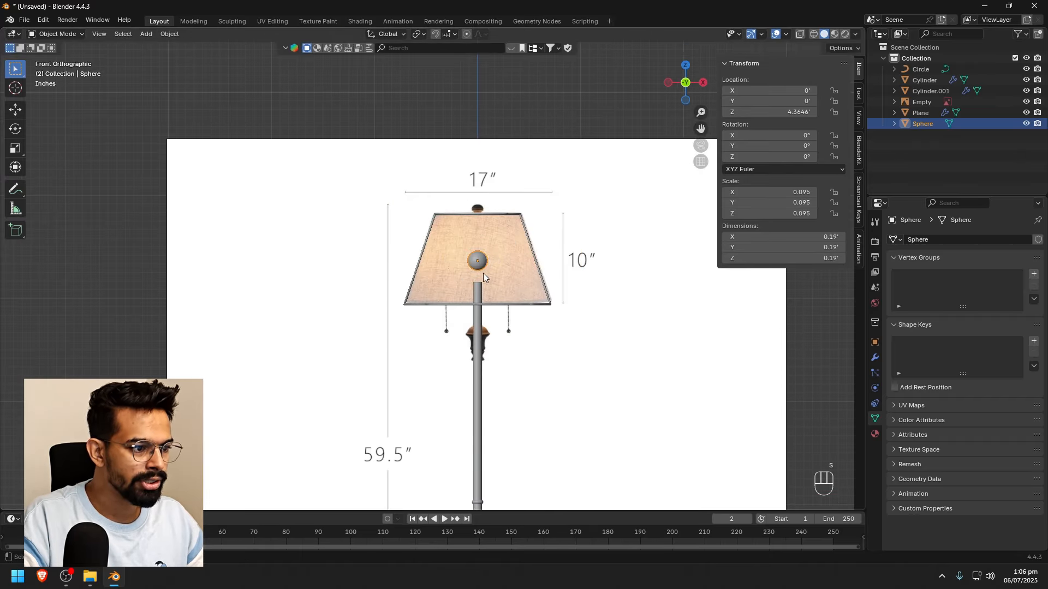
# Open the sphere's mesh for editing and enable proportional editing, testing its influence area with a cancelled move
pyautogui.scroll(6, 483, 271)
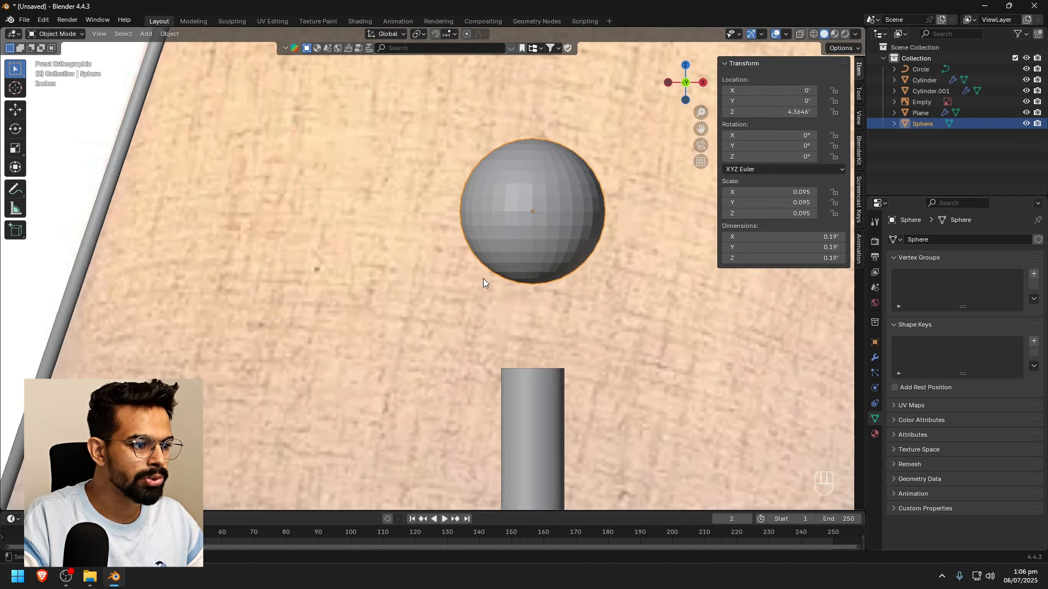
pyautogui.keyDown('shift'); pyautogui.moveTo(483, 278); pyautogui.dragTo(424, 295, button='middle'); pyautogui.keyUp('shift')
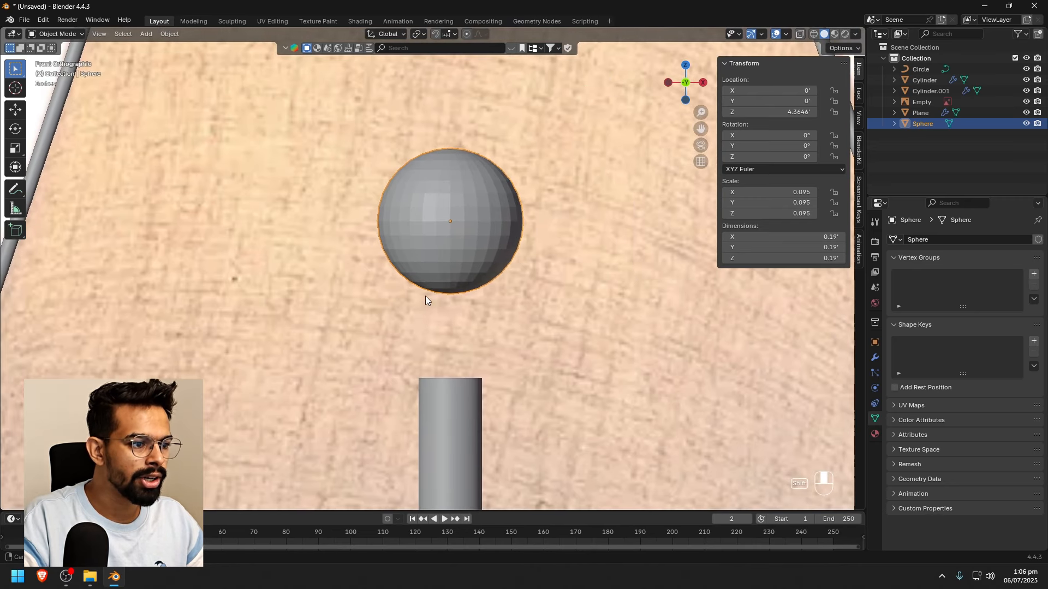
pyautogui.scroll(-2, 502, 291)
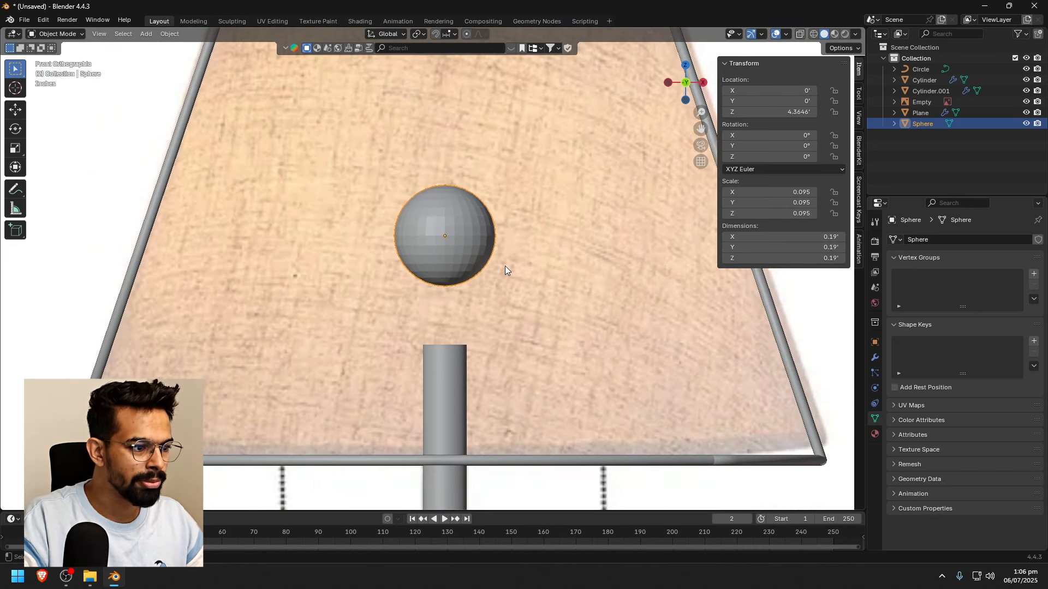
pyautogui.press('Tab')
pyautogui.press('Tab')
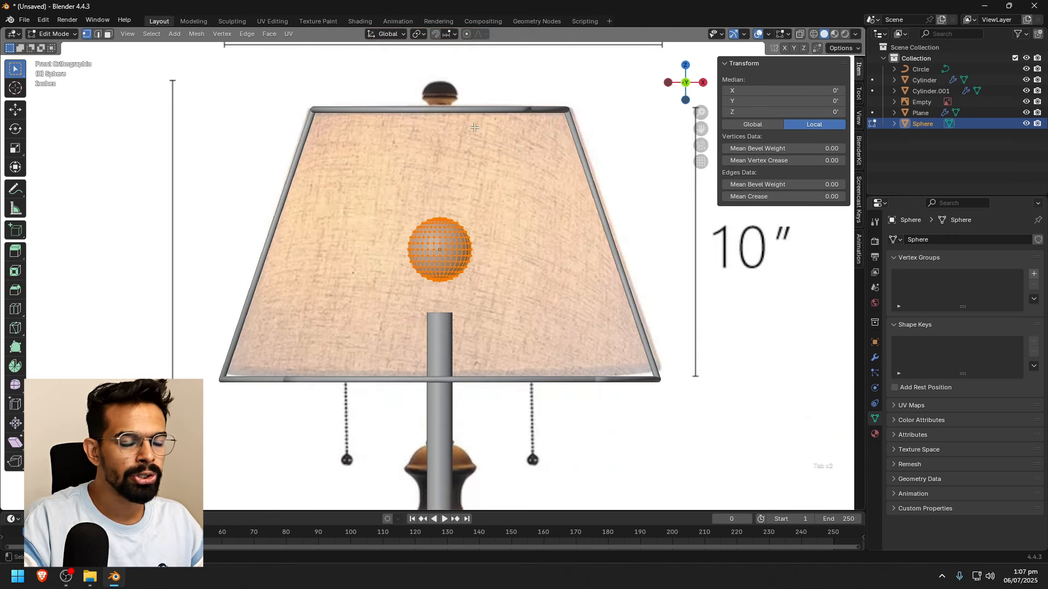
pyautogui.click(466, 34)
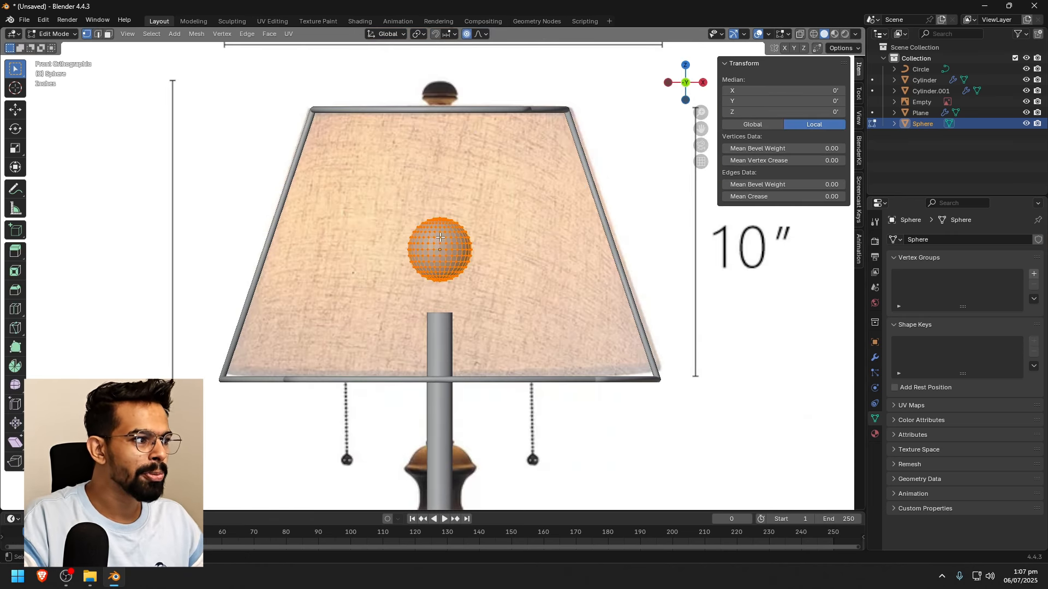
pyautogui.press('g')
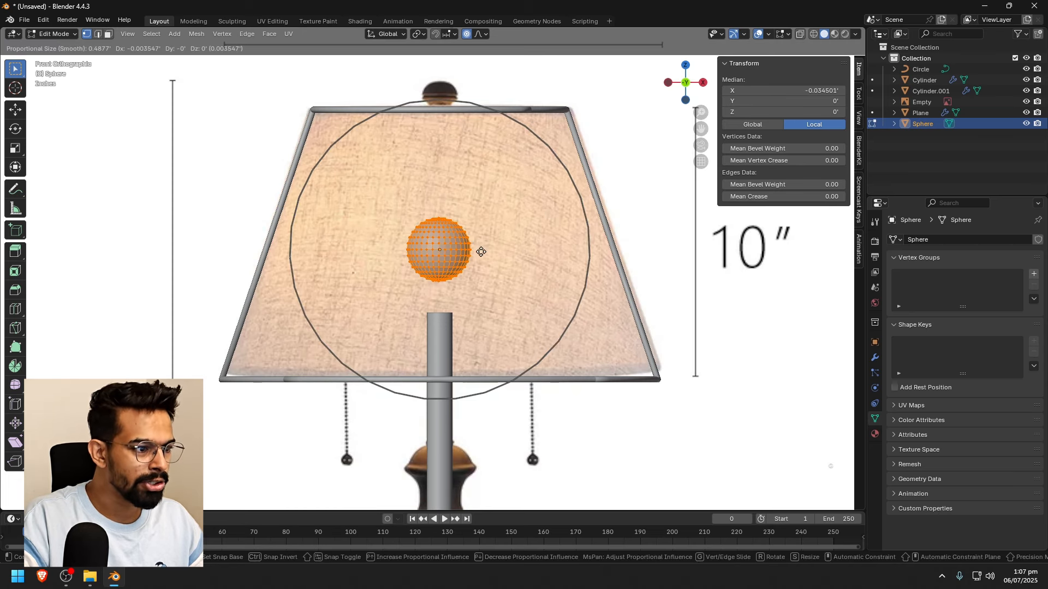
pyautogui.rightClick(474, 256)
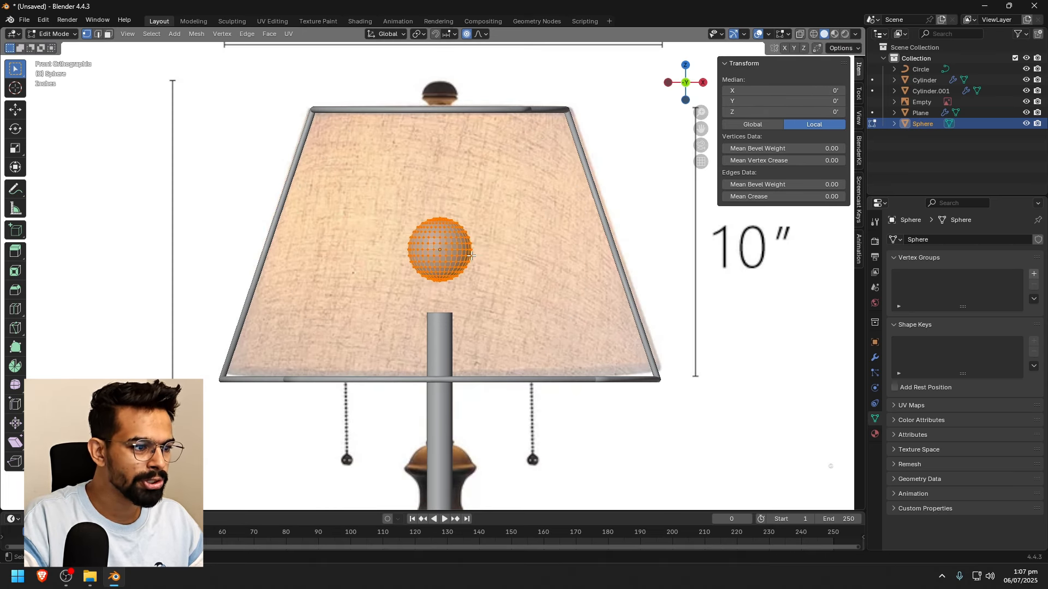
# Enable X-ray and select all vertices of the sphere's lower portion, front and back
pyautogui.scroll(4, 455, 271)
pyautogui.keyDown('shift'); pyautogui.moveTo(479, 287); pyautogui.dragTo(450, 261, button='middle'); pyautogui.keyUp('shift')
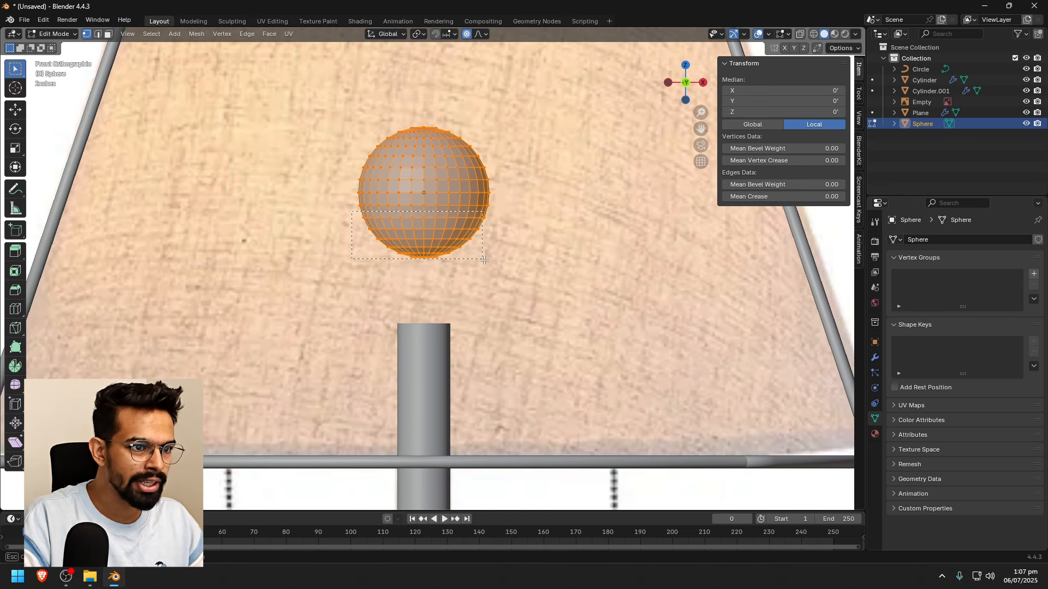
pyautogui.moveTo(484, 260); pyautogui.dragTo(485, 260)
pyautogui.click(799, 35)
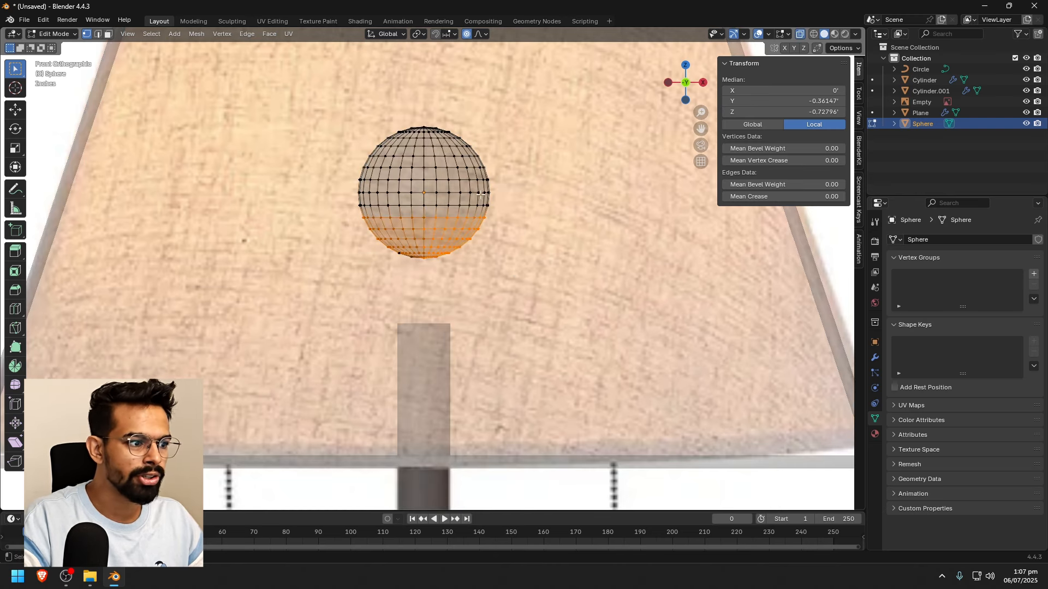
pyautogui.moveTo(521, 275); pyautogui.dragTo(520, 276)
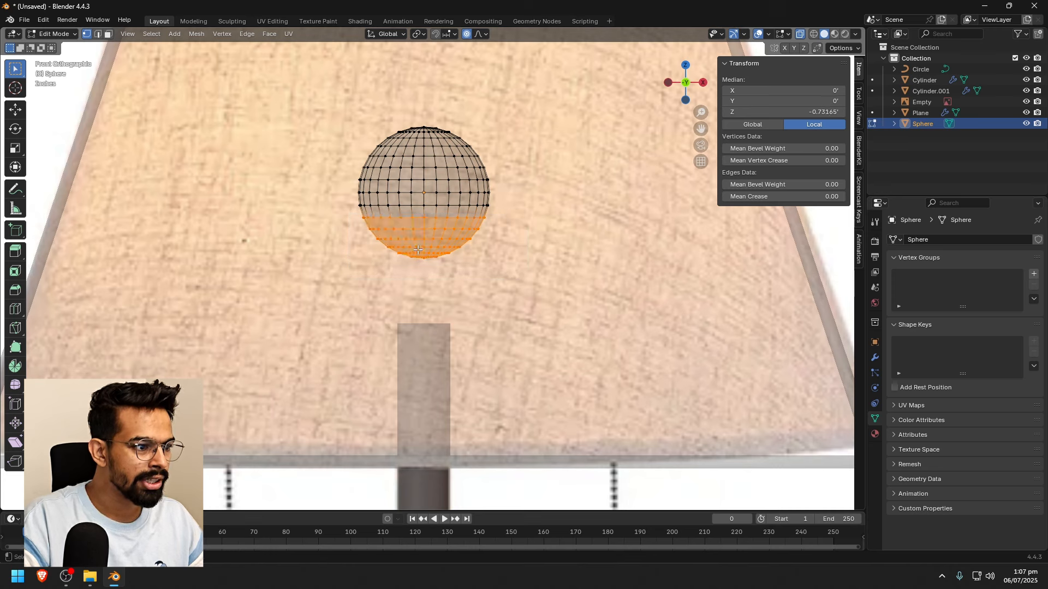
# Pull the lower vertices down along Z to a local height of about -2.0', using a smooth proportional size of about 0.072'
pyautogui.press('g')
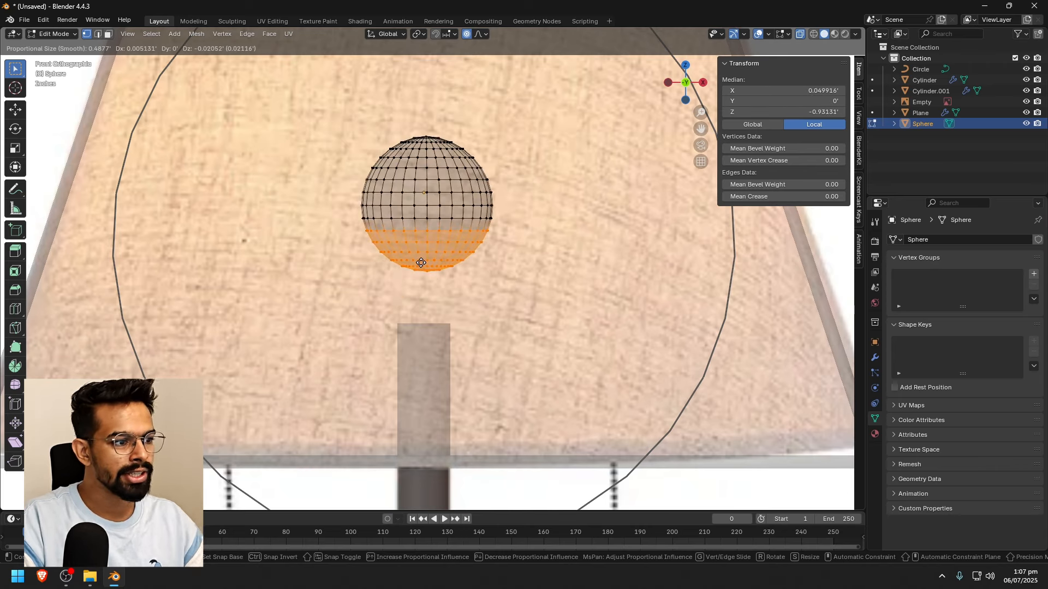
pyautogui.scroll(11, 420, 263)
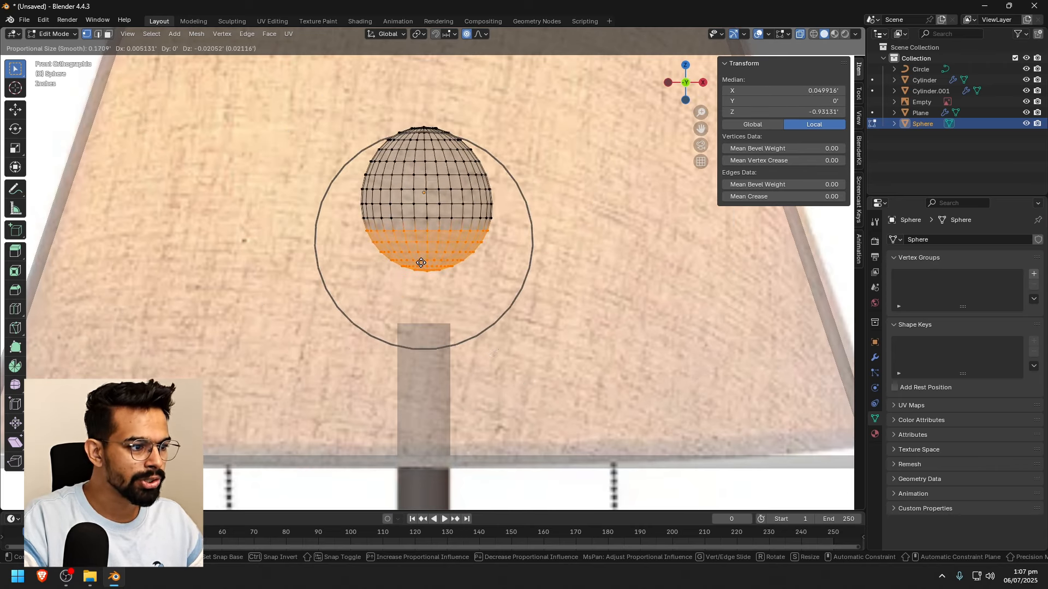
pyautogui.scroll(11, 421, 262)
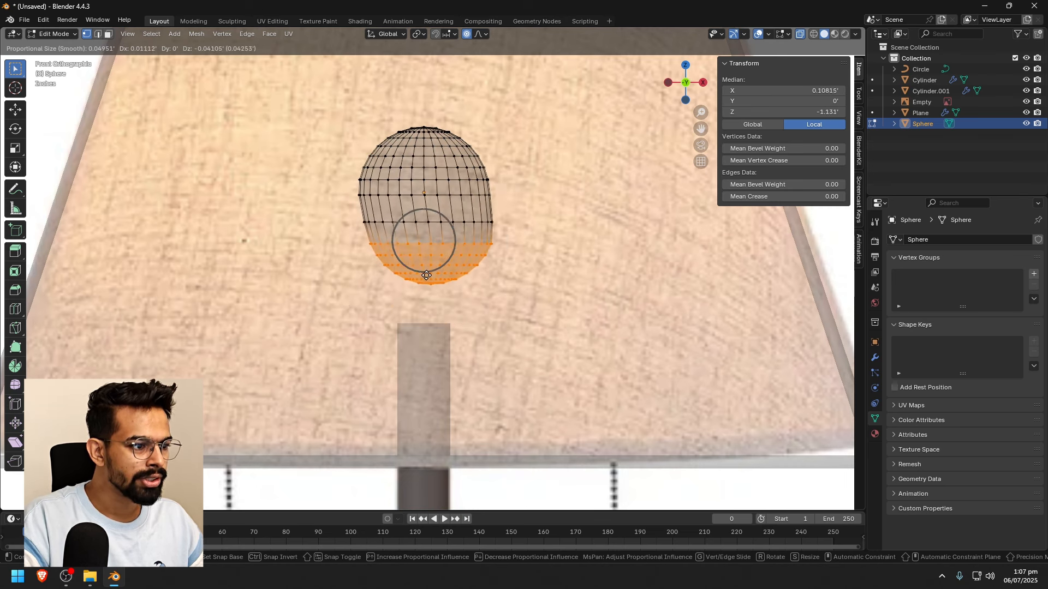
pyautogui.scroll(-7, 477, 307)
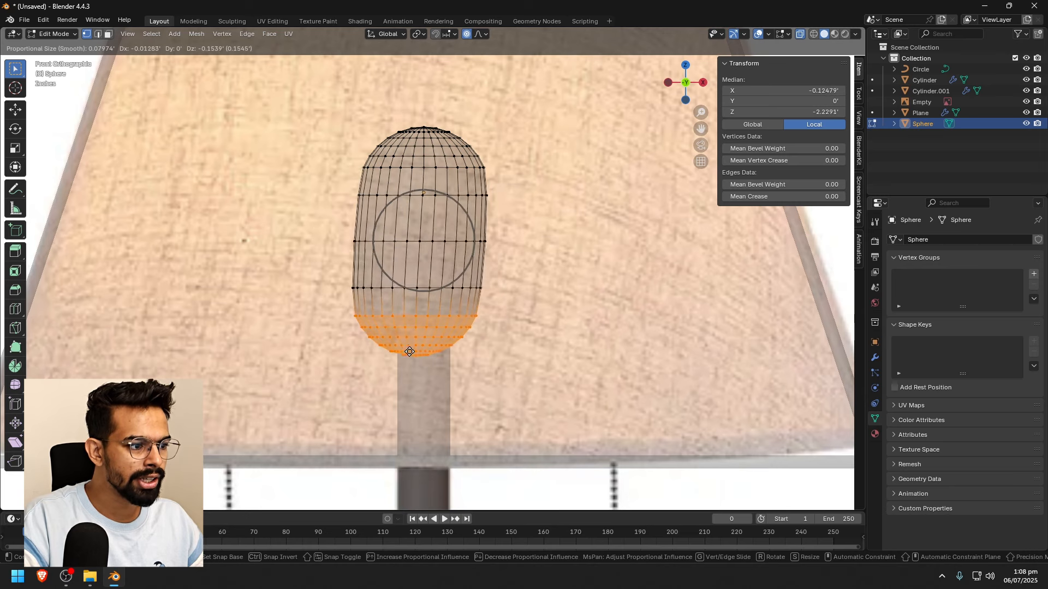
pyautogui.scroll(-4, 415, 381)
pyautogui.scroll(5, 413, 381)
pyautogui.scroll(2, 414, 376)
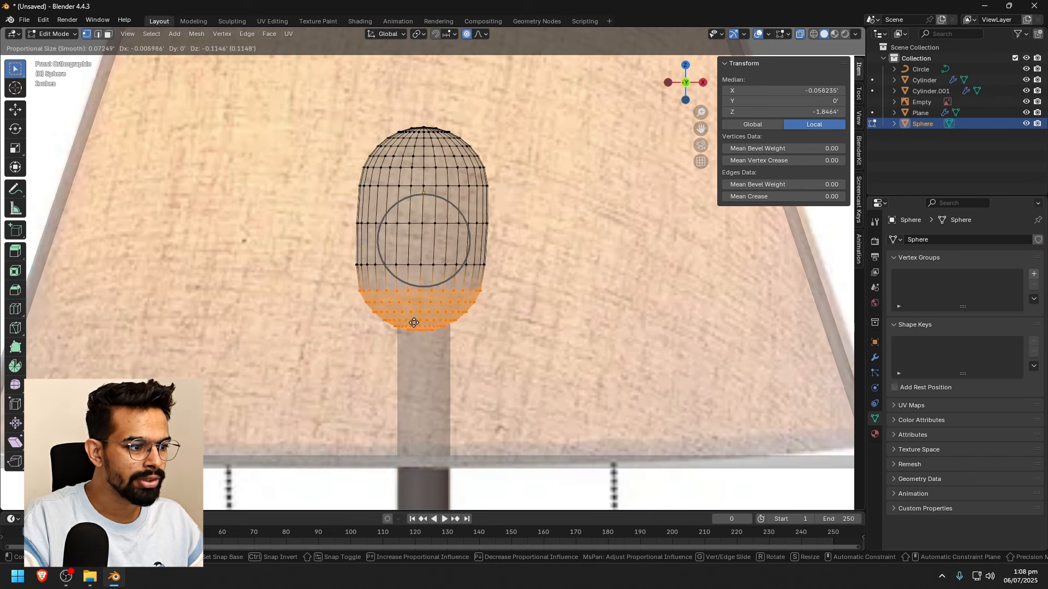
pyautogui.press('z')
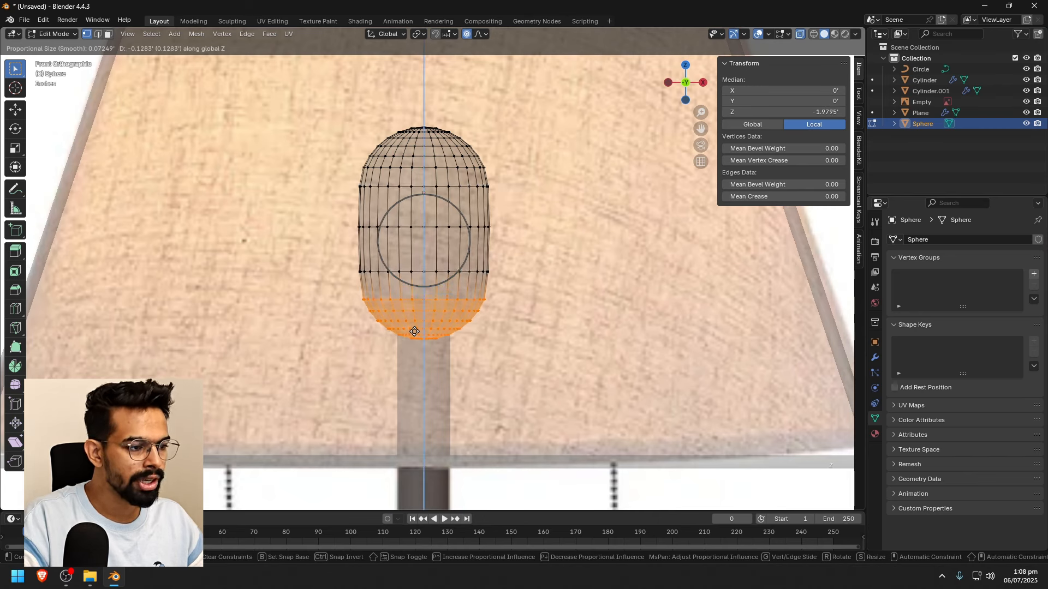
pyautogui.click(415, 334)
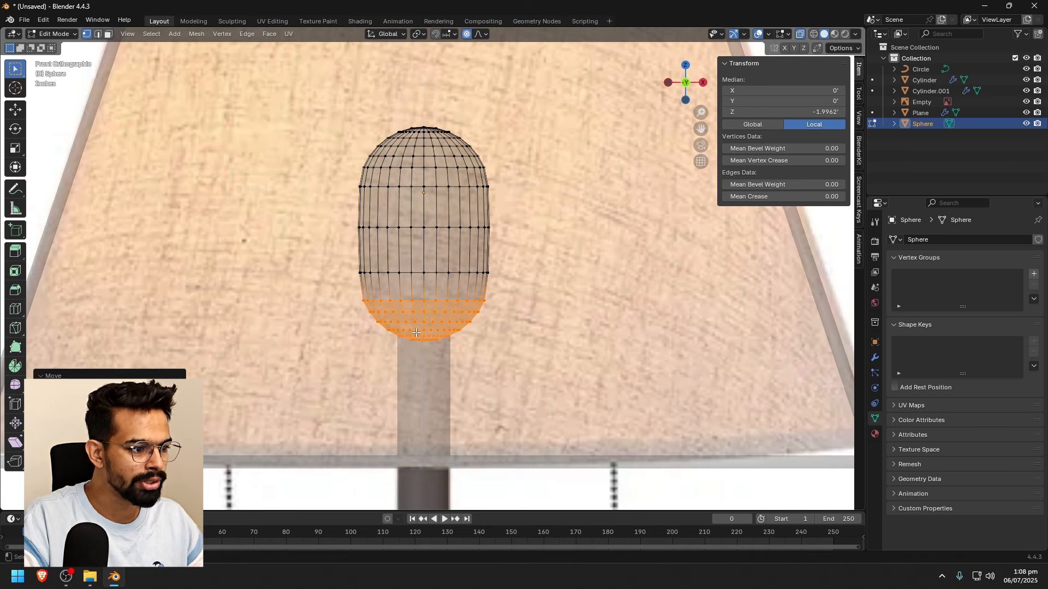
# Taper the bulb by scaling its lower vertices to about 0.37 and the middle edge loop to about 0.54 with proportional falloff
pyautogui.press('s')
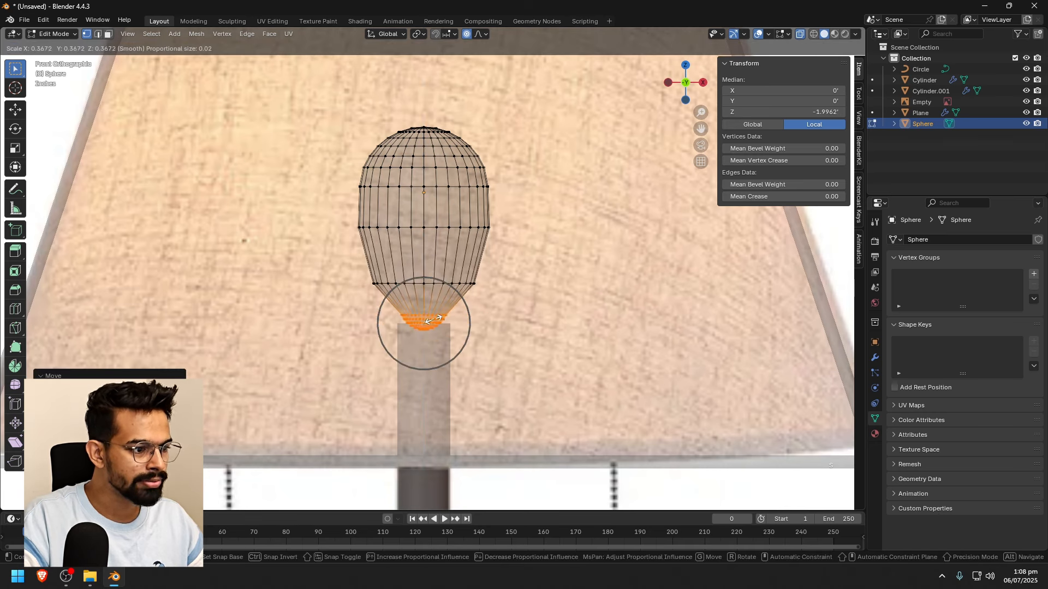
pyautogui.click(433, 248)
pyautogui.keyDown('alt'); pyautogui.click(420, 243); pyautogui.keyUp('alt')
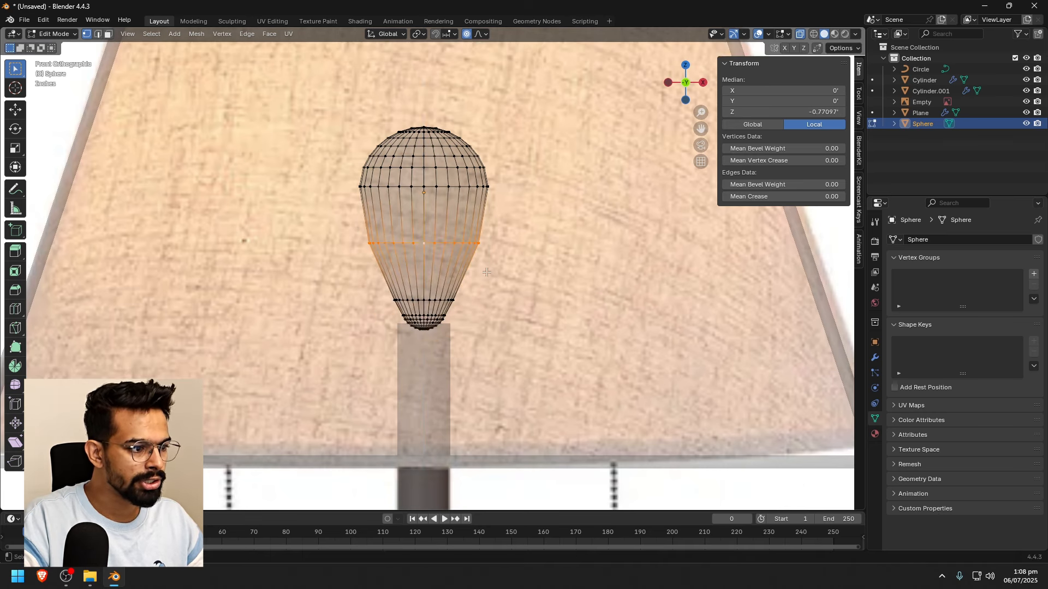
pyautogui.press('s')
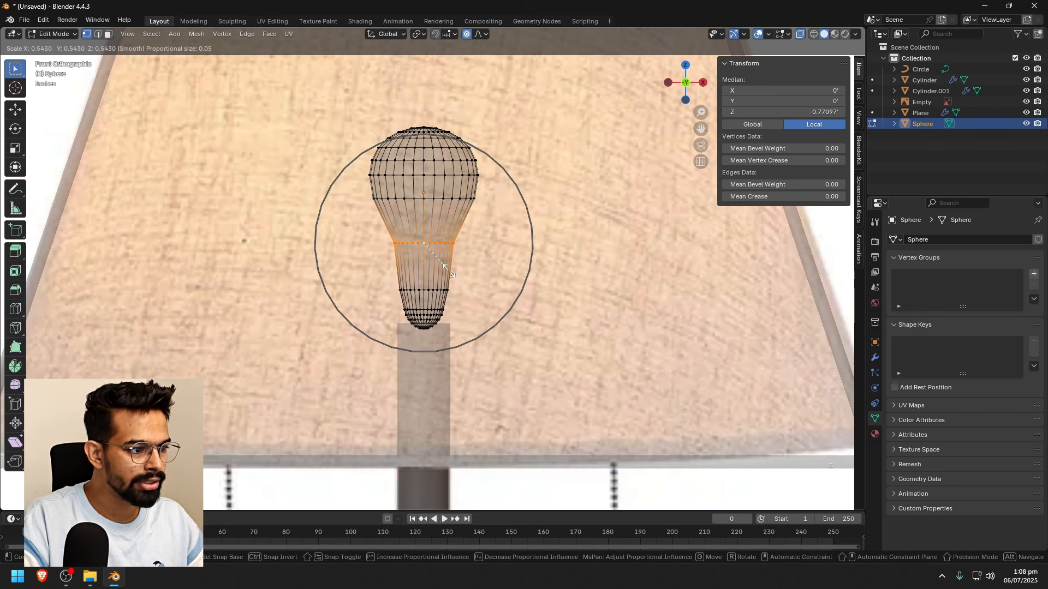
pyautogui.click(449, 271)
# Shorten the bulb's neck by raising its lower vertices along Z to a local height of about -1.22'
pyautogui.moveTo(470, 341); pyautogui.dragTo(379, 280)
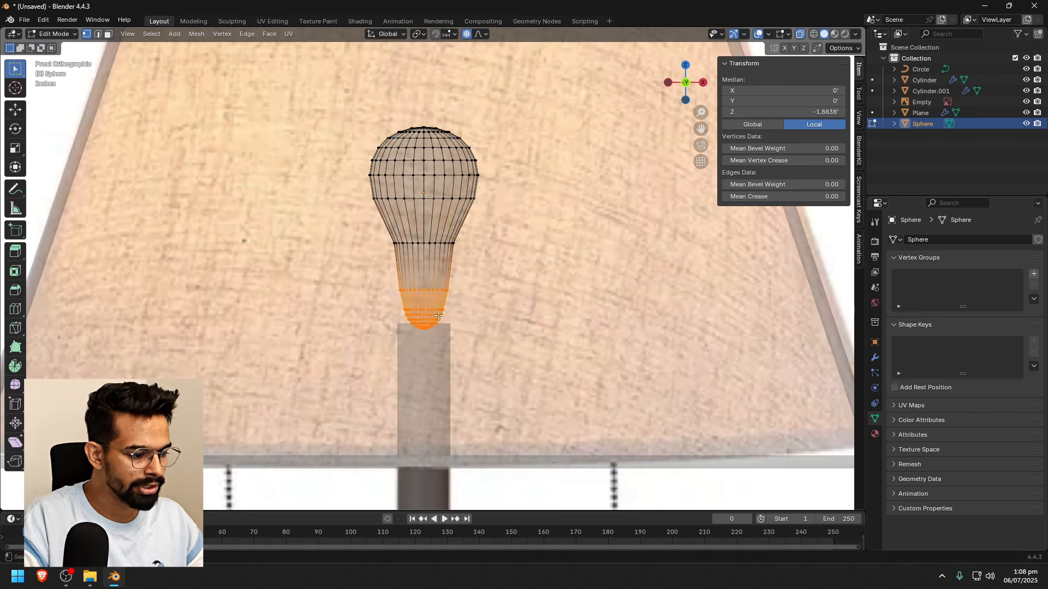
pyautogui.press('g')
pyautogui.press('z')
pyautogui.press('z')
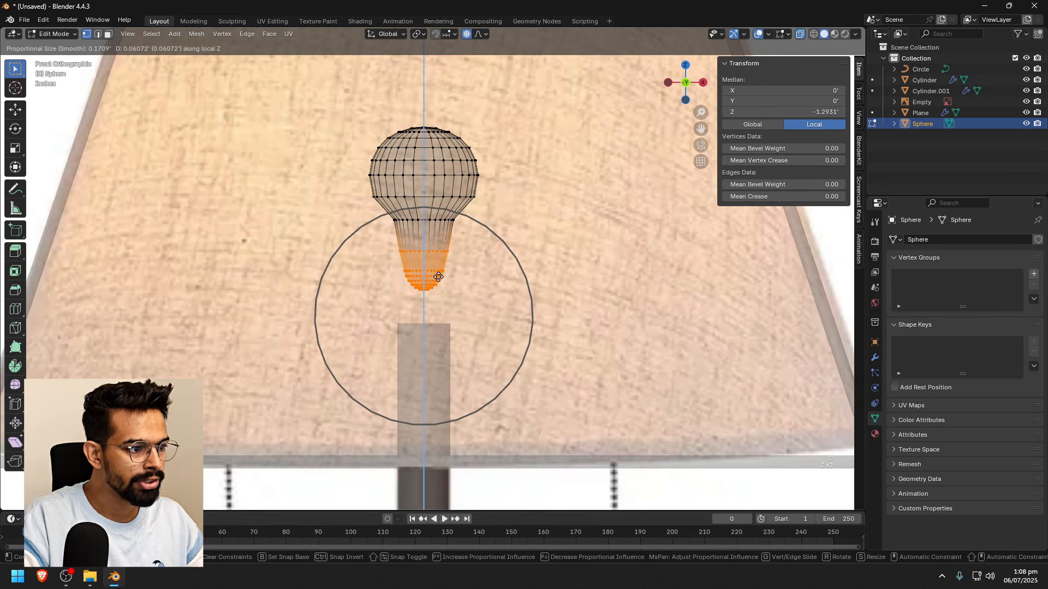
pyautogui.click(424, 229)
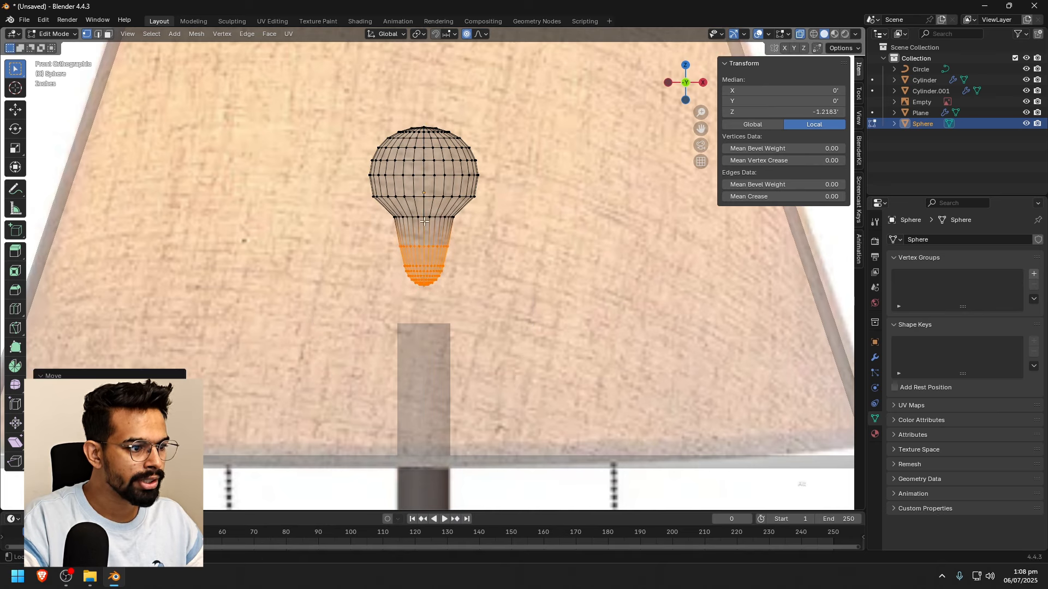
# Lower the edge loop where the bulb meets its neck along Z to a local height of about -0.55'
pyautogui.keyDown('alt'); pyautogui.click(422, 216); pyautogui.keyUp('alt')
pyautogui.press('g')
pyautogui.press('z')
pyautogui.press('z')
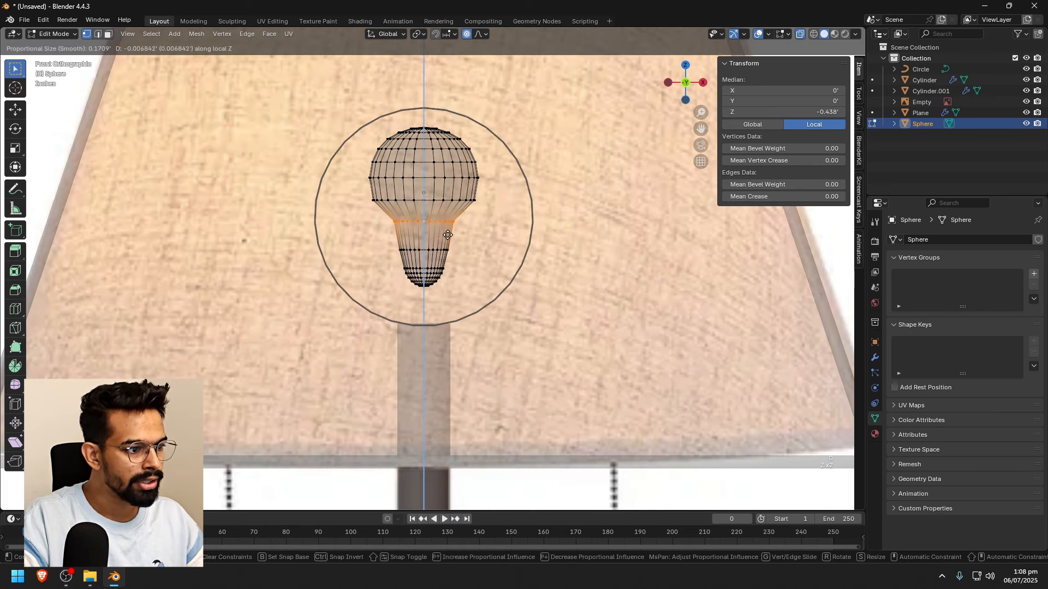
pyautogui.click(446, 241)
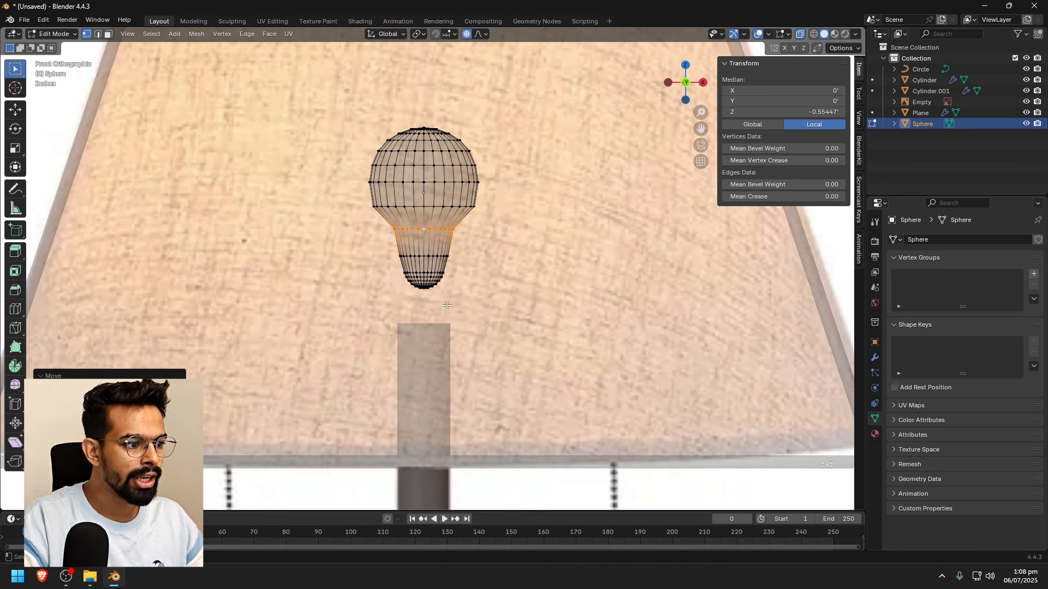
# Delete the vertices of the rounded tip at the neck's lower end and switch to edge selection
pyautogui.scroll(3, 446, 306)
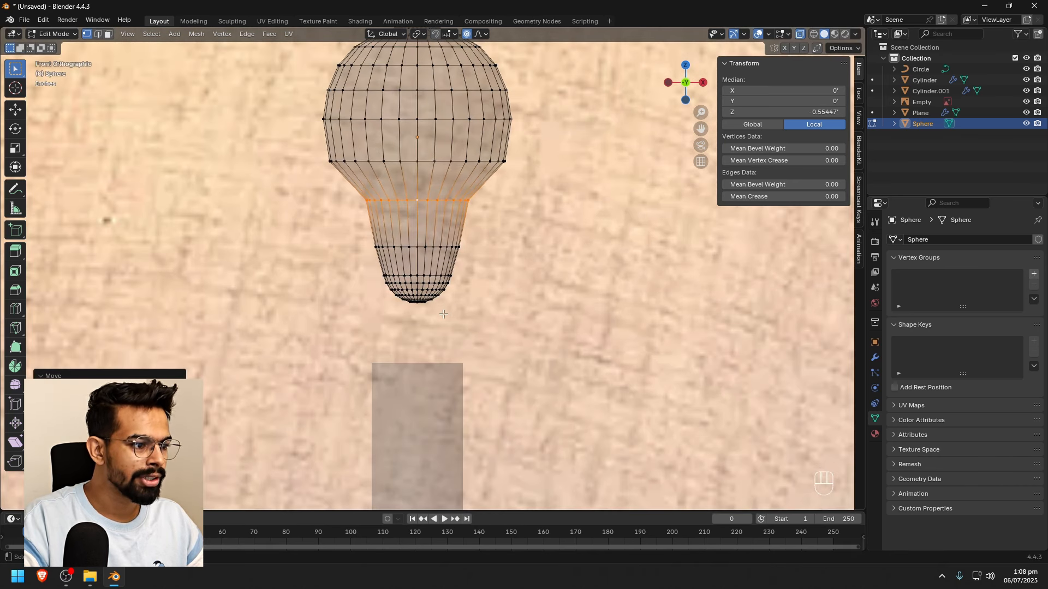
pyautogui.moveTo(483, 325); pyautogui.dragTo(356, 280)
pyautogui.press('x')
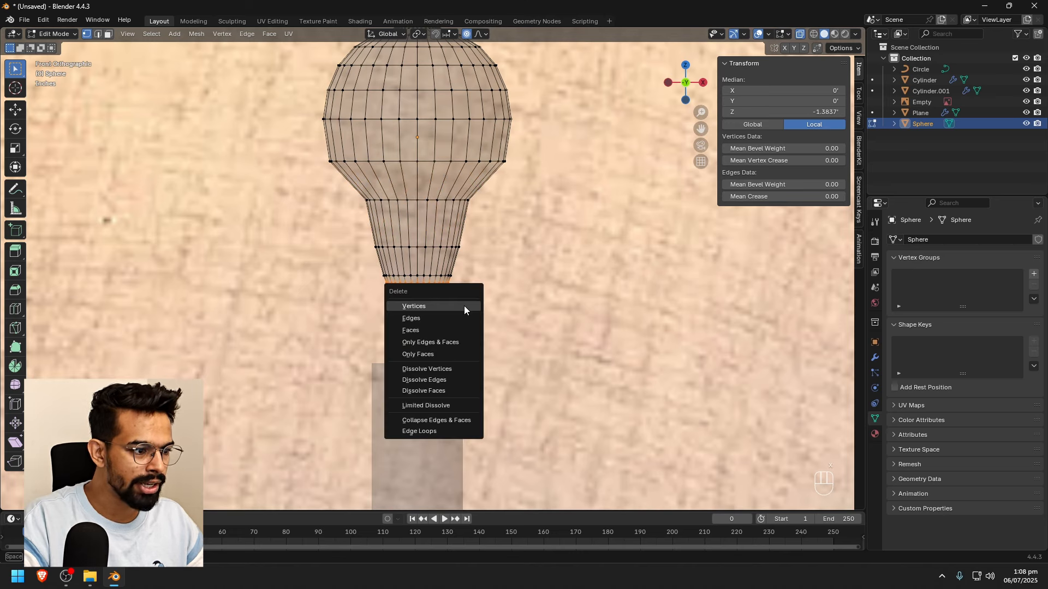
pyautogui.click(459, 307)
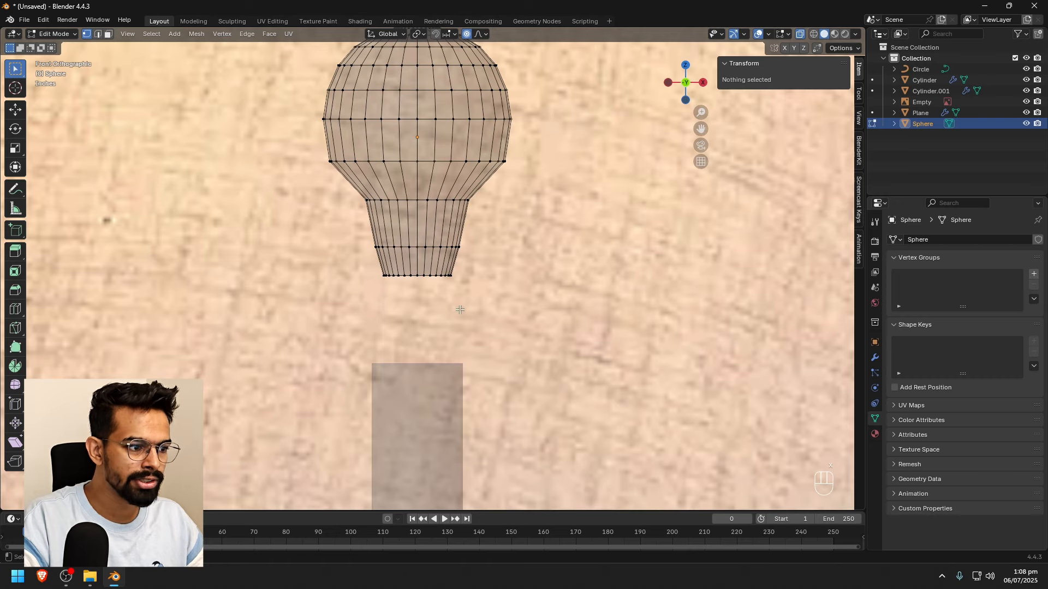
pyautogui.press('2')
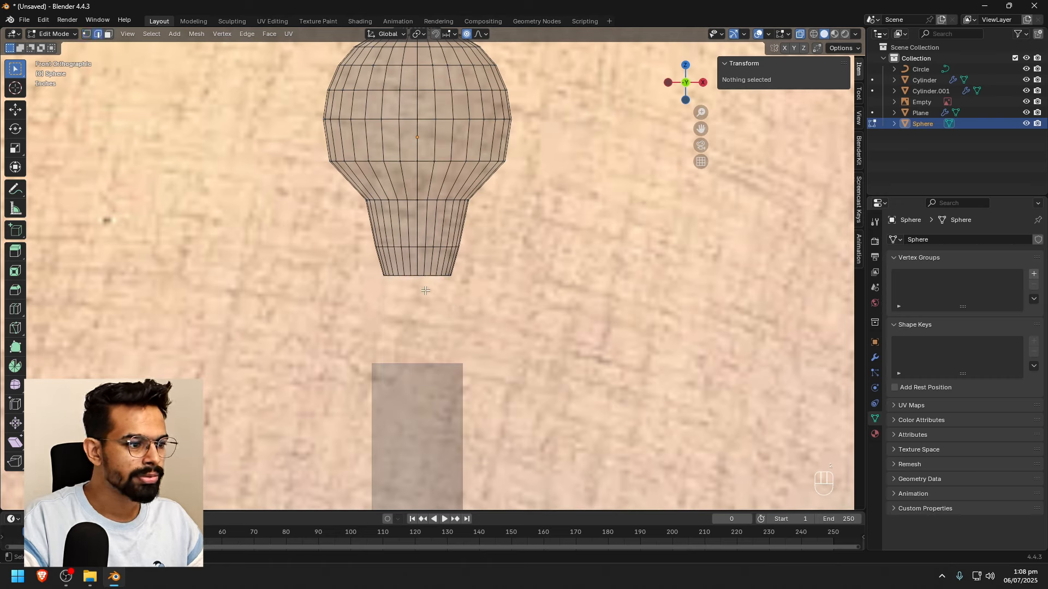
# Extrude the edge loop at the neck's open lower end about 0.04' down along Z and return to Object Mode
pyautogui.keyDown('alt'); pyautogui.click(412, 276); pyautogui.keyUp('alt')
pyautogui.press('e')
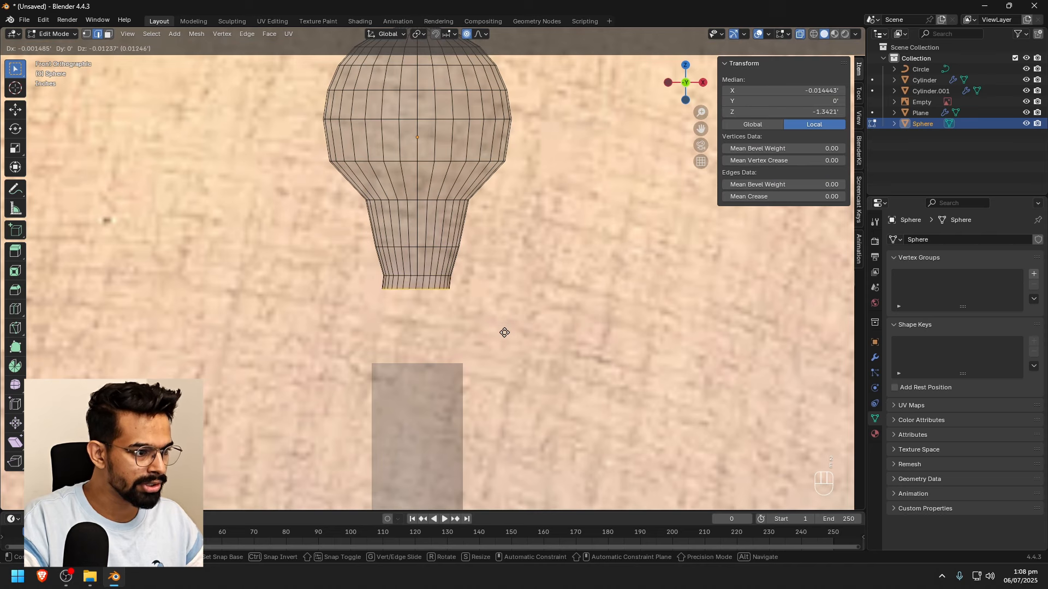
pyautogui.press('z')
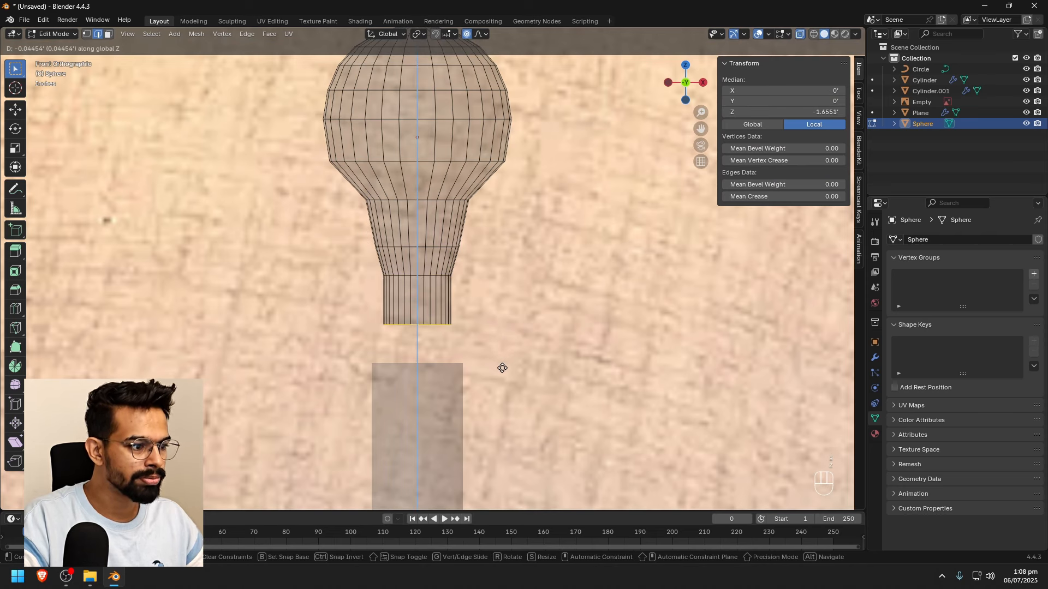
pyautogui.click(502, 363)
pyautogui.press('Tab')
# Apply Shade Auto Smooth to the bulb
pyautogui.scroll(-3, 515, 302)
pyautogui.scroll(2, 464, 275)
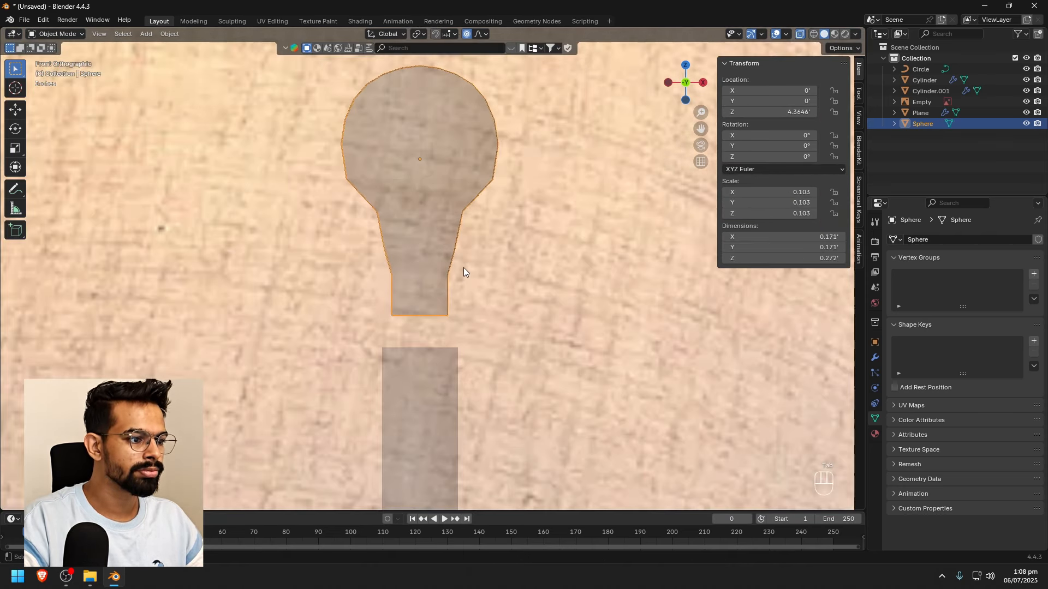
pyautogui.moveTo(463, 268); pyautogui.dragTo(491, 283, button='middle')
pyautogui.scroll(-12, 407, 273)
pyautogui.scroll(-3, 543, 345)
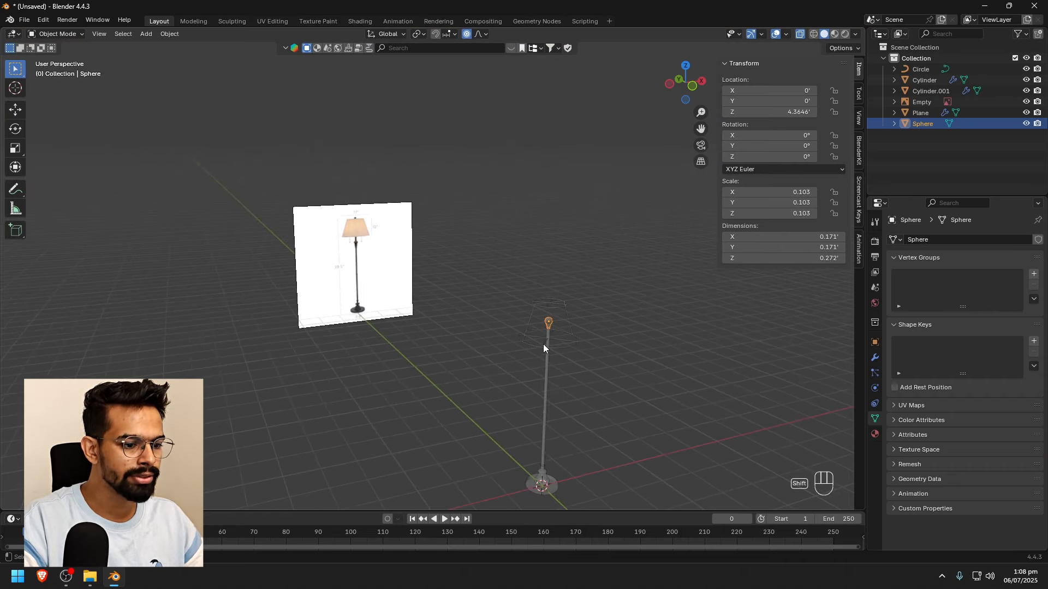
pyautogui.scroll(10, 471, 270)
pyautogui.keyDown('shift'); pyautogui.moveTo(574, 306); pyautogui.dragTo(519, 294, button='middle'); pyautogui.keyUp('shift')
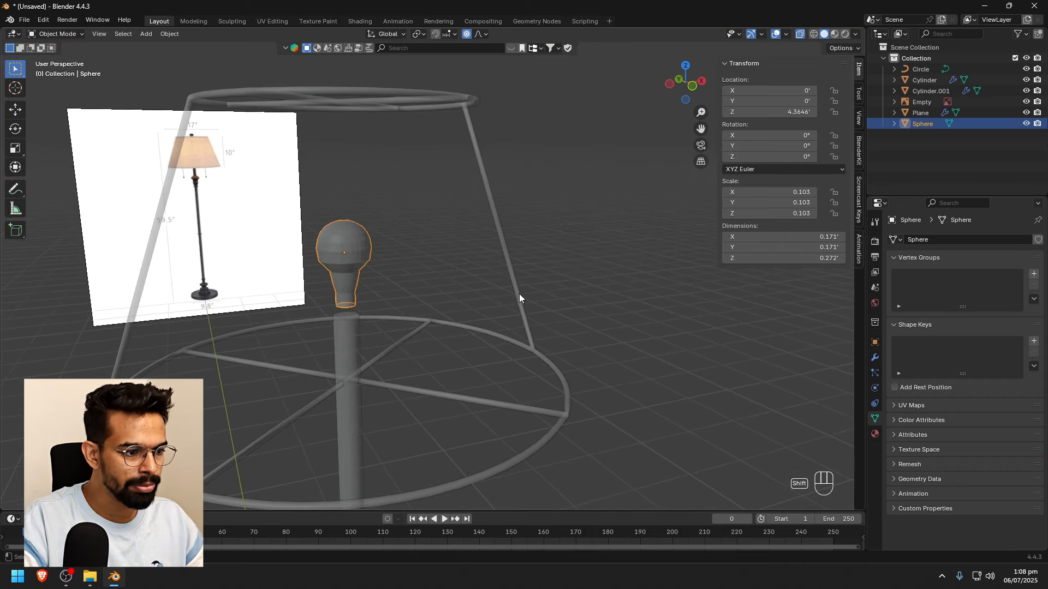
pyautogui.scroll(4, 431, 269)
pyautogui.keyDown('shift'); pyautogui.moveTo(289, 251); pyautogui.dragTo(317, 250, button='middle'); pyautogui.keyUp('shift')
pyautogui.rightClick(383, 216)
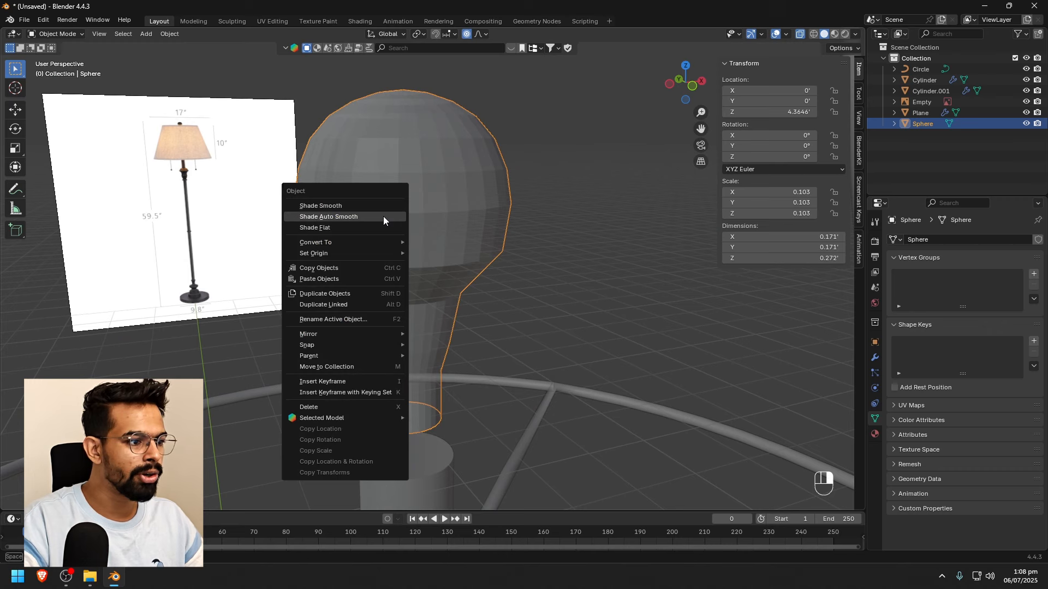
pyautogui.click(356, 218)
# Add a Subdivision Surface modifier to the bulb
pyautogui.scroll(-5, 455, 229)
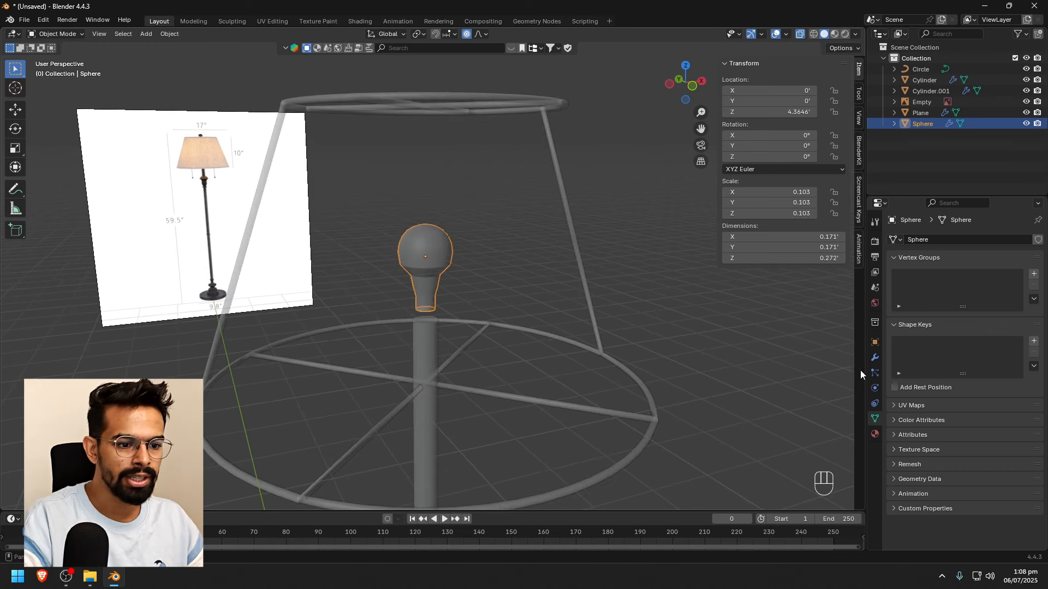
pyautogui.click(874, 359)
pyautogui.click(939, 242)
pyautogui.write('sub')
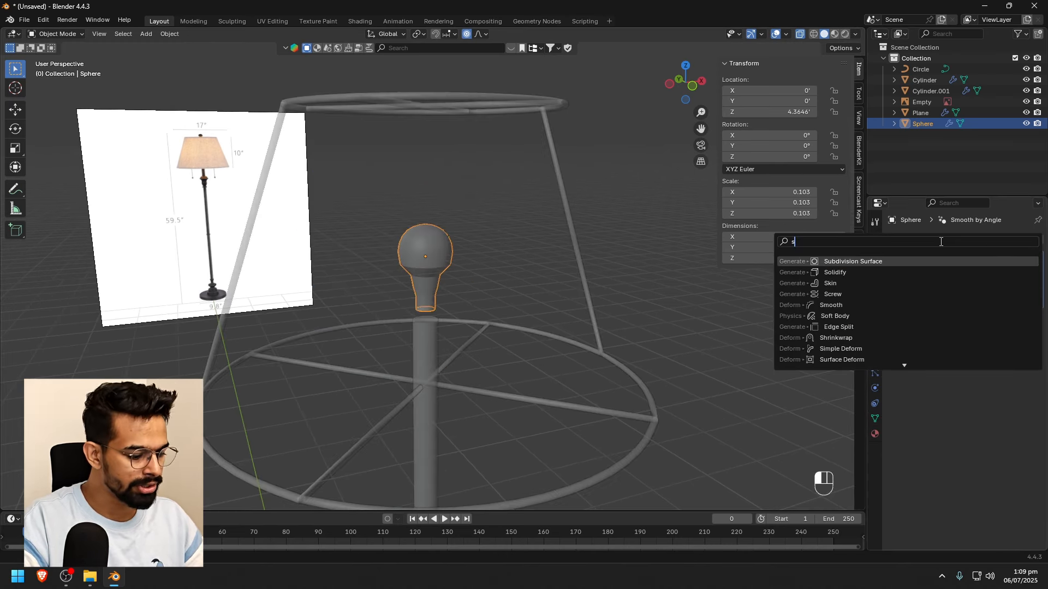
pyautogui.click(899, 261)
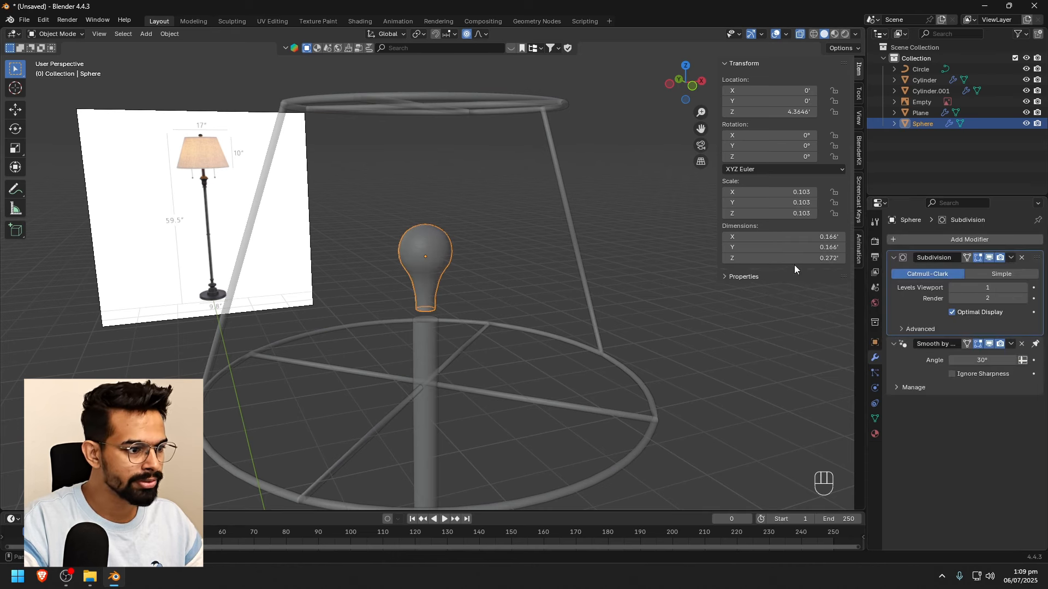
# Examine the smoothed bulb up close and its size and position relative to the pole and shade frame
pyautogui.click(513, 257)
pyautogui.scroll(6, 509, 261)
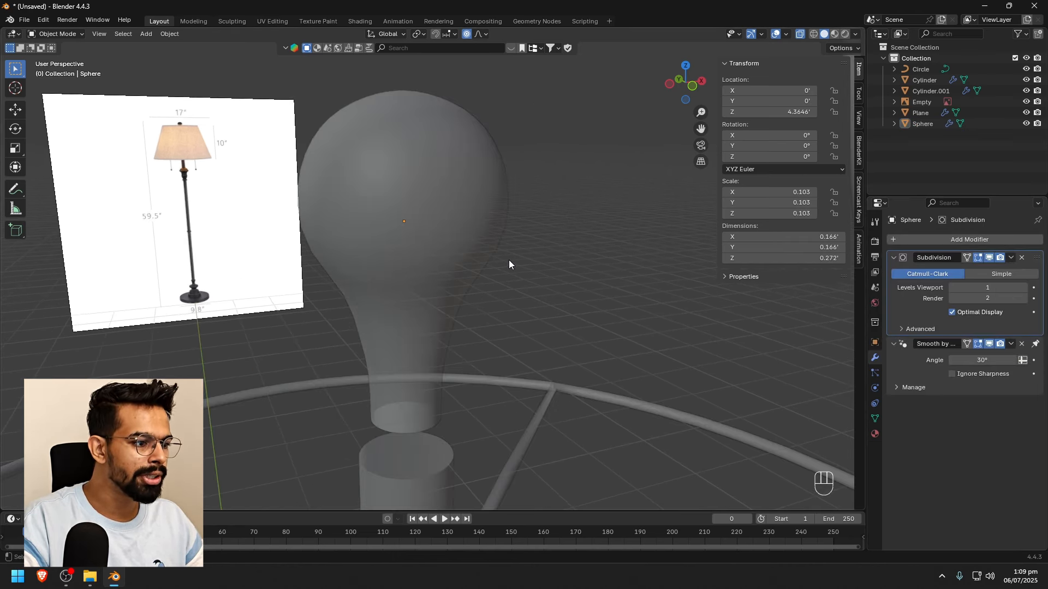
pyautogui.click(451, 250)
pyautogui.scroll(-6, 525, 229)
pyautogui.click(477, 302)
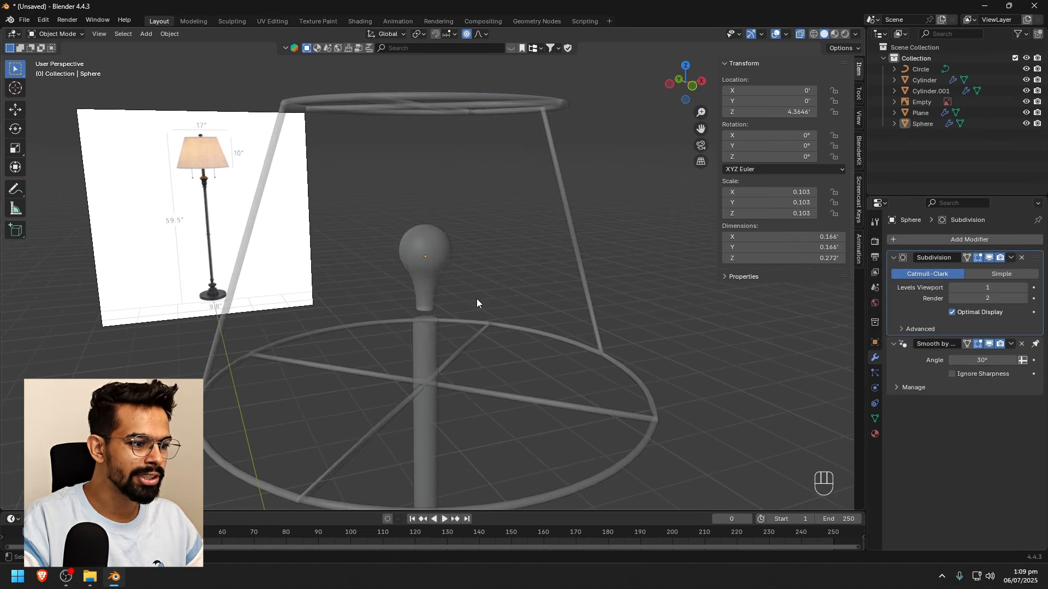
pyautogui.scroll(4, 478, 201)
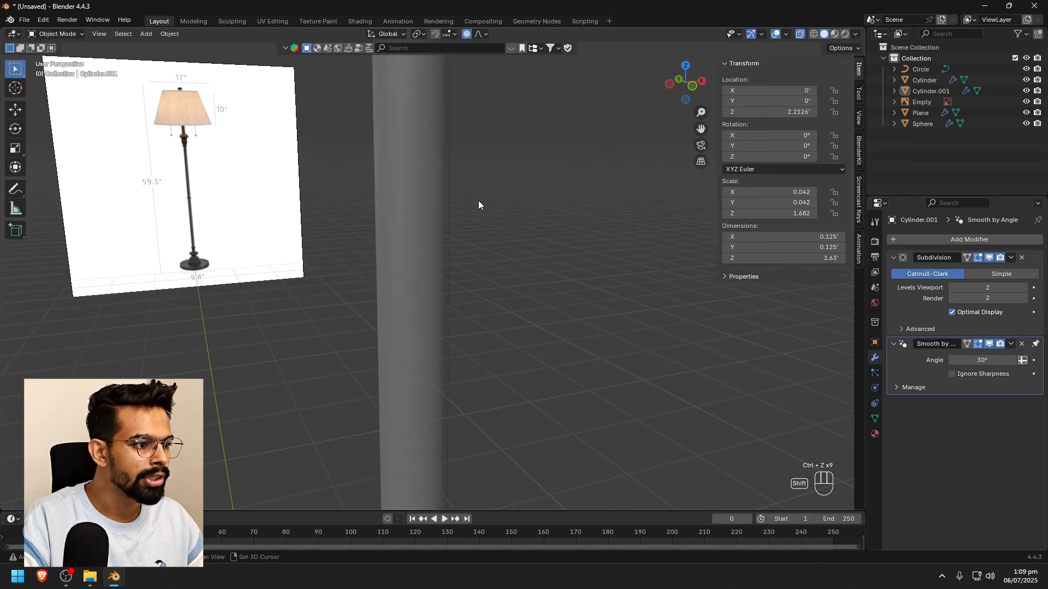
pyautogui.keyDown('shift'); pyautogui.moveTo(478, 201); pyautogui.dragTo(467, 231, button='middle'); pyautogui.keyUp('shift')
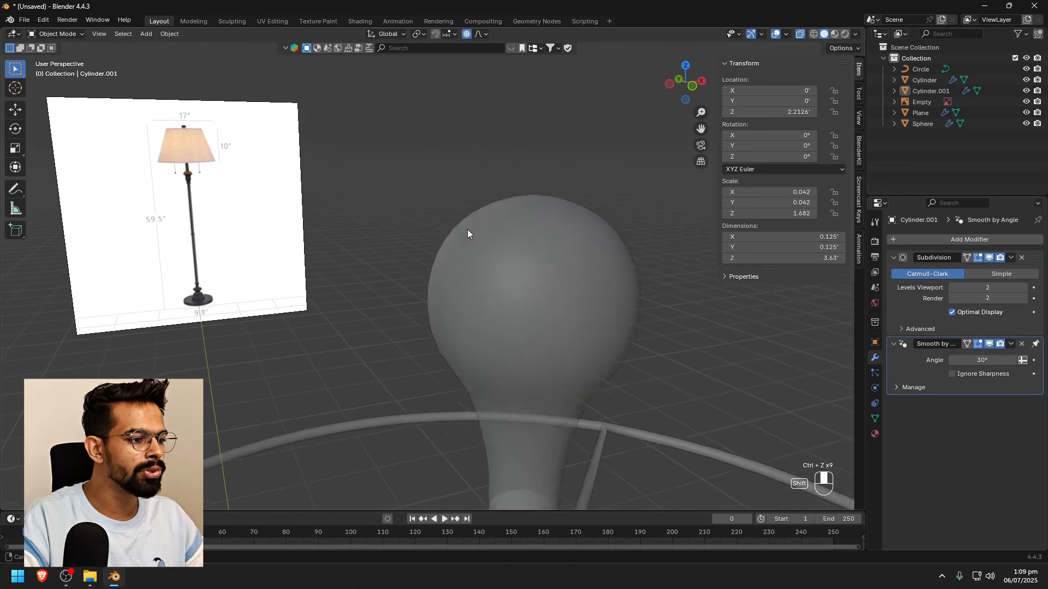
pyautogui.scroll(-6, 467, 231)
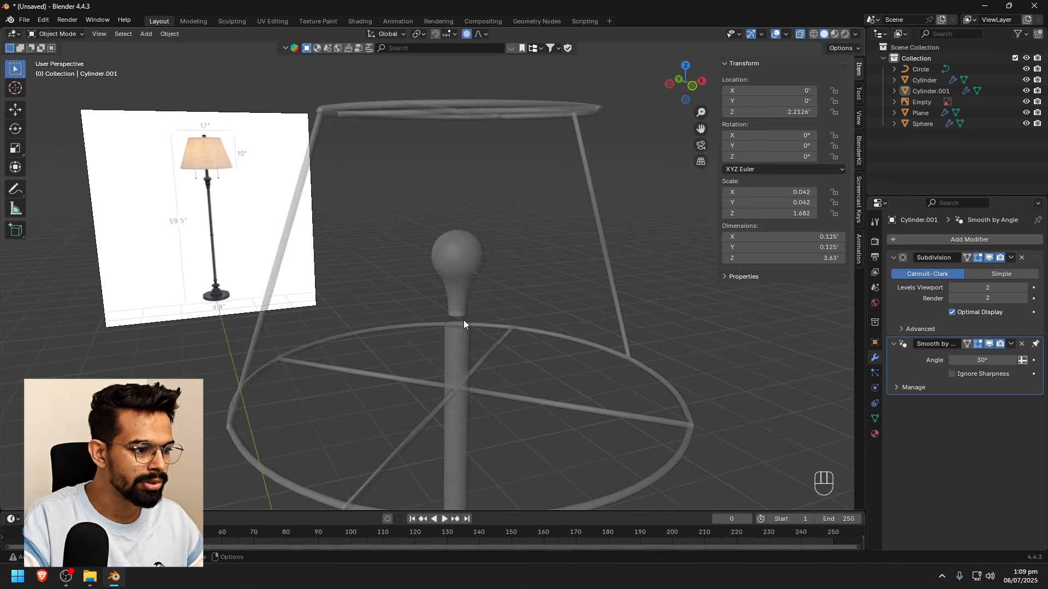
pyautogui.scroll(-6, 464, 321)
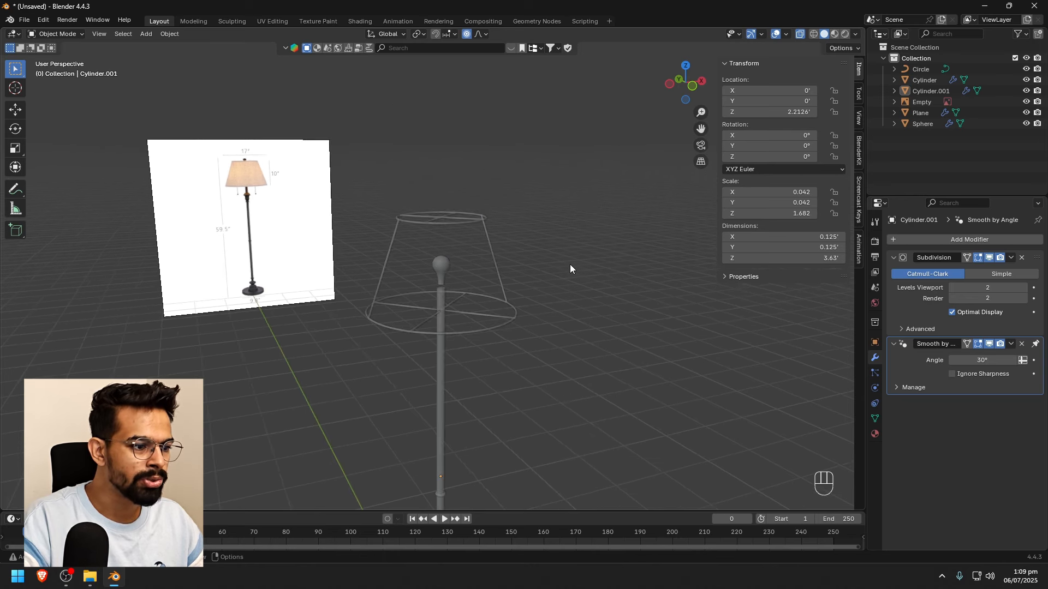
# Add a mesh cylinder at the world origin for the bulb's socket and turn off proportional editing
pyautogui.hotkey('shift', 'a')
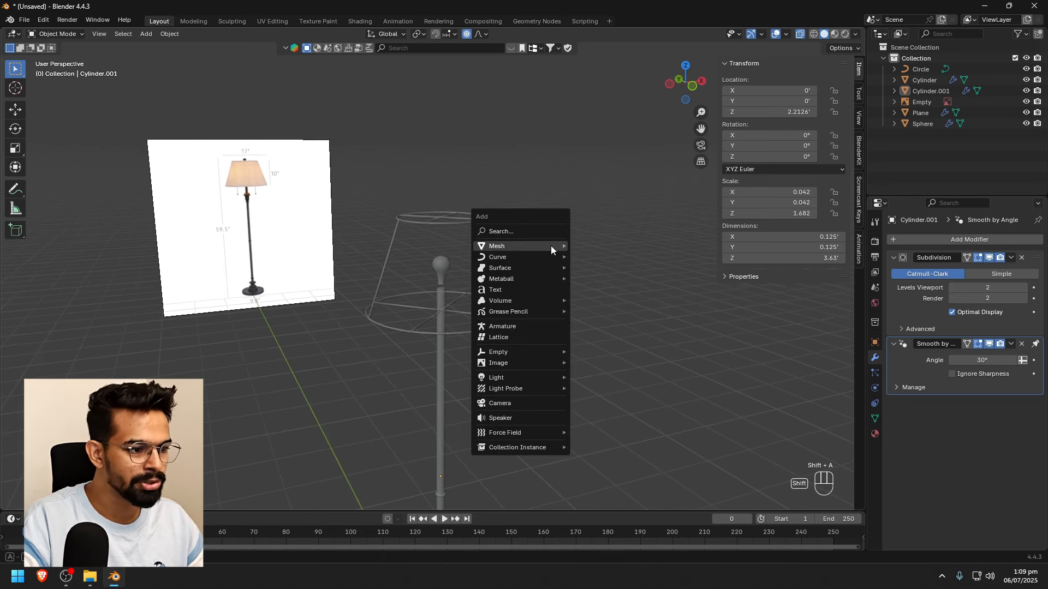
pyautogui.moveTo(551, 247)
pyautogui.click(609, 300)
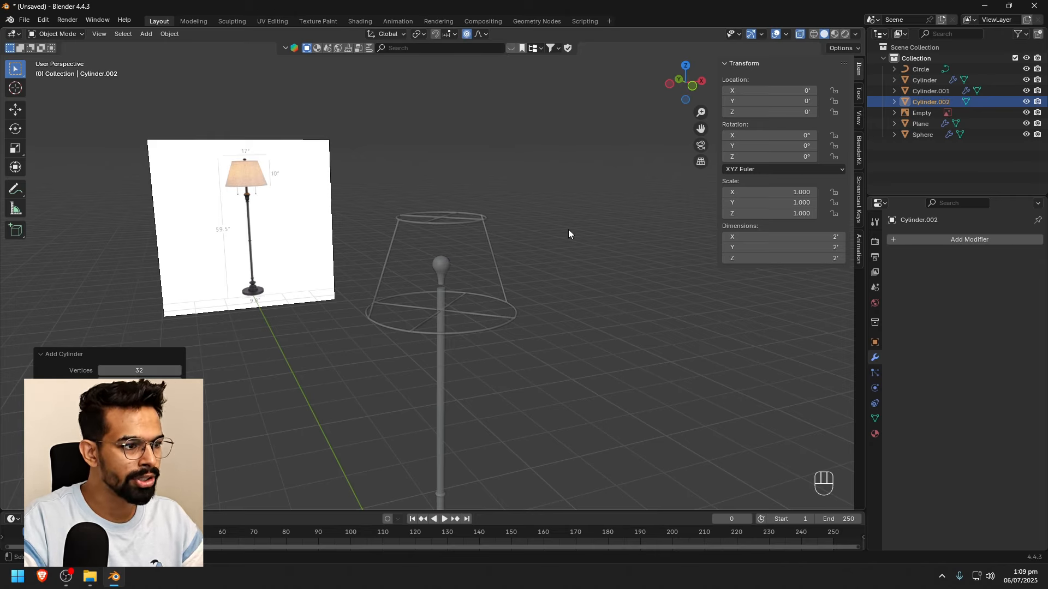
pyautogui.press('o')
# Raise the new cylinder along Z to about 4' and scale it uniformly to about 0.064, near the pole's upper end
pyautogui.keyDown('shift'); pyautogui.moveTo(551, 255); pyautogui.dragTo(564, 328, button='middle'); pyautogui.keyUp('shift')
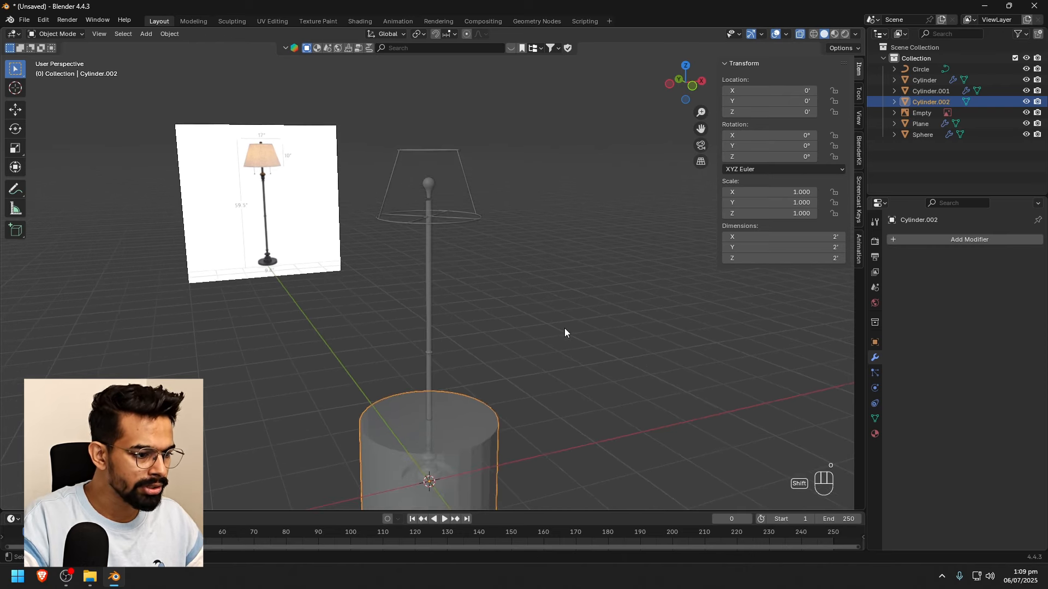
pyautogui.press('g')
pyautogui.press('z')
pyautogui.press('z')
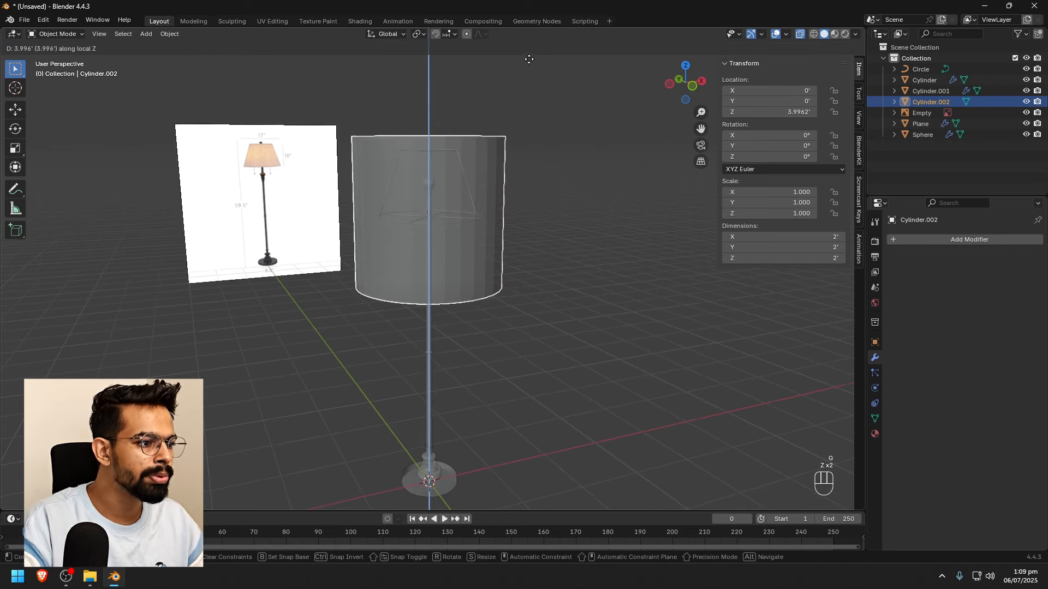
pyautogui.press('s')
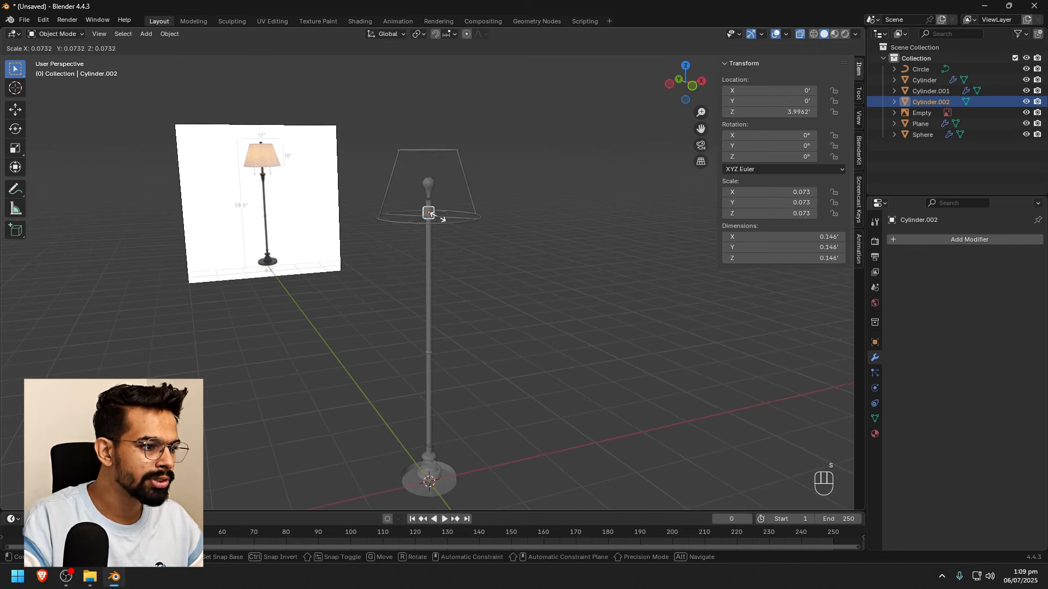
pyautogui.click(435, 216)
pyautogui.scroll(5, 434, 216)
pyautogui.keyDown('shift'); pyautogui.moveTo(434, 166); pyautogui.dragTo(479, 289, button='middle'); pyautogui.keyUp('shift')
pyautogui.scroll(-3, 479, 290)
pyautogui.scroll(2, 490, 296)
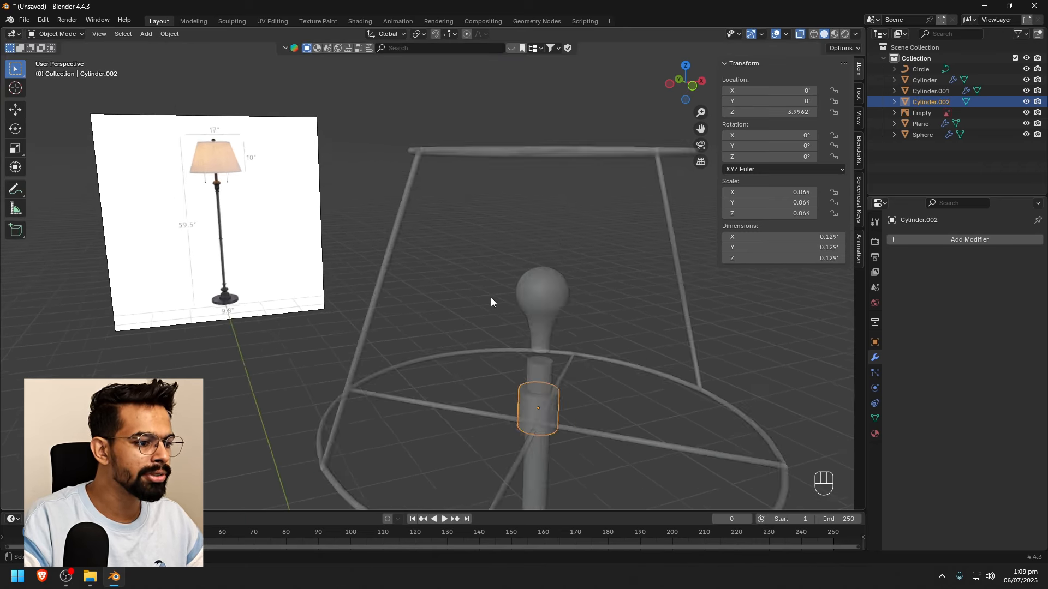
pyautogui.keyDown('shift'); pyautogui.moveTo(552, 331); pyautogui.dragTo(533, 312, button='middle'); pyautogui.keyUp('shift')
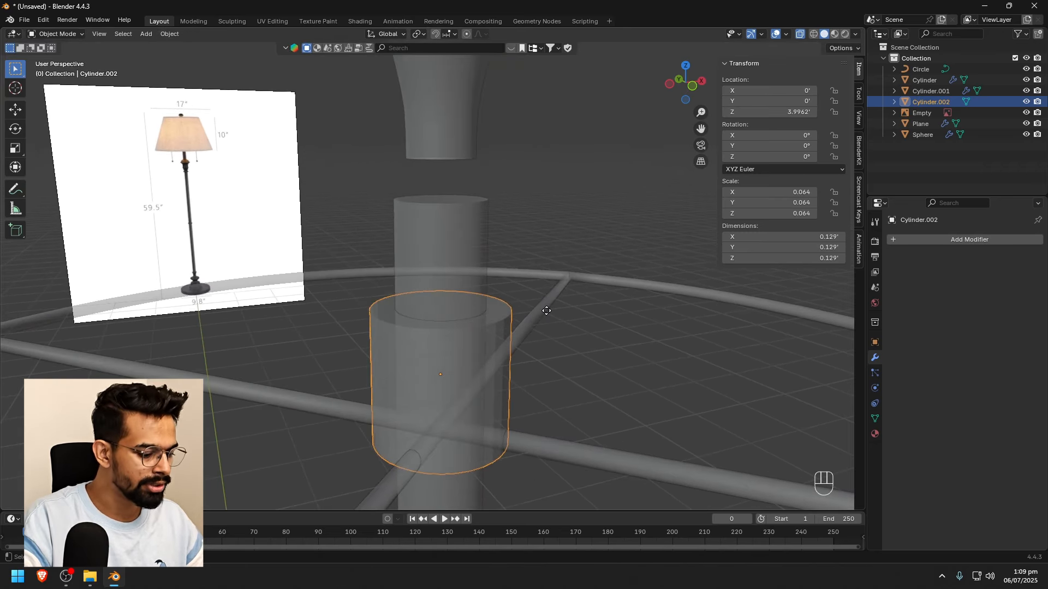
pyautogui.press('g')
pyautogui.press('z')
pyautogui.press('z')
pyautogui.rightClick(544, 309)
pyautogui.press('g')
pyautogui.press('z')
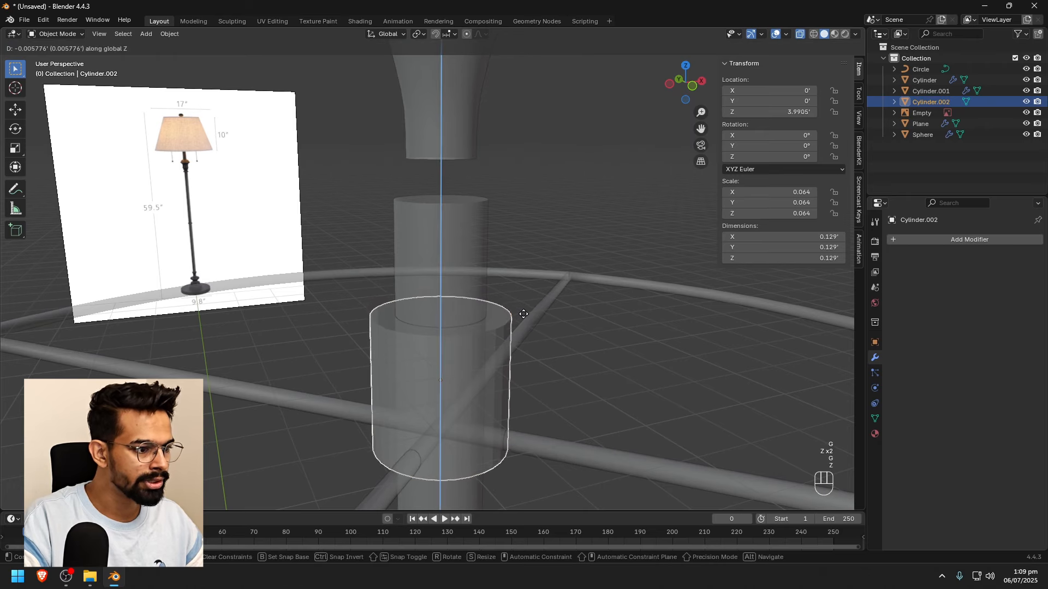
pyautogui.rightClick(544, 309)
pyautogui.press('s')
pyautogui.press('z')
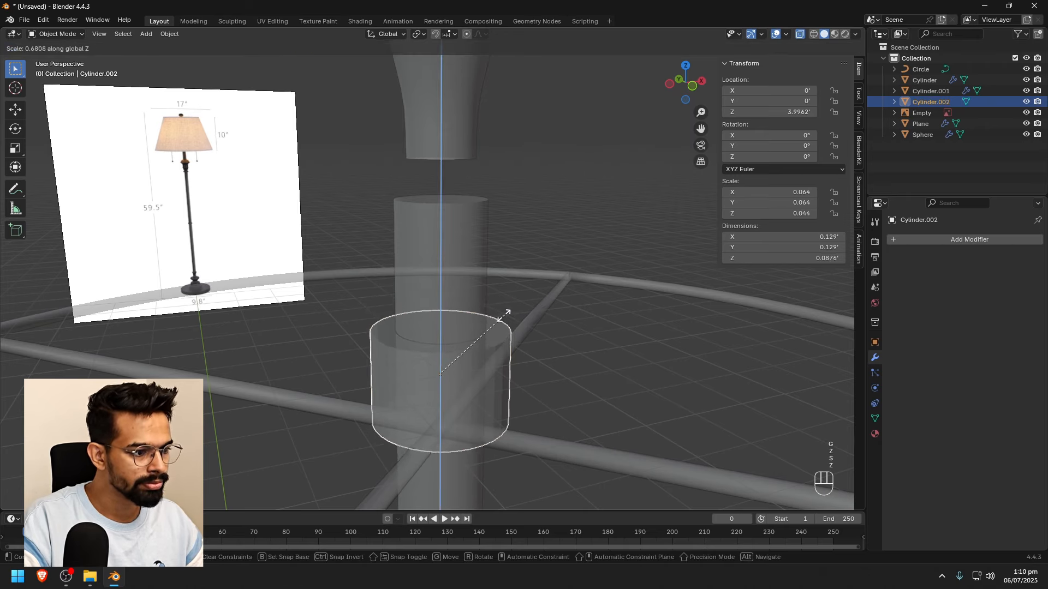
# Shrink the socket cylinder to a scale of about 0.051 and raise it along Z to about 4.19', covering the pole's upper end
pyautogui.press('s')
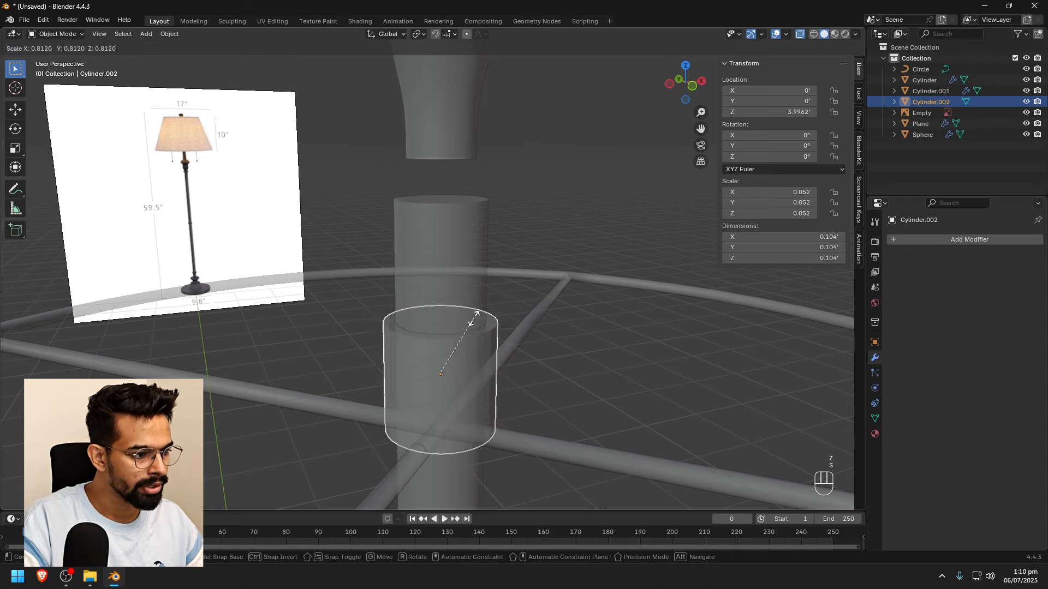
pyautogui.click(532, 330)
pyautogui.press('g')
pyautogui.press('z')
pyautogui.press('z')
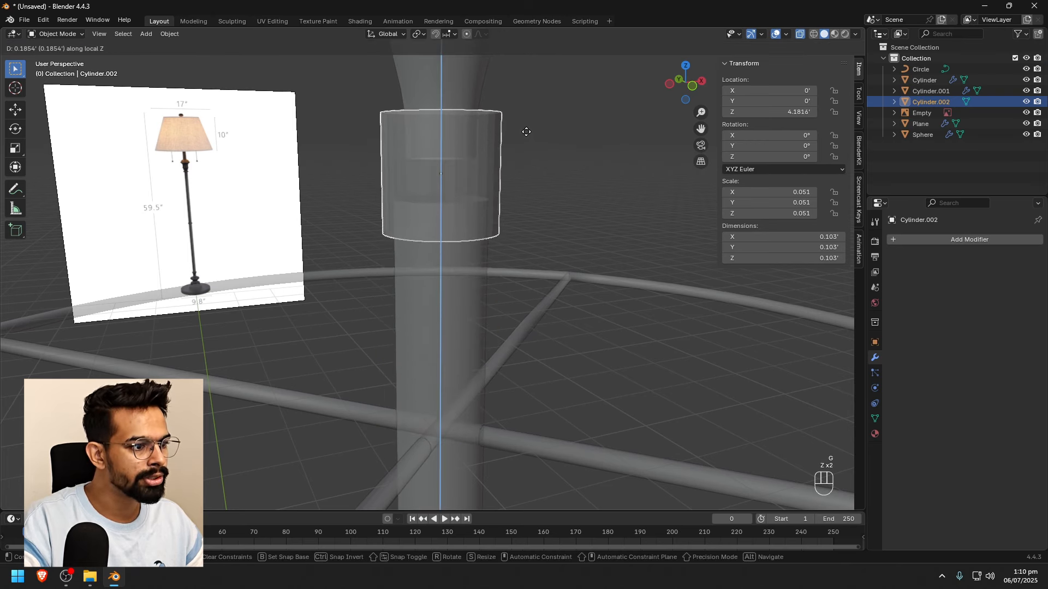
pyautogui.click(524, 130)
# Lower the bulb along Z to about 4.35' so its neck sits deeper in the socket cylinder
pyautogui.scroll(-12, 522, 162)
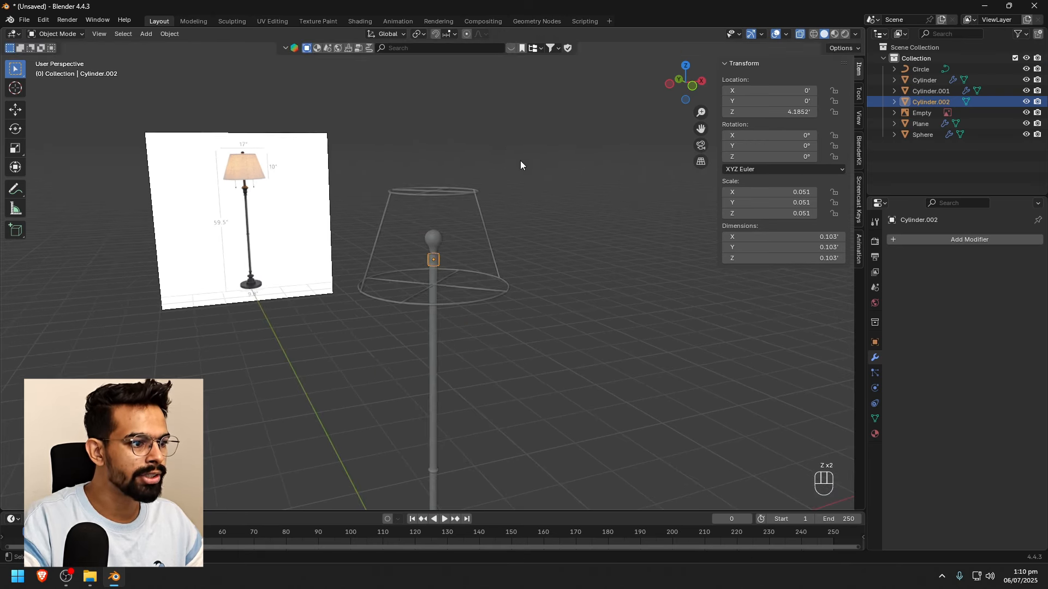
pyautogui.click(556, 290)
pyautogui.scroll(6, 447, 273)
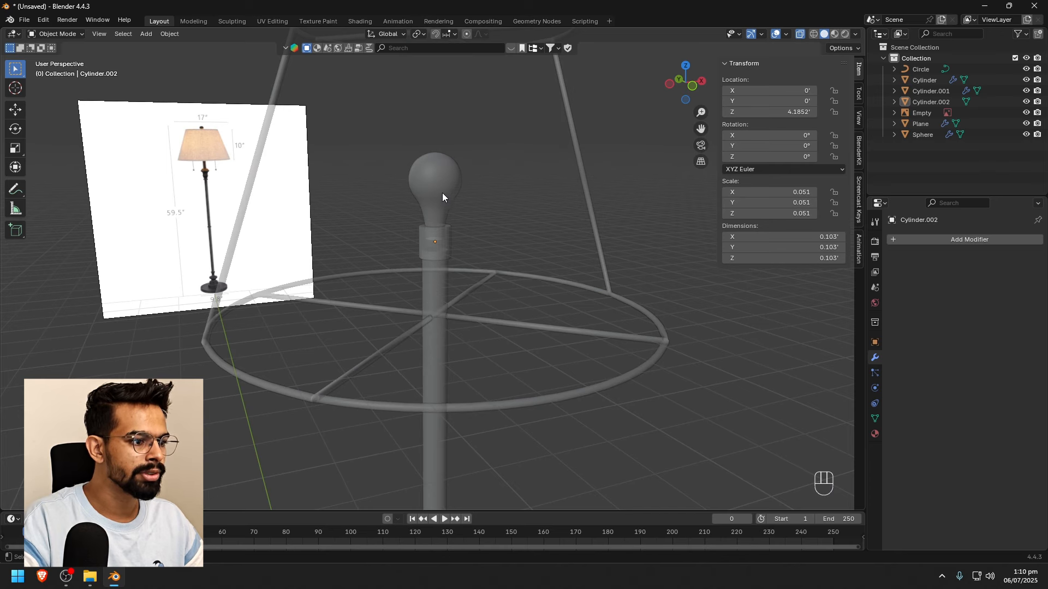
pyautogui.click(442, 193)
pyautogui.press('g')
pyautogui.press('z')
pyautogui.press('z')
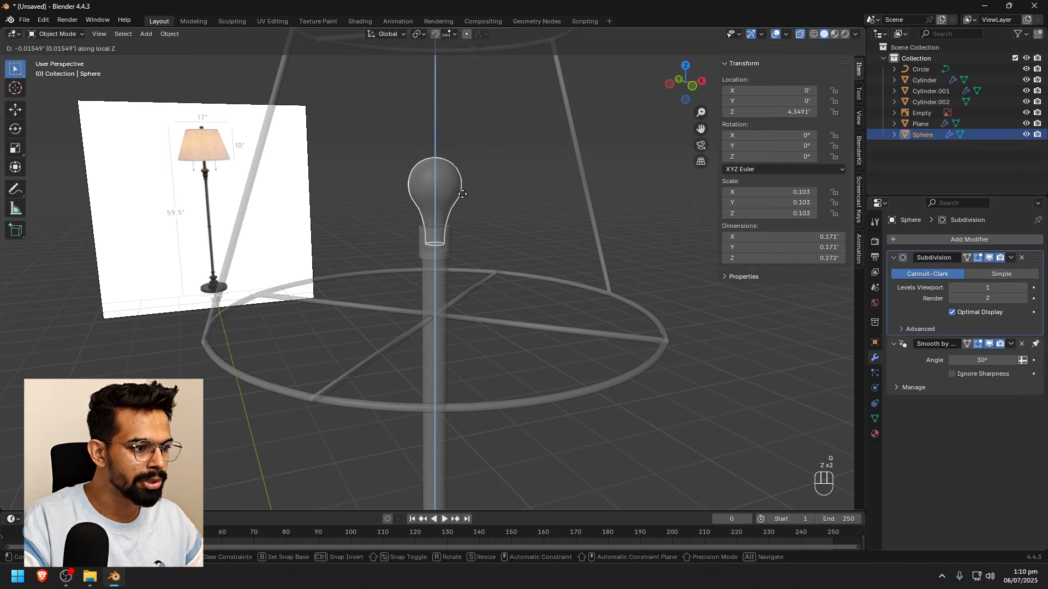
pyautogui.click(462, 195)
# Turn off X-ray display and apply Shade Auto Smooth to the socket cylinder
pyautogui.click(706, 184)
pyautogui.scroll(-6, 548, 198)
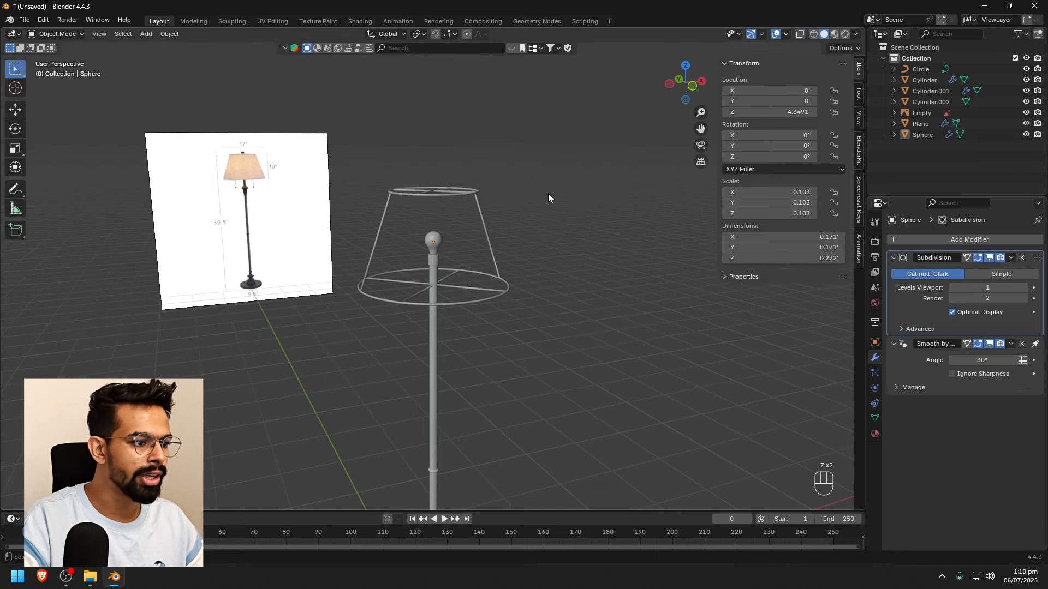
pyautogui.scroll(8, 446, 270)
pyautogui.click(444, 185)
pyautogui.rightClick(443, 173)
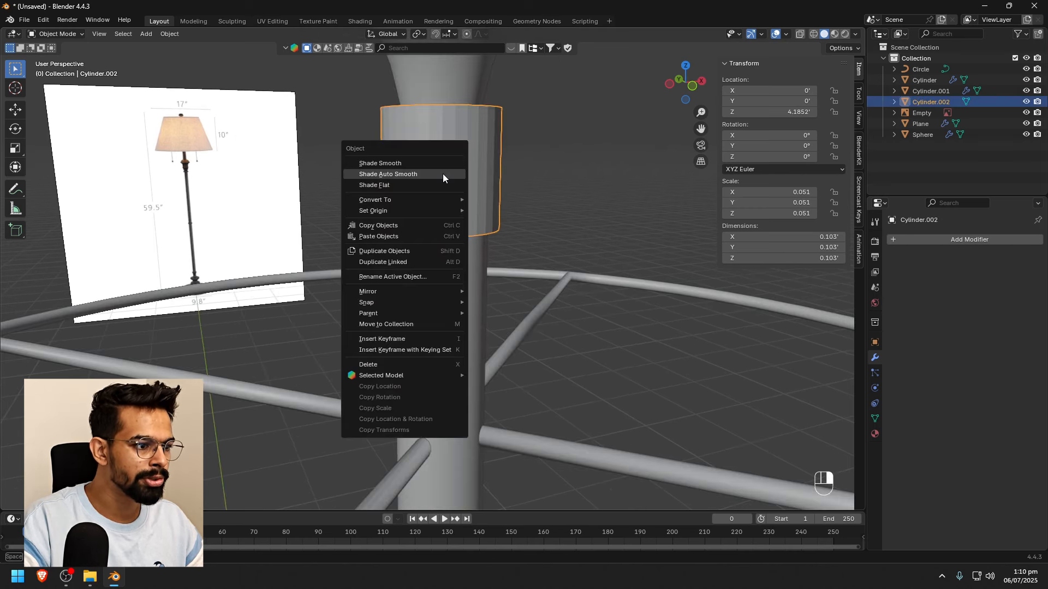
pyautogui.click(379, 175)
pyautogui.click(563, 178)
pyautogui.scroll(-4, 523, 213)
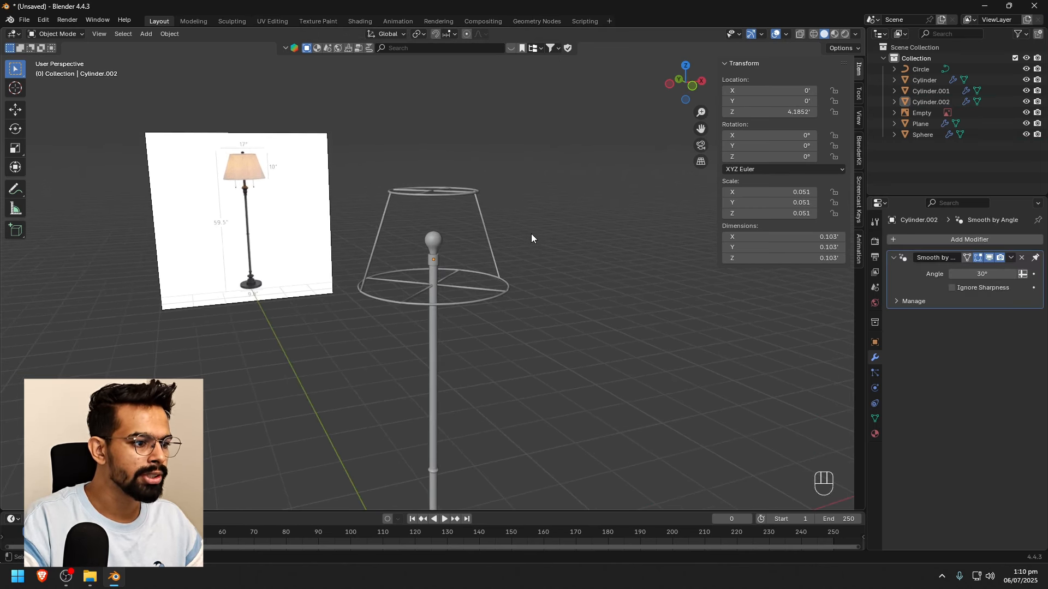
pyautogui.scroll(1, 532, 245)
pyautogui.scroll(-1, 531, 244)
pyautogui.keyDown('shift'); pyautogui.moveTo(532, 245); pyautogui.dragTo(550, 212, button='middle'); pyautogui.keyUp('shift')
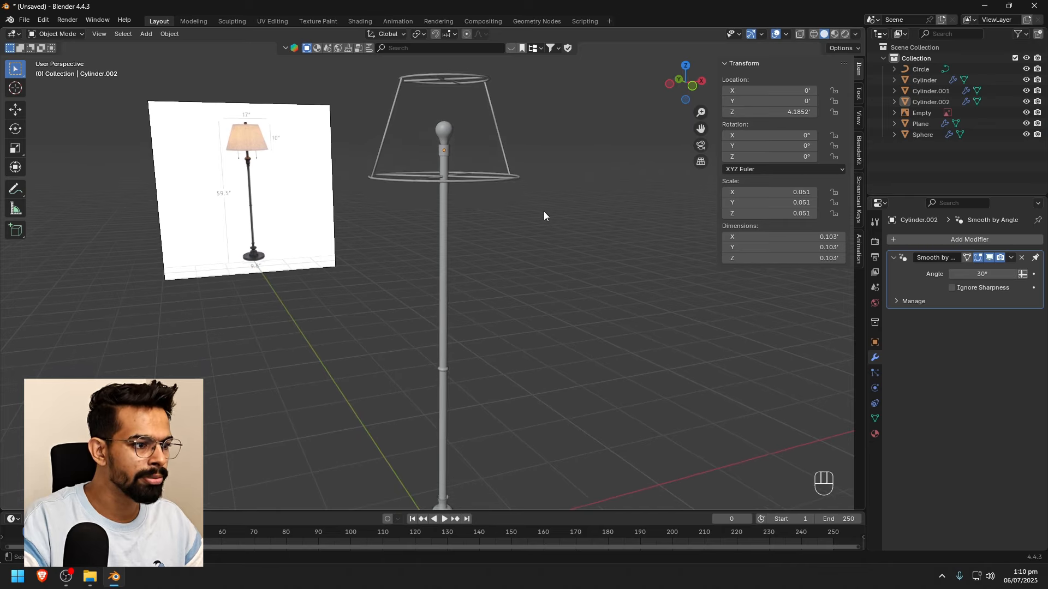
pyautogui.scroll(-3, 526, 313)
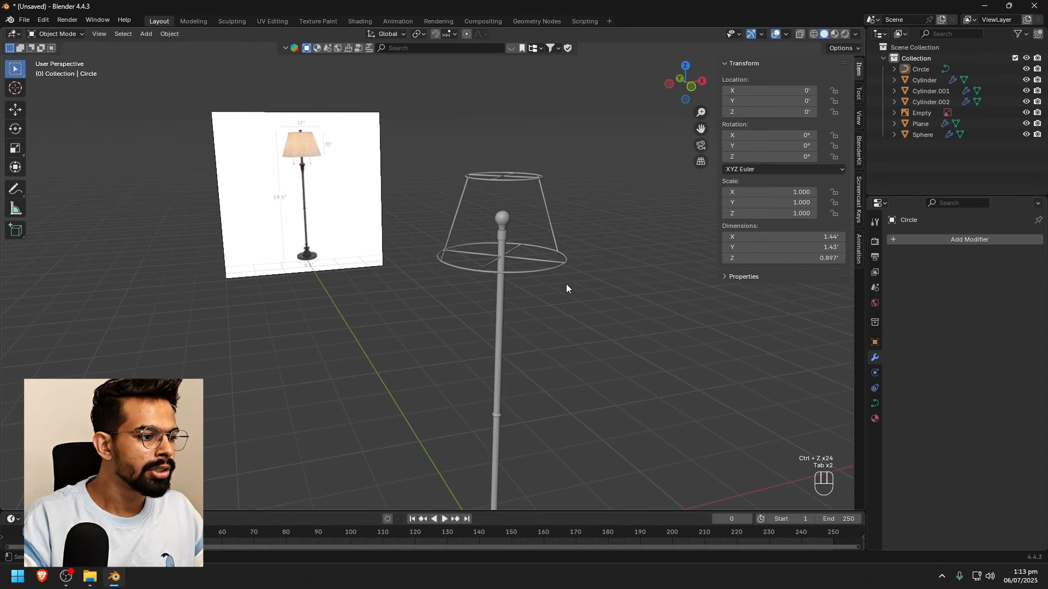
pyautogui.scroll(2, 565, 283)
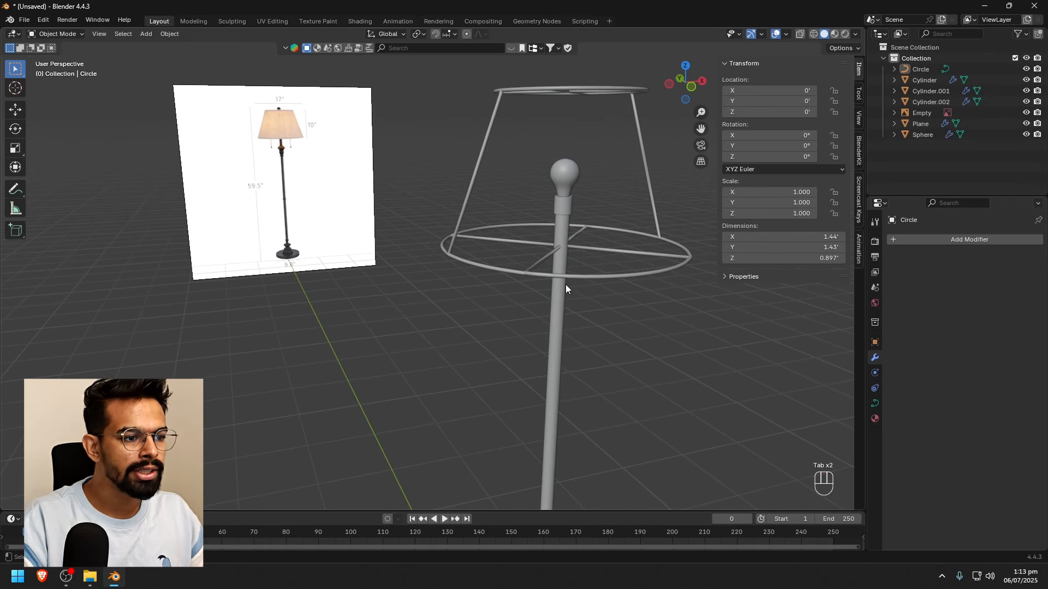
# Select the middle control points of the shade frame's left and right struts and scale them inward along X
pyautogui.keyDown('shift'); pyautogui.moveTo(566, 284); pyautogui.dragTo(512, 309, button='middle'); pyautogui.keyUp('shift')
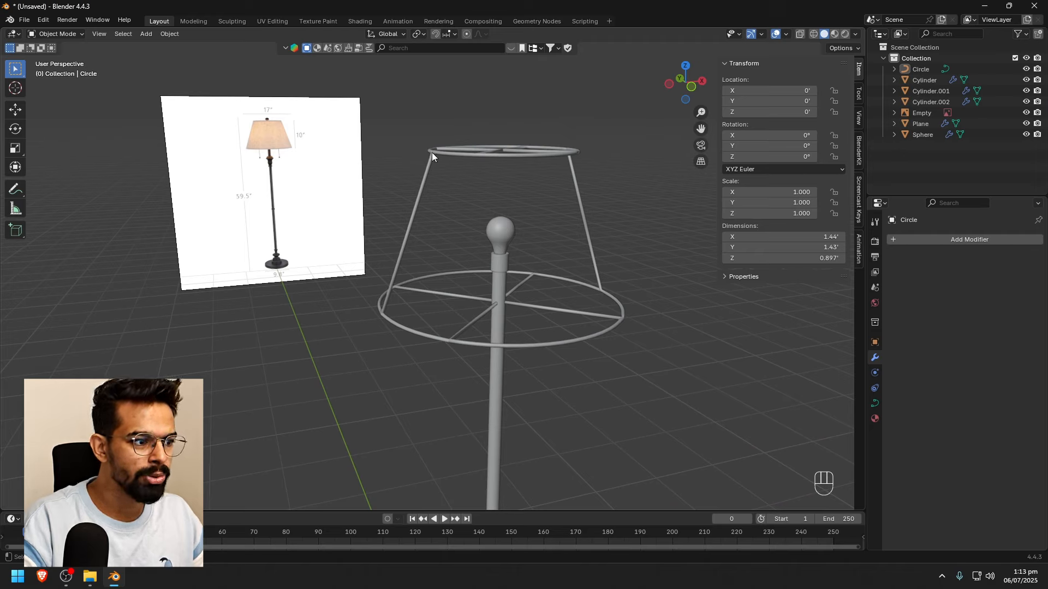
pyautogui.click(407, 227)
pyautogui.keyDown('alt'); pyautogui.moveTo(625, 247); pyautogui.dragTo(595, 243, button='middle'); pyautogui.keyUp('alt')
pyautogui.scroll(2, 399, 184)
pyautogui.keyDown('shift'); pyautogui.moveTo(438, 205); pyautogui.dragTo(579, 307, button='middle'); pyautogui.keyUp('shift')
pyautogui.scroll(2, 510, 241)
pyautogui.press('Tab')
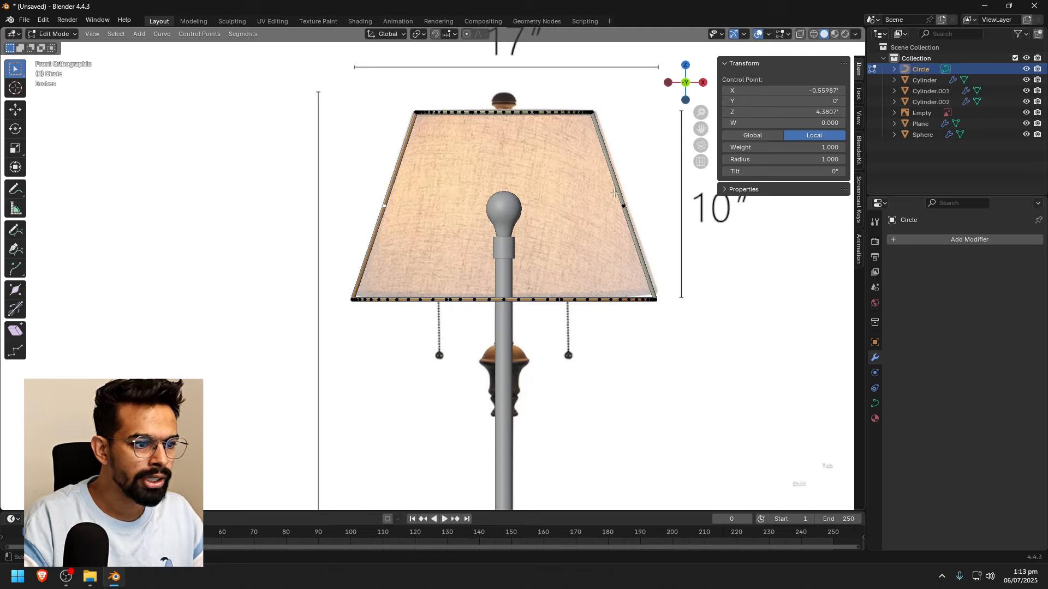
pyautogui.keyDown('shift'); pyautogui.moveTo(645, 218); pyautogui.dragTo(647, 220); pyautogui.keyUp('shift')
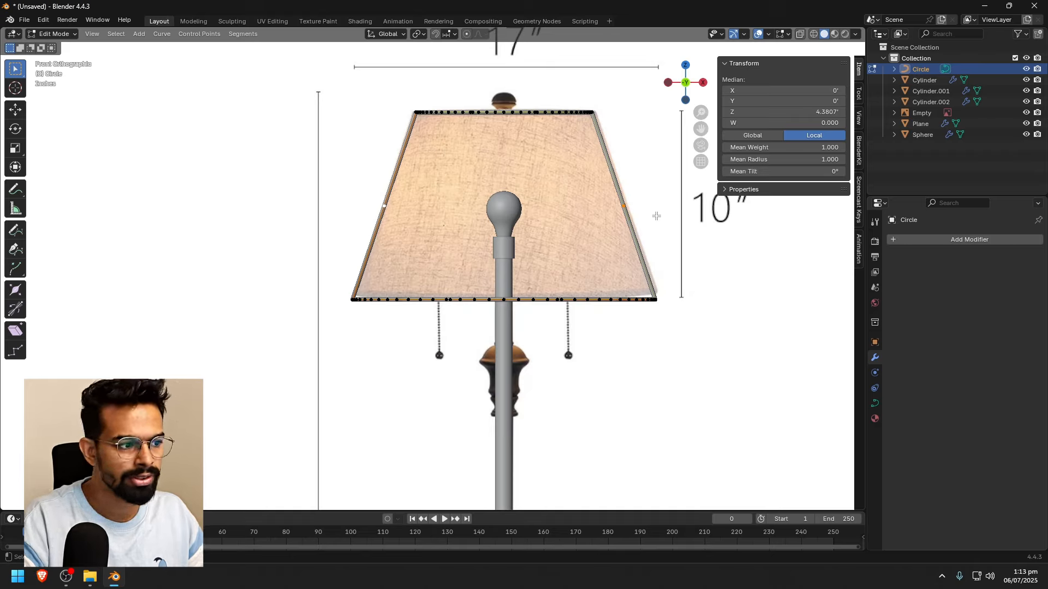
pyautogui.press('s')
pyautogui.press('x')
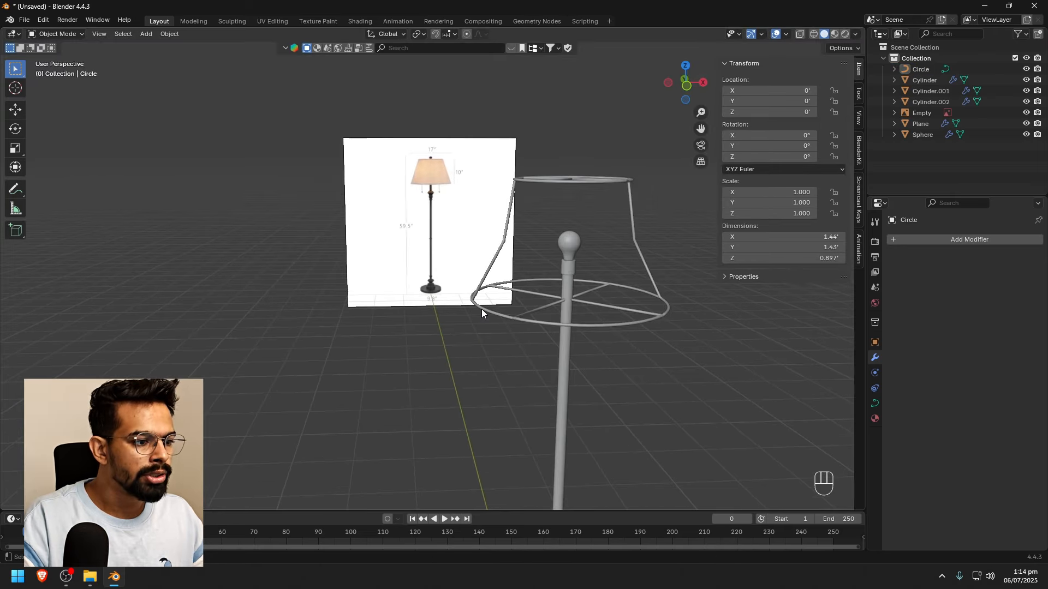
# Add a mesh plane in the front view and rotate it 90° about its local X axis to stand upright
pyautogui.keyDown('alt'); pyautogui.moveTo(583, 333); pyautogui.dragTo(573, 264, button='middle'); pyautogui.keyUp('alt')
pyautogui.scroll(2, 498, 268)
pyautogui.scroll(-4, 493, 266)
pyautogui.scroll(-2, 596, 319)
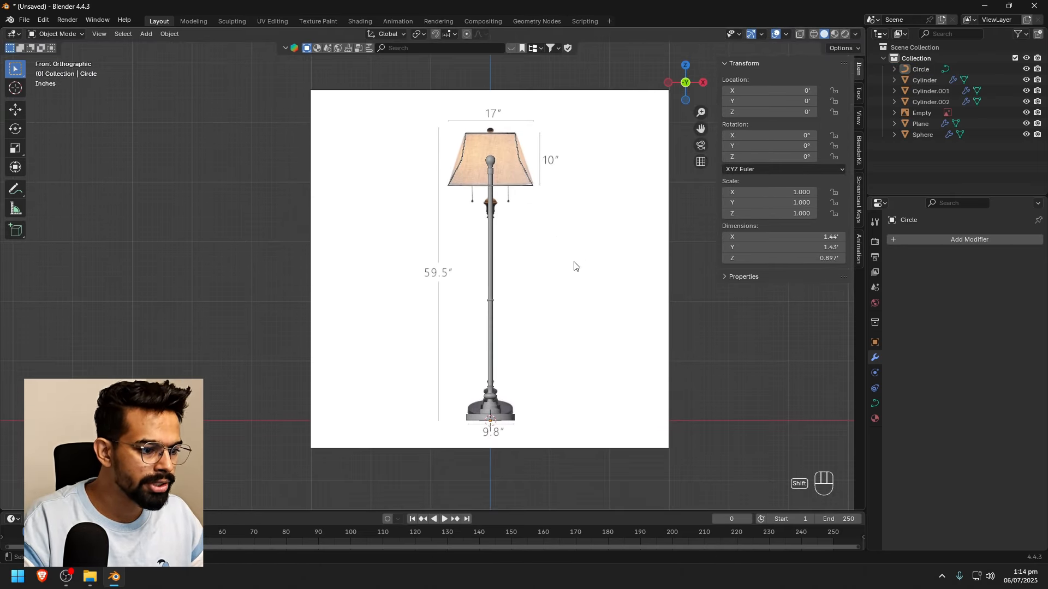
pyautogui.click(489, 408)
pyautogui.scroll(5, 508, 165)
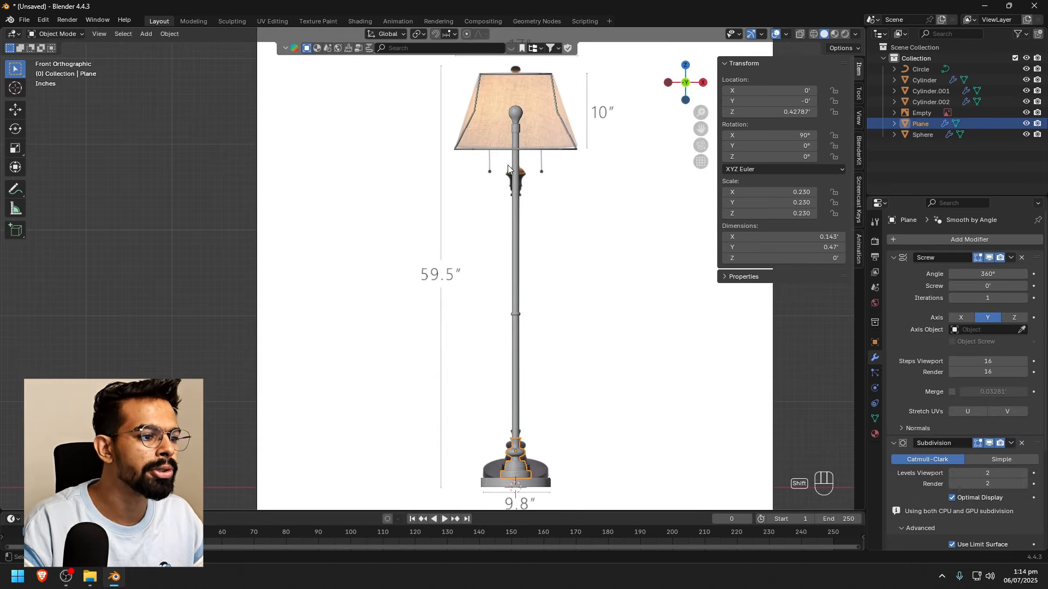
pyautogui.click(410, 224)
pyautogui.hotkey('shift', 'a')
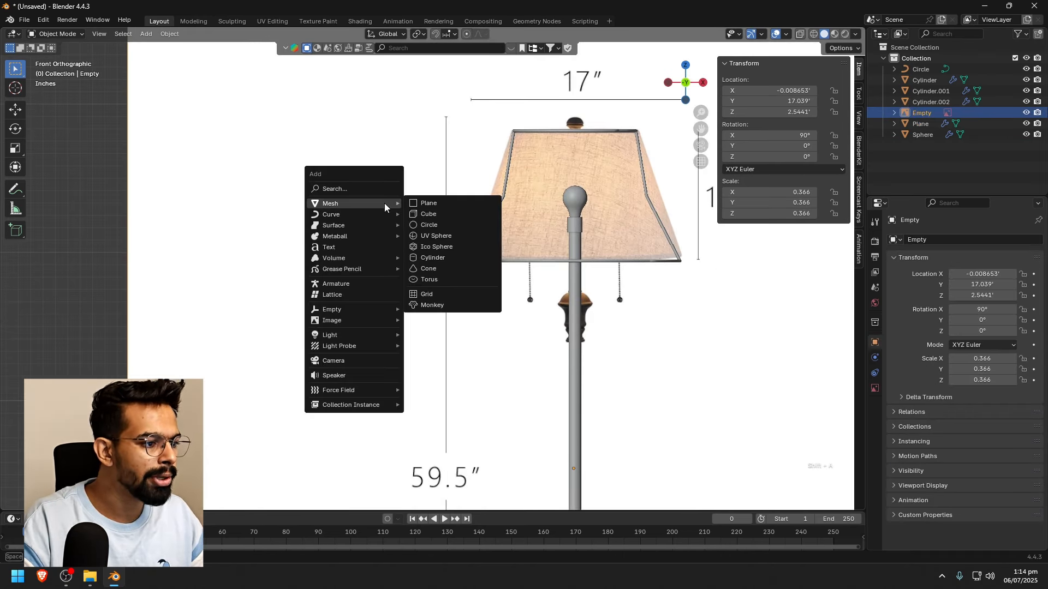
pyautogui.click(444, 201)
pyautogui.press('r')
pyautogui.press('x')
pyautogui.press('x')
pyautogui.press('KP_9')
pyautogui.press('KP_0')
pyautogui.press('KP_Enter')
# Move the upright plane over the left part of the shade frame, to about X -0.58' and Z 4.52'
pyautogui.scroll(-5, 546, 368)
pyautogui.scroll(-1, 548, 366)
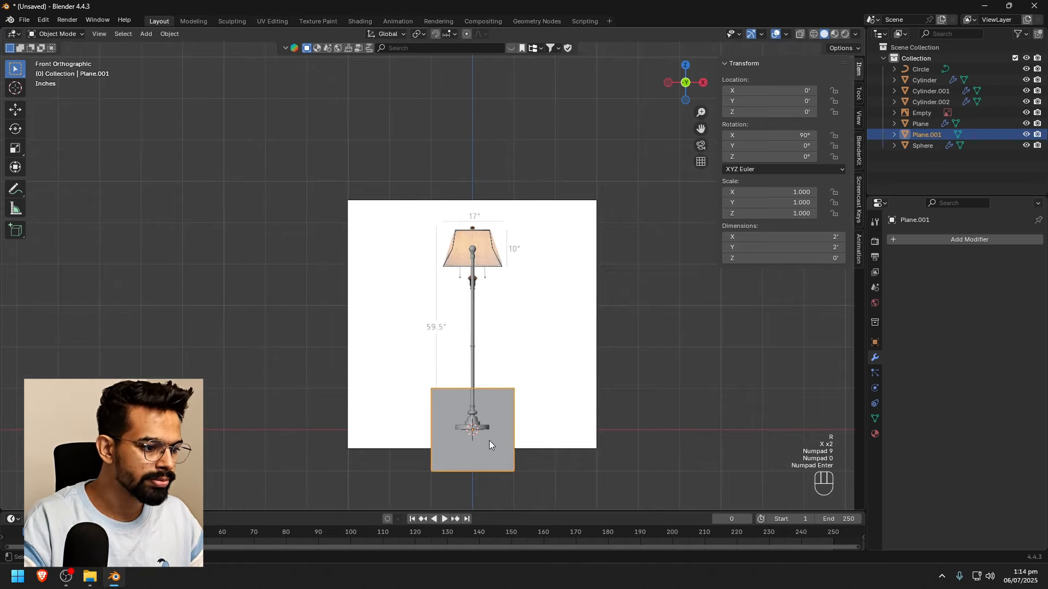
pyautogui.press('g')
pyautogui.click(465, 254)
pyautogui.scroll(9, 465, 254)
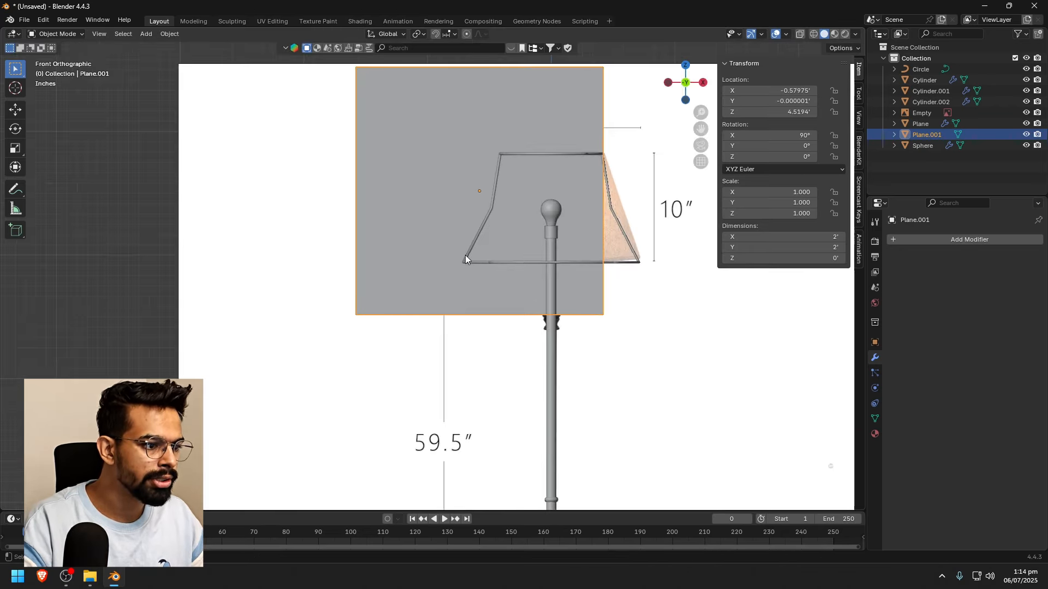
# Merge all of the new plane's vertices into a single vertex at its center
pyautogui.keyDown('shift'); pyautogui.moveTo(574, 218); pyautogui.dragTo(525, 305, button='middle'); pyautogui.keyUp('shift')
pyautogui.press('Tab')
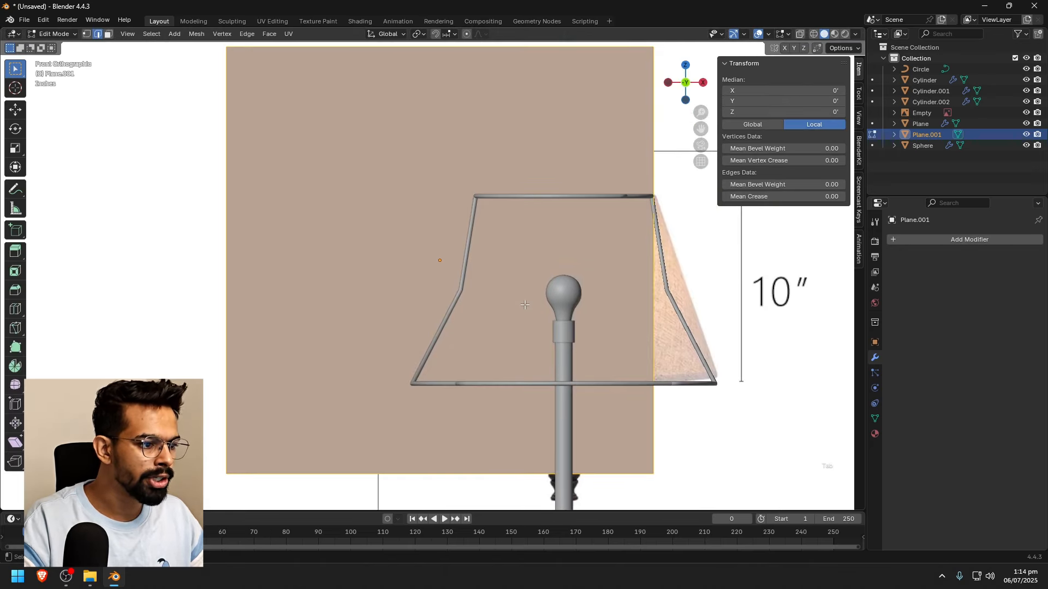
pyautogui.scroll(-1, 479, 299)
pyautogui.press('1')
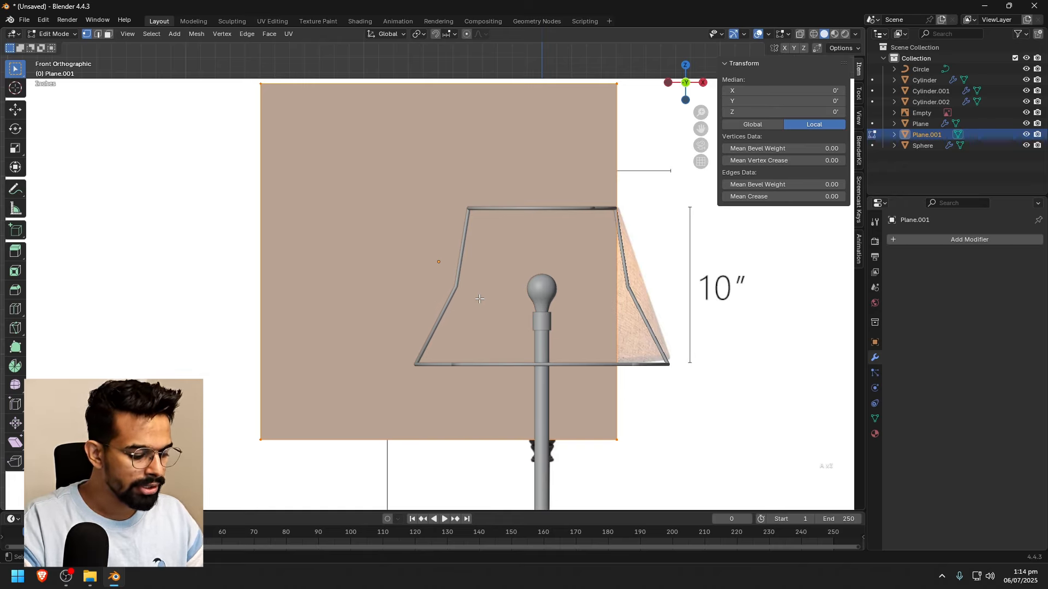
pyautogui.press('m')
pyautogui.click(479, 300)
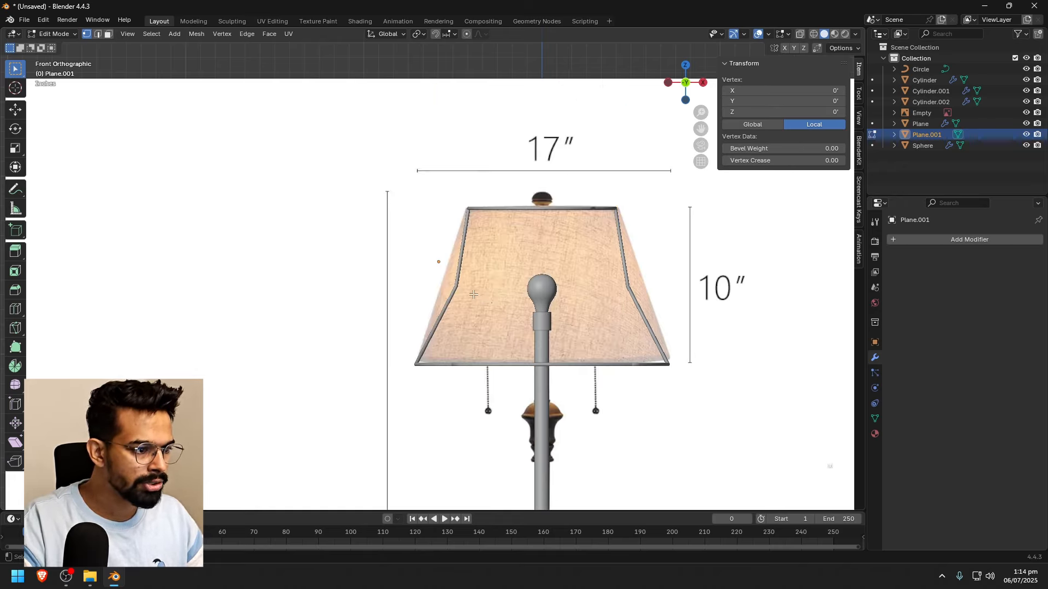
# Move the single vertex just outside the frame's upper-left corner, to about local X 0.149' and Y 0.3'
pyautogui.scroll(2, 478, 279)
pyautogui.press('g')
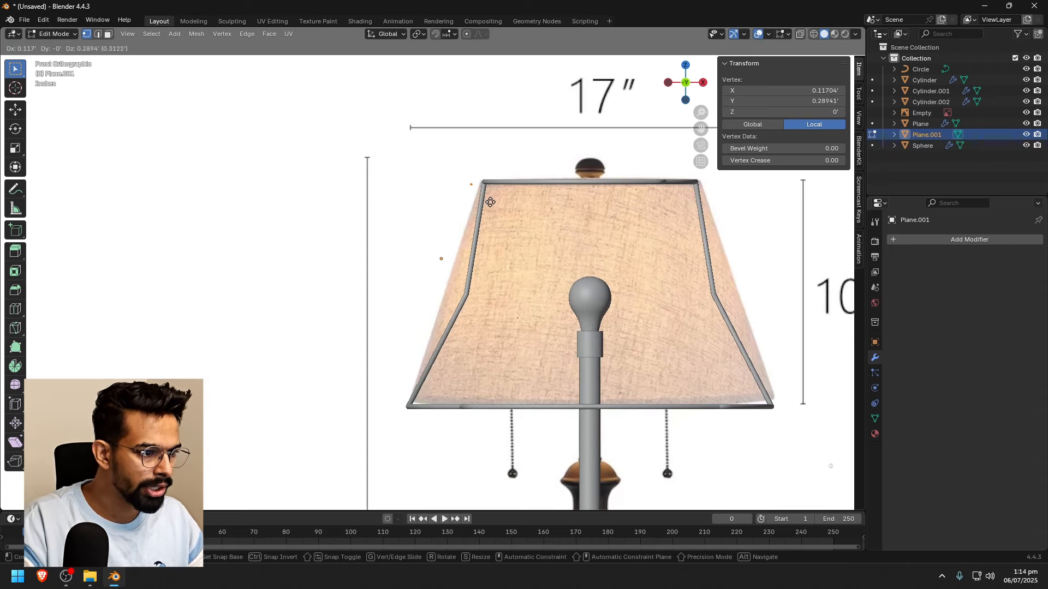
pyautogui.rightClick(460, 236)
pyautogui.press('g')
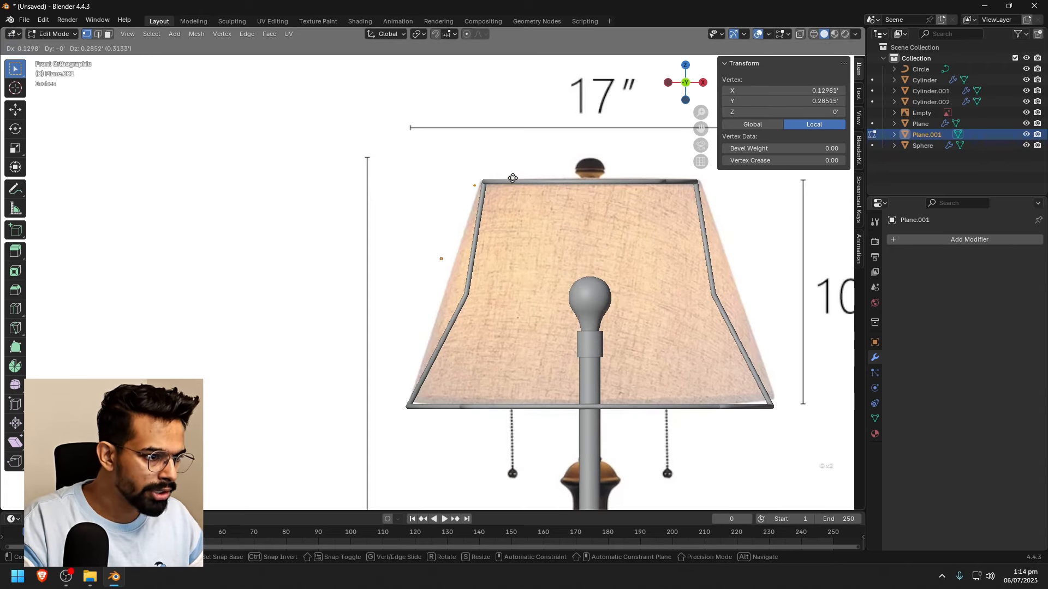
pyautogui.click(516, 174)
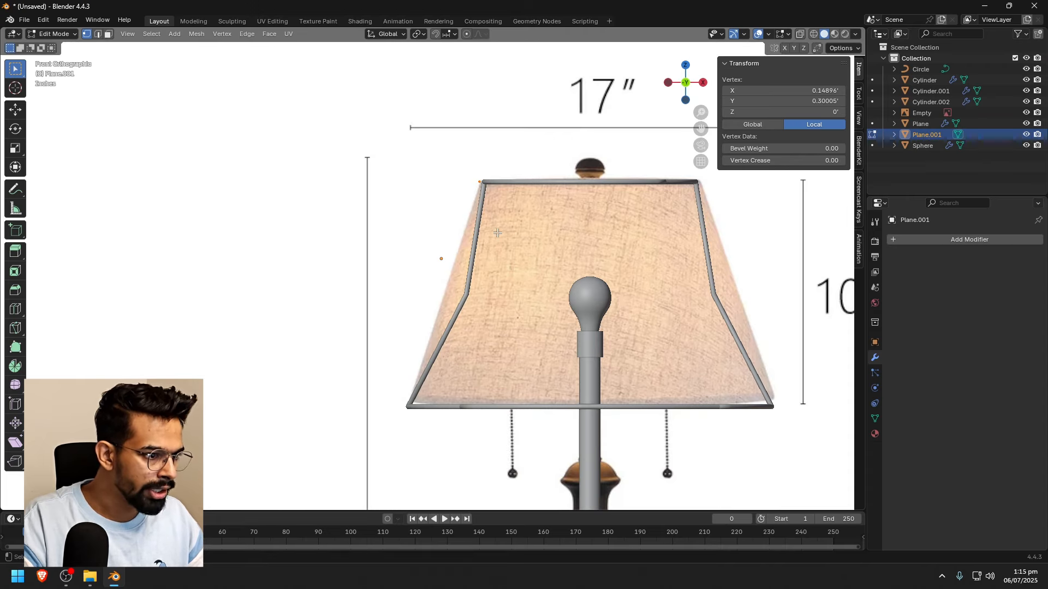
# Extrude the vertex down to the left strut's bend and again to just outside the frame's lower-left corner, tracing the shade profile
pyautogui.press('g')
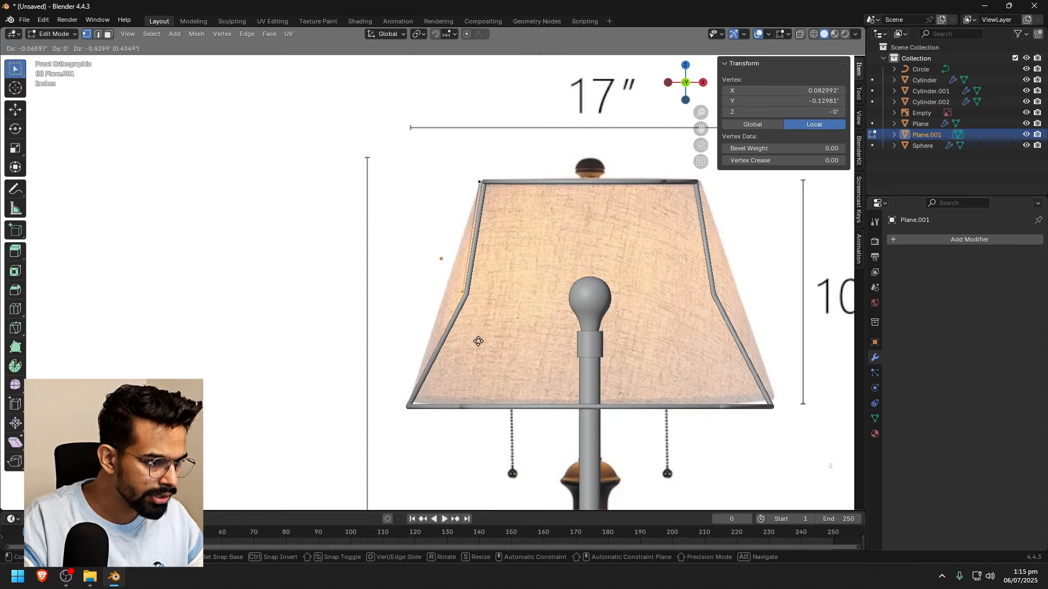
pyautogui.click(481, 339)
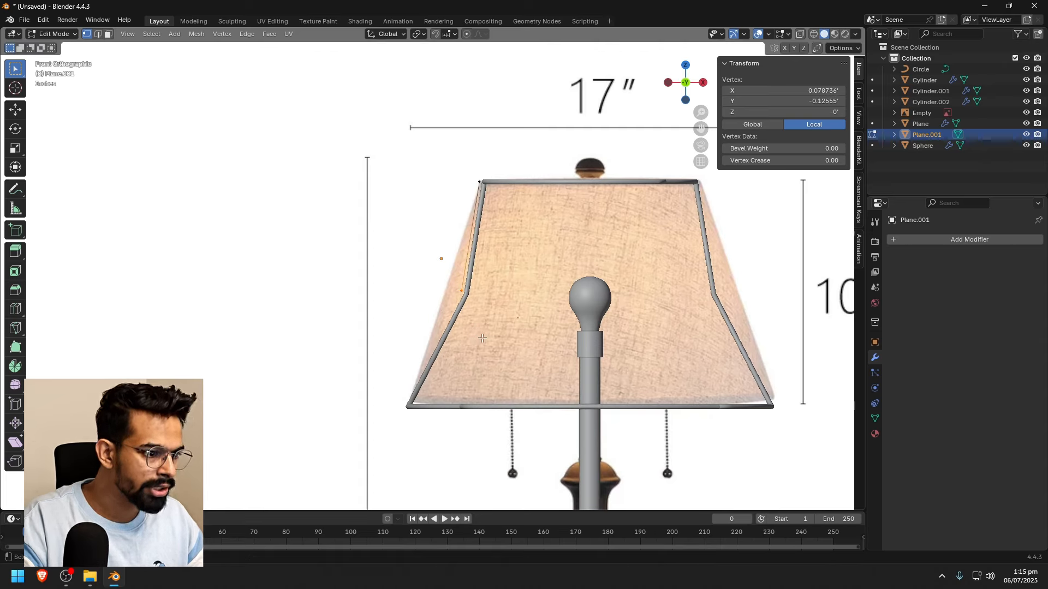
pyautogui.press('e')
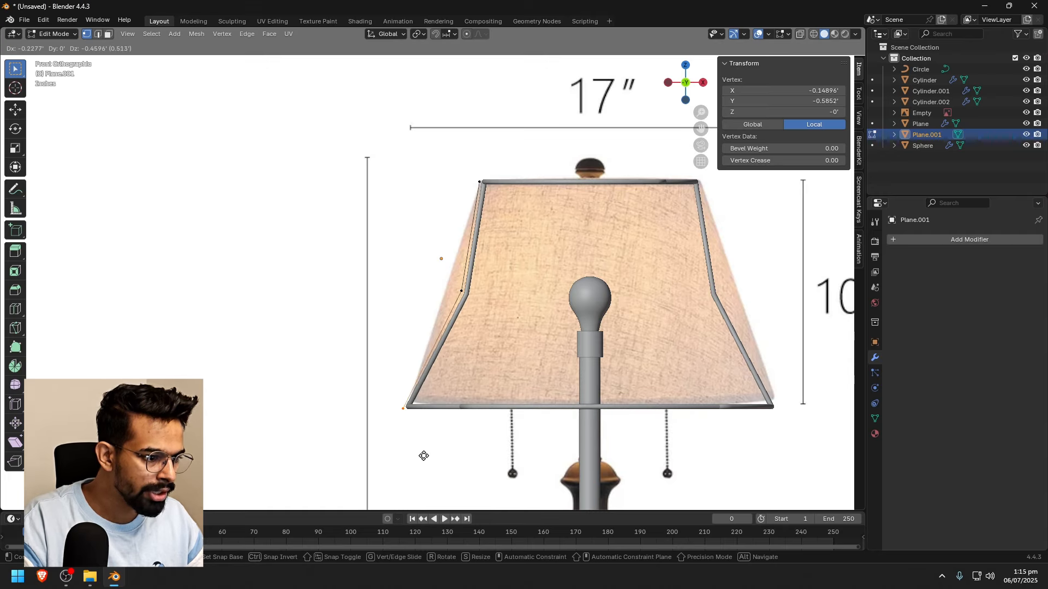
pyautogui.click(423, 456)
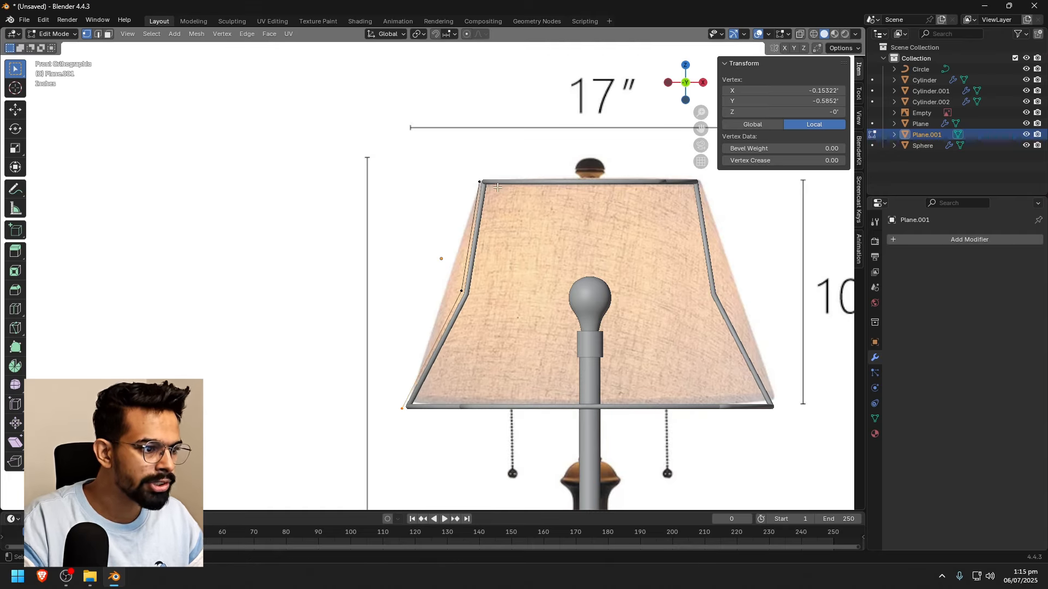
# Raise the profile's upper vertex slightly above the frame's upper ring, to about local X 0.153' and Y 0.326'
pyautogui.click(479, 183)
pyautogui.press('g')
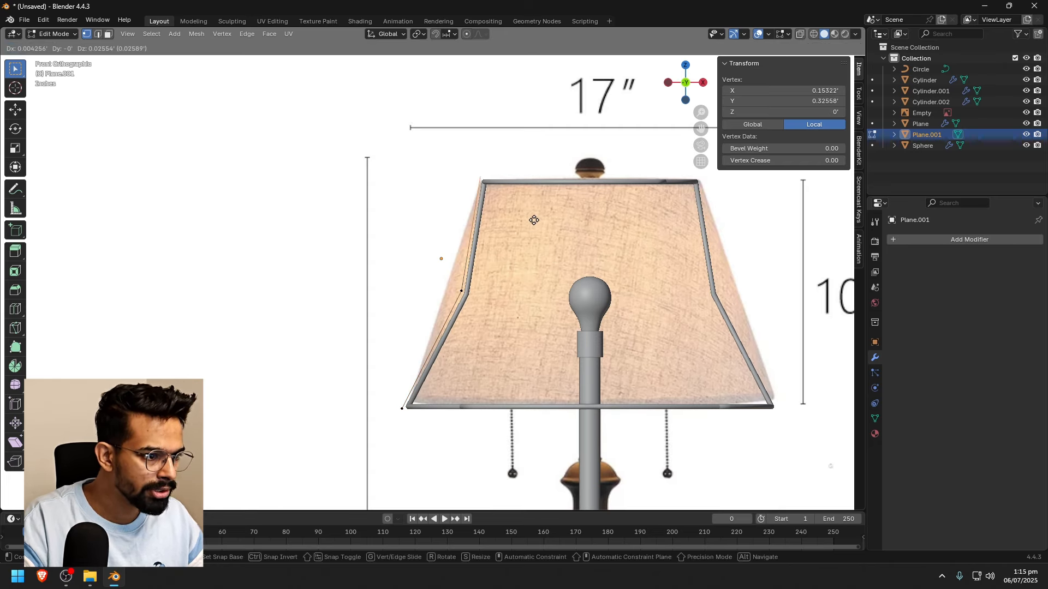
pyautogui.click(534, 219)
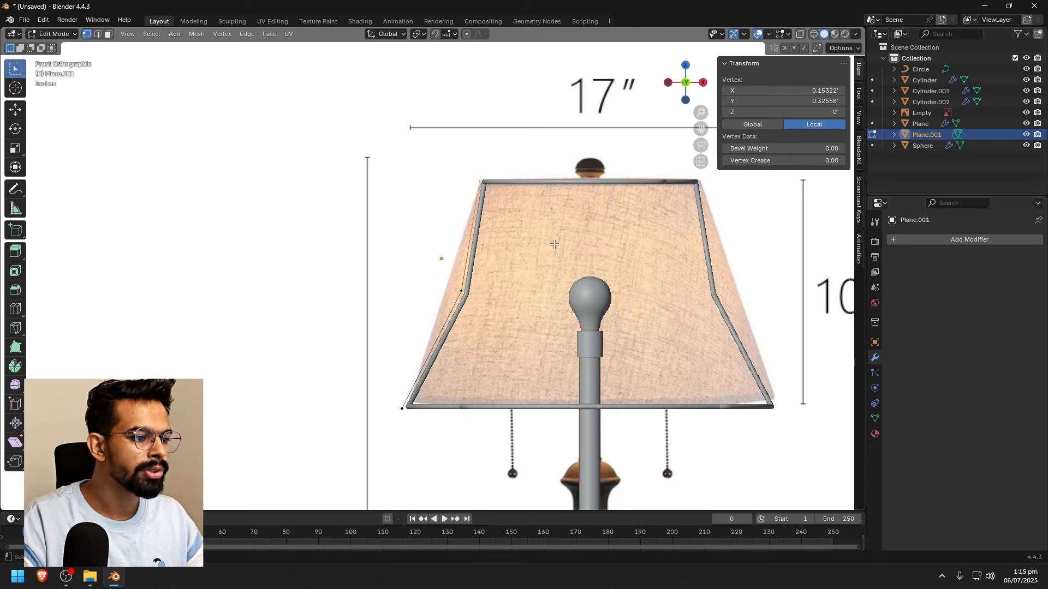
pyautogui.press('Tab')
# Add a Screw modifier to the shade profile with Cylinder.001 as its axis object
pyautogui.click(932, 237)
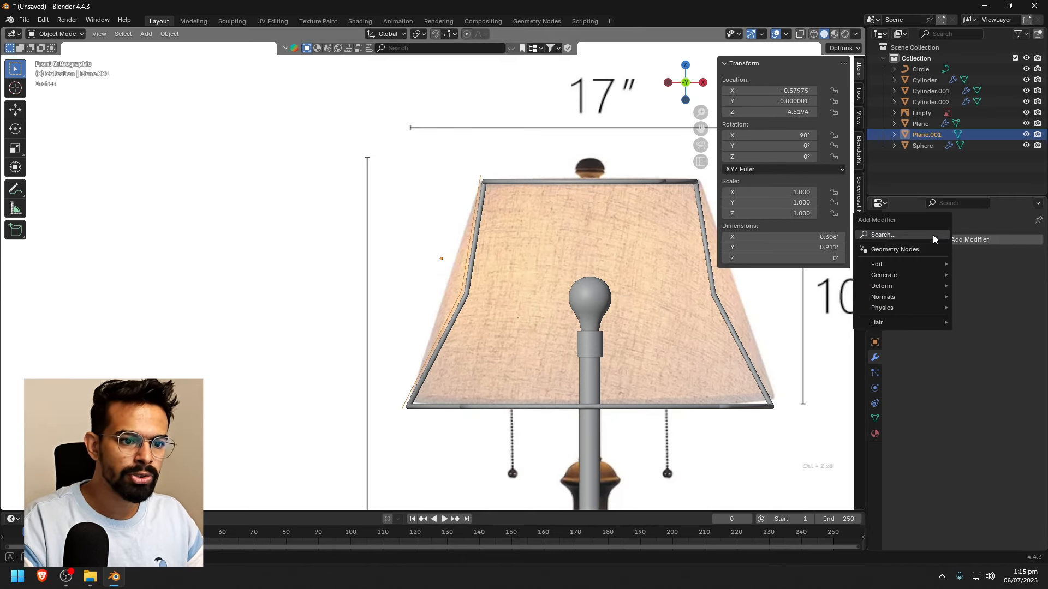
pyautogui.write('sc')
pyautogui.click(833, 255)
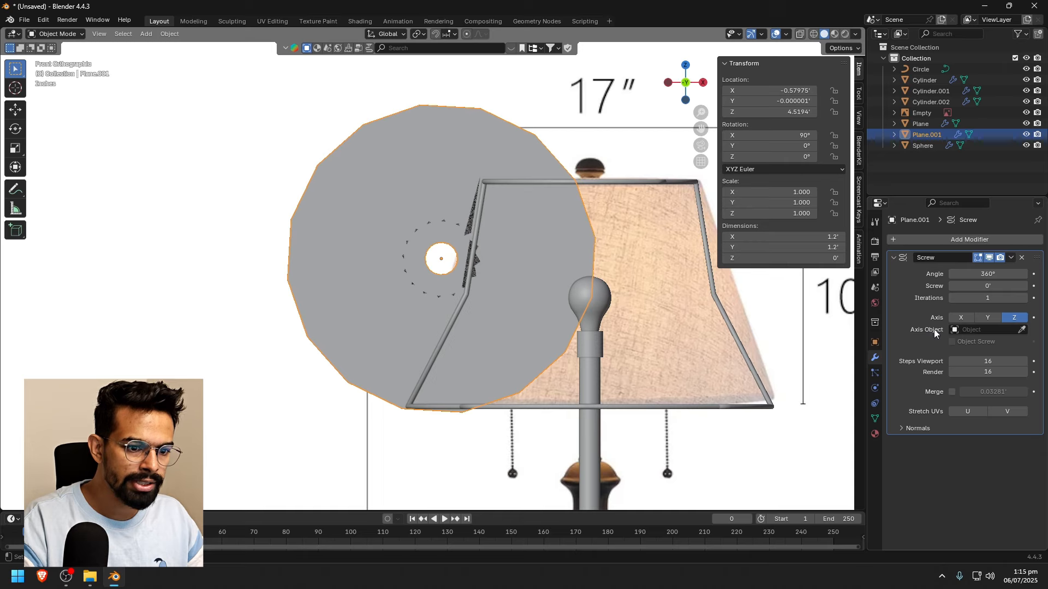
pyautogui.click(1022, 330)
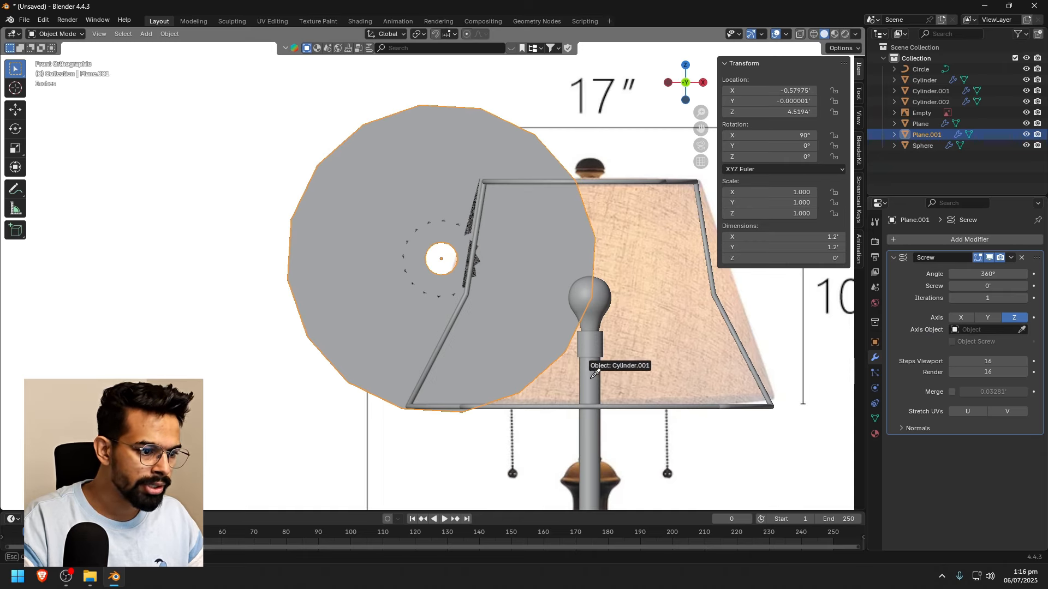
pyautogui.click(587, 354)
pyautogui.scroll(-2, 573, 327)
pyautogui.scroll(-2, 599, 320)
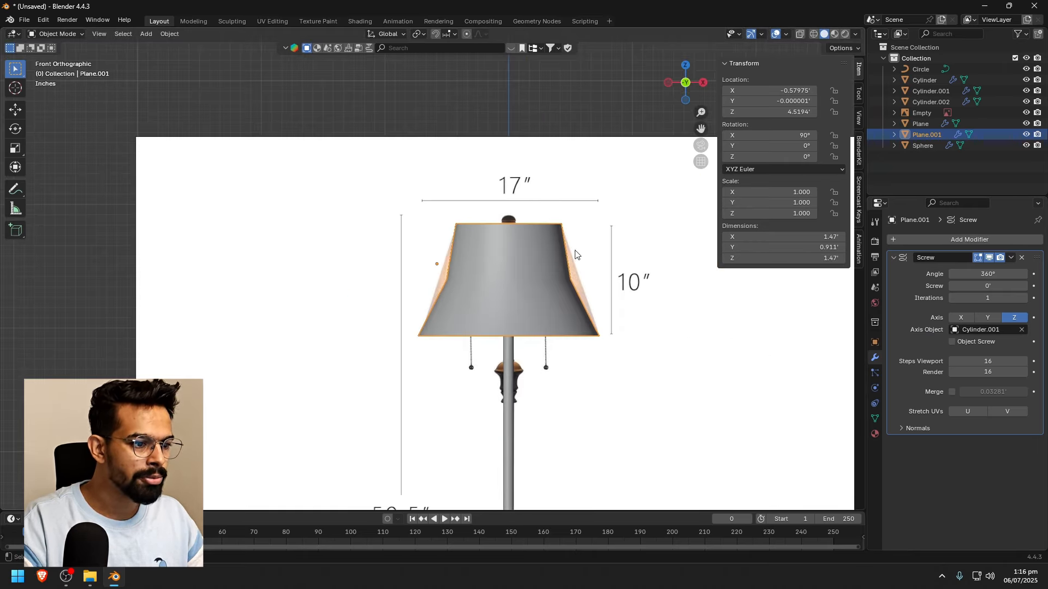
# Add a Subdivision Surface modifier to the revolved lampshade
pyautogui.click(532, 108)
pyautogui.moveTo(475, 241); pyautogui.dragTo(493, 285, button='middle')
pyautogui.moveTo(552, 310); pyautogui.dragTo(492, 289, button='middle')
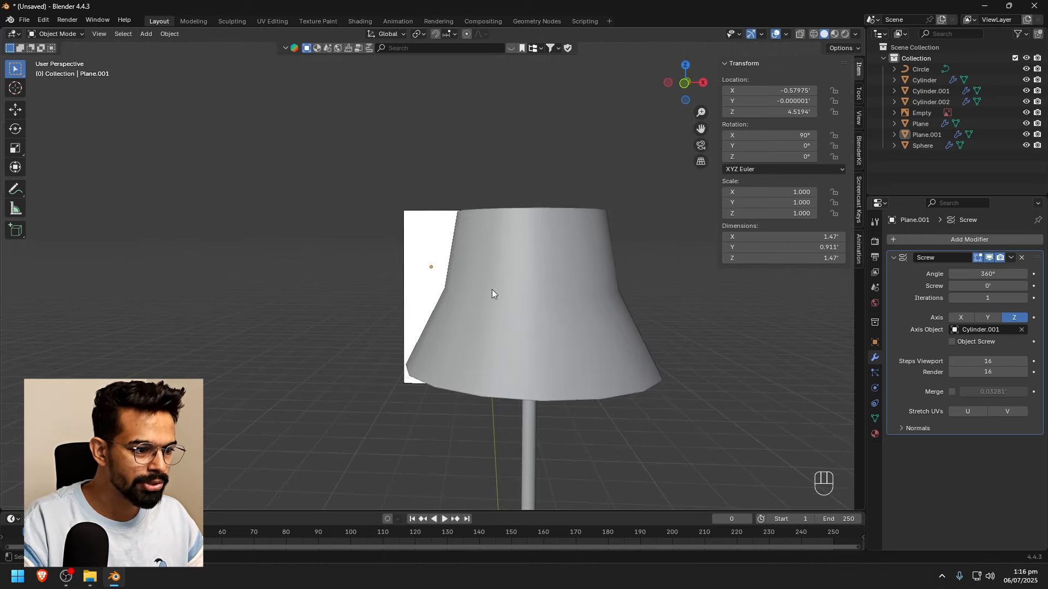
pyautogui.click(492, 289)
pyautogui.click(950, 240)
pyautogui.write('sub')
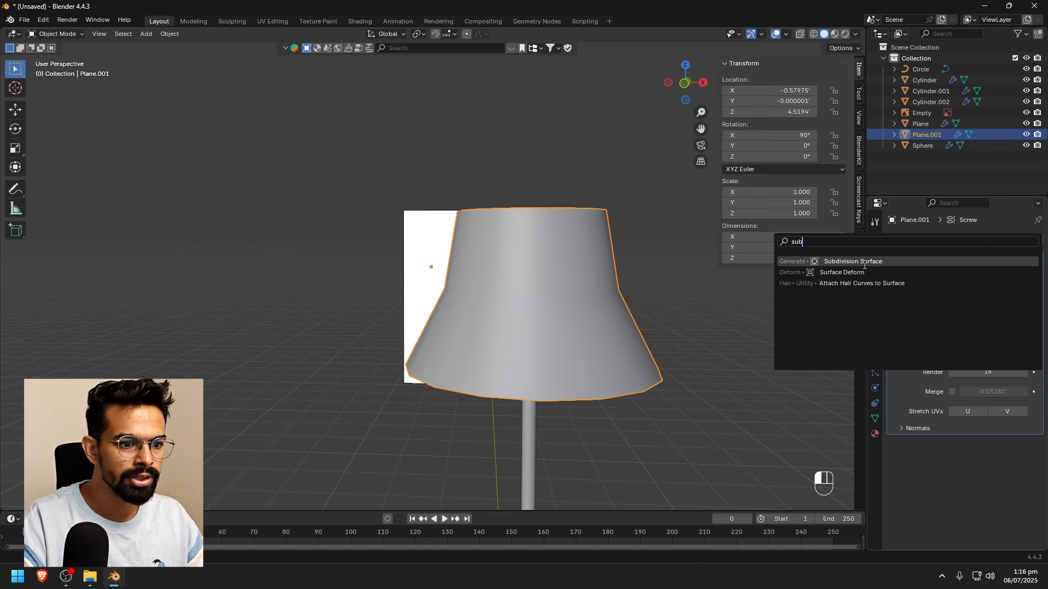
pyautogui.click(864, 262)
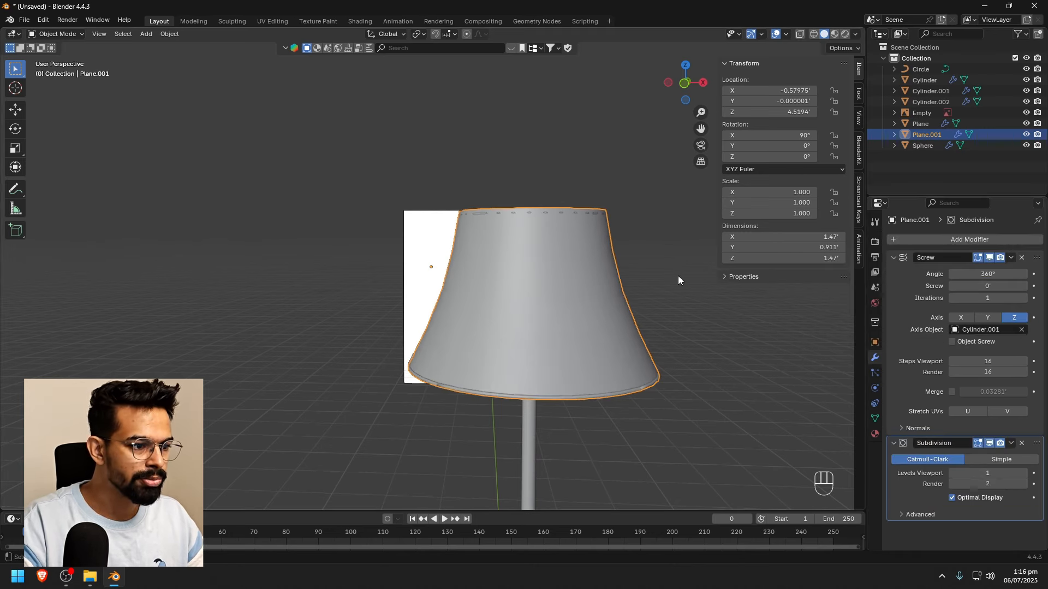
# Move the shade profile's upper vertex outward and slightly down, to about local X 0.14' and Y 0.319'
pyautogui.moveTo(640, 225); pyautogui.dragTo(522, 247, button='middle')
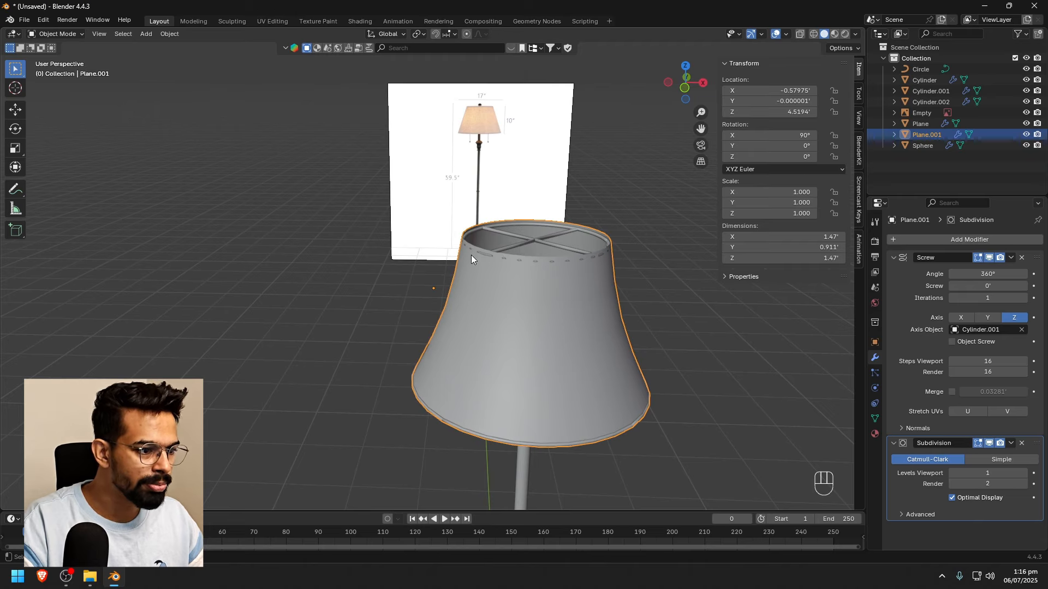
pyautogui.moveTo(468, 332); pyautogui.dragTo(473, 320, button='middle')
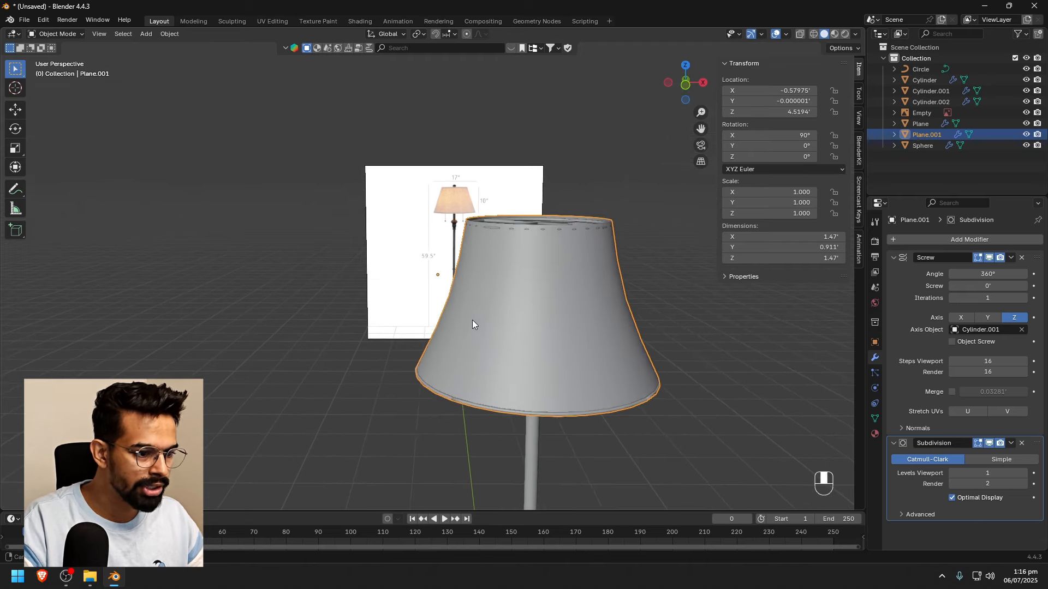
pyautogui.keyDown('alt'); pyautogui.moveTo(547, 309); pyautogui.dragTo(486, 224, button='middle'); pyautogui.keyUp('alt')
pyautogui.scroll(3, 487, 224)
pyautogui.press('Tab')
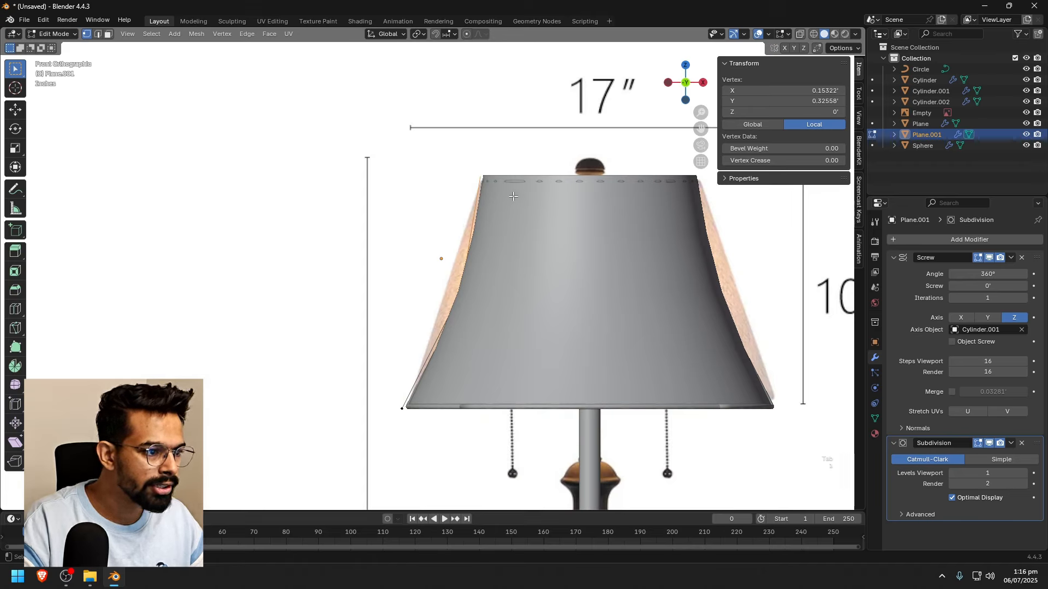
pyautogui.press('g')
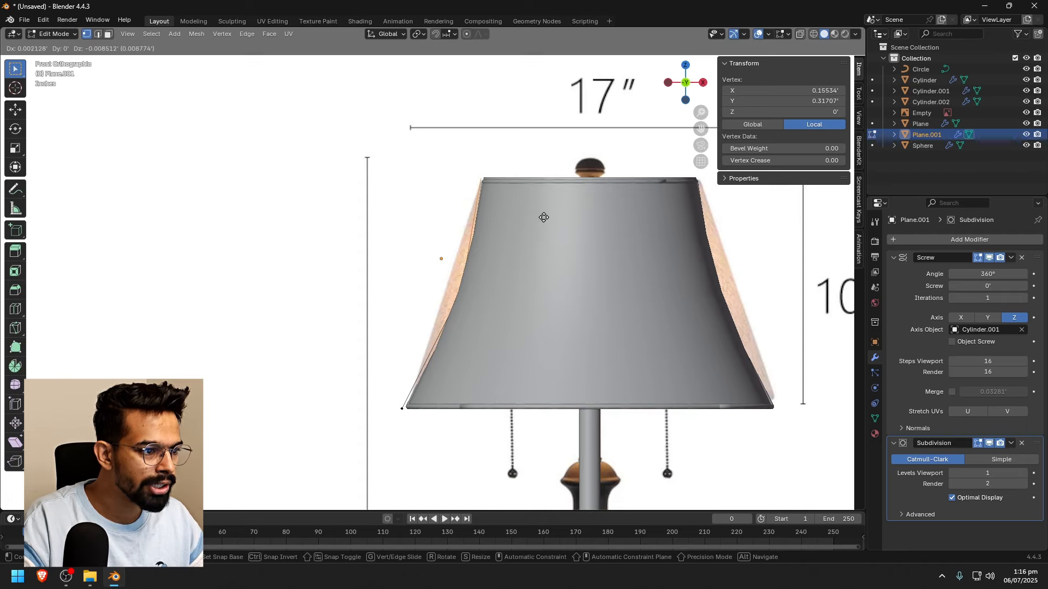
pyautogui.click(540, 217)
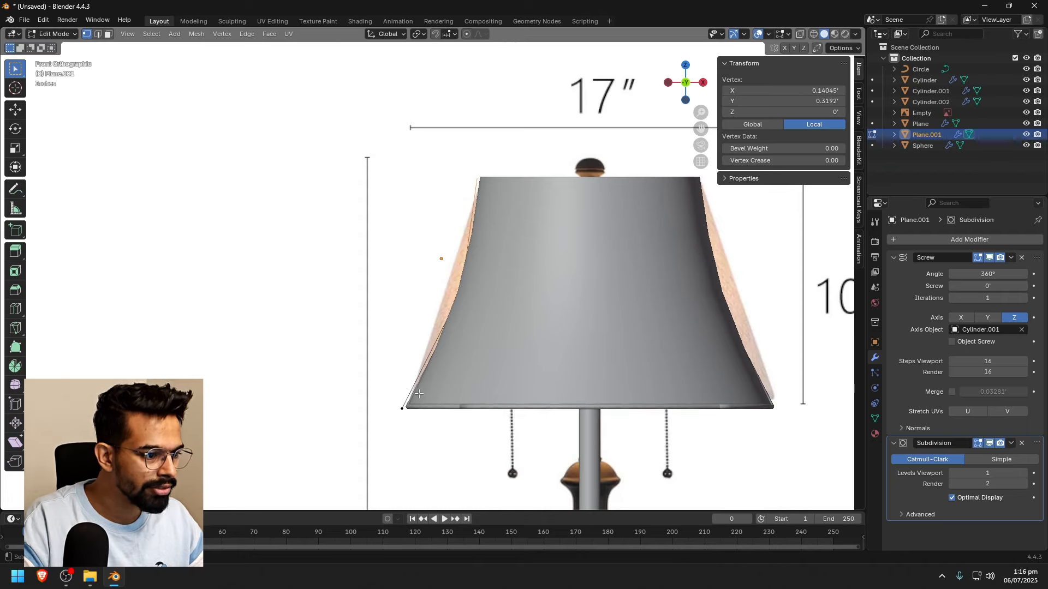
# Move the shade profile's lower vertex outward past the frame's lower ring, to about local X -0.172' and Y -0.589'
pyautogui.click(404, 408)
pyautogui.press('g')
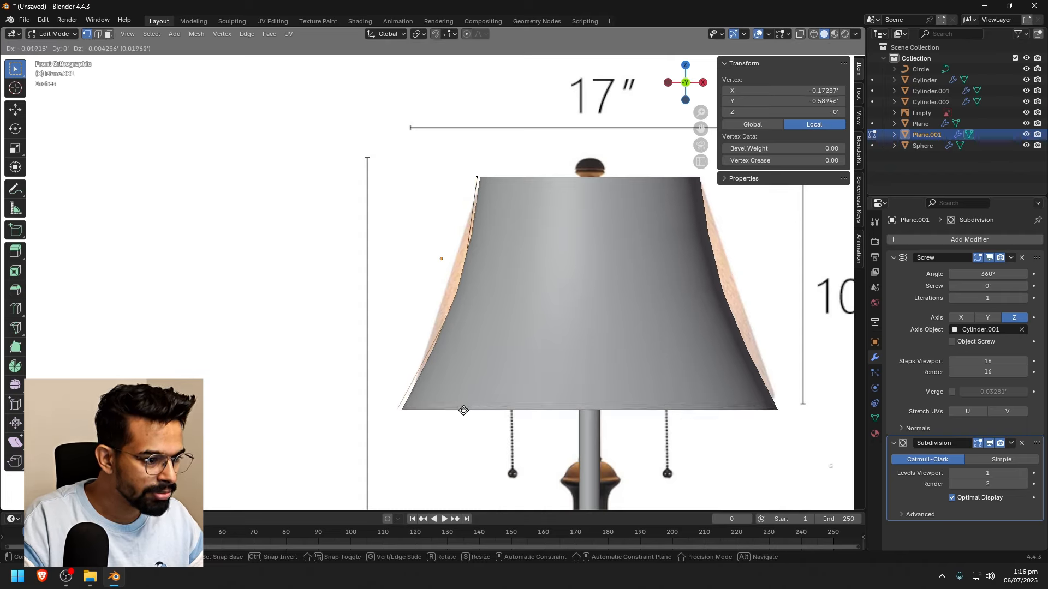
pyautogui.click(463, 410)
pyautogui.press('Tab')
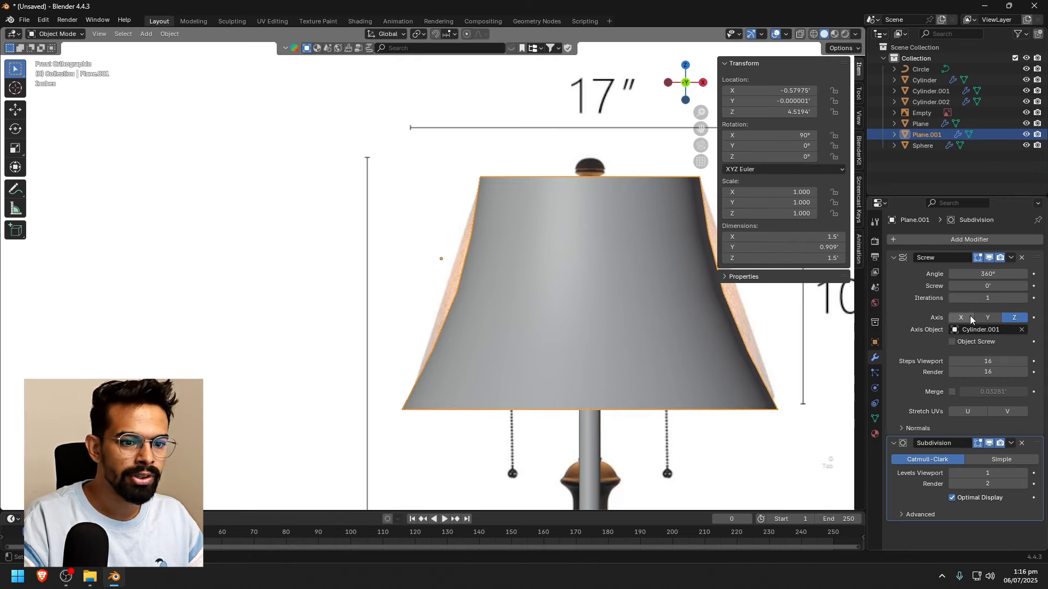
# Set the lampshade's Subdivision viewport level to 2 and apply Shade Auto Smooth to it
pyautogui.click(1024, 473)
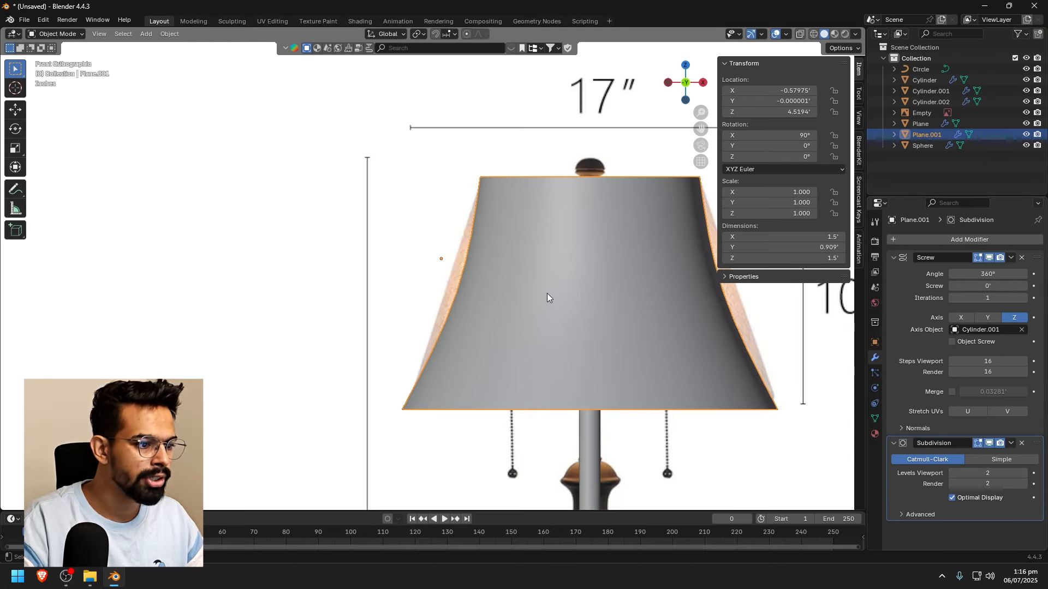
pyautogui.scroll(-2, 548, 289)
pyautogui.rightClick(509, 248)
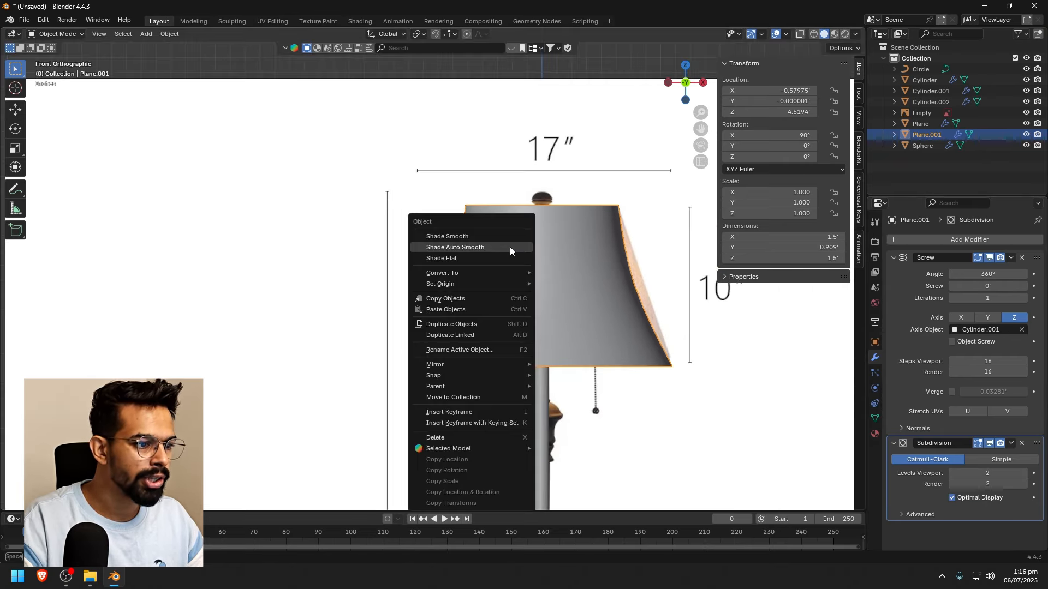
pyautogui.click(439, 249)
pyautogui.scroll(-3, 438, 251)
# Examine the reference image's turned collar on the pole just below the shade
pyautogui.moveTo(549, 116); pyautogui.dragTo(562, 270, button='middle')
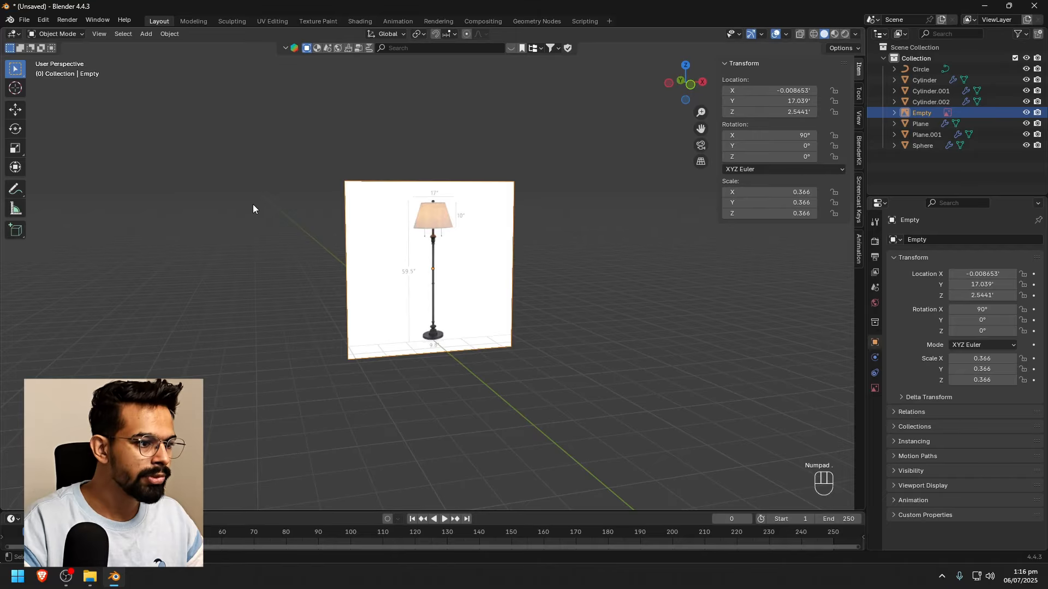
pyautogui.press('KP_Decimal')
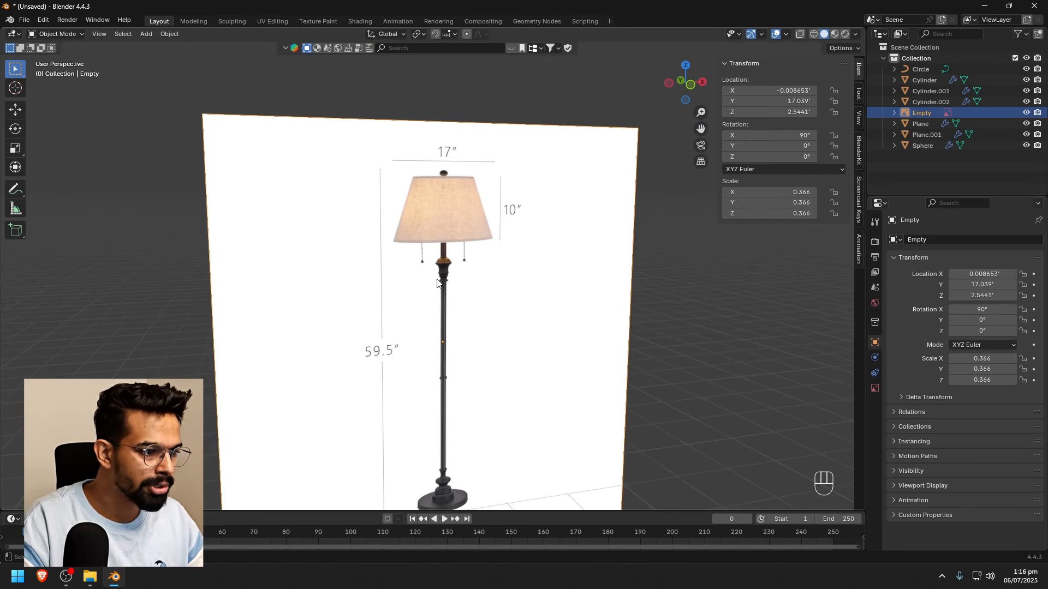
pyautogui.press('KP_Decimal')
pyautogui.scroll(-5, 437, 285)
pyautogui.keyDown('alt'); pyautogui.moveTo(551, 332); pyautogui.dragTo(537, 288, button='middle'); pyautogui.keyUp('alt')
pyautogui.scroll(12, 475, 250)
pyautogui.keyDown('shift'); pyautogui.moveTo(443, 155); pyautogui.dragTo(429, 299, button='middle'); pyautogui.keyUp('shift')
pyautogui.scroll(5, 444, 241)
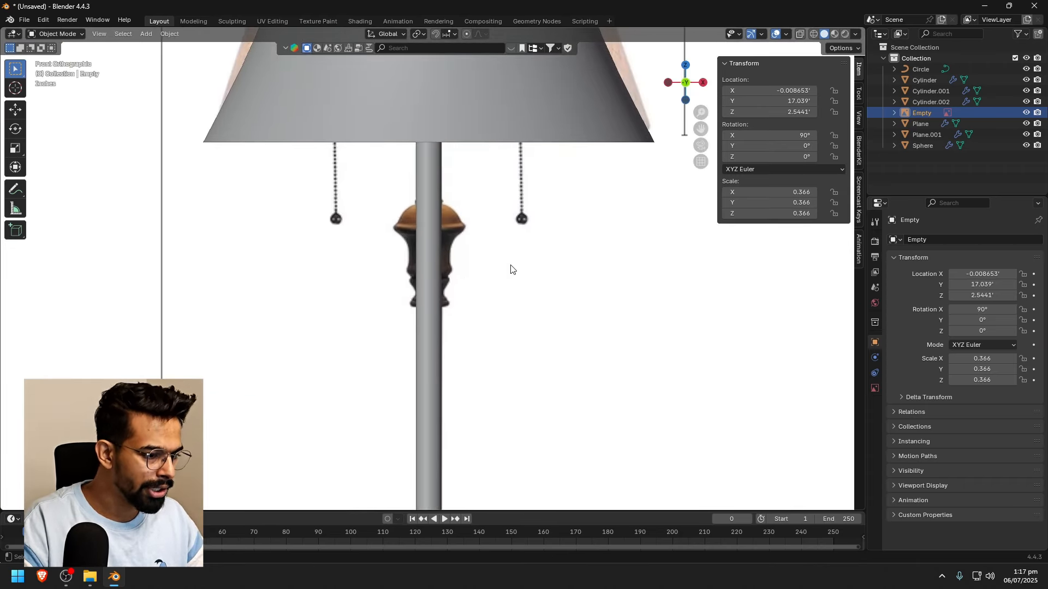
pyautogui.scroll(-8, 510, 269)
# Add a mesh plane and rotate it 90° about its local X axis so it faces the front view
pyautogui.hotkey('shift', 'a')
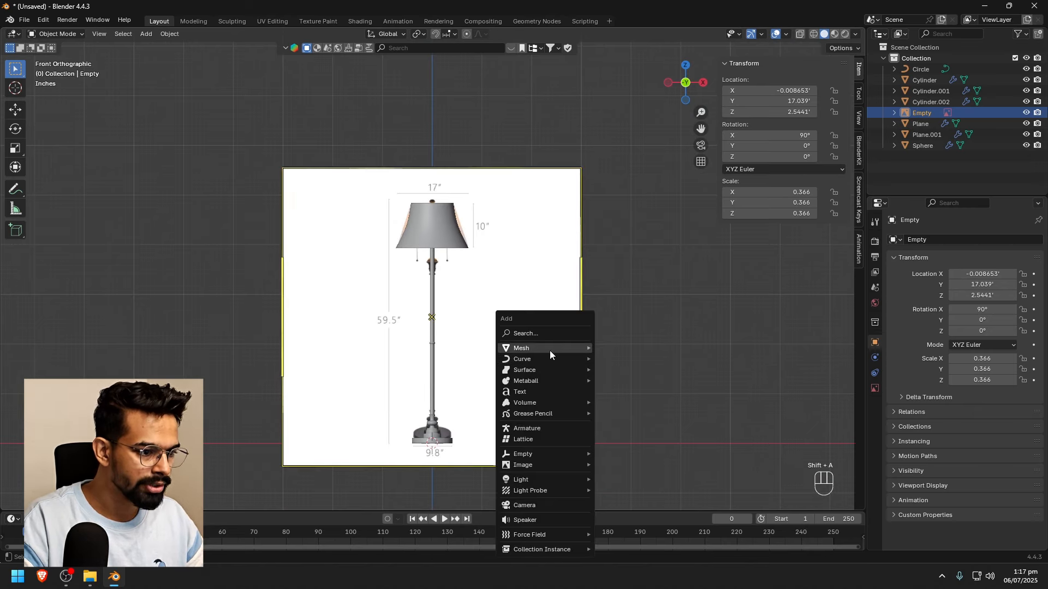
pyautogui.moveTo(552, 349)
pyautogui.click(622, 348)
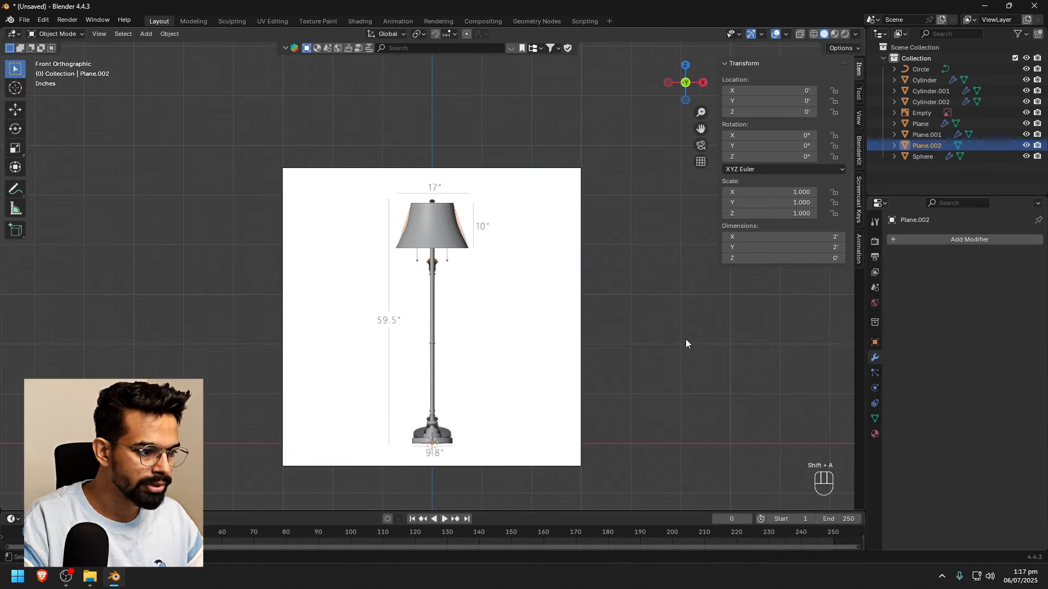
pyautogui.press('r')
pyautogui.press('x')
pyautogui.press('x')
pyautogui.write('90')
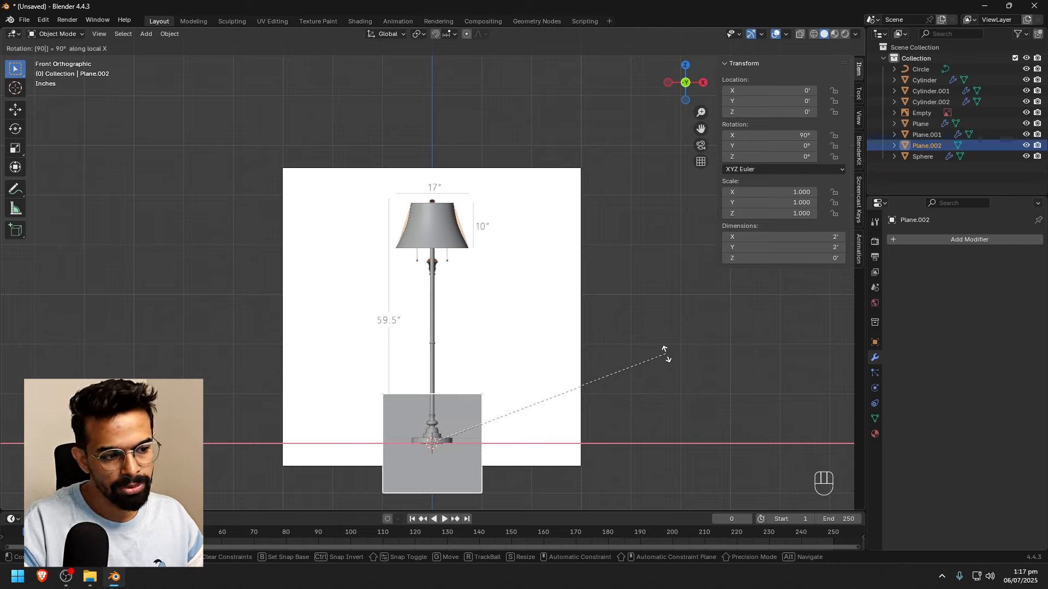
pyautogui.press('KP_Enter')
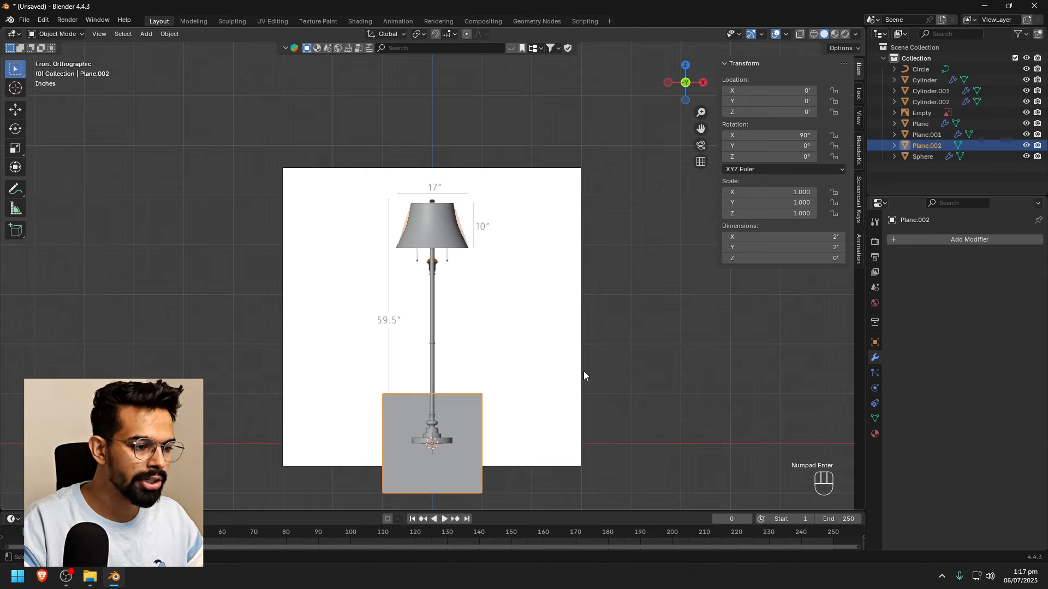
# Move the new plane beside the pole below the shade, to about X 0.428' and Z 3.492', and merge its vertices at center
pyautogui.press('g')
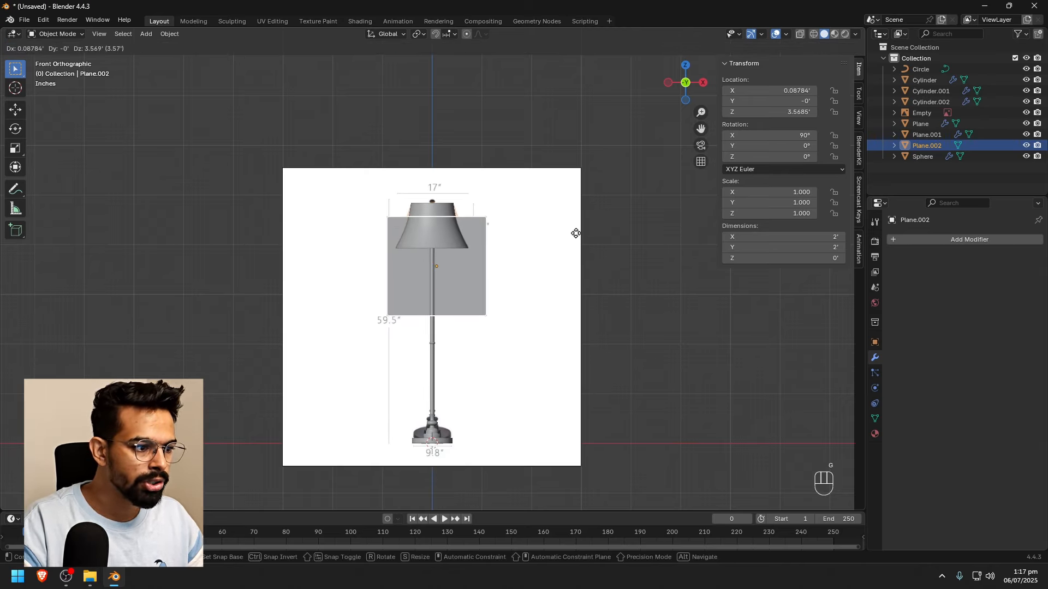
pyautogui.click(593, 242)
pyautogui.scroll(5, 525, 280)
pyautogui.press('Tab')
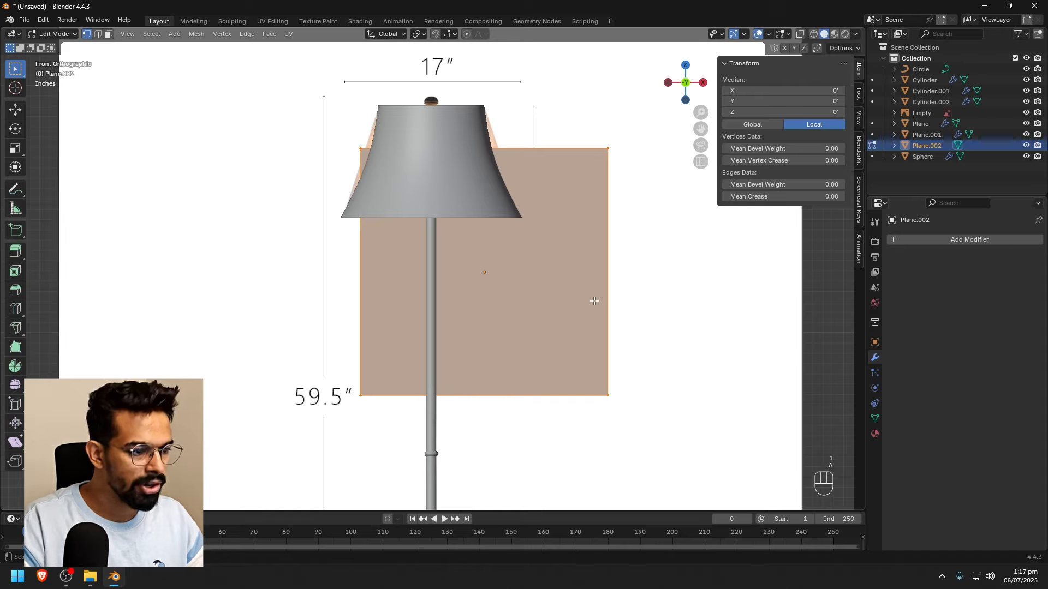
pyautogui.press('m')
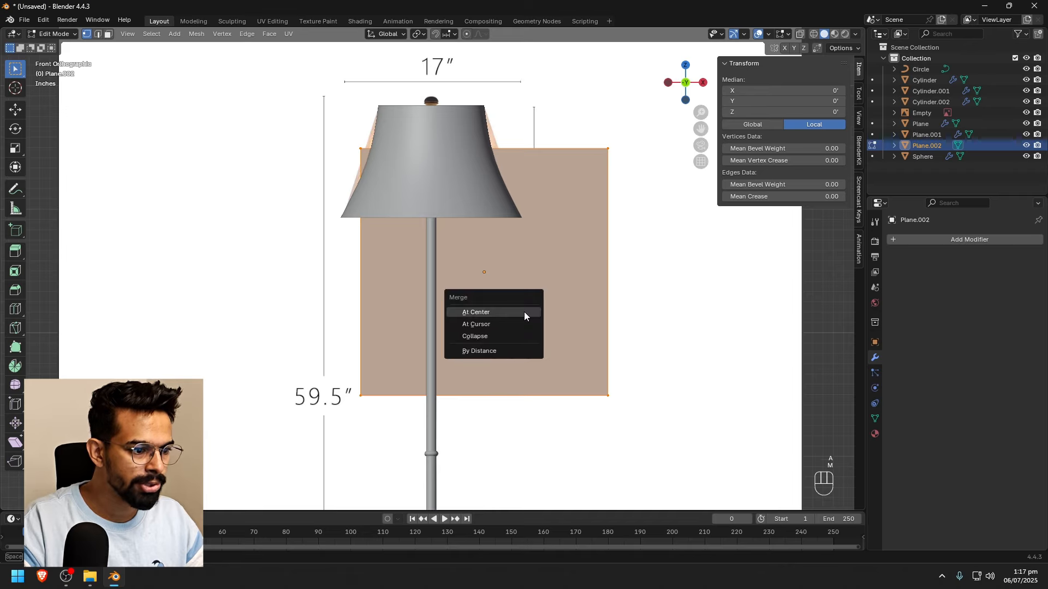
pyautogui.click(500, 312)
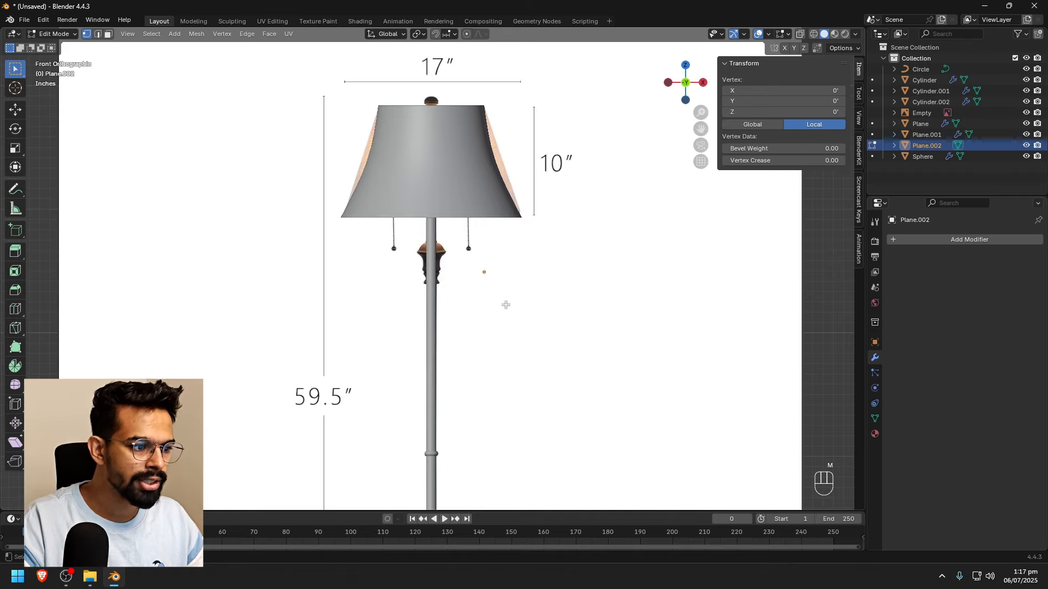
# Move the merged vertex to the pole's edge atop the collar's dome, at about local X -0.401' and Y 0.237'
pyautogui.scroll(3, 531, 290)
pyautogui.press('g')
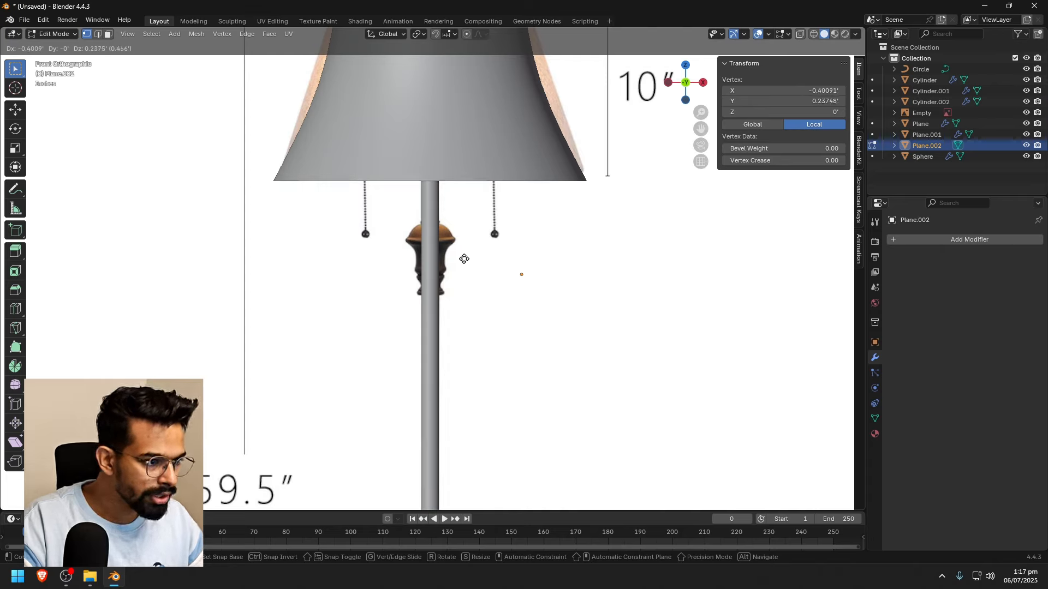
pyautogui.click(463, 259)
pyautogui.scroll(5, 475, 240)
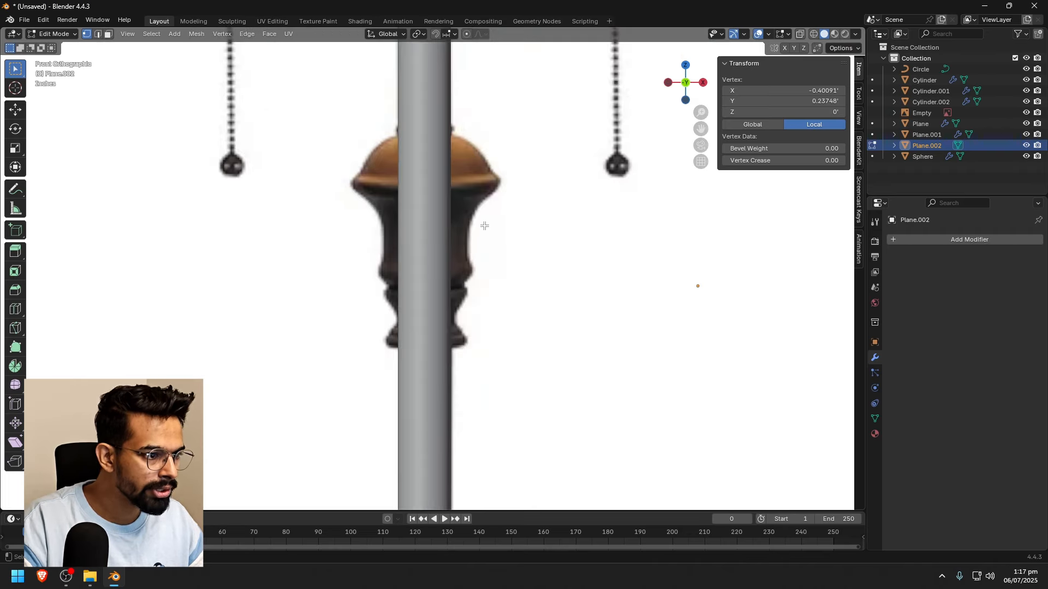
# Extrude vertices outward and down along the reference collar's dome to trace its curve and protruding rim
pyautogui.press('g')
pyautogui.press('g')
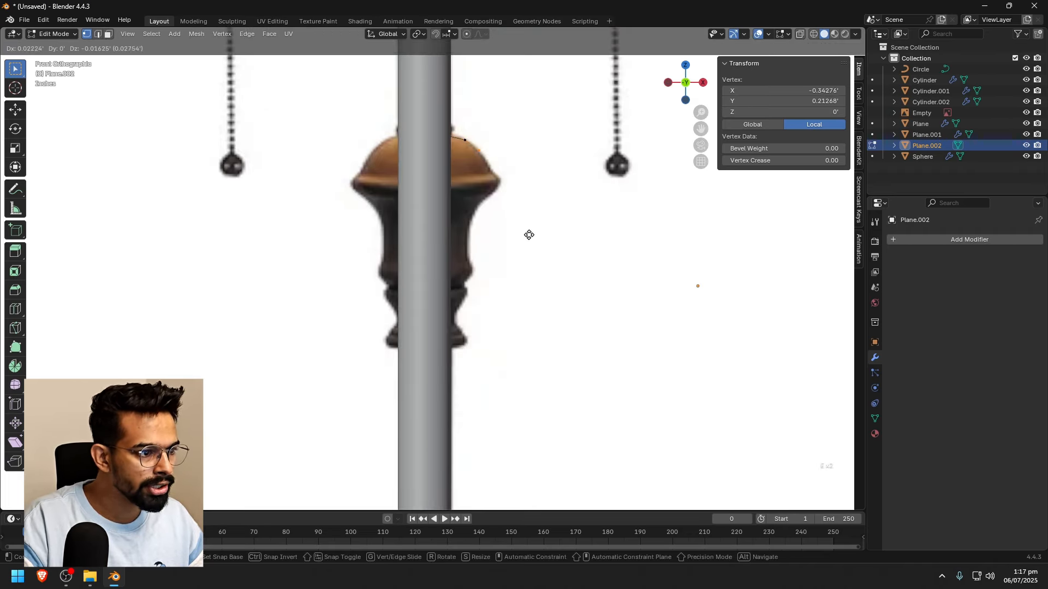
pyautogui.click(529, 237)
pyautogui.press('e')
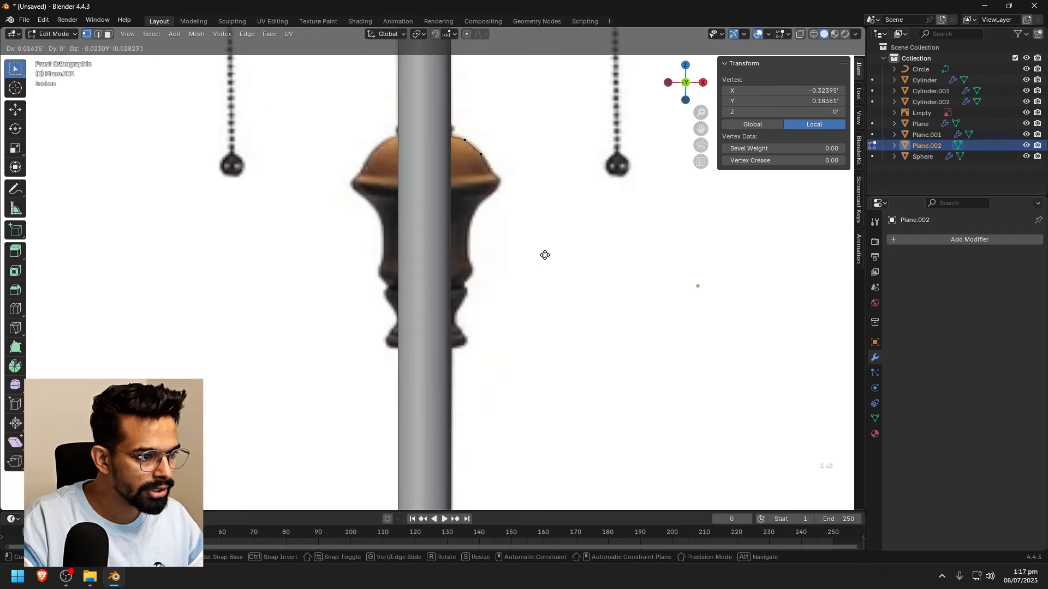
pyautogui.click(543, 254)
pyautogui.press('e')
pyautogui.click(544, 257)
pyautogui.press('e')
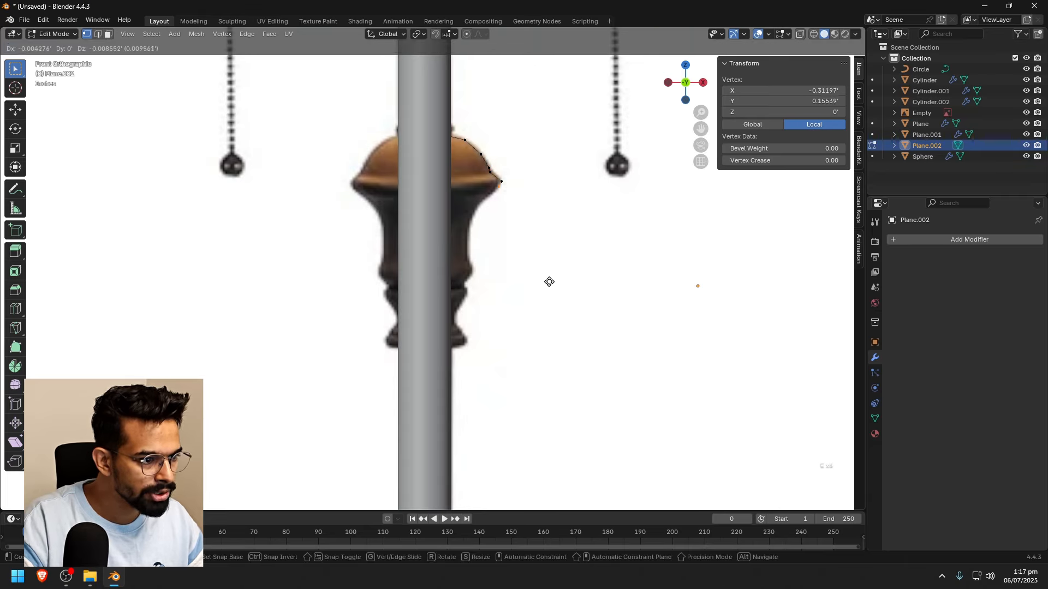
pyautogui.click(547, 283)
# Extrude the profile down the collar's concave body and around its lower bulge, to about local X -0.365' and Y 0.008'
pyautogui.press('e')
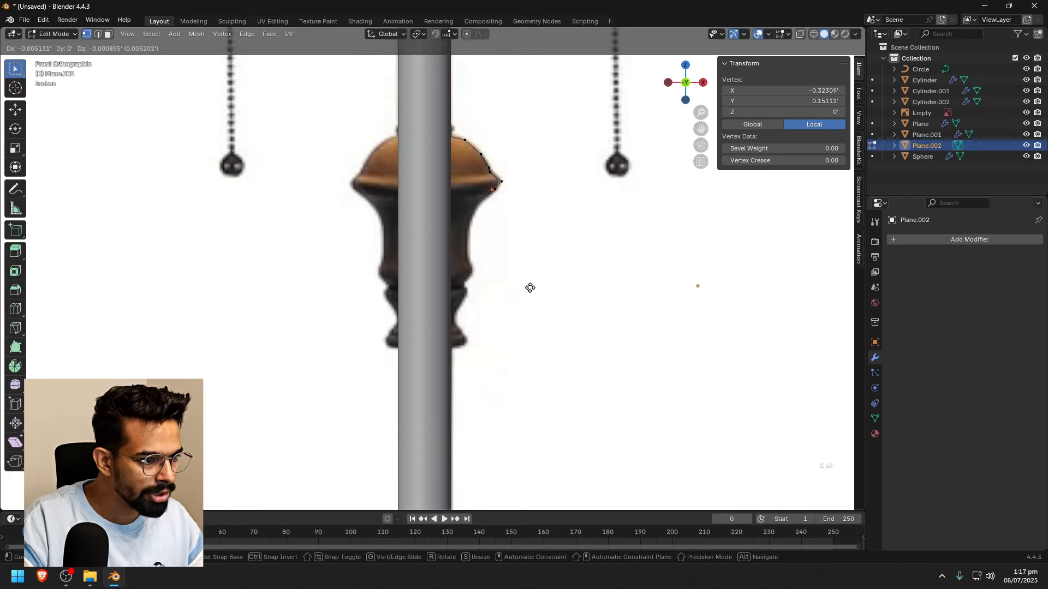
pyautogui.click(529, 289)
pyautogui.press('e')
pyautogui.click(506, 322)
pyautogui.press('e')
pyautogui.click(507, 366)
pyautogui.press('e')
pyautogui.click(517, 378)
pyautogui.press('e')
pyautogui.click(517, 381)
pyautogui.press('e')
pyautogui.click(502, 395)
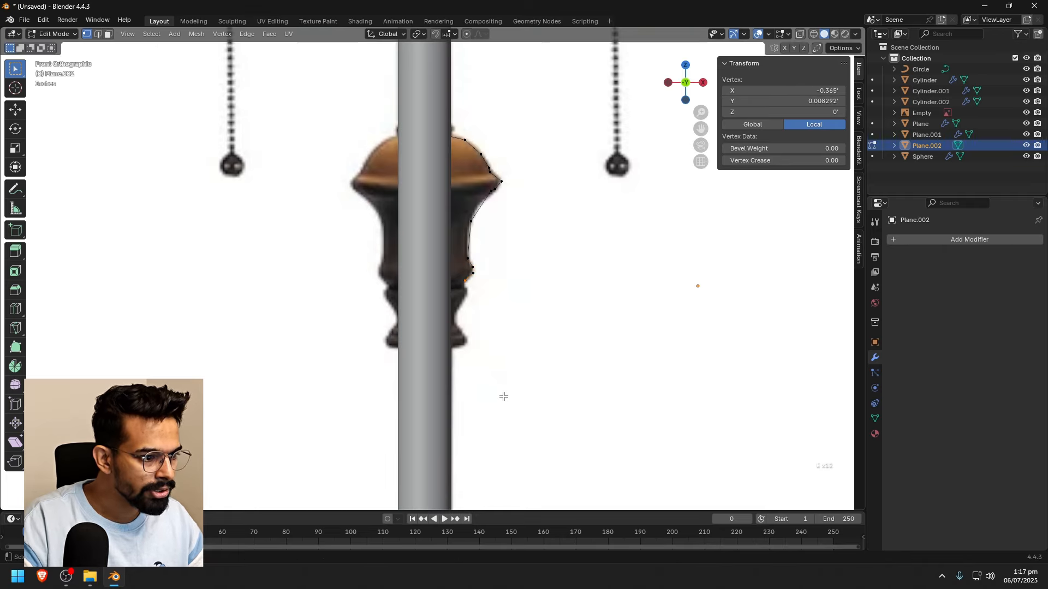
# Extrude short segments tracing the small ledge beneath the collar's body, to about local X -0.361' and Y -0.012'
pyautogui.press('e')
pyautogui.click(504, 409)
pyautogui.press('e')
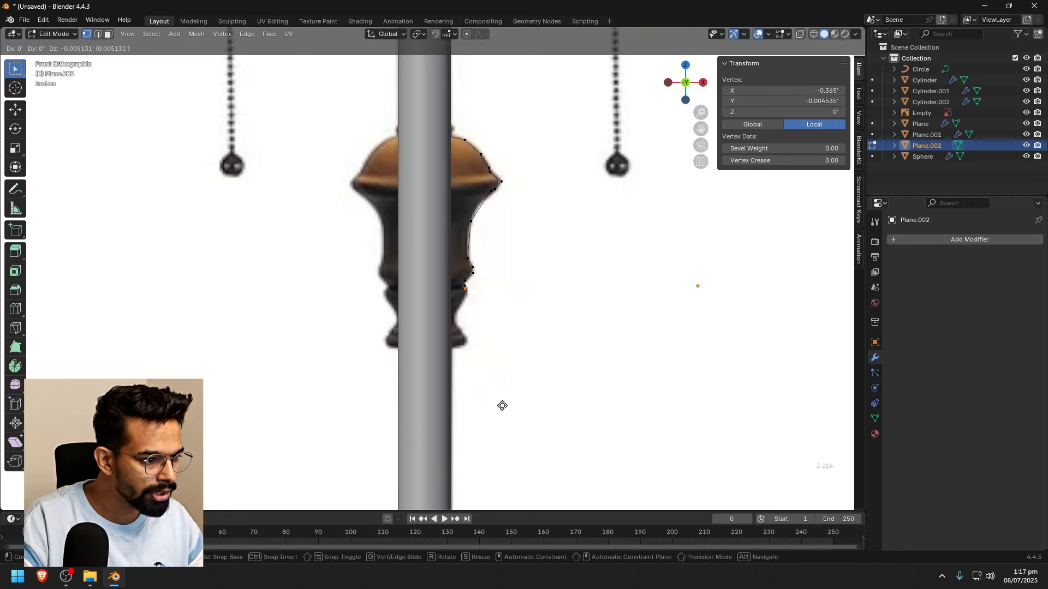
pyautogui.click(503, 404)
pyautogui.press('e')
pyautogui.click(507, 406)
pyautogui.press('e')
pyautogui.click(506, 415)
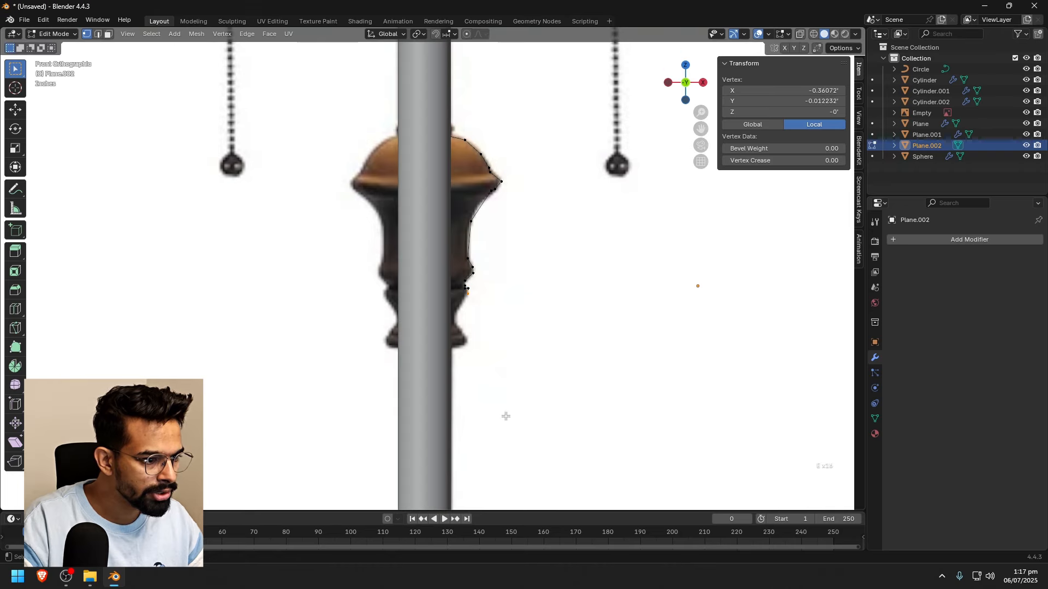
# Extrude the profile inward and down the tapering lower section to its narrow waist, at about local X -0.381' and Y -0.061'
pyautogui.press('e')
pyautogui.click(502, 426)
pyautogui.press('e')
pyautogui.click(496, 435)
pyautogui.press('e')
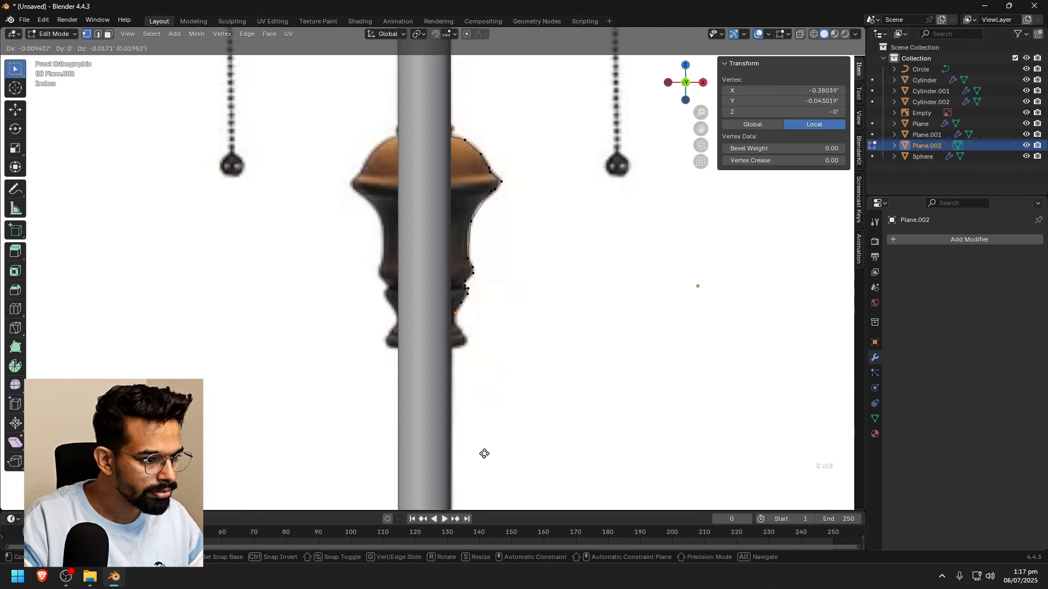
pyautogui.click(484, 451)
pyautogui.press('e')
pyautogui.click(482, 457)
pyautogui.press('e')
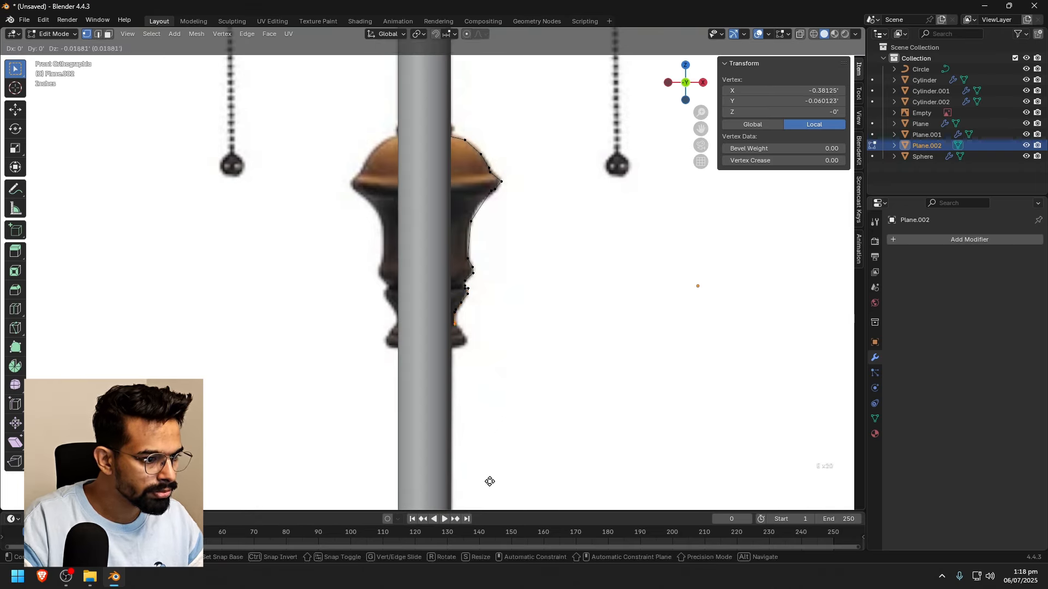
pyautogui.click(490, 482)
# Extrude the profile outward around the collar's stepped foot, to about local X -0.359' and Y -0.086'
pyautogui.press('e')
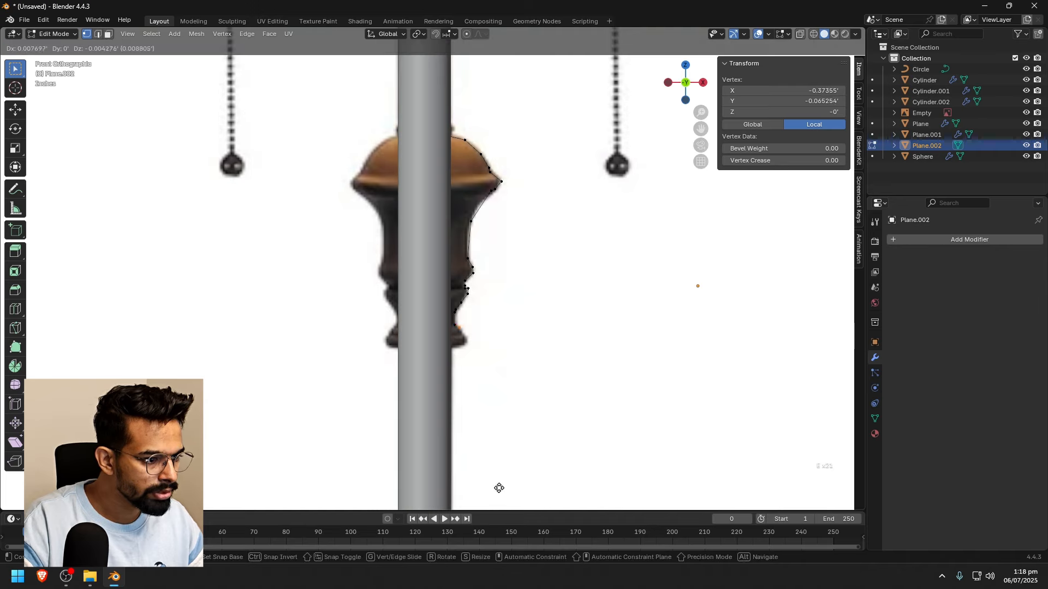
pyautogui.click(499, 487)
pyautogui.press('e')
pyautogui.click(500, 491)
pyautogui.press('e')
pyautogui.click(505, 492)
pyautogui.press('e')
pyautogui.click(506, 497)
pyautogui.press('e')
pyautogui.click(519, 511)
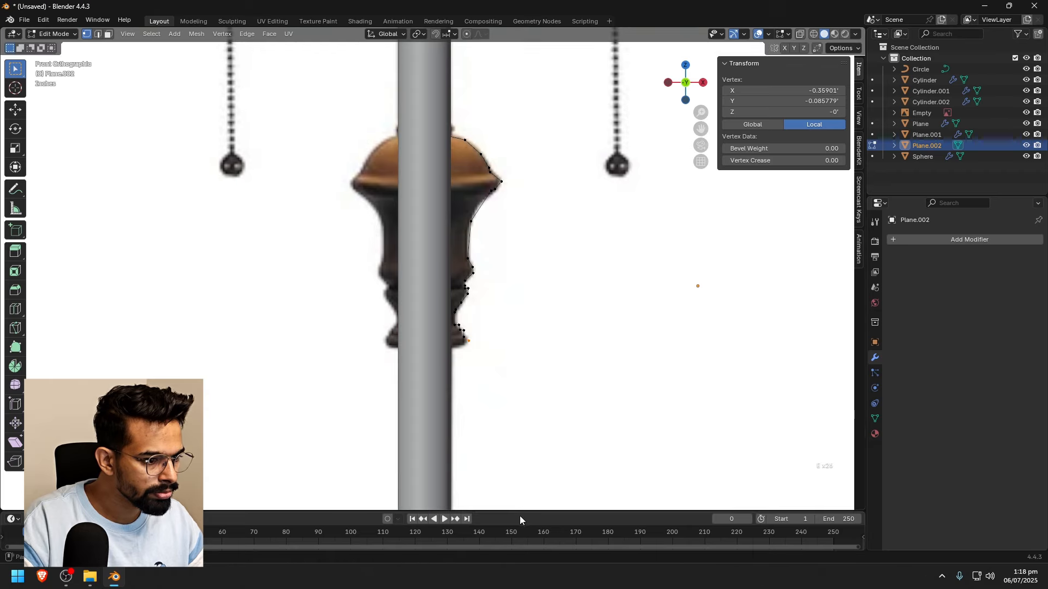
# Extrude the foot's lower edge down and in along X to the pole, to about local X -0.414', and return to Object Mode
pyautogui.press('e')
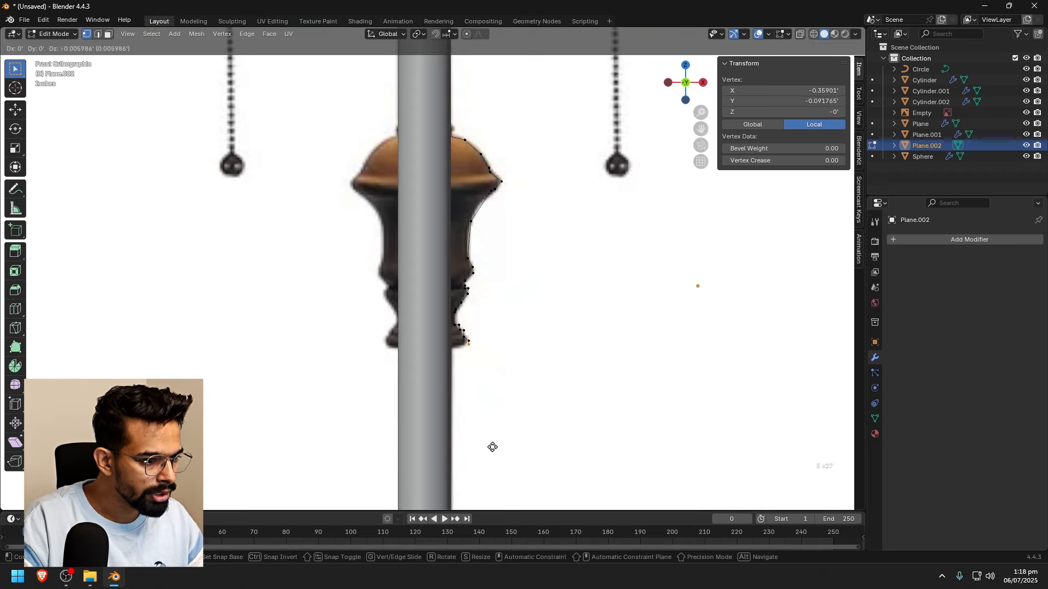
pyautogui.click(492, 447)
pyautogui.press('e')
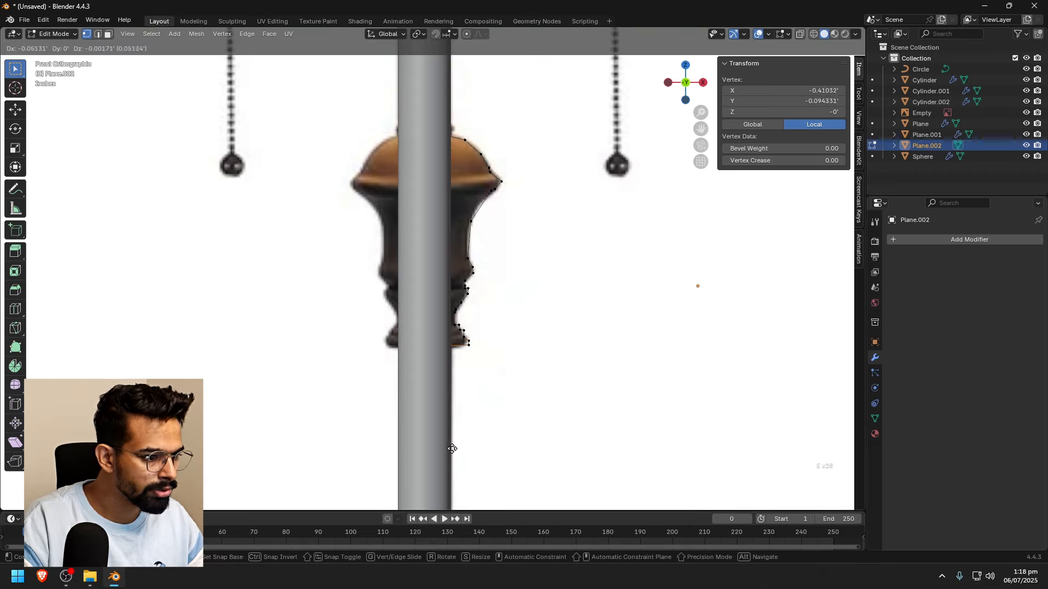
pyautogui.press('x')
pyautogui.click(452, 449)
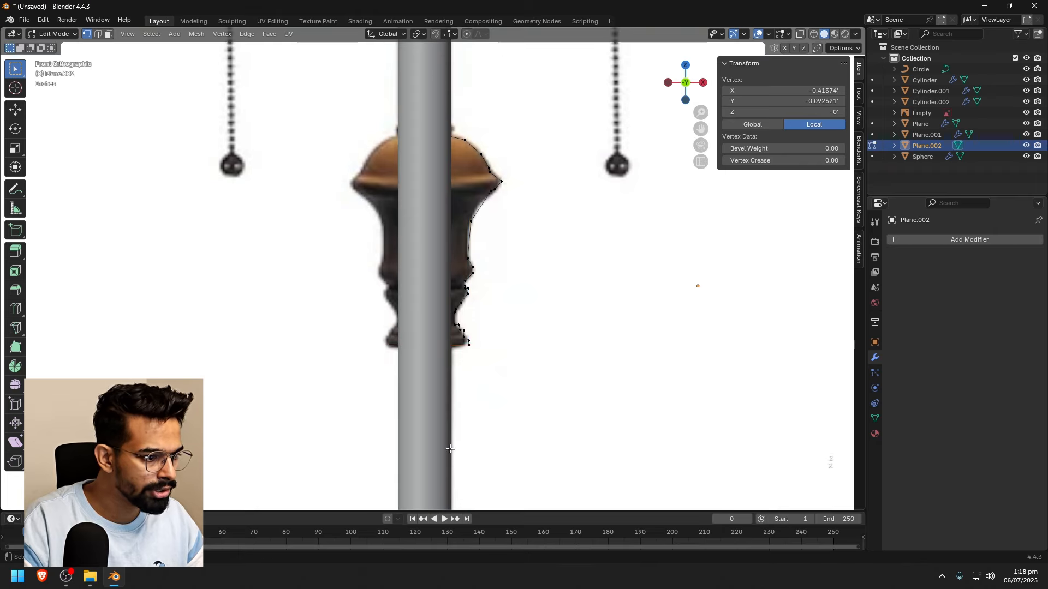
pyautogui.scroll(-3, 562, 338)
pyautogui.press('Tab')
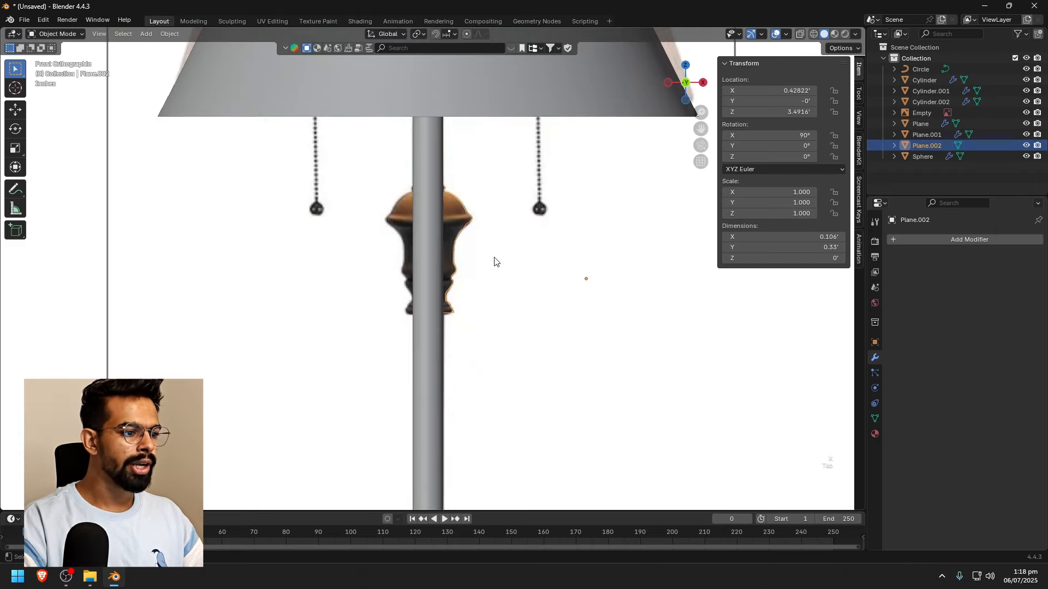
# Add a Screw modifier to the collar profile
pyautogui.scroll(-5, 493, 255)
pyautogui.moveTo(492, 250); pyautogui.dragTo(466, 275, button='middle')
pyautogui.keyDown('shift'); pyautogui.moveTo(450, 331); pyautogui.dragTo(515, 185, button='middle'); pyautogui.keyUp('shift')
pyautogui.scroll(-7, 458, 284)
pyautogui.moveTo(430, 350); pyautogui.dragTo(450, 325, button='middle')
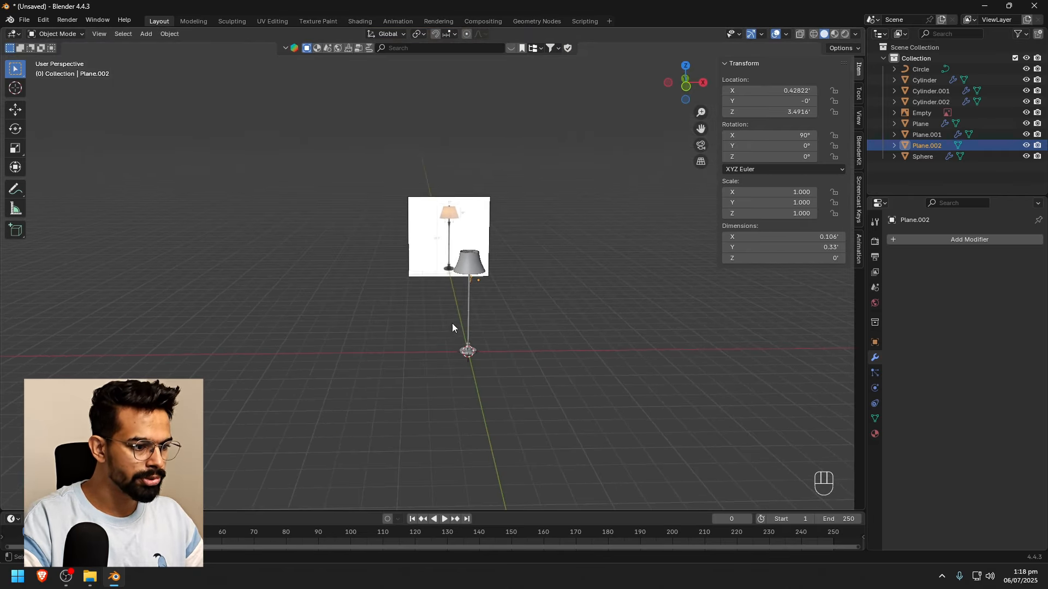
pyautogui.scroll(7, 491, 292)
pyautogui.moveTo(511, 281); pyautogui.dragTo(448, 283, button='middle')
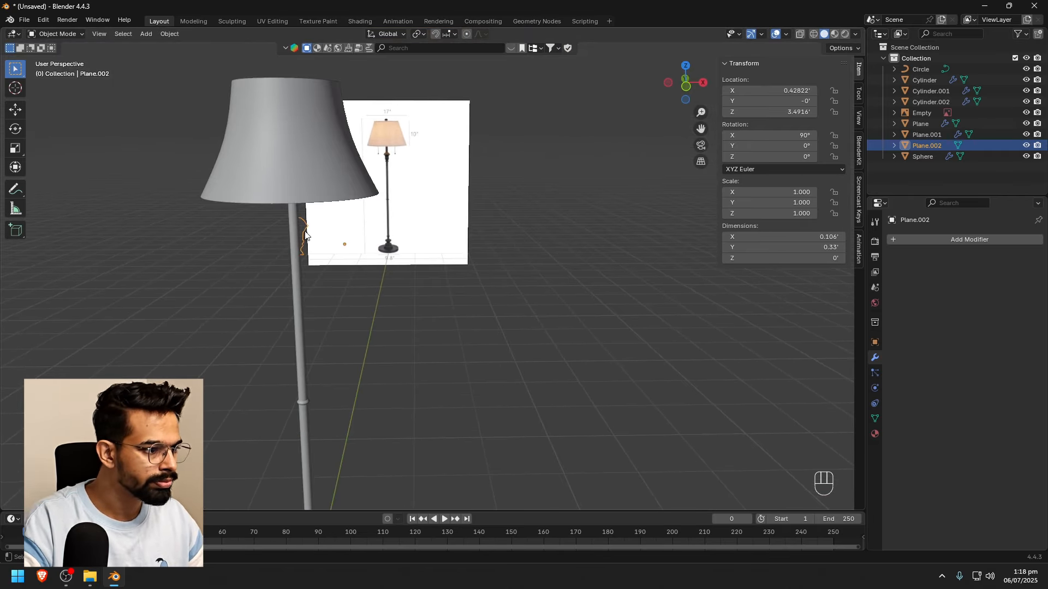
pyautogui.click(977, 240)
pyautogui.write('swc')
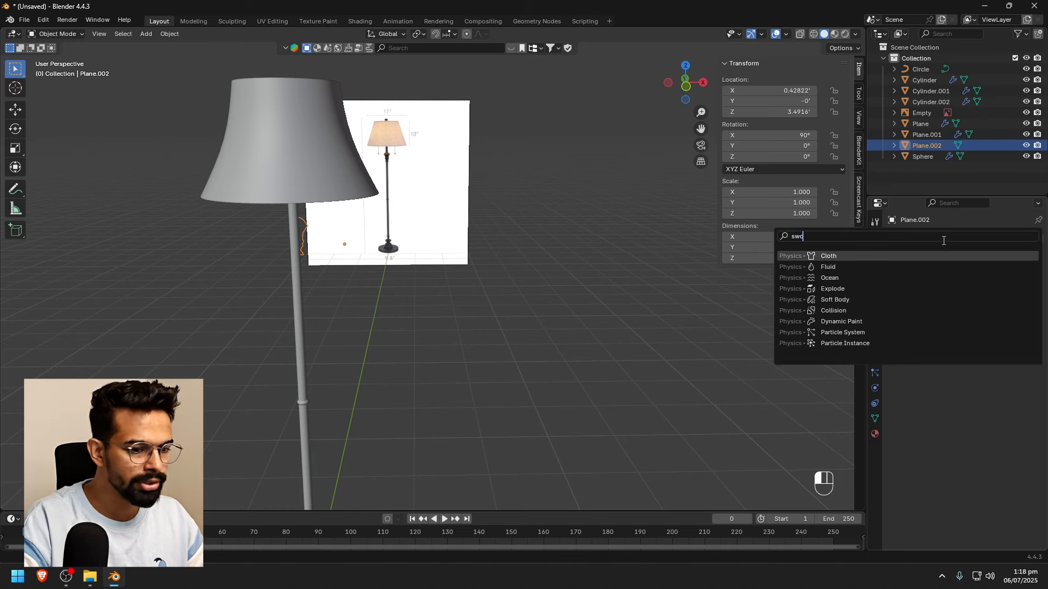
pyautogui.press('BackSpace')
pyautogui.press('BackSpace')
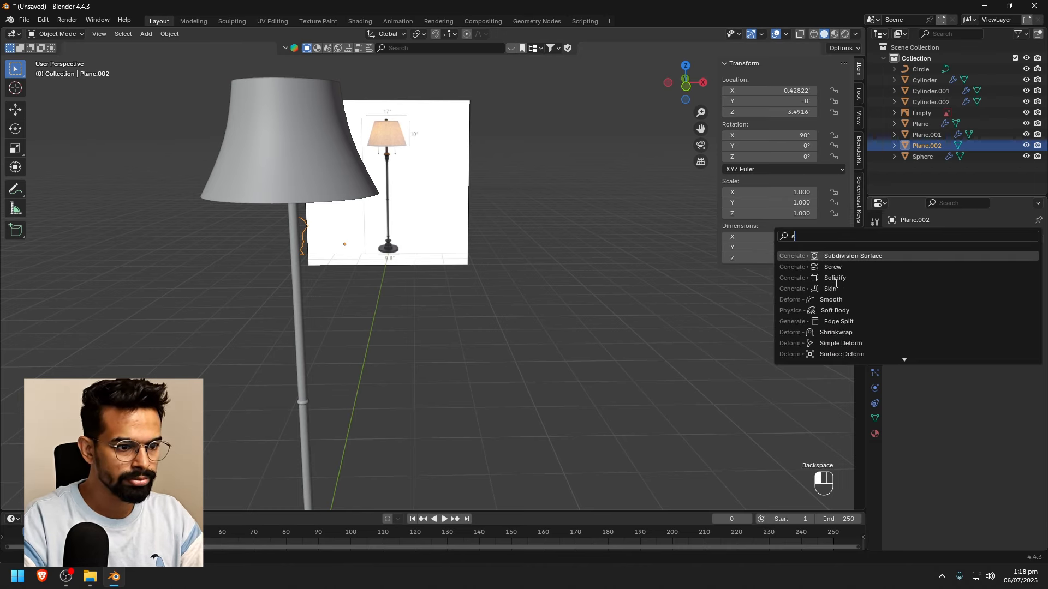
pyautogui.write('cr')
pyautogui.click(861, 257)
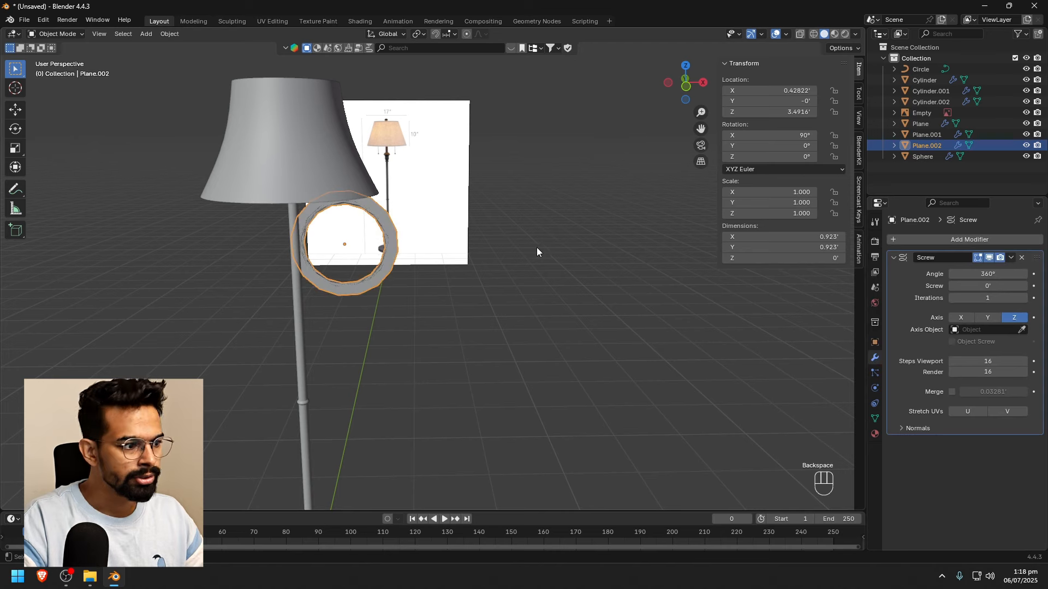
# Set the lamp's pole, Cylinder.001, as the axis object of the collar's Screw modifier
pyautogui.scroll(4, 429, 268)
pyautogui.keyDown('shift'); pyautogui.moveTo(428, 265); pyautogui.dragTo(469, 268, button='middle'); pyautogui.keyUp('shift')
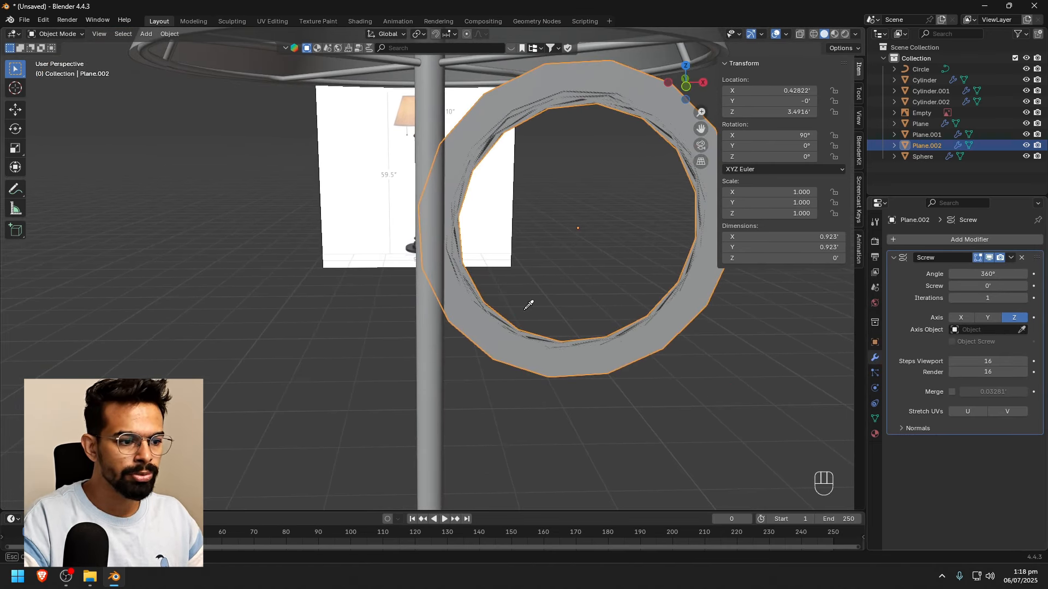
pyautogui.click(431, 350)
pyautogui.click(505, 305)
# Add a Subdivision Surface modifier with viewport level 2 to the collar and apply Shade Auto Smooth
pyautogui.click(427, 199)
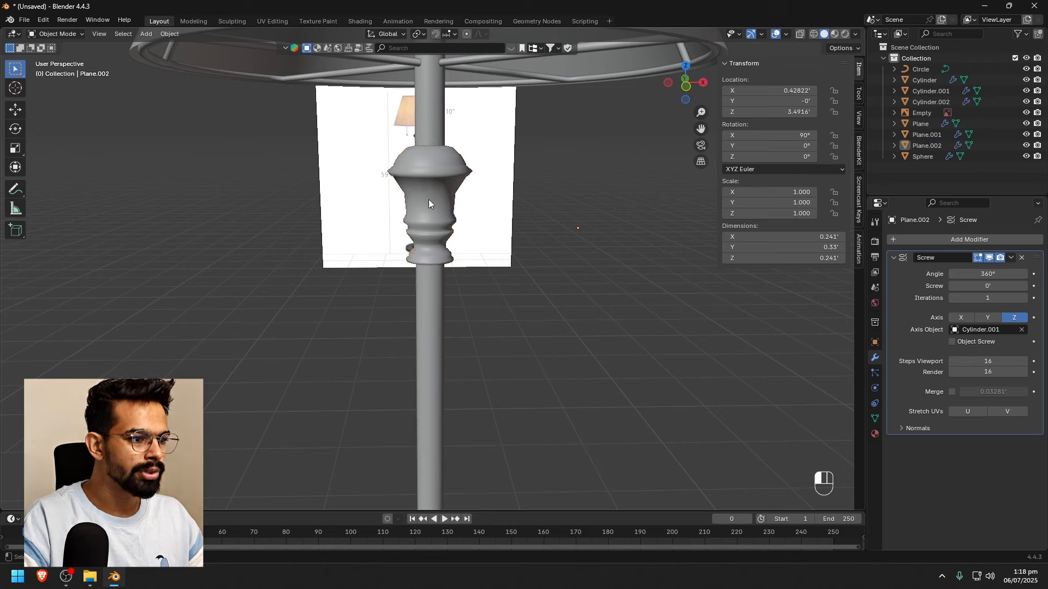
pyautogui.click(941, 239)
pyautogui.click(942, 238)
pyautogui.write('su')
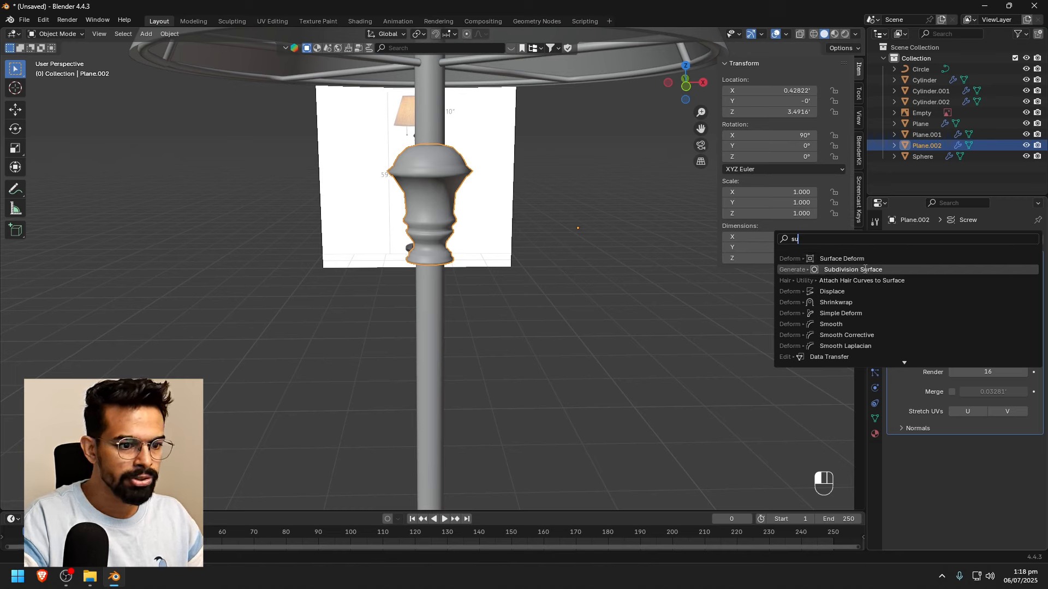
pyautogui.click(865, 270)
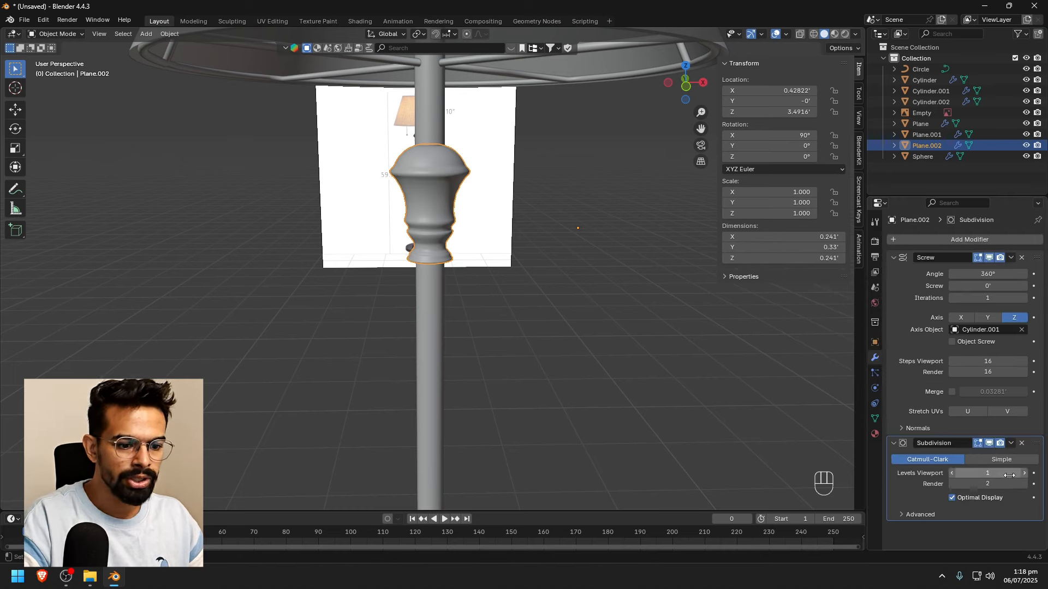
pyautogui.rightClick(427, 178)
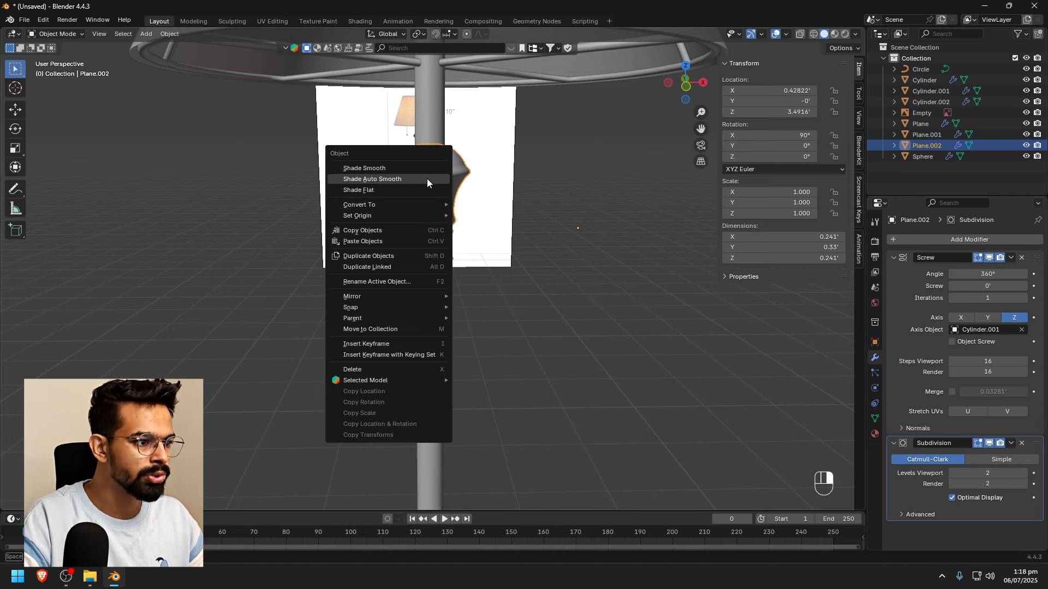
pyautogui.click(392, 179)
pyautogui.click(608, 270)
# Add a UV sphere for the finial and raise it along Z to the top of the shade, at about 4.854'
pyautogui.scroll(-5, 608, 270)
pyautogui.press('KP_1')
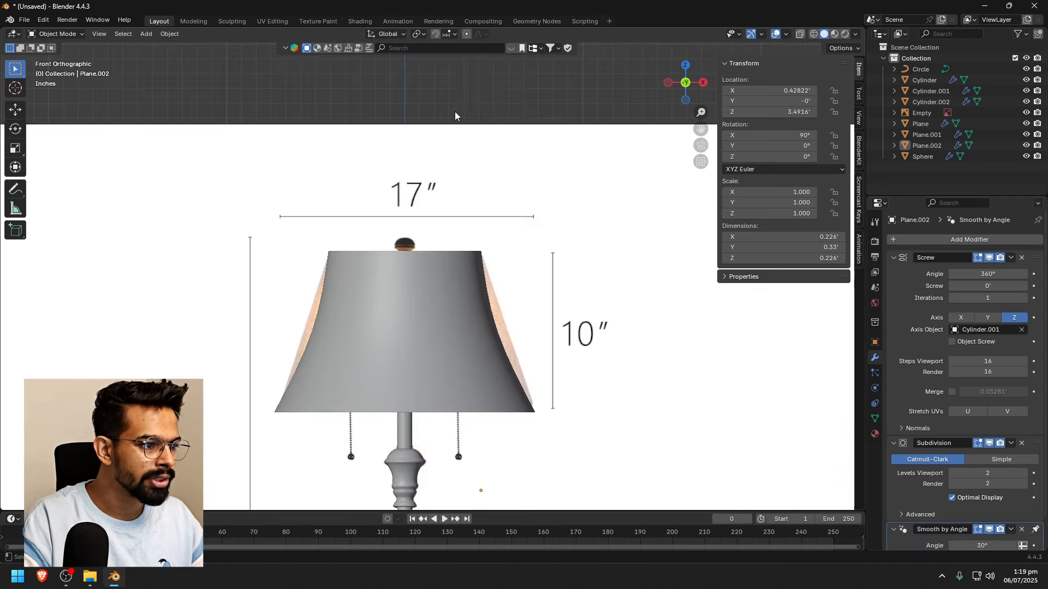
pyautogui.scroll(1, 378, 263)
pyautogui.scroll(2, 378, 263)
pyautogui.keyDown('shift'); pyautogui.moveTo(360, 220); pyautogui.dragTo(406, 228, button='middle'); pyautogui.keyUp('shift')
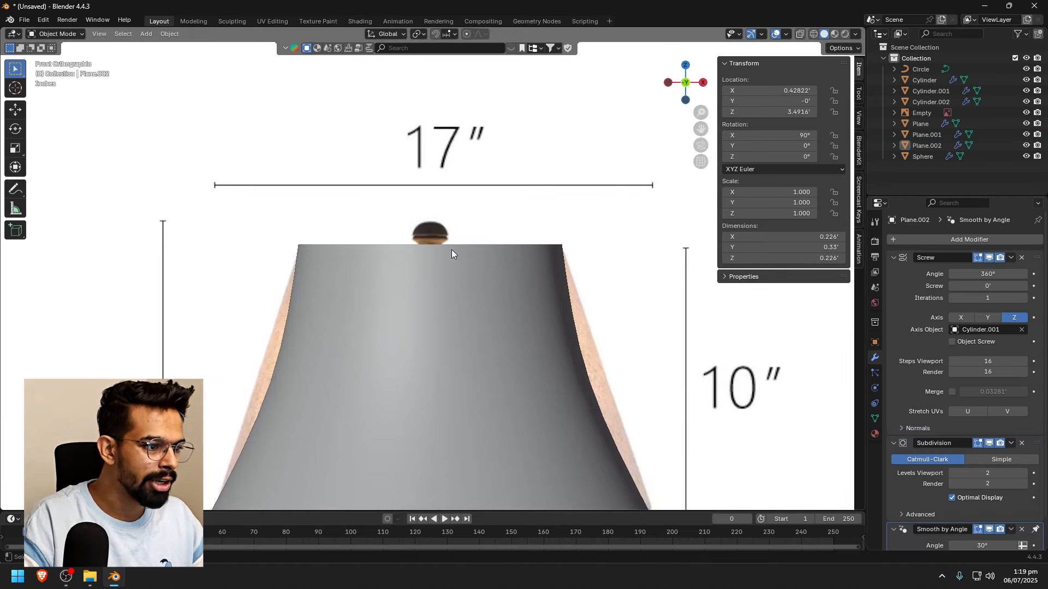
pyautogui.hotkey('shift', 'a')
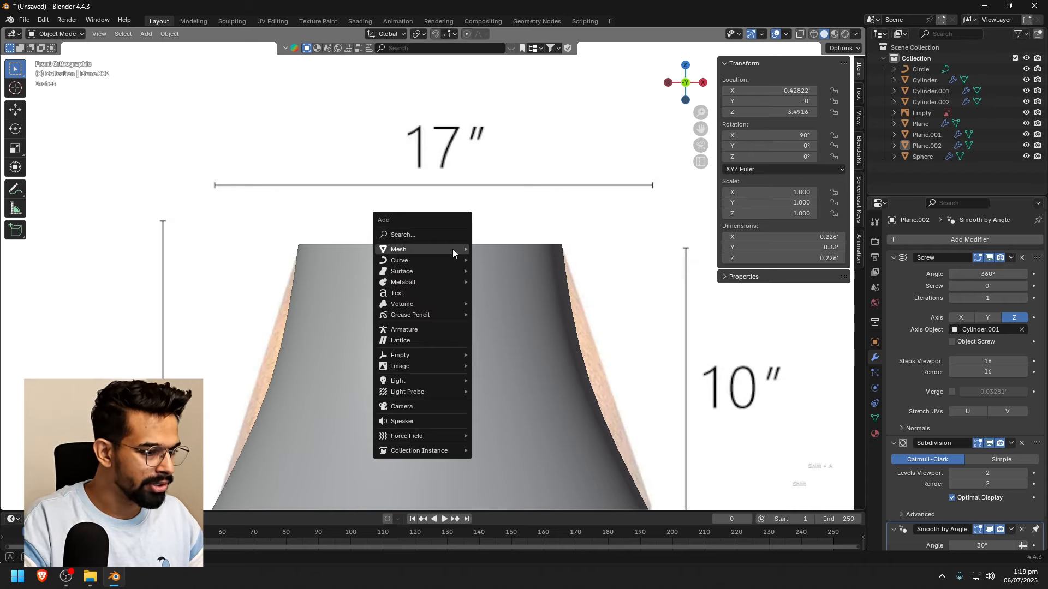
pyautogui.moveTo(453, 249)
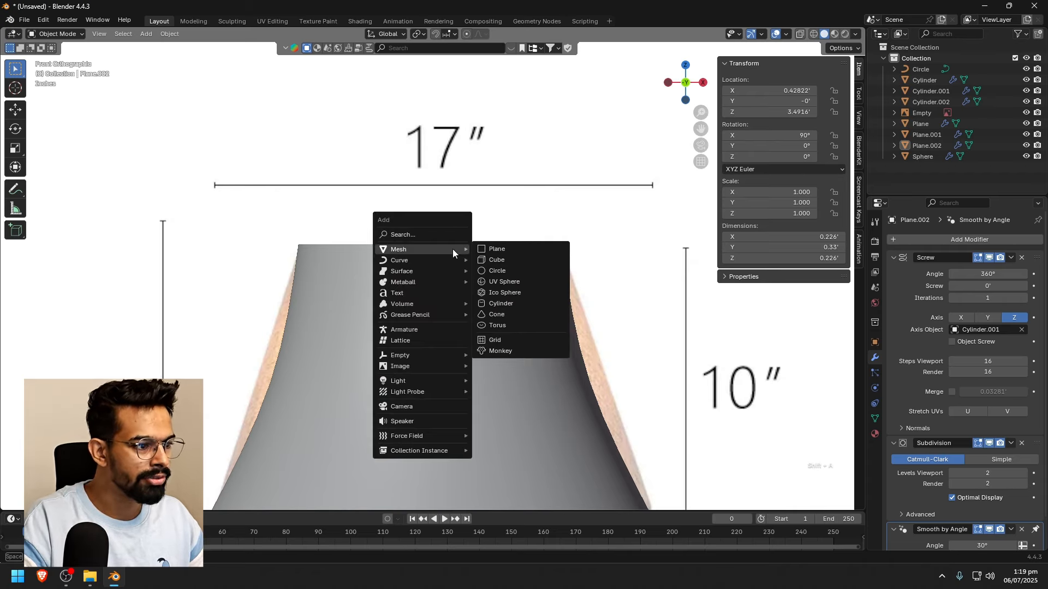
pyautogui.click(509, 282)
pyautogui.scroll(-8, 529, 283)
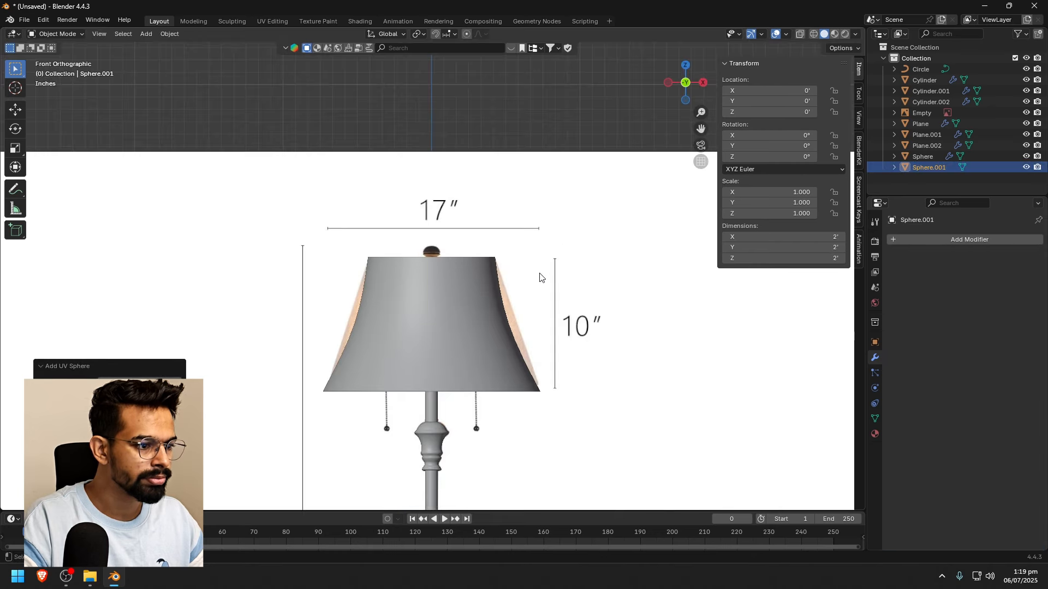
pyautogui.press('g')
pyautogui.press('z')
pyautogui.press('z')
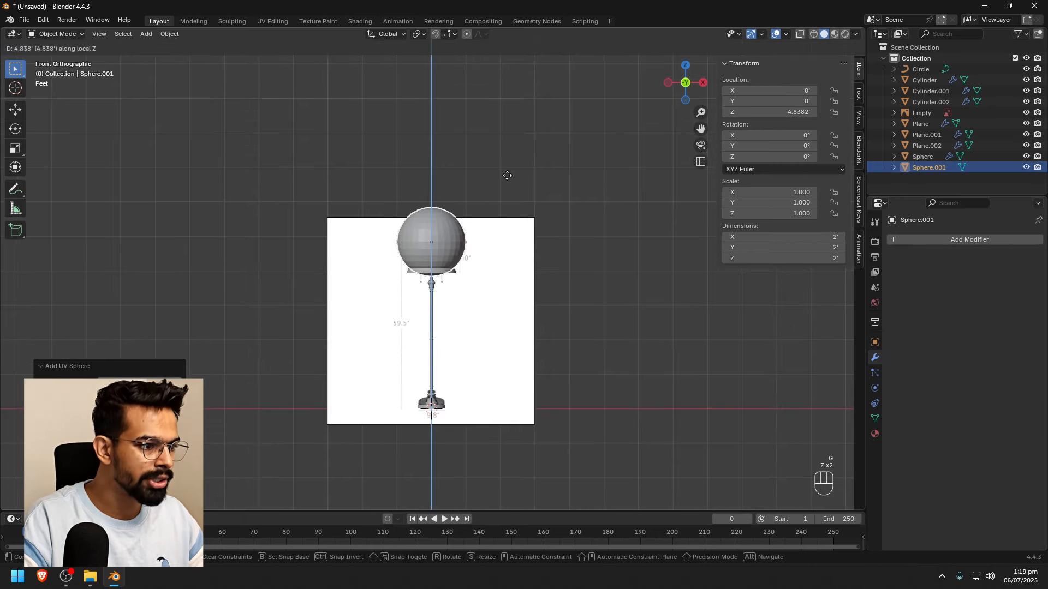
pyautogui.click(502, 175)
# Scale the sphere down to about 0.114' across and shift it along Z to about 4.8585' to match the reference finial
pyautogui.scroll(7, 471, 213)
pyautogui.scroll(1, 470, 213)
pyautogui.press('s')
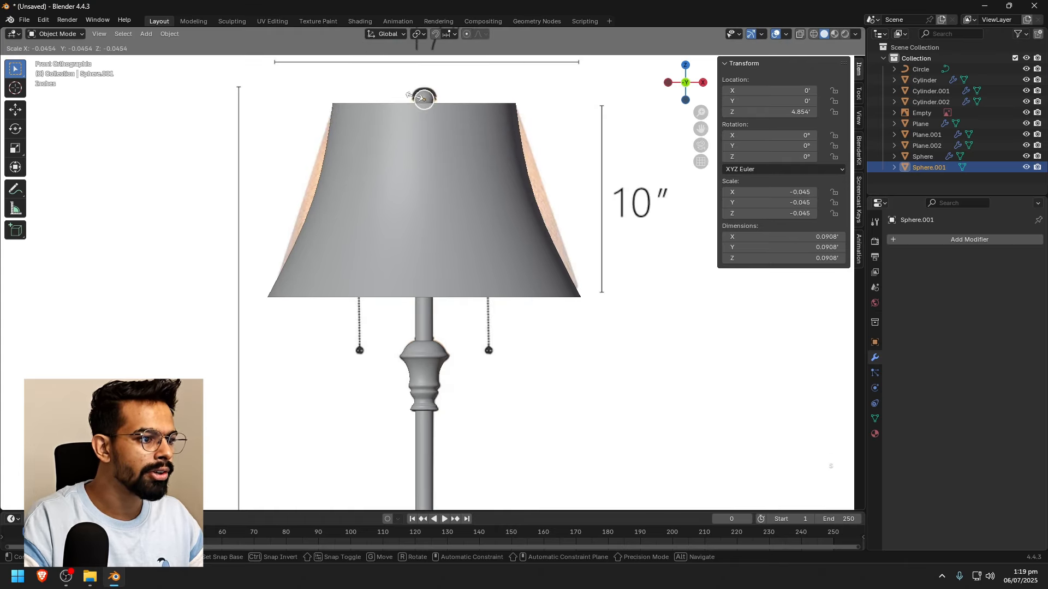
pyautogui.click(423, 100)
pyautogui.scroll(3, 480, 241)
pyautogui.press('g')
pyautogui.press('z')
pyautogui.press('z')
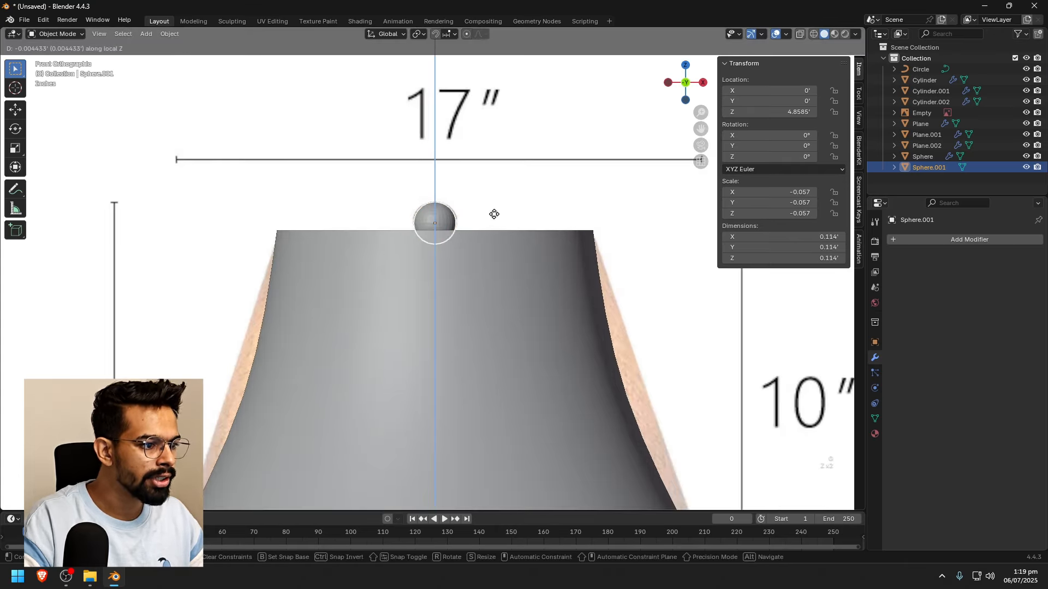
pyautogui.click(519, 205)
# Apply Shade Auto Smooth to the finial sphere and lower it along Z to about 4.8267'
pyautogui.moveTo(519, 205); pyautogui.dragTo(556, 274, button='middle')
pyautogui.press('KP_Decimal')
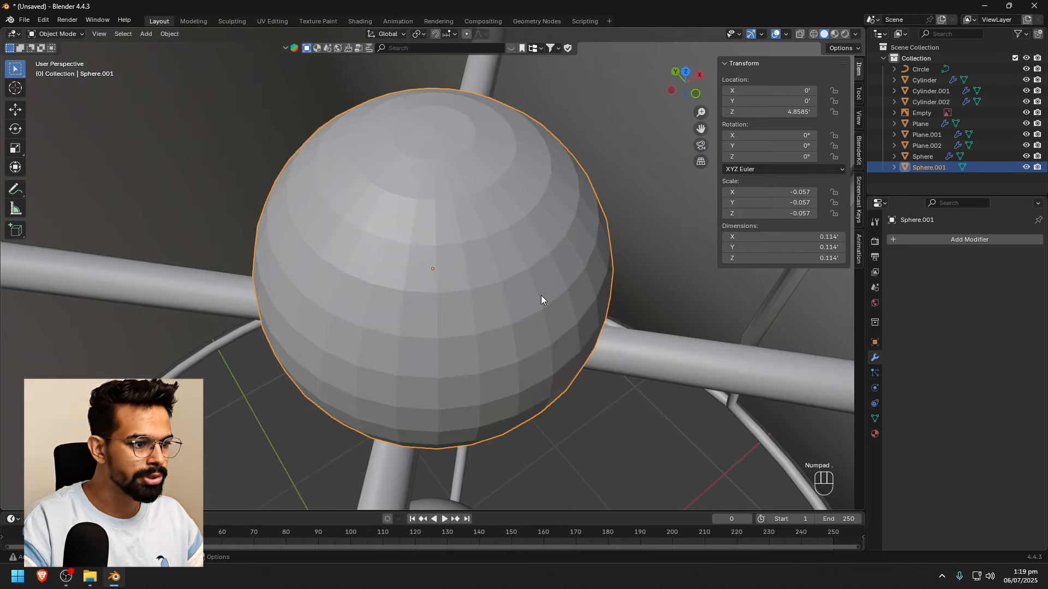
pyautogui.scroll(-5, 541, 296)
pyautogui.moveTo(540, 290); pyautogui.dragTo(515, 225, button='middle')
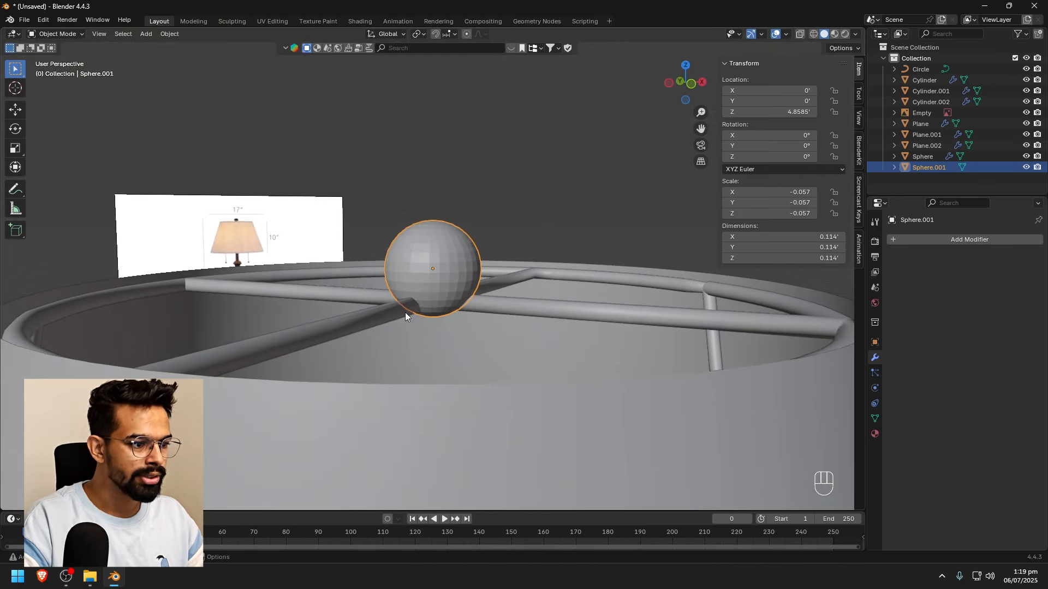
pyautogui.rightClick(441, 260)
pyautogui.click(382, 262)
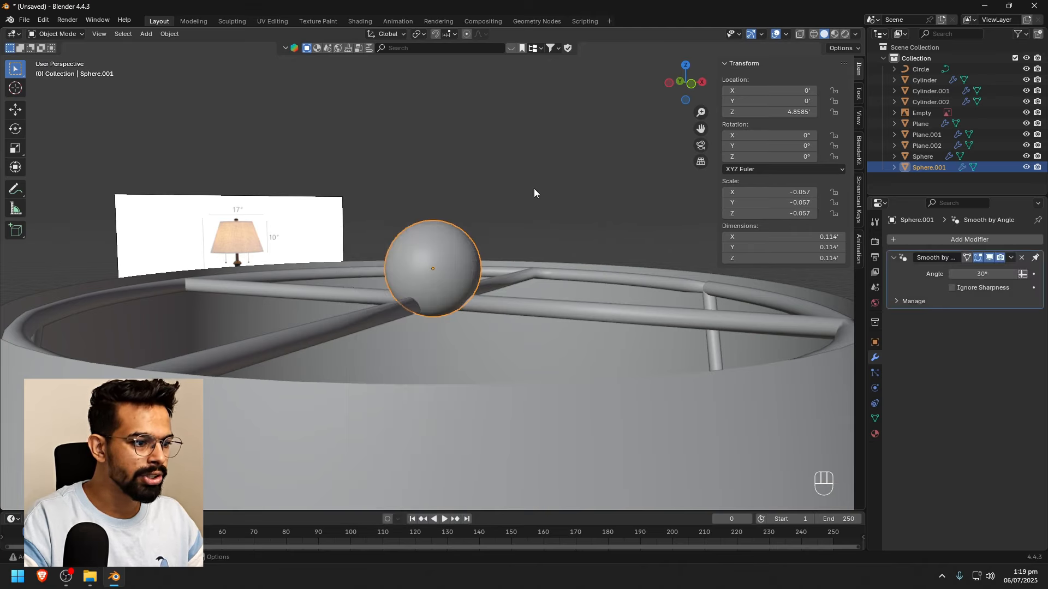
pyautogui.click(534, 188)
pyautogui.scroll(-3, 460, 237)
pyautogui.scroll(-8, 460, 238)
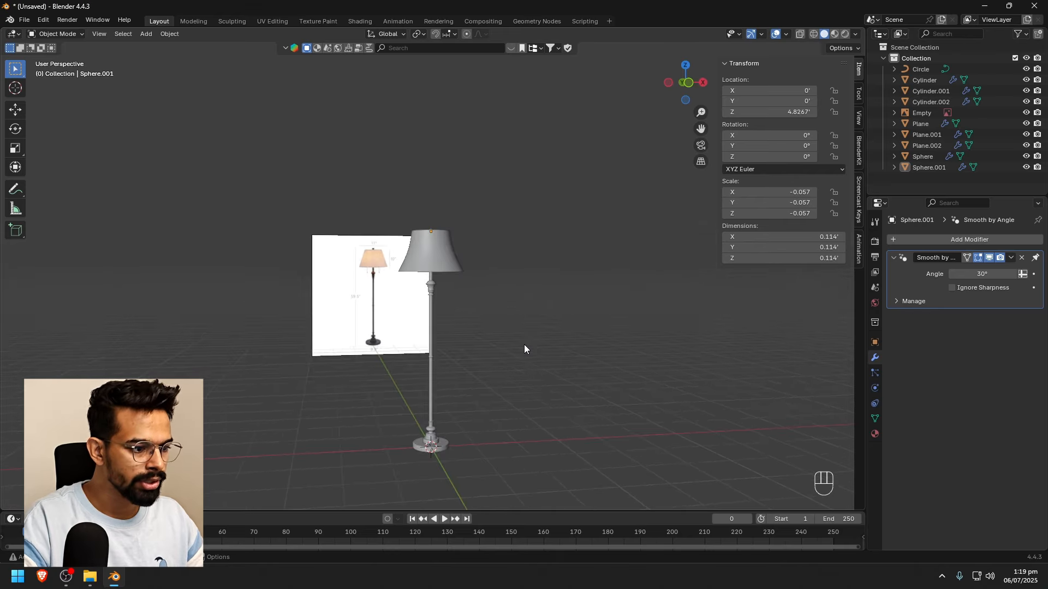
# Examine the reference image up close and compare it with the modelled lamp
pyautogui.scroll(2, 525, 345)
pyautogui.moveTo(532, 344)
pyautogui.mouseDown(button='middle')
pyautogui.moveTo(545, 349)
pyautogui.moveTo(499, 295)
pyautogui.moveTo(522, 331)
pyautogui.mouseUp(button='middle')
pyautogui.moveTo(236, 189); pyautogui.dragTo(498, 255, button='middle')
pyautogui.click(333, 238)
pyautogui.press('KP_Decimal')
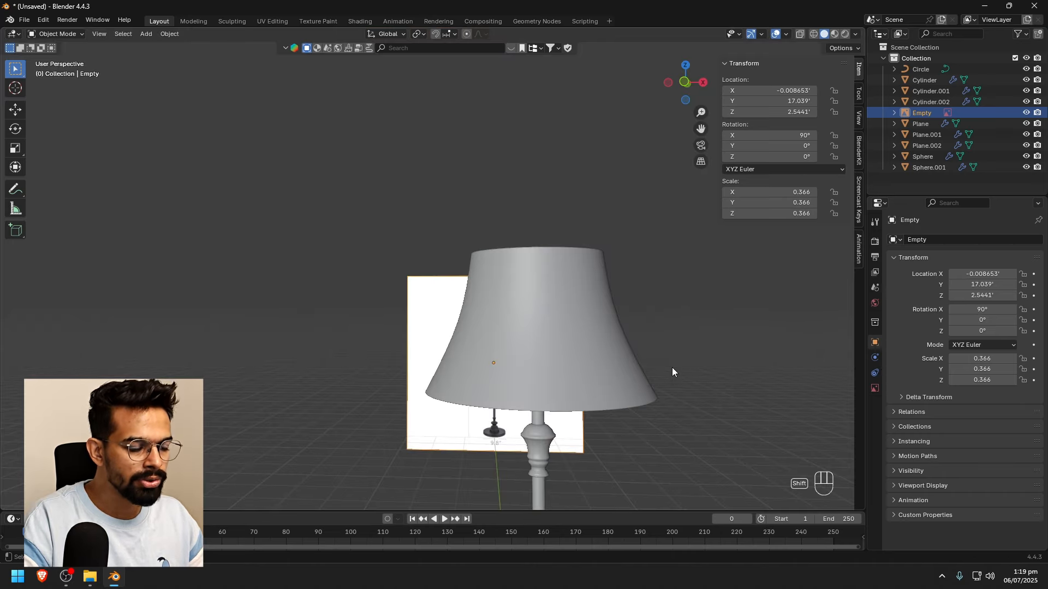
pyautogui.keyDown('shift'); pyautogui.moveTo(672, 368); pyautogui.dragTo(615, 336, button='middle'); pyautogui.keyUp('shift')
pyautogui.scroll(2, 537, 335)
pyautogui.scroll(-1, 542, 330)
pyautogui.moveTo(541, 330); pyautogui.dragTo(571, 304, button='middle')
# Inspect the pole and the short cylinder at its upper end from below the shade
pyautogui.click(402, 174)
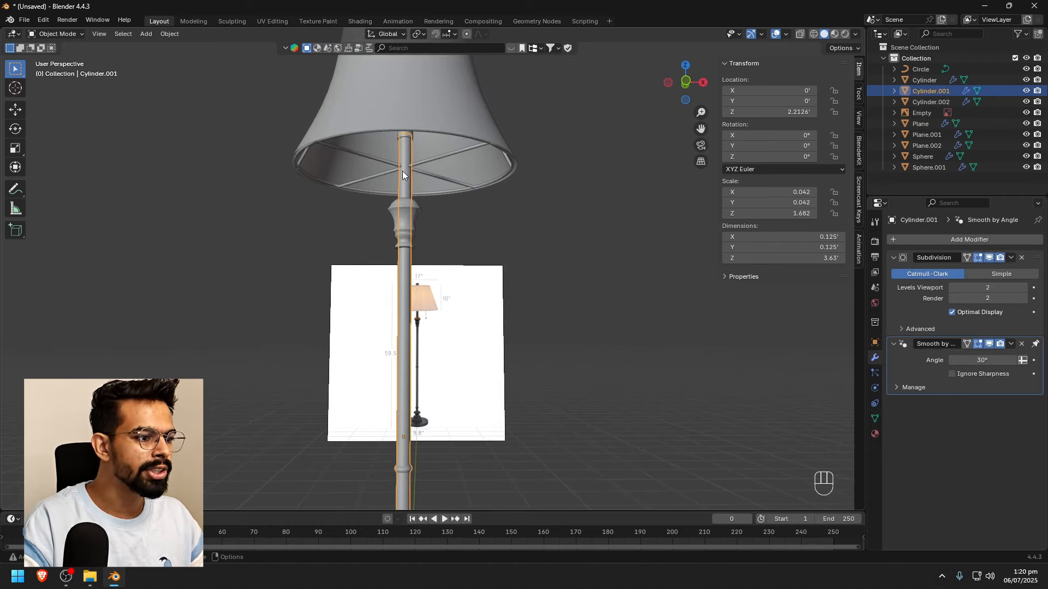
pyautogui.press('KP_Decimal')
pyautogui.moveTo(401, 171); pyautogui.dragTo(432, 155, button='middle')
pyautogui.scroll(3, 431, 131)
pyautogui.keyDown('shift'); pyautogui.moveTo(430, 112); pyautogui.dragTo(428, 323, button='middle'); pyautogui.keyUp('shift')
pyautogui.scroll(2, 421, 216)
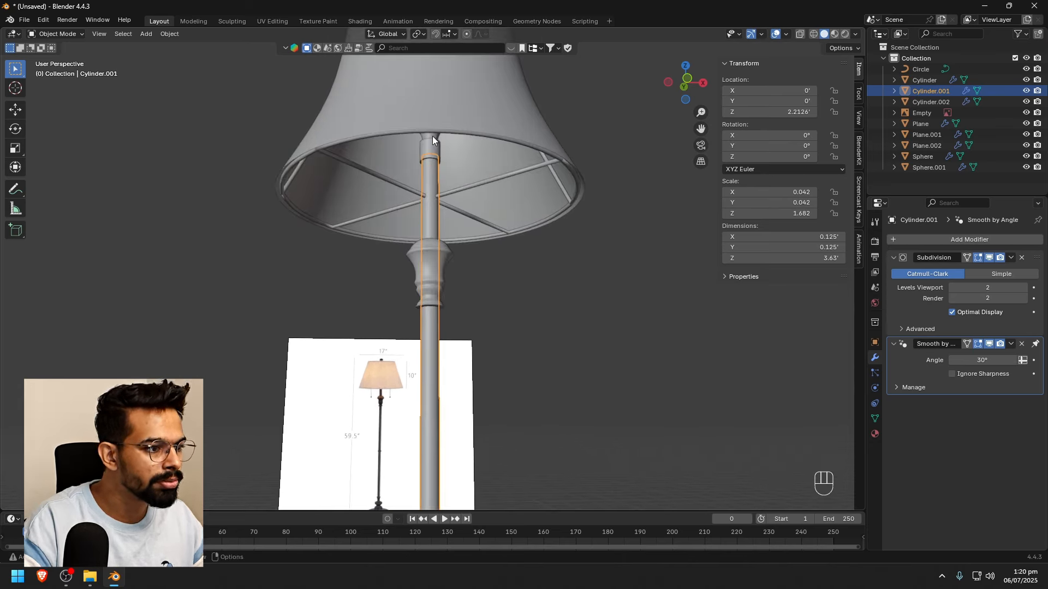
pyautogui.click(425, 148)
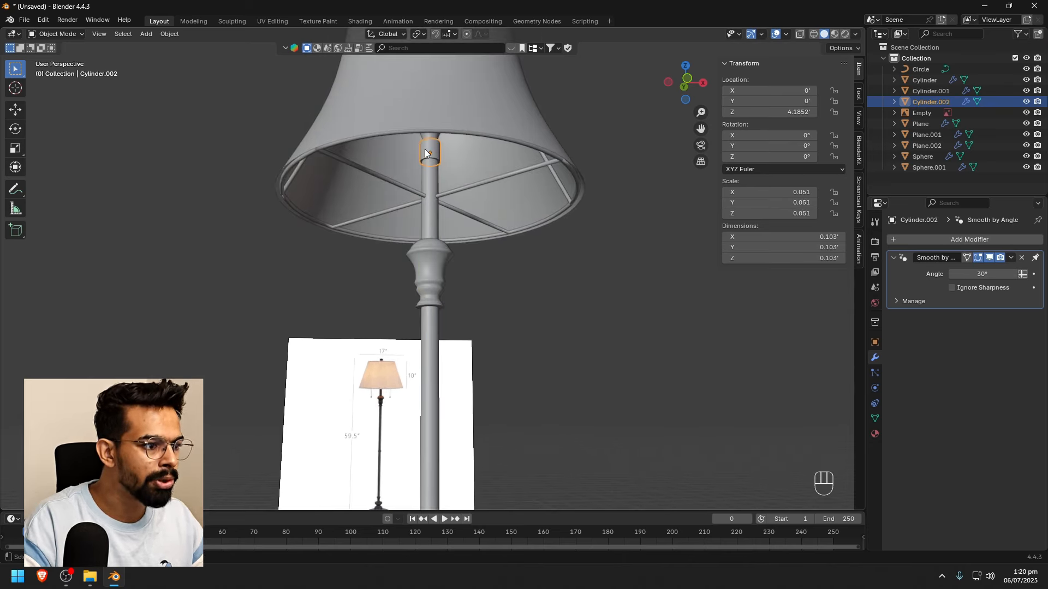
pyautogui.click(428, 176)
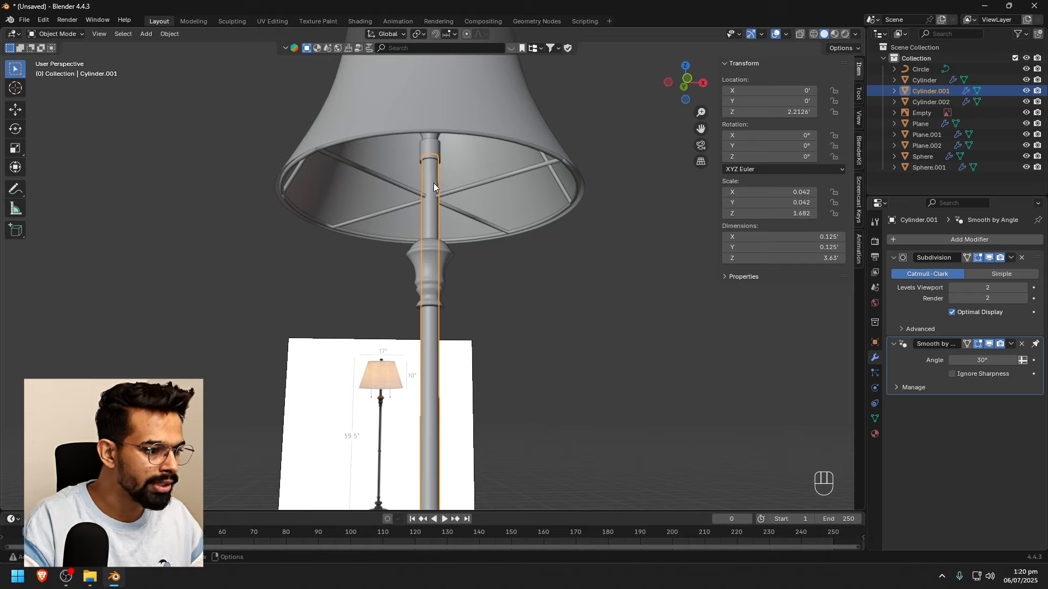
# Add a cylinder and raise it along Z into the shade, at about 4.1937'
pyautogui.hotkey('shift', 'a')
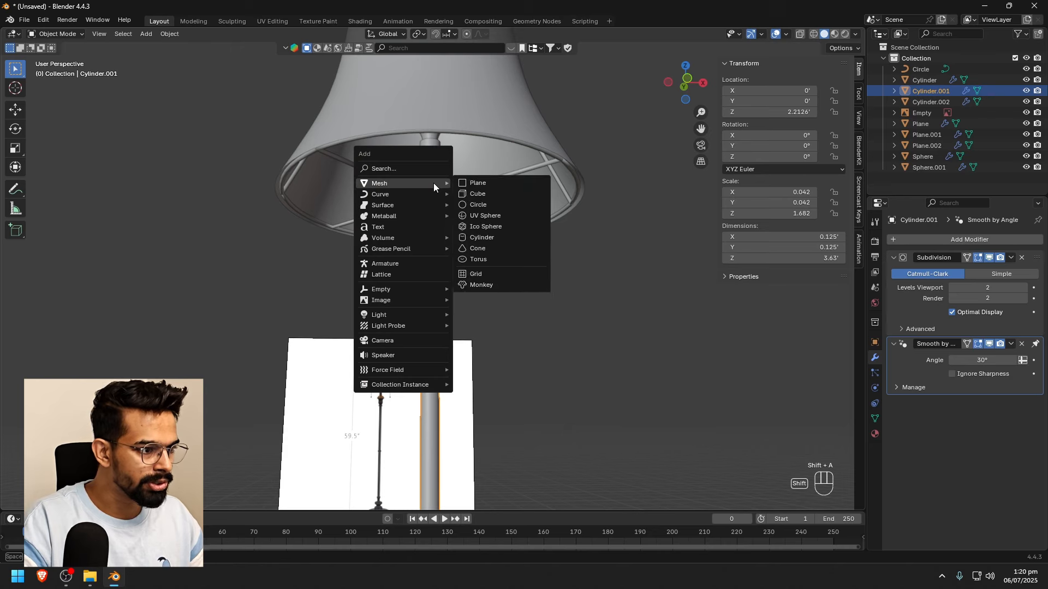
pyautogui.hotkey('shift', 'a')
pyautogui.moveTo(523, 276)
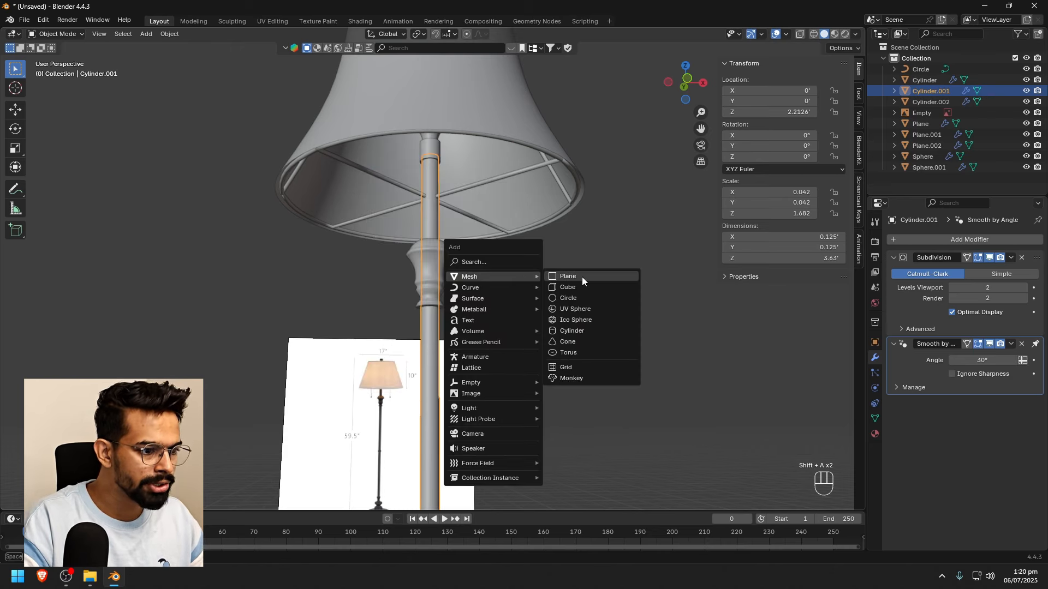
pyautogui.click(578, 332)
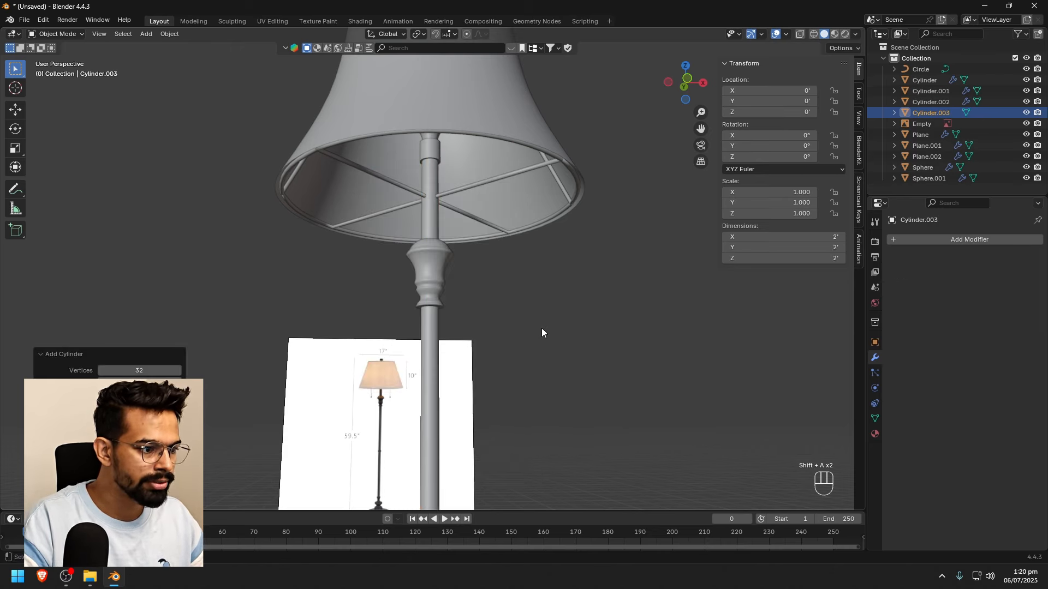
pyautogui.scroll(-6, 541, 329)
pyautogui.press('g')
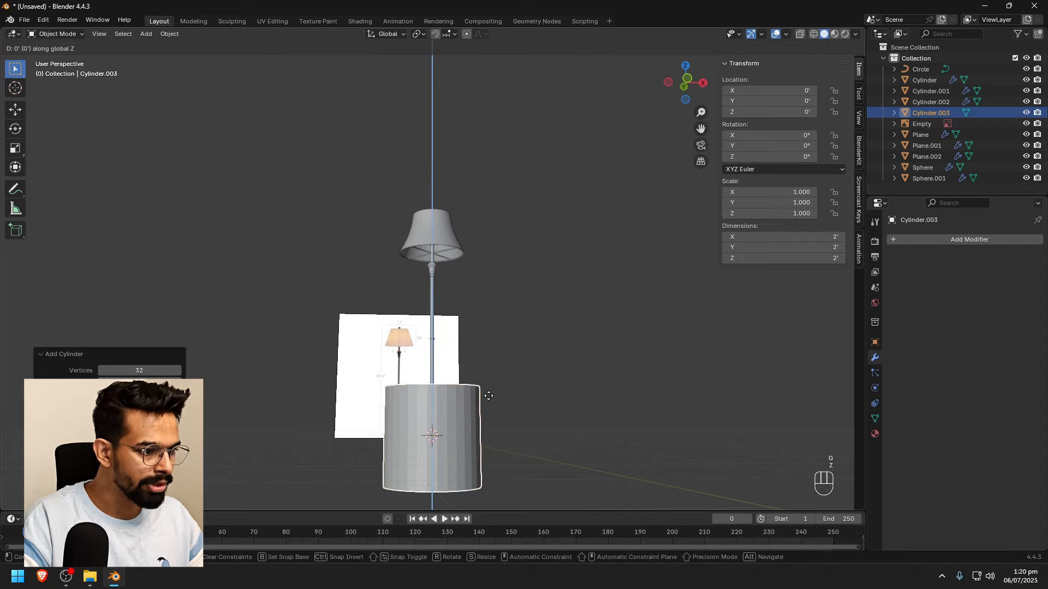
pyautogui.press('z')
pyautogui.press('z')
pyautogui.scroll(3, 465, 231)
# Scale the new cylinder down uniformly to about 0.032' across
pyautogui.press('s')
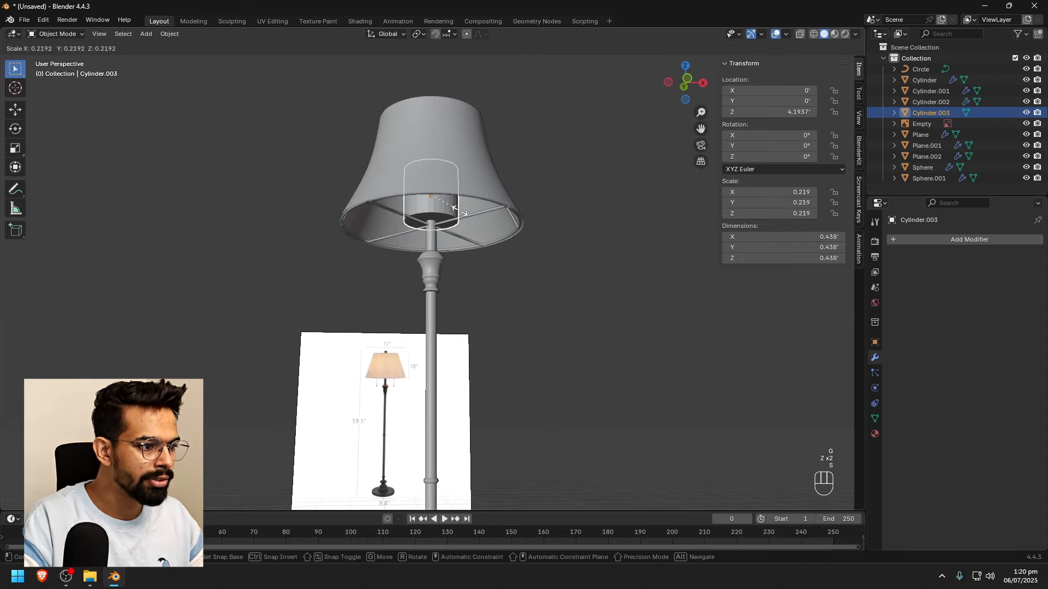
pyautogui.click(438, 199)
pyautogui.scroll(1, 439, 199)
pyautogui.scroll(1, 438, 195)
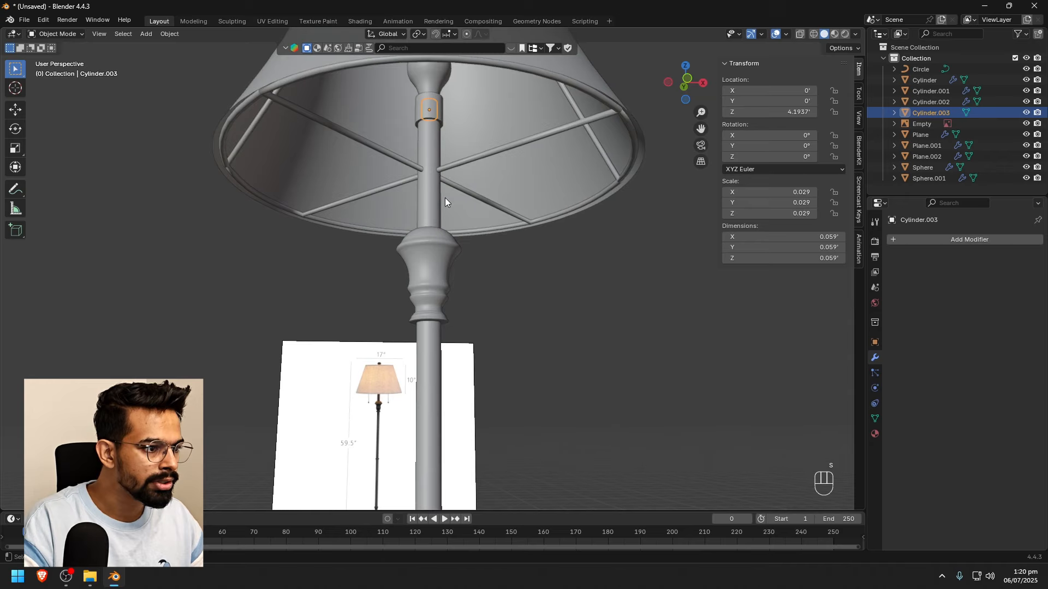
pyautogui.press('s')
pyautogui.click(496, 209)
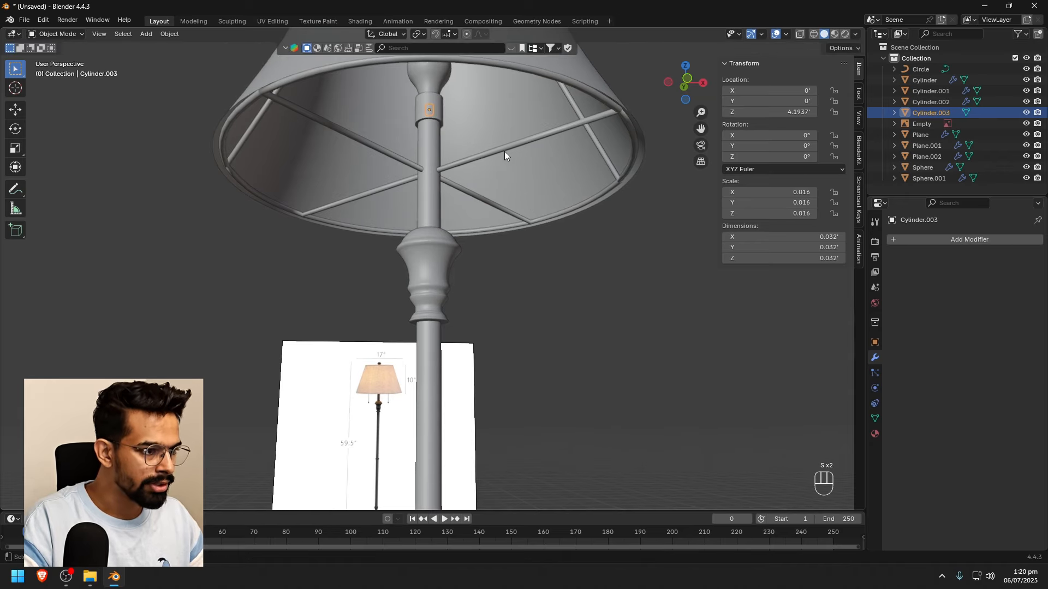
# Position the small cylinder along Z on the pole below the short upper cylinder, at about 4.0577'
pyautogui.press('KP_7')
pyautogui.press('KP_1')
pyautogui.press('g')
pyautogui.press('z')
pyautogui.press('z')
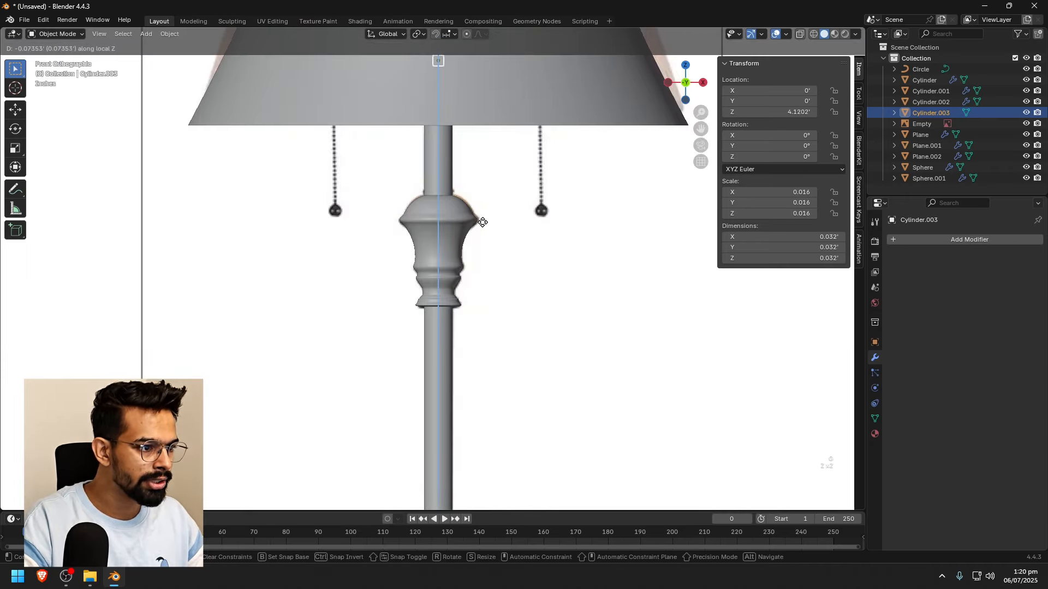
pyautogui.click(484, 259)
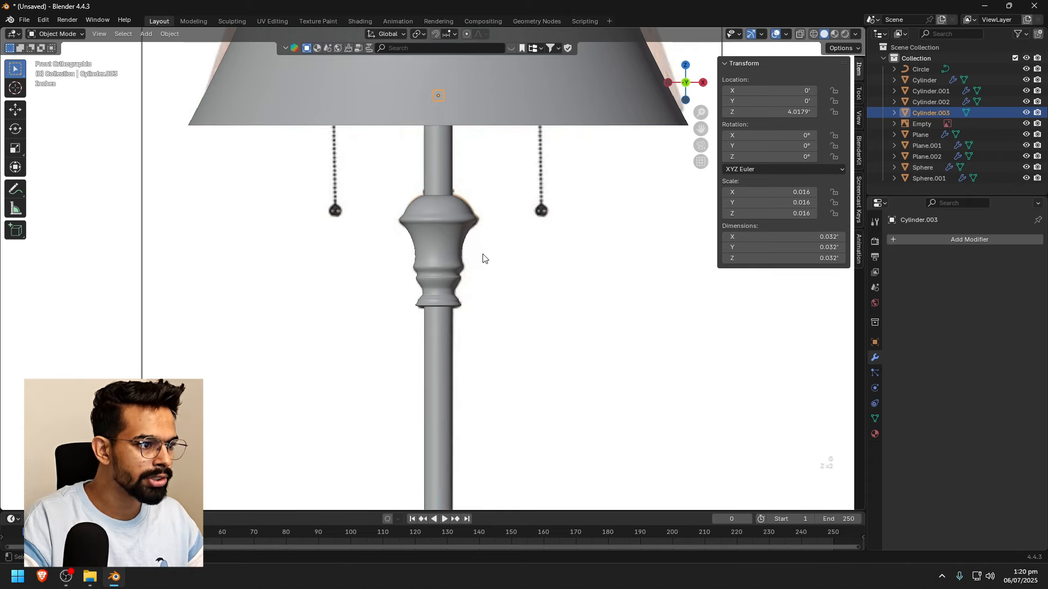
pyautogui.scroll(-2, 529, 242)
pyautogui.moveTo(529, 241); pyautogui.dragTo(498, 230, button='middle')
pyautogui.press('g')
pyautogui.press('z')
pyautogui.press('z')
pyautogui.click(527, 252)
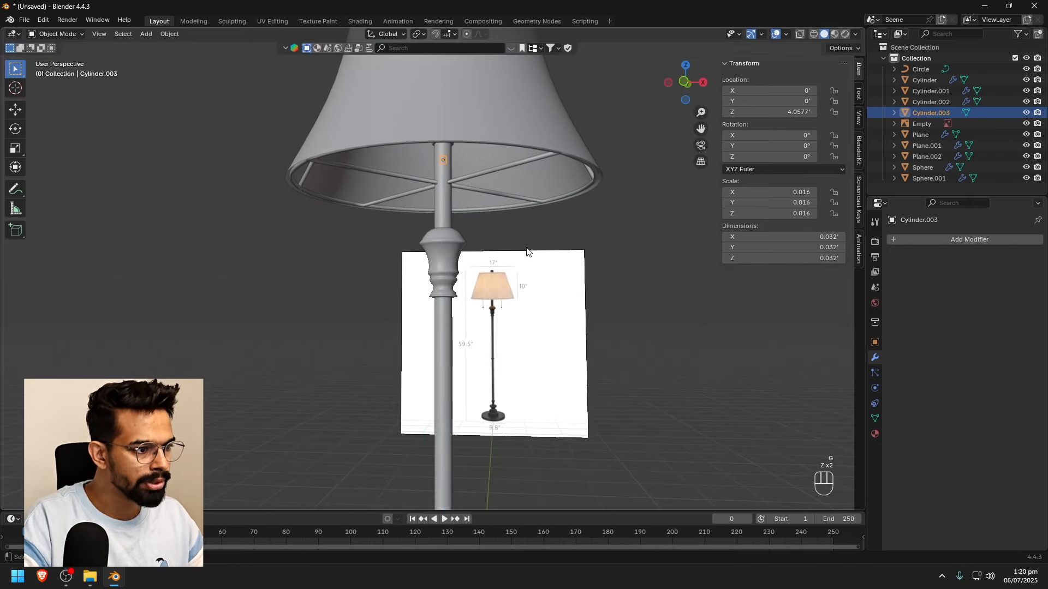
# Rotate the small cylinder 90° about the Y axis so it lies horizontally
pyautogui.press('r')
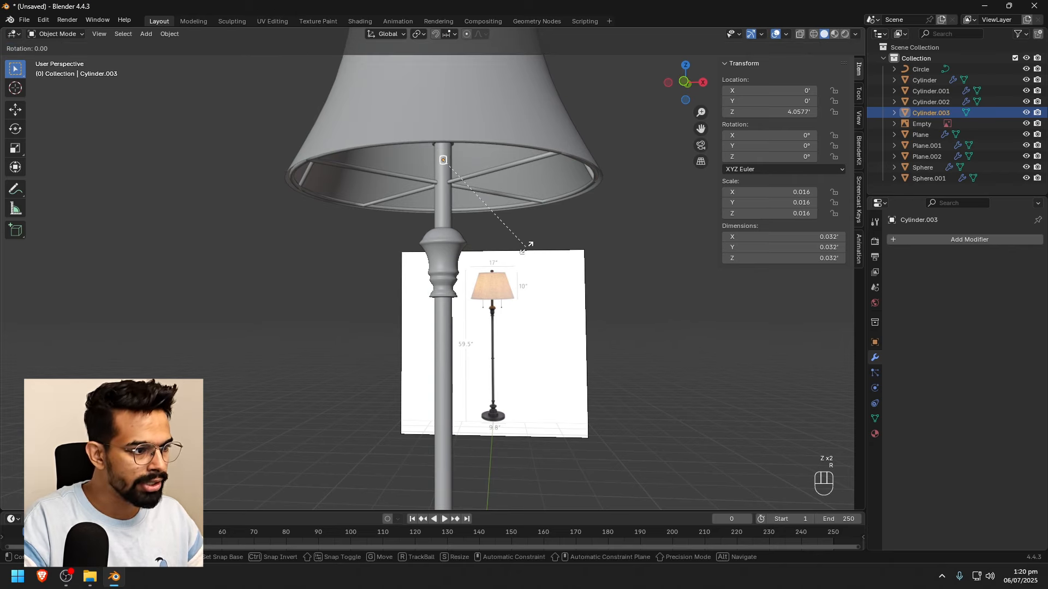
pyautogui.write('y90')
pyautogui.click(530, 243)
# Stretch the horizontal cylinder along its length into a thin crossbar about 0.568' long through the pole
pyautogui.scroll(2, 533, 230)
pyautogui.moveTo(540, 210); pyautogui.dragTo(473, 198, button='middle')
pyautogui.press('s')
pyautogui.press('x')
pyautogui.press('x')
pyautogui.press('z')
pyautogui.press('z')
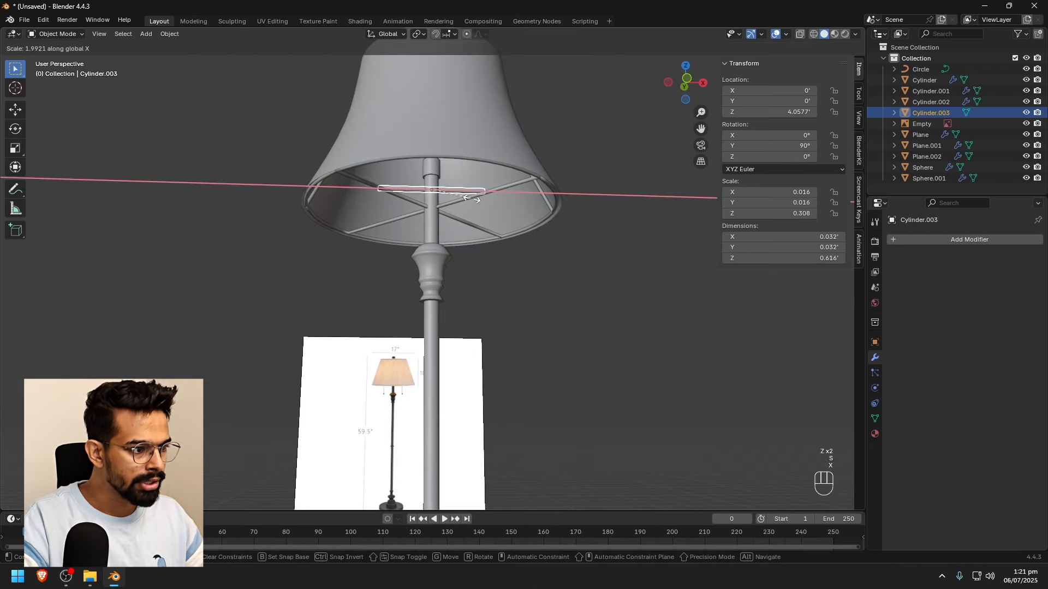
pyautogui.click(468, 199)
pyautogui.click(595, 306)
pyautogui.scroll(-1, 553, 263)
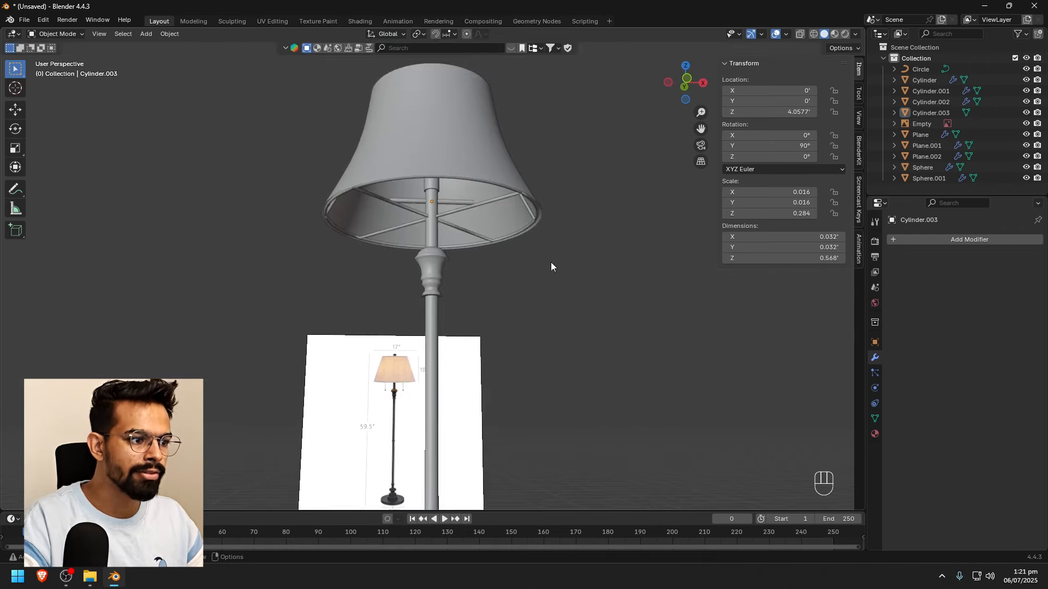
# Apply auto smooth shading to the horizontal crossbar inside the shade with a 30° angle
pyautogui.moveTo(551, 262); pyautogui.dragTo(501, 269, button='middle')
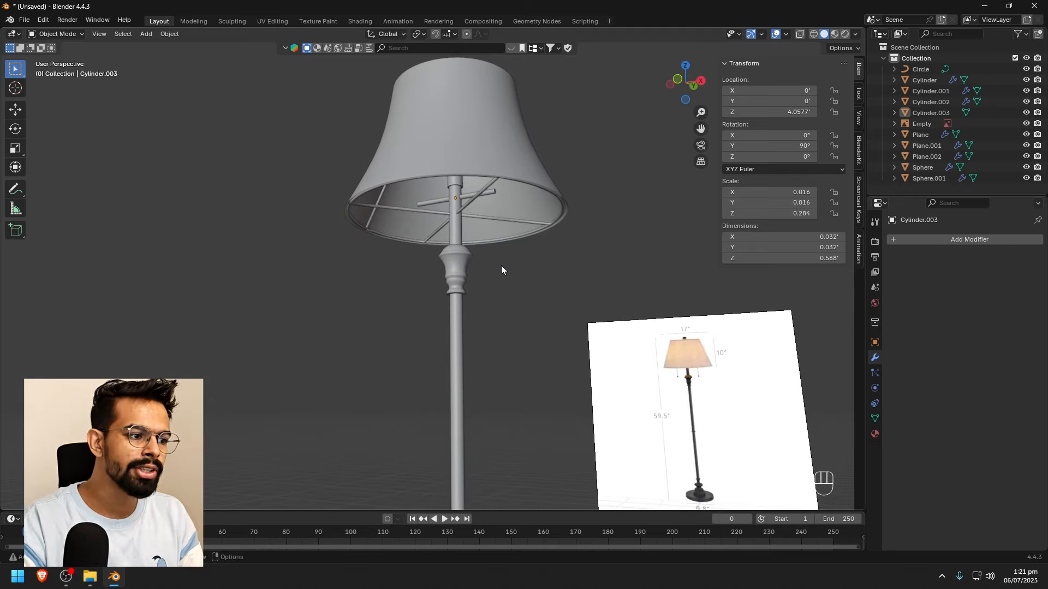
pyautogui.moveTo(500, 268)
pyautogui.mouseDown(button='middle')
pyautogui.moveTo(584, 266)
pyautogui.moveTo(491, 266)
pyautogui.mouseUp(button='middle')
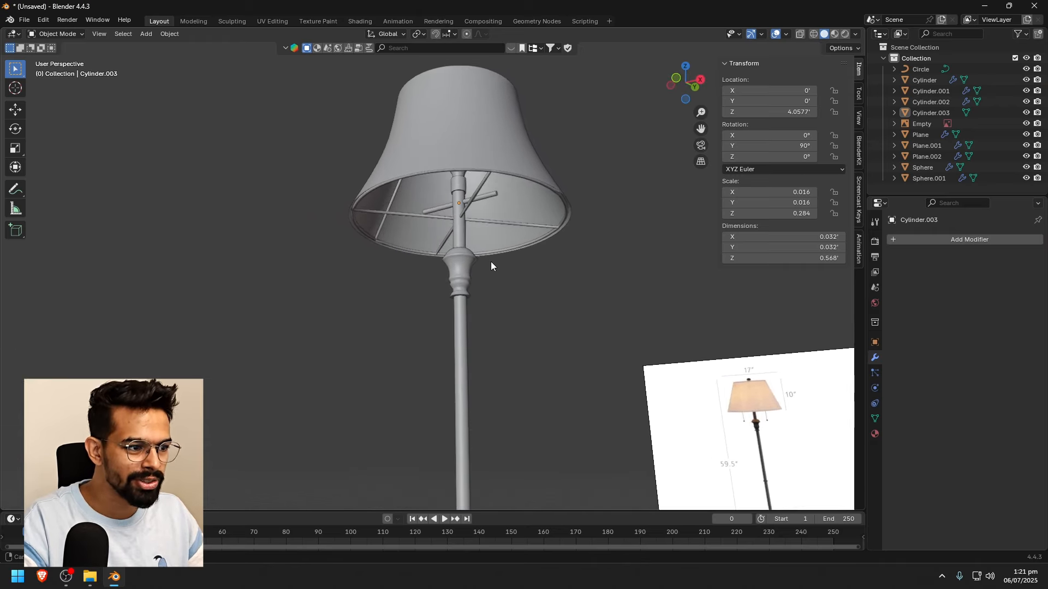
pyautogui.rightClick(490, 195)
pyautogui.click(490, 194)
pyautogui.moveTo(490, 194); pyautogui.dragTo(563, 364, button='middle')
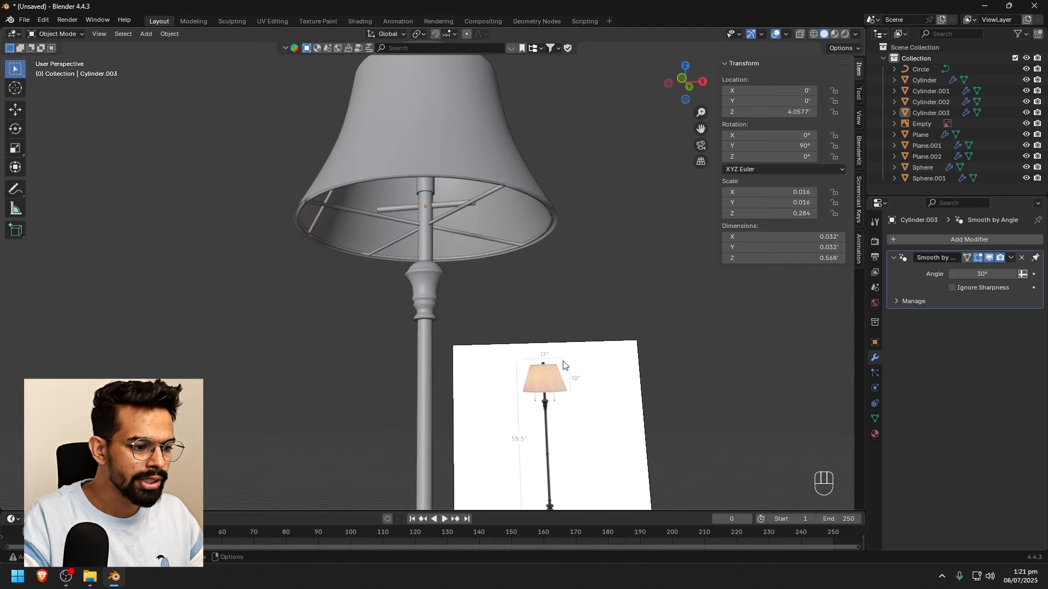
# Examine the beaded pull chains and their end balls below the shade in the reference image
pyautogui.scroll(3, 567, 412)
pyautogui.click(604, 427)
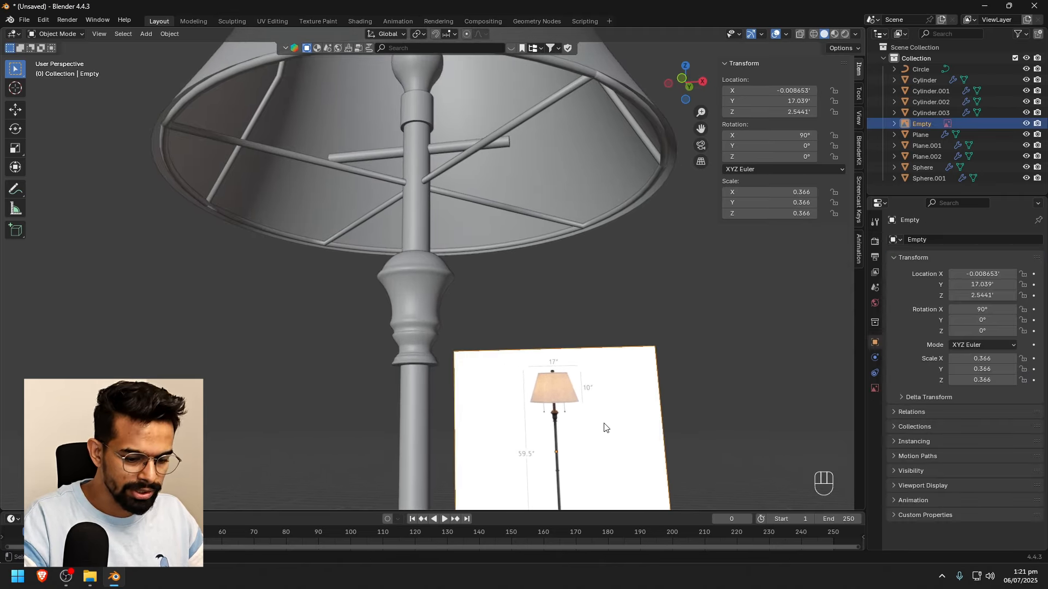
pyautogui.press('KP_Decimal')
pyautogui.scroll(8, 456, 203)
pyautogui.keyDown('shift'); pyautogui.moveTo(491, 117); pyautogui.dragTo(495, 280, button='middle'); pyautogui.keyUp('shift')
pyautogui.scroll(7, 513, 259)
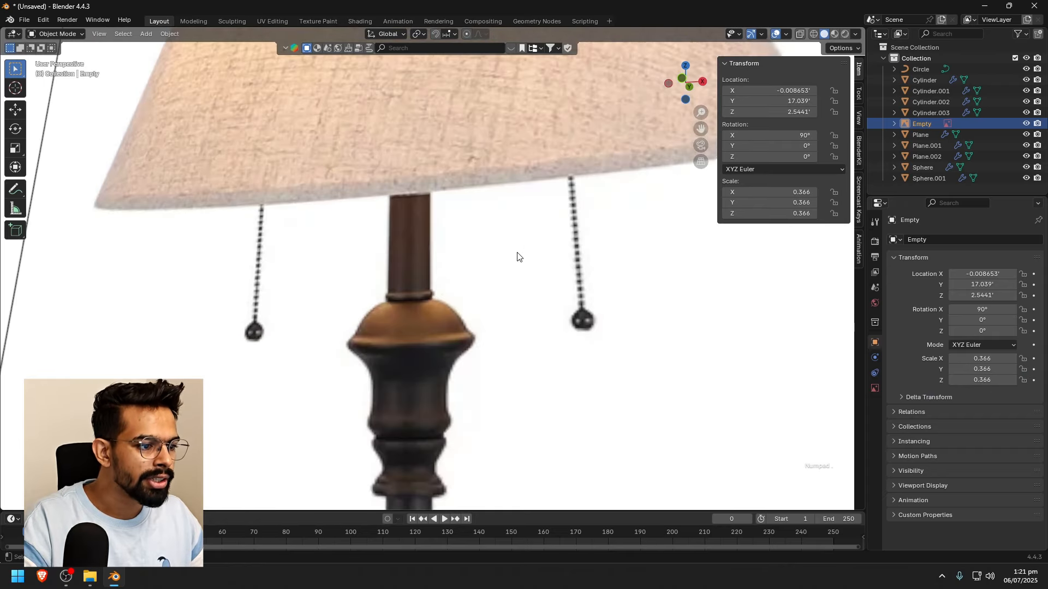
pyautogui.scroll(1, 517, 258)
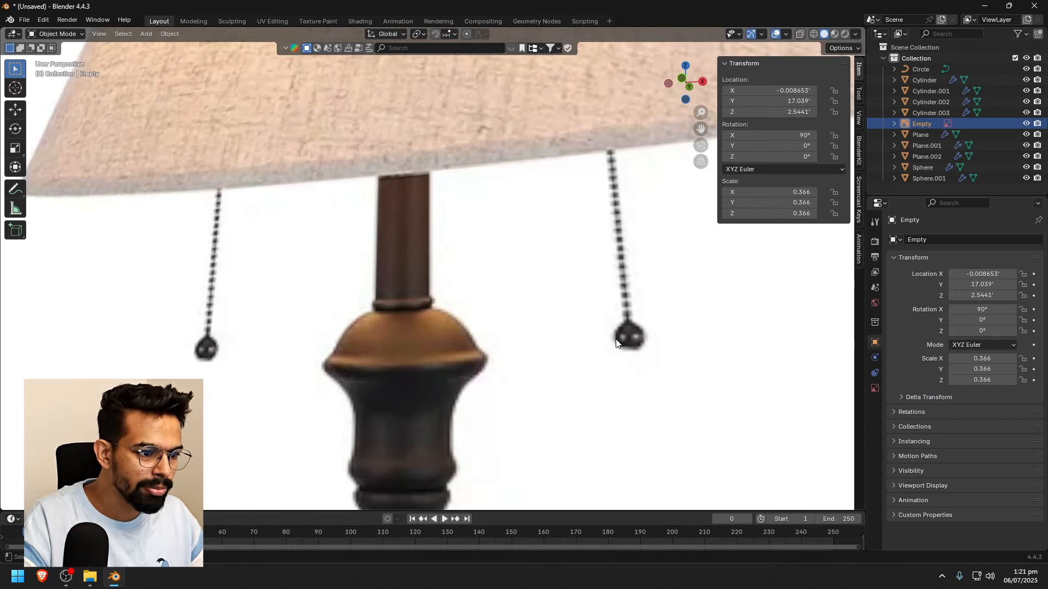
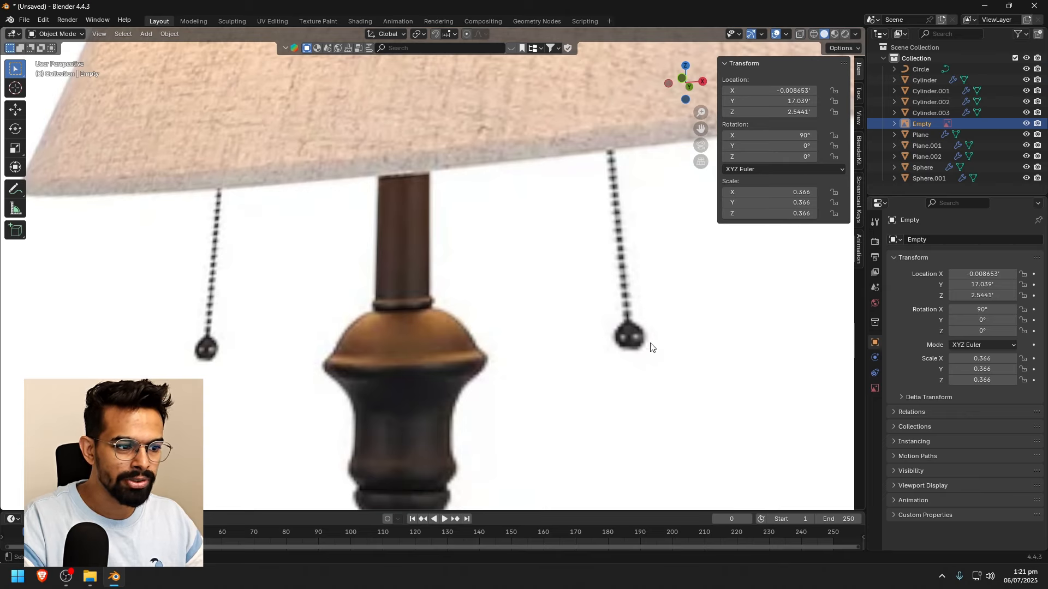
pyautogui.scroll(-5, 544, 302)
pyautogui.scroll(-8, 544, 302)
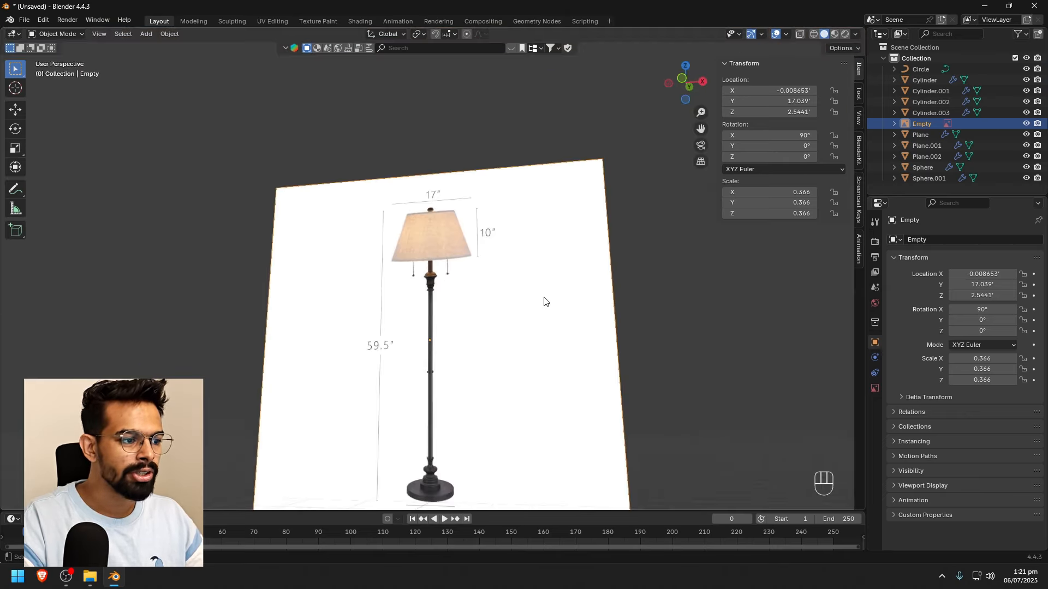
# Add a new cylinder in the front view and move it beside the lamp to about X 4.5293', Z 4.4744'
pyautogui.moveTo(382, 178); pyautogui.dragTo(456, 235, button='middle')
pyautogui.keyDown('alt'); pyautogui.moveTo(522, 221); pyautogui.dragTo(520, 234, button='middle'); pyautogui.keyUp('alt')
pyautogui.scroll(5, 546, 267)
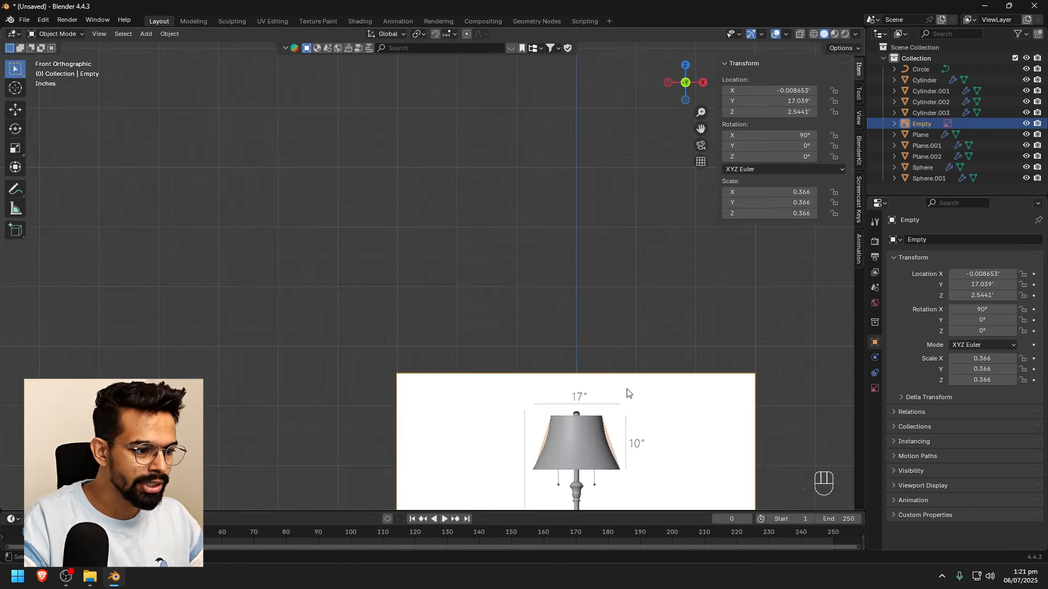
pyautogui.keyDown('shift'); pyautogui.moveTo(617, 336); pyautogui.dragTo(482, 257, button='middle'); pyautogui.keyUp('shift')
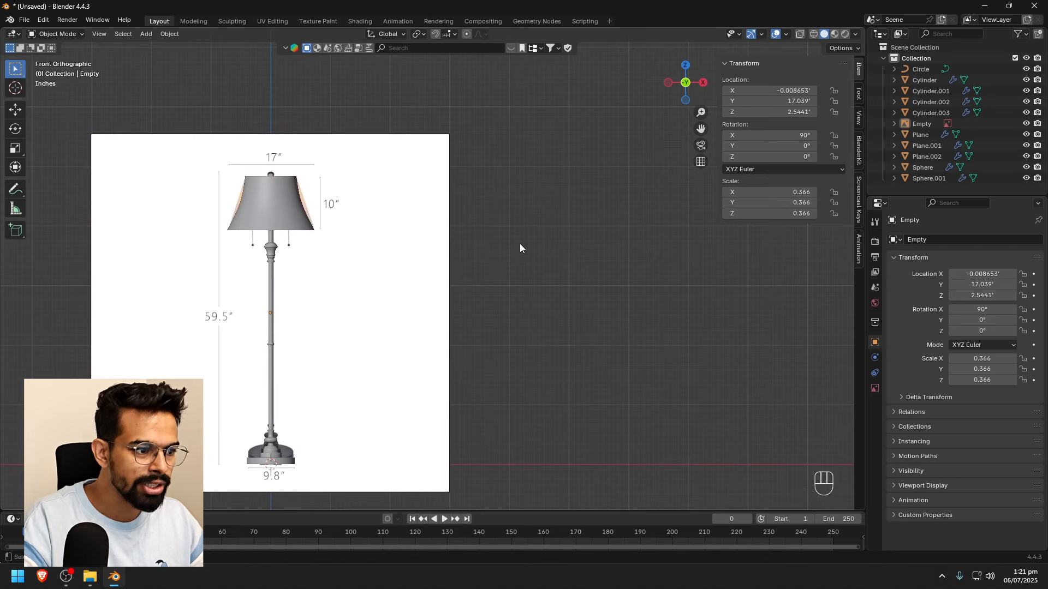
pyautogui.hotkey('shift', 'a')
pyautogui.moveTo(521, 207)
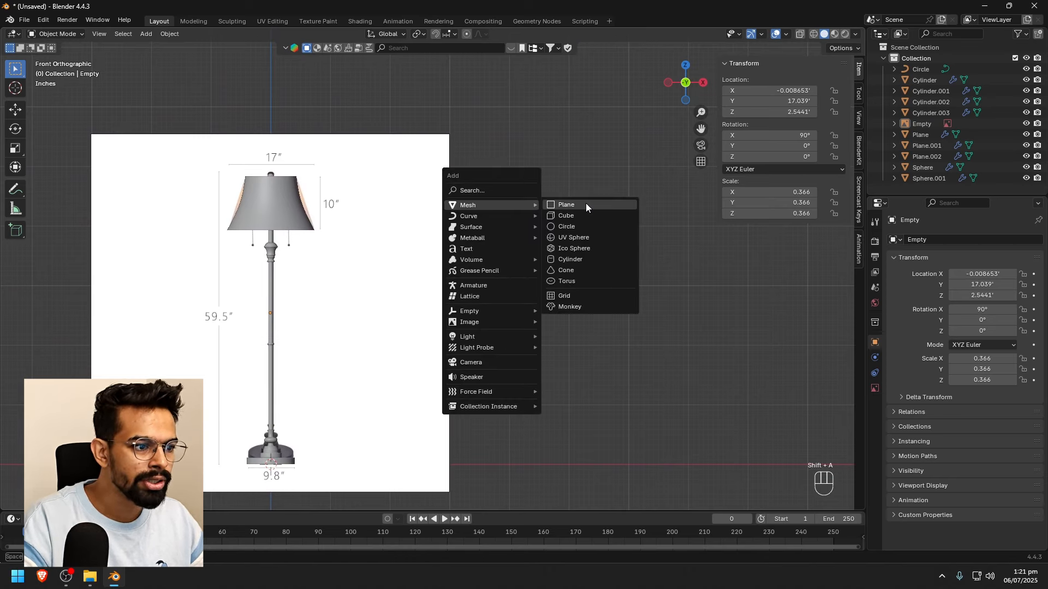
pyautogui.click(578, 261)
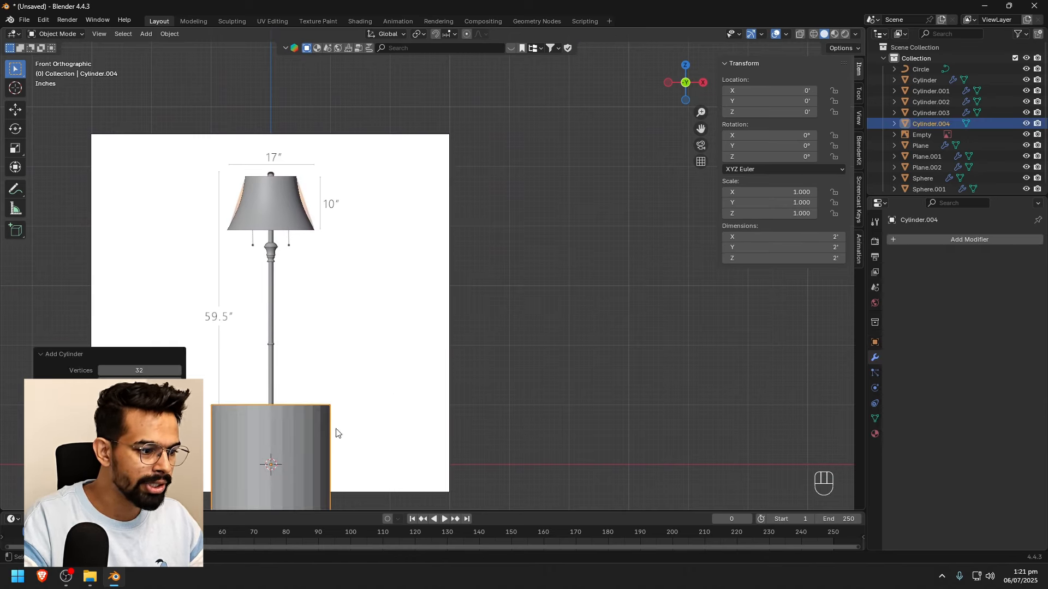
pyautogui.press('g')
pyautogui.click(648, 230)
pyautogui.scroll(5, 638, 191)
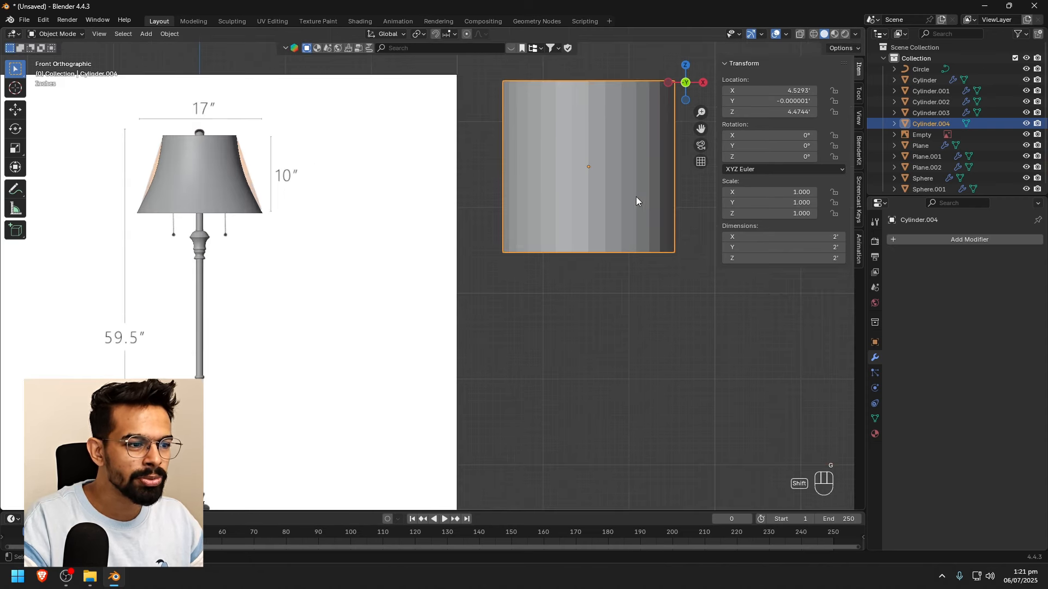
# Scale the new cylinder down to about 0.006' across and stretch its Z dimension to about 0.432'
pyautogui.press('s')
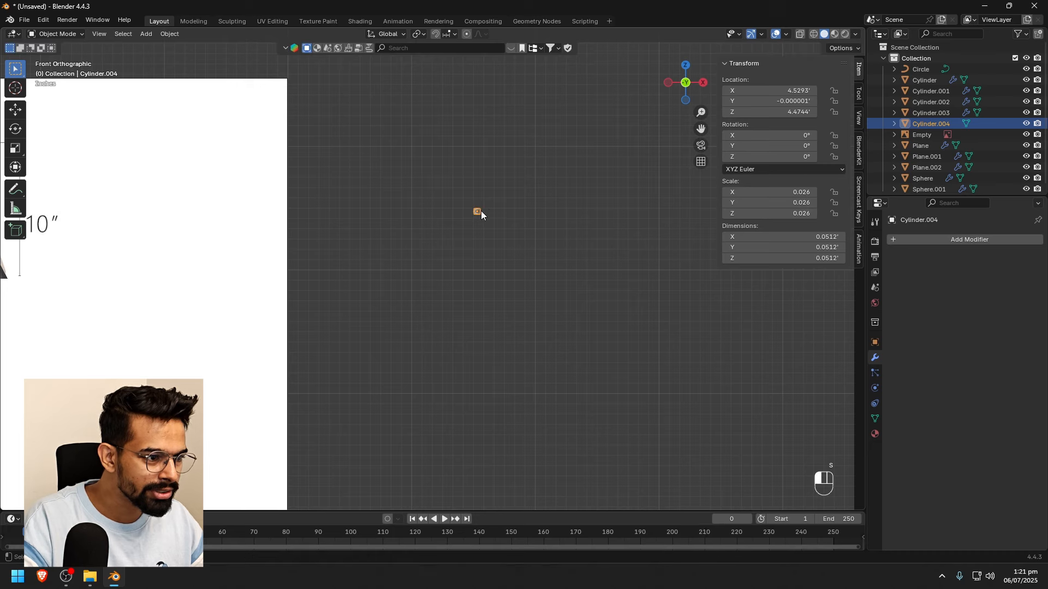
pyautogui.scroll(4, 513, 191)
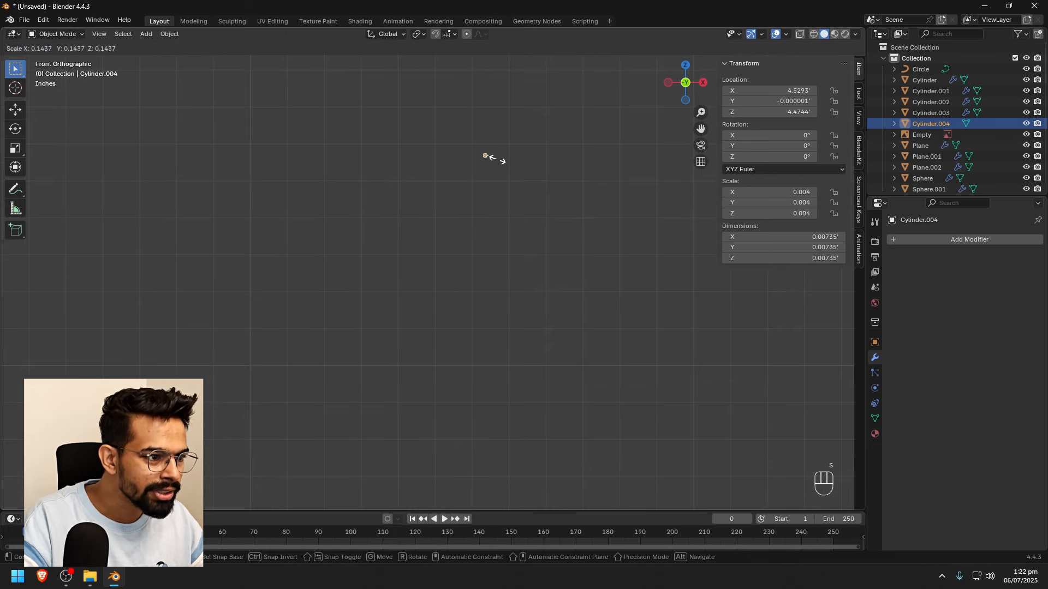
pyautogui.click(496, 160)
pyautogui.moveTo(765, 255)
pyautogui.mouseDown()
pyautogui.moveTo(824, 256)
pyautogui.moveTo(756, 258)
pyautogui.moveTo(783, 258)
pyautogui.moveTo(767, 258)
pyautogui.mouseUp()
pyautogui.scroll(-6, 518, 238)
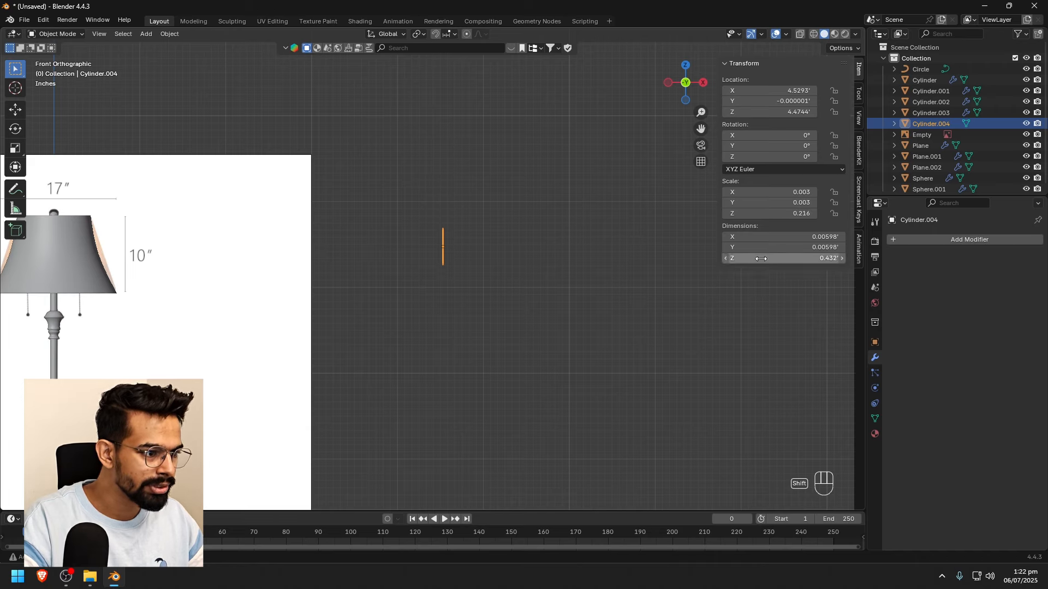
# Thin the rod in X and Y only, excluding Z, to about 0.0024' across
pyautogui.scroll(4, 492, 254)
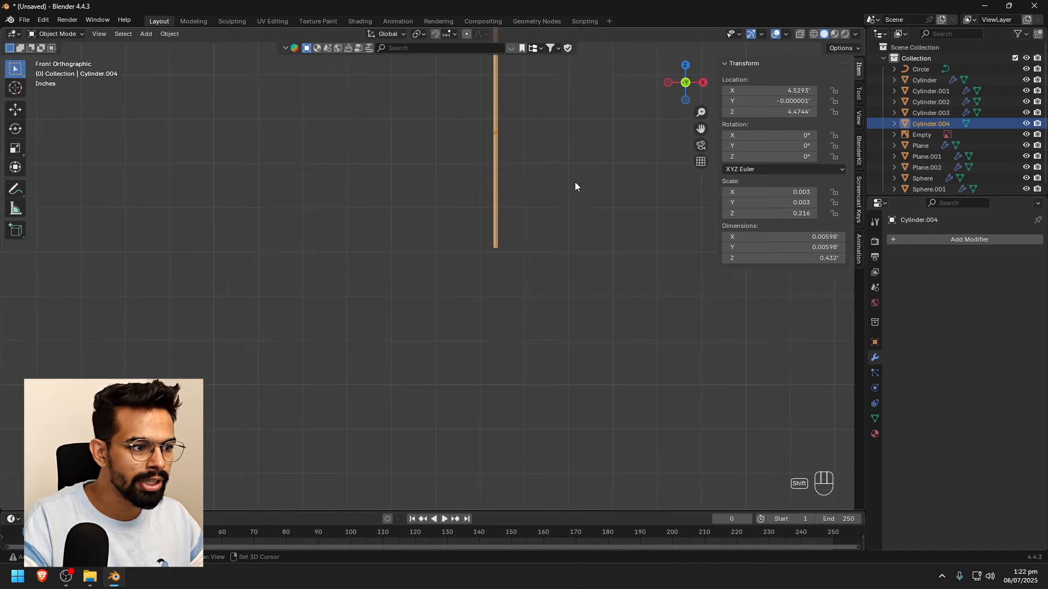
pyautogui.keyDown('shift'); pyautogui.moveTo(546, 138); pyautogui.dragTo(518, 224, button='middle'); pyautogui.keyUp('shift')
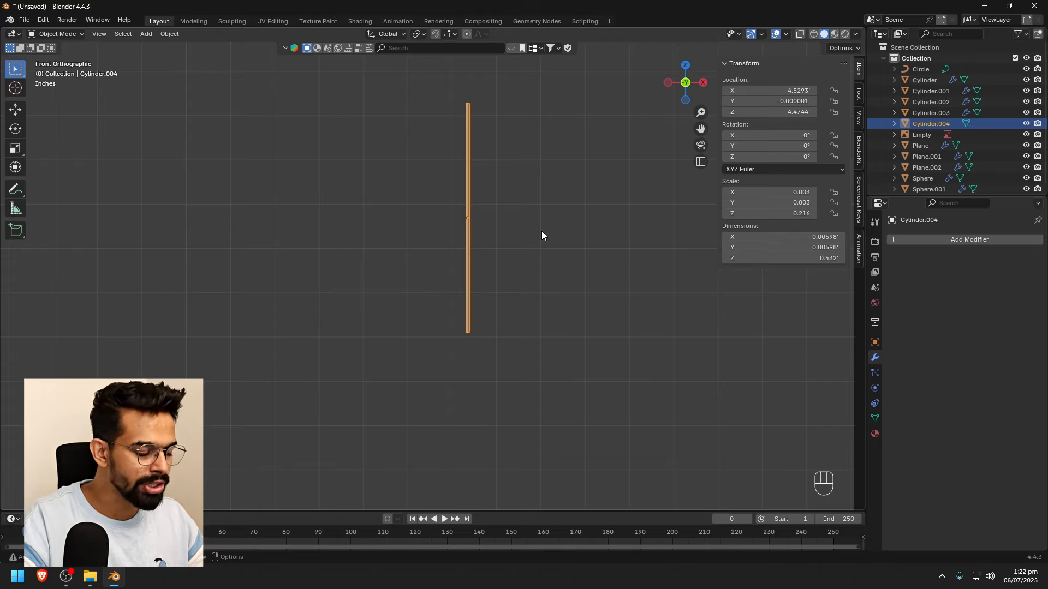
pyautogui.press('s')
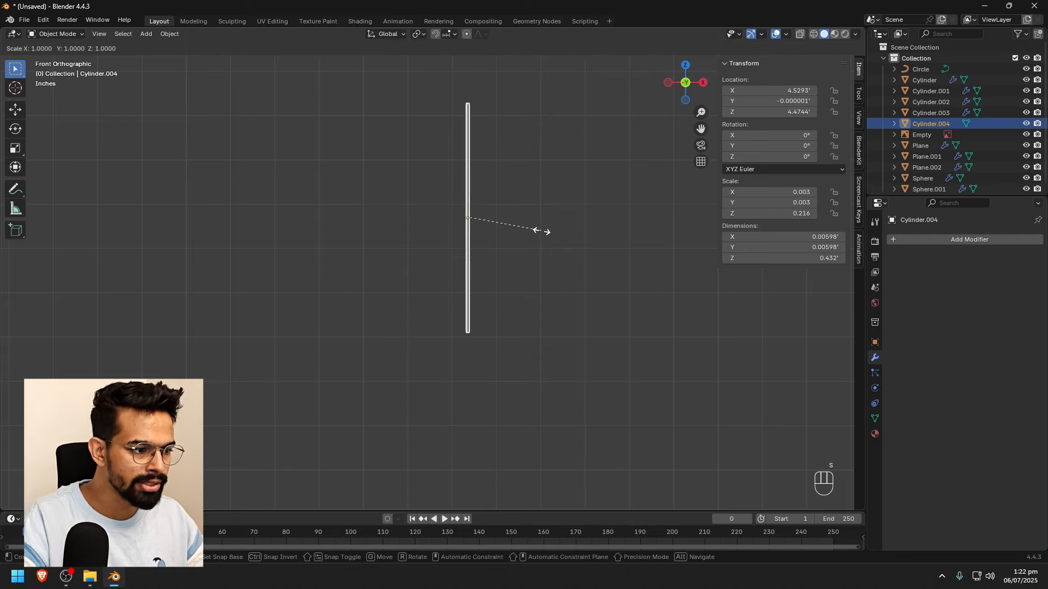
pyautogui.hotkey('shift', 'z')
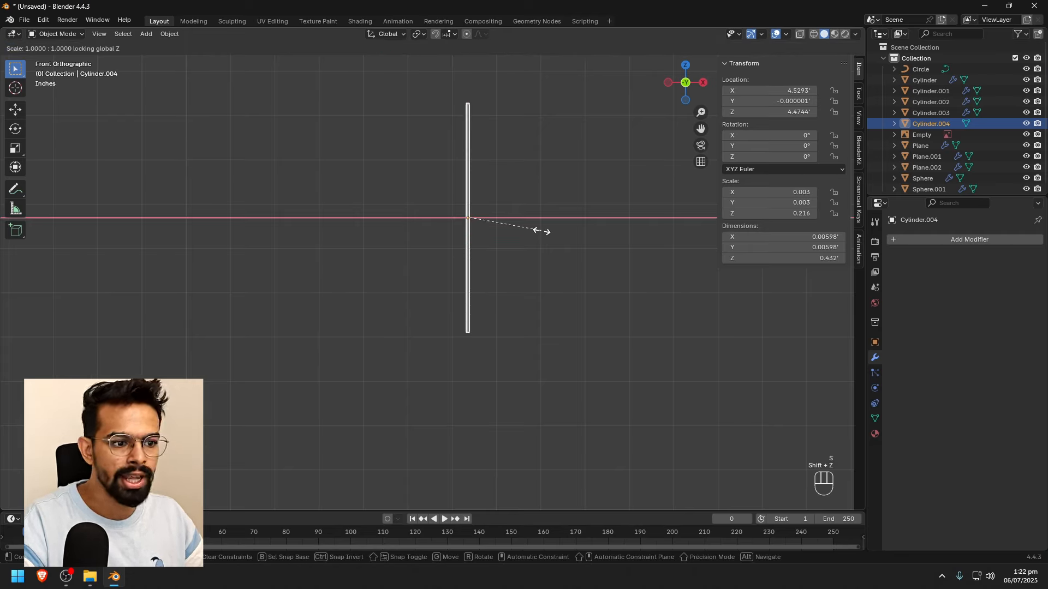
pyautogui.click(497, 225)
pyautogui.click(528, 252)
# Move the thin rod over to the right-hand pull chain in the reference, at about X 0.2999', Z 3.9175'
pyautogui.scroll(-3, 528, 261)
pyautogui.keyDown('shift'); pyautogui.moveTo(498, 266); pyautogui.dragTo(592, 254, button='middle'); pyautogui.keyUp('shift')
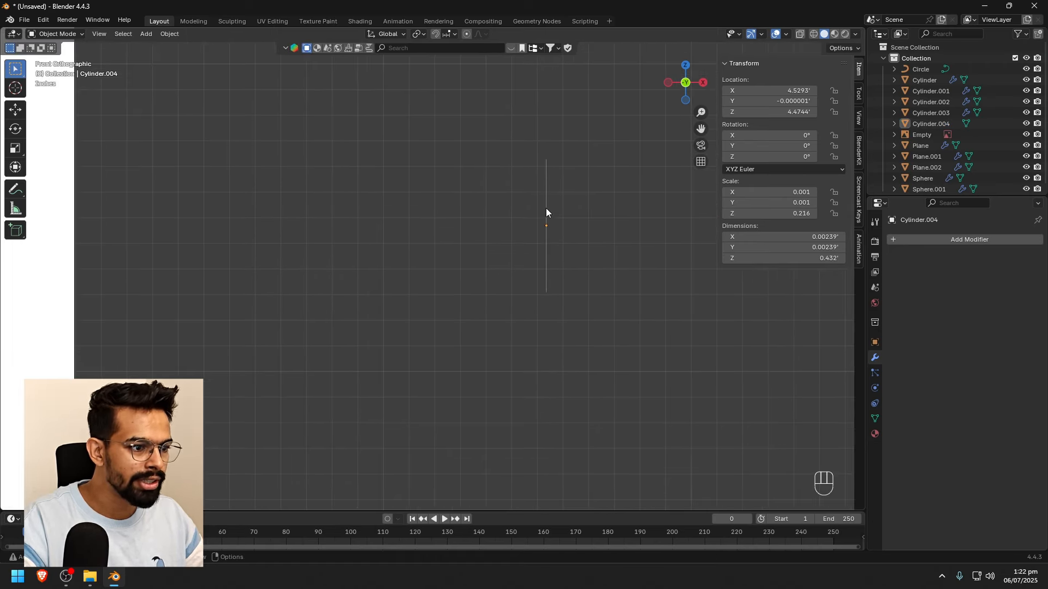
pyautogui.click(546, 209)
pyautogui.press('g')
pyautogui.click(175, 229)
pyautogui.keyDown('shift'); pyautogui.moveTo(223, 232); pyautogui.dragTo(752, 229, button='middle'); pyautogui.keyUp('shift')
pyautogui.press('g')
pyautogui.press('f')
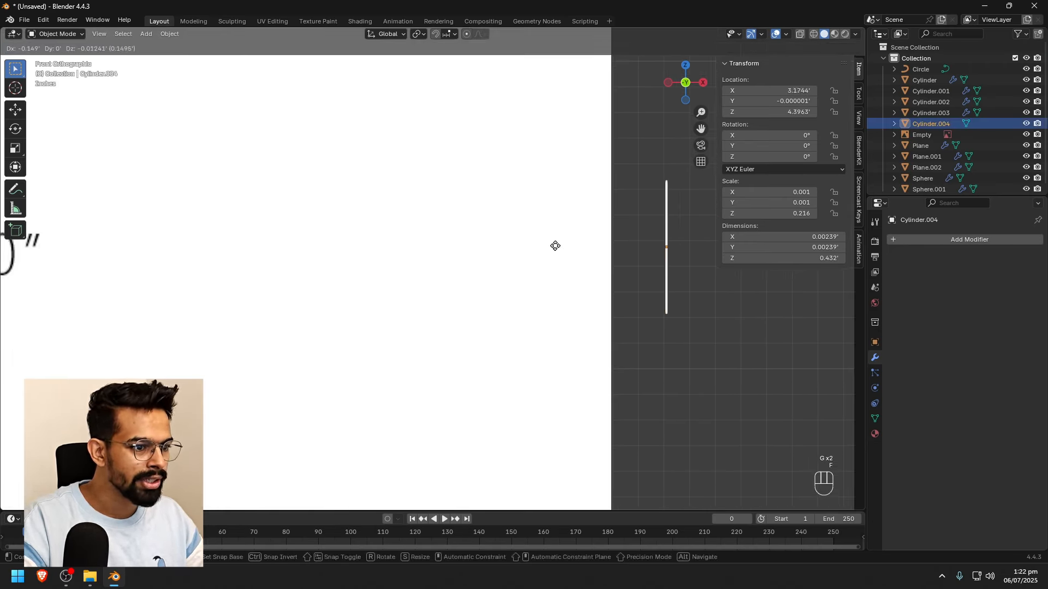
pyautogui.click(212, 250)
pyautogui.keyDown('shift'); pyautogui.moveTo(212, 250); pyautogui.dragTo(582, 253, button='middle'); pyautogui.keyUp('shift')
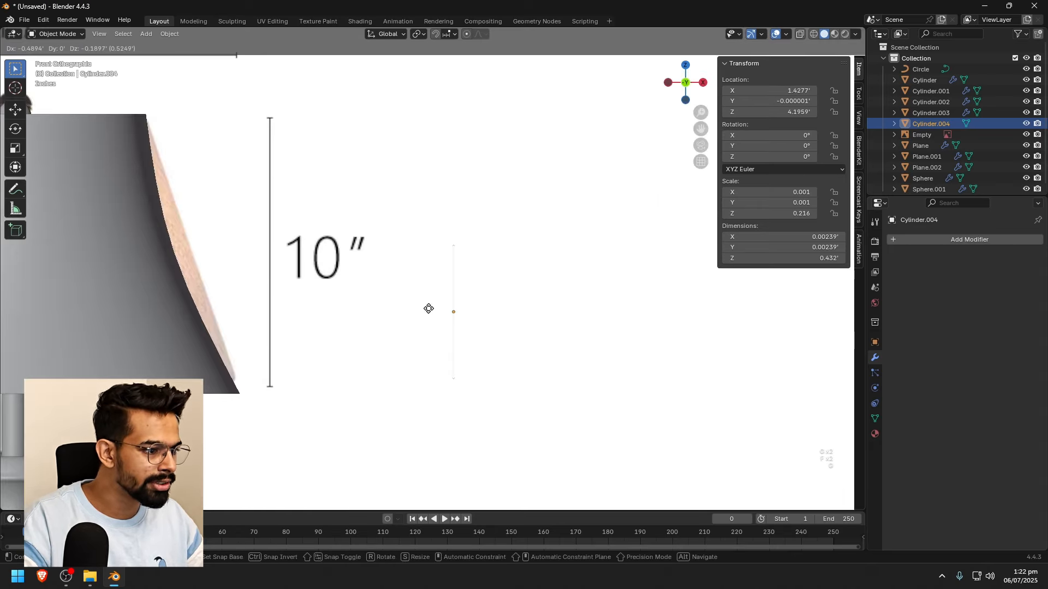
pyautogui.keyDown('shift'); pyautogui.moveTo(367, 367); pyautogui.dragTo(566, 266, button='middle'); pyautogui.keyUp('shift')
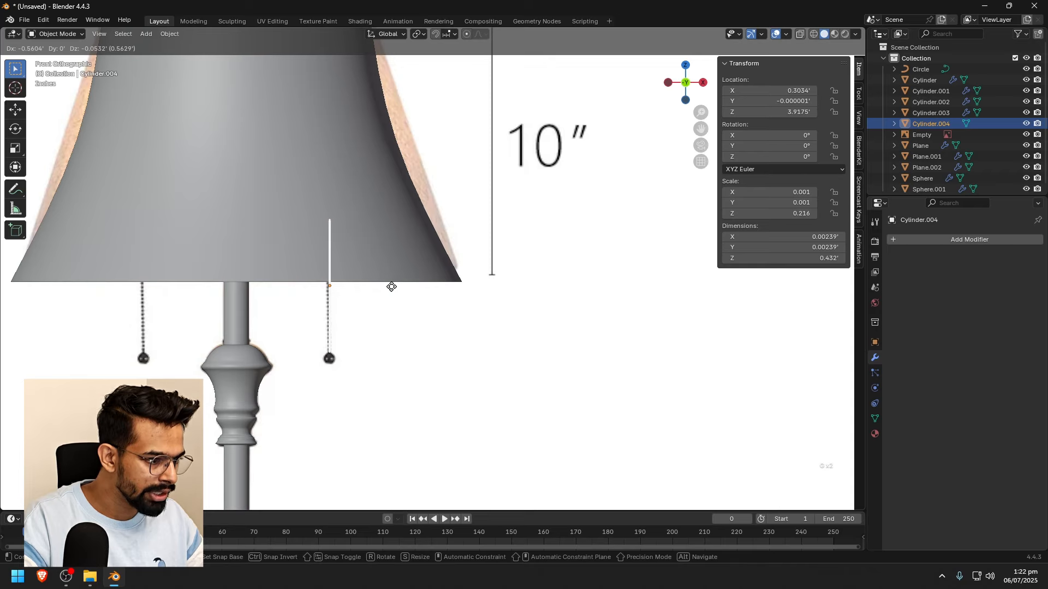
pyautogui.click(391, 286)
# Fine-tune the rod's alignment with the right-hand reference chain to about X 0.3006', Z 3.9168'
pyautogui.scroll(3, 419, 294)
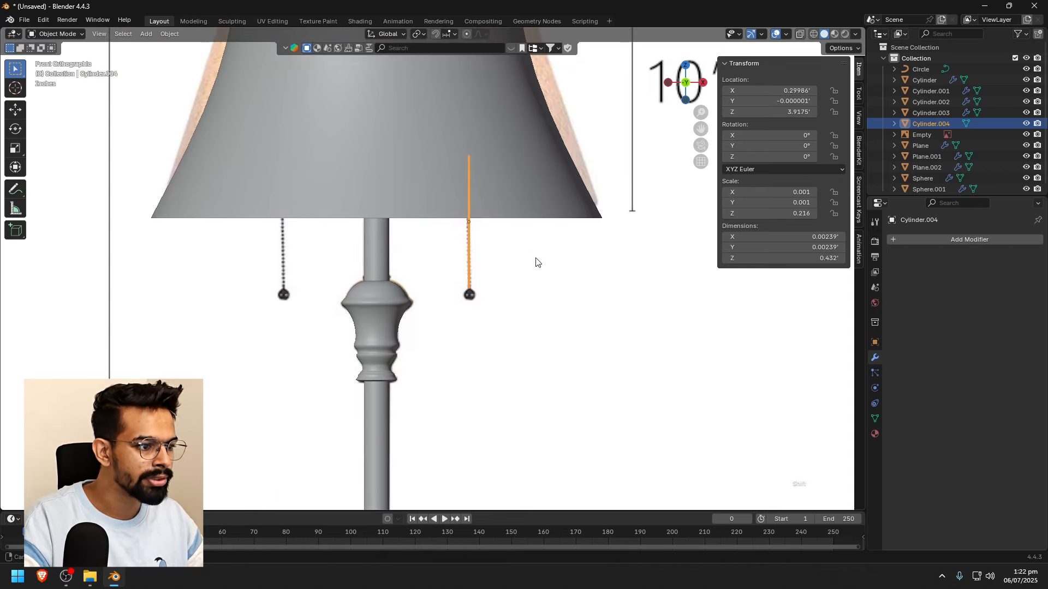
pyautogui.scroll(3, 546, 267)
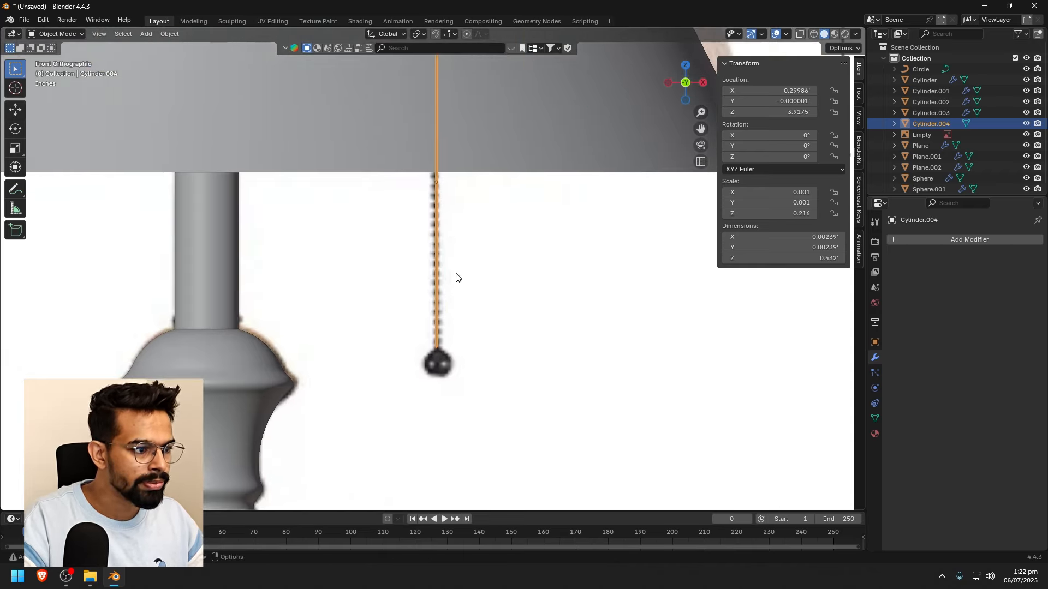
pyautogui.press('g')
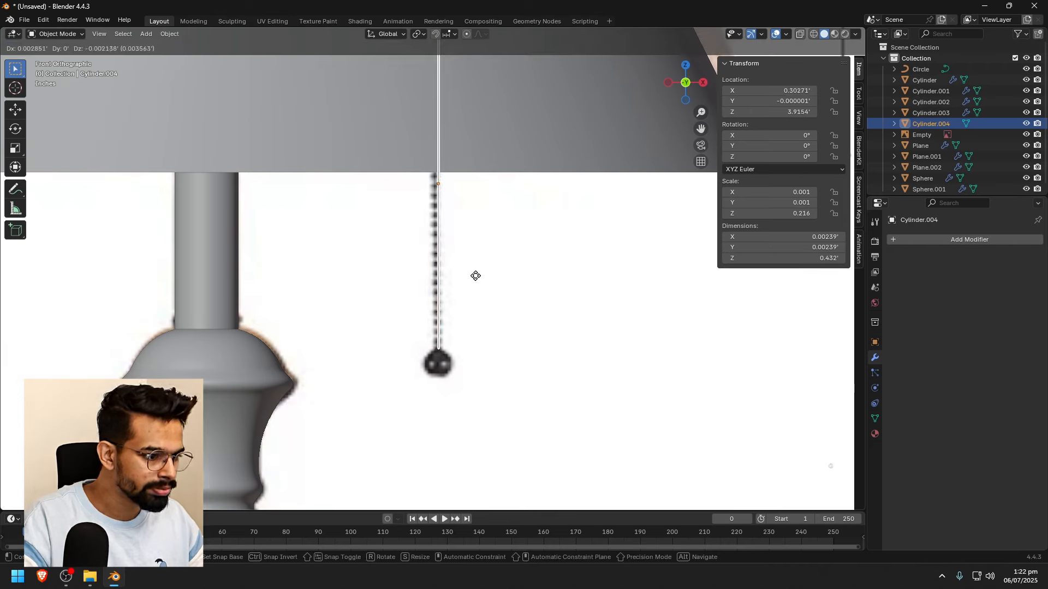
pyautogui.click(474, 275)
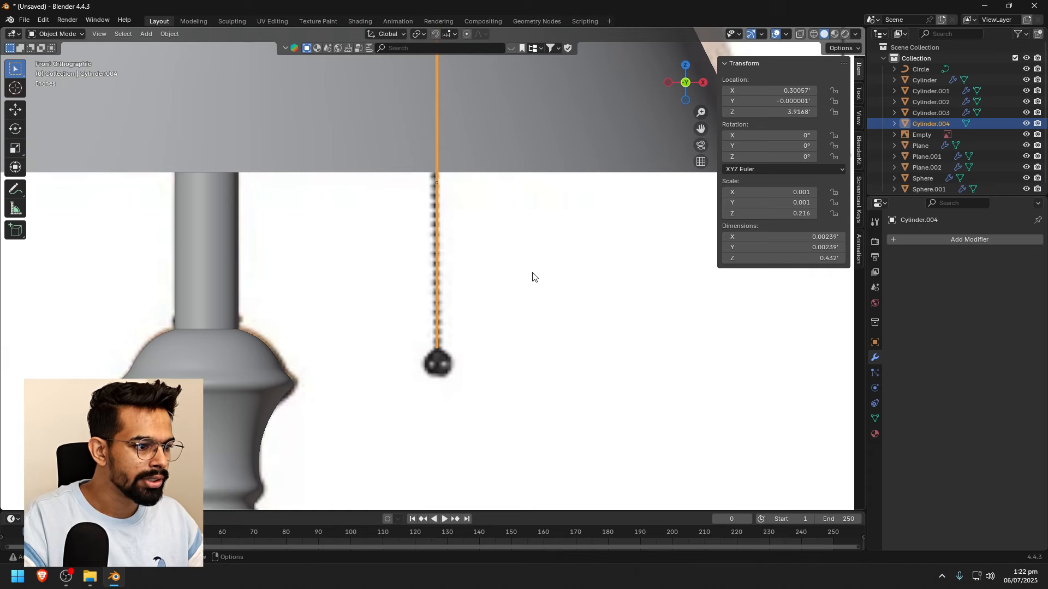
# Add an Ico Sphere mesh for the pull chain's bead
pyautogui.hotkey('shift', 'a')
pyautogui.moveTo(532, 273)
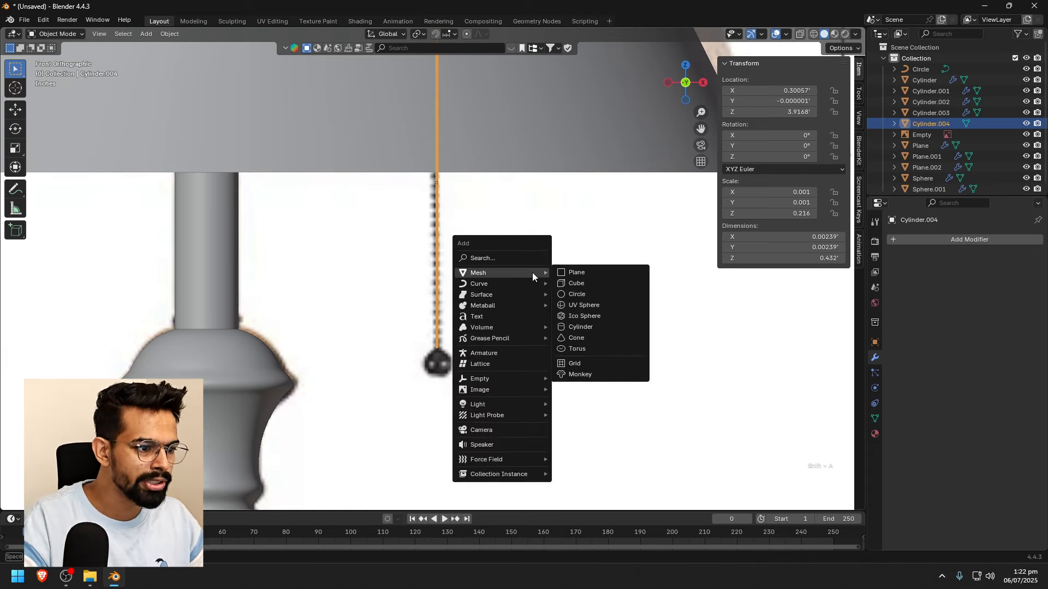
pyautogui.click(584, 316)
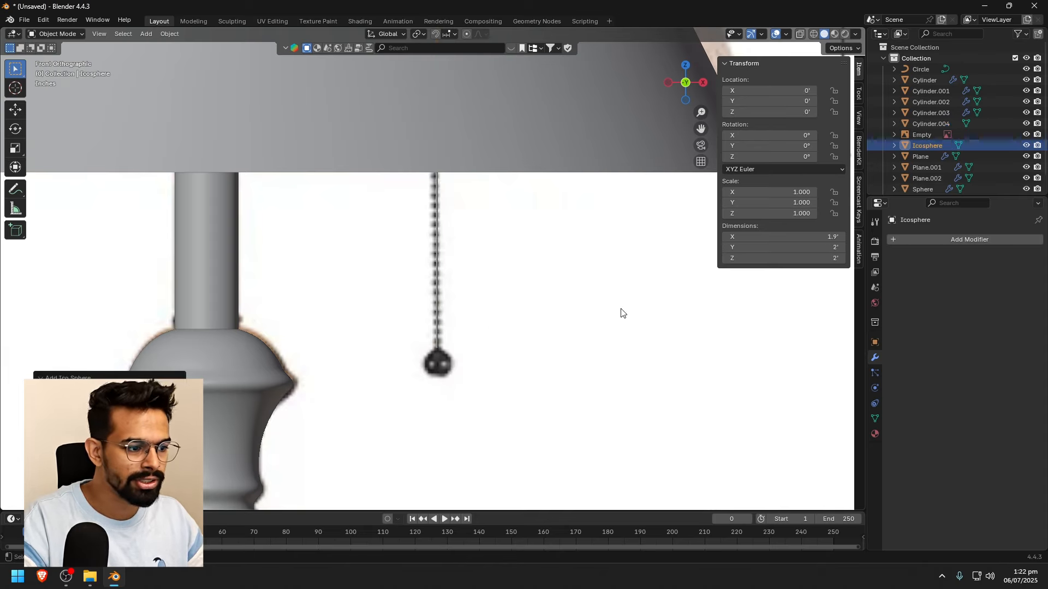
# Scale the ico sphere down to about 0.375' across and move it just below the shade, near the right-hand pull chain
pyautogui.scroll(-8, 562, 289)
pyautogui.scroll(-3, 433, 382)
pyautogui.scroll(3, 496, 397)
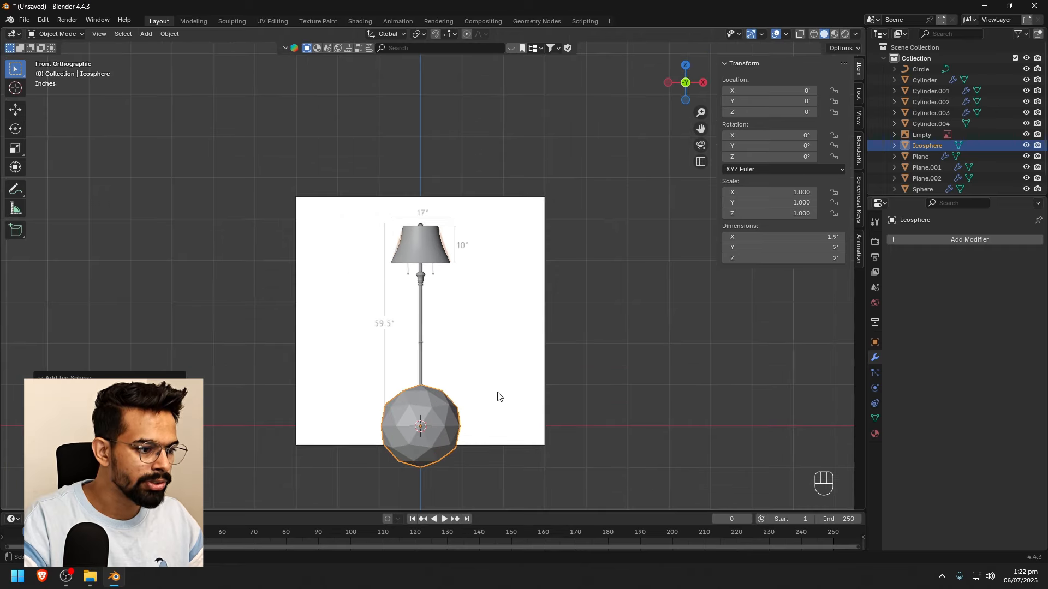
pyautogui.press('s')
pyautogui.click(428, 416)
pyautogui.press('g')
pyautogui.click(461, 260)
# Shrink the ico sphere to about 0.026' across and move it onto the right-hand chain at about X 0.3038', Z 3.8317'
pyautogui.scroll(6, 545, 328)
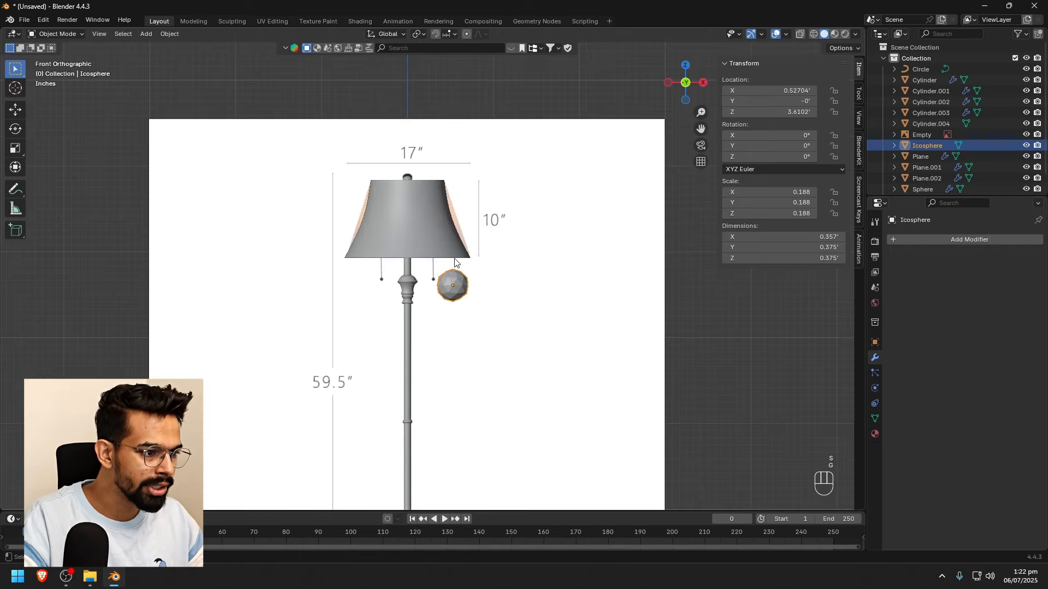
pyautogui.press('s')
pyautogui.click(518, 341)
pyautogui.scroll(5, 518, 341)
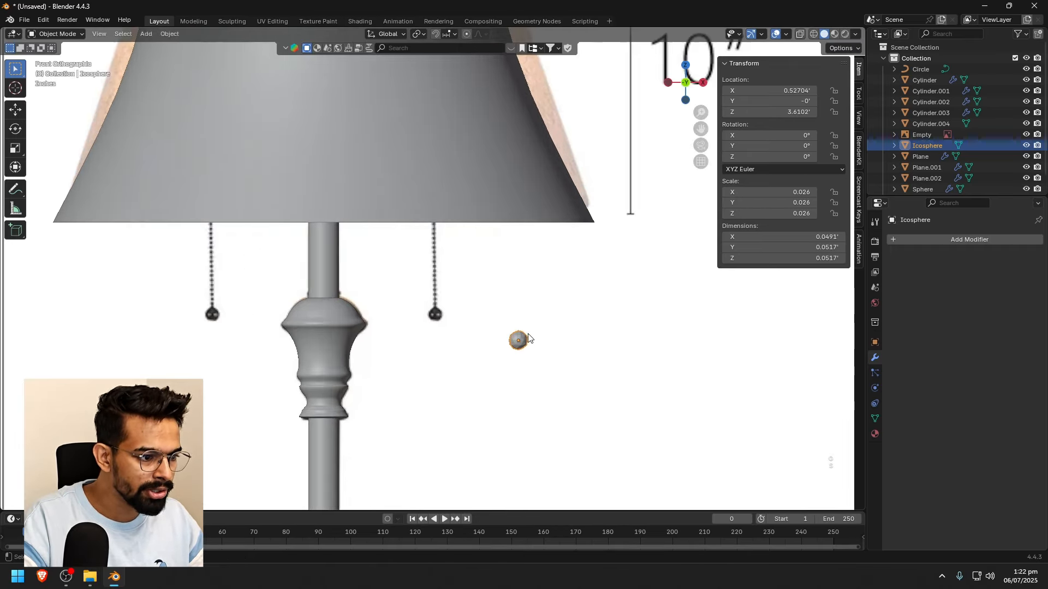
pyautogui.press('s')
pyautogui.click(588, 368)
pyautogui.press('g')
pyautogui.click(459, 231)
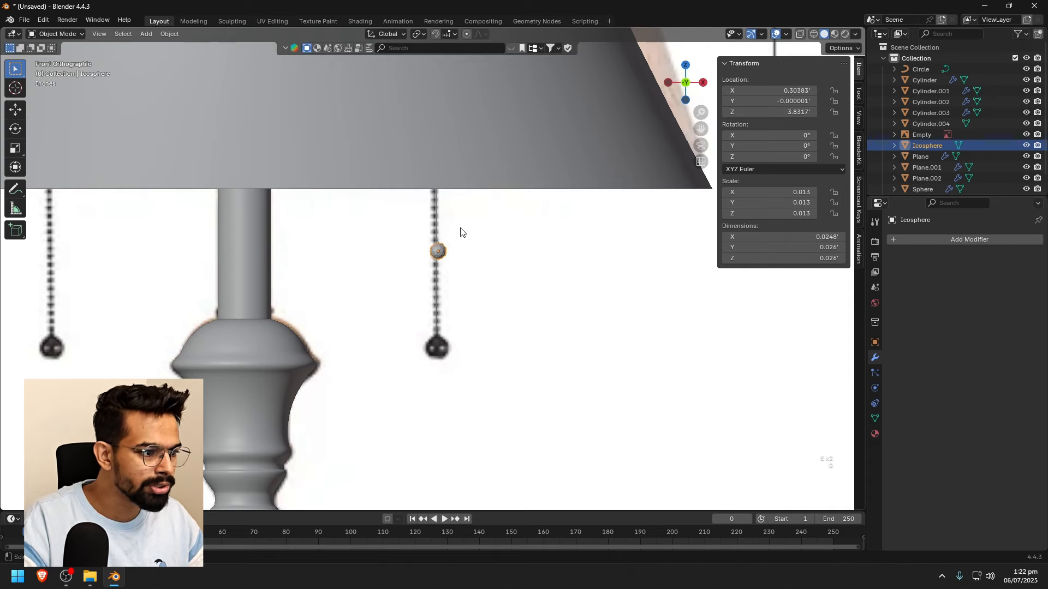
# Shrink the bead to about 0.01' across and centre it on the pull chain's rod at about Z 3.835'
pyautogui.scroll(4, 498, 255)
pyautogui.press('s')
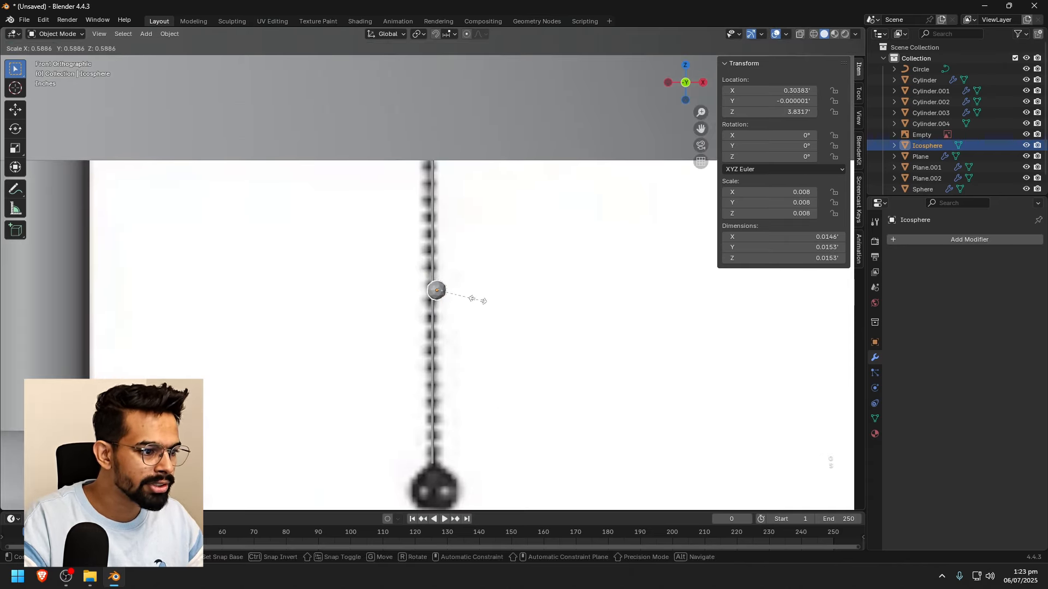
pyautogui.click(461, 293)
pyautogui.press('g')
pyautogui.click(457, 289)
# Isolate the crossbar inside the shade together with the thin chain rod and its bead in local view
pyautogui.scroll(-2, 452, 283)
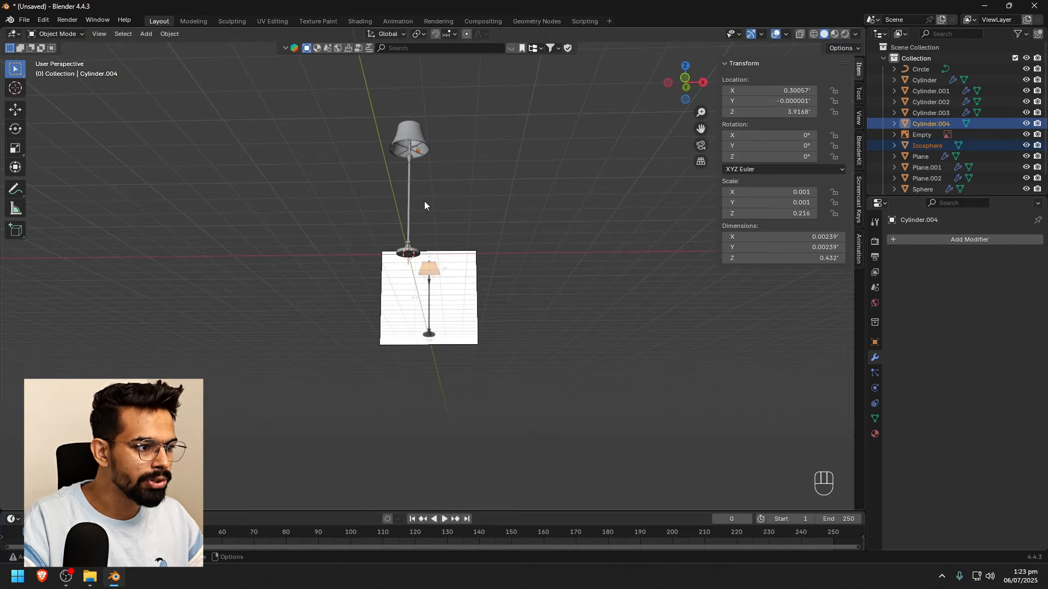
pyautogui.keyDown('shift'); pyautogui.moveTo(424, 200); pyautogui.dragTo(487, 230, button='middle'); pyautogui.keyUp('shift')
pyautogui.scroll(7, 549, 394)
pyautogui.keyDown('shift'); pyautogui.moveTo(214, 188); pyautogui.dragTo(268, 197, button='middle'); pyautogui.keyUp('shift')
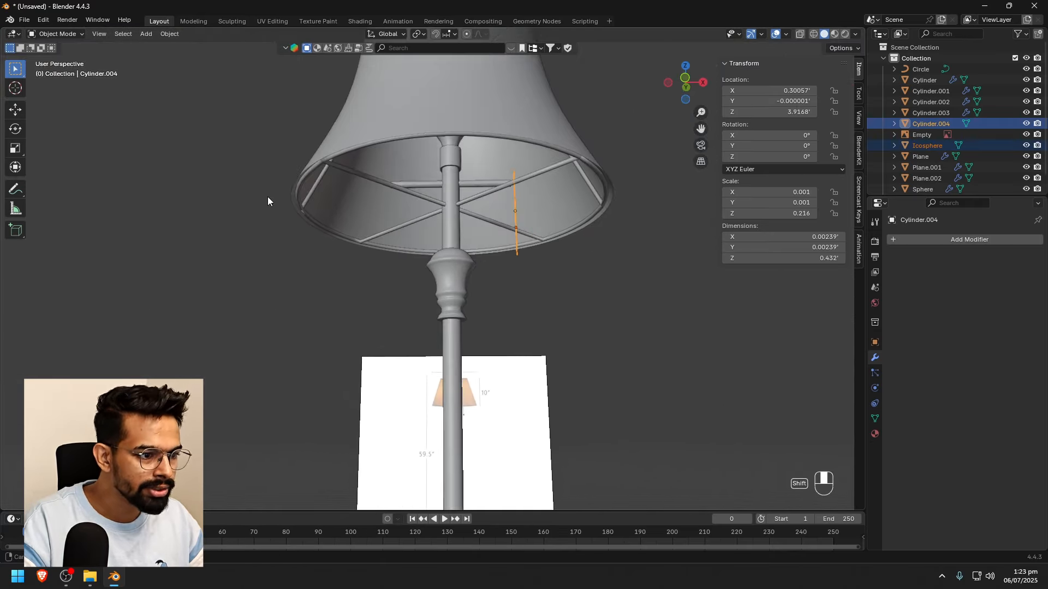
pyautogui.keyDown('shift'); pyautogui.click(469, 183); pyautogui.keyUp('shift')
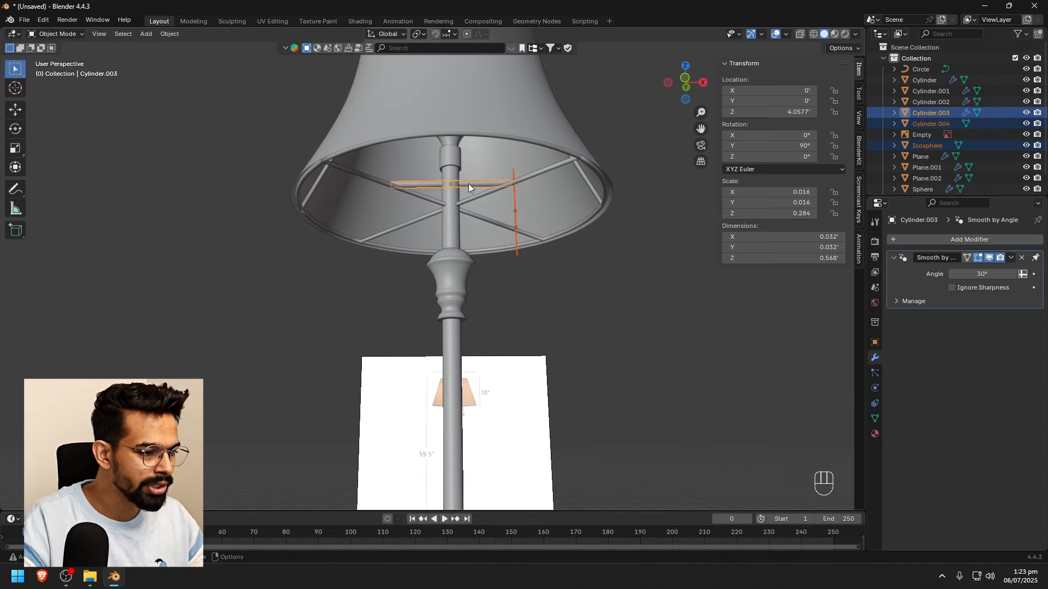
pyautogui.moveTo(536, 271)
pyautogui.mouseDown(button='middle')
pyautogui.moveTo(554, 273)
pyautogui.moveTo(546, 271)
pyautogui.mouseUp(button='middle')
pyautogui.press('KP_Divide')
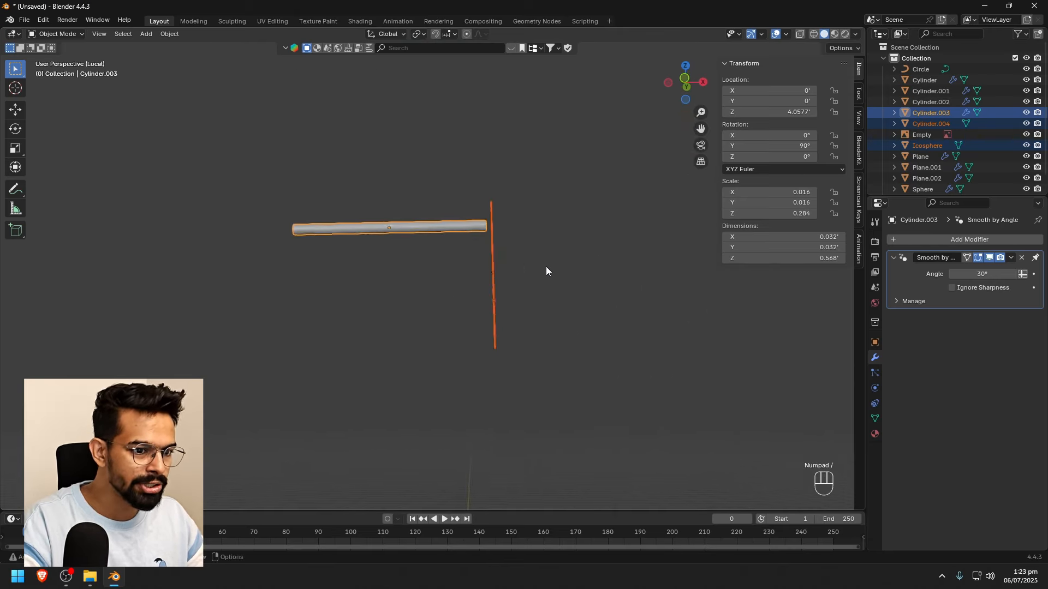
# Move the chain rod and bead together along X to about 0.2595', under the crossbar's right-hand end
pyautogui.click(513, 287)
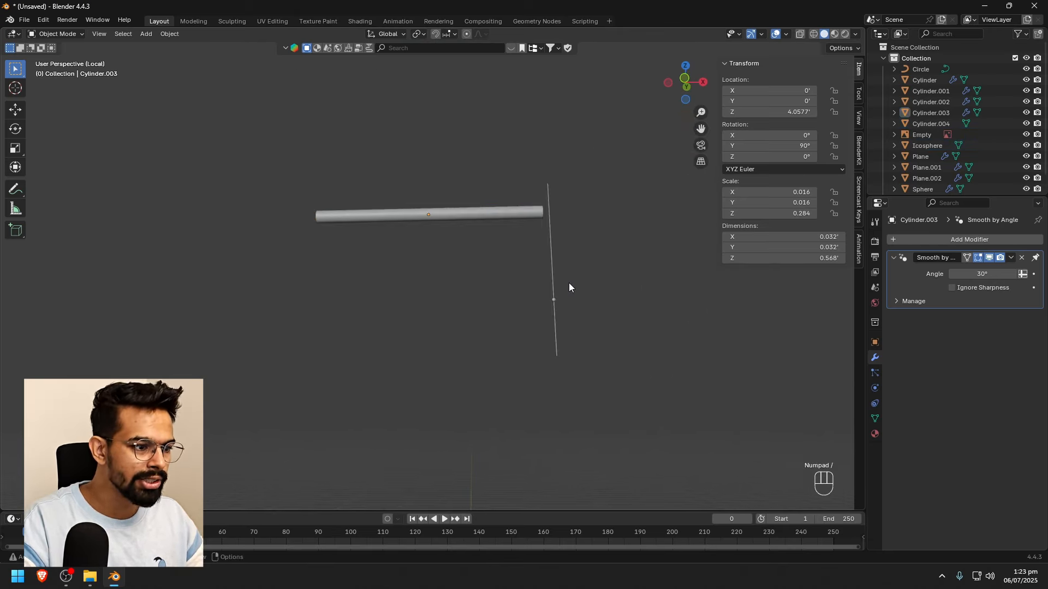
pyautogui.scroll(3, 519, 283)
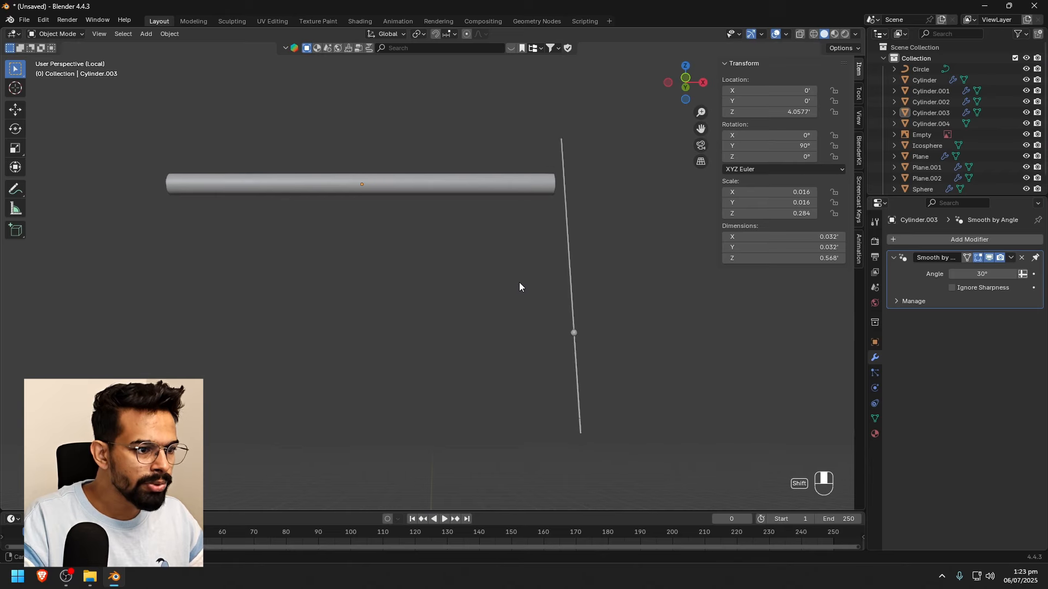
pyautogui.click(413, 186)
pyautogui.moveTo(592, 355); pyautogui.dragTo(541, 331)
pyautogui.press('KP_1')
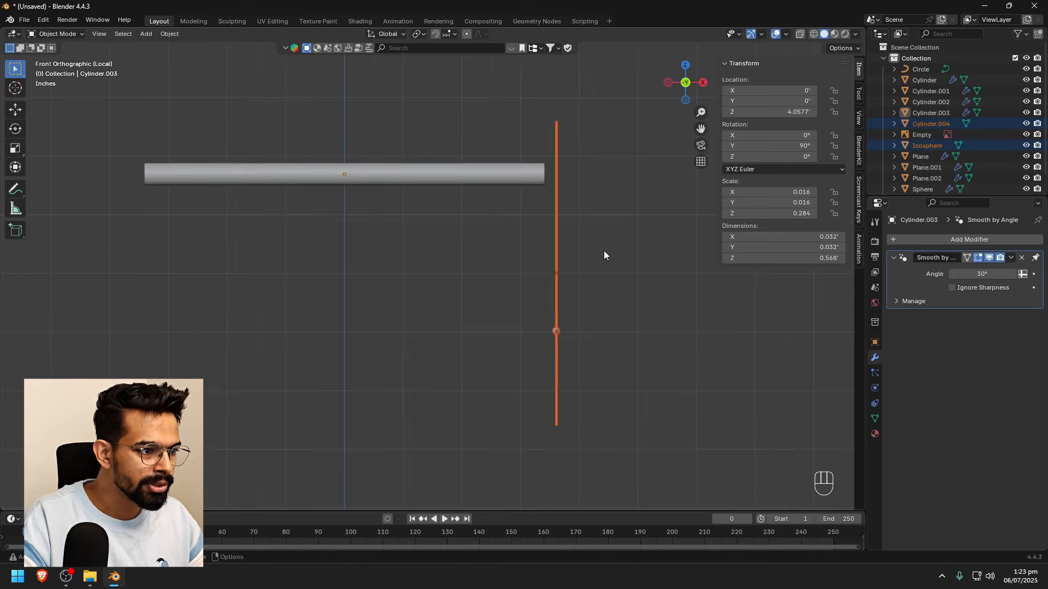
pyautogui.press('g')
pyautogui.press('x')
pyautogui.click(574, 254)
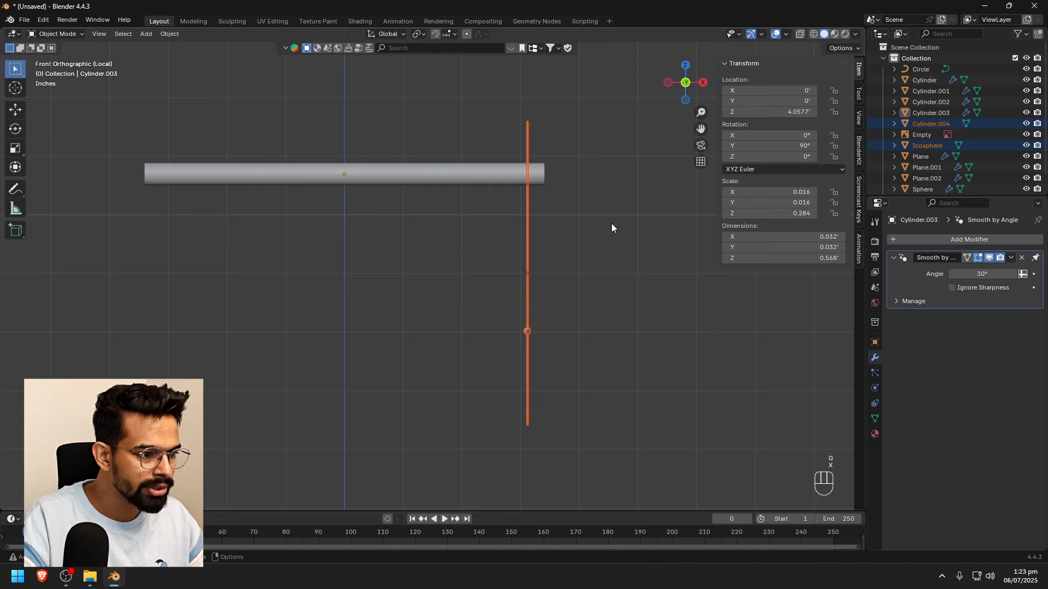
pyautogui.press('g')
pyautogui.press('z')
pyautogui.press('z')
pyautogui.rightClick(562, 219)
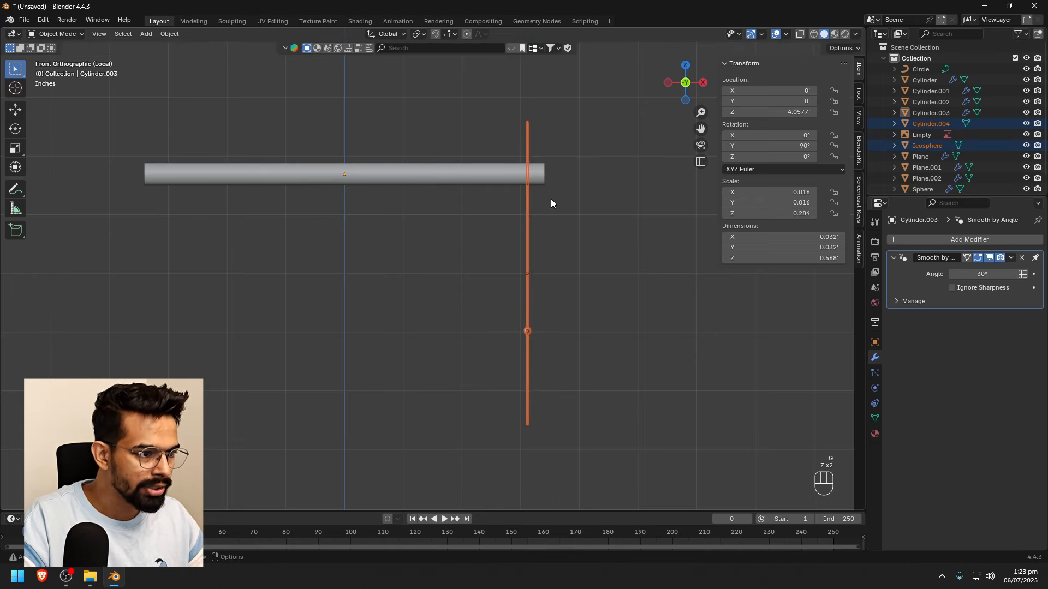
# Shorten the chain rod to about 0.357' by lowering its top vertices along Z into the crossbar
pyautogui.click(526, 209)
pyautogui.press('Tab')
pyautogui.press('1')
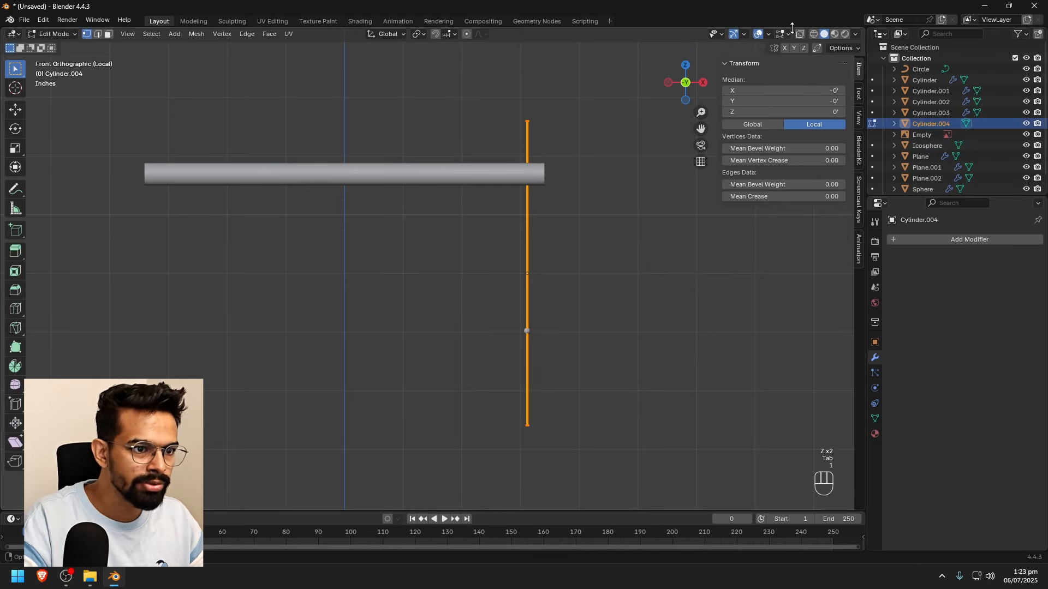
pyautogui.moveTo(574, 136); pyautogui.dragTo(490, 96)
pyautogui.press('g')
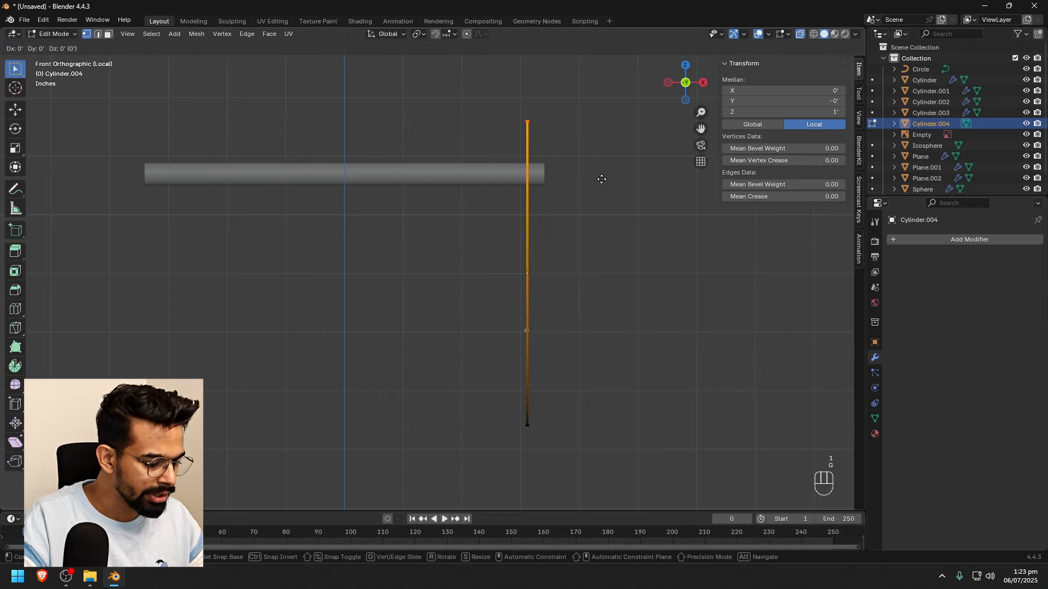
pyautogui.press('z')
pyautogui.press('z')
pyautogui.click(597, 229)
pyautogui.press('Tab')
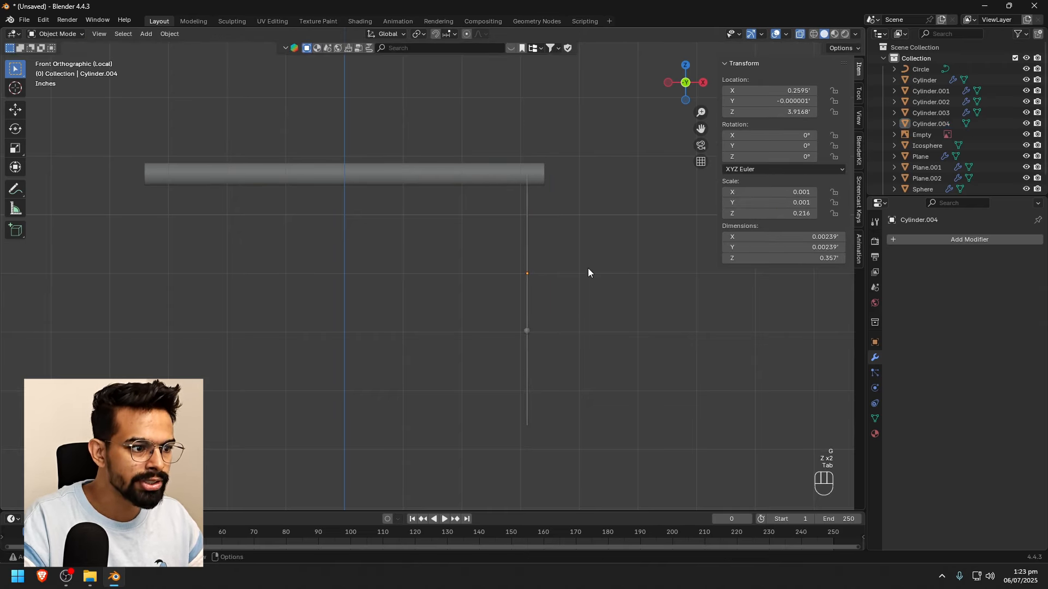
# Raise the bead along Z to about 4.0268', near the top of the rod just beneath the crossbar
pyautogui.moveTo(588, 267); pyautogui.dragTo(567, 272, button='middle')
pyautogui.click(505, 318)
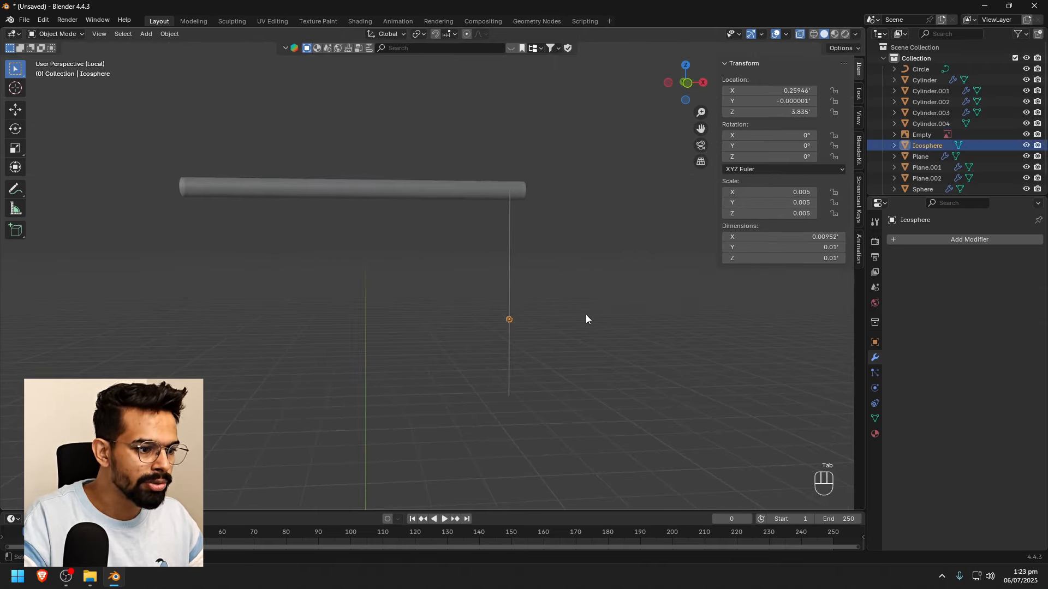
pyautogui.moveTo(585, 314)
pyautogui.keyDown('alt'); pyautogui.mouseDown(button='middle')
pyautogui.moveTo(558, 310)
pyautogui.moveTo(578, 312)
pyautogui.mouseUp(button='middle'); pyautogui.keyUp('alt')
pyautogui.press('g')
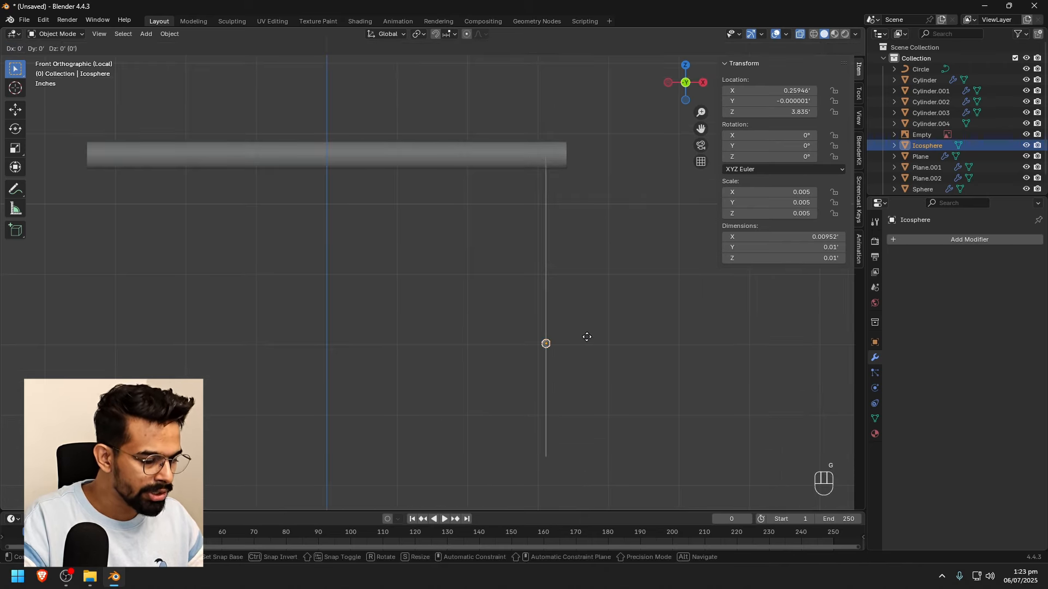
pyautogui.press('z')
pyautogui.press('z')
pyautogui.click(591, 174)
pyautogui.scroll(-1, 568, 229)
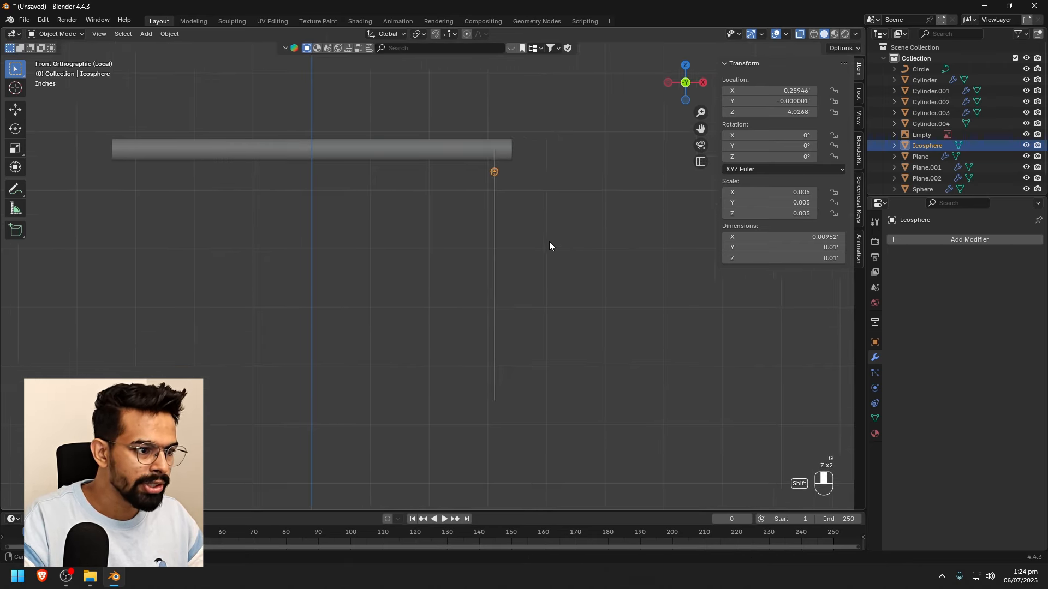
# Add an Array modifier to the bead and keep its default count of 2
pyautogui.click(580, 250)
pyautogui.click(486, 174)
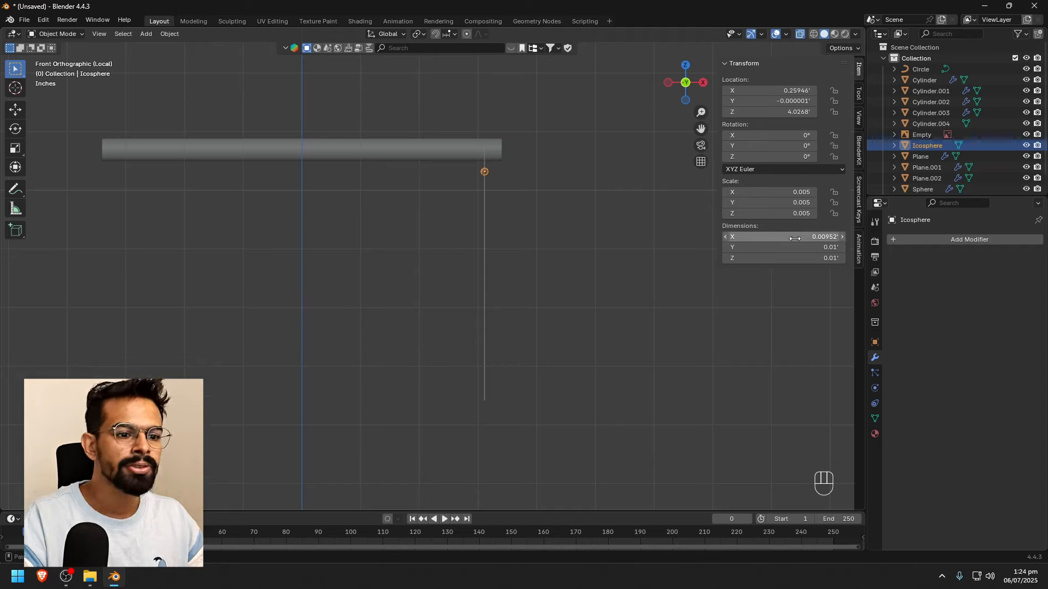
pyautogui.click(952, 240)
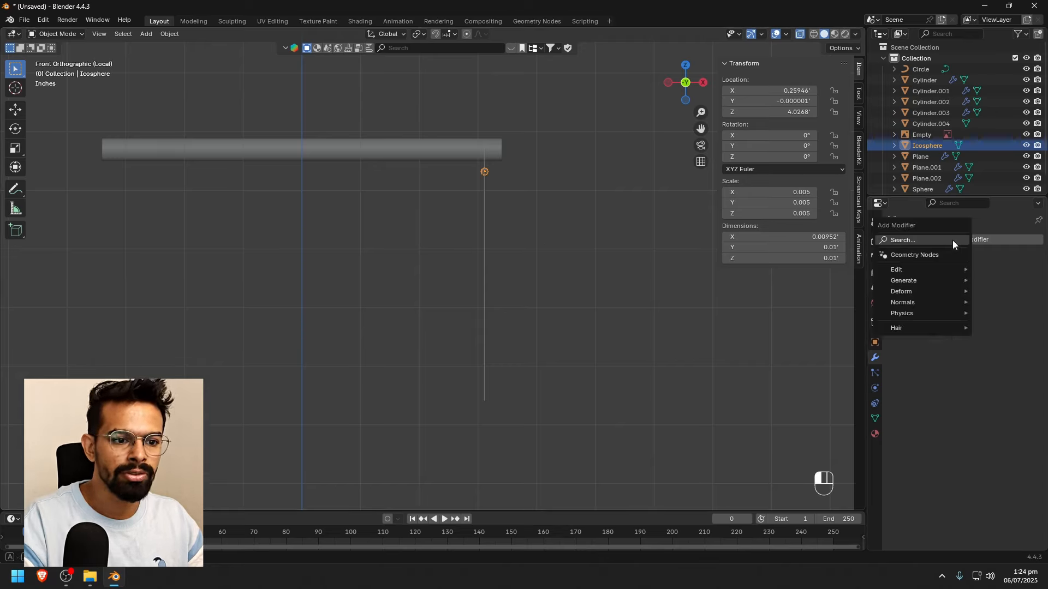
pyautogui.write('arra')
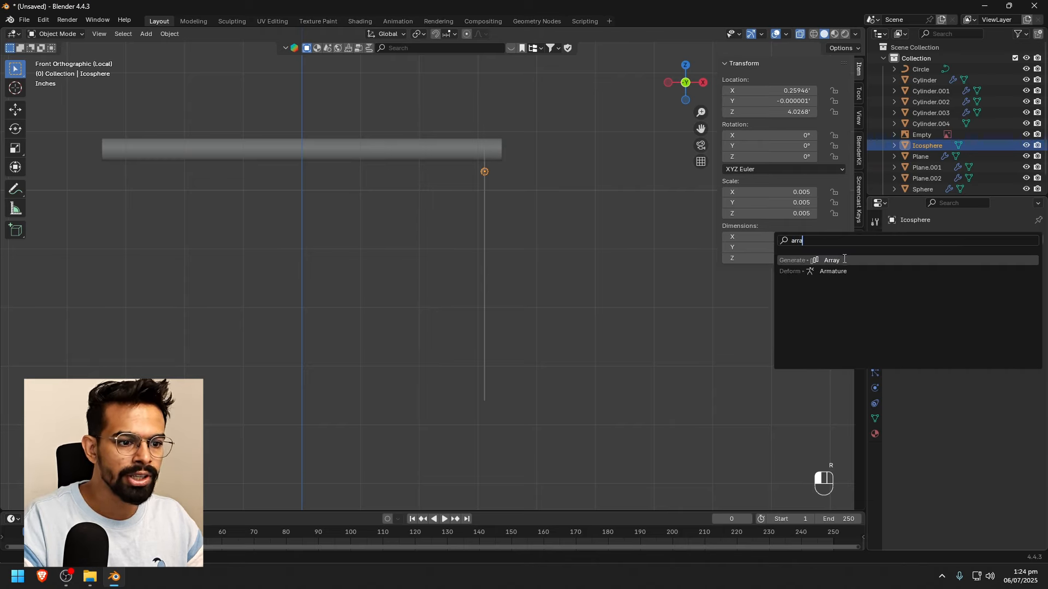
pyautogui.click(840, 260)
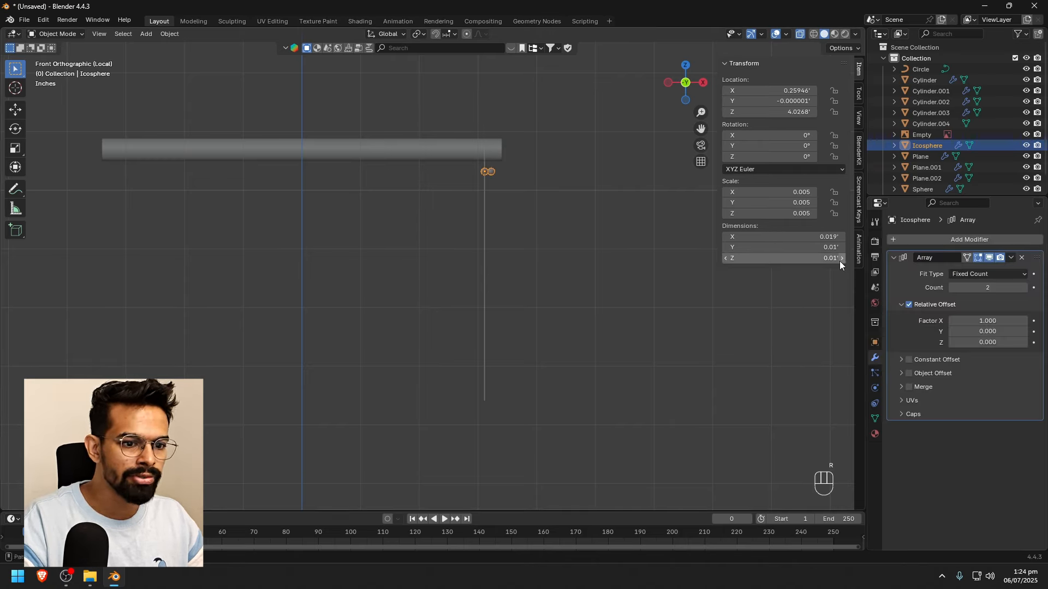
pyautogui.moveTo(985, 287)
pyautogui.mouseDown()
pyautogui.moveTo(1039, 287)
pyautogui.moveTo(978, 294)
pyautogui.mouseUp()
pyautogui.hotkey('ctrl', 'z')
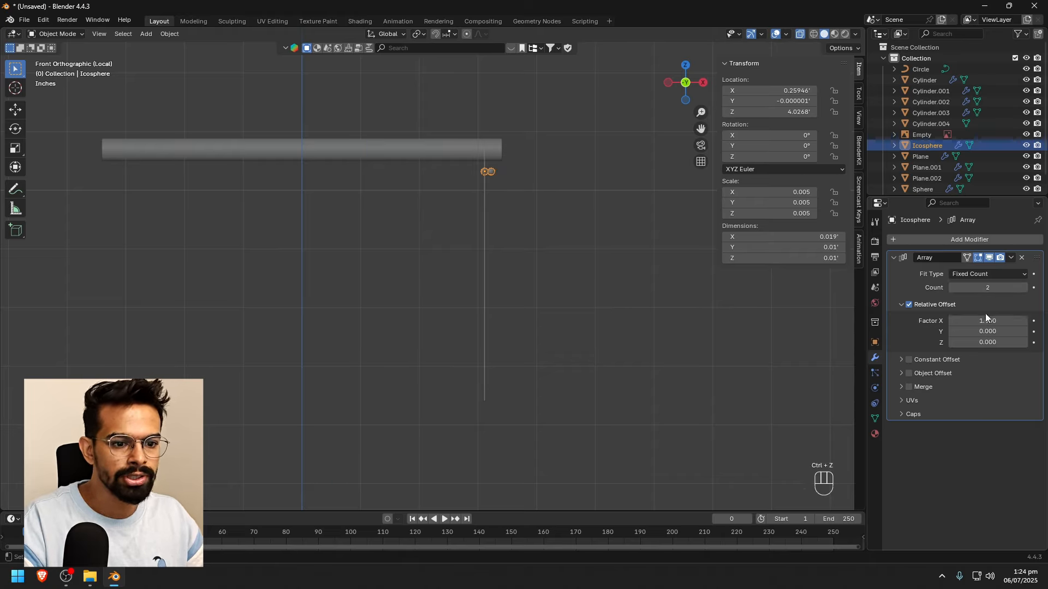
# Set the bead array's relative offset factors to 0 on X and -1.4 on Z
pyautogui.click(981, 322)
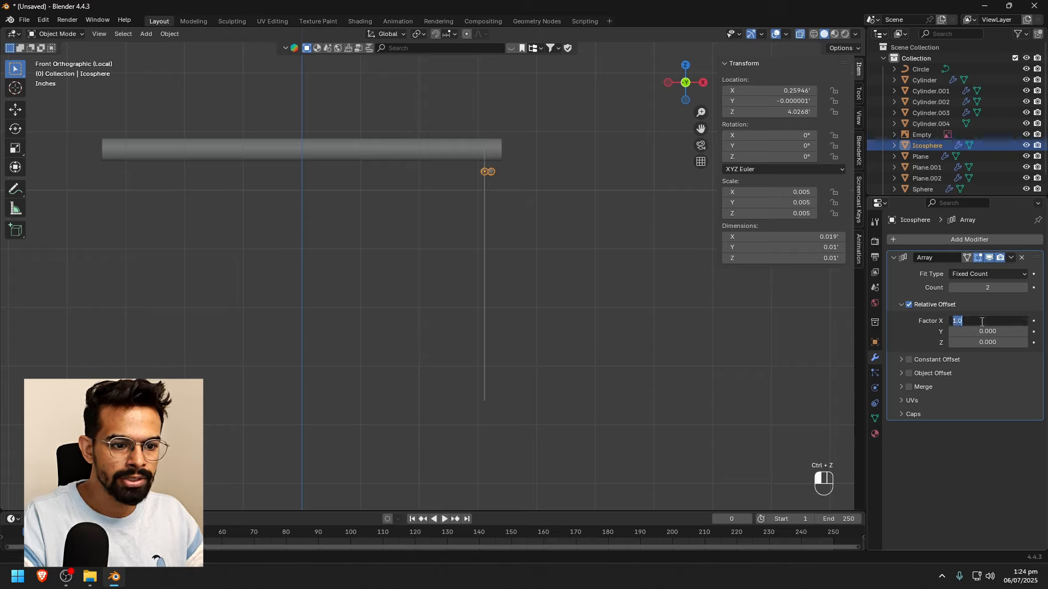
pyautogui.write('0')
pyautogui.press('Return')
pyautogui.click(993, 342)
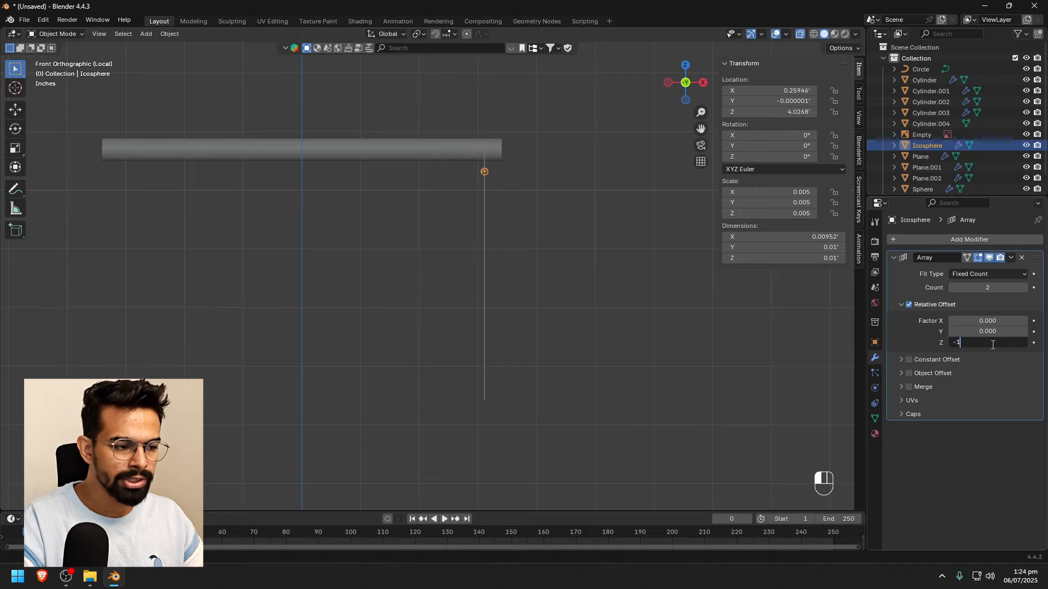
pyautogui.press('Return')
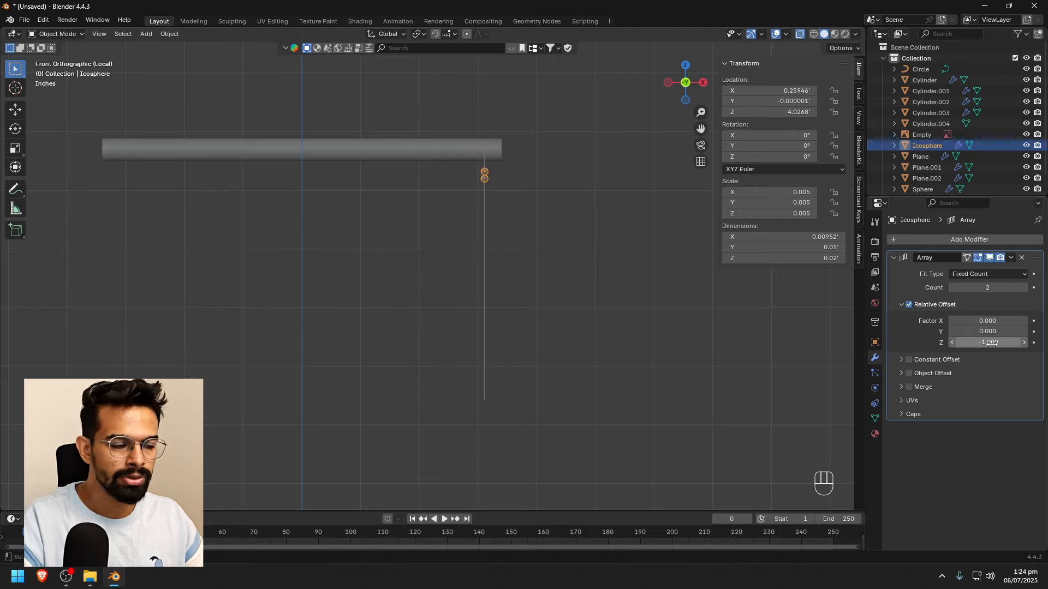
pyautogui.keyDown('shift'); pyautogui.moveTo(986, 343); pyautogui.dragTo(1004, 342); pyautogui.keyUp('shift')
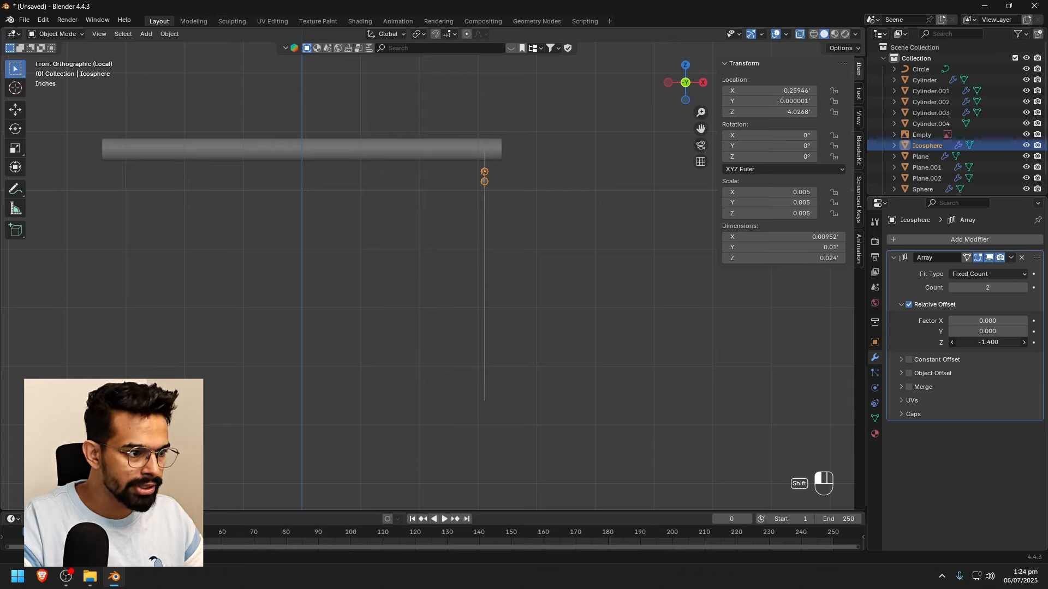
# Increase the bead array's count to 23 so the beads run down the rod
pyautogui.click(1025, 288)
pyautogui.click(1025, 288)
pyautogui.click(1025, 288)
pyautogui.doubleClick(1026, 288)
pyautogui.doubleClick(1026, 288)
pyautogui.doubleClick(1026, 288)
pyautogui.click(1026, 288)
pyautogui.doubleClick(1026, 288)
pyautogui.doubleClick(1026, 288)
pyautogui.doubleClick(1025, 288)
pyautogui.click(1025, 288)
pyautogui.click(1026, 289)
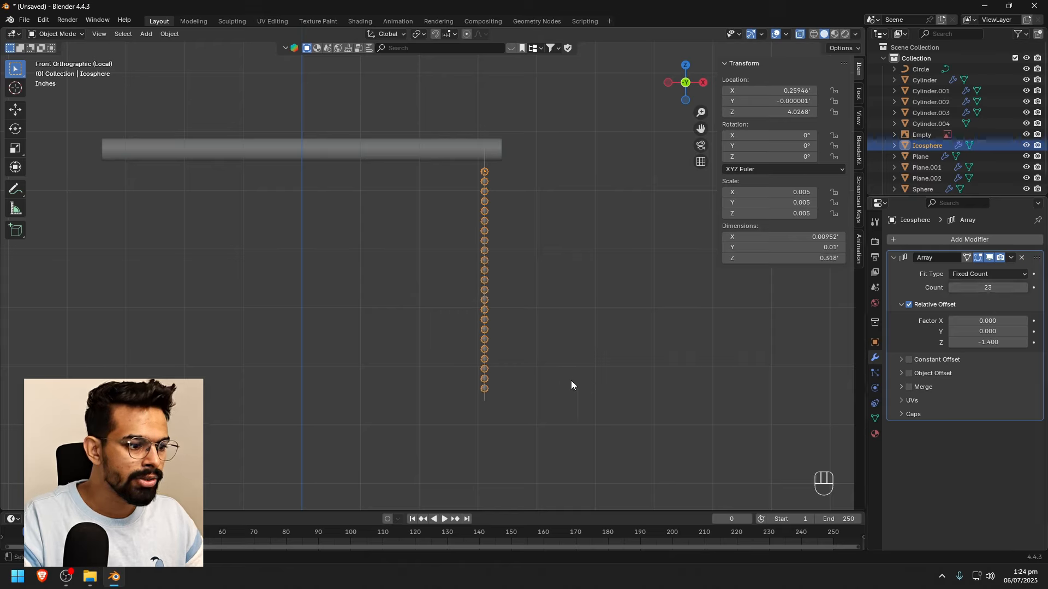
pyautogui.click(522, 384)
pyautogui.keyDown('shift'); pyautogui.moveTo(543, 338); pyautogui.dragTo(511, 229, button='middle'); pyautogui.keyUp('shift')
pyautogui.click(458, 81)
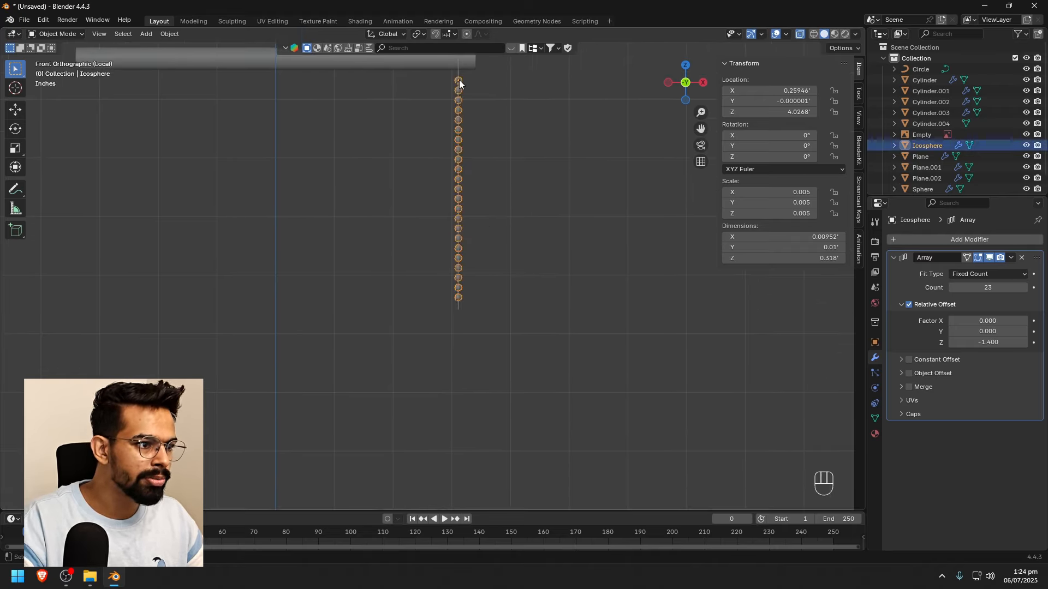
pyautogui.click(513, 317)
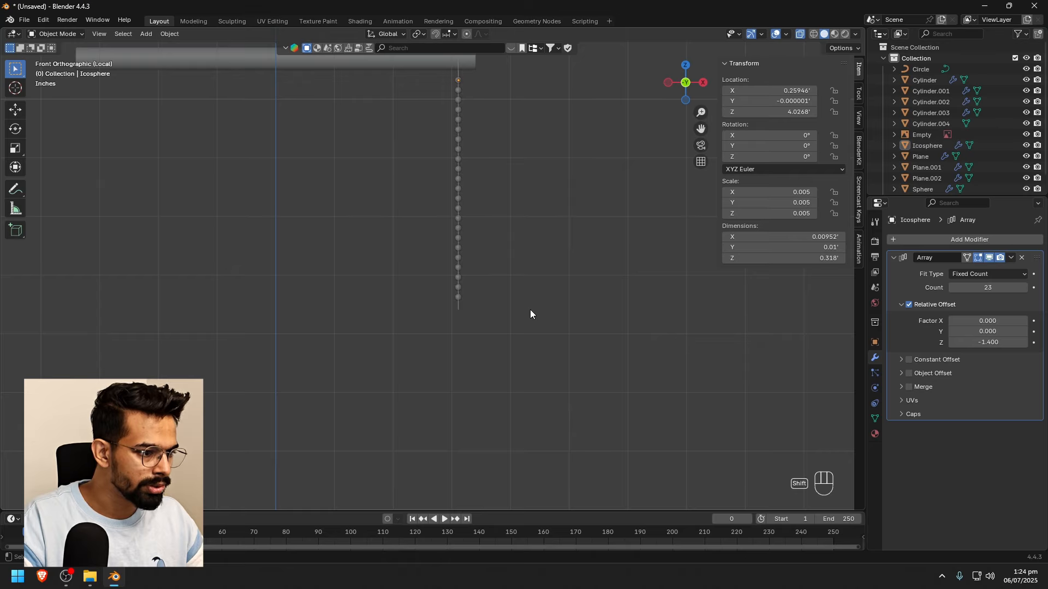
pyautogui.hotkey('shift', 'a')
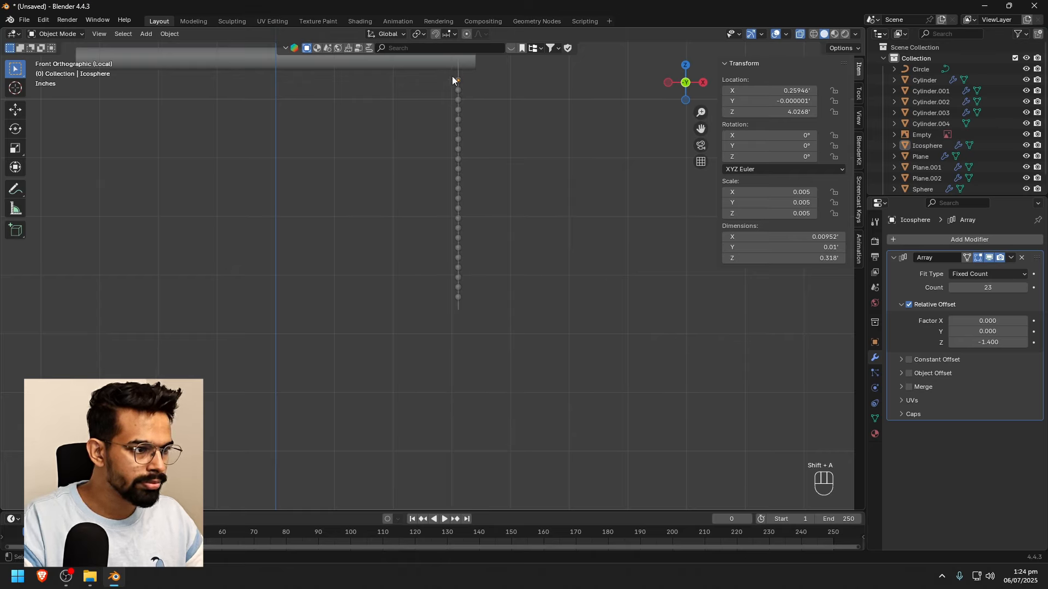
# Duplicate the bead array down along Z to about 3.7029' and remove the Array modifier from the copy
pyautogui.click(457, 81)
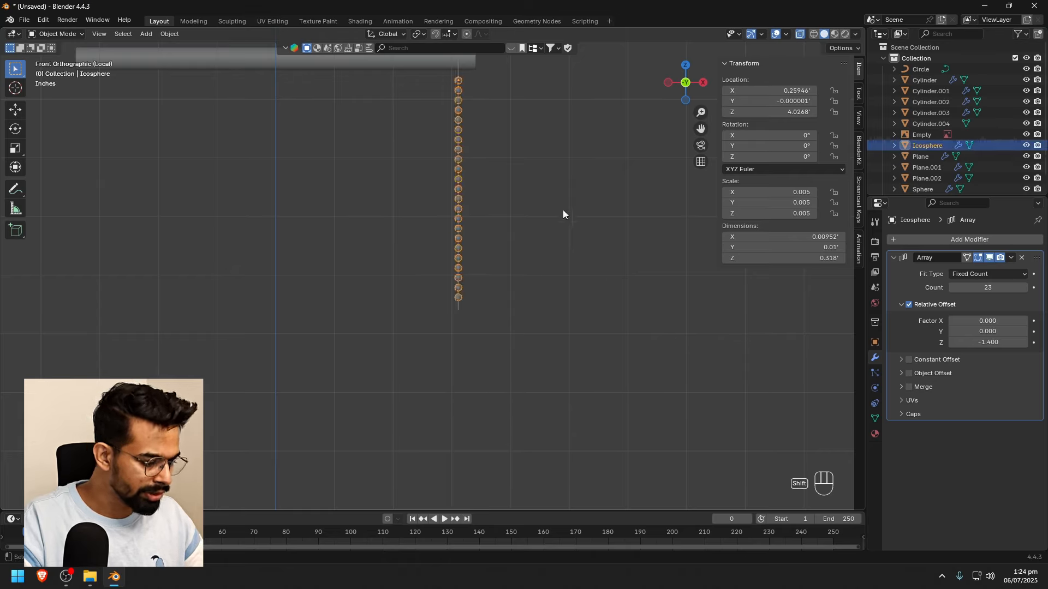
pyautogui.hotkey('shift', 'd')
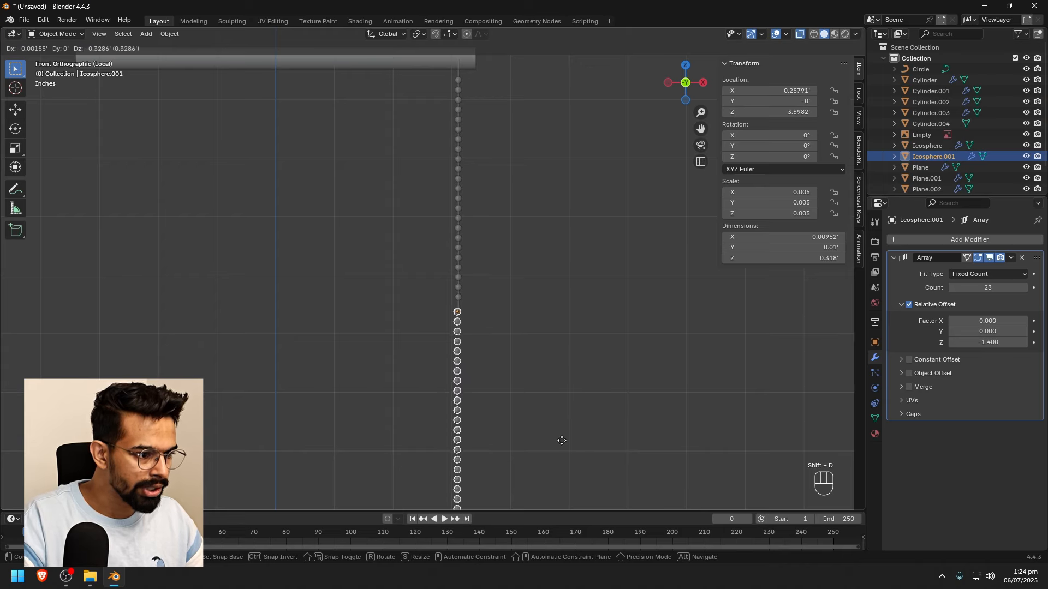
pyautogui.press('z')
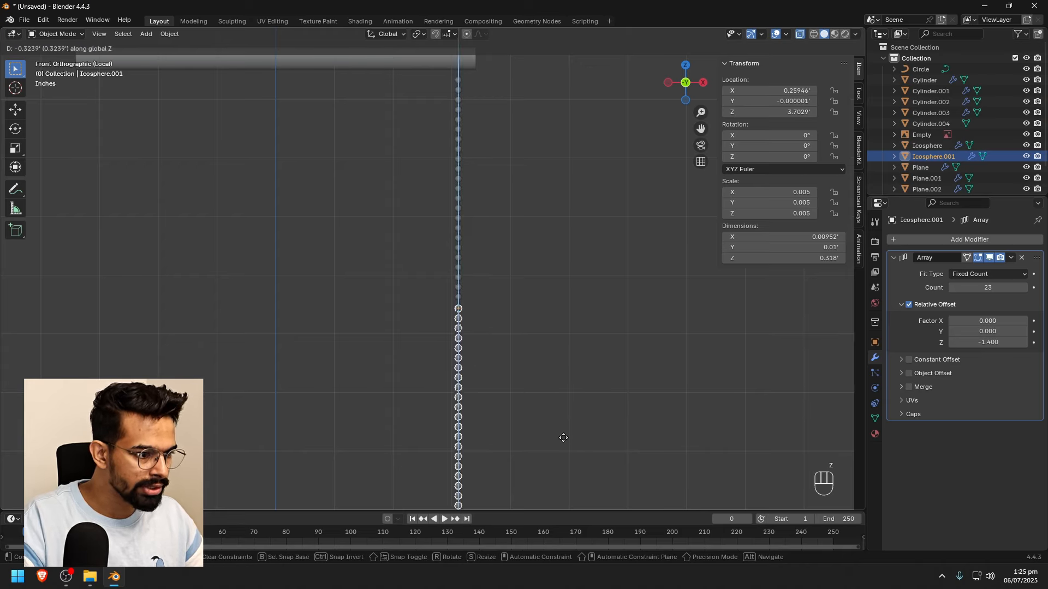
pyautogui.click(562, 437)
pyautogui.click(1022, 258)
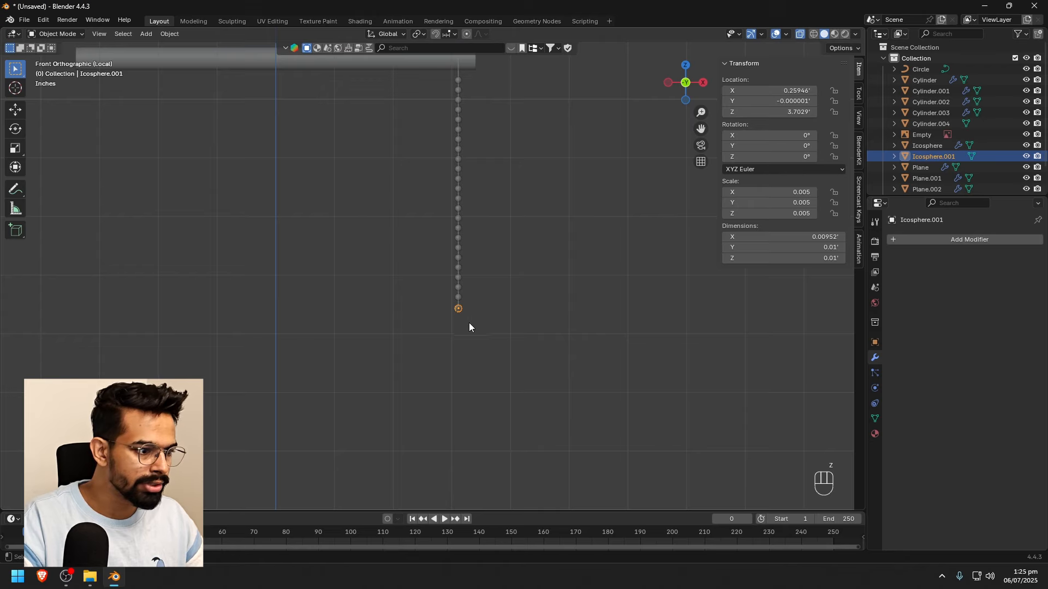
# Enlarge the single bead to about 0.0247' across and lower it to about Z 3.6951' at the chain's end
pyautogui.press('s')
pyautogui.click(501, 334)
pyautogui.press('g')
pyautogui.press('z')
pyautogui.press('z')
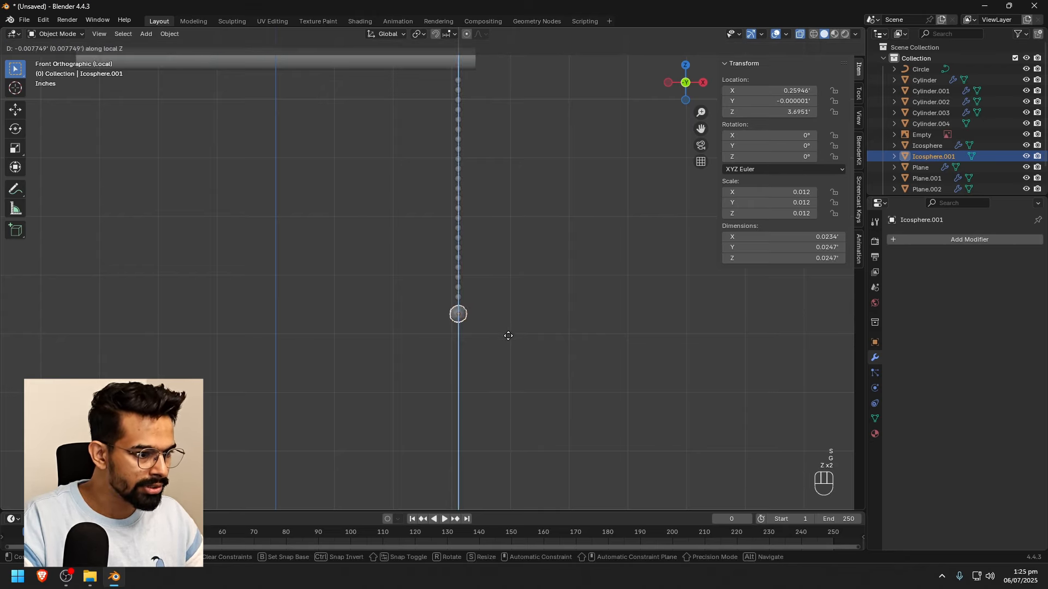
pyautogui.click(508, 334)
# Place the end ball at about Z 3.6982' at the bottom of the bead chain
pyautogui.click(513, 295)
pyautogui.moveTo(512, 295); pyautogui.dragTo(449, 261, button='middle')
pyautogui.click(449, 183)
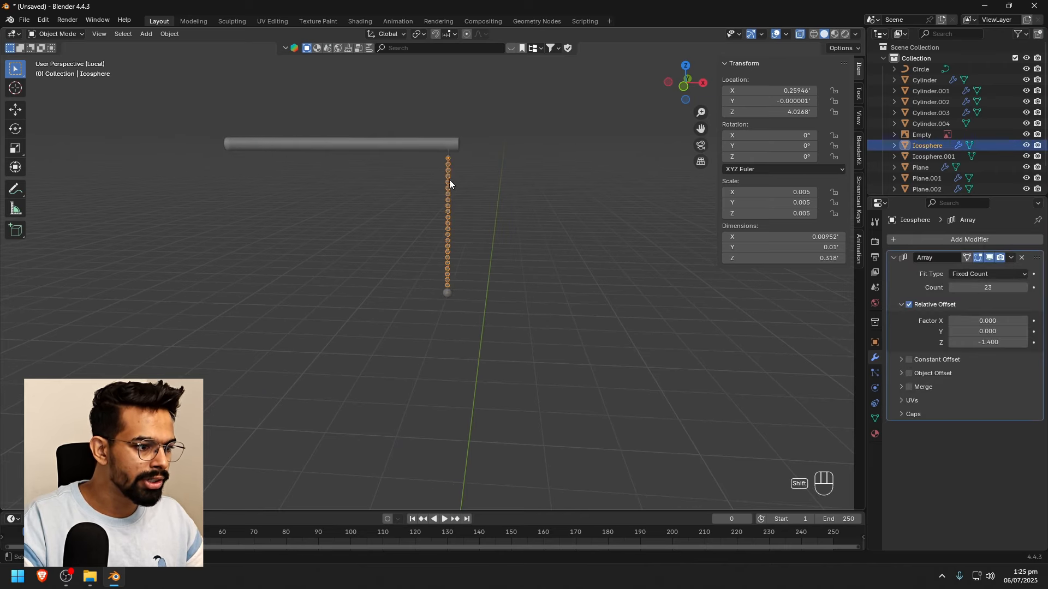
pyautogui.keyDown('shift'); pyautogui.click(447, 156); pyautogui.keyUp('shift')
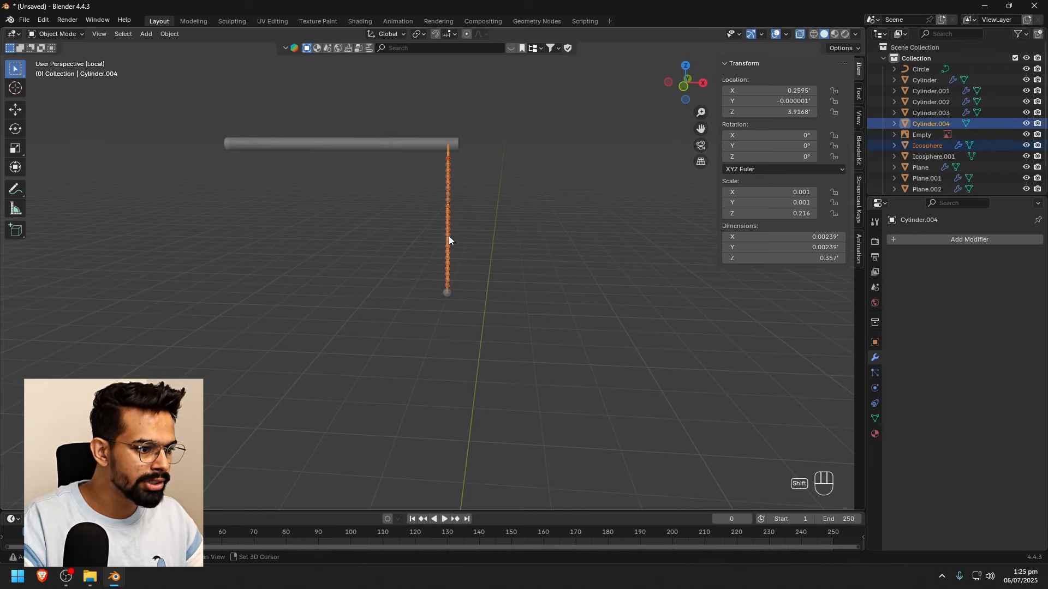
pyautogui.keyDown('shift'); pyautogui.click(442, 292); pyautogui.keyUp('shift')
pyautogui.click(312, 148)
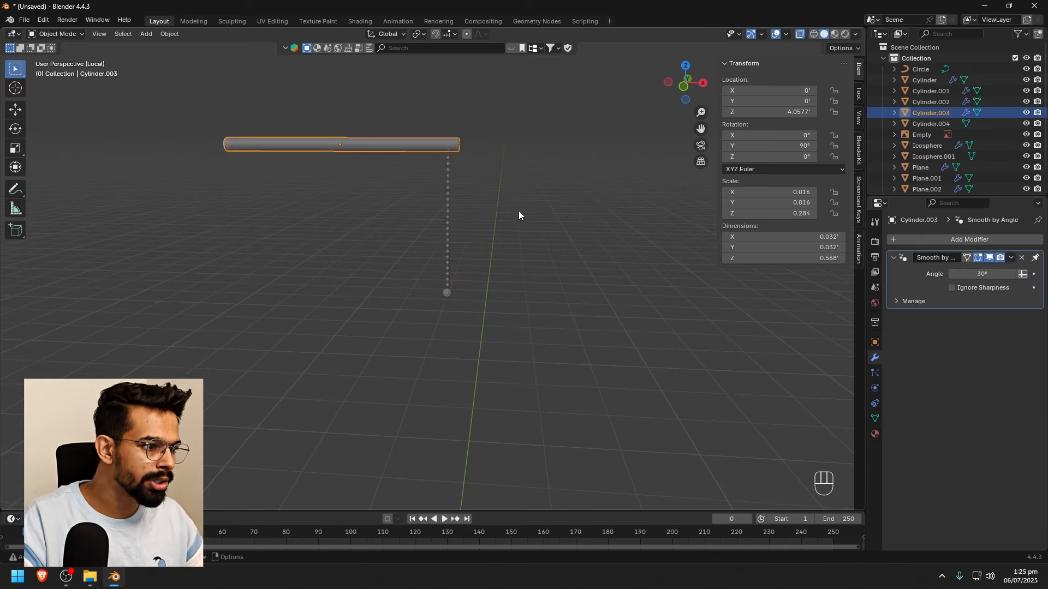
pyautogui.moveTo(497, 311); pyautogui.dragTo(430, 175)
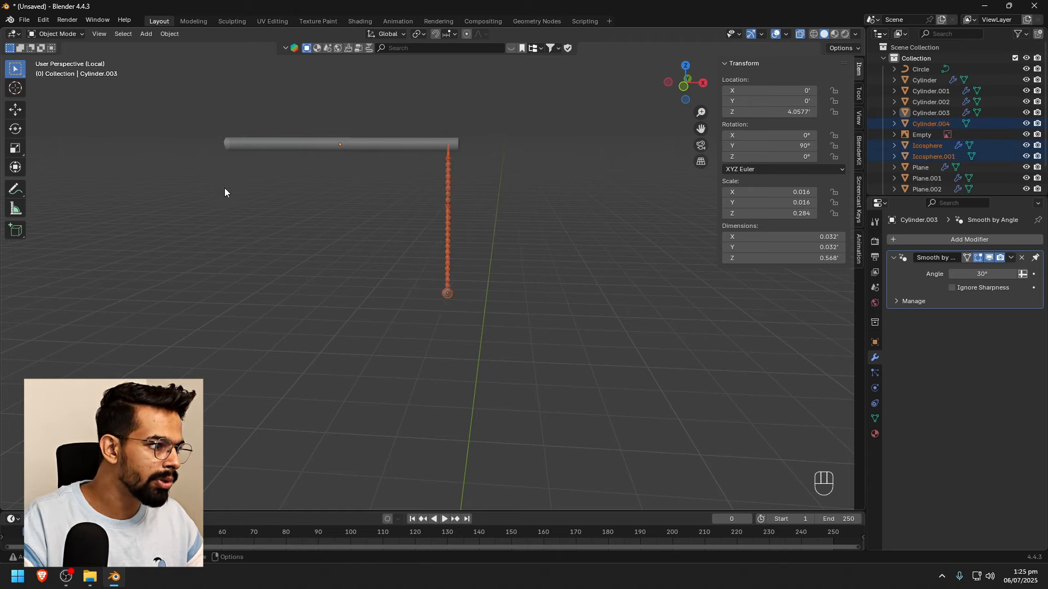
pyautogui.scroll(2, 467, 254)
pyautogui.click(549, 238)
pyautogui.keyDown('shift'); pyautogui.moveTo(513, 222); pyautogui.dragTo(532, 258, button='middle'); pyautogui.keyUp('shift')
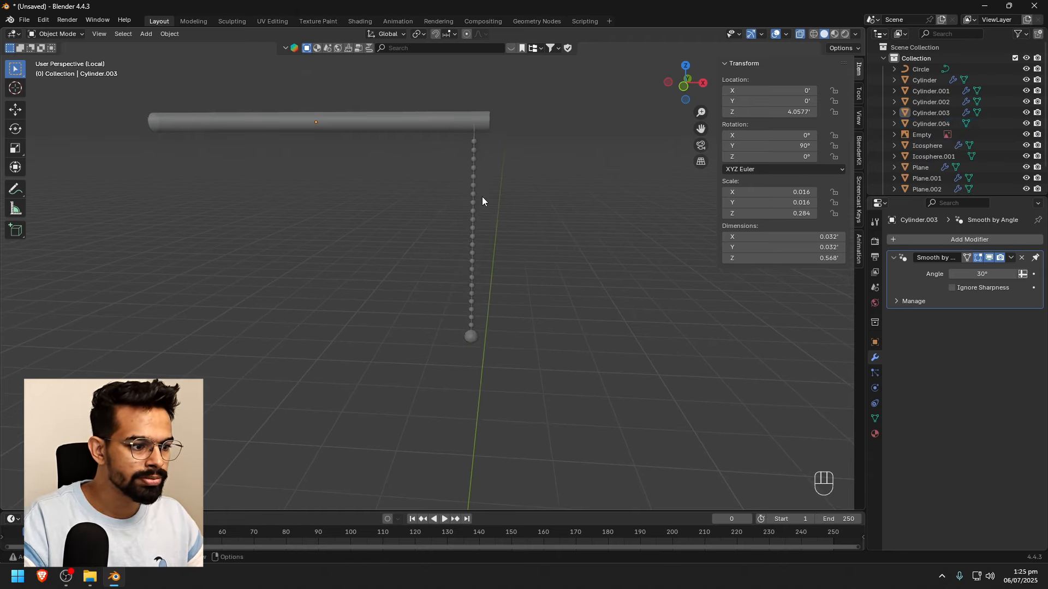
# Add a Mirror modifier to the thin rod inside the chain, using the crossbar Cylinder.003 as mirror object
pyautogui.click(474, 134)
pyautogui.click(473, 135)
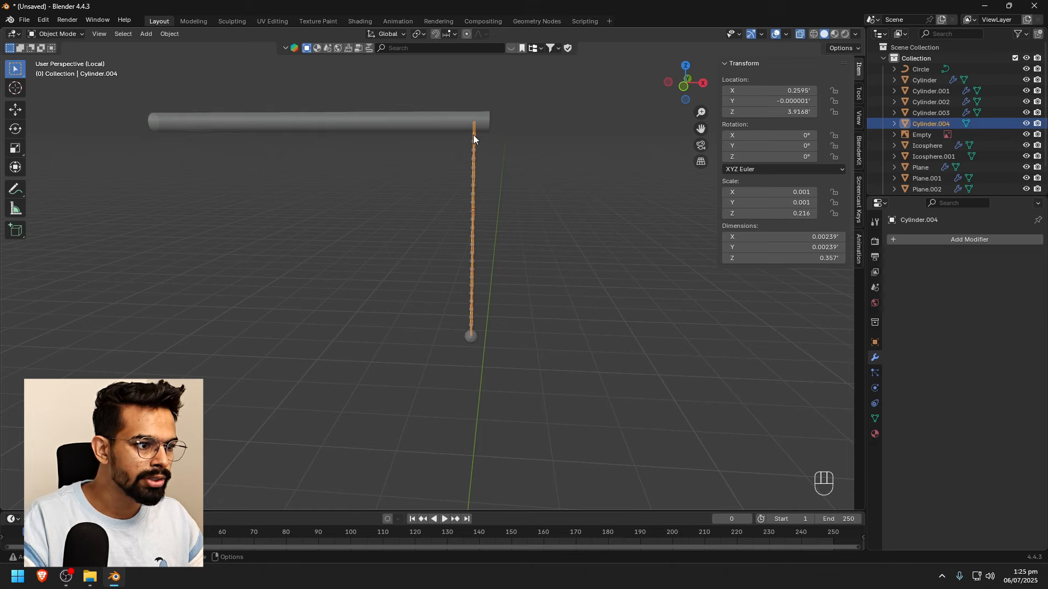
pyautogui.click(932, 239)
pyautogui.write('mi')
pyautogui.click(846, 260)
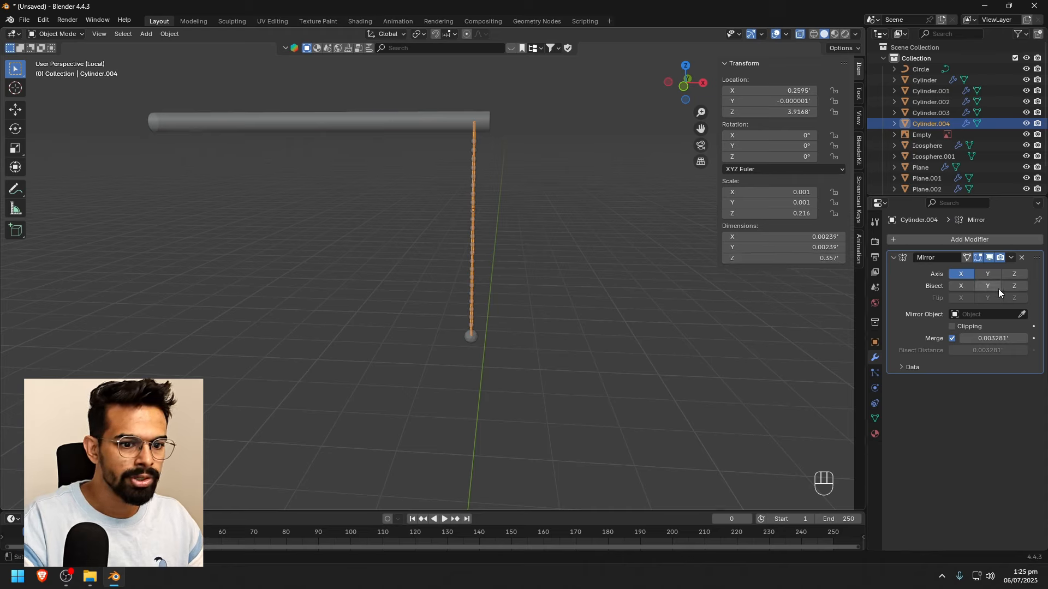
pyautogui.click(1021, 315)
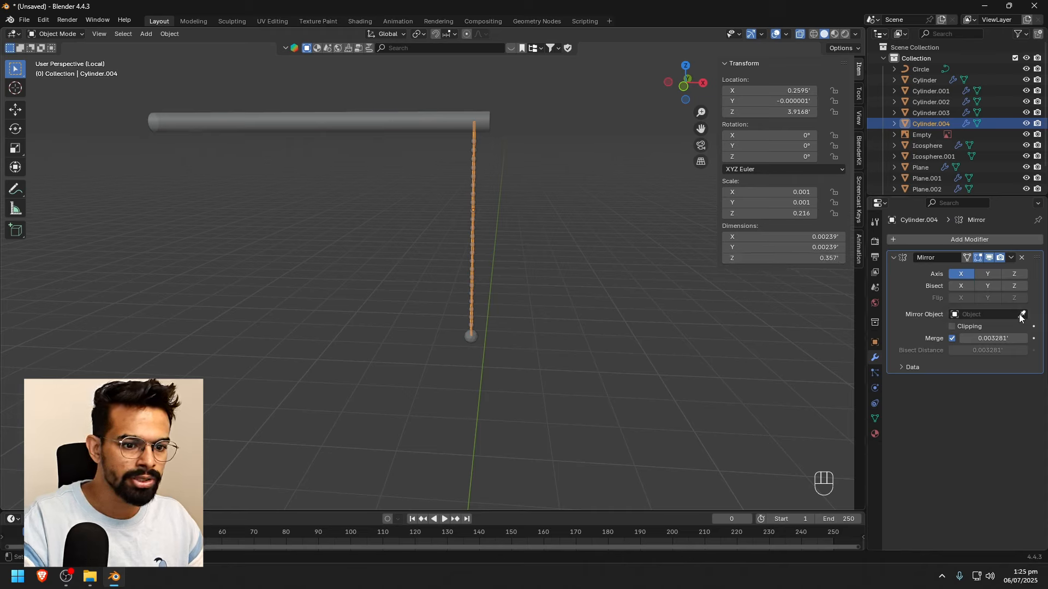
pyautogui.click(343, 121)
# Set the rod's mirror axis to Z only so its copy hangs from the crossbar's opposite end
pyautogui.moveTo(341, 127); pyautogui.dragTo(534, 298, button='middle')
pyautogui.click(220, 283)
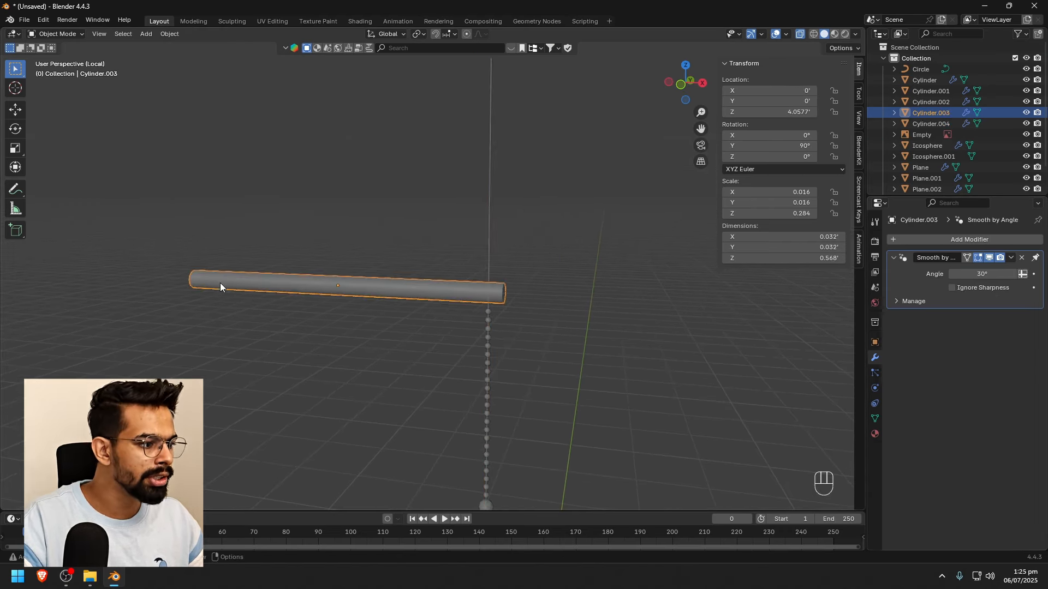
pyautogui.keyDown('shift'); pyautogui.moveTo(361, 370); pyautogui.dragTo(396, 295, button='middle'); pyautogui.keyUp('shift')
pyautogui.click(527, 197)
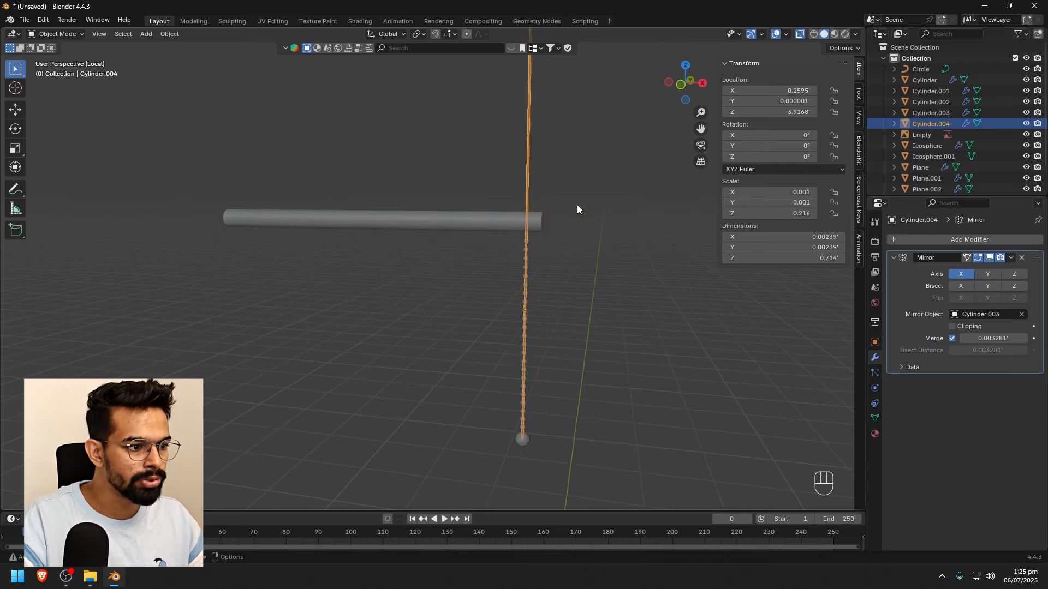
pyautogui.click(955, 273)
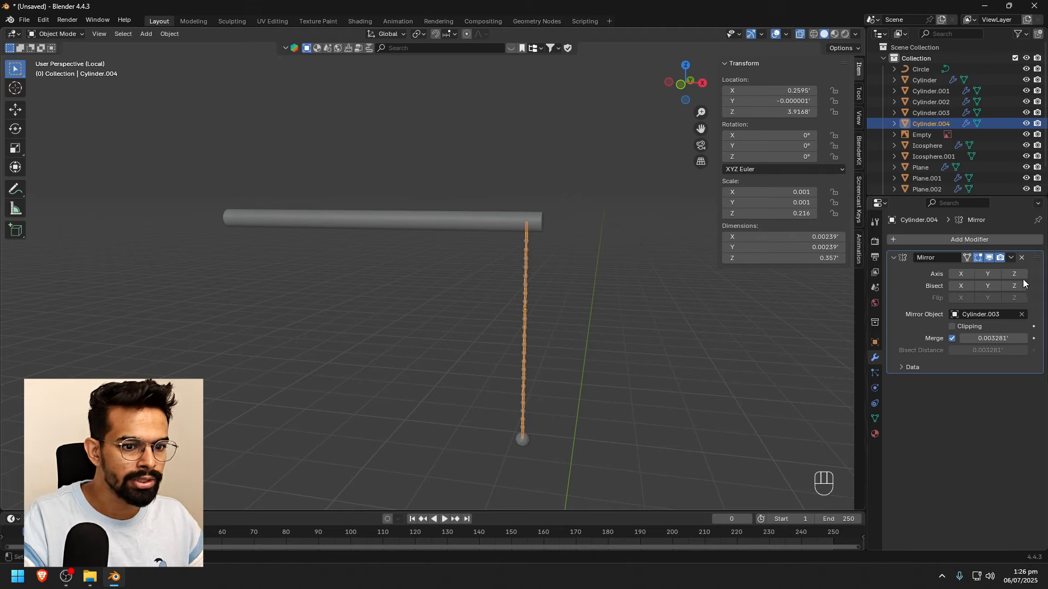
pyautogui.click(991, 273)
pyautogui.click(988, 274)
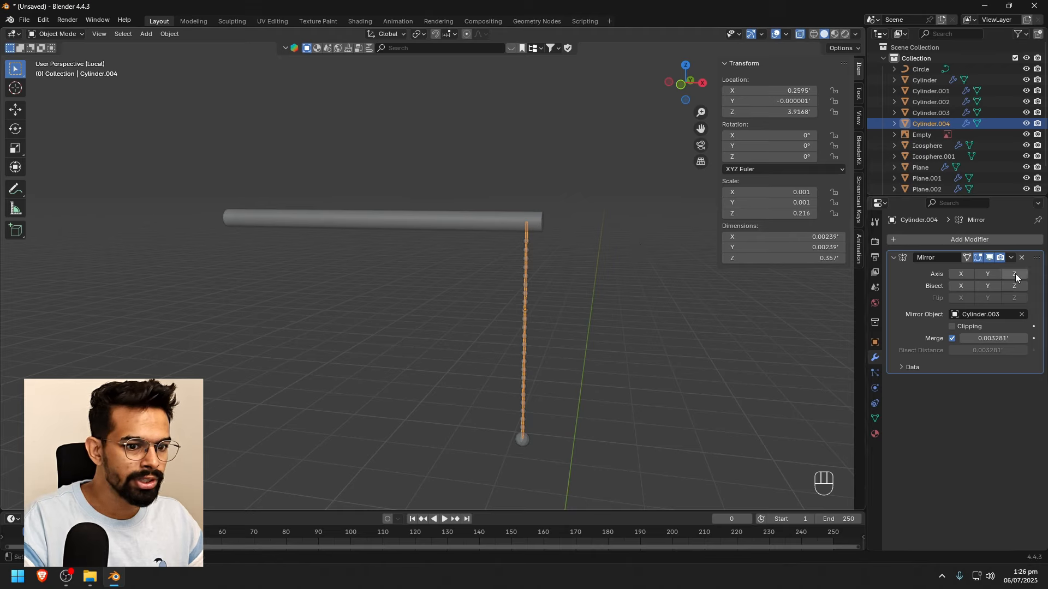
pyautogui.click(1014, 273)
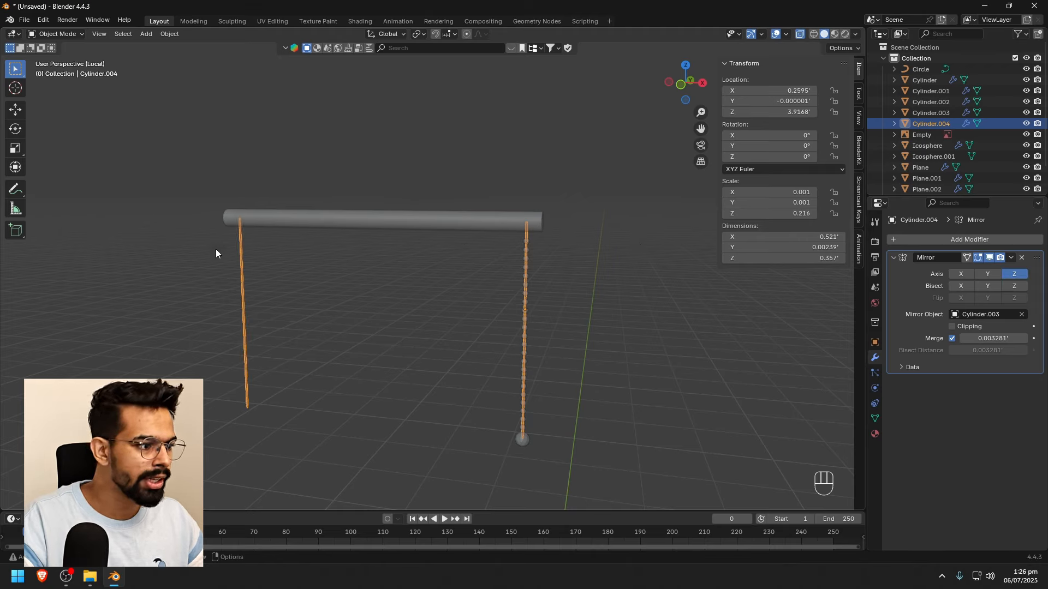
# Add a Mirror modifier to the bead array with Cylinder.003 as mirror object and only the Z axis enabled
pyautogui.click(592, 369)
pyautogui.click(526, 290)
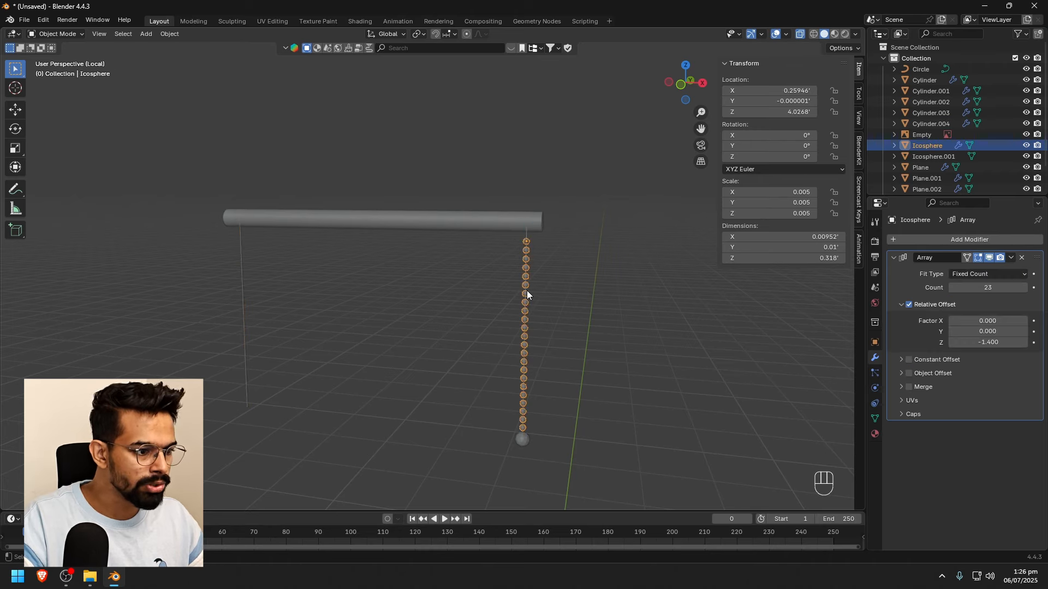
pyautogui.click(419, 224)
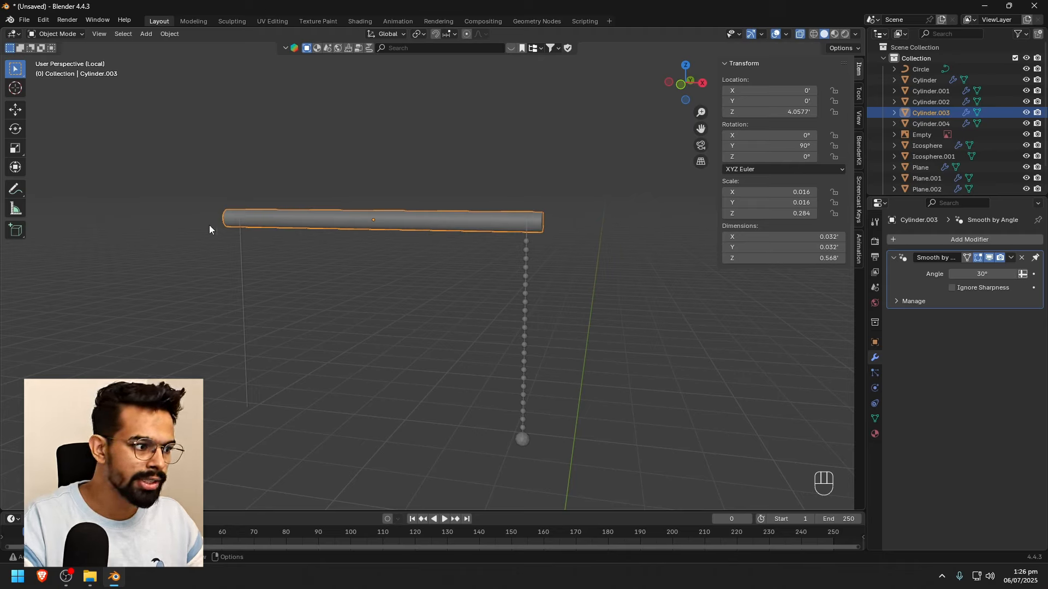
pyautogui.click(338, 298)
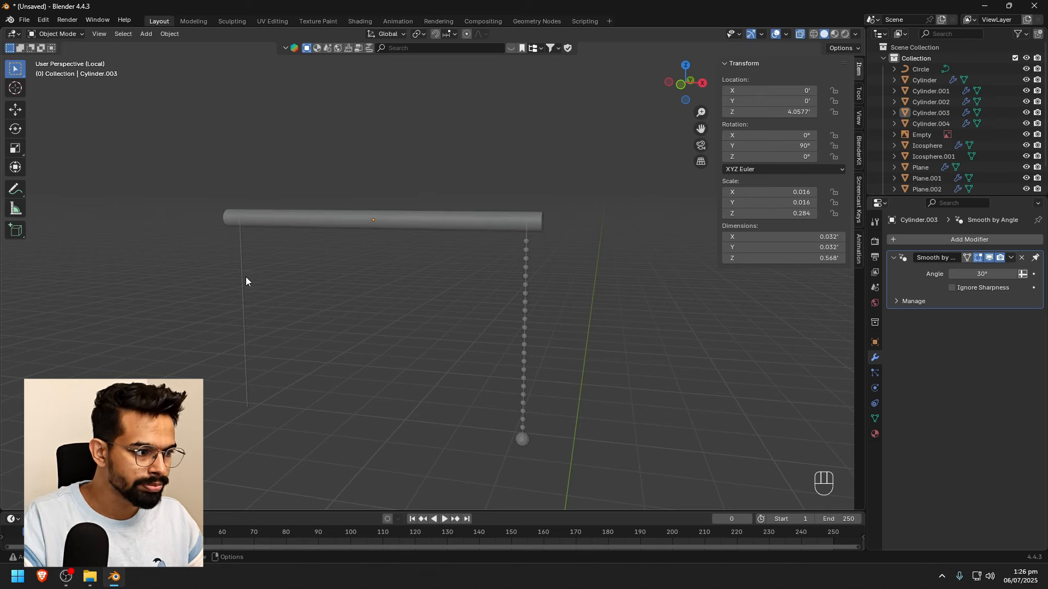
pyautogui.click(525, 267)
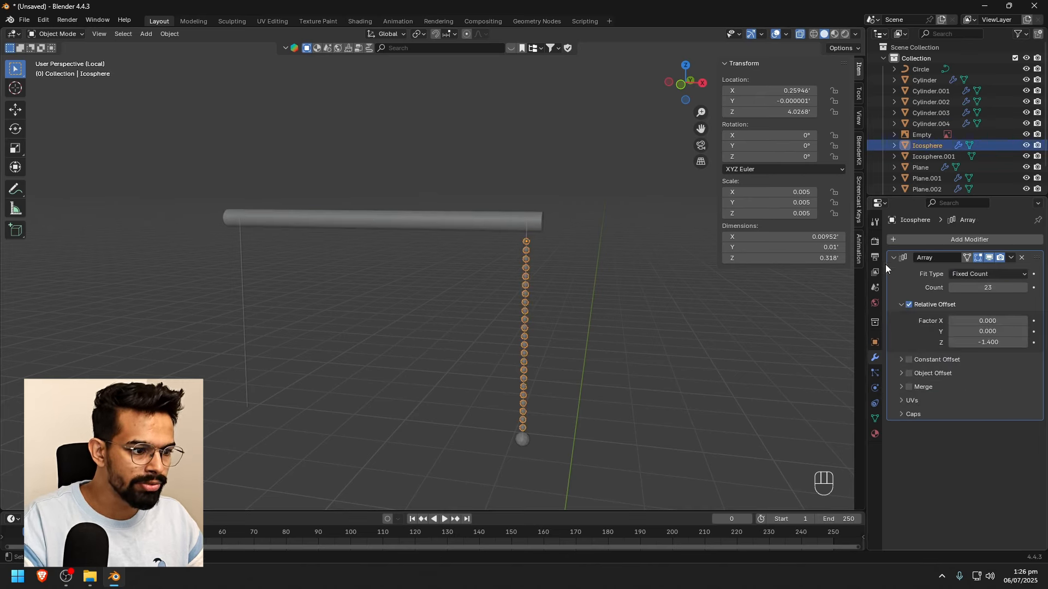
pyautogui.click(945, 242)
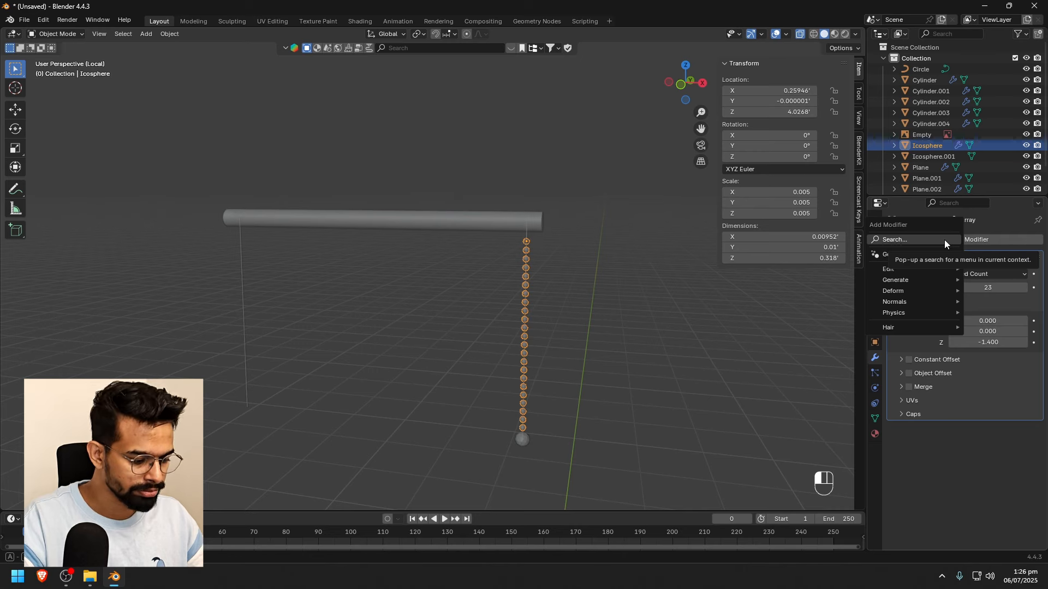
pyautogui.write('mir')
pyautogui.click(887, 258)
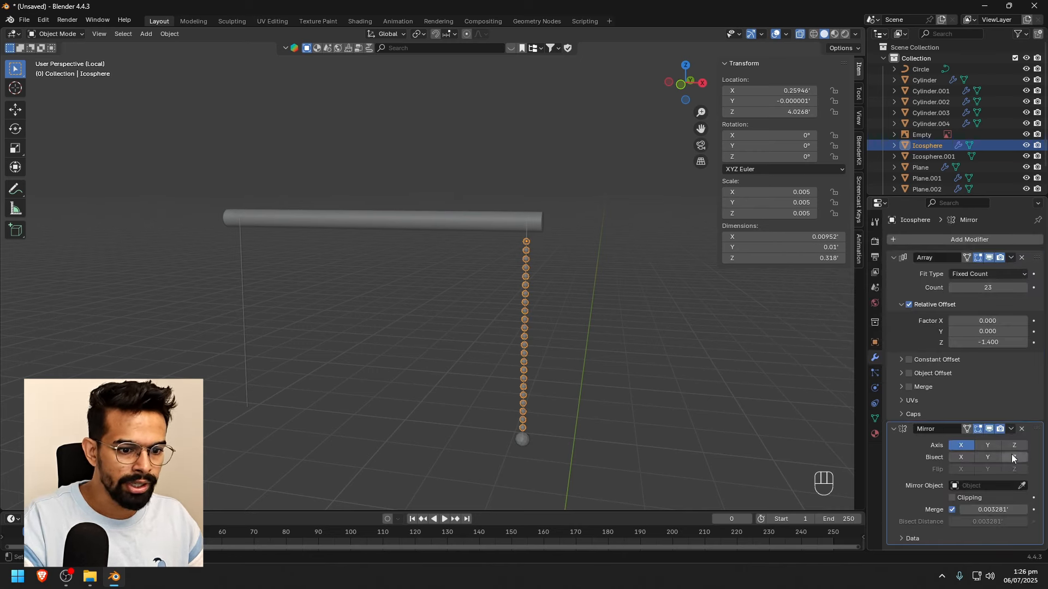
pyautogui.click(468, 221)
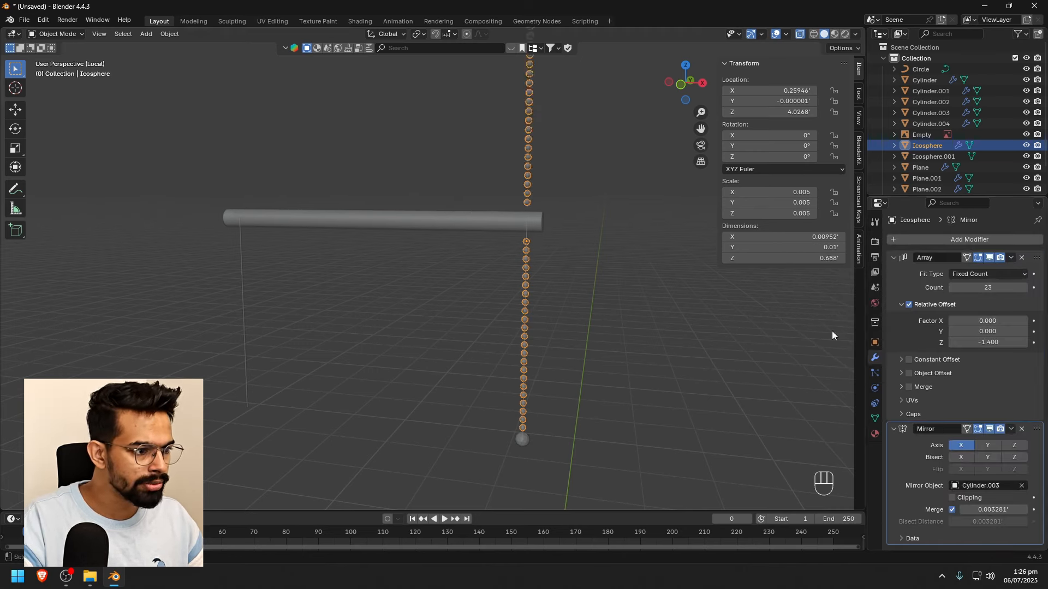
pyautogui.click(1014, 446)
pyautogui.click(954, 445)
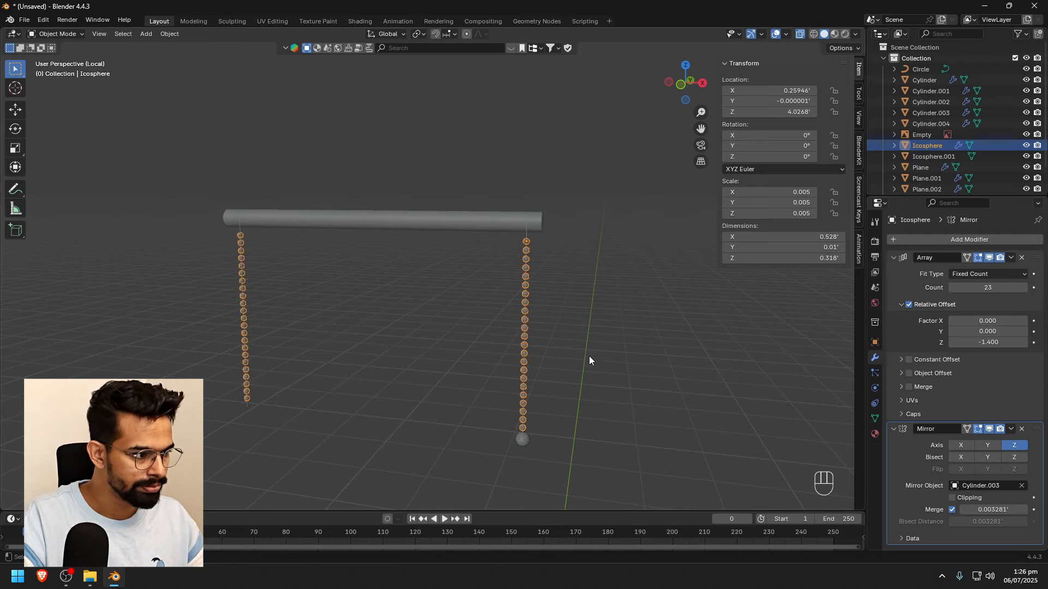
# Copy the rod's Mirror modifier to the end ball
pyautogui.click(522, 440)
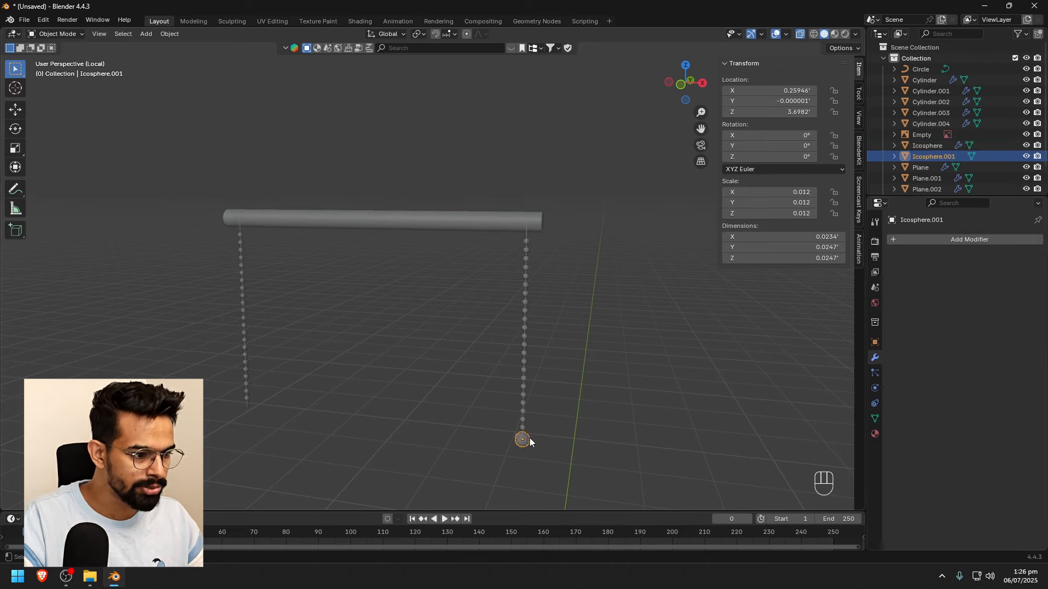
pyautogui.keyDown('shift'); pyautogui.click(527, 238); pyautogui.keyUp('shift')
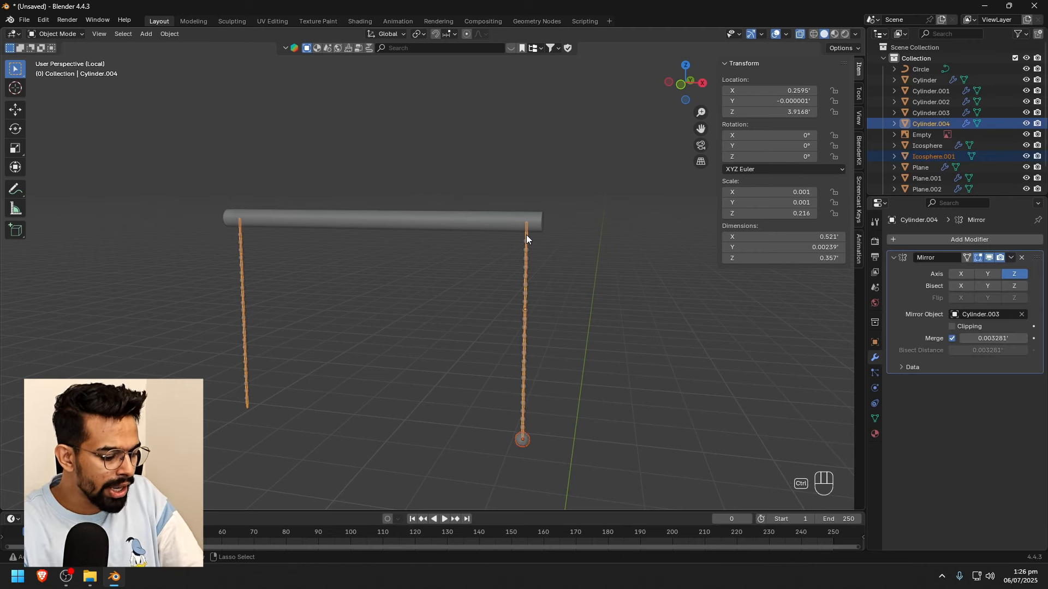
pyautogui.hotkey('ctrl', 'l')
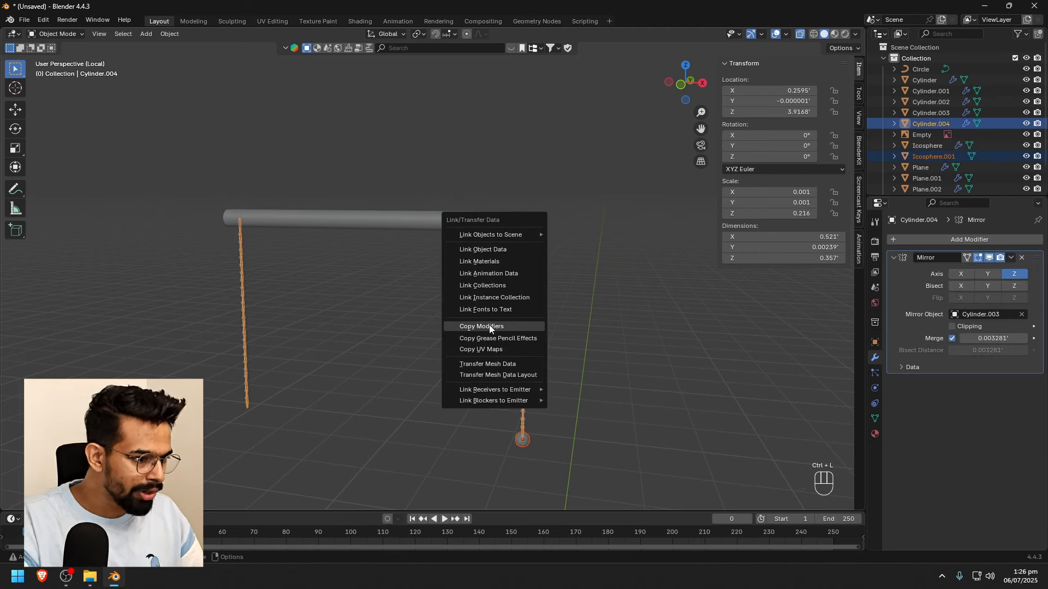
pyautogui.click(489, 326)
pyautogui.click(647, 323)
pyautogui.moveTo(647, 326); pyautogui.dragTo(410, 331, button='middle')
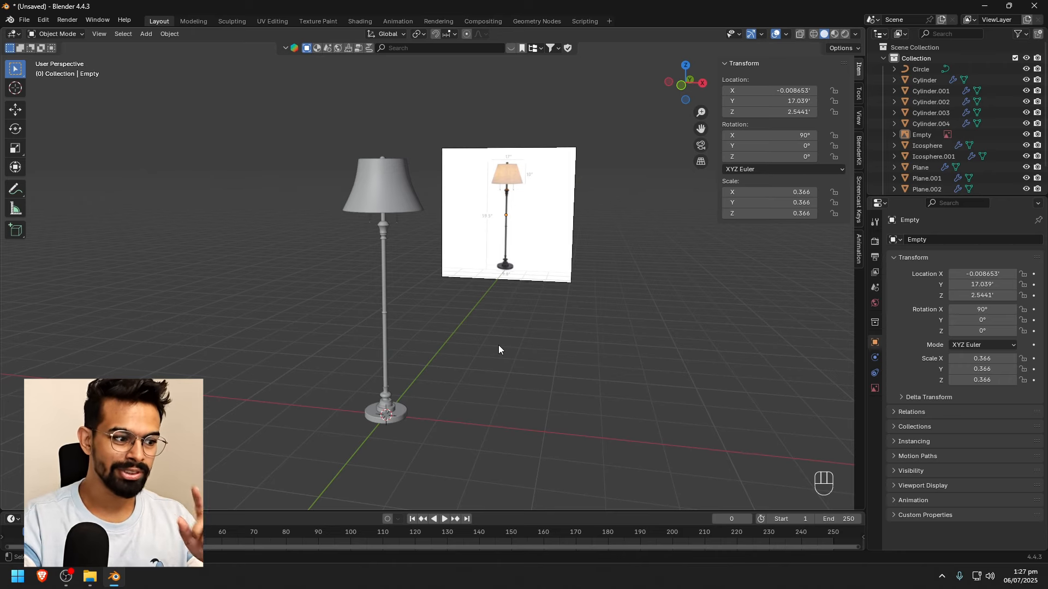
# Add a Bézier curve in top view and move it beside the lamp along the X axis
pyautogui.scroll(3, 444, 386)
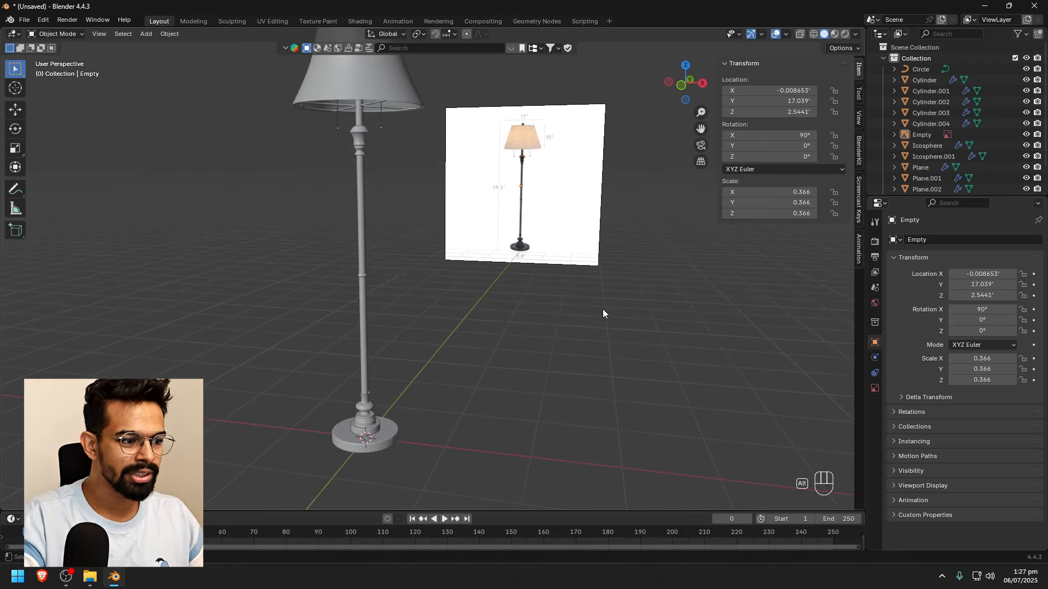
pyautogui.keyDown('alt'); pyautogui.moveTo(594, 357); pyautogui.dragTo(496, 218, button='middle'); pyautogui.keyUp('alt')
pyautogui.keyDown('shift'); pyautogui.moveTo(512, 356); pyautogui.dragTo(503, 313, button='middle'); pyautogui.keyUp('shift')
pyautogui.scroll(4, 472, 307)
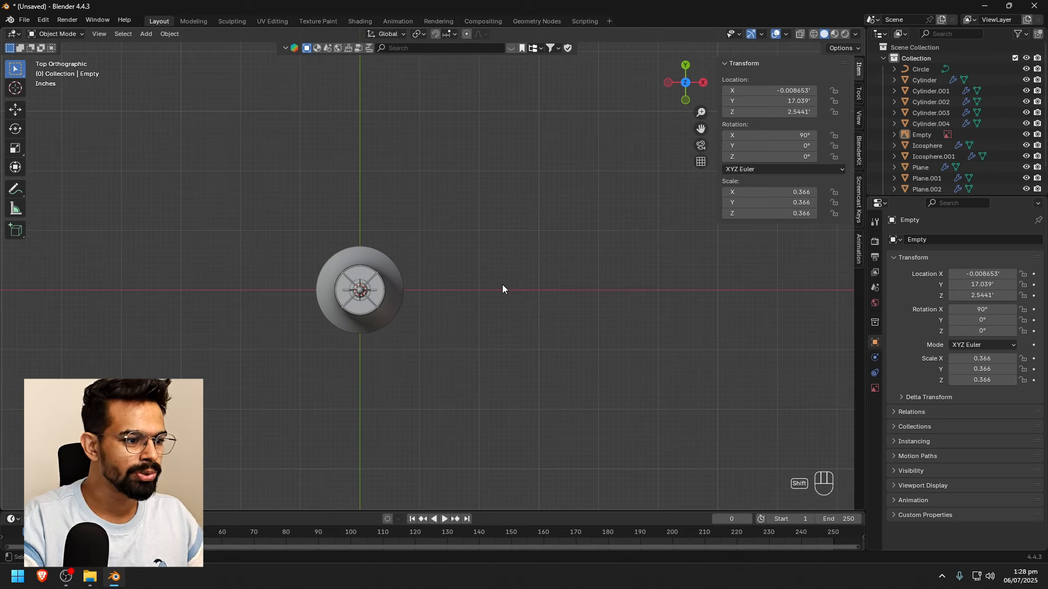
pyautogui.hotkey('shift', 'a')
pyautogui.moveTo(477, 299)
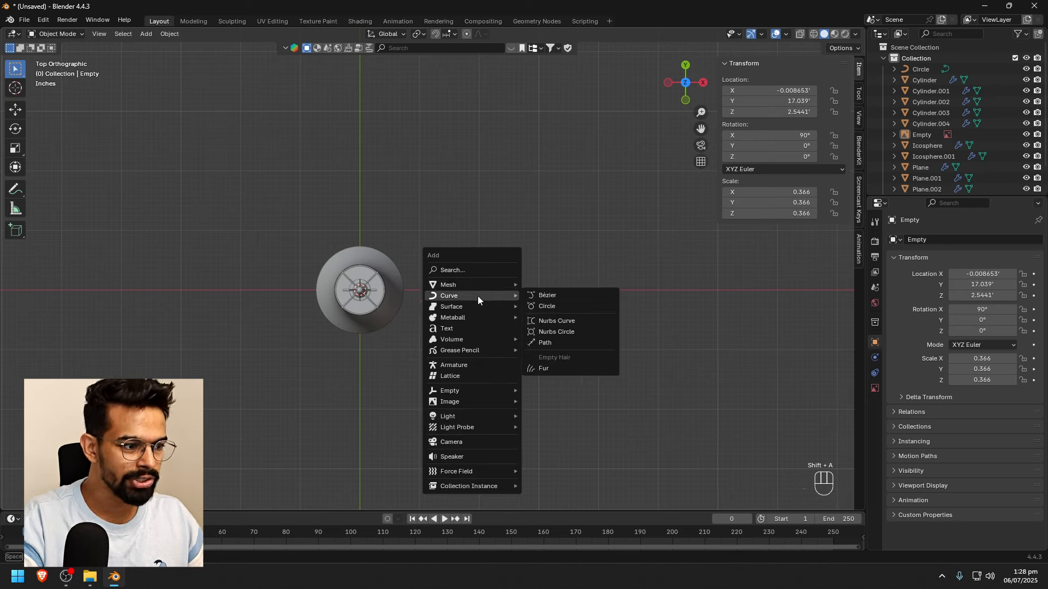
pyautogui.click(545, 295)
pyautogui.press('g')
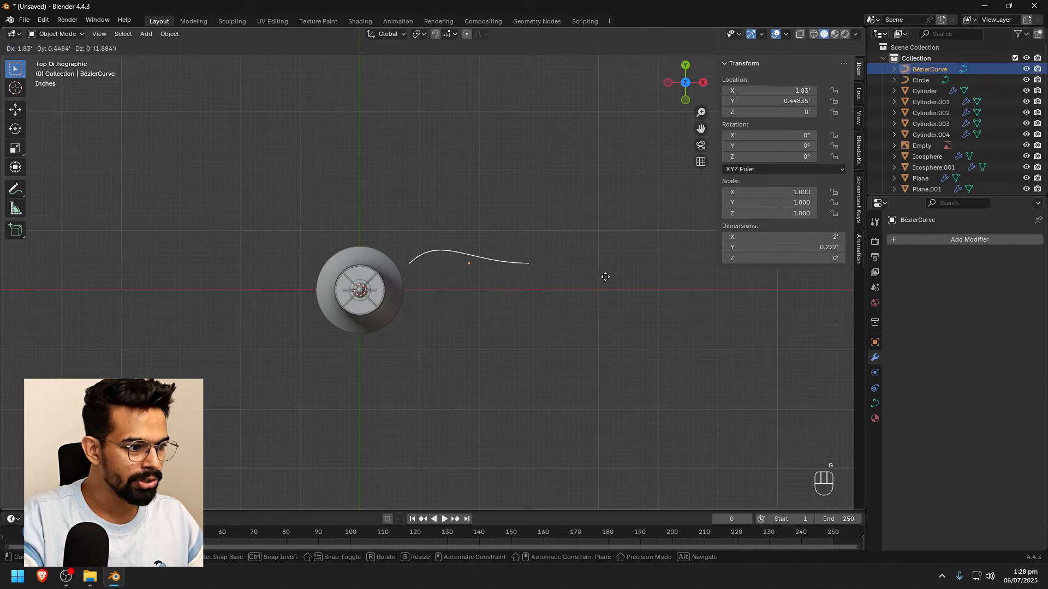
pyautogui.click(604, 307)
pyautogui.press('g')
pyautogui.click(534, 294)
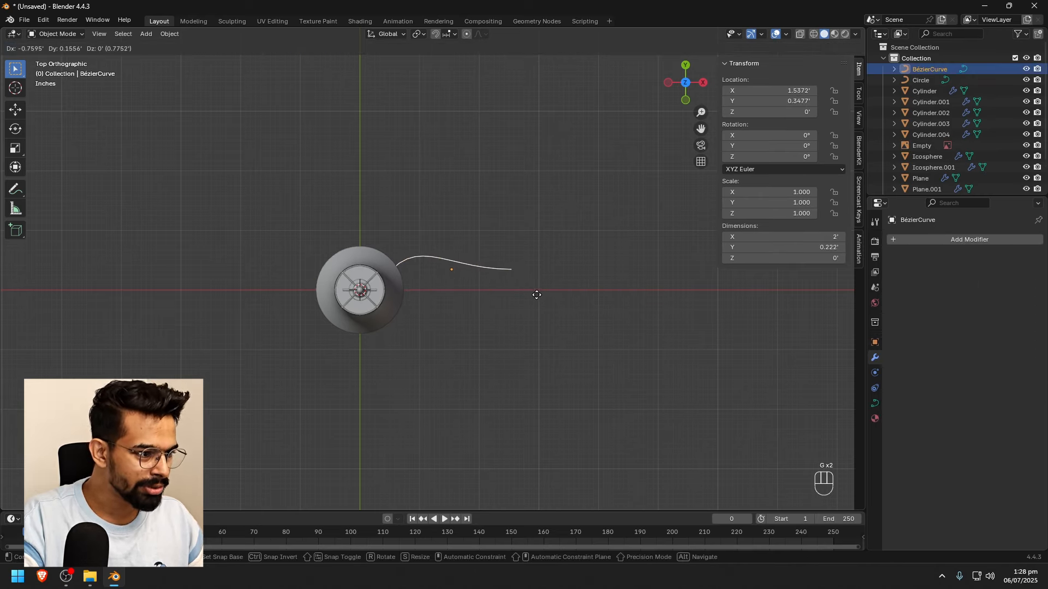
# Move the curve to about X 1.1041', Y 0.2664' and Z 0.0534' so it starts at the lamp's base
pyautogui.moveTo(547, 309); pyautogui.dragTo(512, 310, button='middle')
pyautogui.press('g')
pyautogui.click(496, 278)
pyautogui.scroll(4, 499, 241)
pyautogui.press('g')
pyautogui.click(544, 238)
pyautogui.scroll(-3, 534, 299)
pyautogui.scroll(-3, 509, 292)
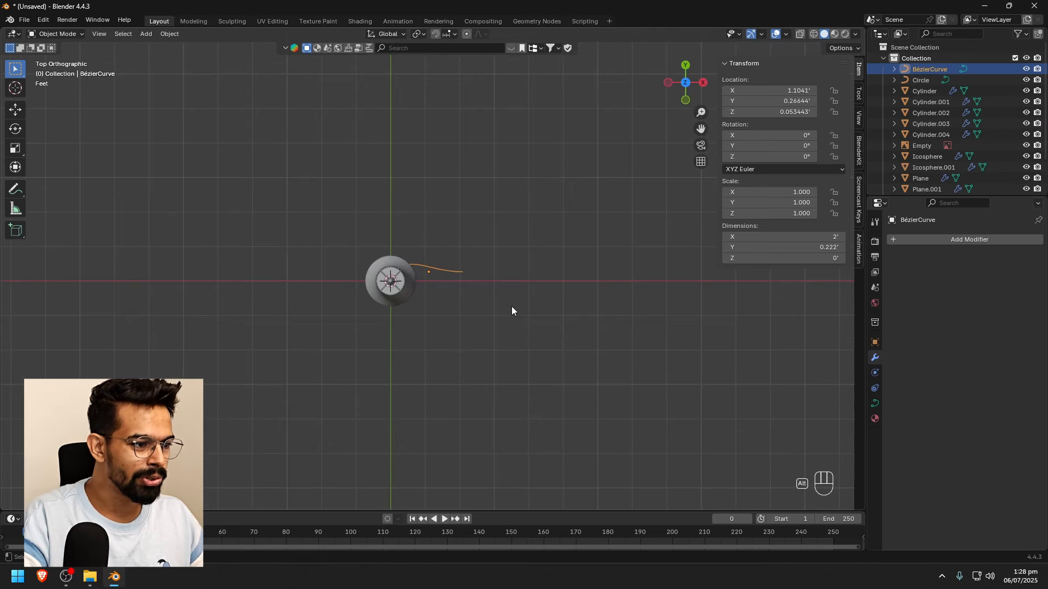
# Extrude the curve's free end twice in top view into a winding cord about 2.77' by 1.72'
pyautogui.press('Tab')
pyautogui.scroll(4, 502, 298)
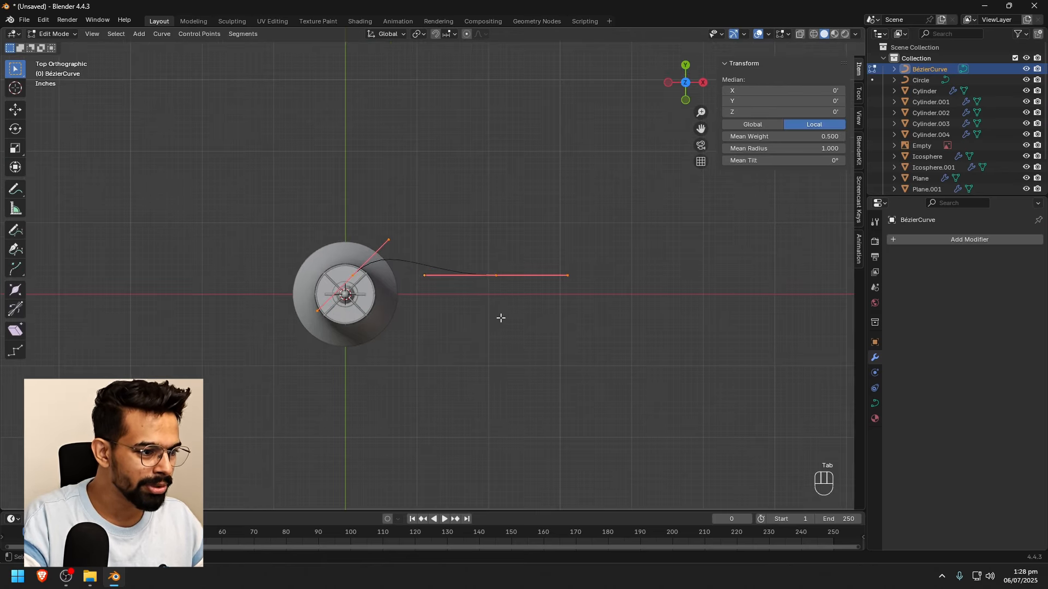
pyautogui.click(494, 275)
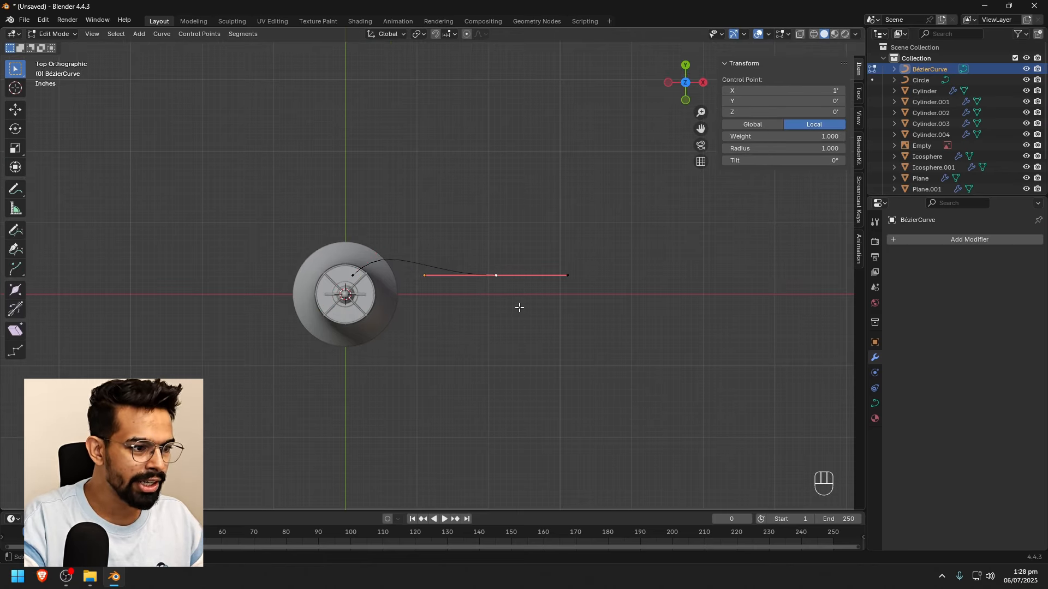
pyautogui.press('e')
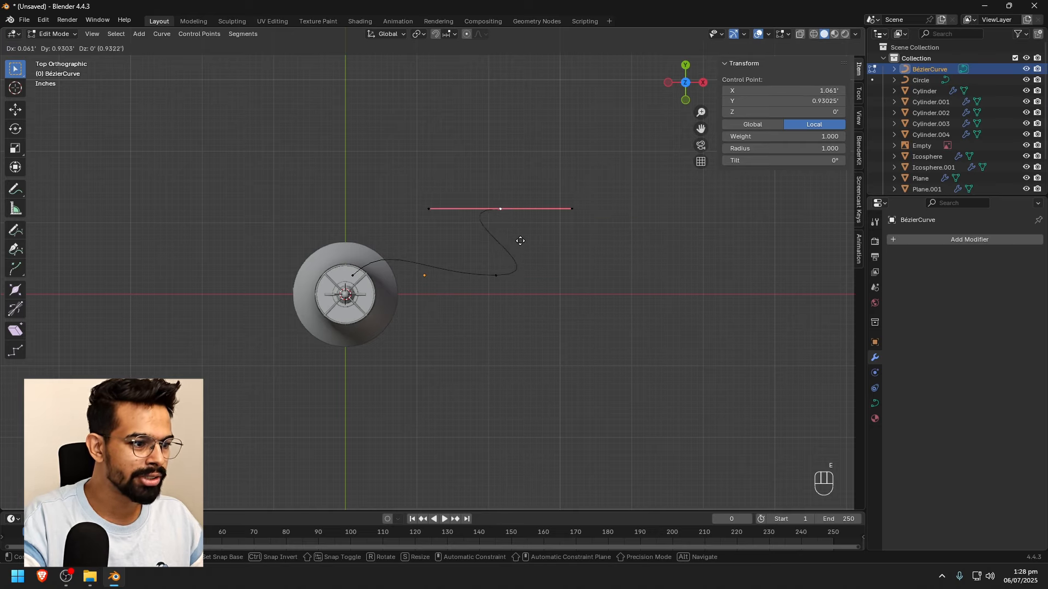
pyautogui.click(557, 231)
pyautogui.press('e')
pyautogui.click(570, 215)
pyautogui.moveTo(647, 298); pyautogui.dragTo(589, 251, button='middle')
pyautogui.press('Tab')
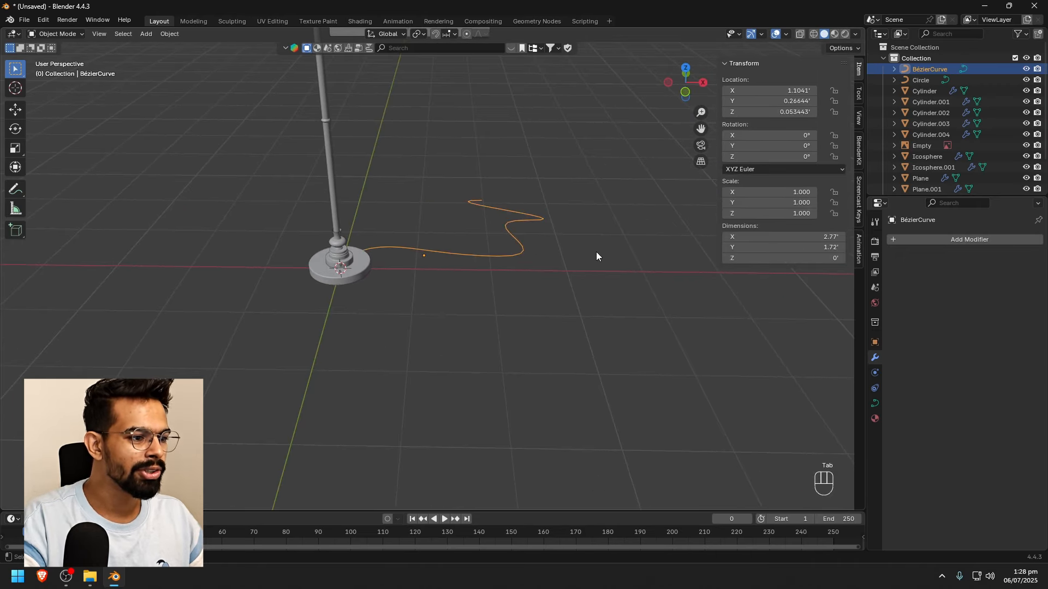
# Thicken the power cord curve by giving it a round bevel with a depth of 0.0075'
pyautogui.scroll(-2, 585, 252)
pyautogui.click(519, 293)
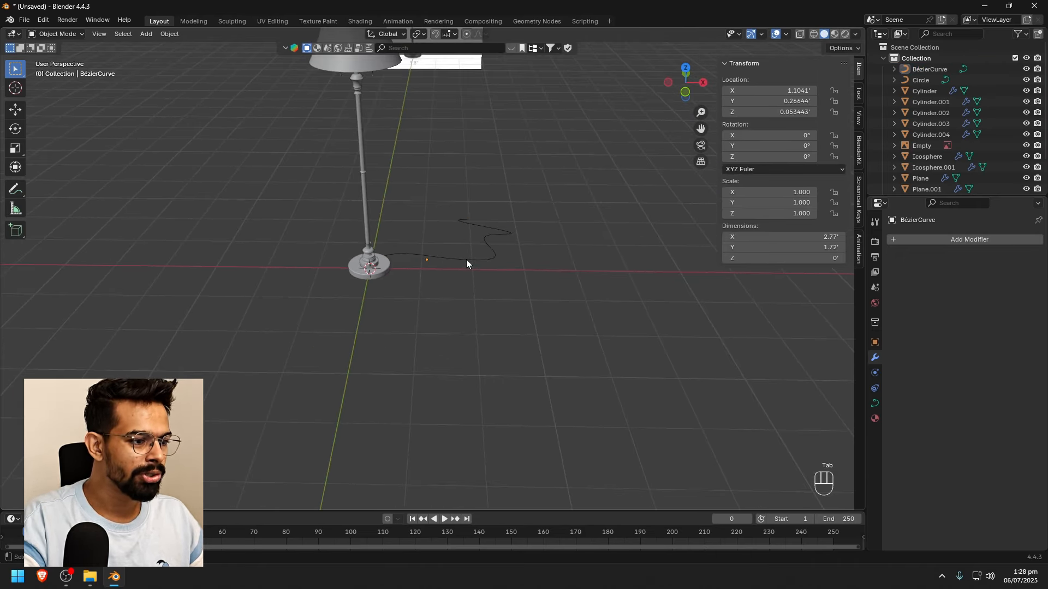
pyautogui.click(467, 260)
pyautogui.click(874, 404)
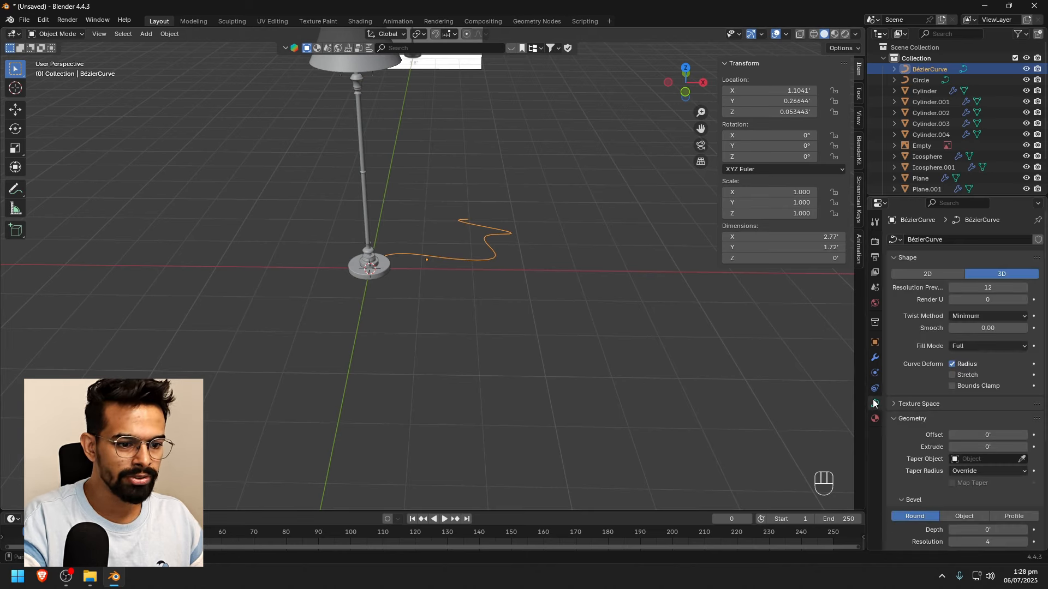
pyautogui.scroll(-5, 974, 457)
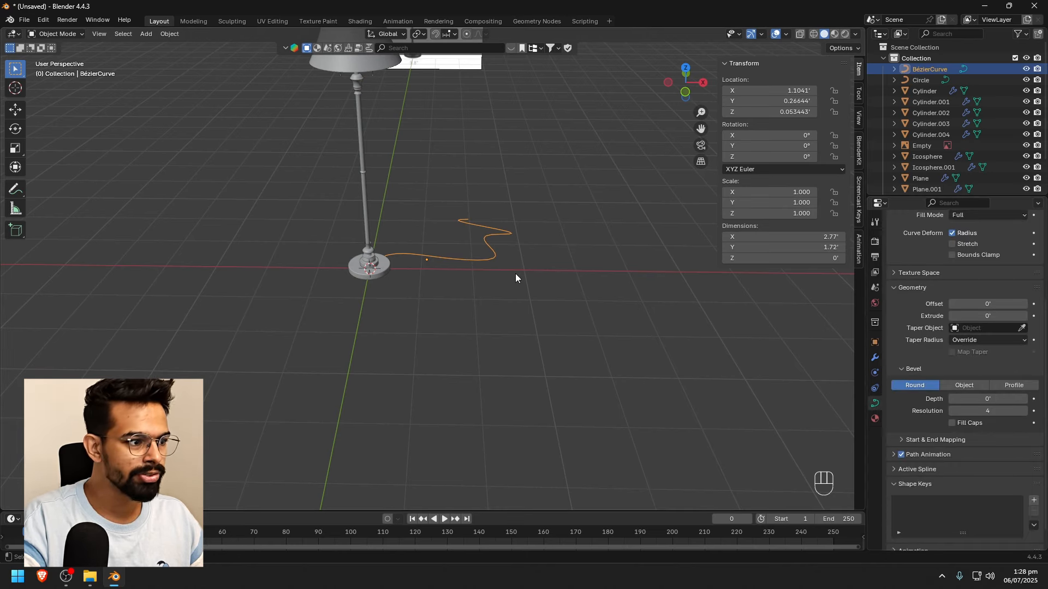
pyautogui.moveTo(960, 399); pyautogui.dragTo(1021, 399)
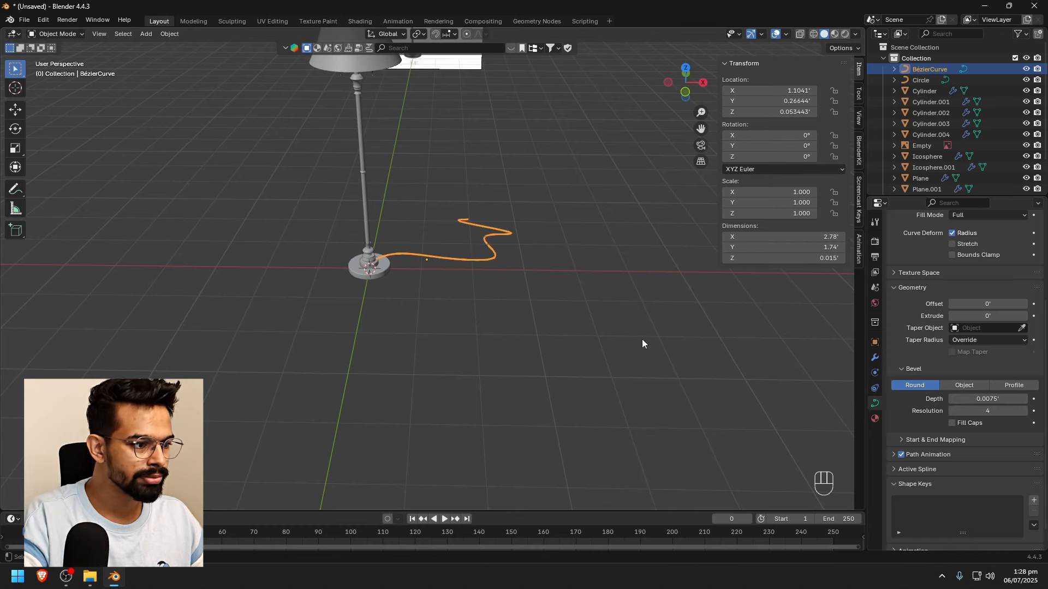
pyautogui.click(648, 342)
# Create a new material for the lamp's pole with a near-black blue base color of hue 0.619, saturation 1 and value 0.002
pyautogui.moveTo(565, 333); pyautogui.dragTo(573, 370, button='middle')
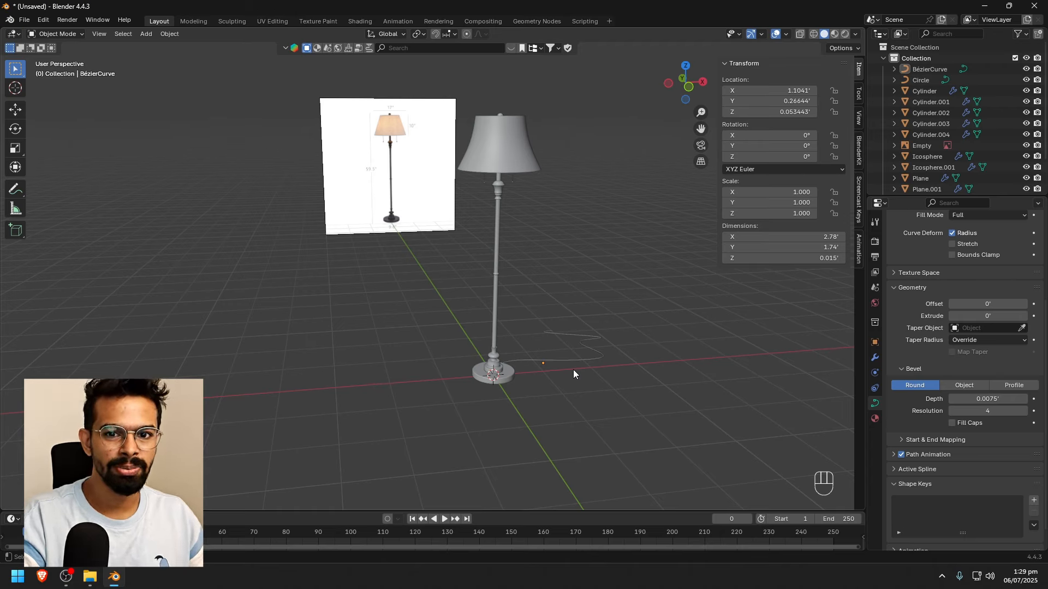
pyautogui.moveTo(582, 277); pyautogui.dragTo(568, 302, button='middle')
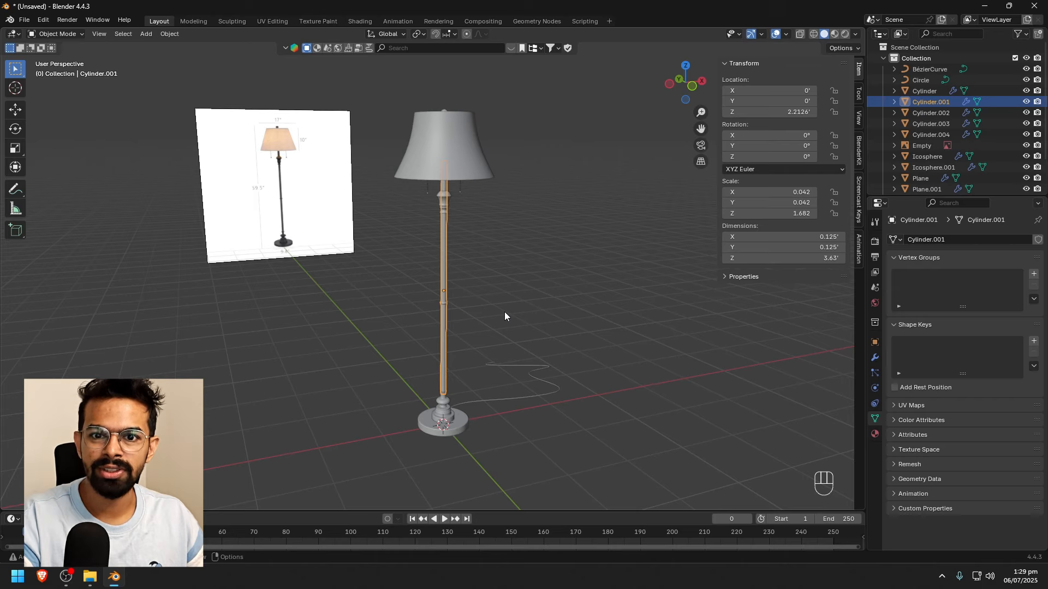
pyautogui.click(460, 253)
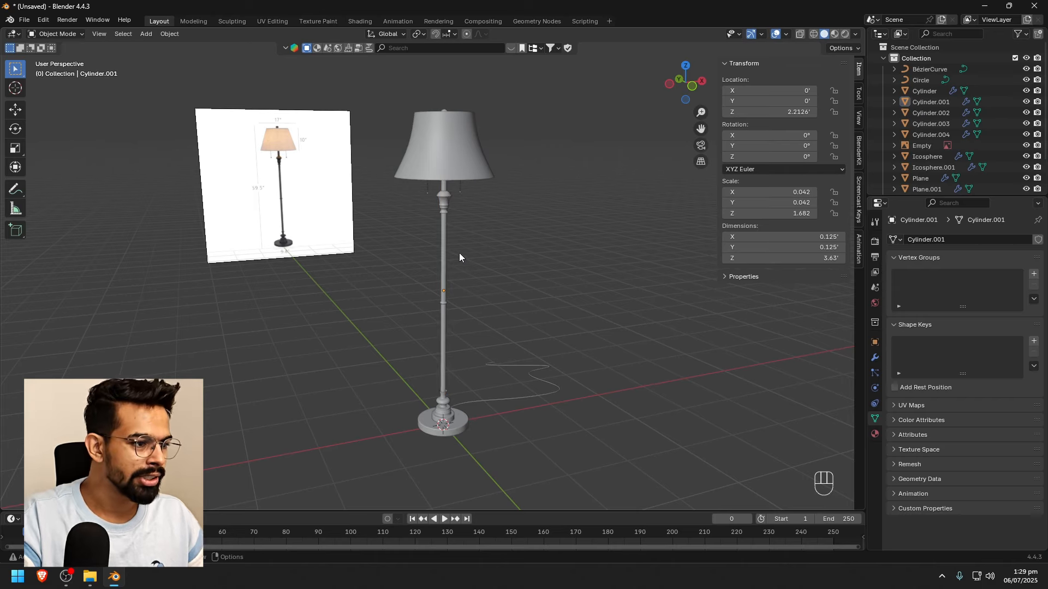
pyautogui.click(442, 251)
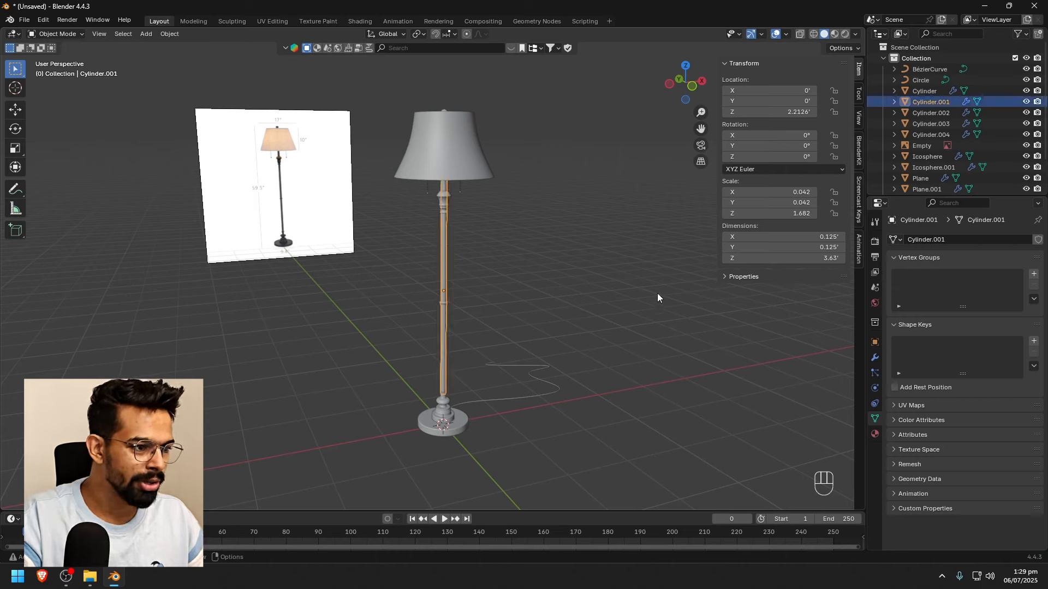
pyautogui.click(875, 435)
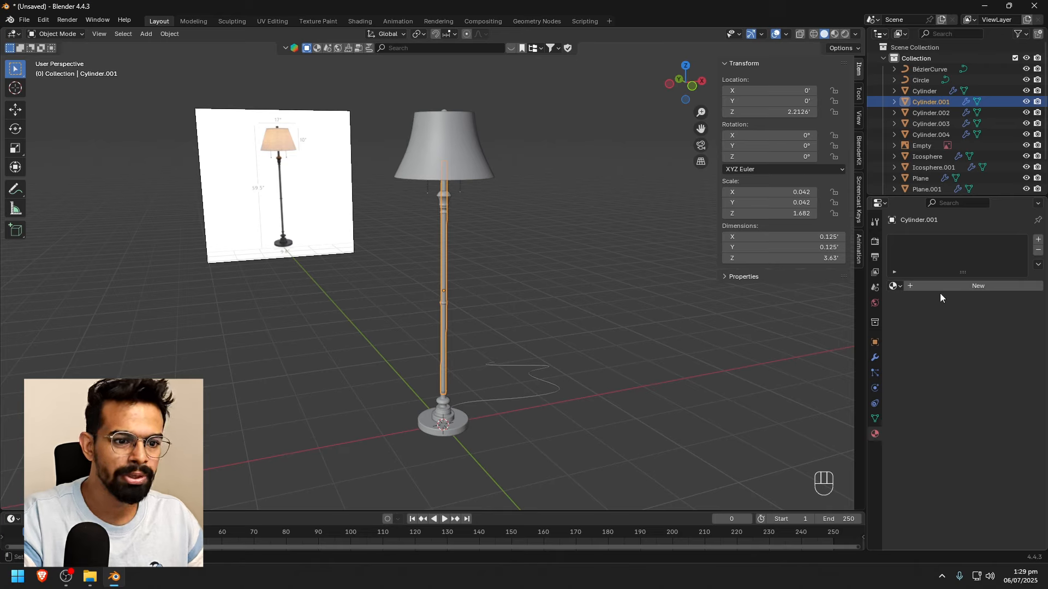
pyautogui.click(957, 286)
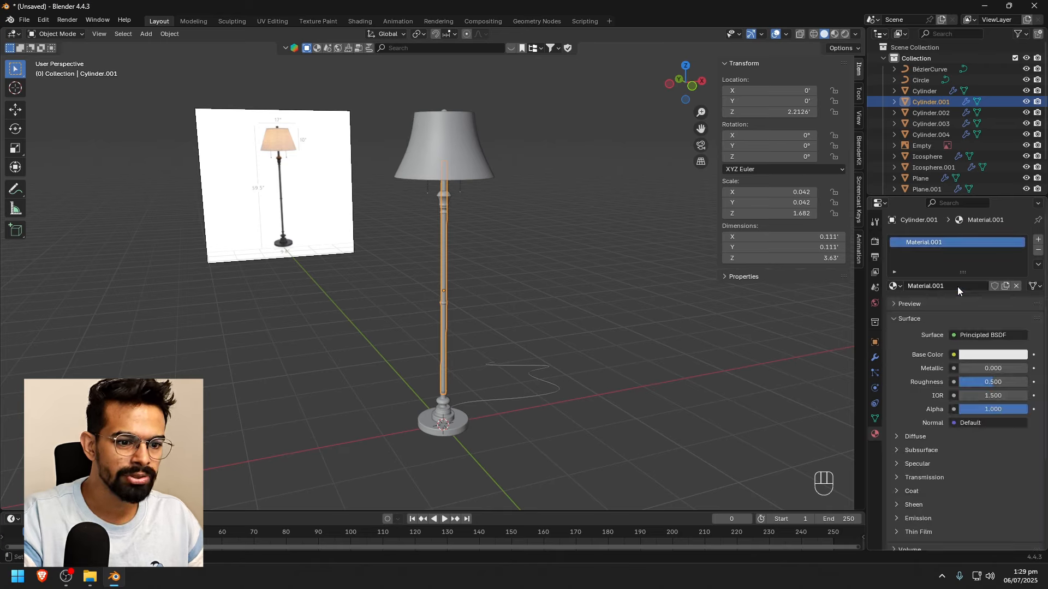
pyautogui.click(997, 355)
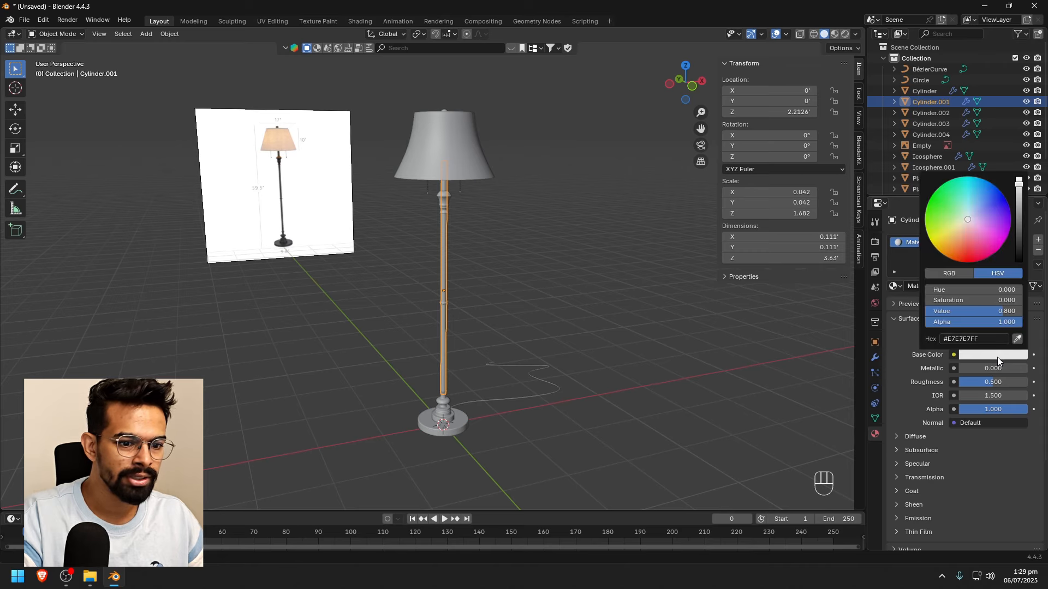
pyautogui.click(1019, 258)
pyautogui.moveTo(992, 230)
pyautogui.mouseDown()
pyautogui.moveTo(985, 180)
pyautogui.moveTo(984, 196)
pyautogui.moveTo(997, 188)
pyautogui.mouseUp()
pyautogui.moveTo(1019, 254); pyautogui.dragTo(1019, 260)
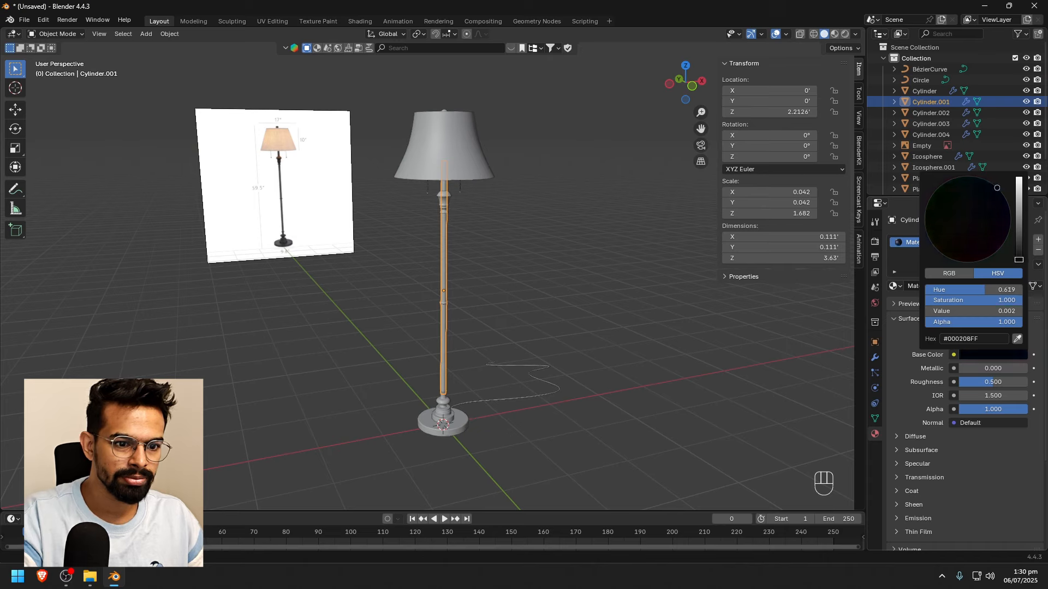
# Set the pole material's roughness to 0 and its metallic value to 0.5
pyautogui.moveTo(997, 379); pyautogui.dragTo(1026, 369)
pyautogui.click(994, 370)
pyautogui.write('.5')
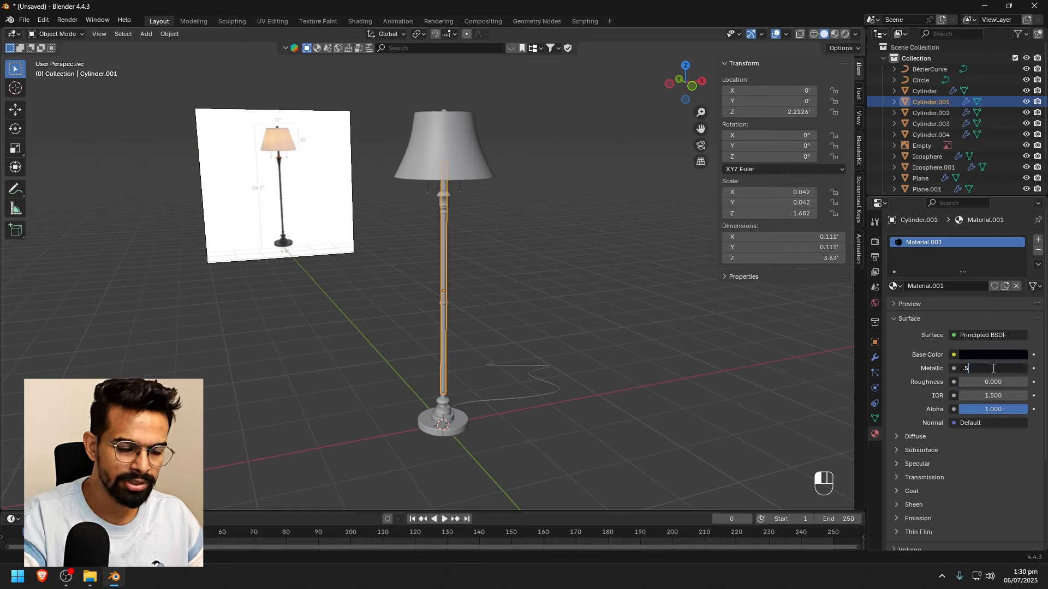
pyautogui.press('Return')
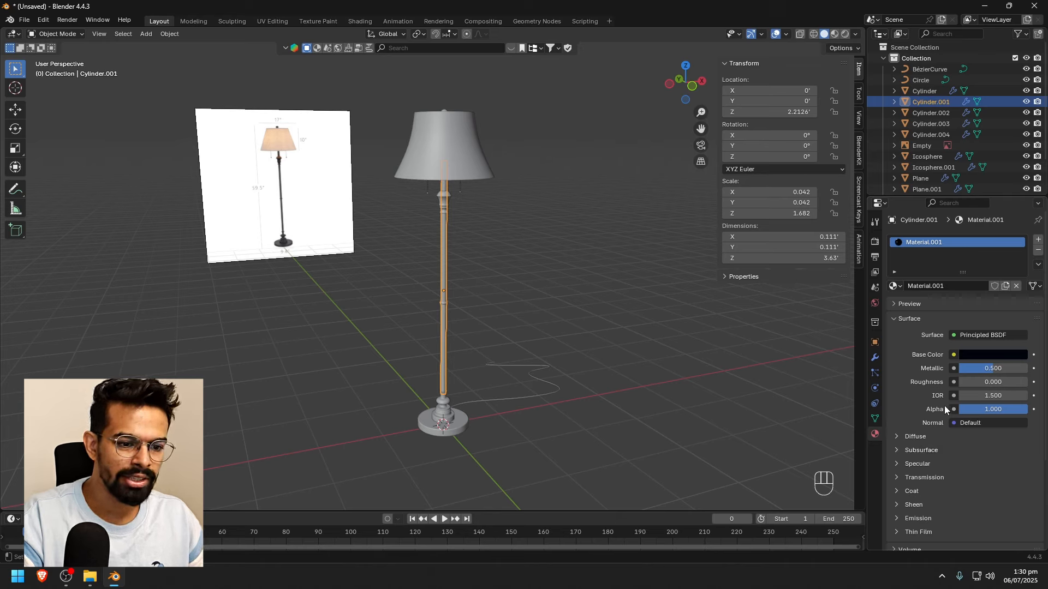
pyautogui.click(614, 245)
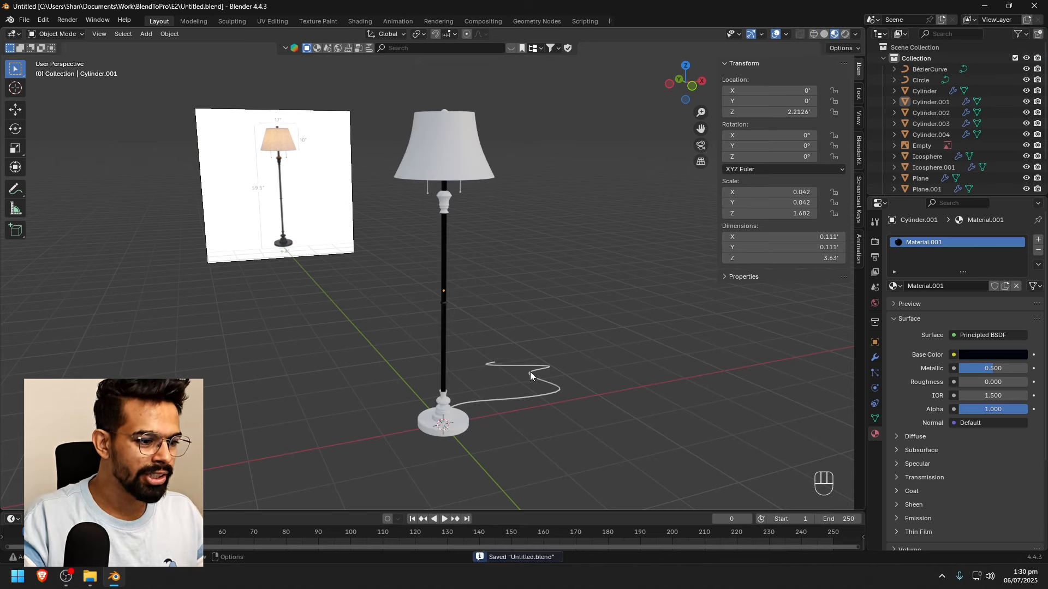
# Give the power cord its own new material with a dark grey base color of value 0.009, and increase its roughness
pyautogui.click(443, 310)
pyautogui.click(526, 372)
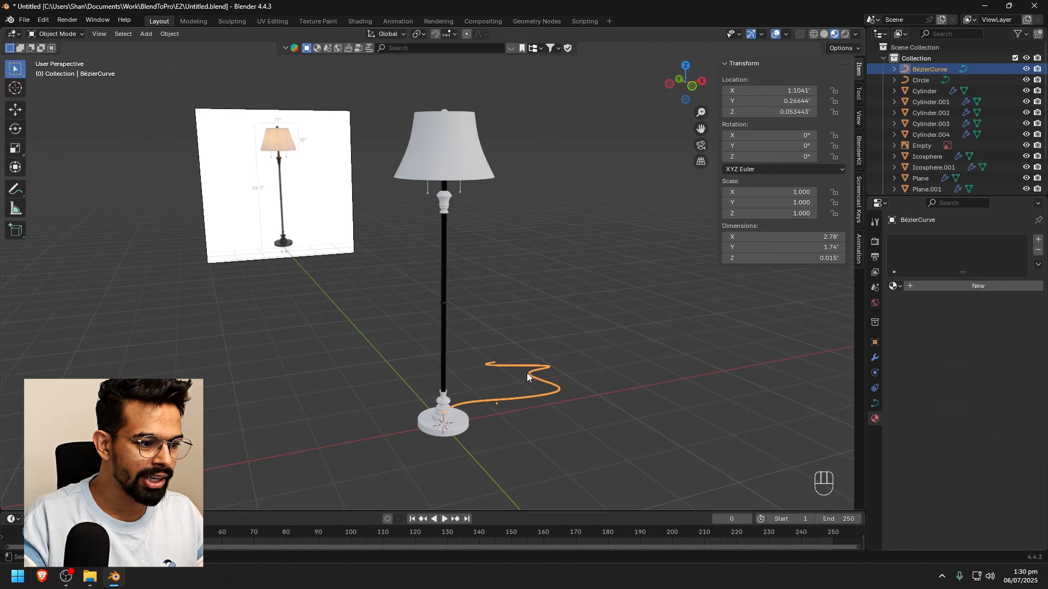
pyautogui.click(941, 286)
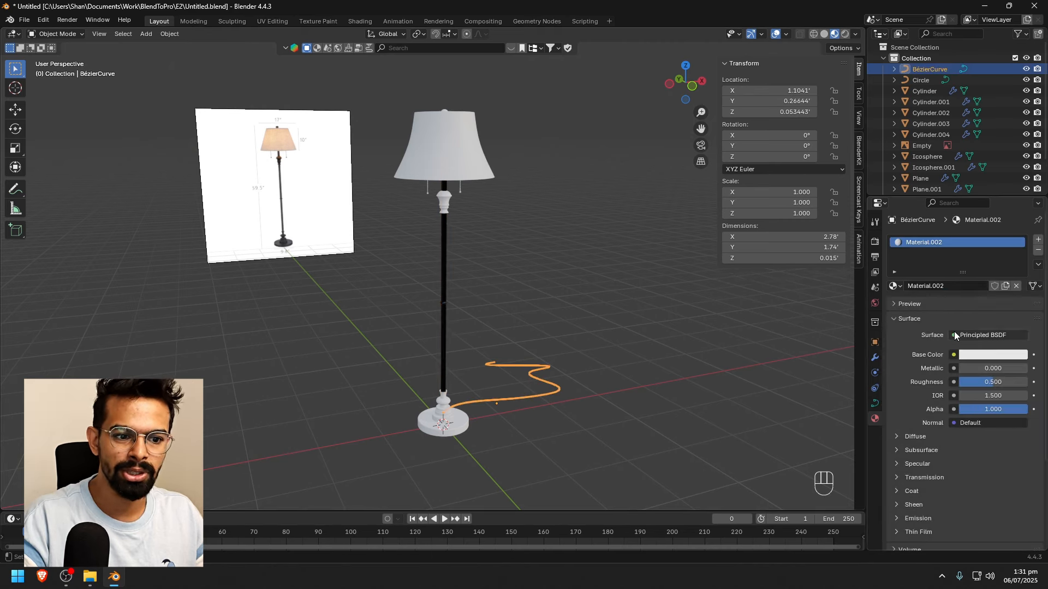
pyautogui.click(977, 355)
pyautogui.click(1018, 261)
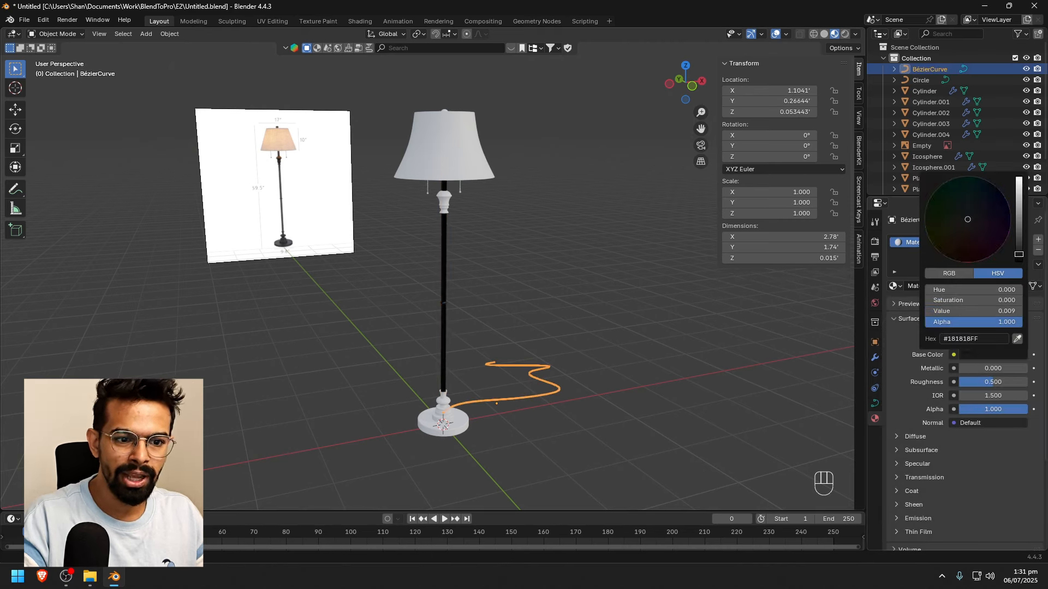
pyautogui.moveTo(974, 381); pyautogui.dragTo(1018, 381)
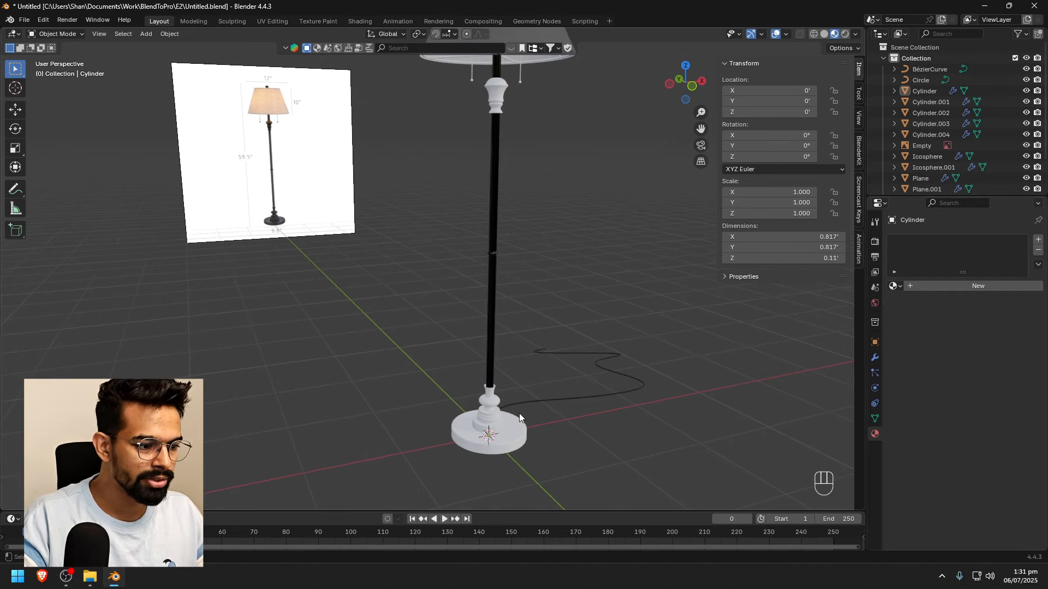
# Try to transfer the pole's black material to the base disc and the turned piece above it
pyautogui.click(484, 410)
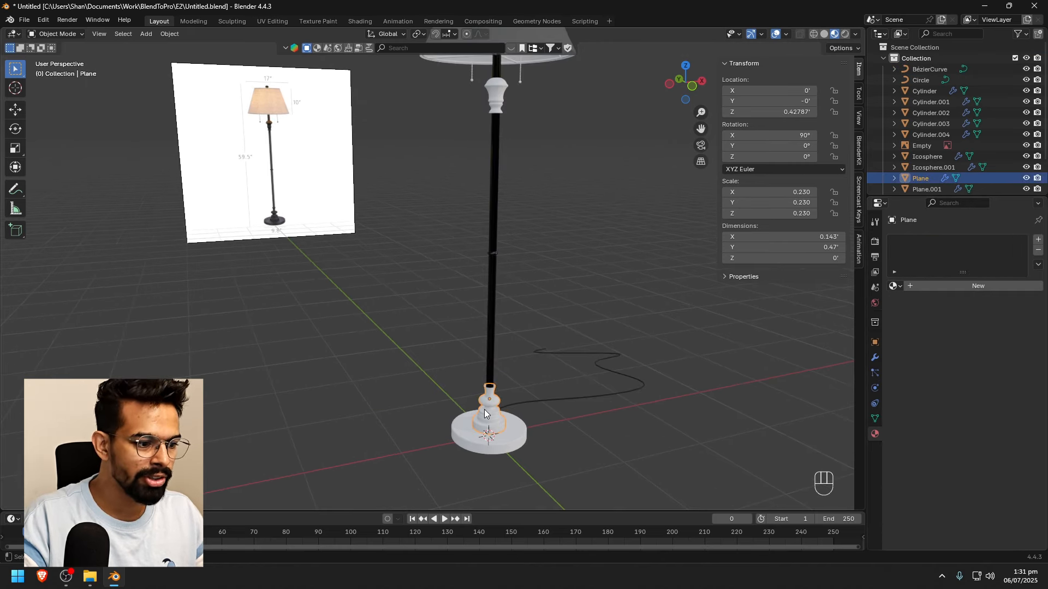
pyautogui.keyDown('shift'); pyautogui.click(514, 435); pyautogui.keyUp('shift')
pyautogui.keyDown('shift'); pyautogui.click(490, 364); pyautogui.keyUp('shift')
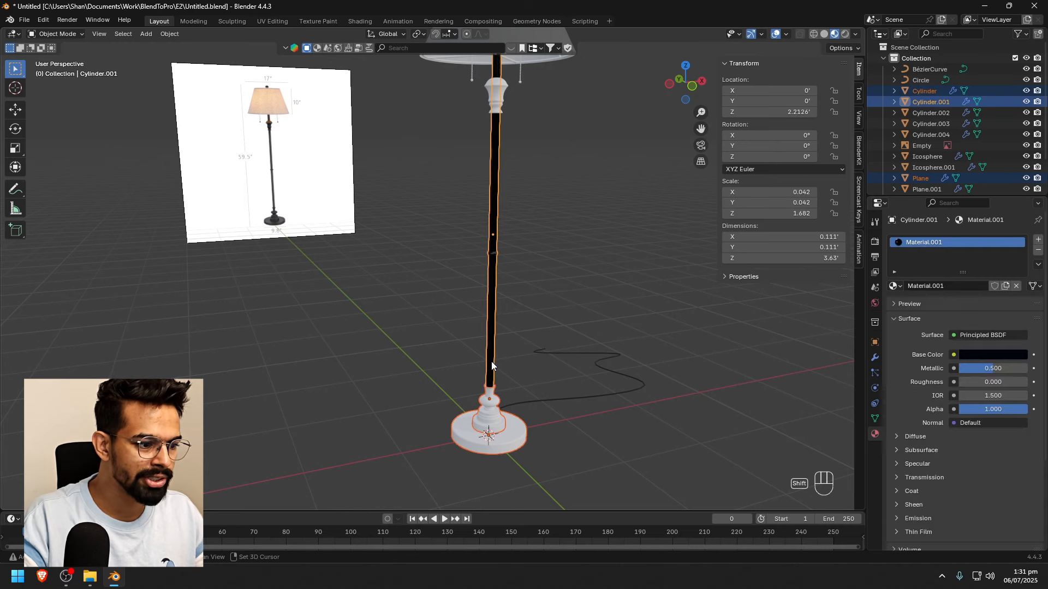
pyautogui.hotkey('ctrl', 'l')
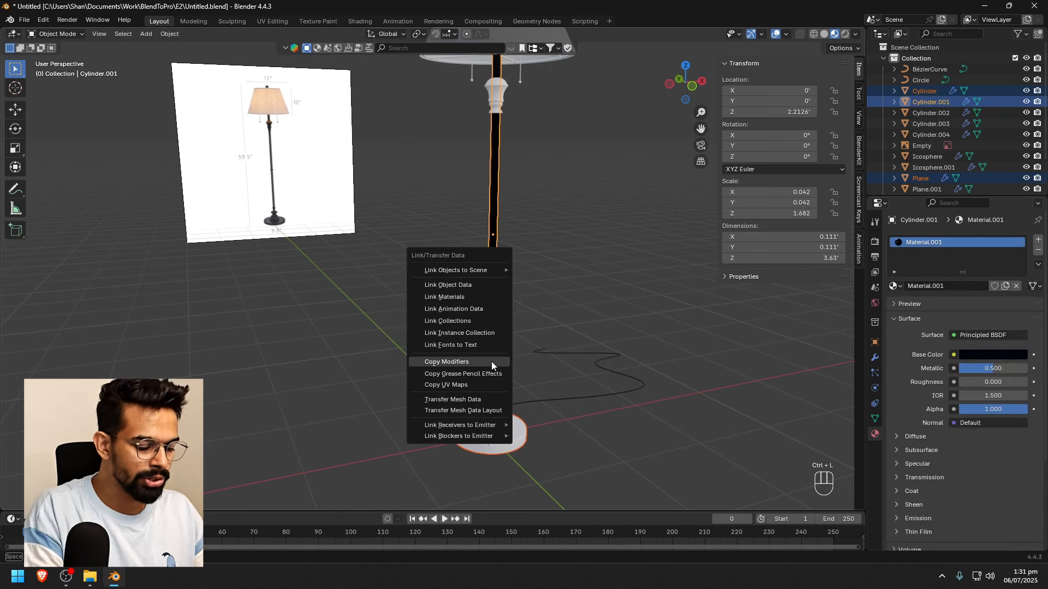
pyautogui.click(491, 364)
pyautogui.click(533, 437)
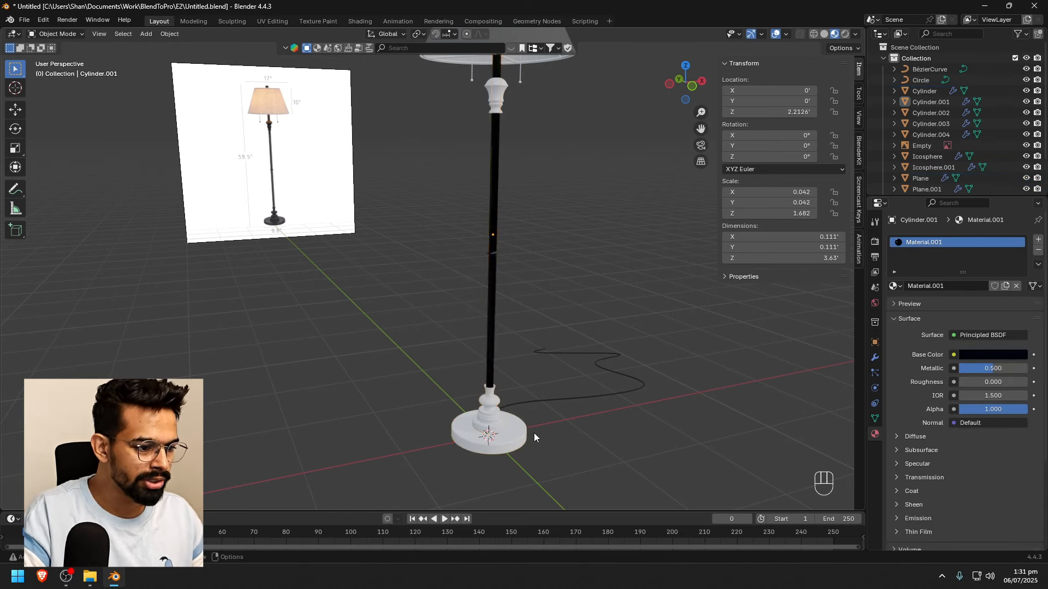
# Link the pole's material to the base disc and the turned piece standing on it
pyautogui.click(508, 436)
pyautogui.keyDown('shift'); pyautogui.click(490, 421); pyautogui.keyUp('shift')
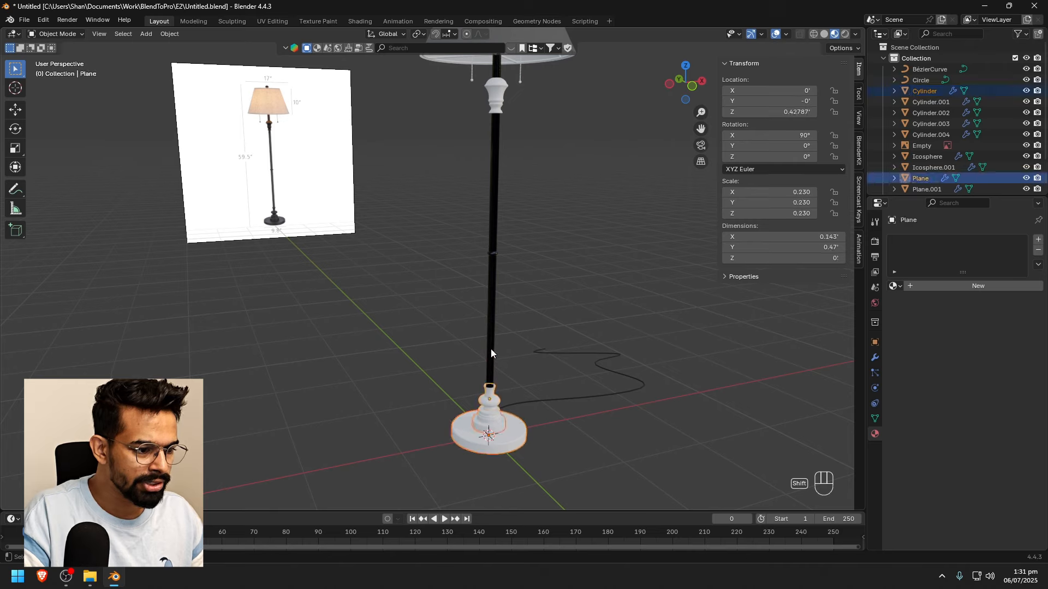
pyautogui.keyDown('shift'); pyautogui.click(492, 301); pyautogui.keyUp('shift')
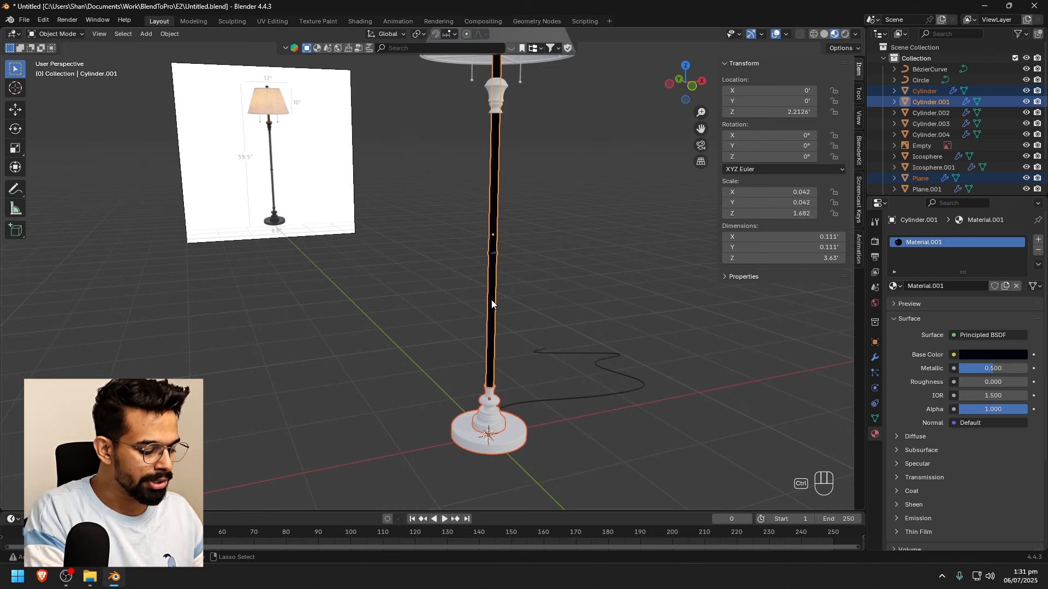
pyautogui.hotkey('ctrl', 'l')
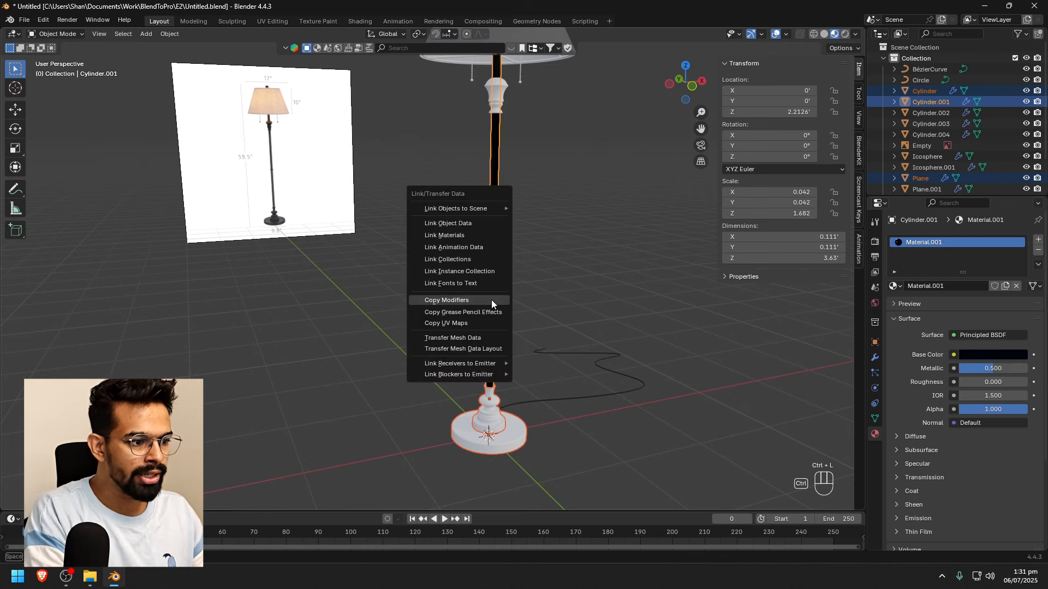
pyautogui.click(456, 235)
pyautogui.click(500, 231)
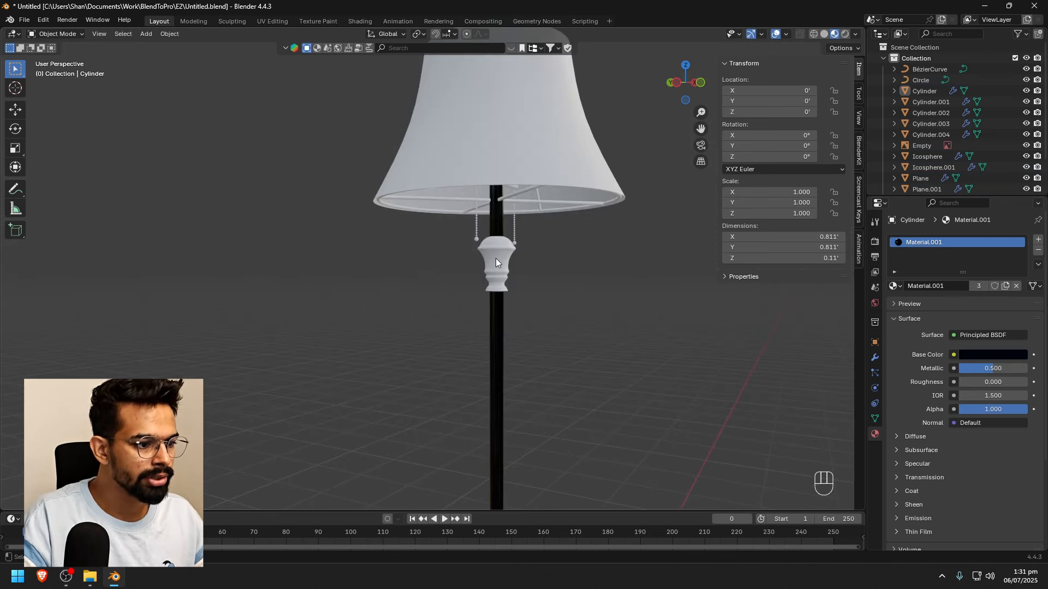
# Link the pole's material to the turned collar just below the lampshade
pyautogui.click(496, 257)
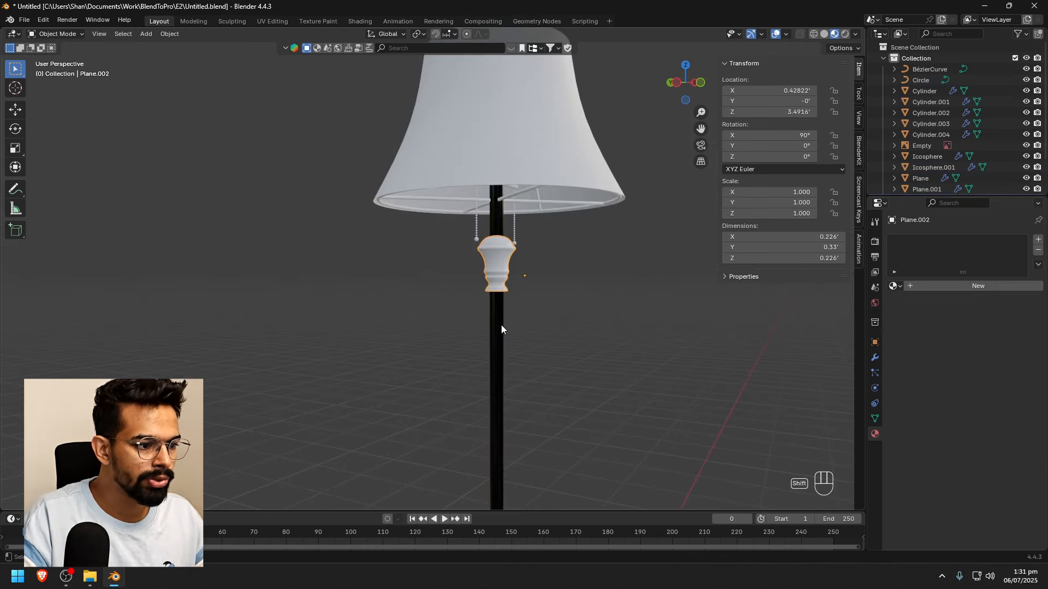
pyautogui.keyDown('shift'); pyautogui.click(501, 325); pyautogui.keyUp('shift')
pyautogui.hotkey('ctrl', 'l')
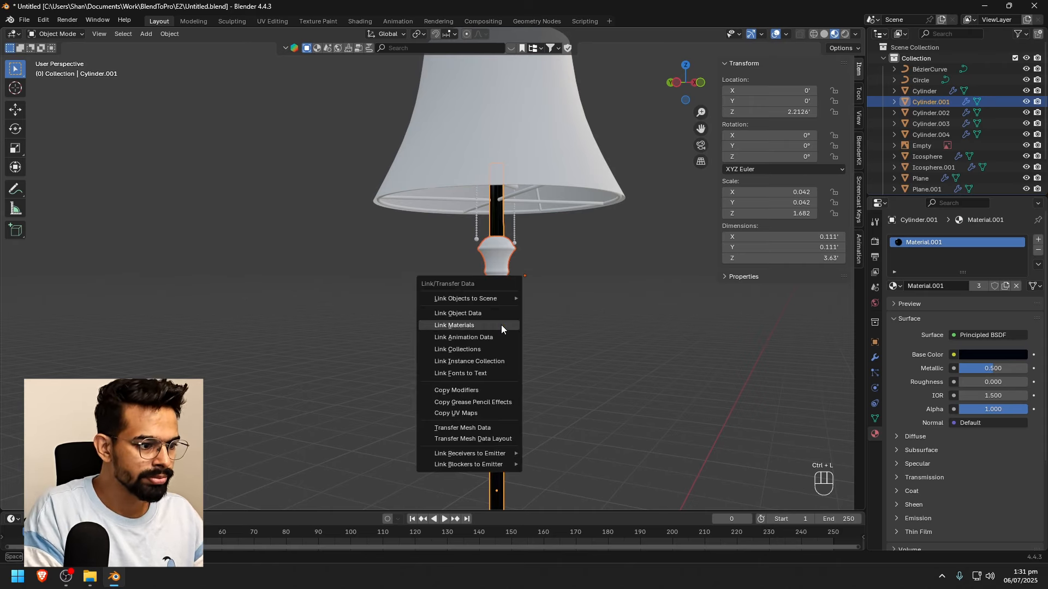
pyautogui.click(501, 325)
pyautogui.click(543, 307)
pyautogui.scroll(-5, 555, 301)
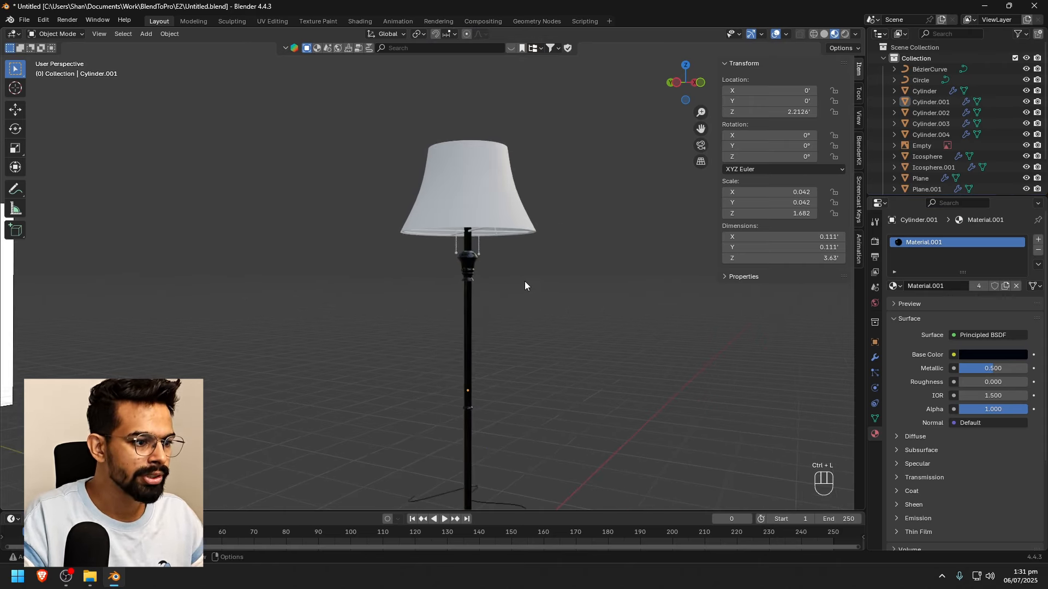
# Link the collar's black material to the wire frame inside the lampshade
pyautogui.moveTo(530, 283); pyautogui.dragTo(538, 330, button='middle')
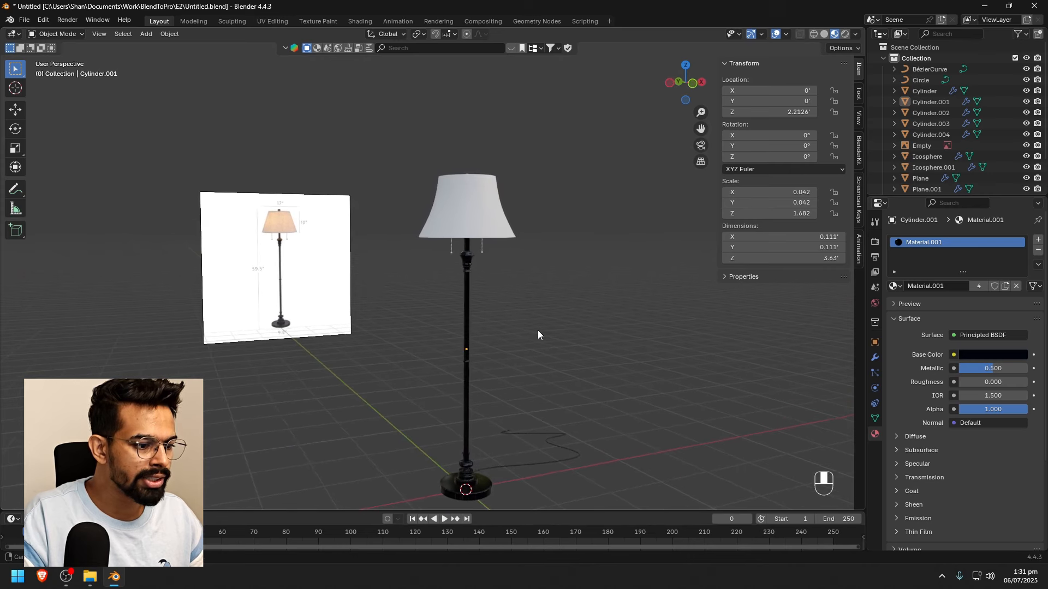
pyautogui.scroll(2, 518, 342)
pyautogui.scroll(5, 518, 342)
pyautogui.keyDown('shift'); pyautogui.moveTo(592, 279); pyautogui.dragTo(467, 202, button='middle'); pyautogui.keyUp('shift')
pyautogui.scroll(3, 469, 271)
pyautogui.scroll(-4, 469, 271)
pyautogui.scroll(-4, 480, 281)
pyautogui.click(452, 228)
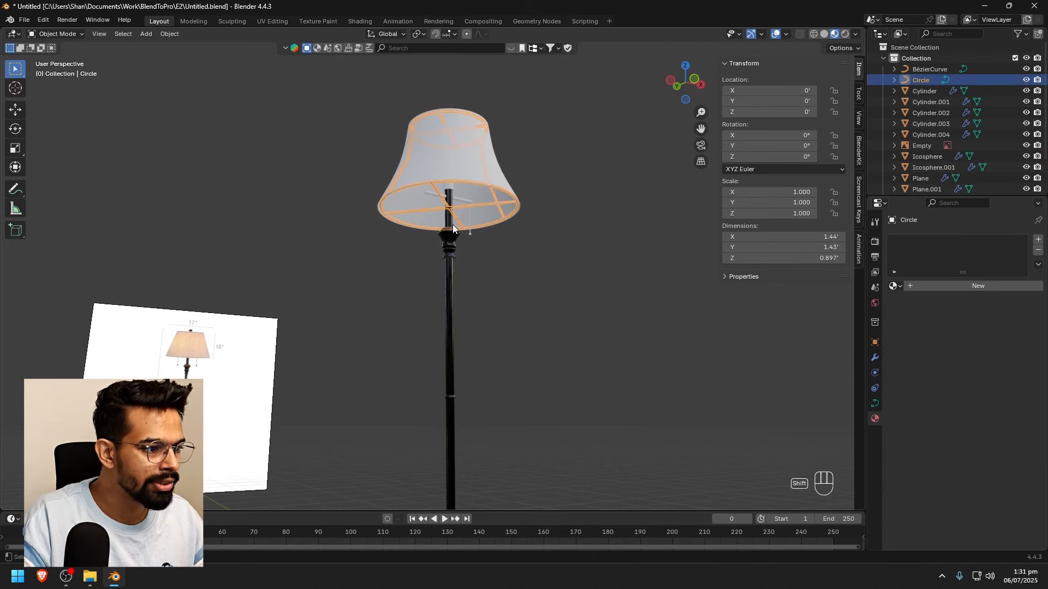
pyautogui.keyDown('shift'); pyautogui.click(454, 253); pyautogui.keyUp('shift')
pyautogui.hotkey('ctrl', 'l')
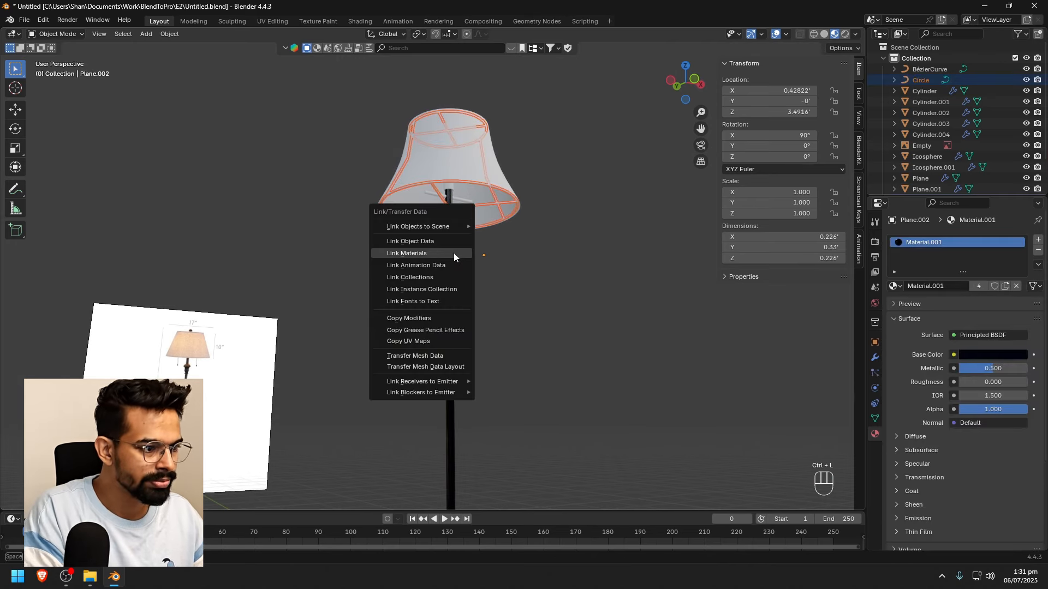
pyautogui.click(453, 253)
pyautogui.click(551, 235)
# Link the collar's black material to the bulb socket and the crossbar inside the lampshade
pyautogui.moveTo(551, 235); pyautogui.dragTo(456, 199, button='middle')
pyautogui.click(425, 181)
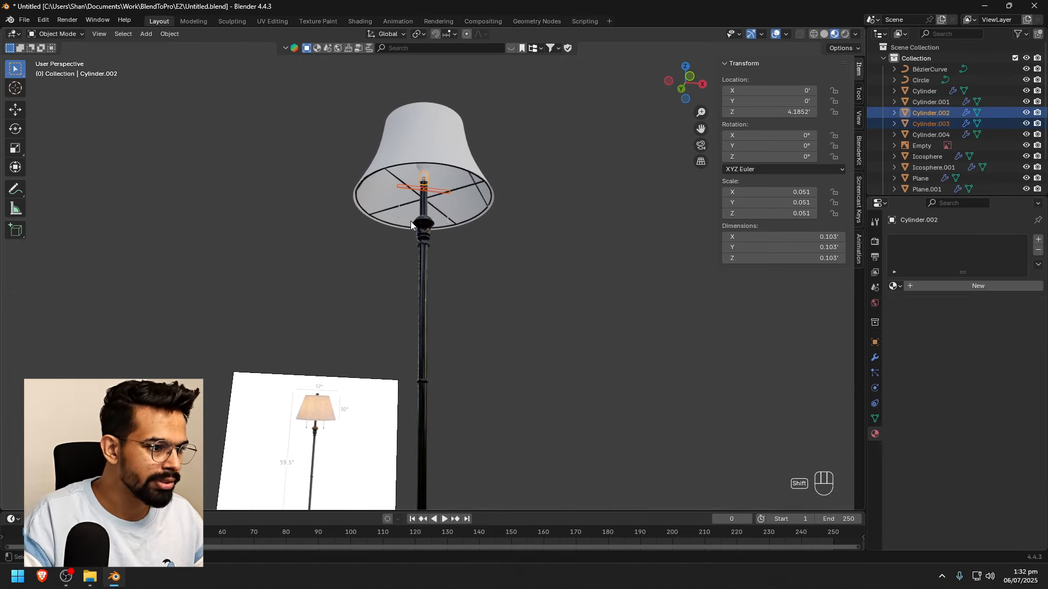
pyautogui.keyDown('shift'); pyautogui.click(419, 237); pyautogui.keyUp('shift')
pyautogui.hotkey('ctrl', 'l')
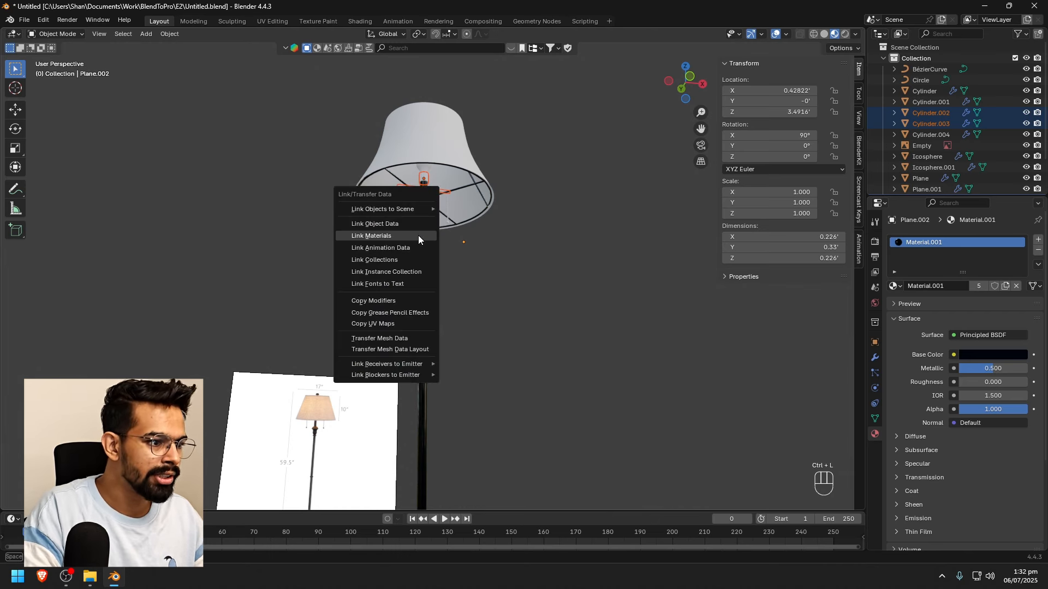
pyautogui.click(418, 234)
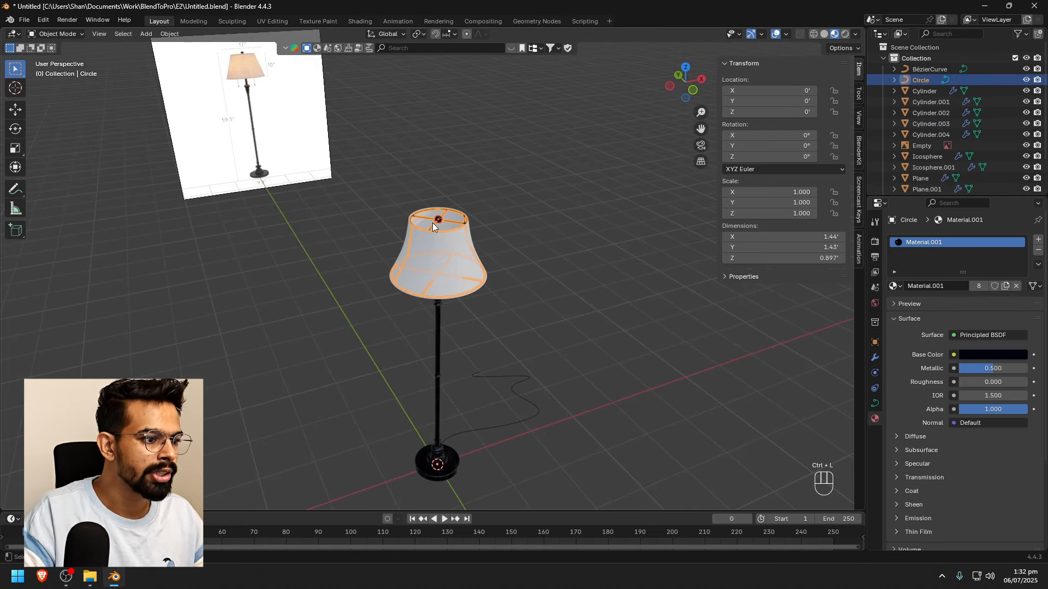
# Give the lampshade a new material with a warm tan base color and a roughness of 1
pyautogui.click(562, 281)
pyautogui.scroll(3, 510, 292)
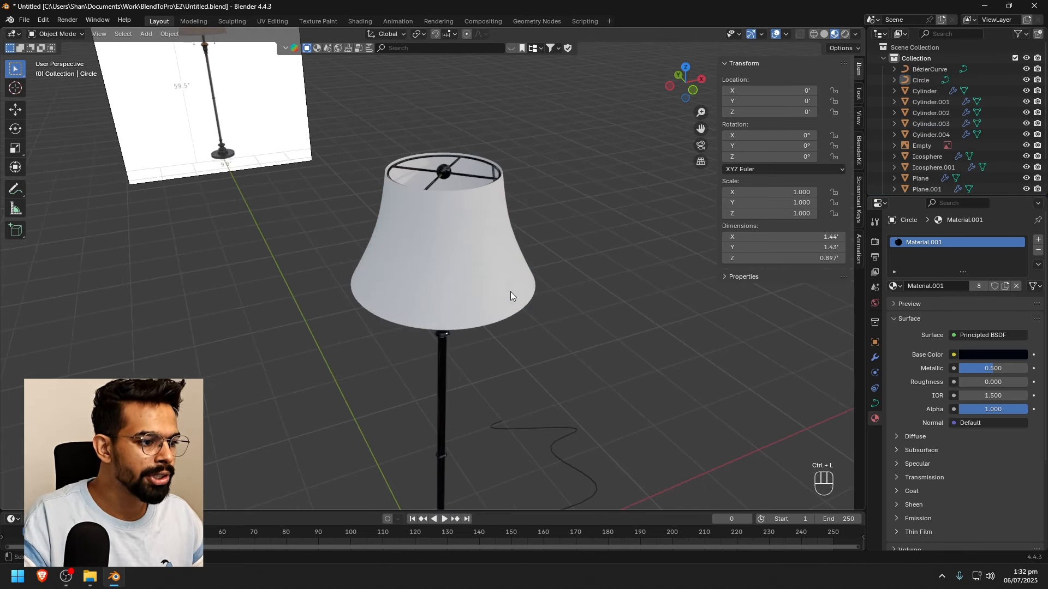
pyautogui.click(438, 261)
pyautogui.scroll(-3, 438, 258)
pyautogui.keyDown('shift'); pyautogui.moveTo(523, 294); pyautogui.dragTo(543, 362, button='middle'); pyautogui.keyUp('shift')
pyautogui.moveTo(546, 362); pyautogui.dragTo(562, 327, button='middle')
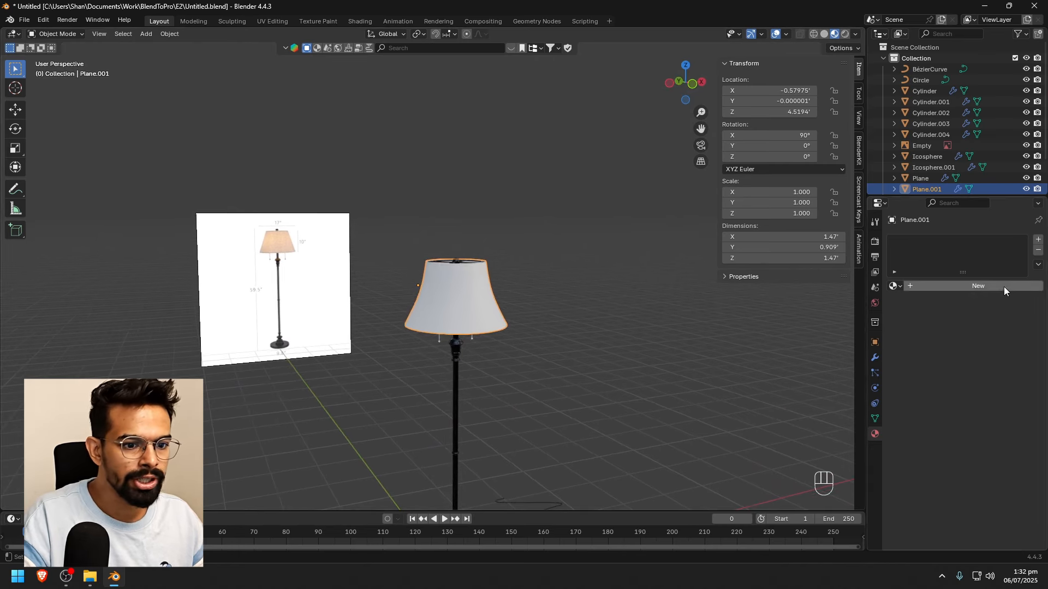
pyautogui.click(947, 286)
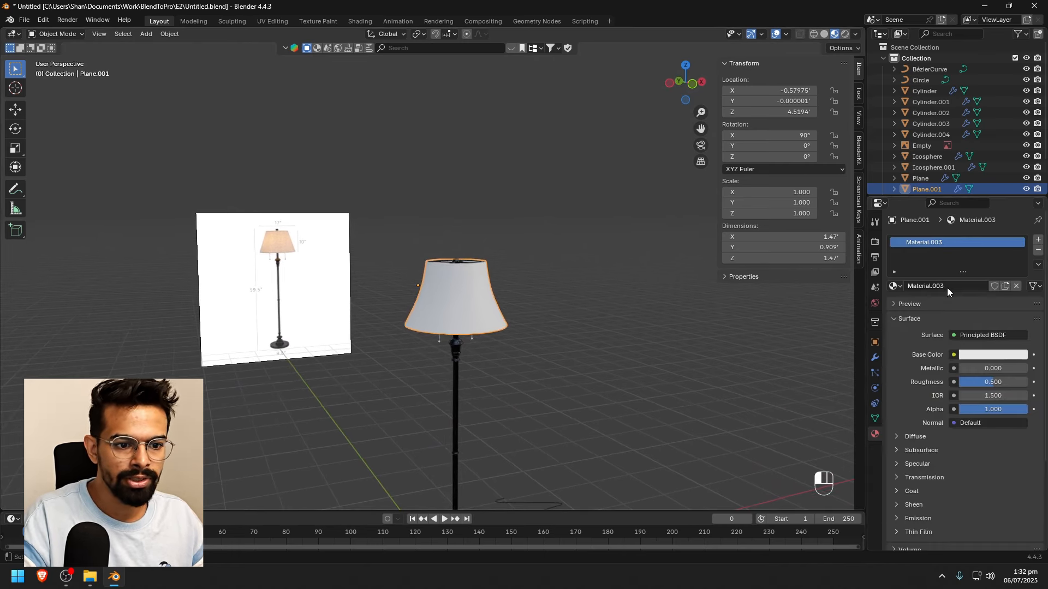
pyautogui.click(989, 356)
pyautogui.moveTo(962, 235)
pyautogui.mouseDown()
pyautogui.moveTo(964, 223)
pyautogui.moveTo(956, 236)
pyautogui.mouseUp()
pyautogui.moveTo(978, 383)
pyautogui.mouseDown()
pyautogui.moveTo(1013, 383)
pyautogui.moveTo(964, 384)
pyautogui.mouseUp()
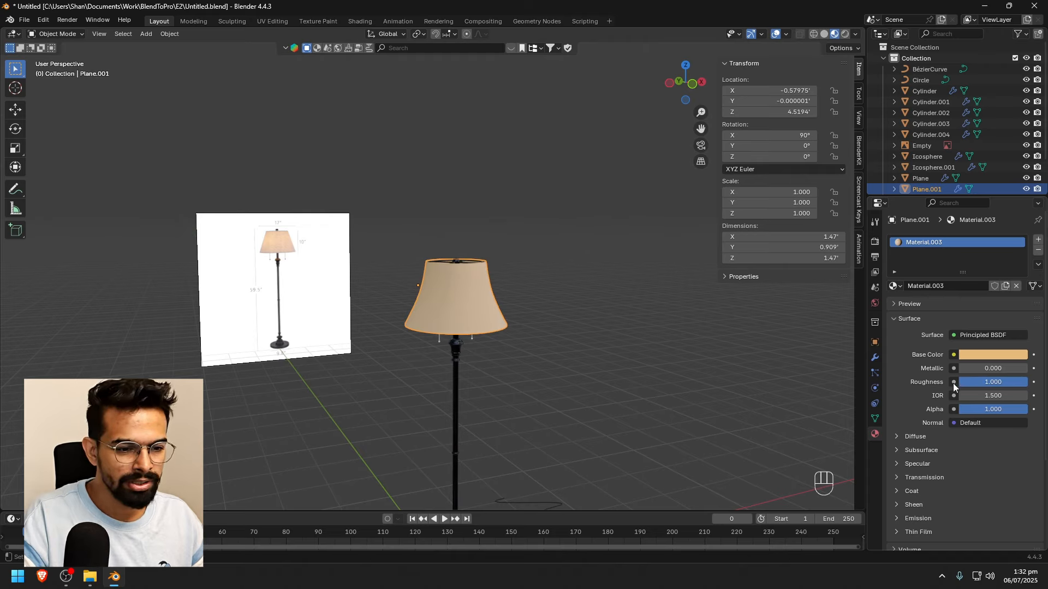
# Set the lampshade material's transmission weight to 0.5
pyautogui.scroll(-3, 982, 387)
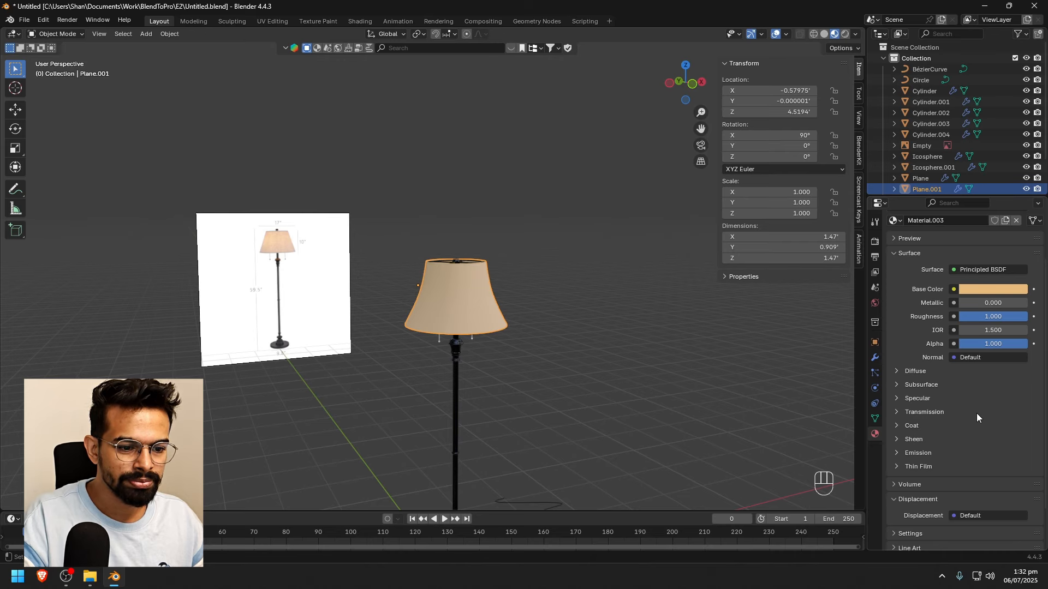
pyautogui.click(897, 412)
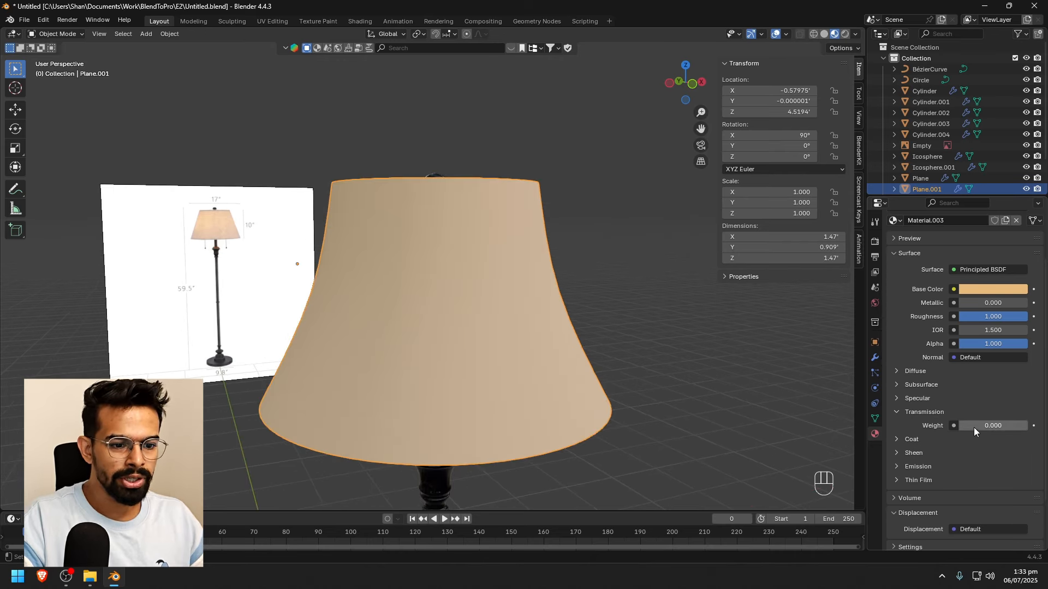
pyautogui.moveTo(975, 424); pyautogui.dragTo(997, 424)
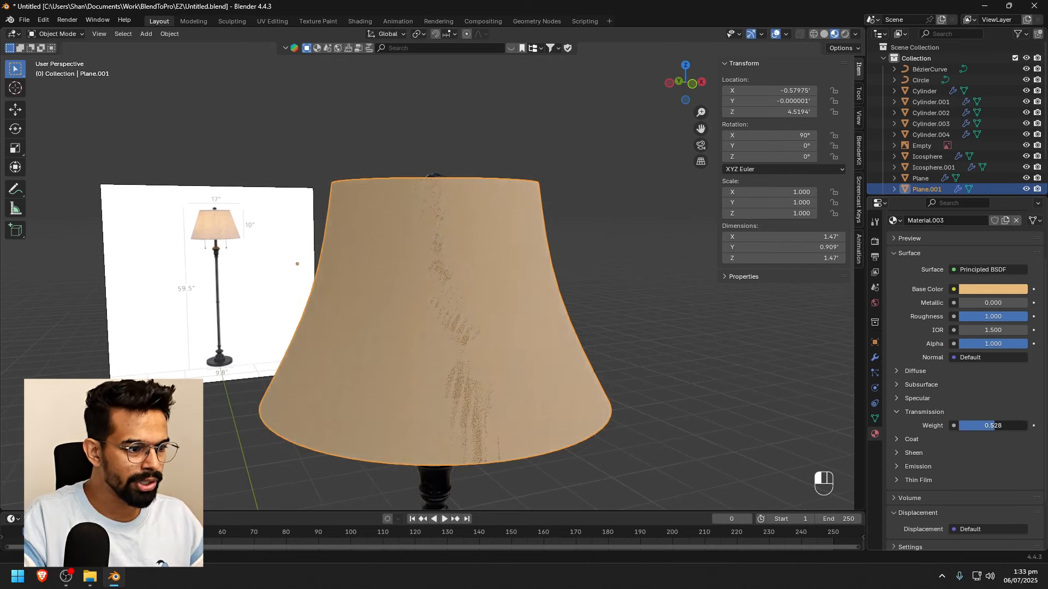
pyautogui.click(1001, 425)
pyautogui.write('.5')
pyautogui.press('Return')
pyautogui.scroll(-3, 588, 285)
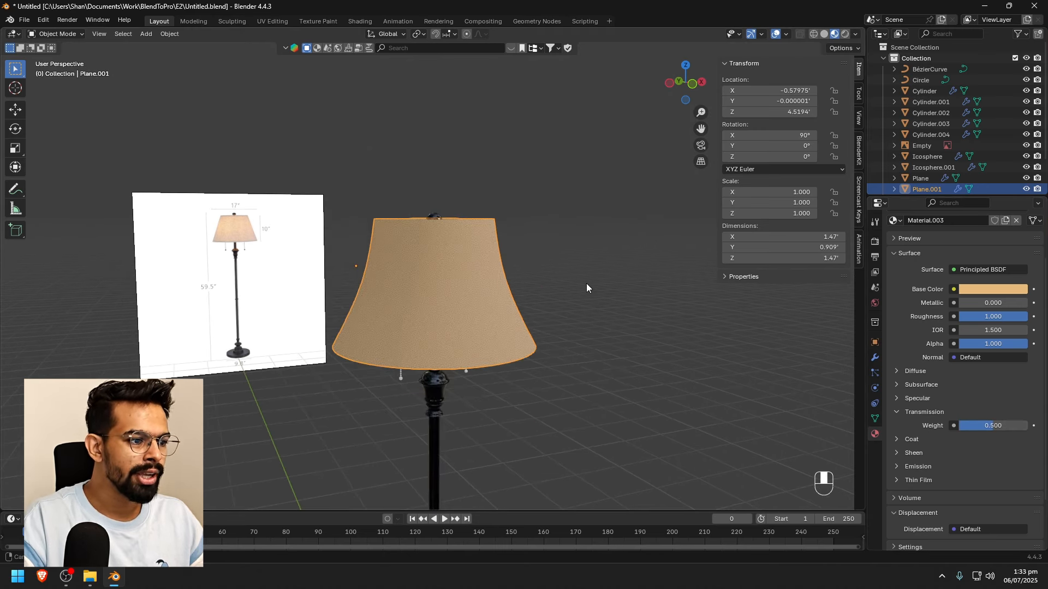
# Create a new material for the bulb inside the lampshade and switch its surface shader to Emission
pyautogui.moveTo(587, 286); pyautogui.dragTo(624, 336, button='middle')
pyautogui.click(443, 409)
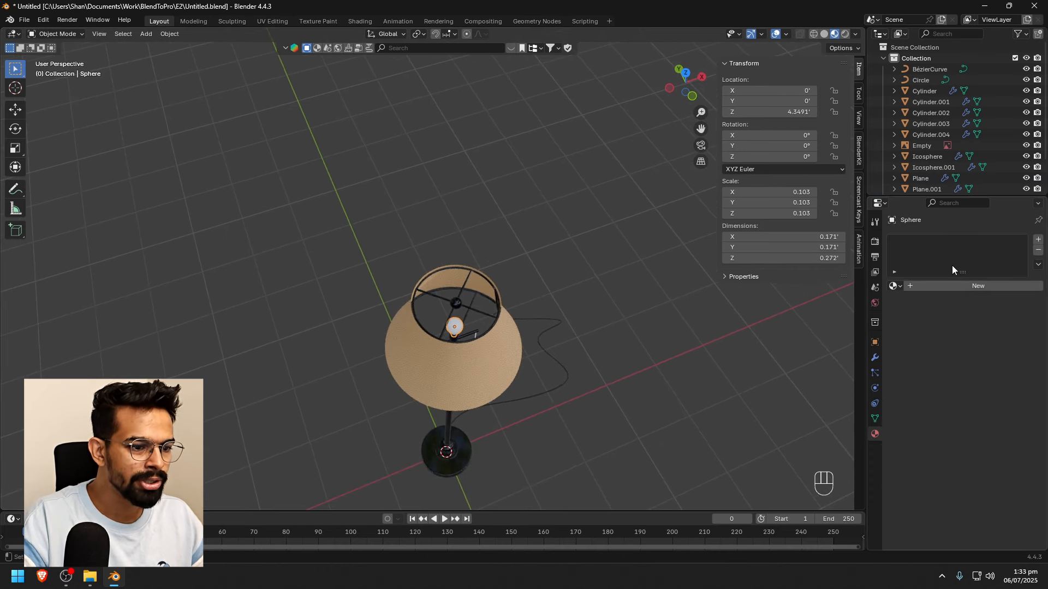
pyautogui.click(927, 288)
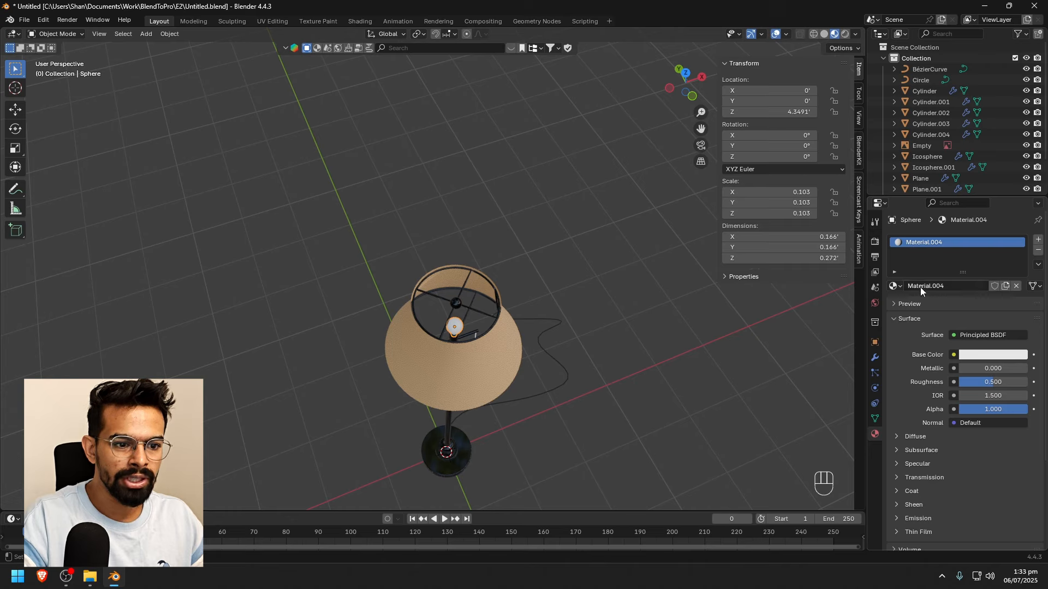
pyautogui.click(953, 335)
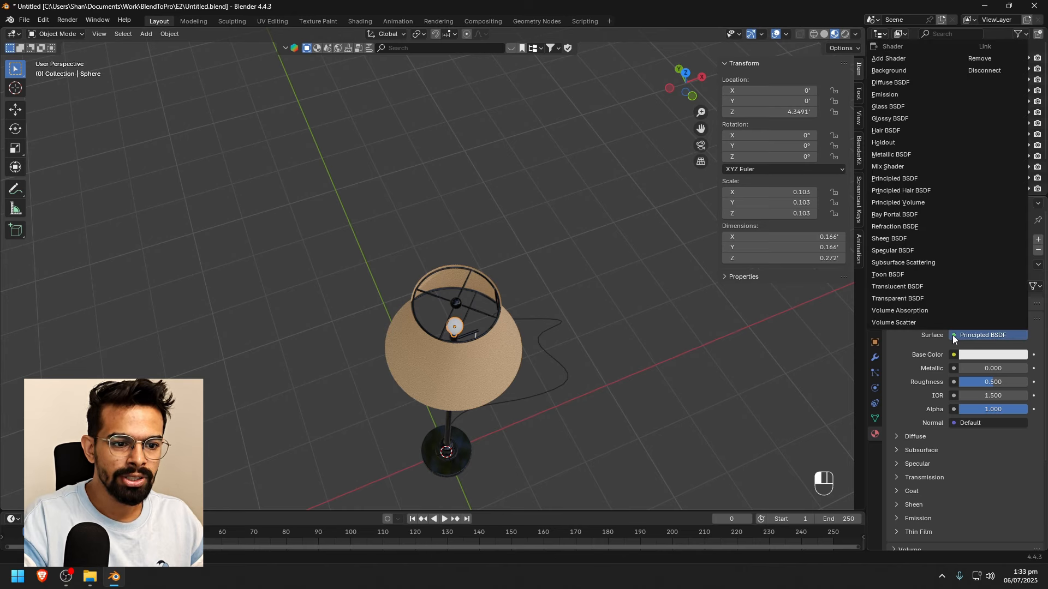
pyautogui.click(891, 95)
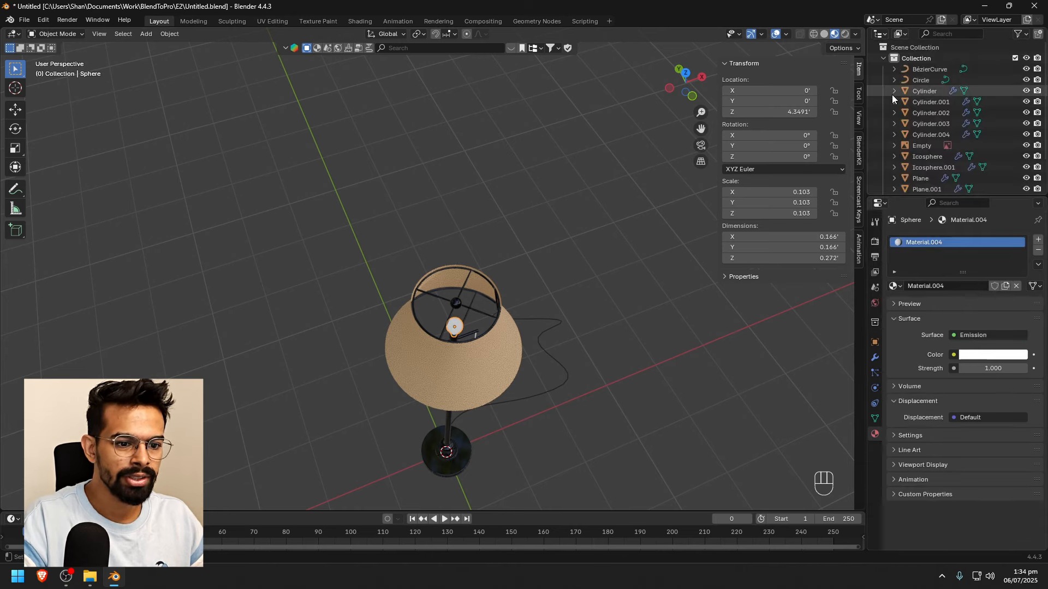
# Set the bulb's emission color to yellow-orange #FFC900 and its strength to 20
pyautogui.click(990, 354)
pyautogui.click(989, 355)
pyautogui.click(990, 355)
pyautogui.moveTo(953, 239); pyautogui.dragTo(936, 249)
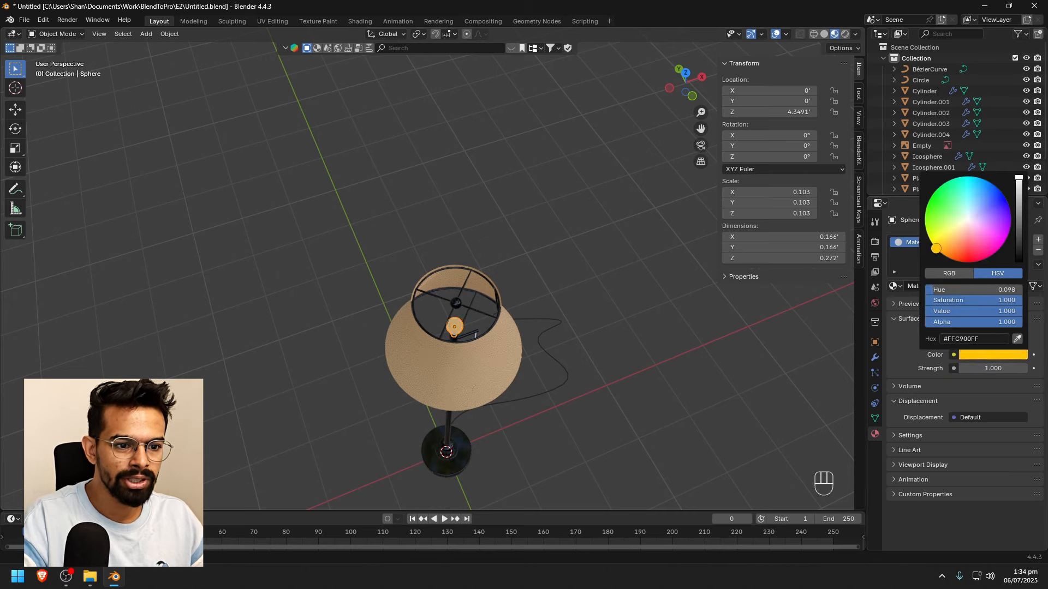
pyautogui.click(989, 372)
pyautogui.write('2')
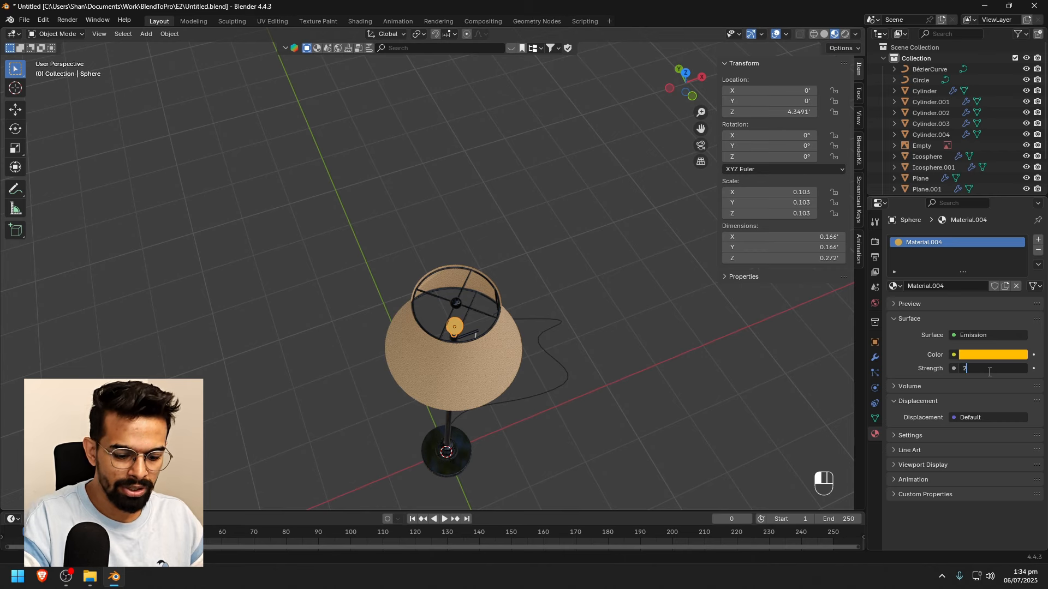
pyautogui.write('0')
pyautogui.press('Return')
# Select the pull chains' beads and end balls, and create a new material with a pure white base color on the balls
pyautogui.scroll(-2, 564, 344)
pyautogui.moveTo(562, 344); pyautogui.dragTo(539, 294, button='middle')
pyautogui.scroll(5, 507, 234)
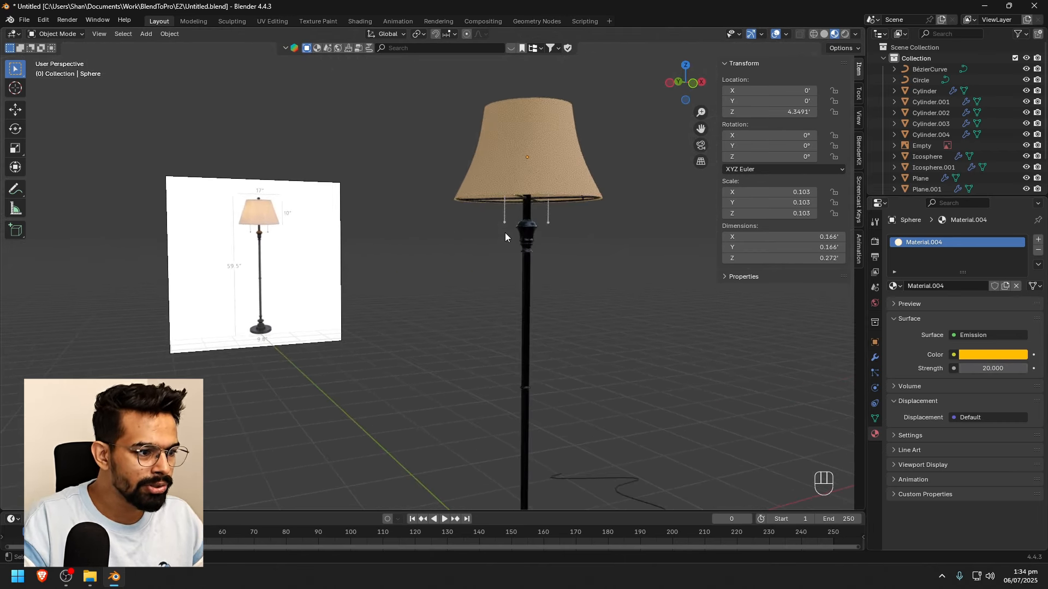
pyautogui.scroll(8, 507, 235)
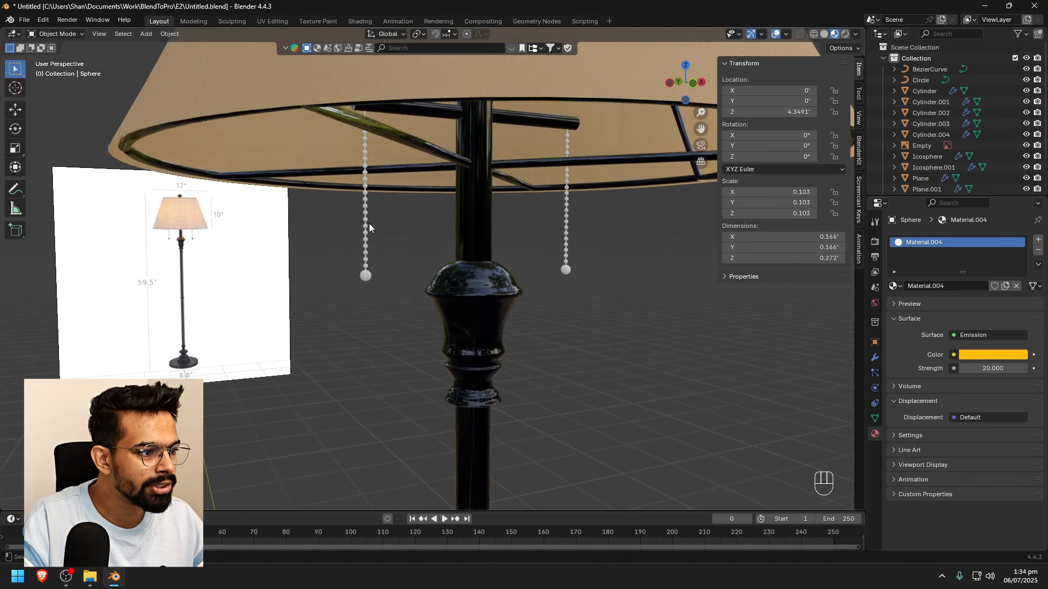
pyautogui.click(368, 193)
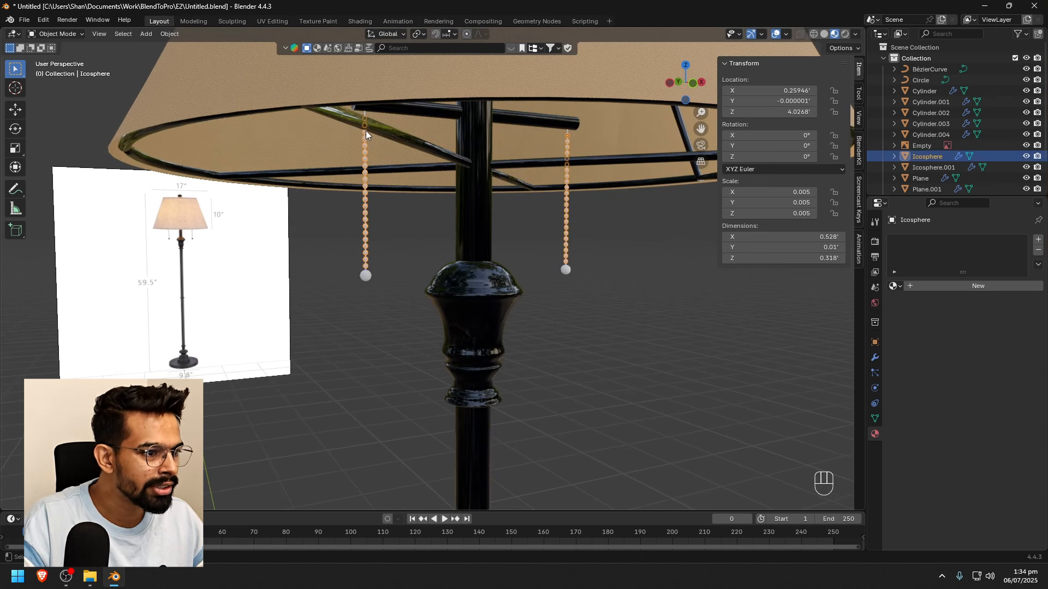
pyautogui.keyDown('shift'); pyautogui.click(371, 278); pyautogui.keyUp('shift')
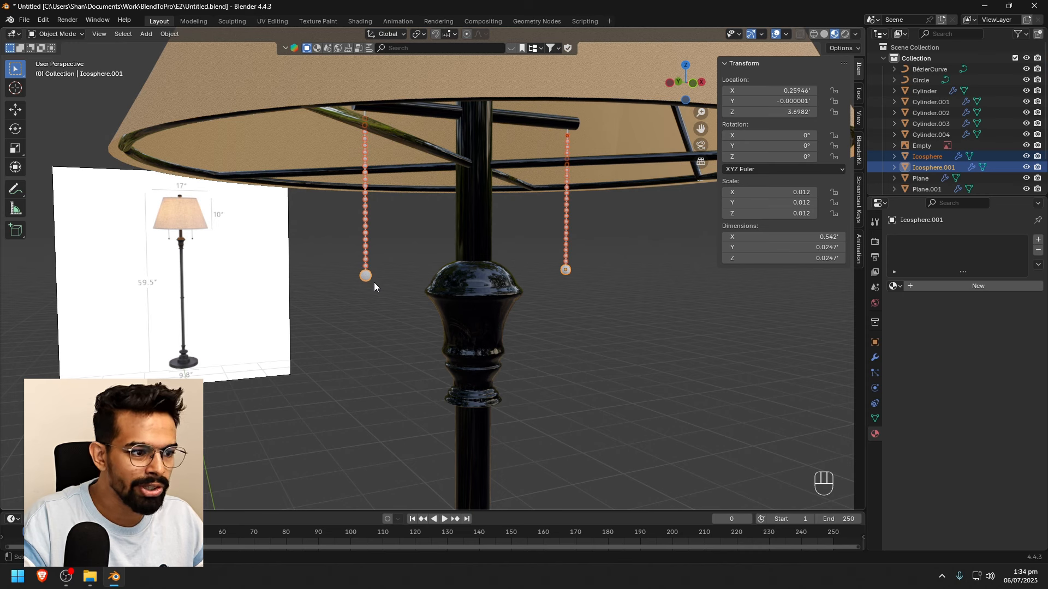
pyautogui.click(950, 286)
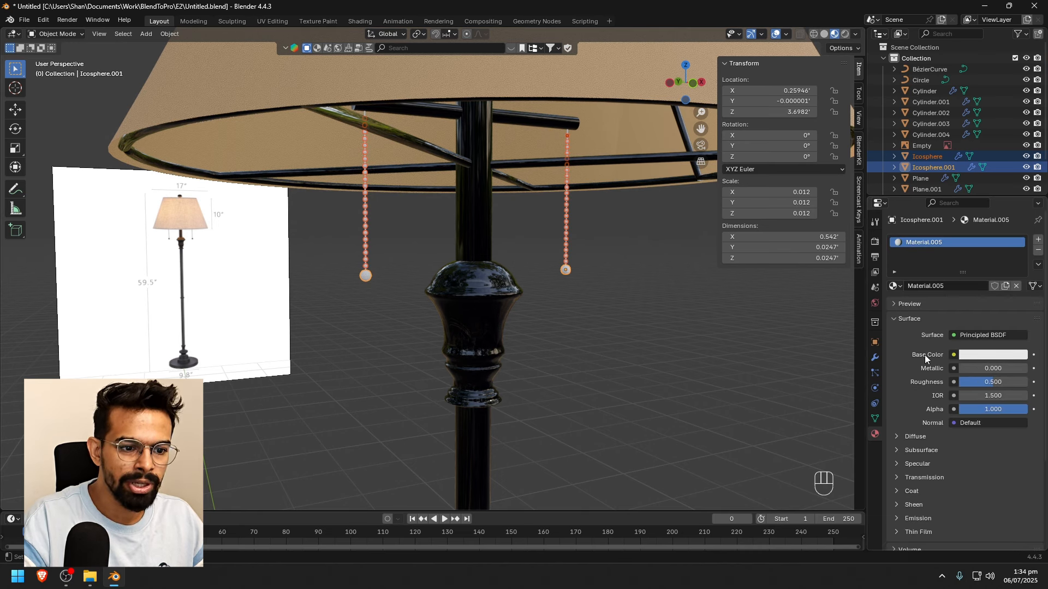
pyautogui.click(996, 354)
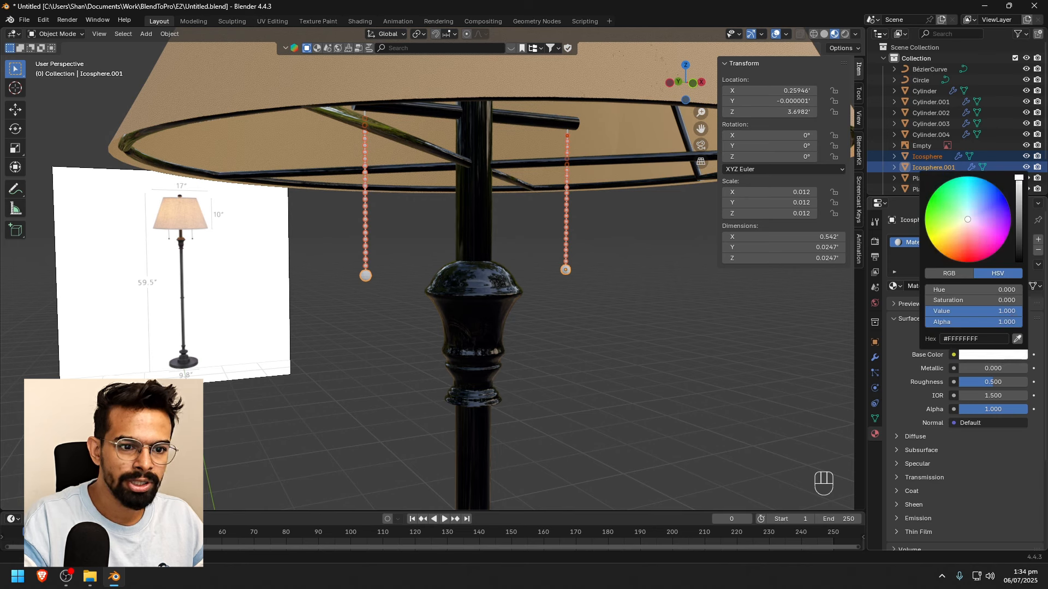
# Set the end-ball material to metallic 1, roughness 0 and alpha about 0.3
pyautogui.moveTo(973, 370); pyautogui.dragTo(893, 375)
pyautogui.scroll(8, 412, 312)
pyautogui.scroll(-5, 354, 281)
pyautogui.scroll(3, 294, 285)
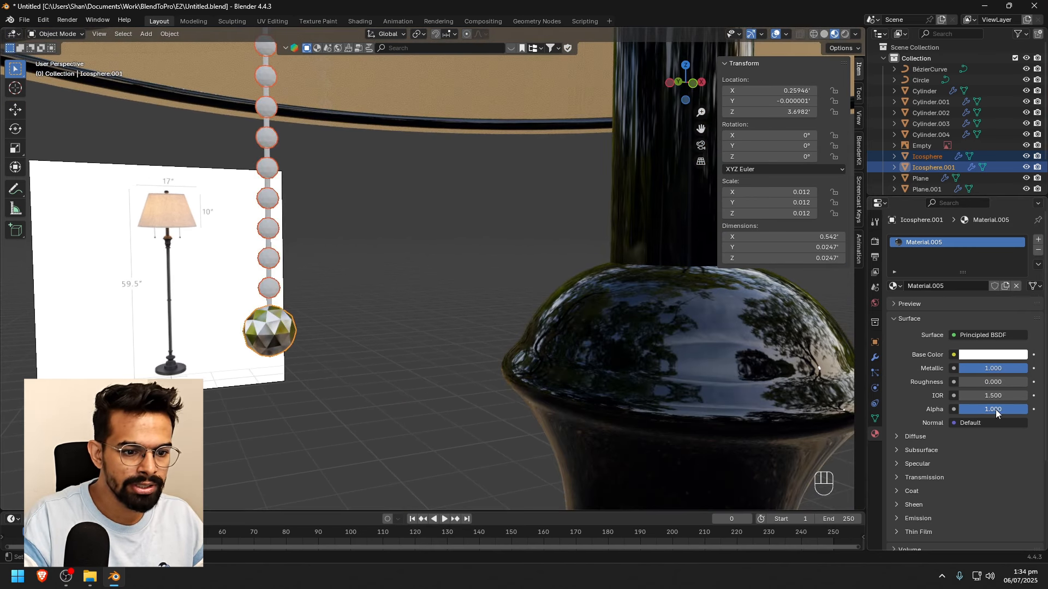
pyautogui.moveTo(996, 410)
pyautogui.mouseDown()
pyautogui.moveTo(958, 409)
pyautogui.moveTo(980, 409)
pyautogui.mouseUp()
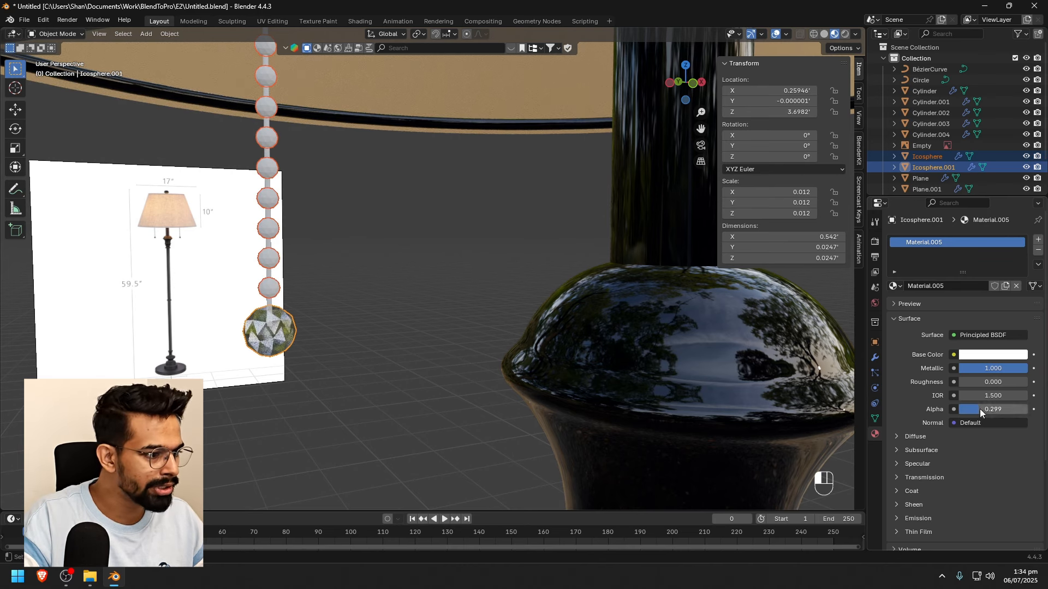
pyautogui.moveTo(324, 363); pyautogui.dragTo(379, 345, button='middle')
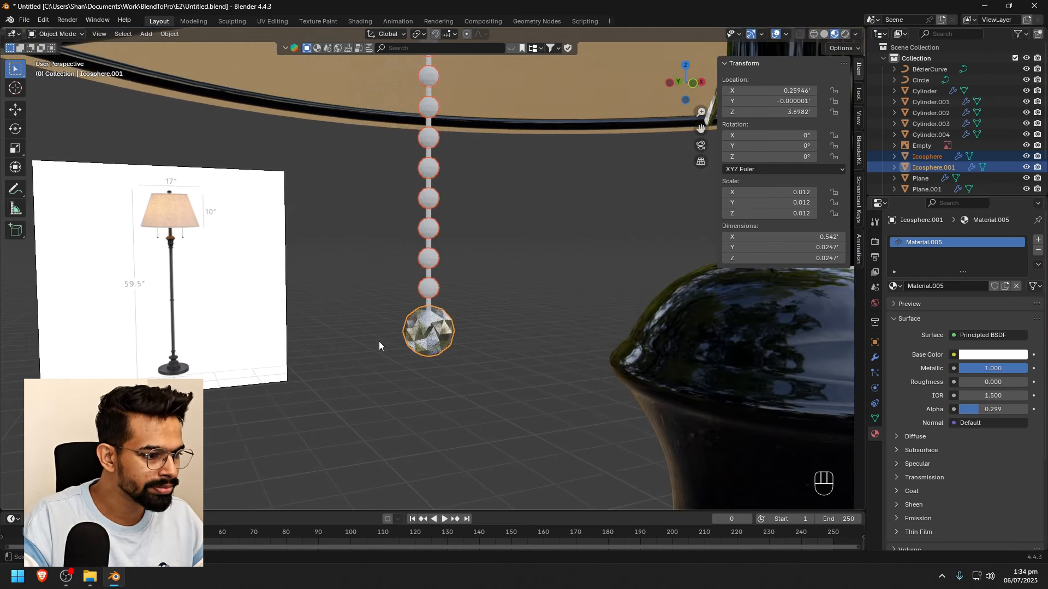
# Link the end balls' glassy material to the beads of the pull chains
pyautogui.hotkey('ctrl', 'l')
pyautogui.click(497, 282)
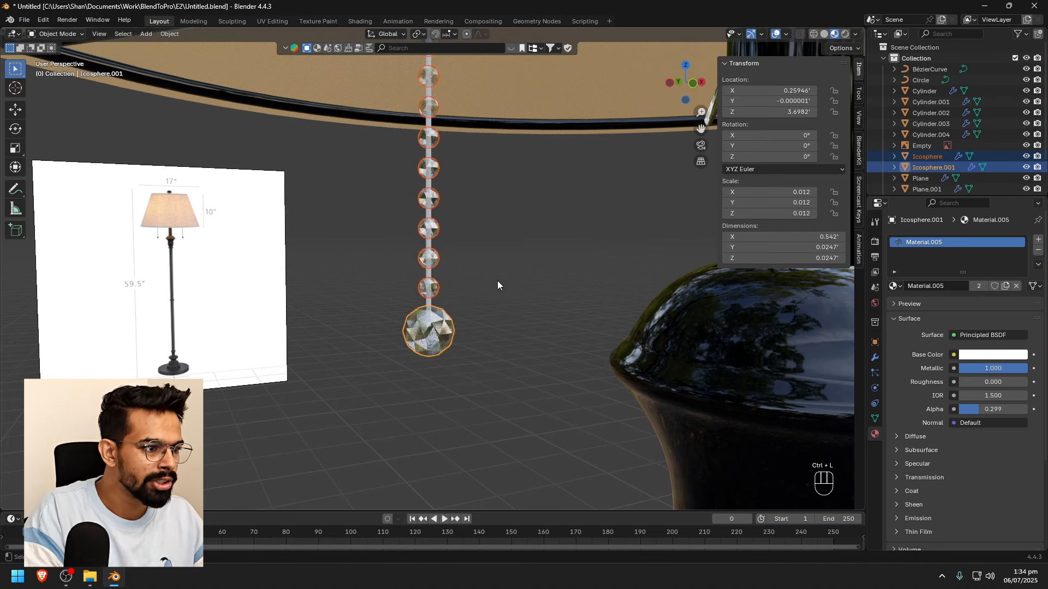
pyautogui.click(513, 253)
# Link the lamp's black material to the power cable lying on the floor
pyautogui.click(429, 188)
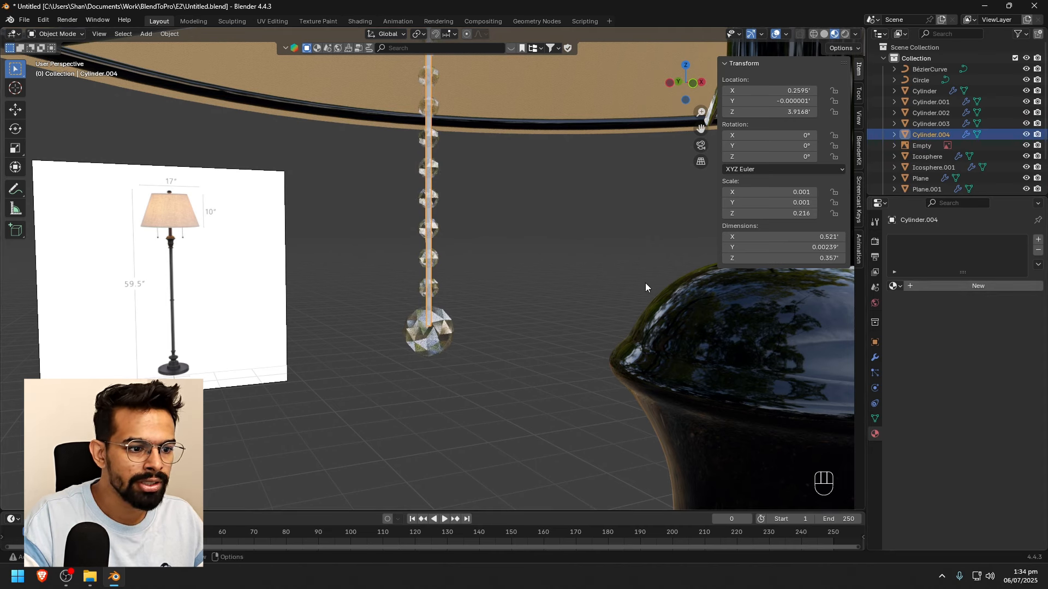
pyautogui.scroll(-12, 627, 277)
pyautogui.moveTo(591, 398)
pyautogui.mouseDown(button='middle')
pyautogui.moveTo(571, 423)
pyautogui.moveTo(550, 414)
pyautogui.mouseUp(button='middle')
pyautogui.scroll(-2, 567, 442)
pyautogui.click(559, 430)
pyautogui.hotkey('ctrl', 'l')
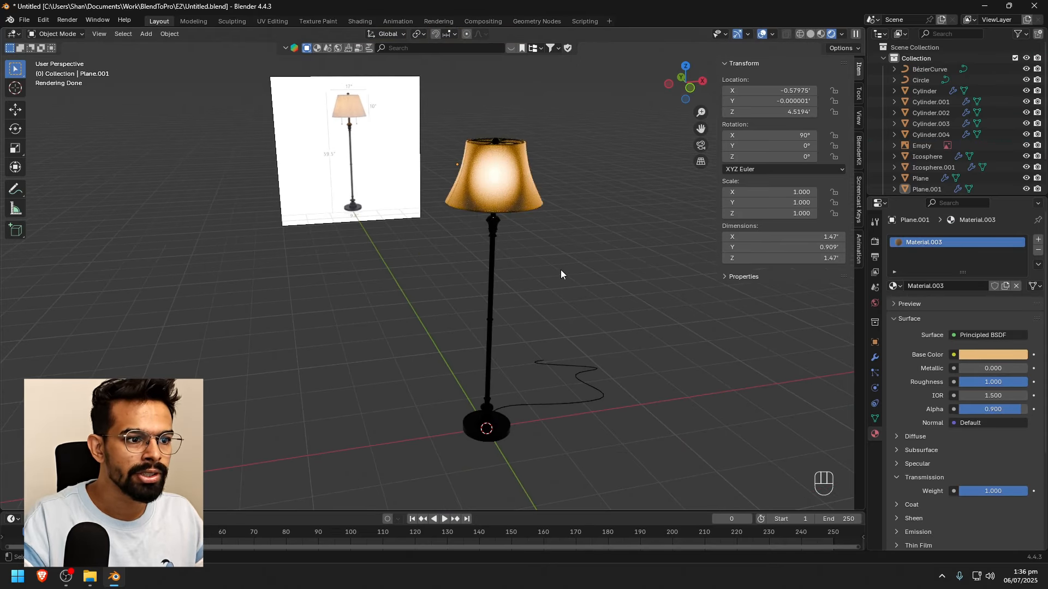
# Add a plane under the lamp as a floor and scale it up to about 11 ft per side
pyautogui.moveTo(561, 270); pyautogui.dragTo(618, 277, button='middle')
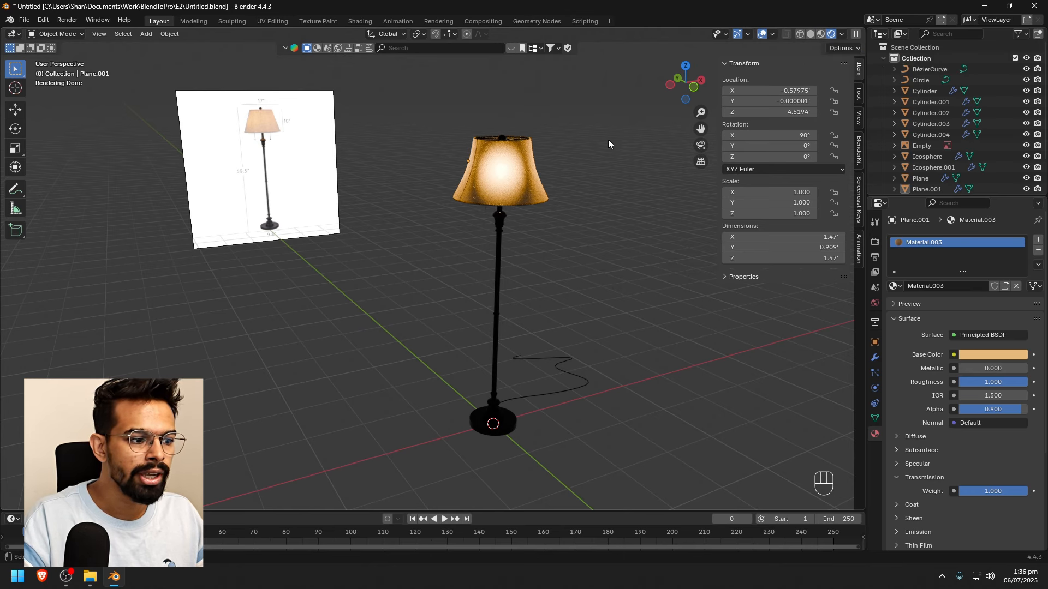
pyautogui.moveTo(595, 165); pyautogui.dragTo(584, 273, button='middle')
pyautogui.hotkey('shift', 'a')
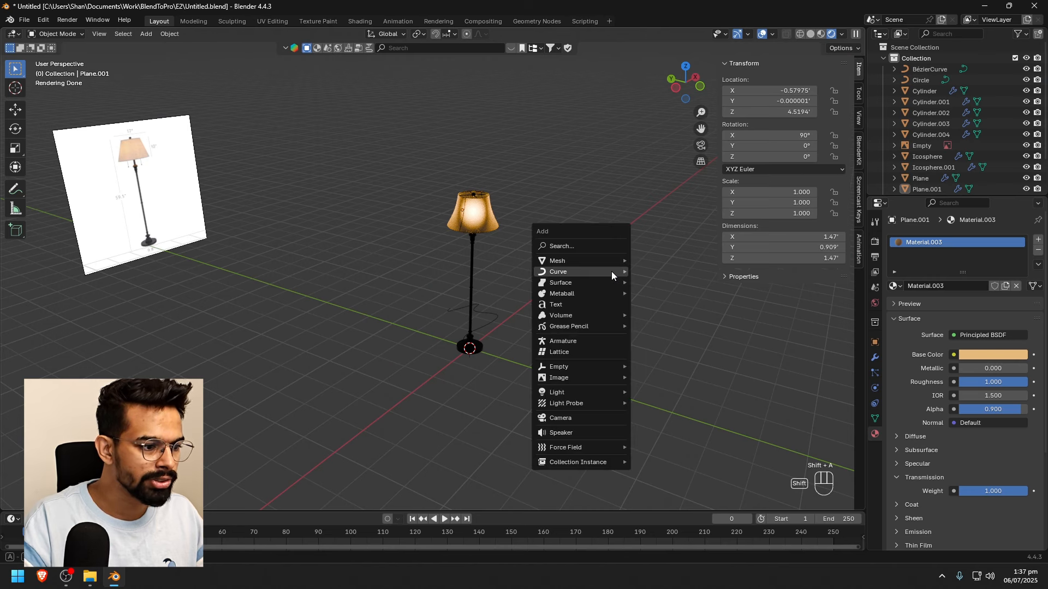
pyautogui.moveTo(585, 263)
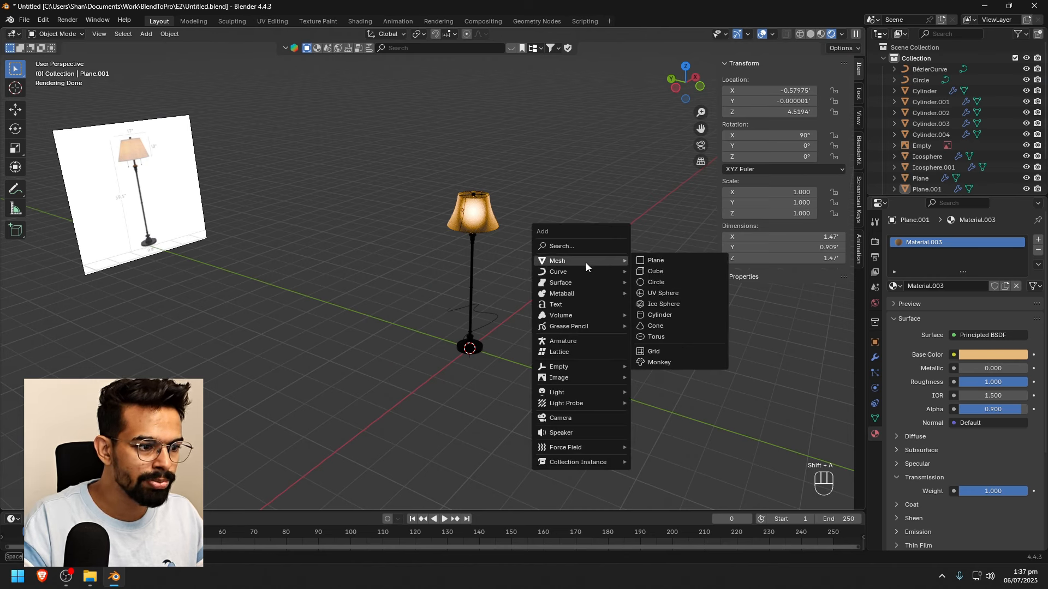
pyautogui.click(663, 260)
pyautogui.press('s')
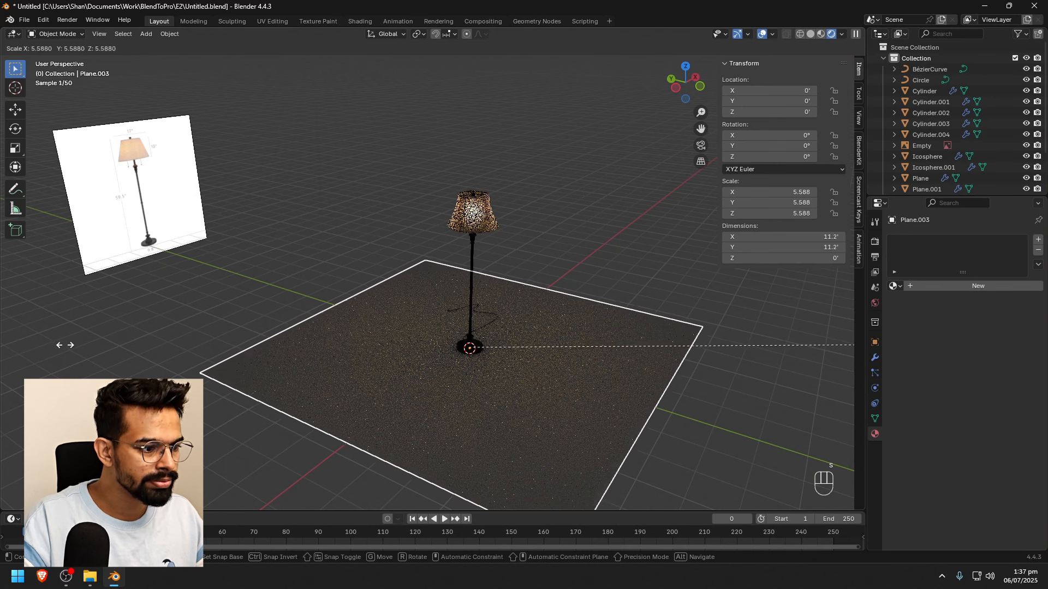
pyautogui.click(92, 344)
# Extrude the floor plane's rear edge straight up along Z by about 9.2 ft to form a back wall
pyautogui.press('Tab')
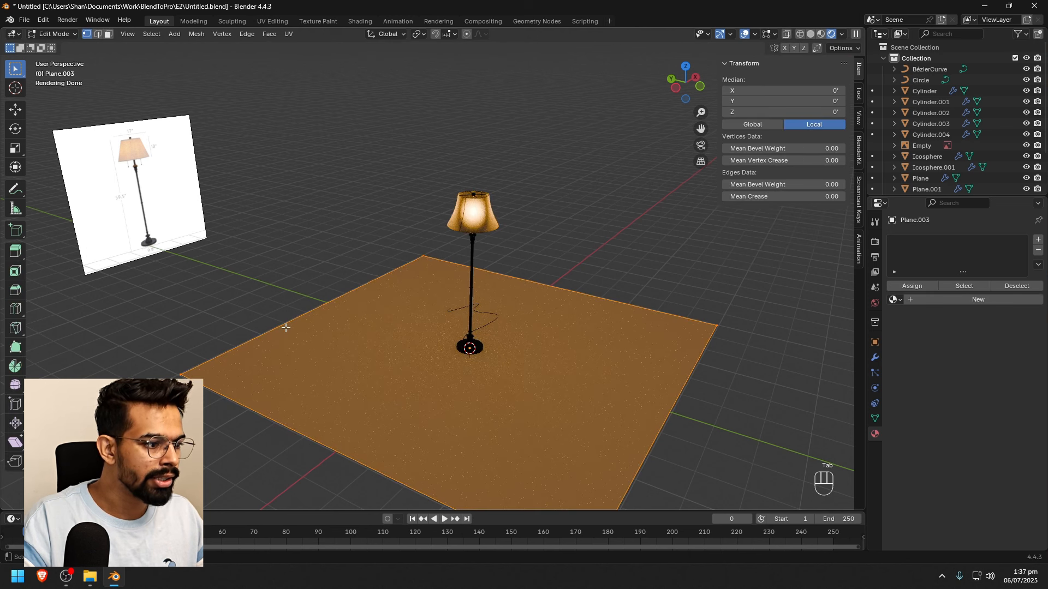
pyautogui.click(294, 323)
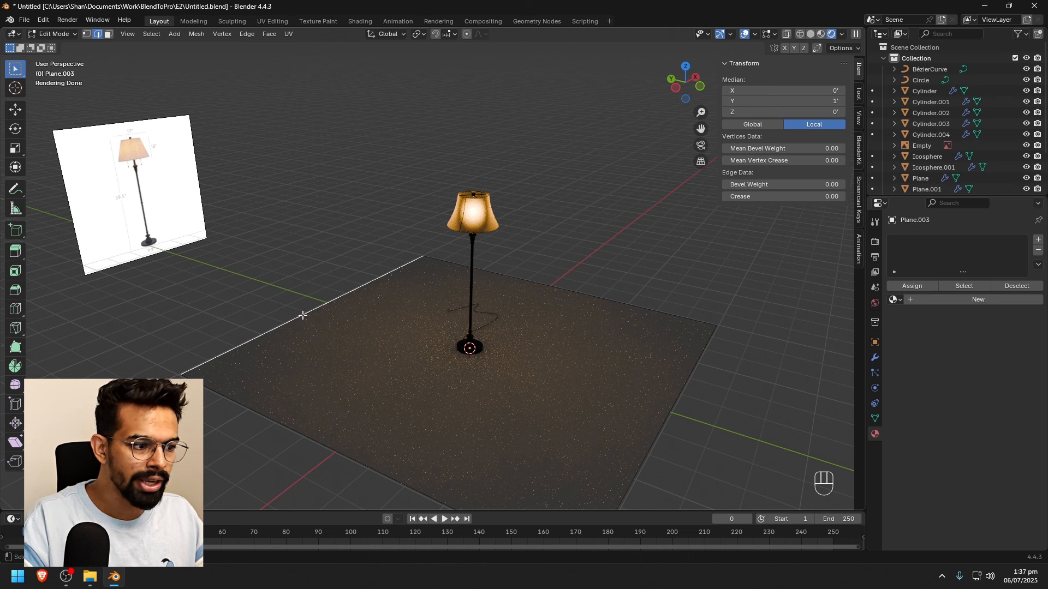
pyautogui.press('e')
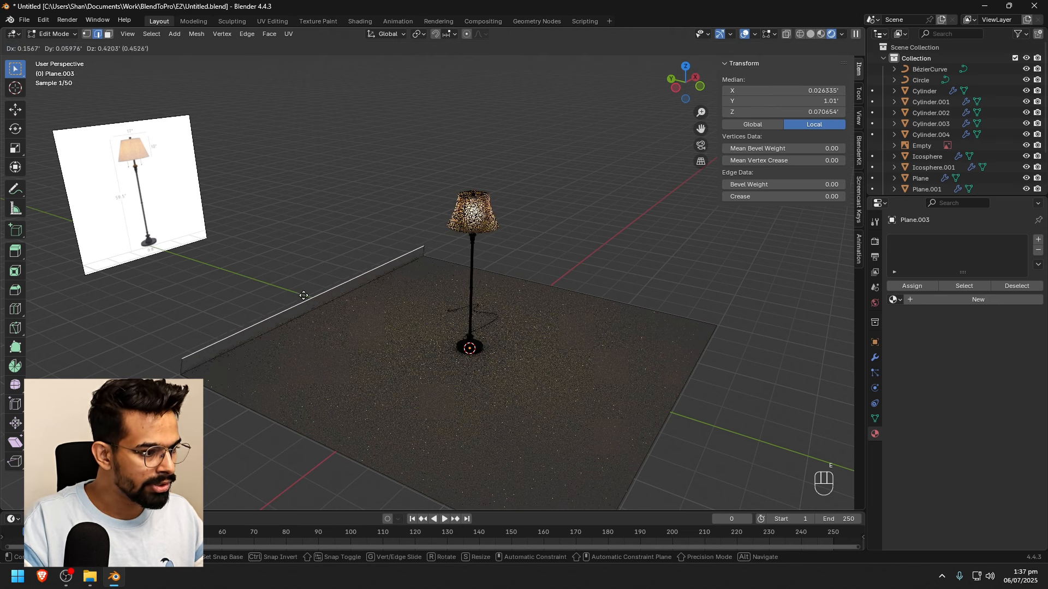
pyautogui.press('z')
pyautogui.press('z')
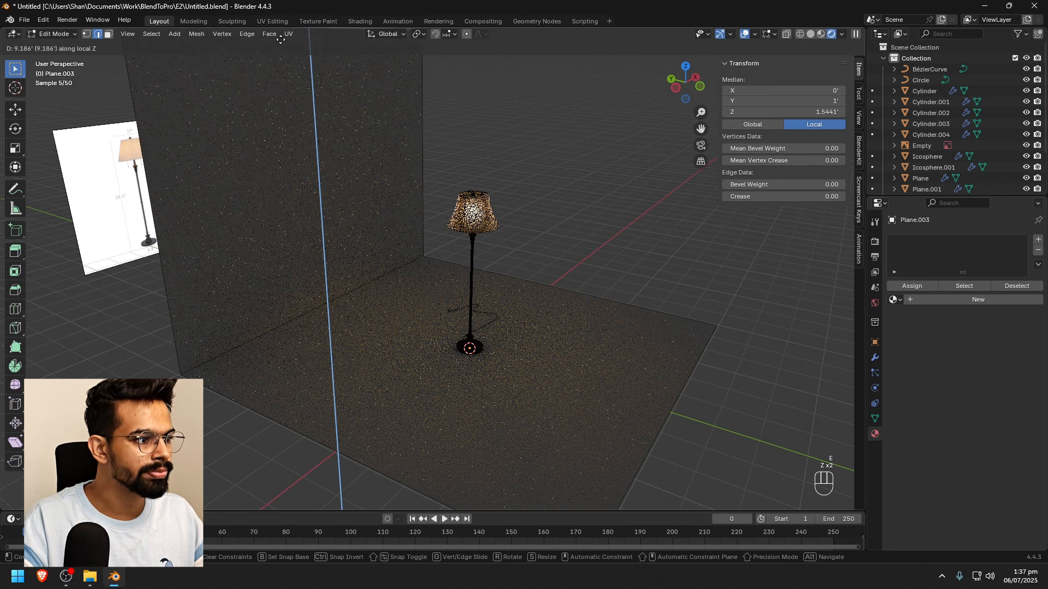
pyautogui.click(281, 40)
pyautogui.press('Tab')
pyautogui.moveTo(398, 205); pyautogui.dragTo(523, 234, button='middle')
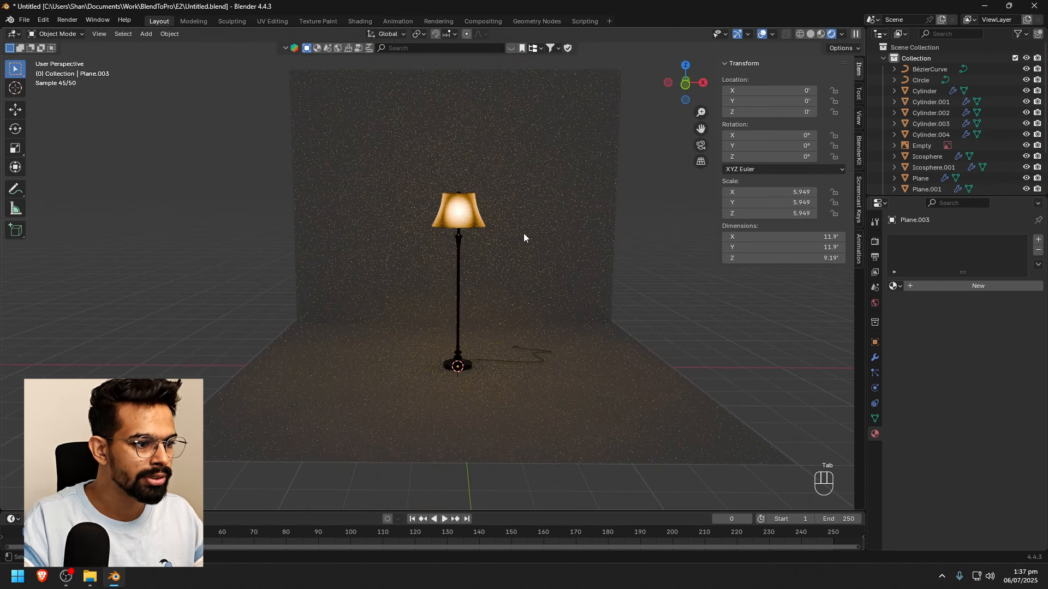
pyautogui.moveTo(561, 302); pyautogui.dragTo(618, 309, button='middle')
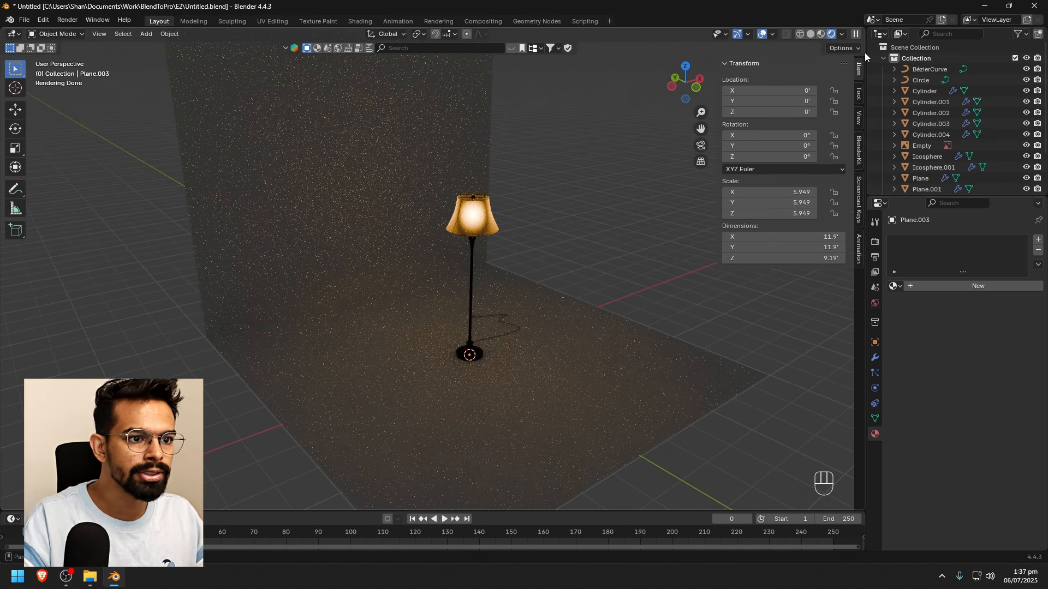
# Give the floor-and-wall backdrop a new material with a pure white base color and roughness 1
pyautogui.click(464, 166)
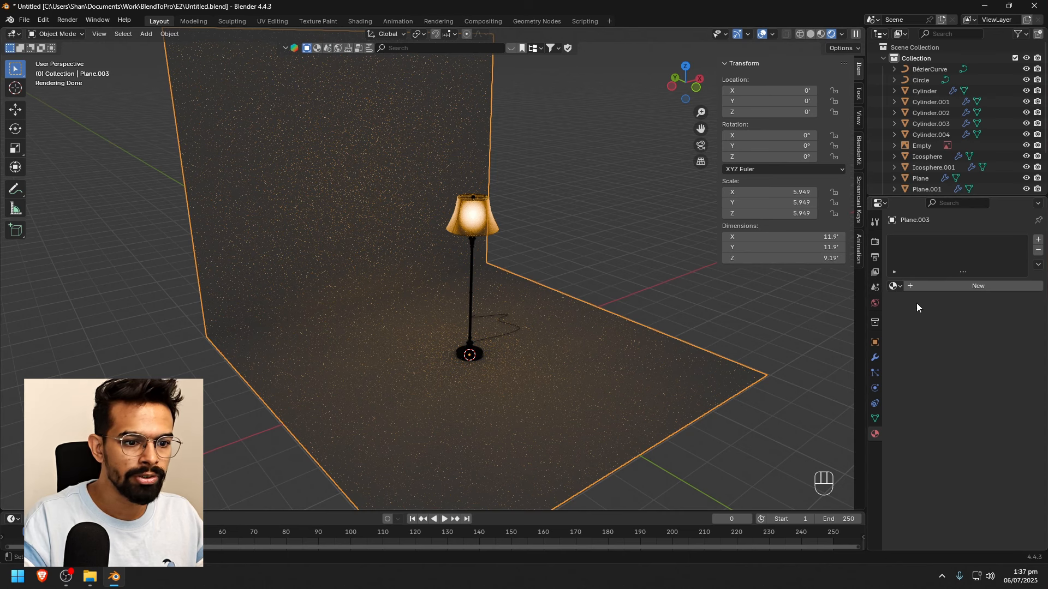
pyautogui.click(929, 285)
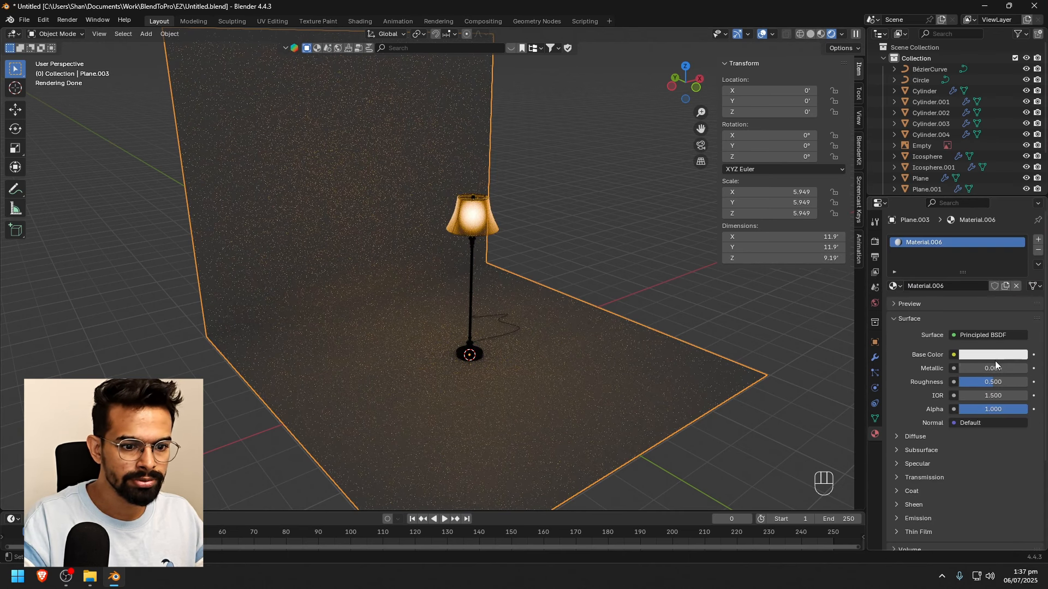
pyautogui.click(994, 357)
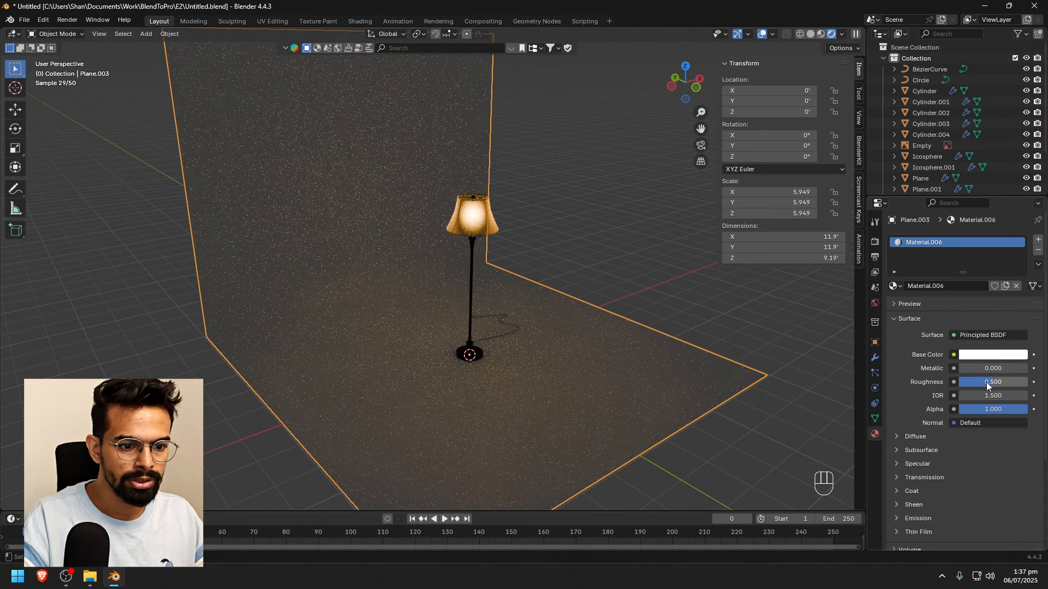
pyautogui.moveTo(987, 382); pyautogui.dragTo(1026, 382)
pyautogui.click(571, 217)
# Add an area light and move it out and up to about X 13.3, Y -7.3, Z 7.9 ft
pyautogui.scroll(-3, 601, 250)
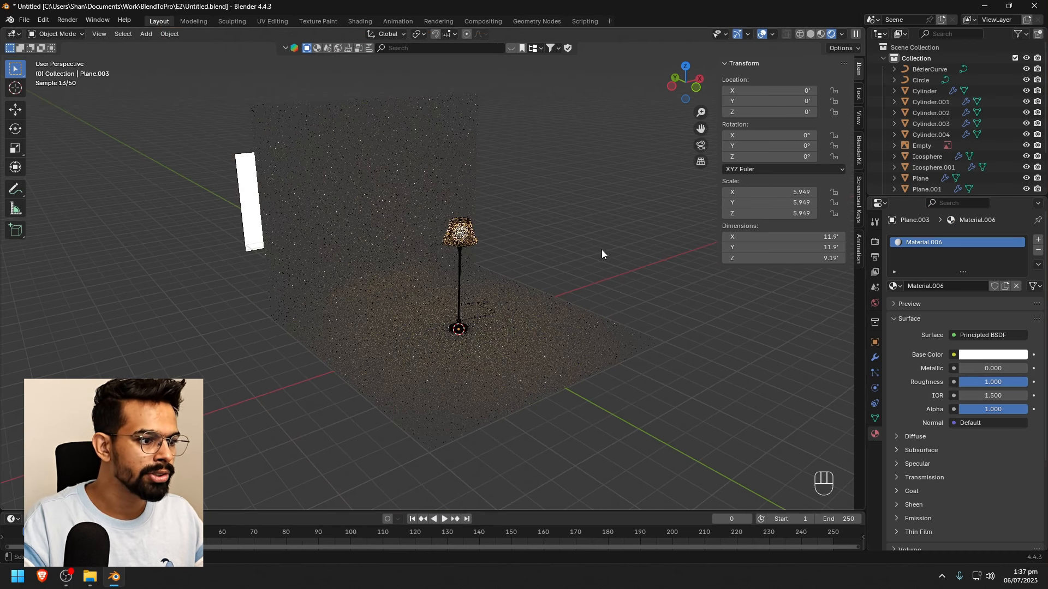
pyautogui.moveTo(564, 251); pyautogui.dragTo(659, 285, button='middle')
pyautogui.moveTo(600, 258); pyautogui.dragTo(574, 237, button='middle')
pyautogui.hotkey('shift', 'a')
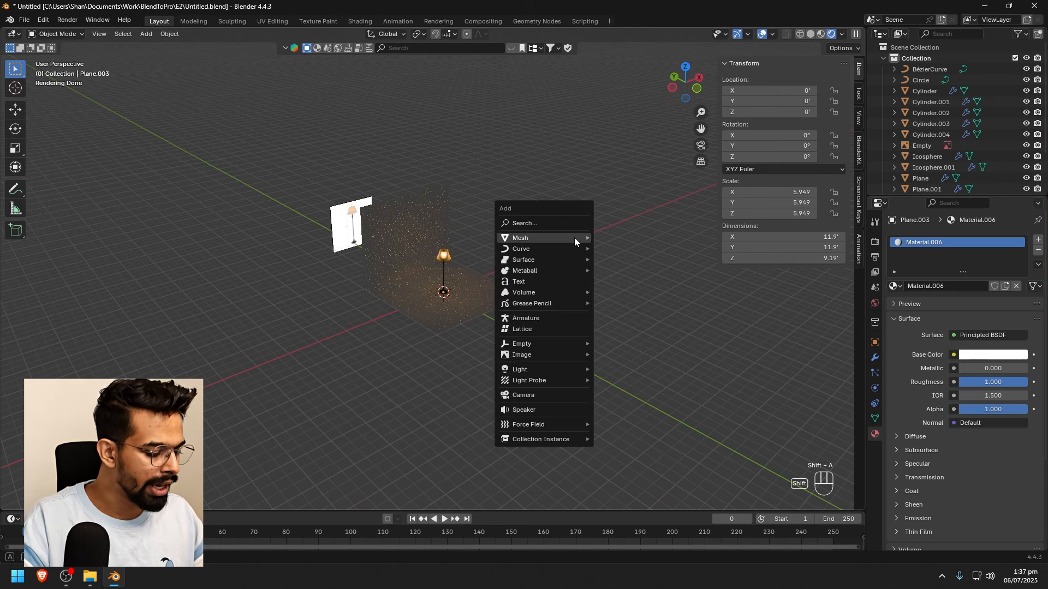
pyautogui.moveTo(574, 238)
pyautogui.moveTo(547, 369)
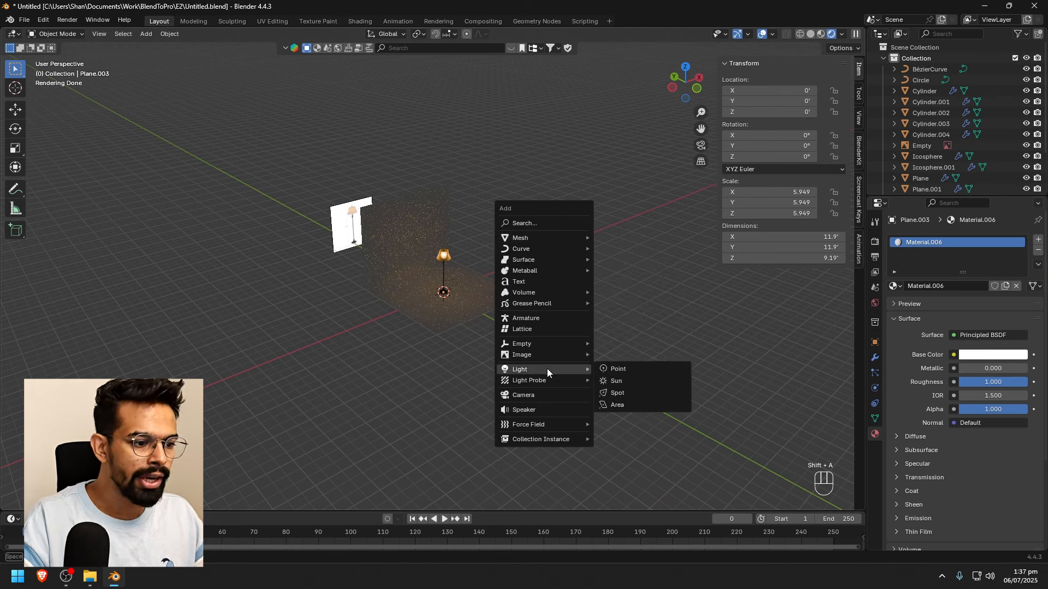
pyautogui.click(621, 404)
pyautogui.moveTo(567, 359); pyautogui.dragTo(490, 292, button='middle')
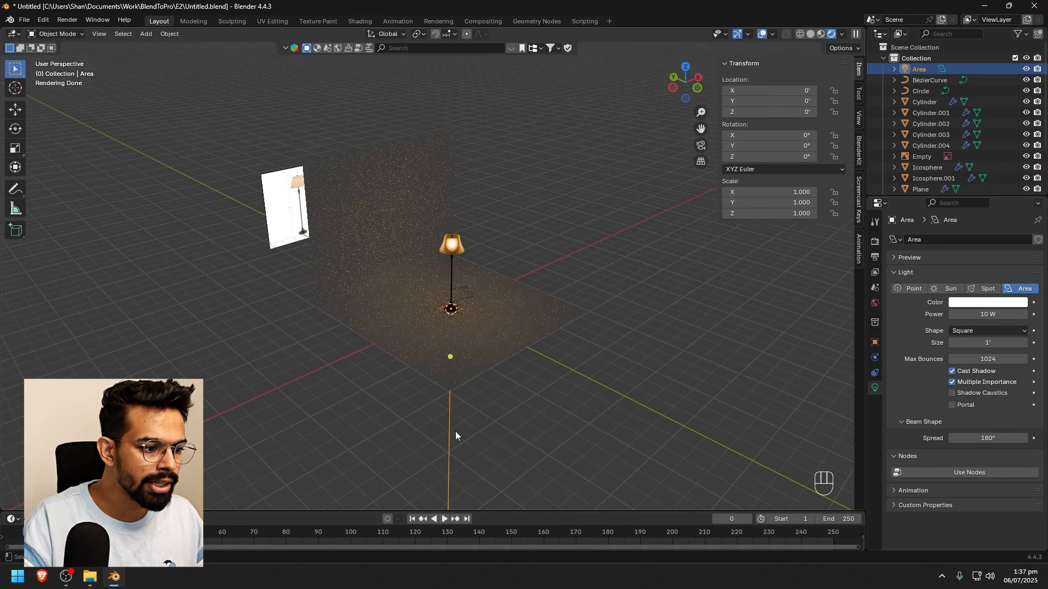
pyautogui.press('g')
pyautogui.click(702, 285)
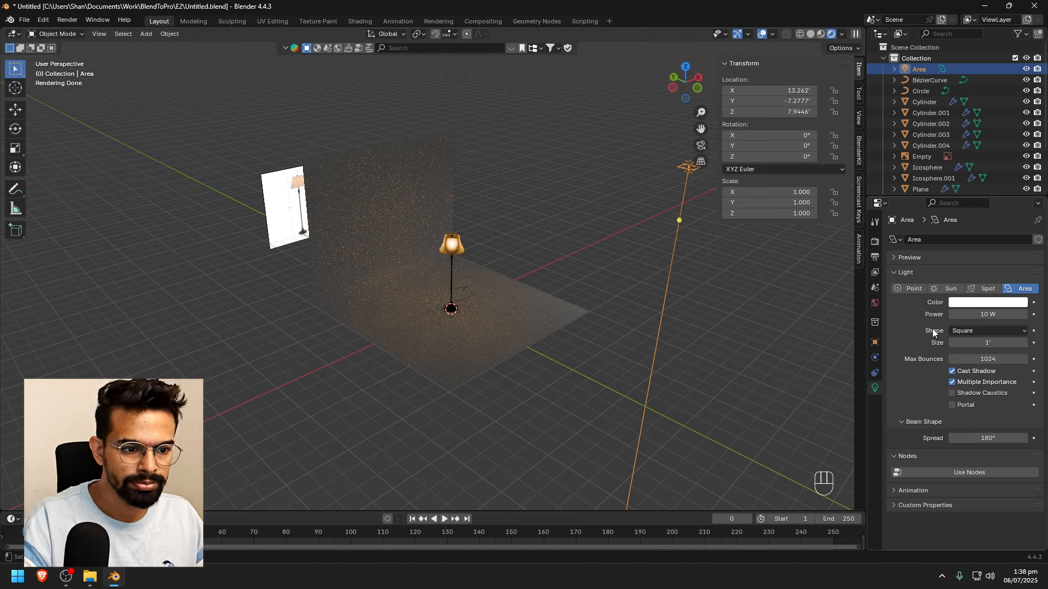
# Add a Track To constraint to the area light with the lamp's Cylinder.001 as its target
pyautogui.click(875, 373)
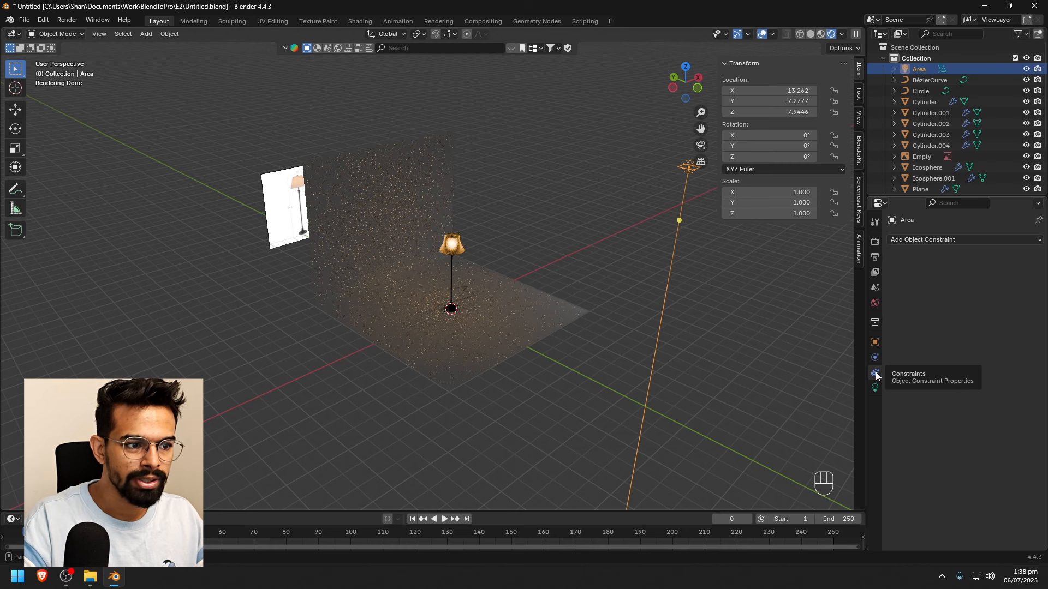
pyautogui.click(912, 239)
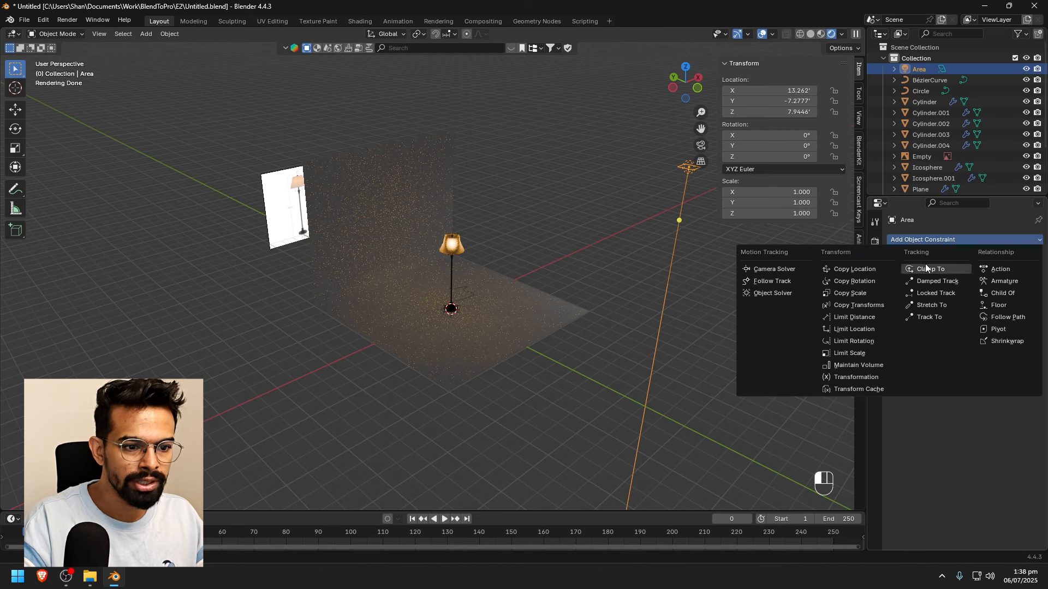
pyautogui.click(931, 317)
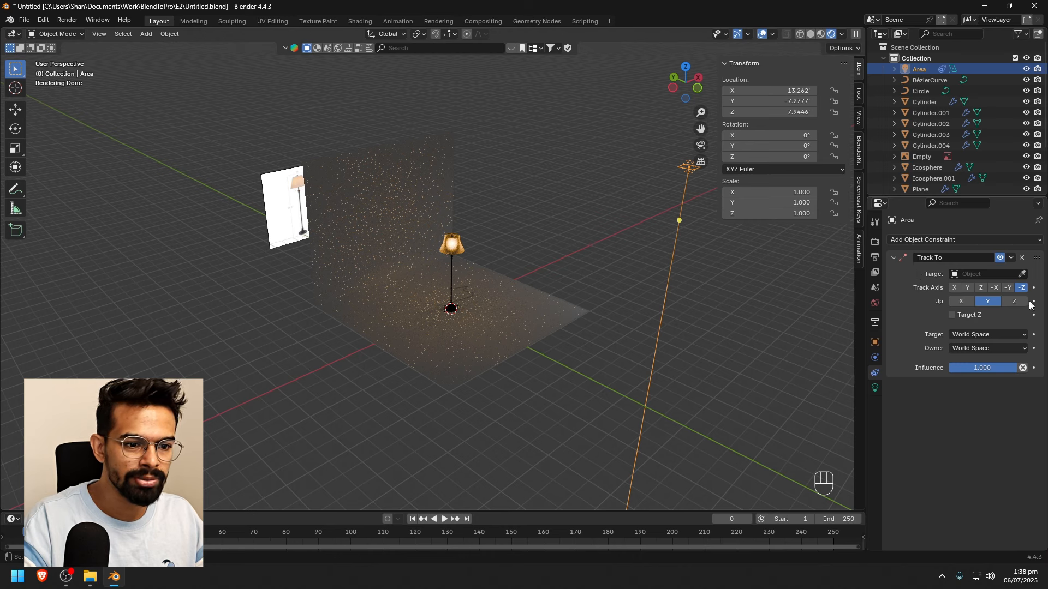
pyautogui.click(1022, 274)
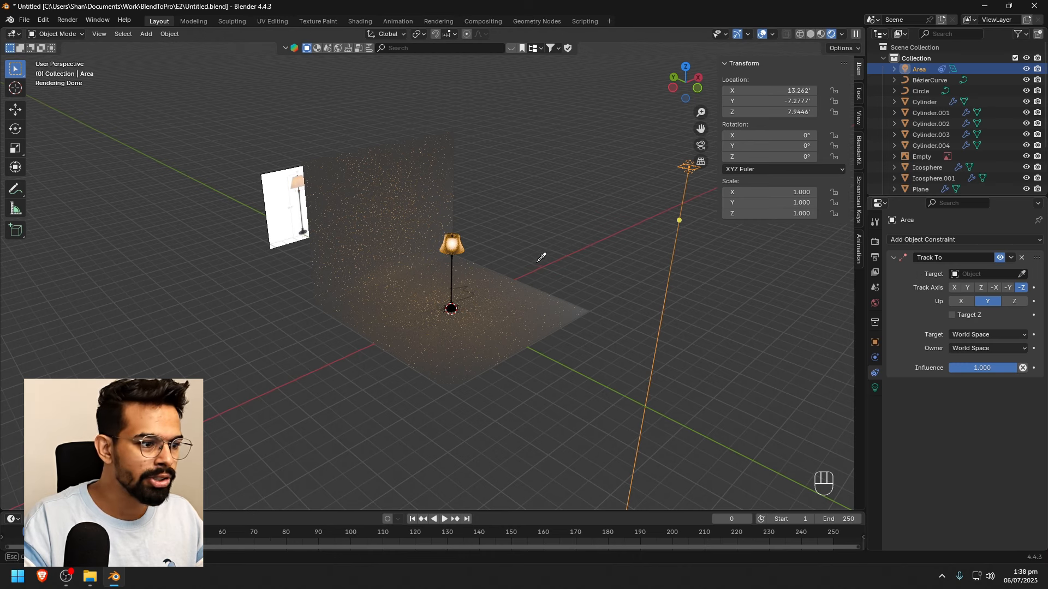
pyautogui.click(456, 267)
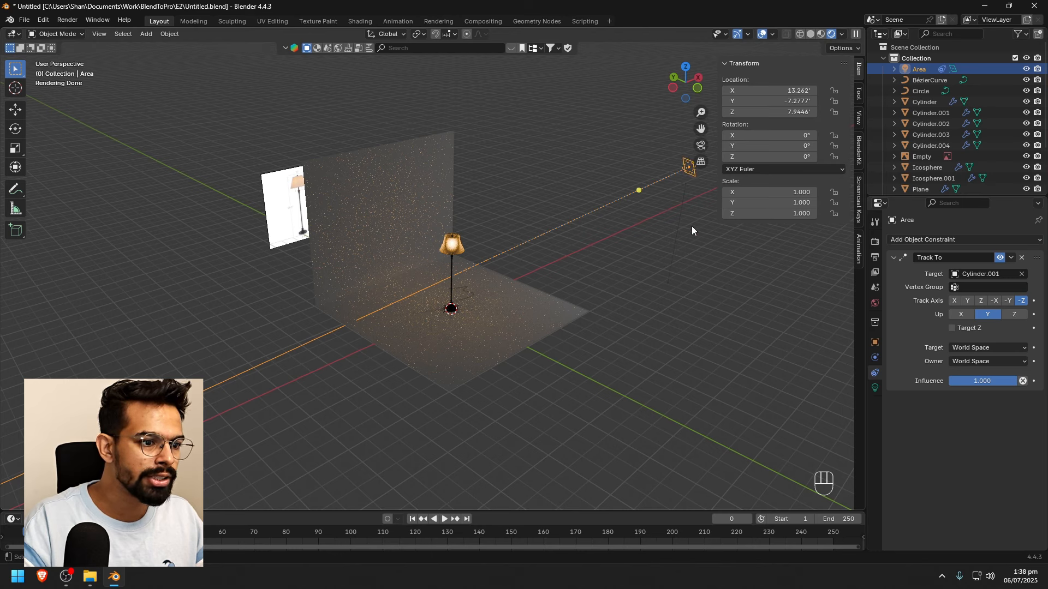
pyautogui.click(719, 326)
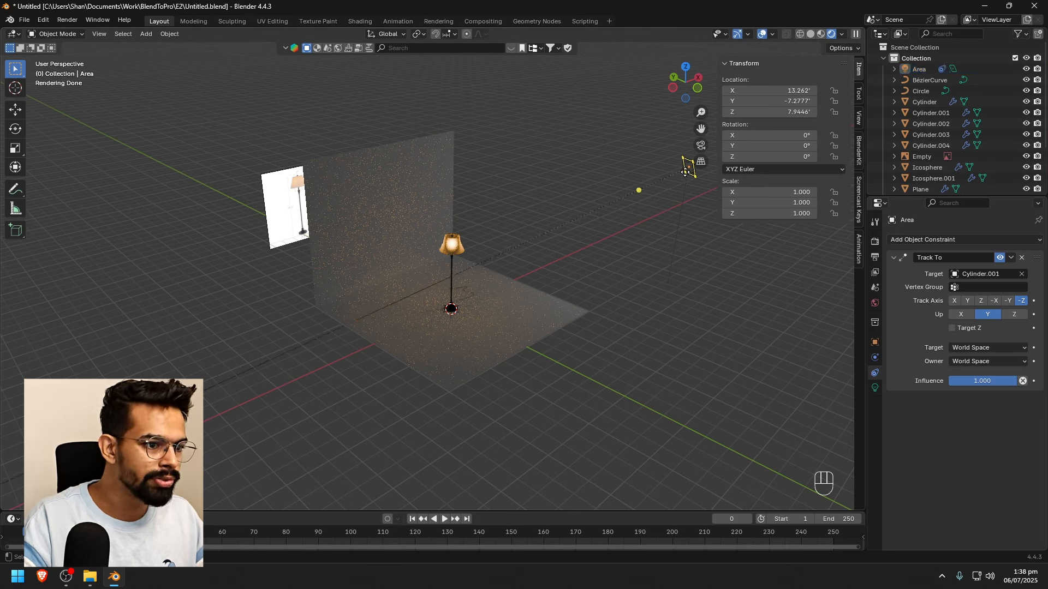
pyautogui.click(689, 166)
pyautogui.press('g')
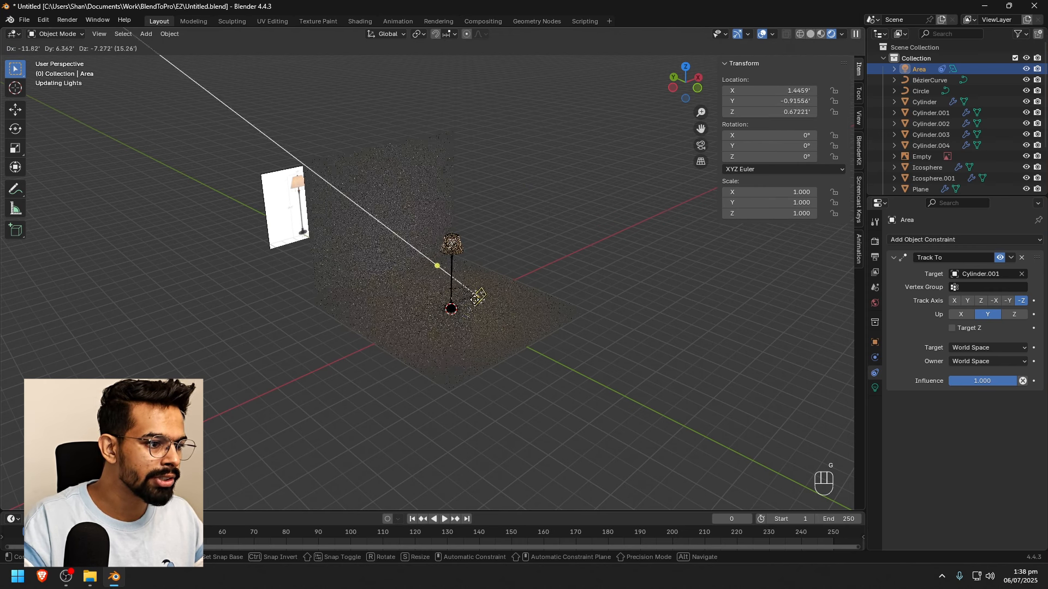
pyautogui.press('Escape')
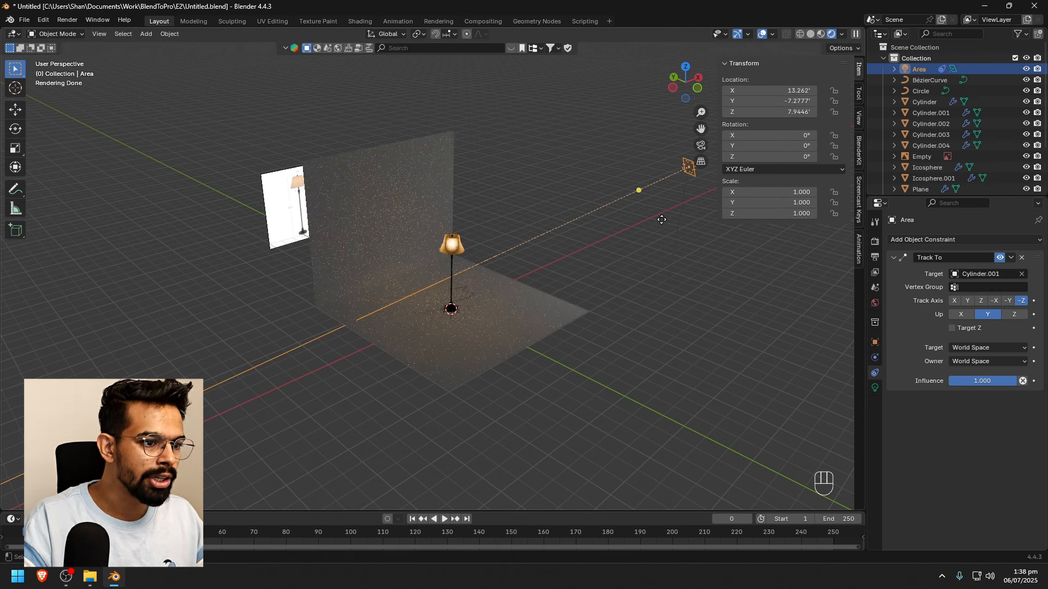
# Move the area light horizontally to the floor's front corner, at about X 5.8, Y -5.8 ft
pyautogui.keyDown('alt'); pyautogui.moveTo(662, 219); pyautogui.dragTo(567, 211, button='middle'); pyautogui.keyUp('alt')
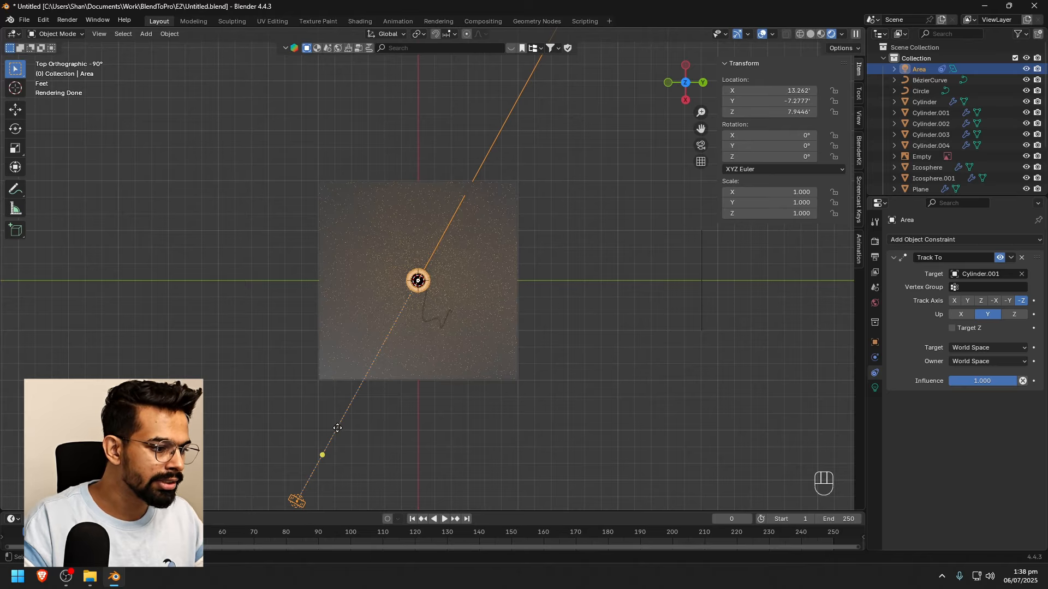
pyautogui.press('g')
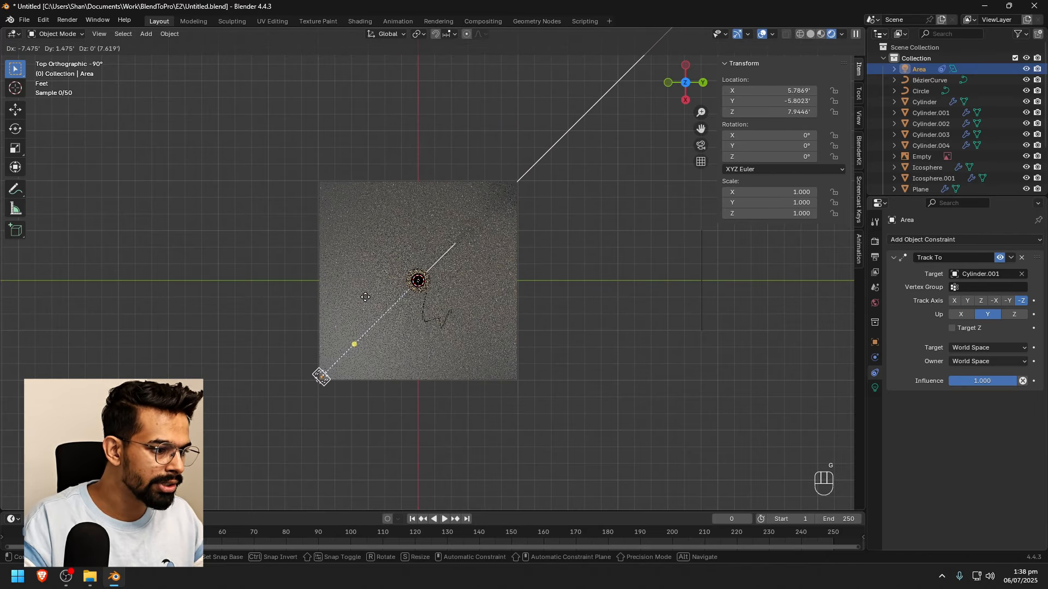
pyautogui.click(365, 296)
pyautogui.moveTo(365, 297); pyautogui.dragTo(622, 314, button='middle')
pyautogui.scroll(2, 654, 289)
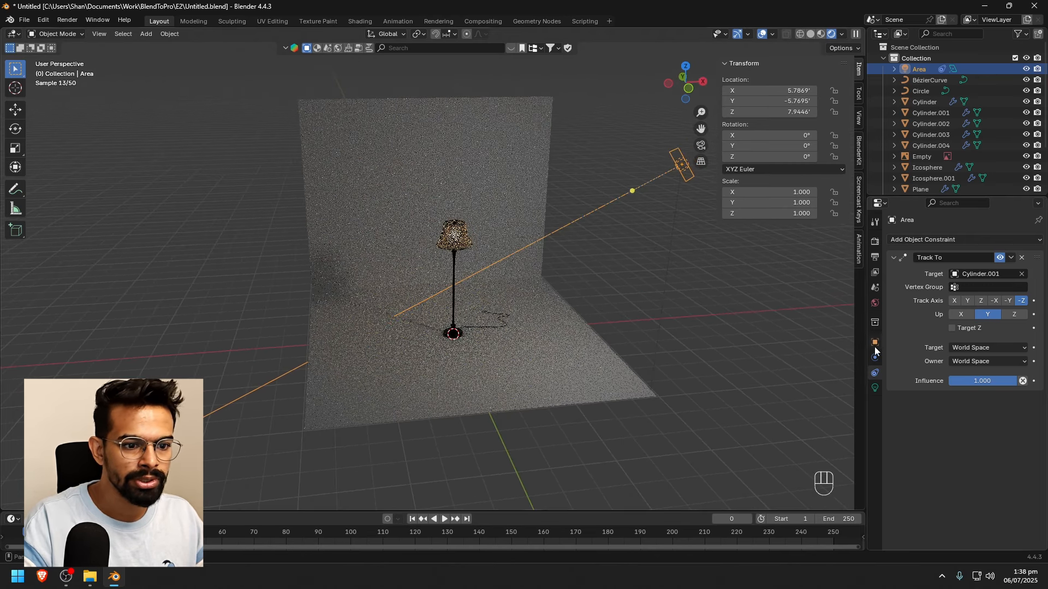
# Try the area light at a power of 100 W, and settle on 75 W
pyautogui.click(874, 389)
pyautogui.moveTo(1003, 315)
pyautogui.mouseDown()
pyautogui.moveTo(1037, 315)
pyautogui.moveTo(989, 320)
pyautogui.mouseUp()
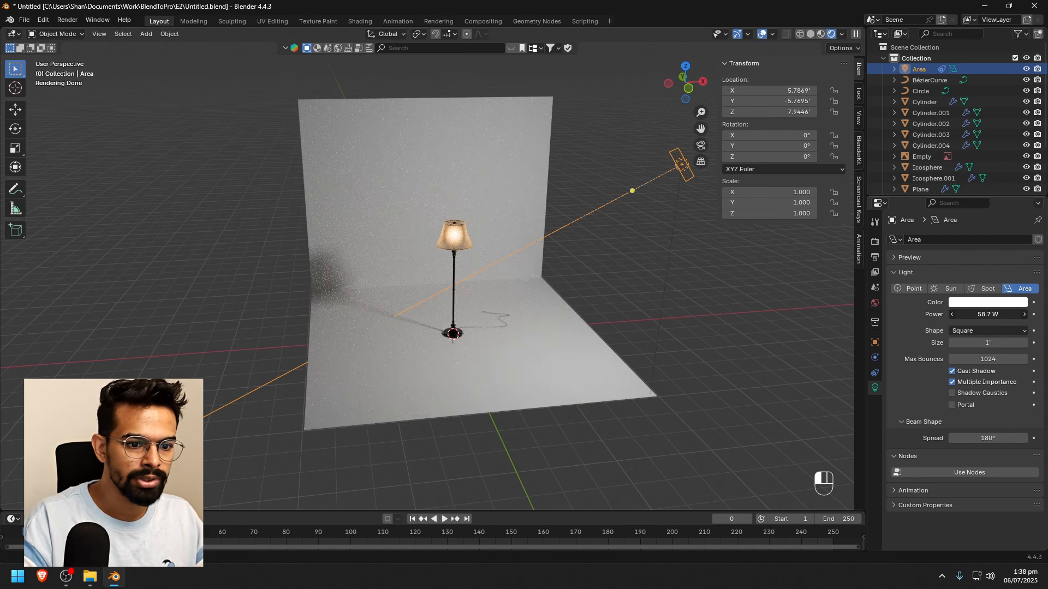
pyautogui.press('Return')
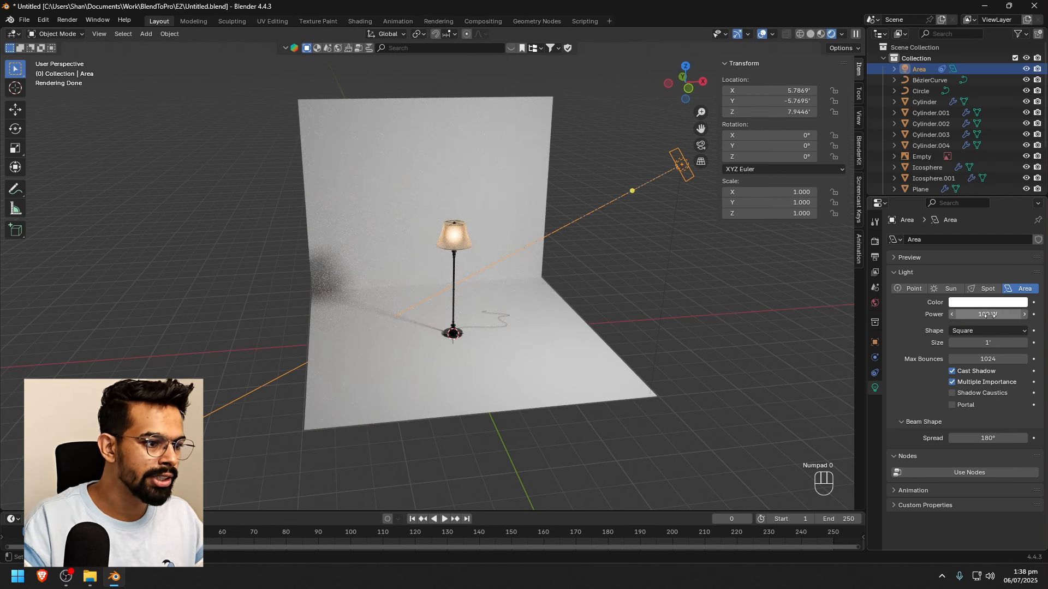
pyautogui.click(991, 315)
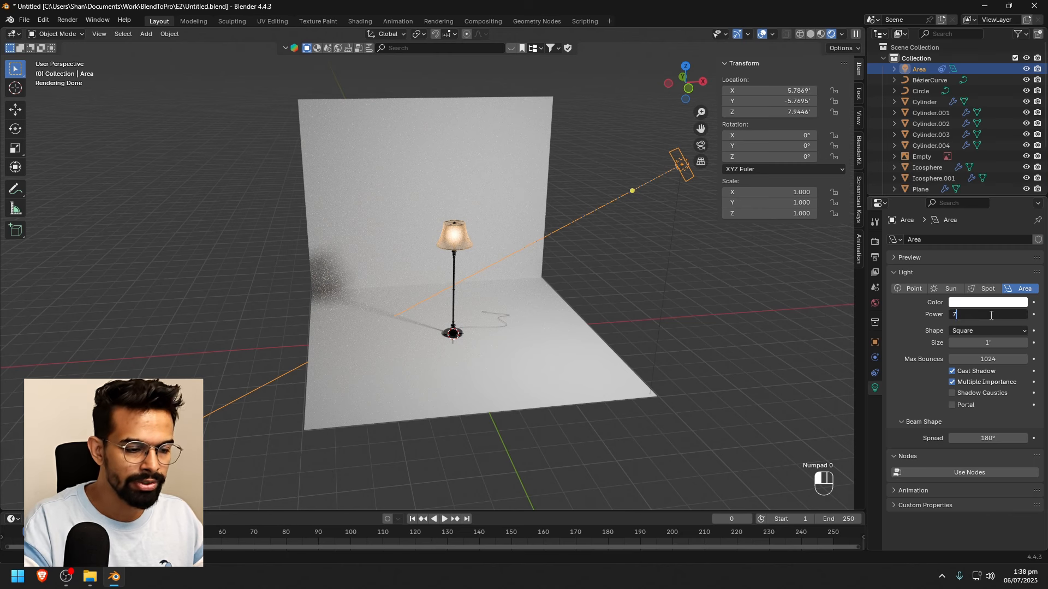
pyautogui.write('75')
pyautogui.press('Return')
# Change the area light's color to a warm yellow-orange
pyautogui.click(988, 303)
pyautogui.click(954, 197)
pyautogui.moveTo(953, 197)
pyautogui.mouseDown()
pyautogui.moveTo(938, 208)
pyautogui.moveTo(944, 204)
pyautogui.mouseUp()
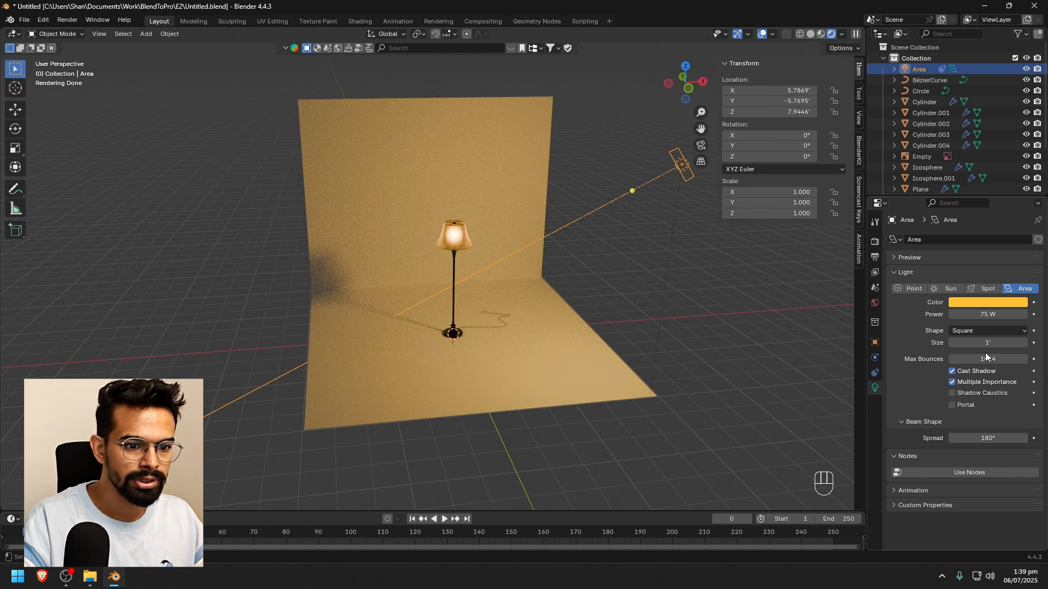
# Enlarge the square area light to a size of 5 ft, comparing the scene with its shadow casting off and on
pyautogui.moveTo(974, 344); pyautogui.dragTo(1028, 344)
pyautogui.moveTo(590, 328); pyautogui.dragTo(676, 323, button='middle')
pyautogui.moveTo(721, 329); pyautogui.dragTo(725, 327, button='middle')
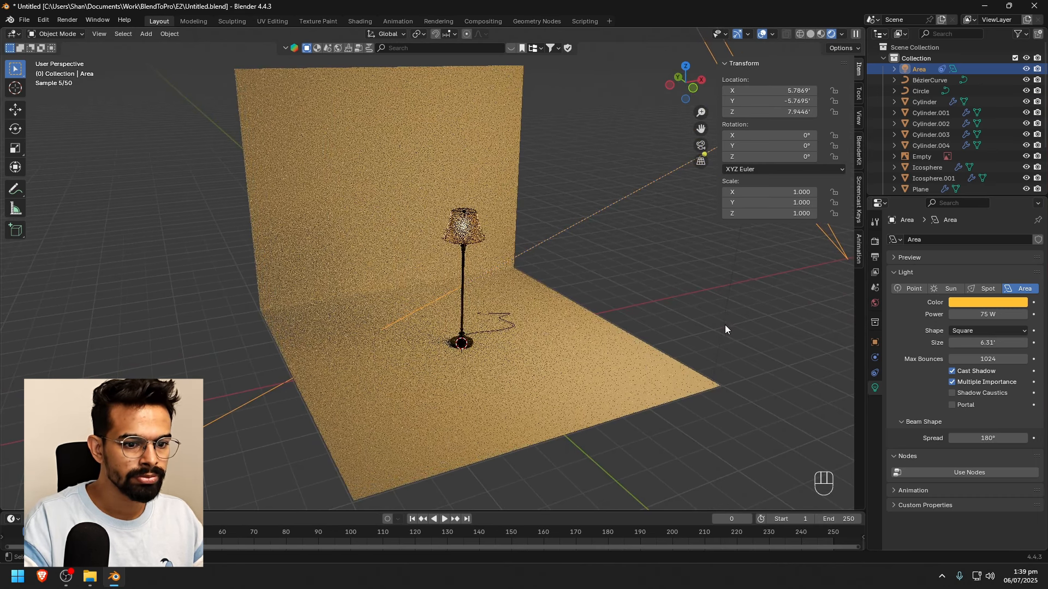
pyautogui.click(952, 372)
pyautogui.click(951, 371)
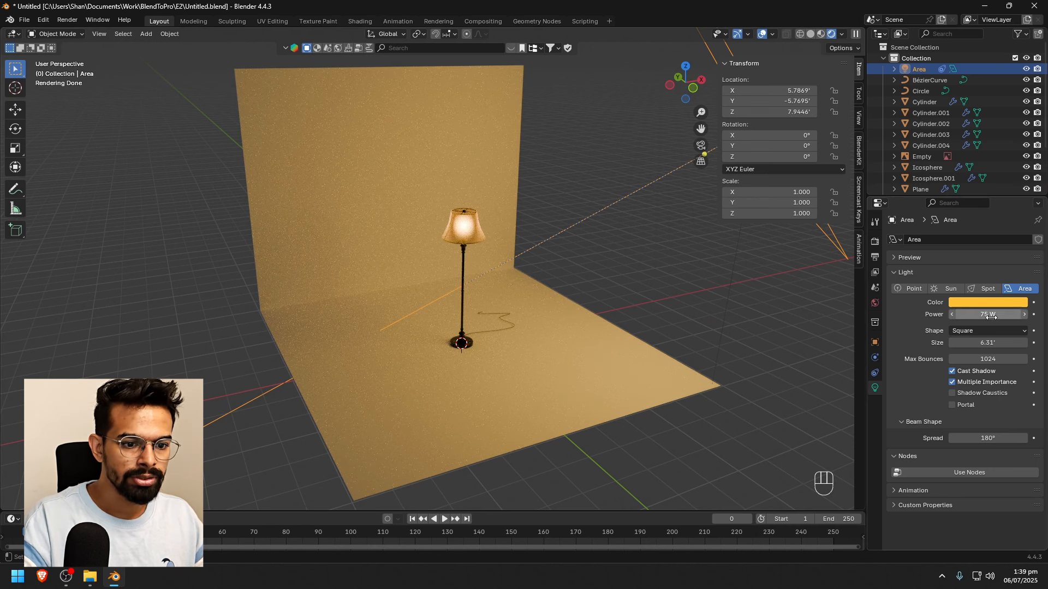
pyautogui.click(993, 344)
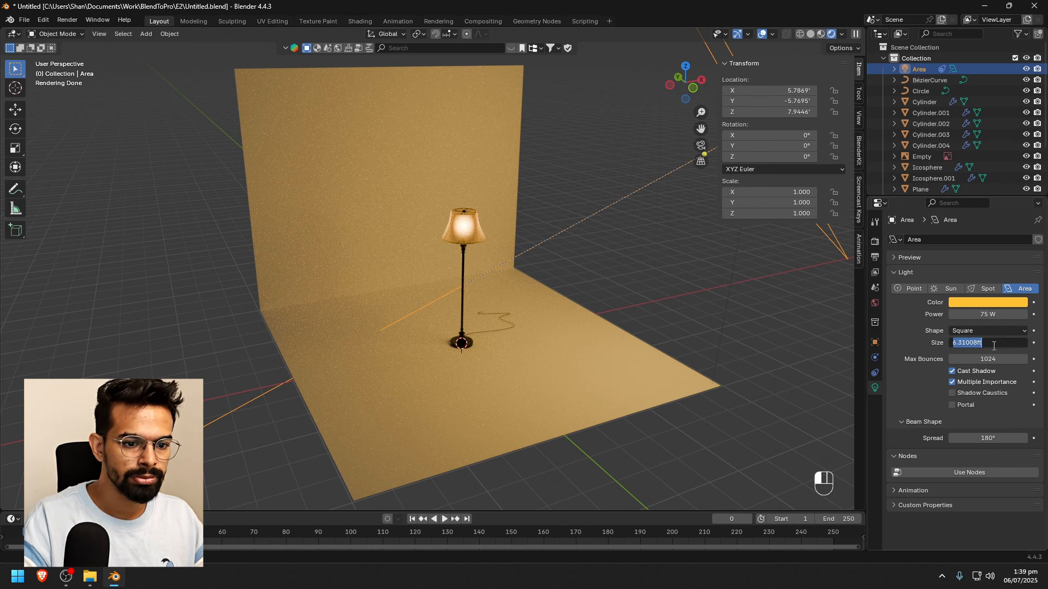
pyautogui.write('5')
pyautogui.press('Return')
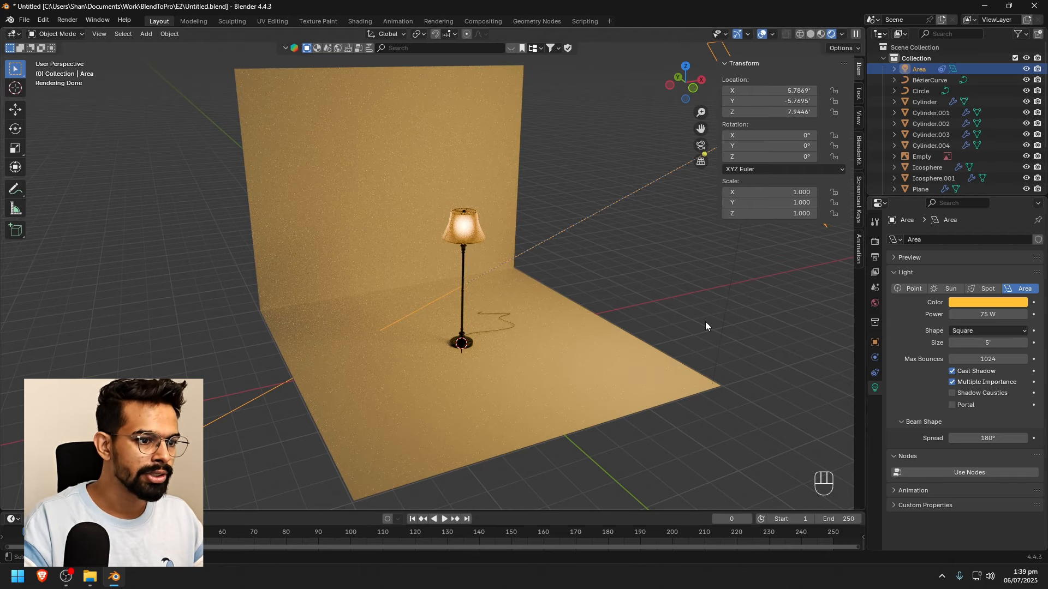
# Duplicate the area light and place the copy beside the floor's opposite edge, at about X -7.1, Y 0.07 ft
pyautogui.keyDown('alt'); pyautogui.moveTo(706, 321); pyautogui.dragTo(668, 318, button='middle'); pyautogui.keyUp('alt')
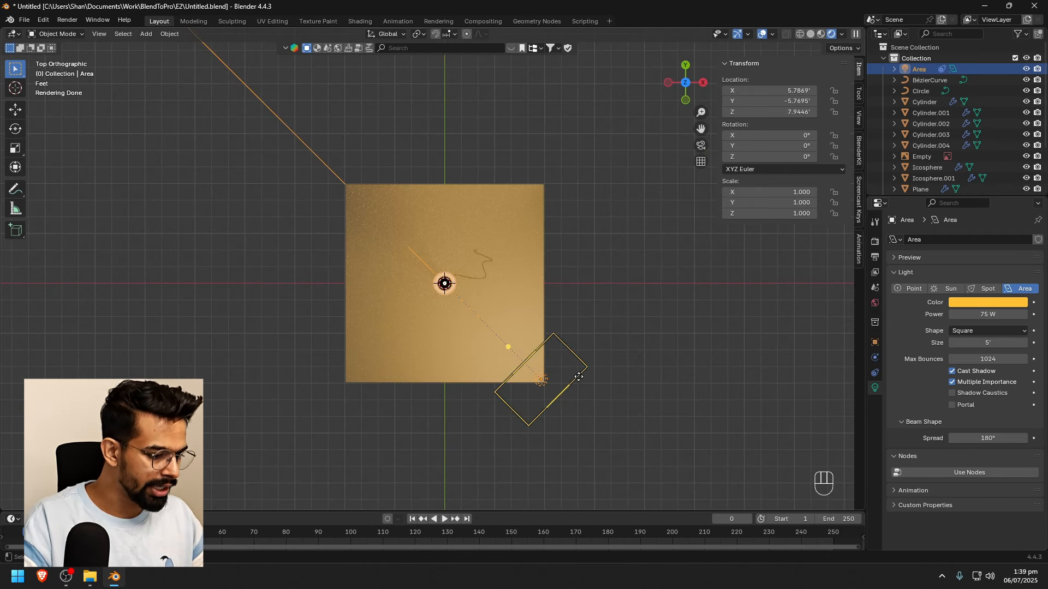
pyautogui.hotkey('shift', 'd')
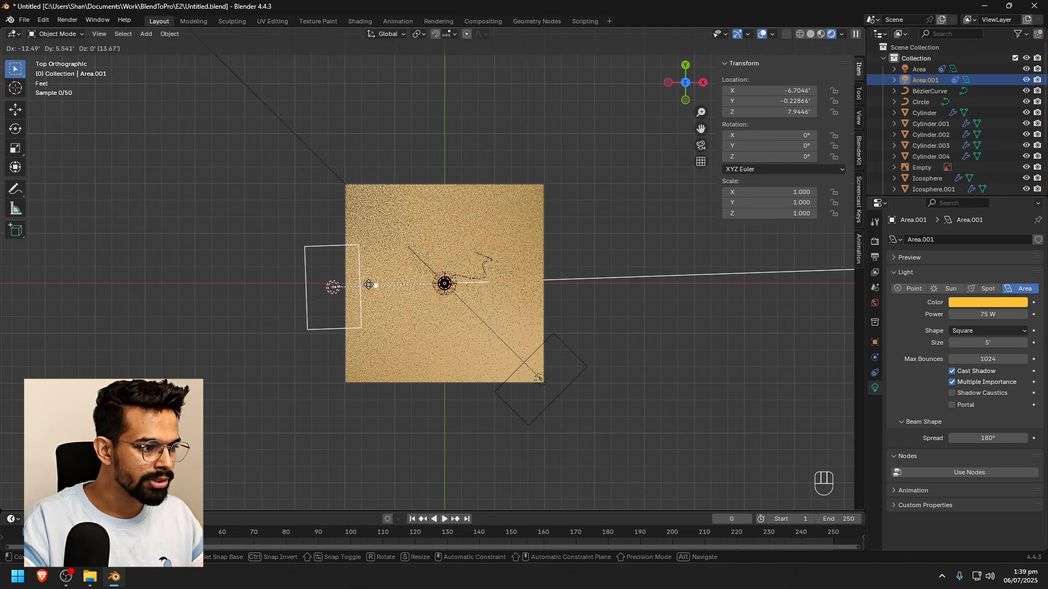
pyautogui.click(362, 280)
pyautogui.moveTo(361, 280); pyautogui.dragTo(505, 258, button='middle')
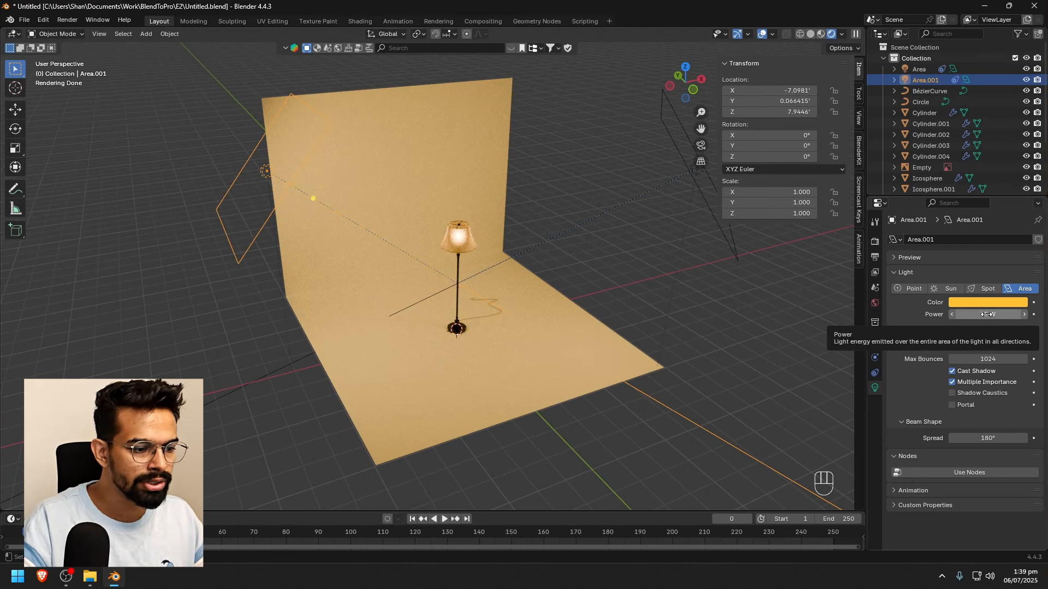
# Set the duplicated area light's power to 20 W
pyautogui.click(986, 315)
pyautogui.write('1')
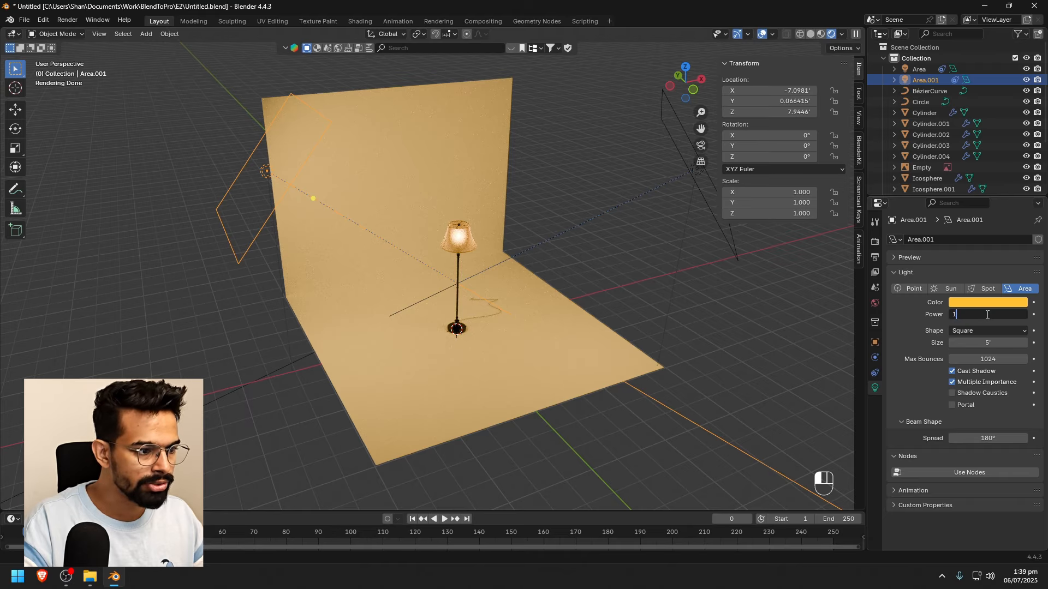
pyautogui.write('20')
pyautogui.press('Return')
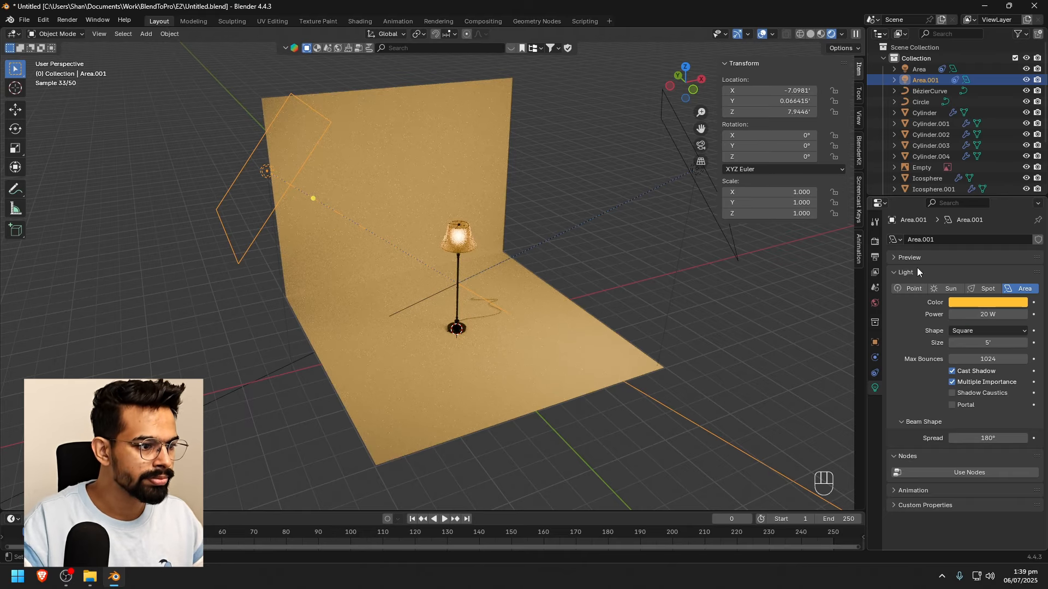
# Hide the viewport overlays and examine the lit lamp and backdrop up close and from farther away
pyautogui.scroll(4, 559, 224)
pyautogui.scroll(-3, 563, 226)
pyautogui.moveTo(568, 227); pyautogui.dragTo(594, 260, button='middle')
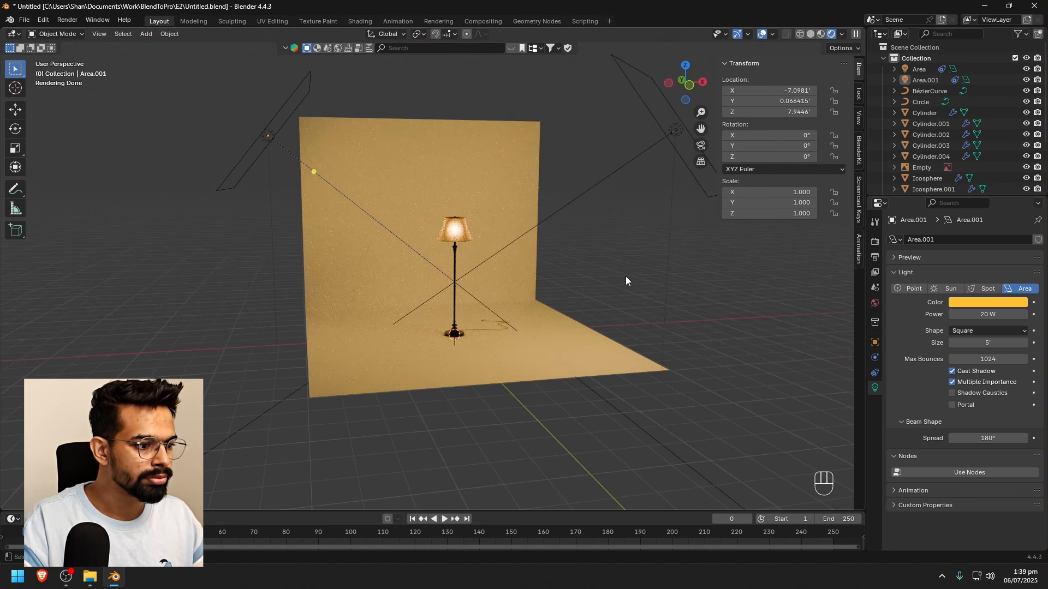
pyautogui.scroll(3, 625, 276)
pyautogui.scroll(2, 634, 267)
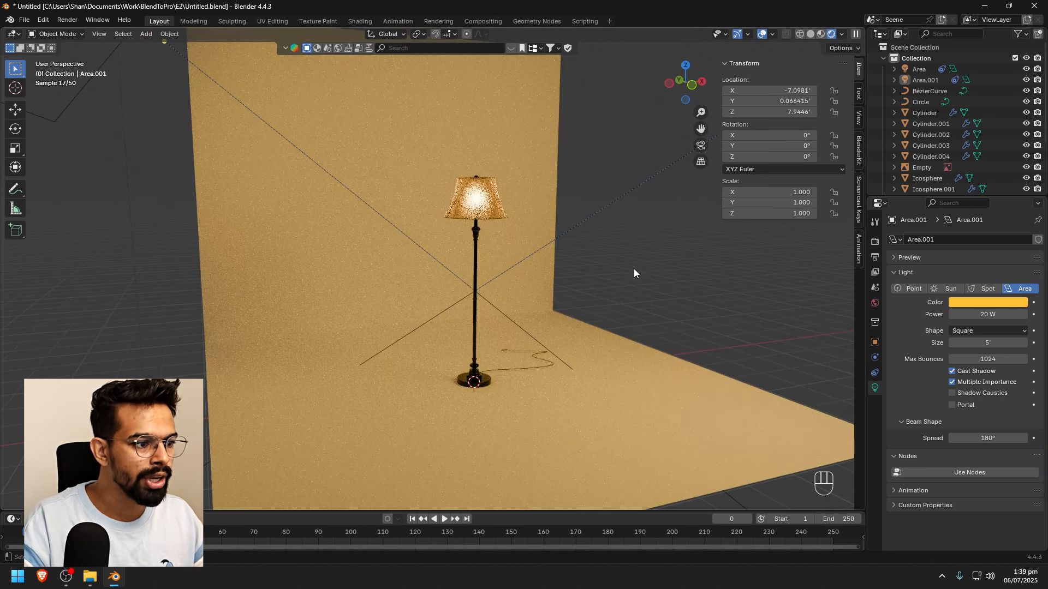
pyautogui.click(762, 34)
pyautogui.scroll(2, 551, 225)
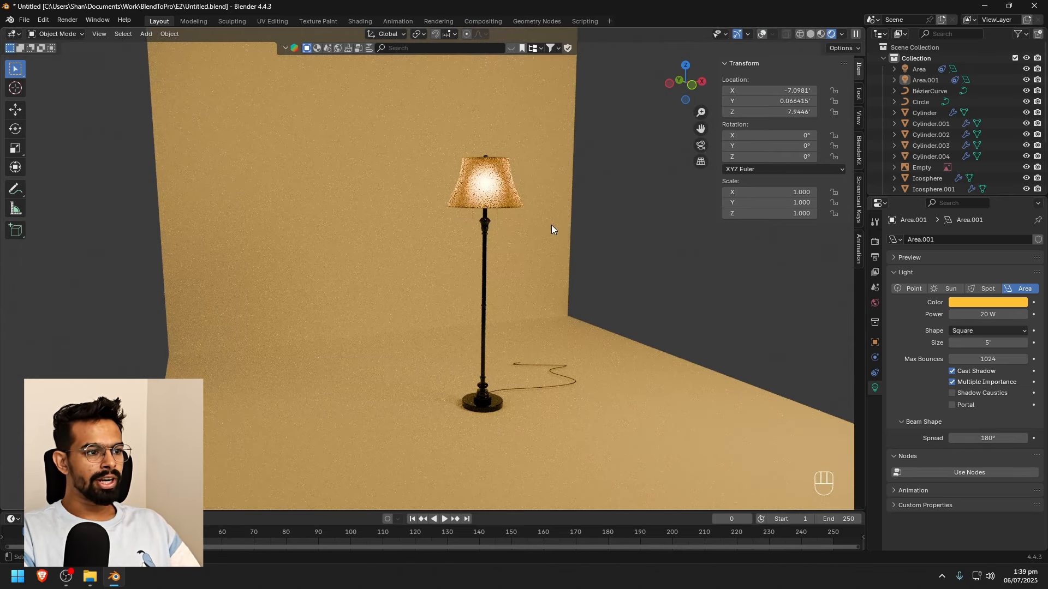
pyautogui.keyDown('shift'); pyautogui.moveTo(604, 233); pyautogui.dragTo(573, 231, button='middle'); pyautogui.keyUp('shift')
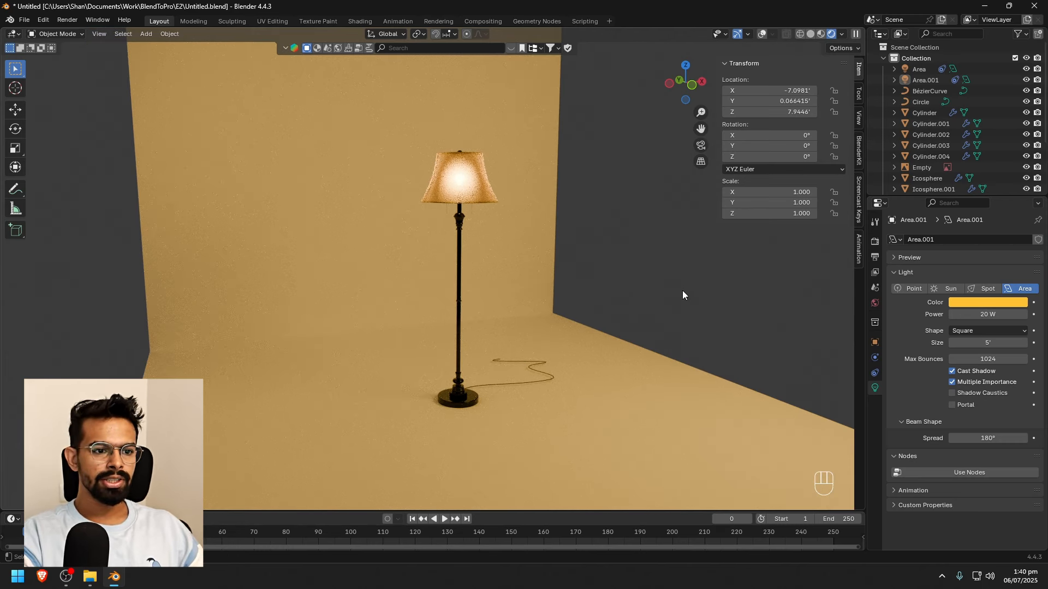
pyautogui.scroll(-8, 702, 299)
pyautogui.moveTo(625, 277); pyautogui.dragTo(576, 262, button='middle')
pyautogui.scroll(2, 576, 262)
pyautogui.scroll(1, 576, 262)
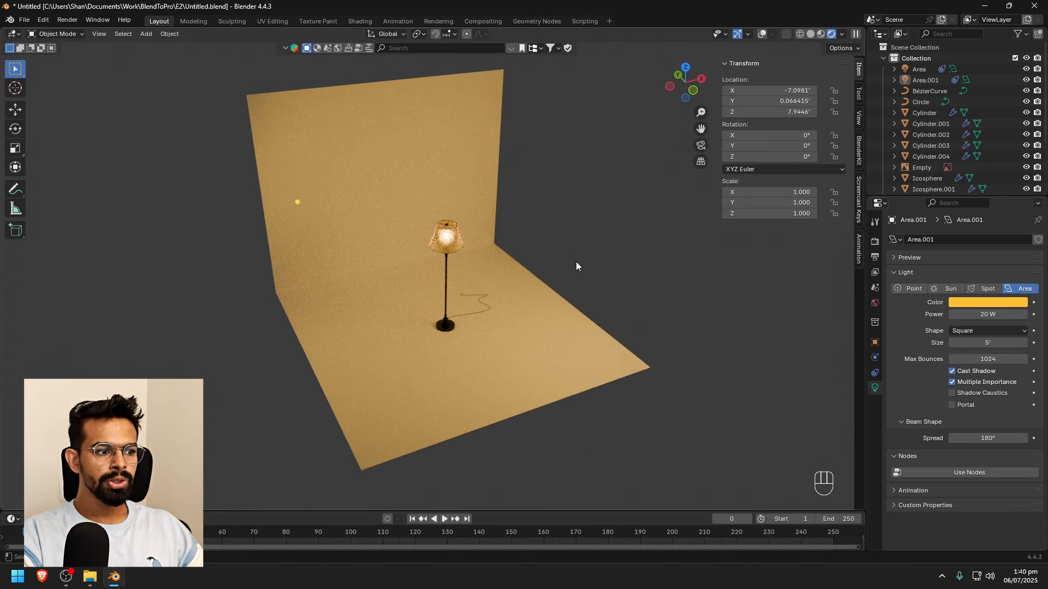
pyautogui.scroll(-3, 576, 261)
pyautogui.scroll(4, 575, 261)
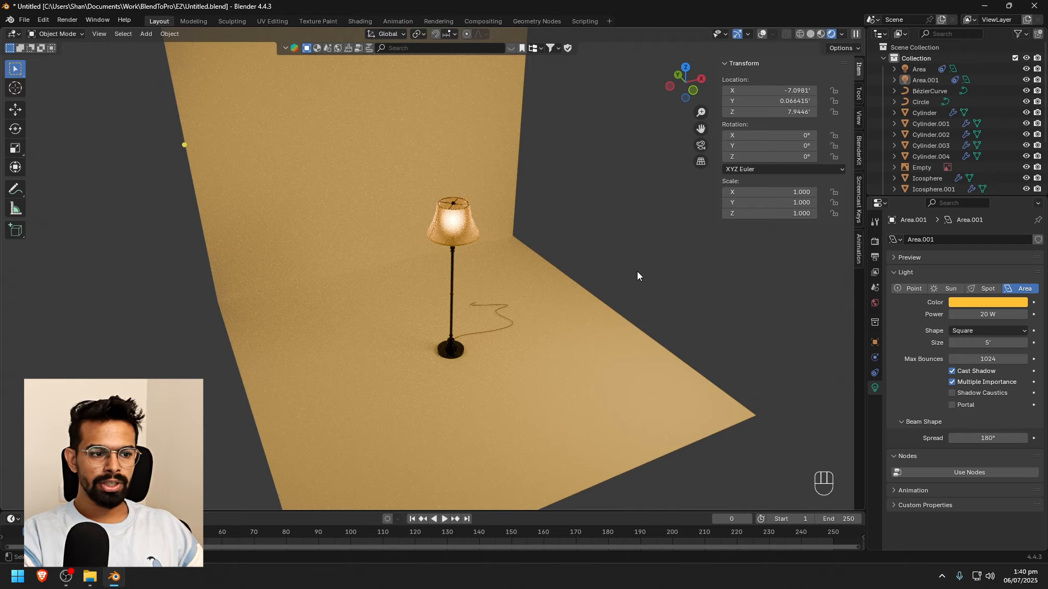
# Assign an Environment Texture to the world background's color
pyautogui.click(875, 303)
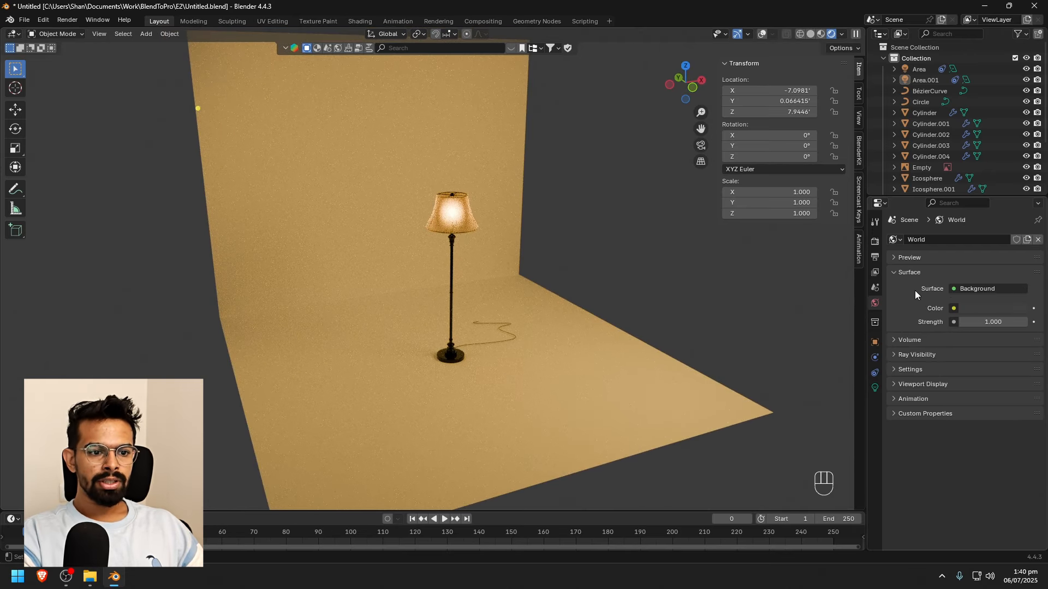
pyautogui.click(954, 309)
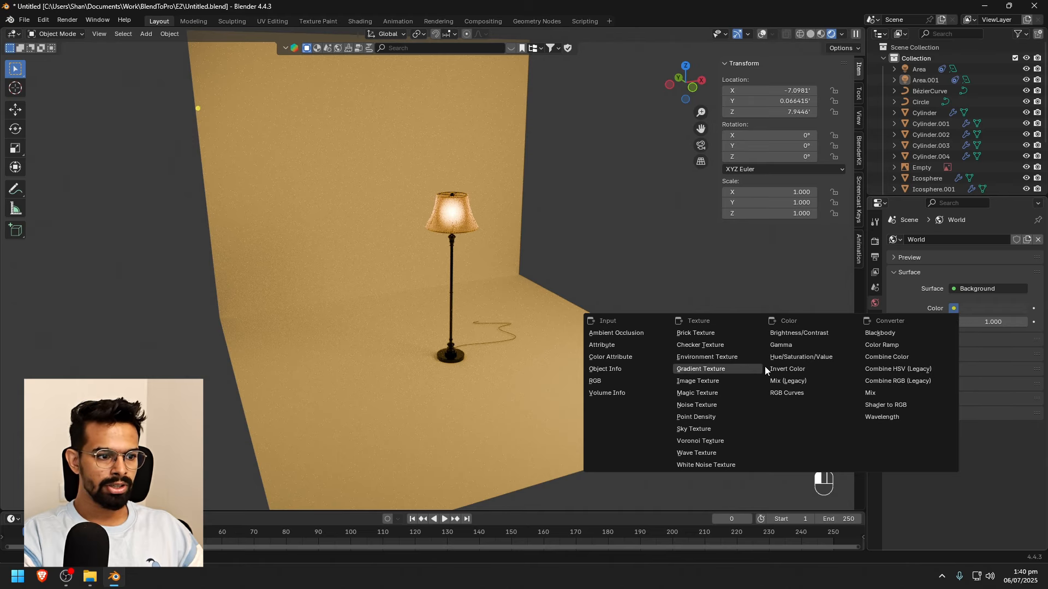
pyautogui.click(719, 357)
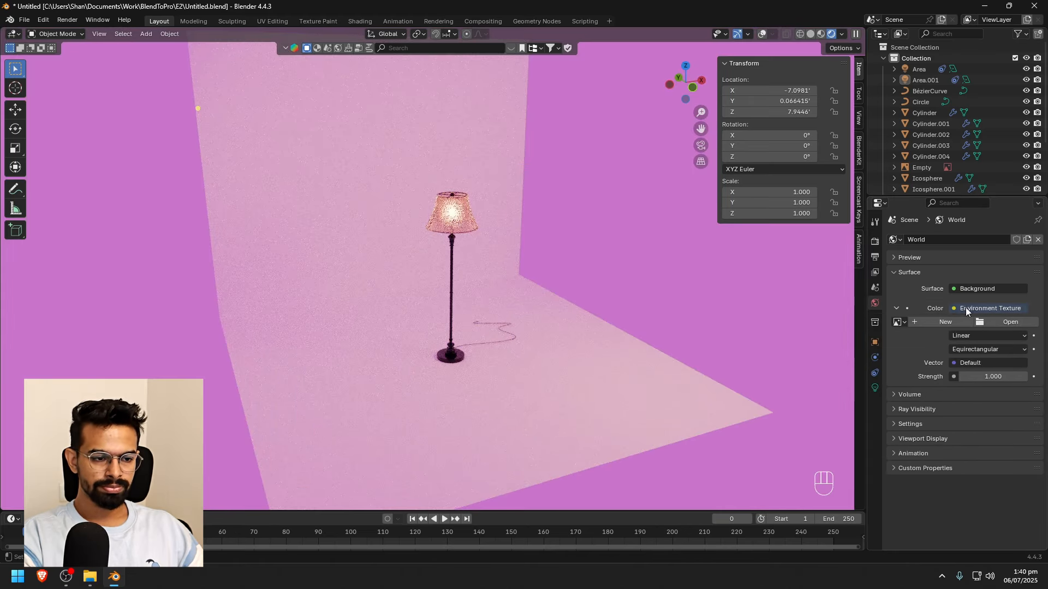
pyautogui.scroll(-6, 503, 265)
pyautogui.scroll(4, 519, 264)
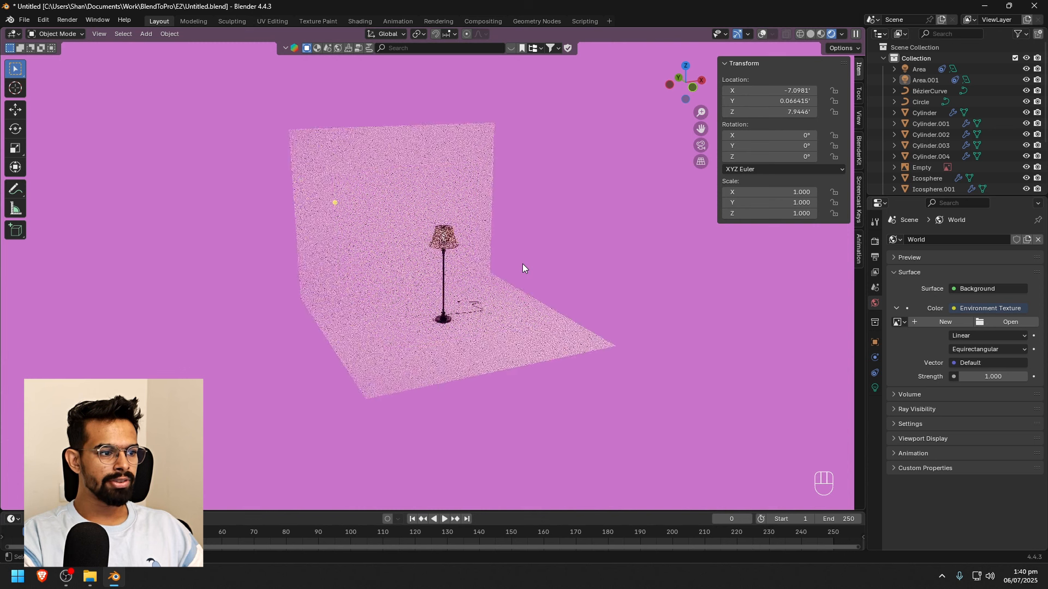
pyautogui.scroll(2, 522, 263)
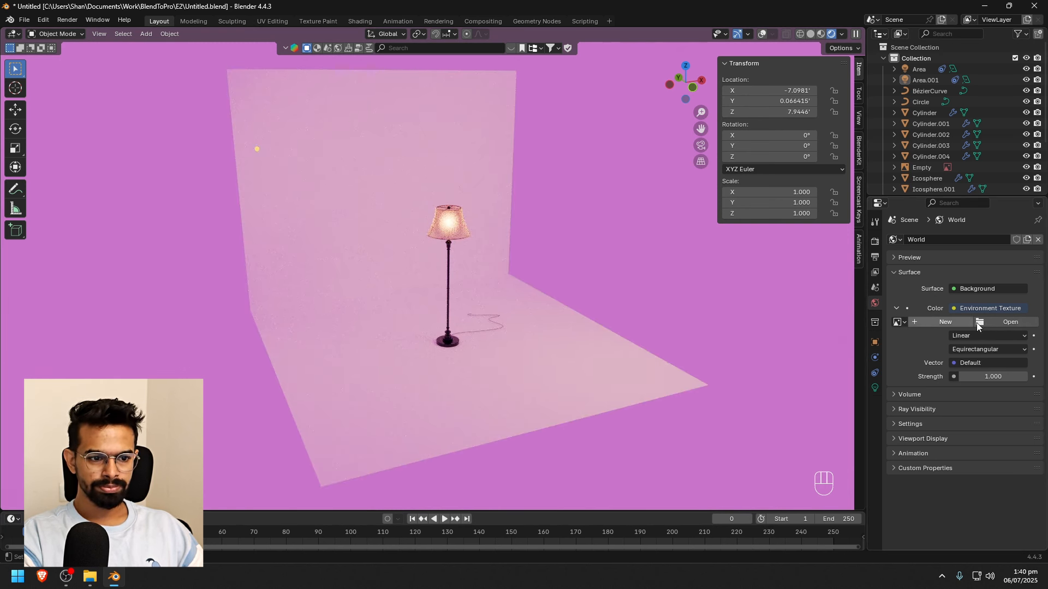
# Load small_cathedral_2k.hdr from the HDRI folder as the world's environment image
pyautogui.click(995, 322)
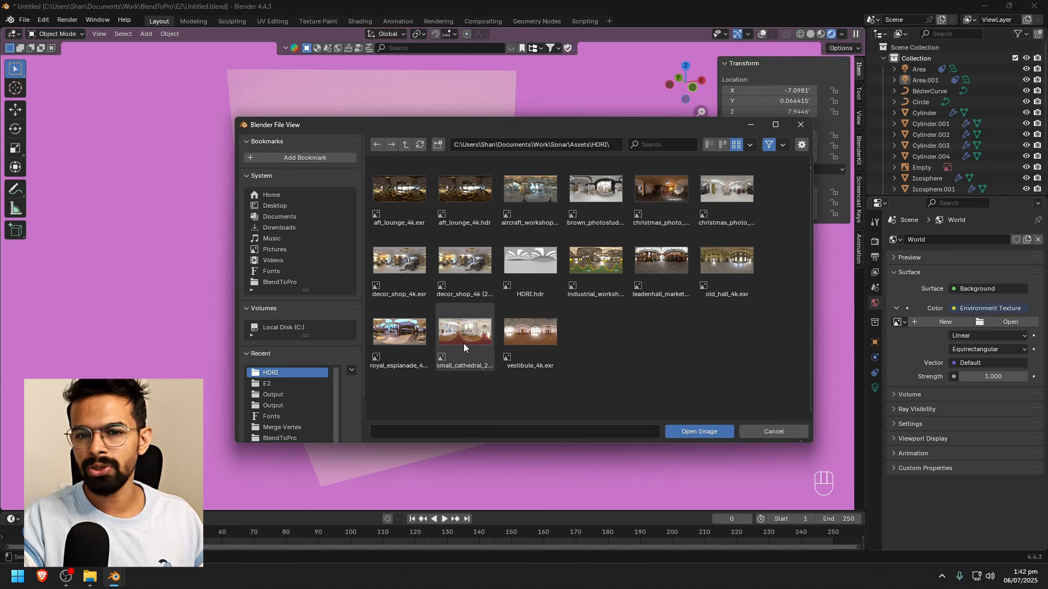
pyautogui.doubleClick(464, 338)
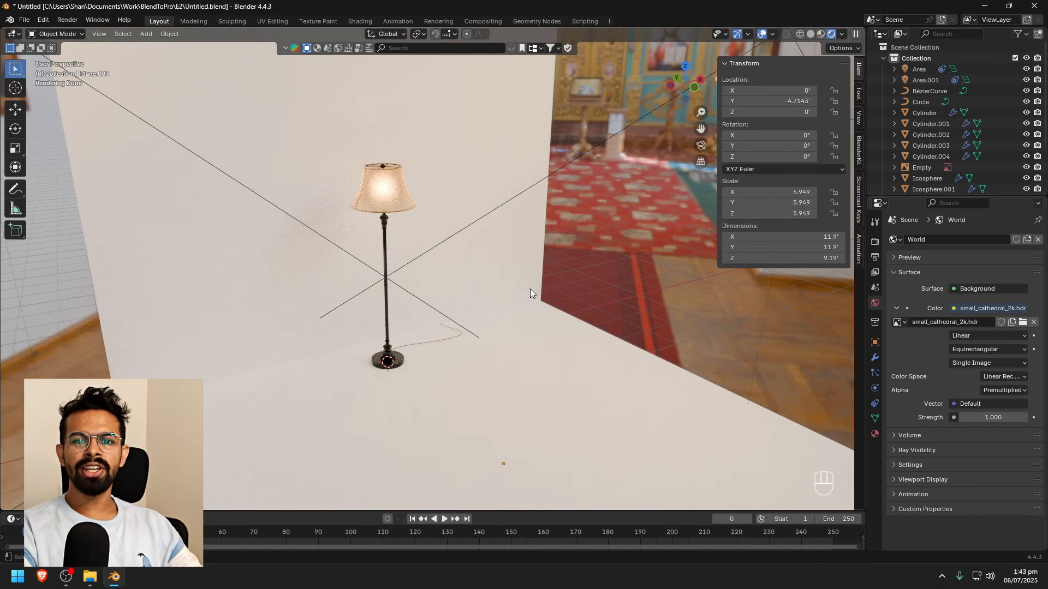
pyautogui.scroll(-5, 530, 290)
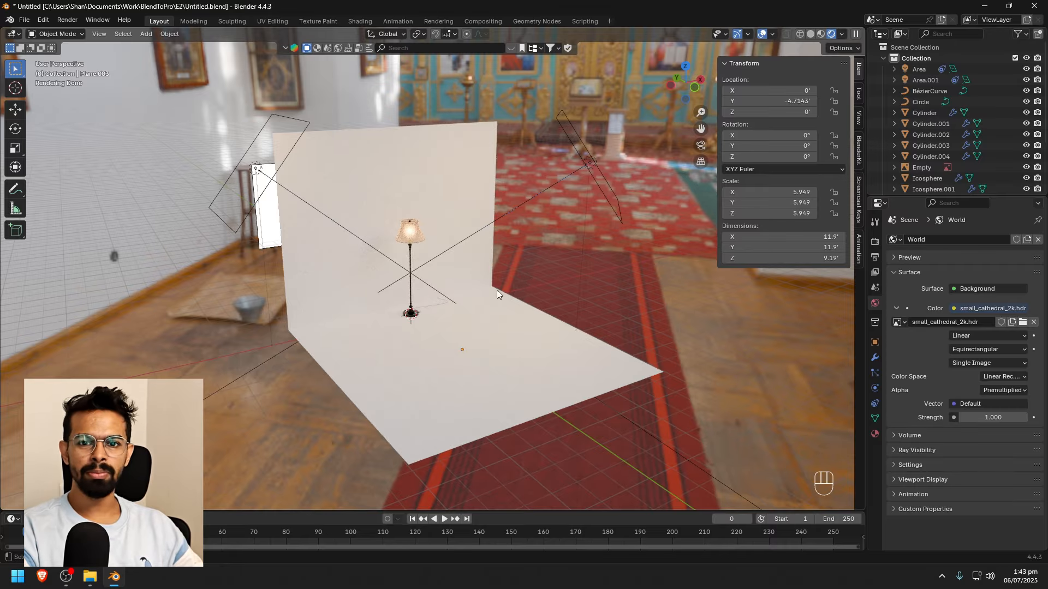
# Render a still image of the lamp scene and view the whole frame
pyautogui.scroll(8, 436, 286)
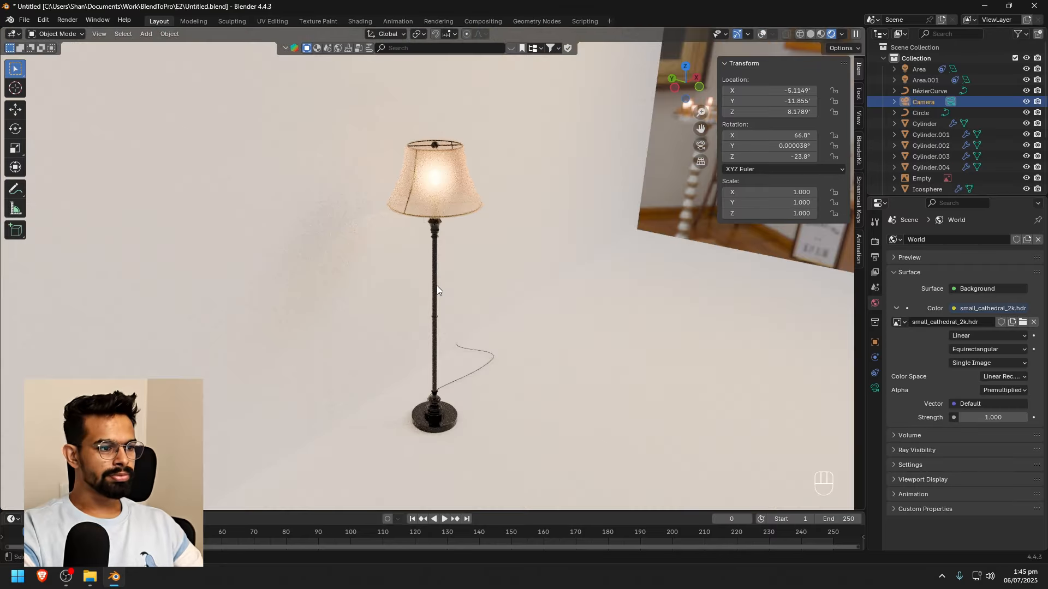
pyautogui.press('F12')
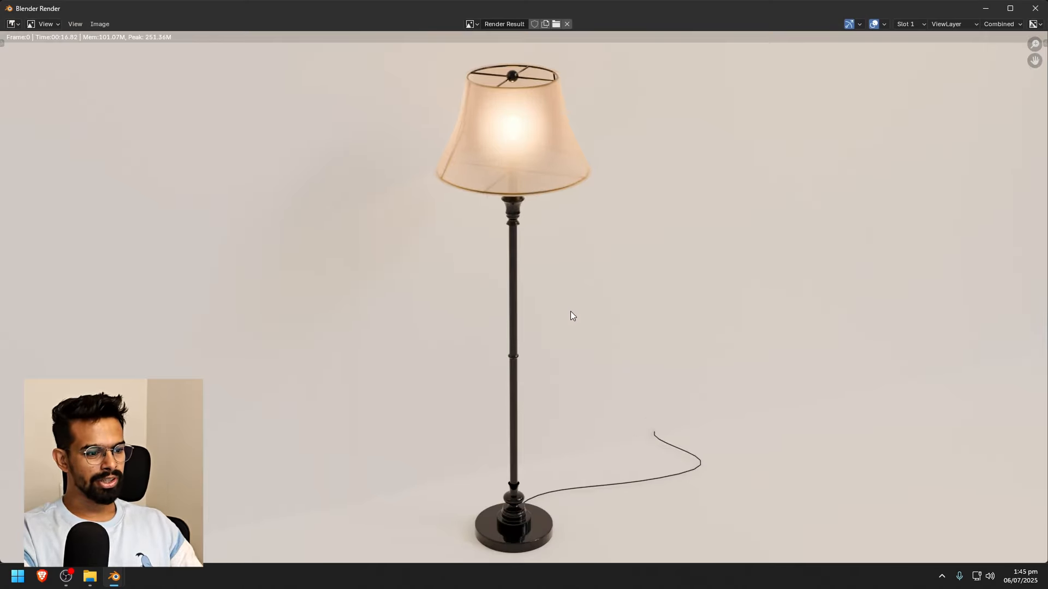
pyautogui.scroll(-1, 510, 338)
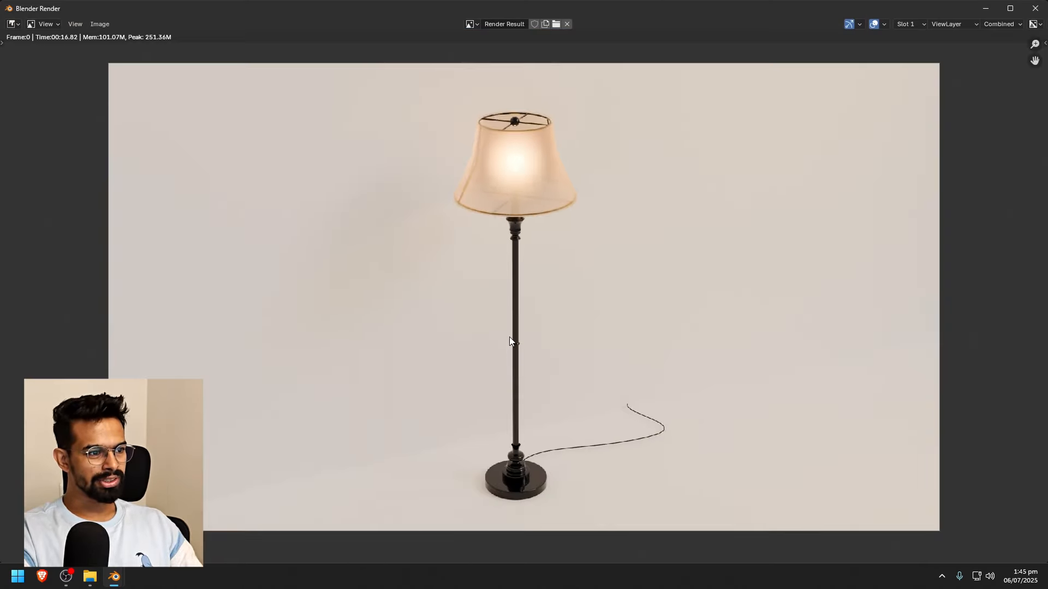